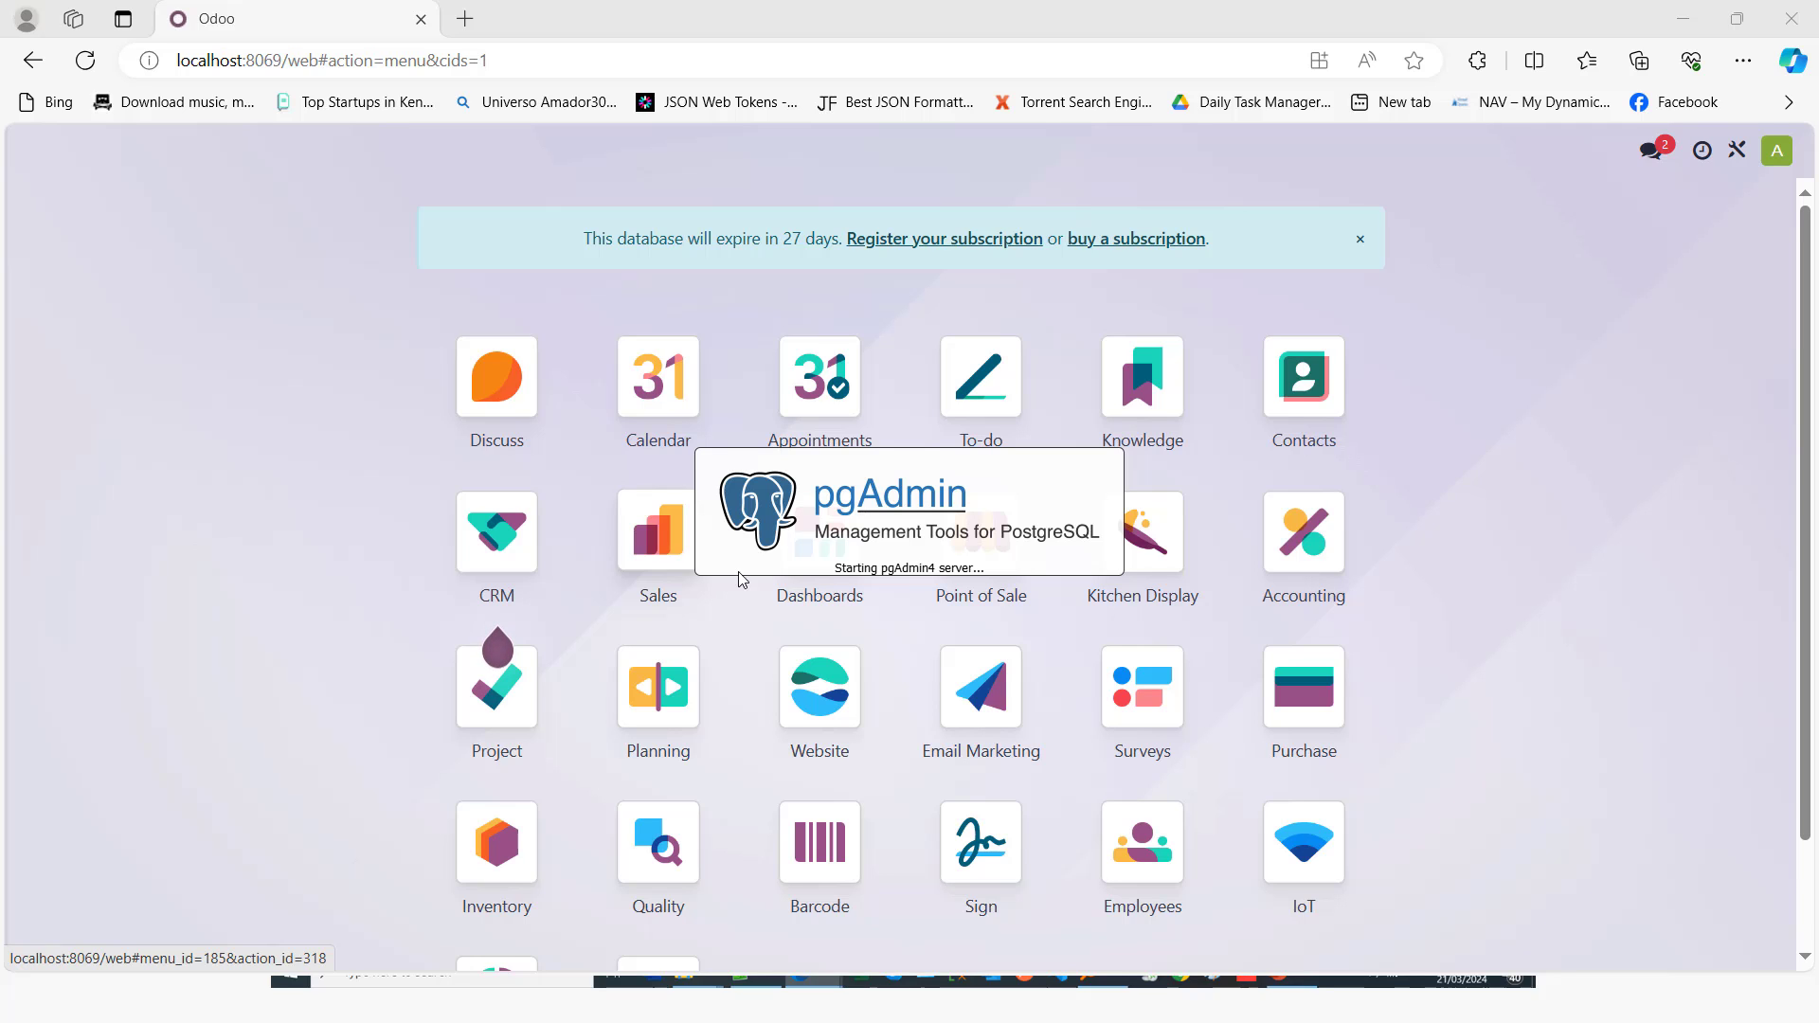
Step: Switch to the slideshow and advance to the next task slide
{"action": "key", "text": "alt+Tab"}
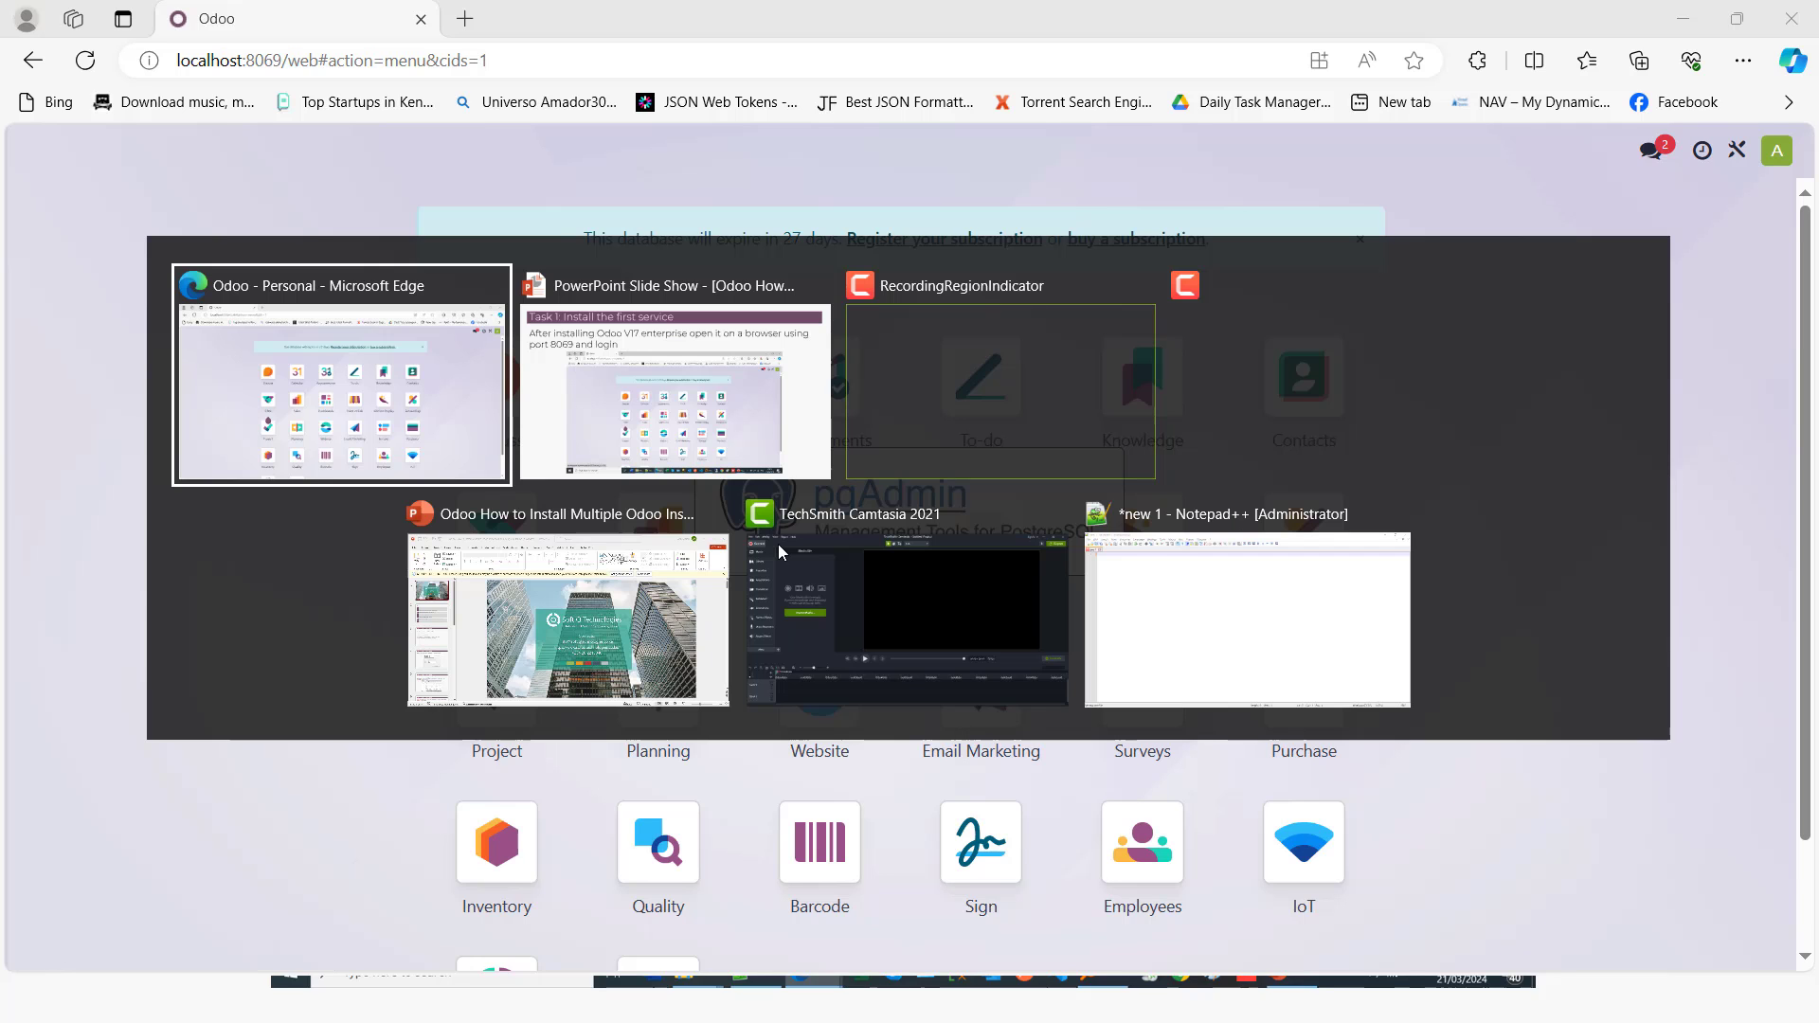
{"action": "key", "text": "Escape"}
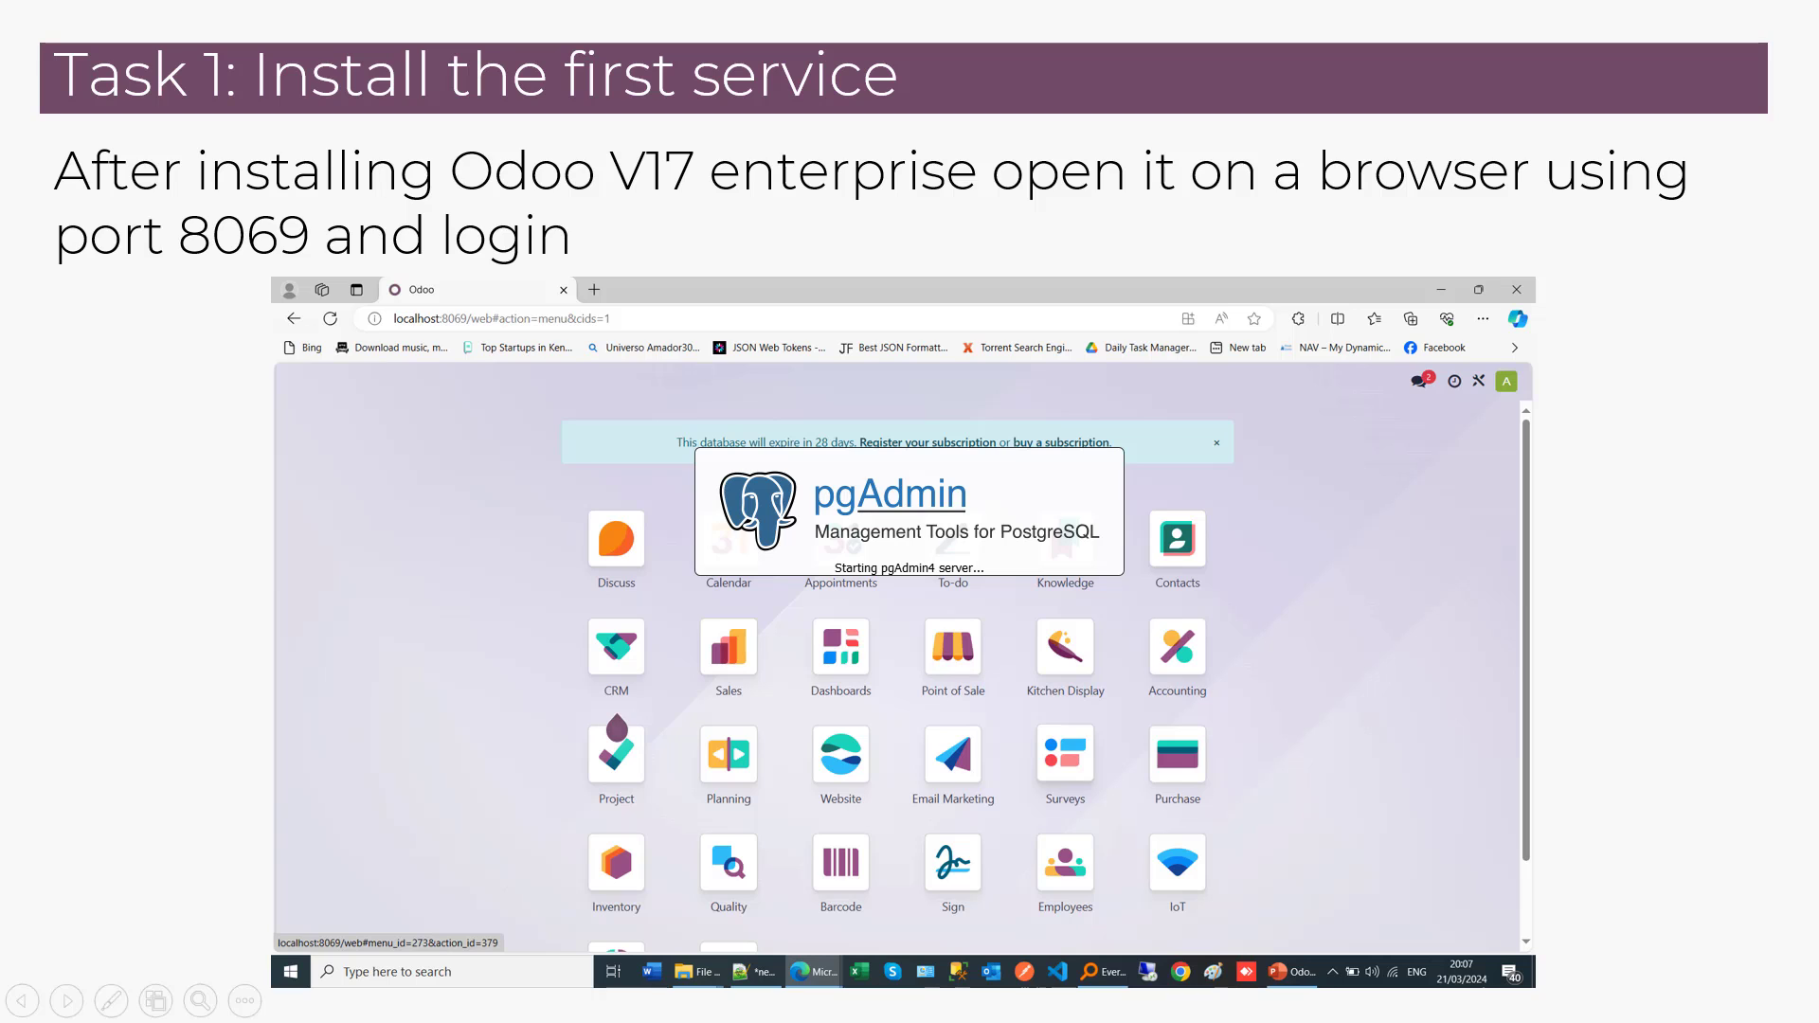
{"action": "key", "text": "Right"}
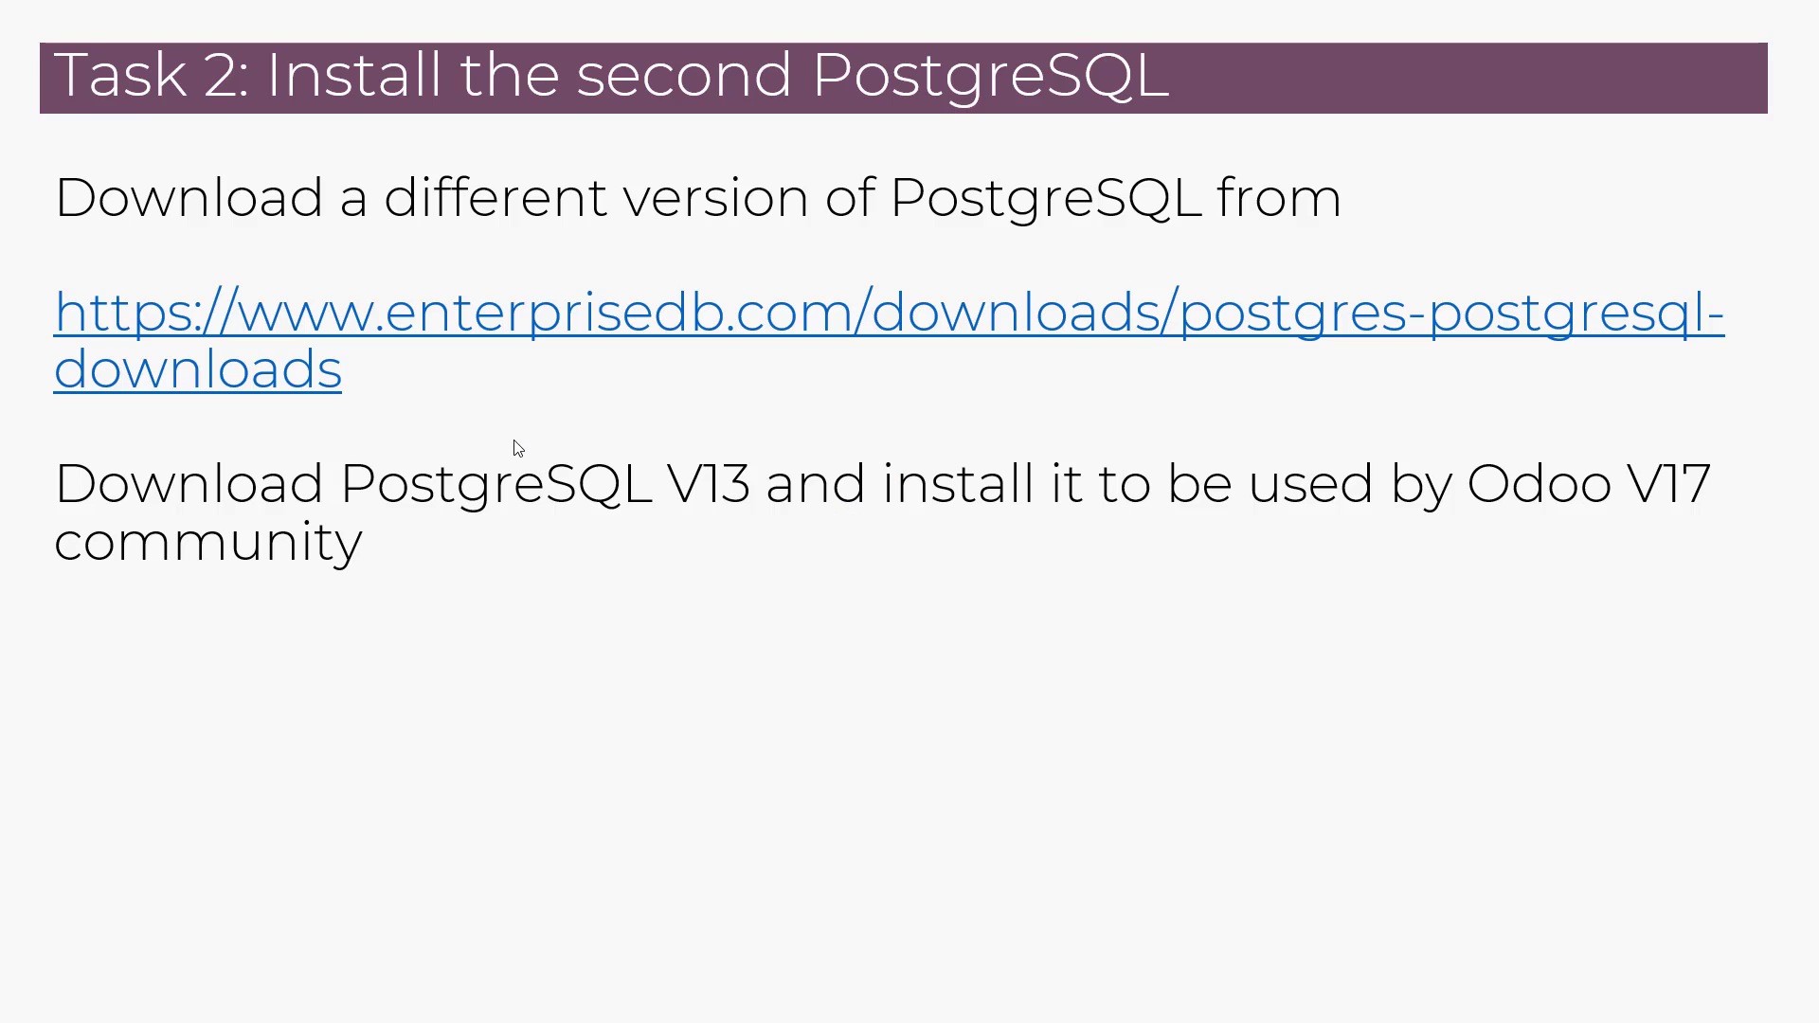
Step: Set the pgAdmin master password
{"action": "key", "text": "alt+Tab"}
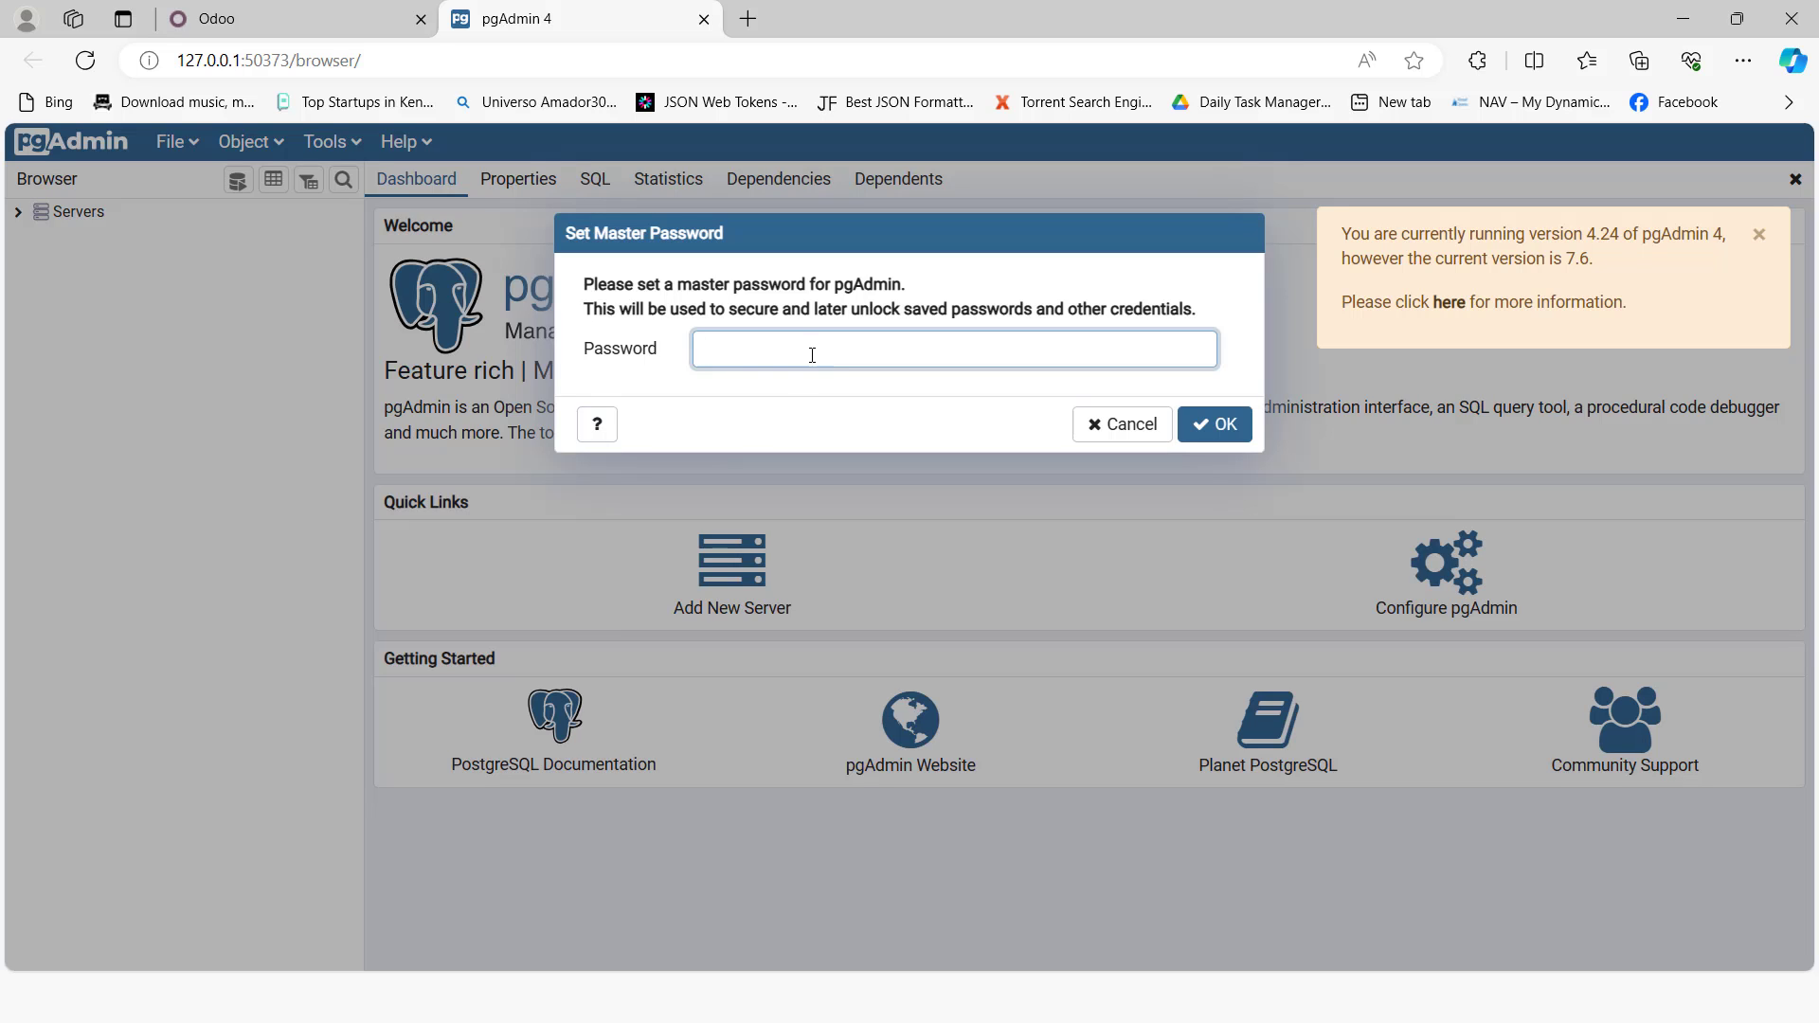
{"action": "type", "text": "123456789012"}
{"action": "key", "text": "Return"}
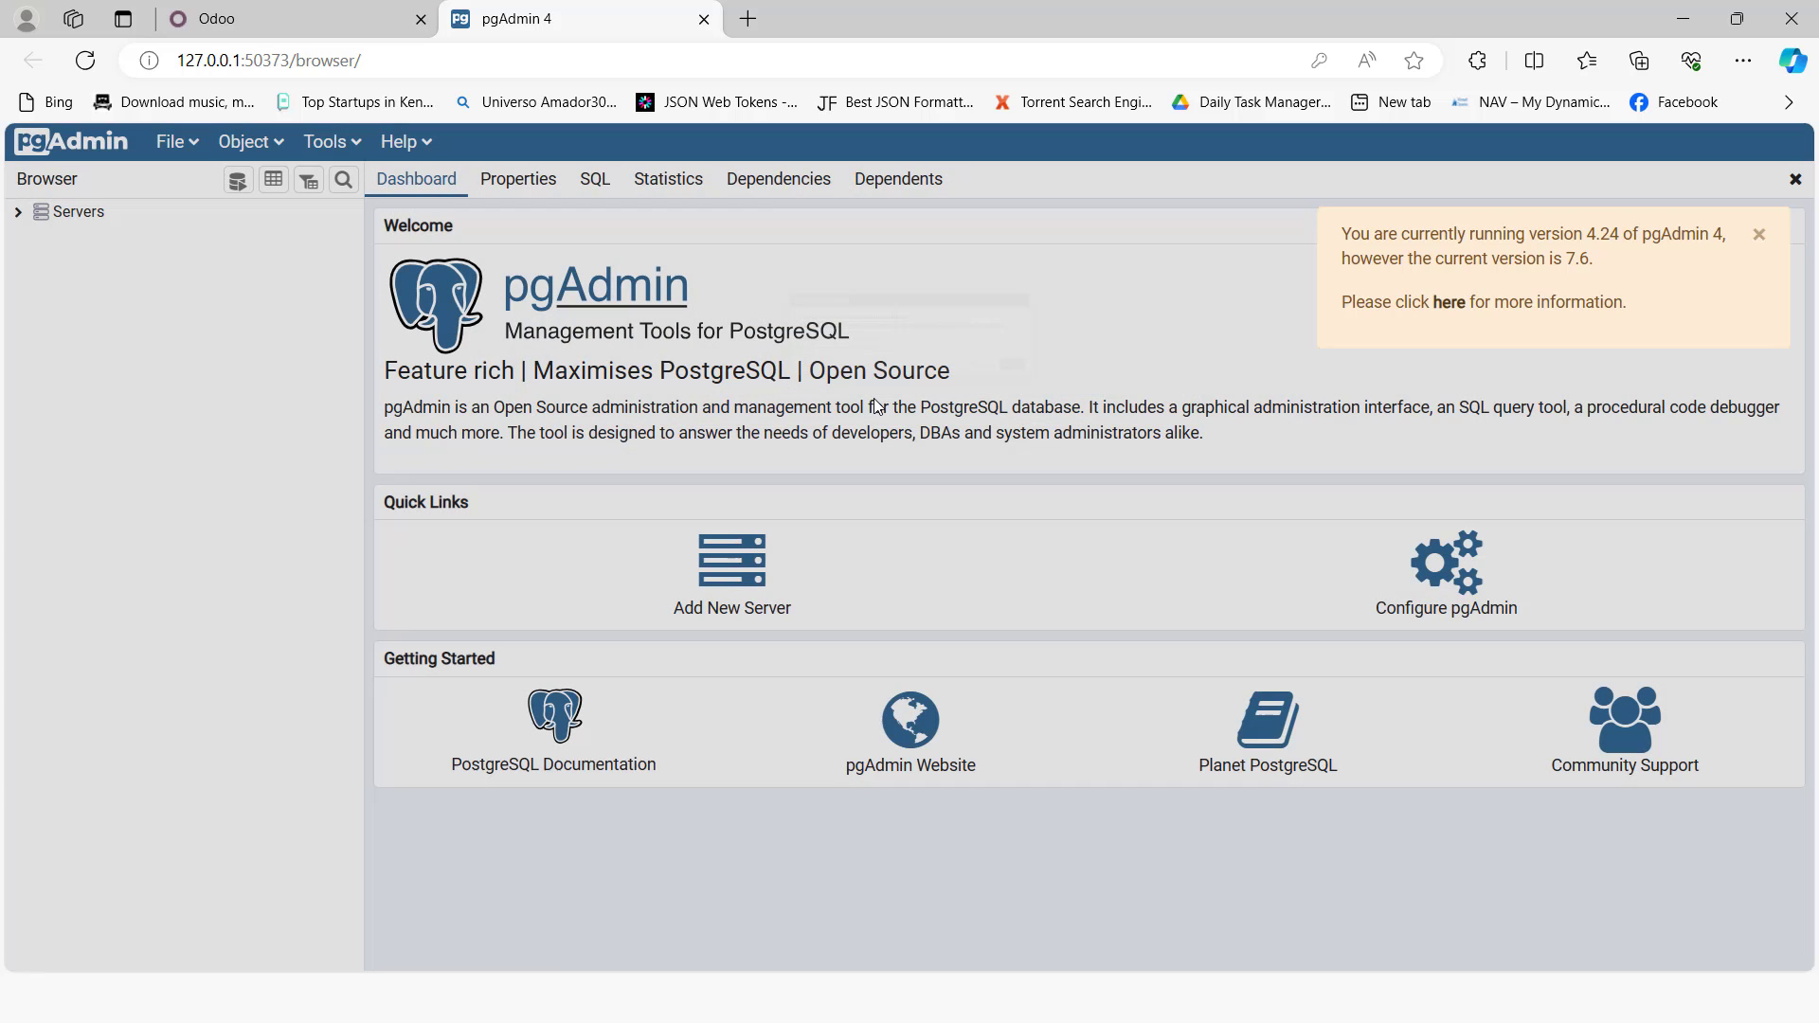
Step: Expand Servers and connect to the PostgreSQL 12 server with its user password, declining to save it
{"action": "left_click", "coordinate": [38, 212]}
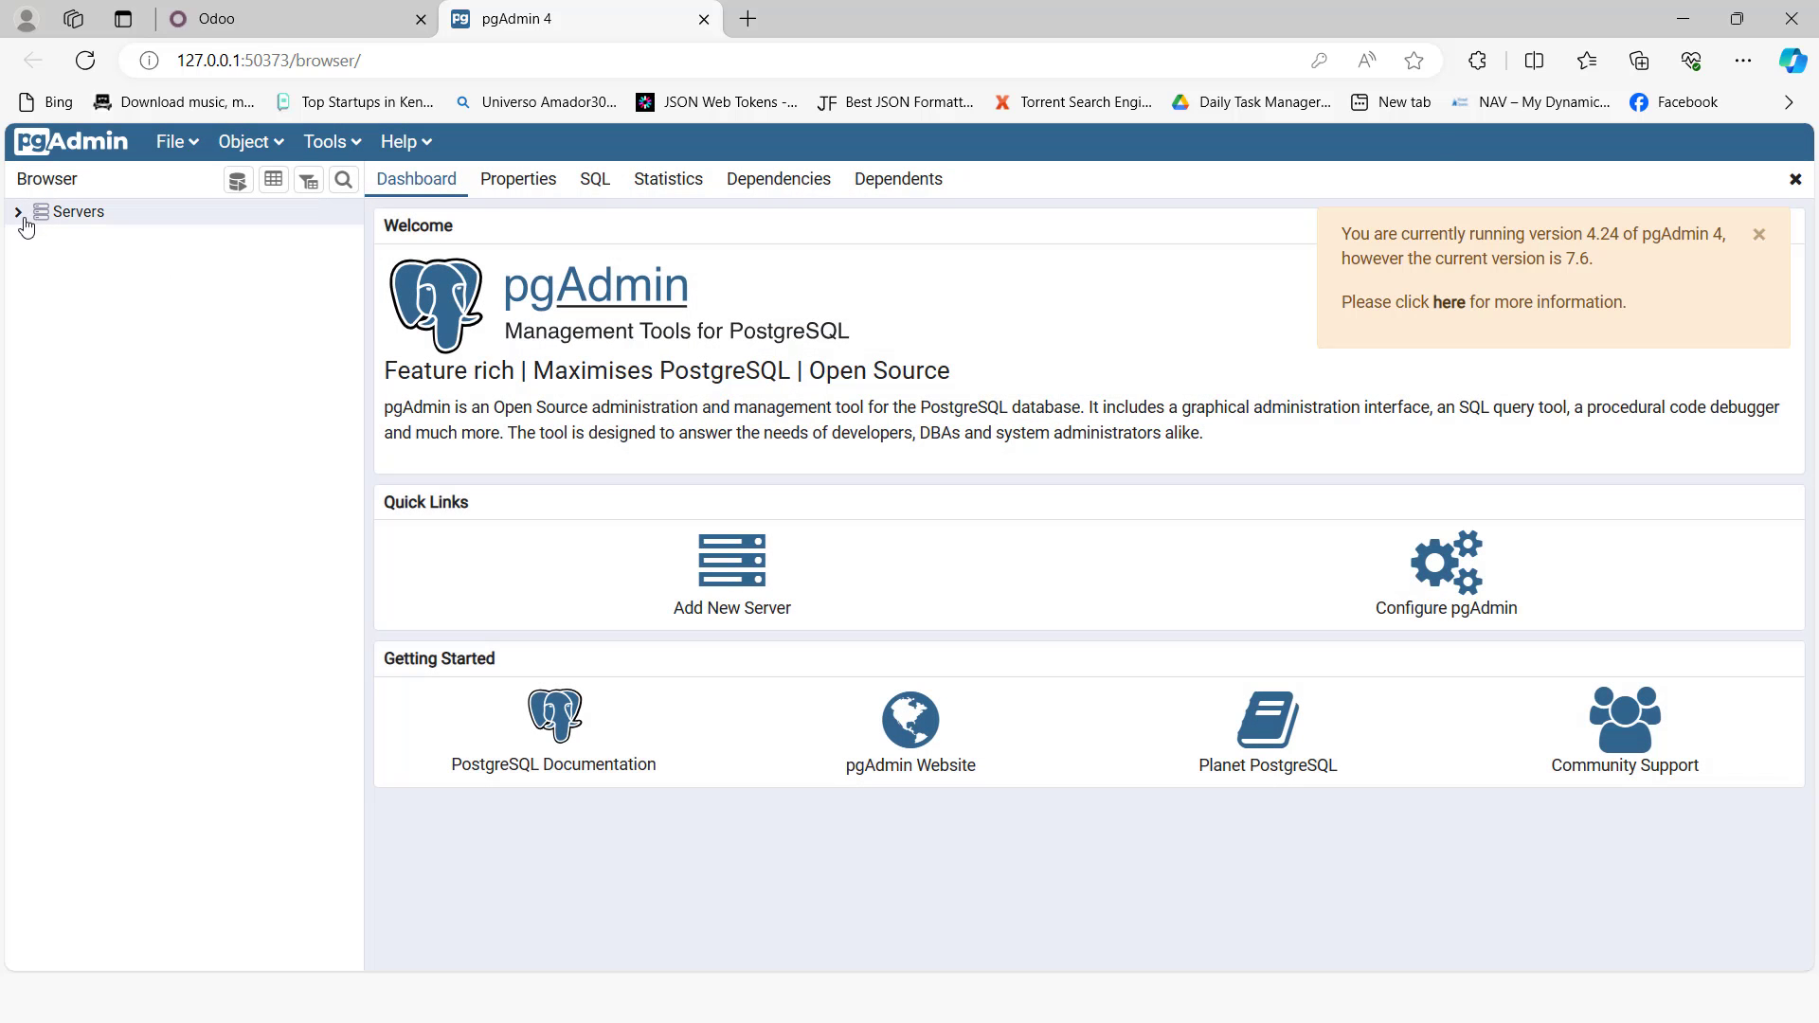
{"action": "left_click", "coordinate": [1345, 396]}
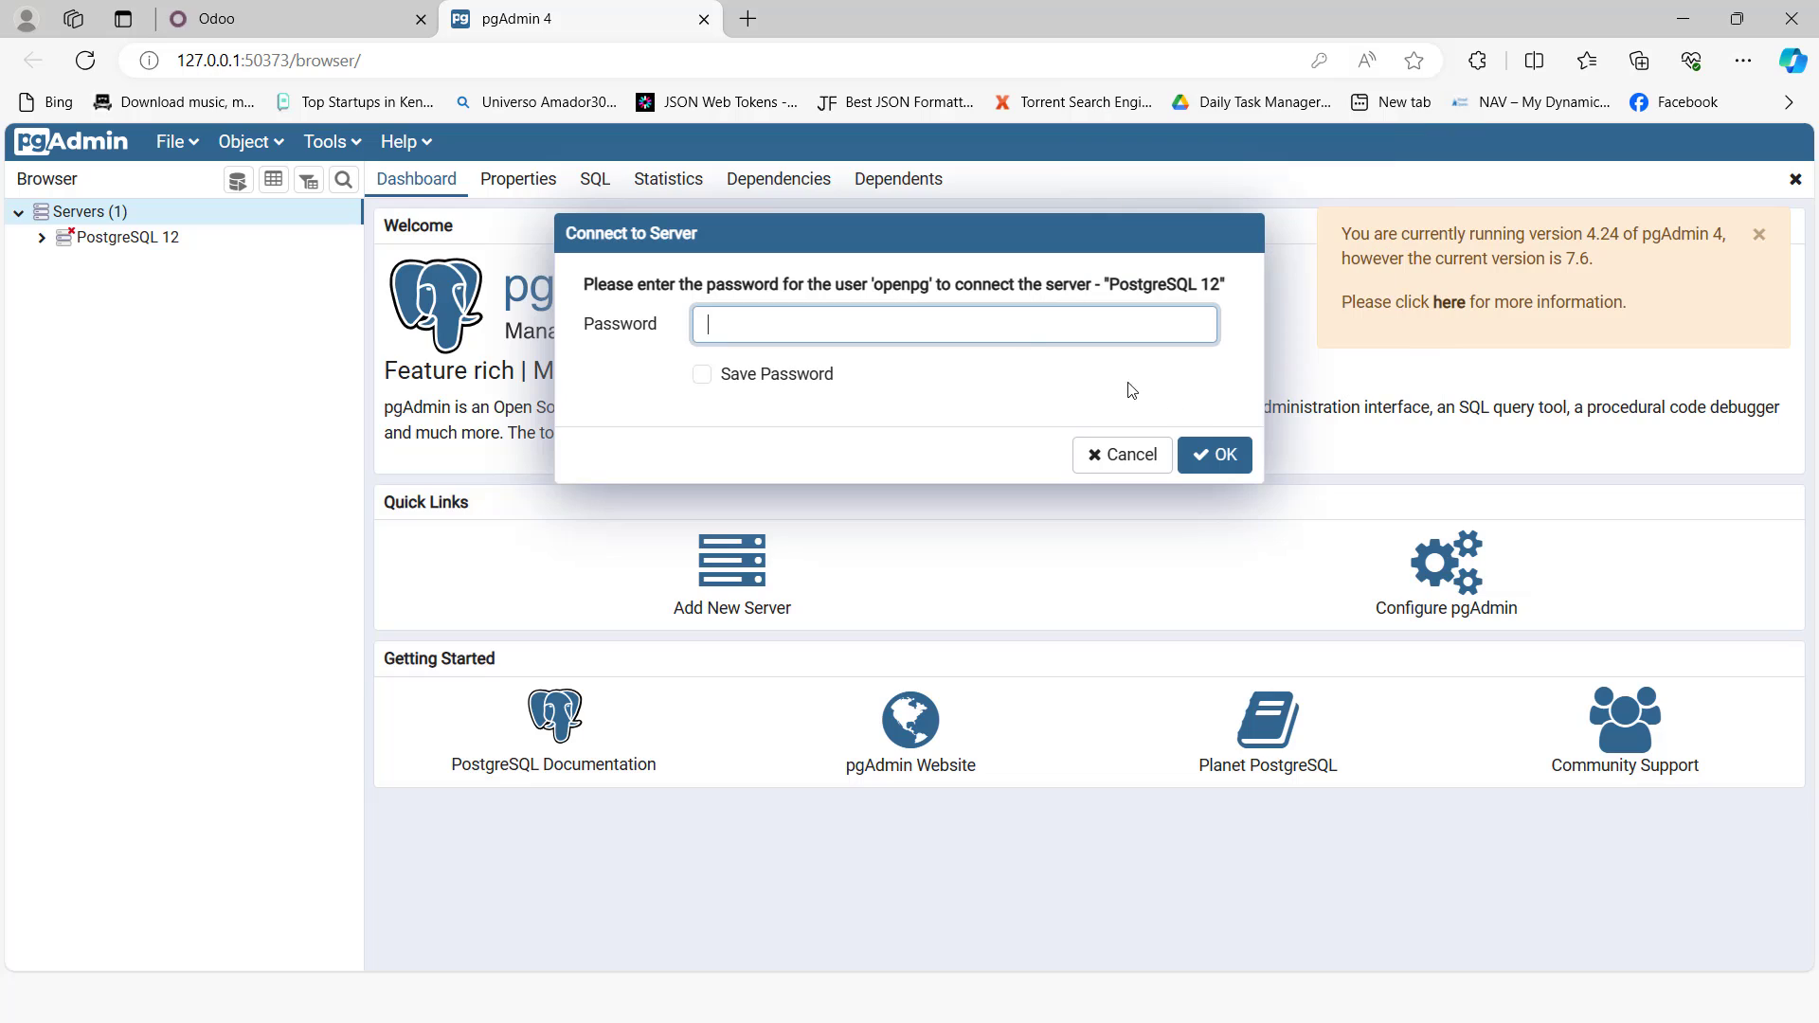
{"action": "left_click", "coordinate": [1011, 336]}
{"action": "type", "text": "1234"}
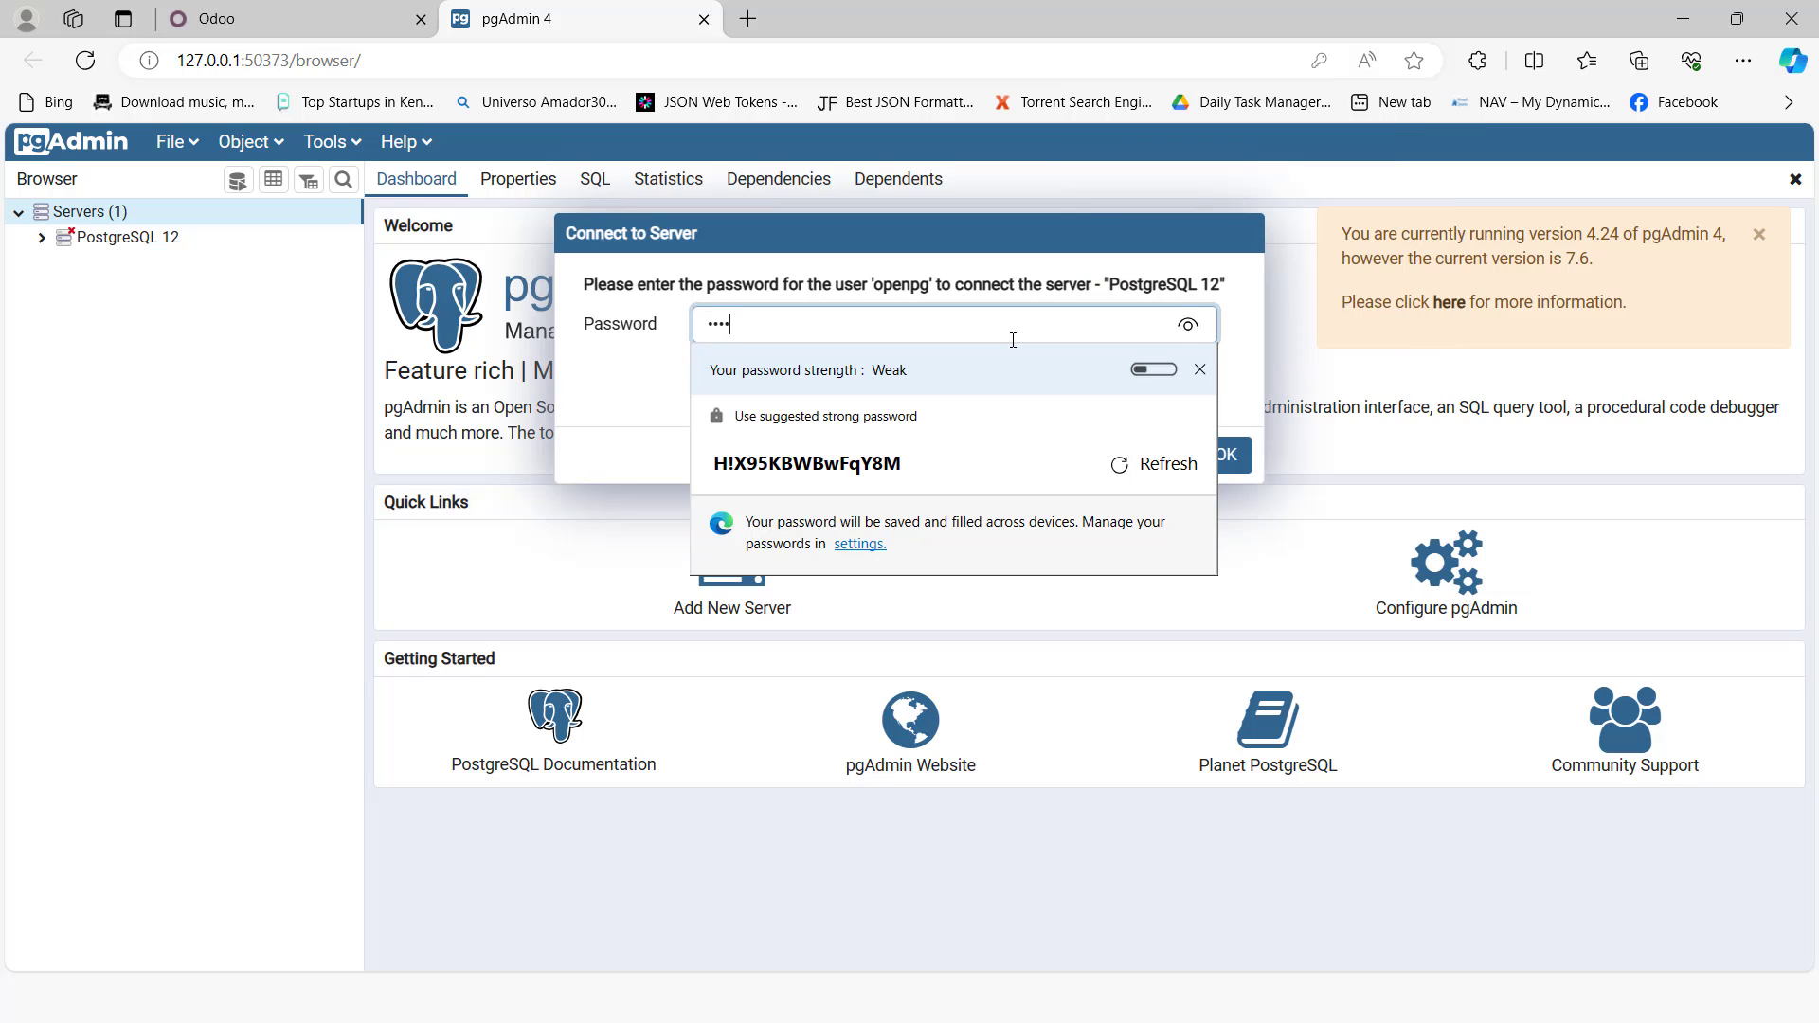
{"action": "type", "text": "5678"}
{"action": "key", "text": "Return"}
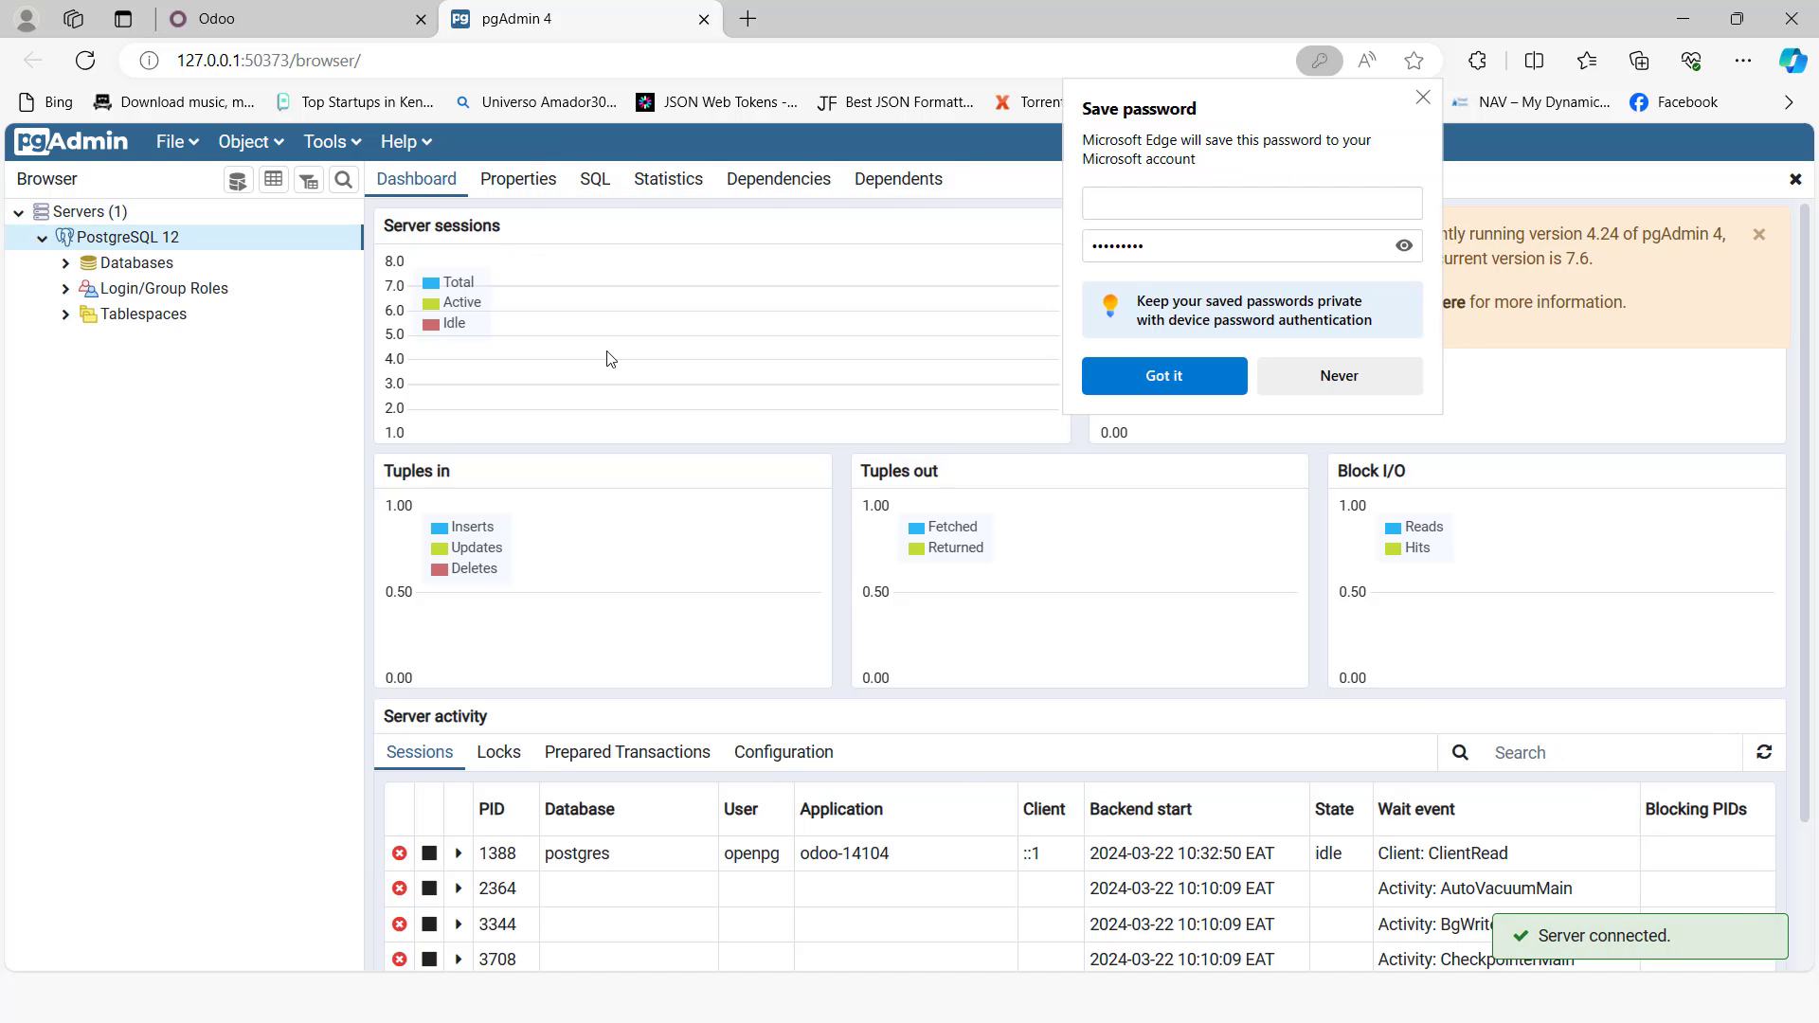
{"action": "left_click", "coordinate": [1364, 384]}
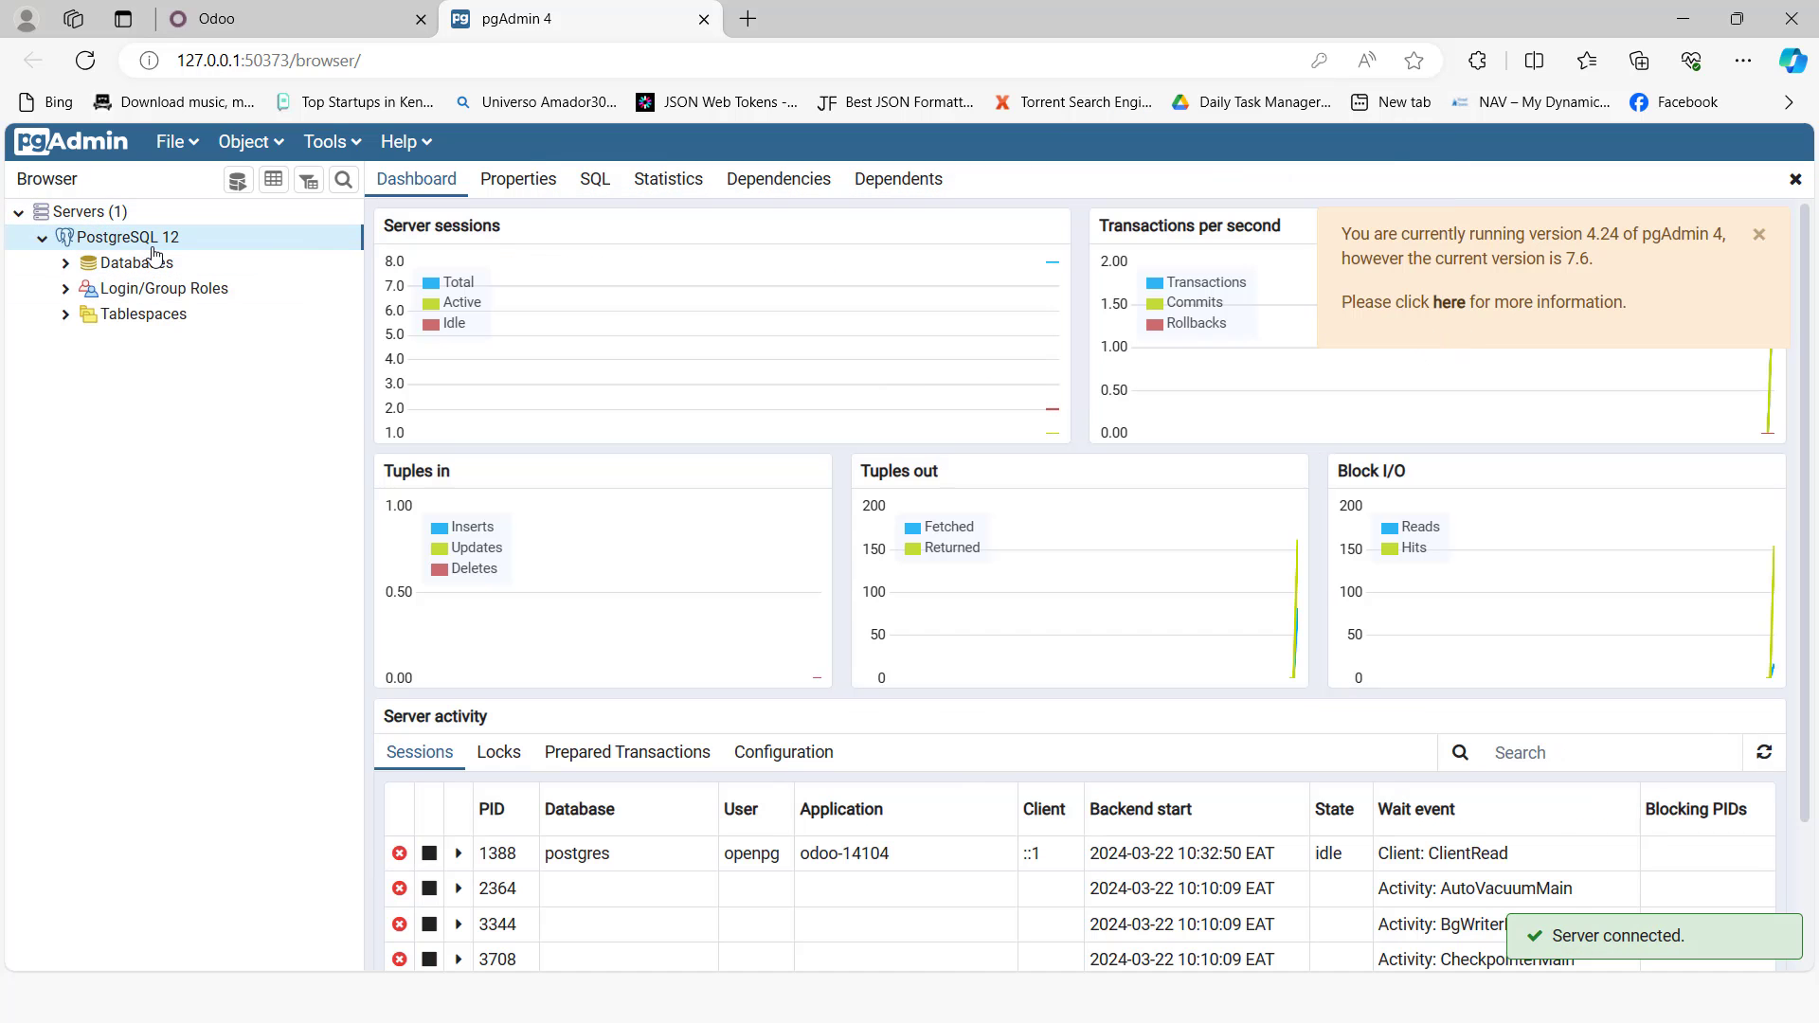
{"action": "key", "text": "alt+Tab"}
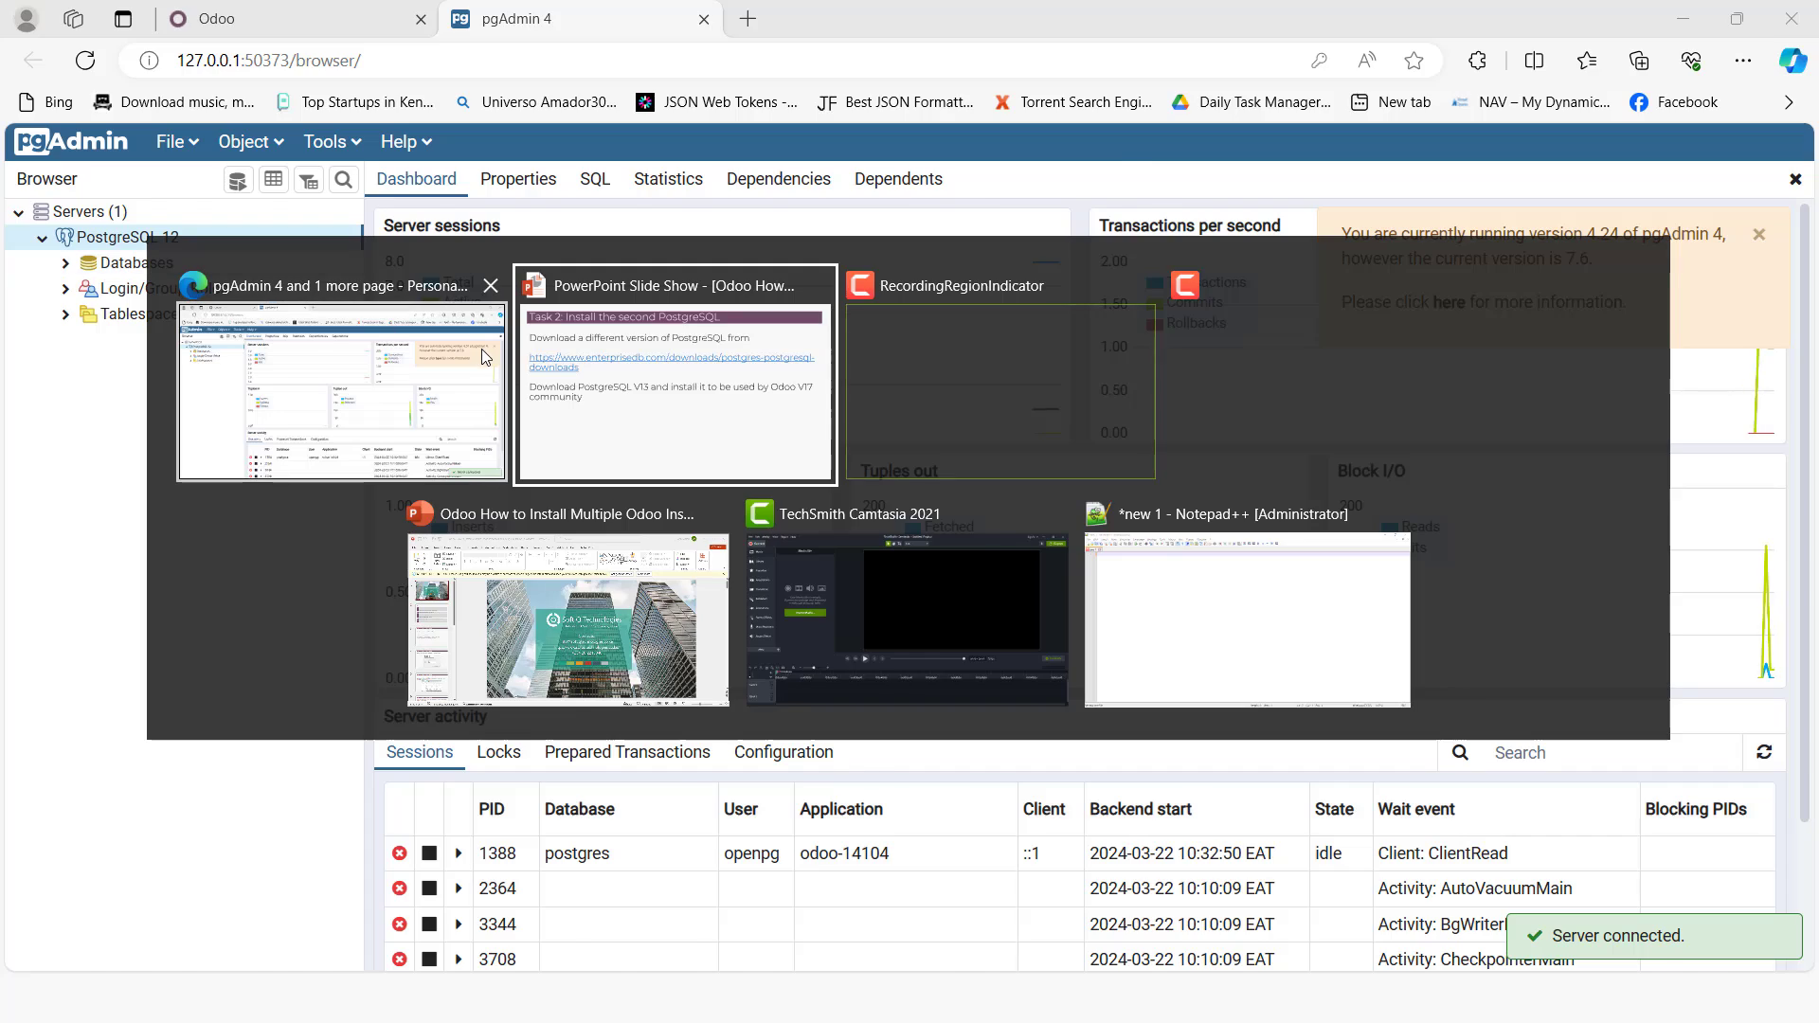
{"action": "left_click", "coordinate": [481, 349]}
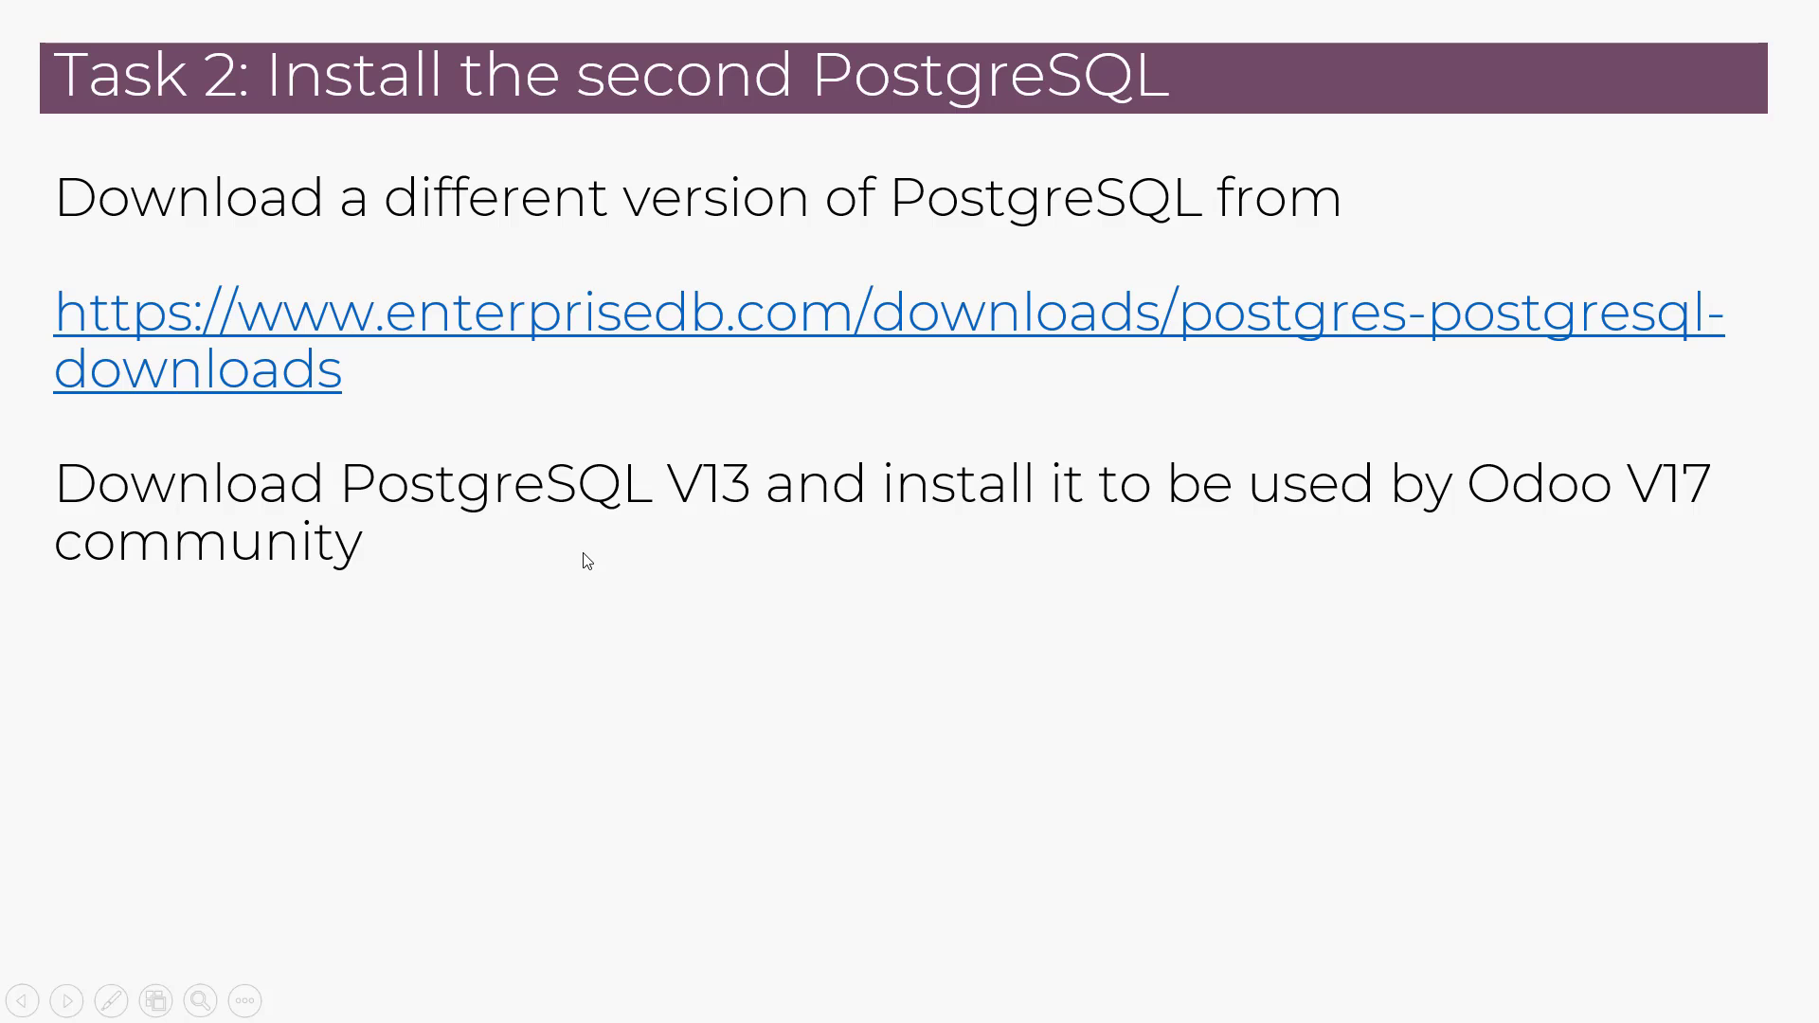
{"action": "key", "text": "alt+Tab"}
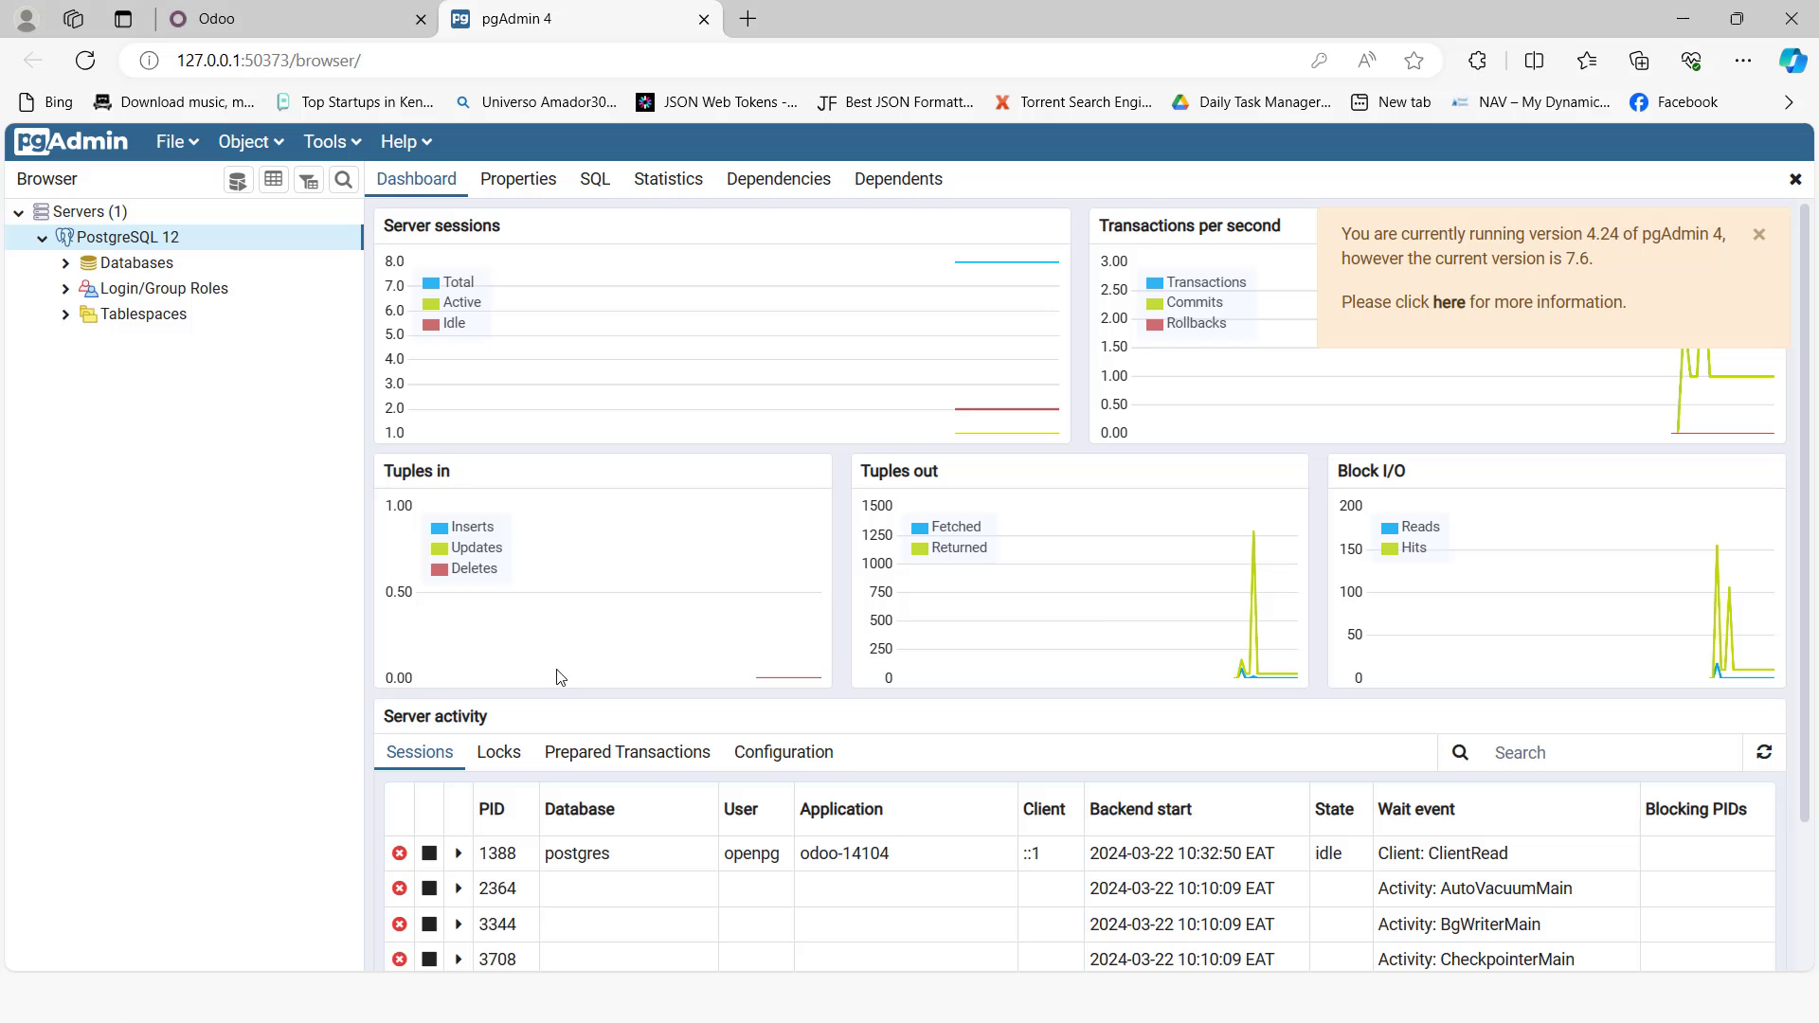
Step: Open a new browser tab and go to Google
{"action": "left_click", "coordinate": [749, 20]}
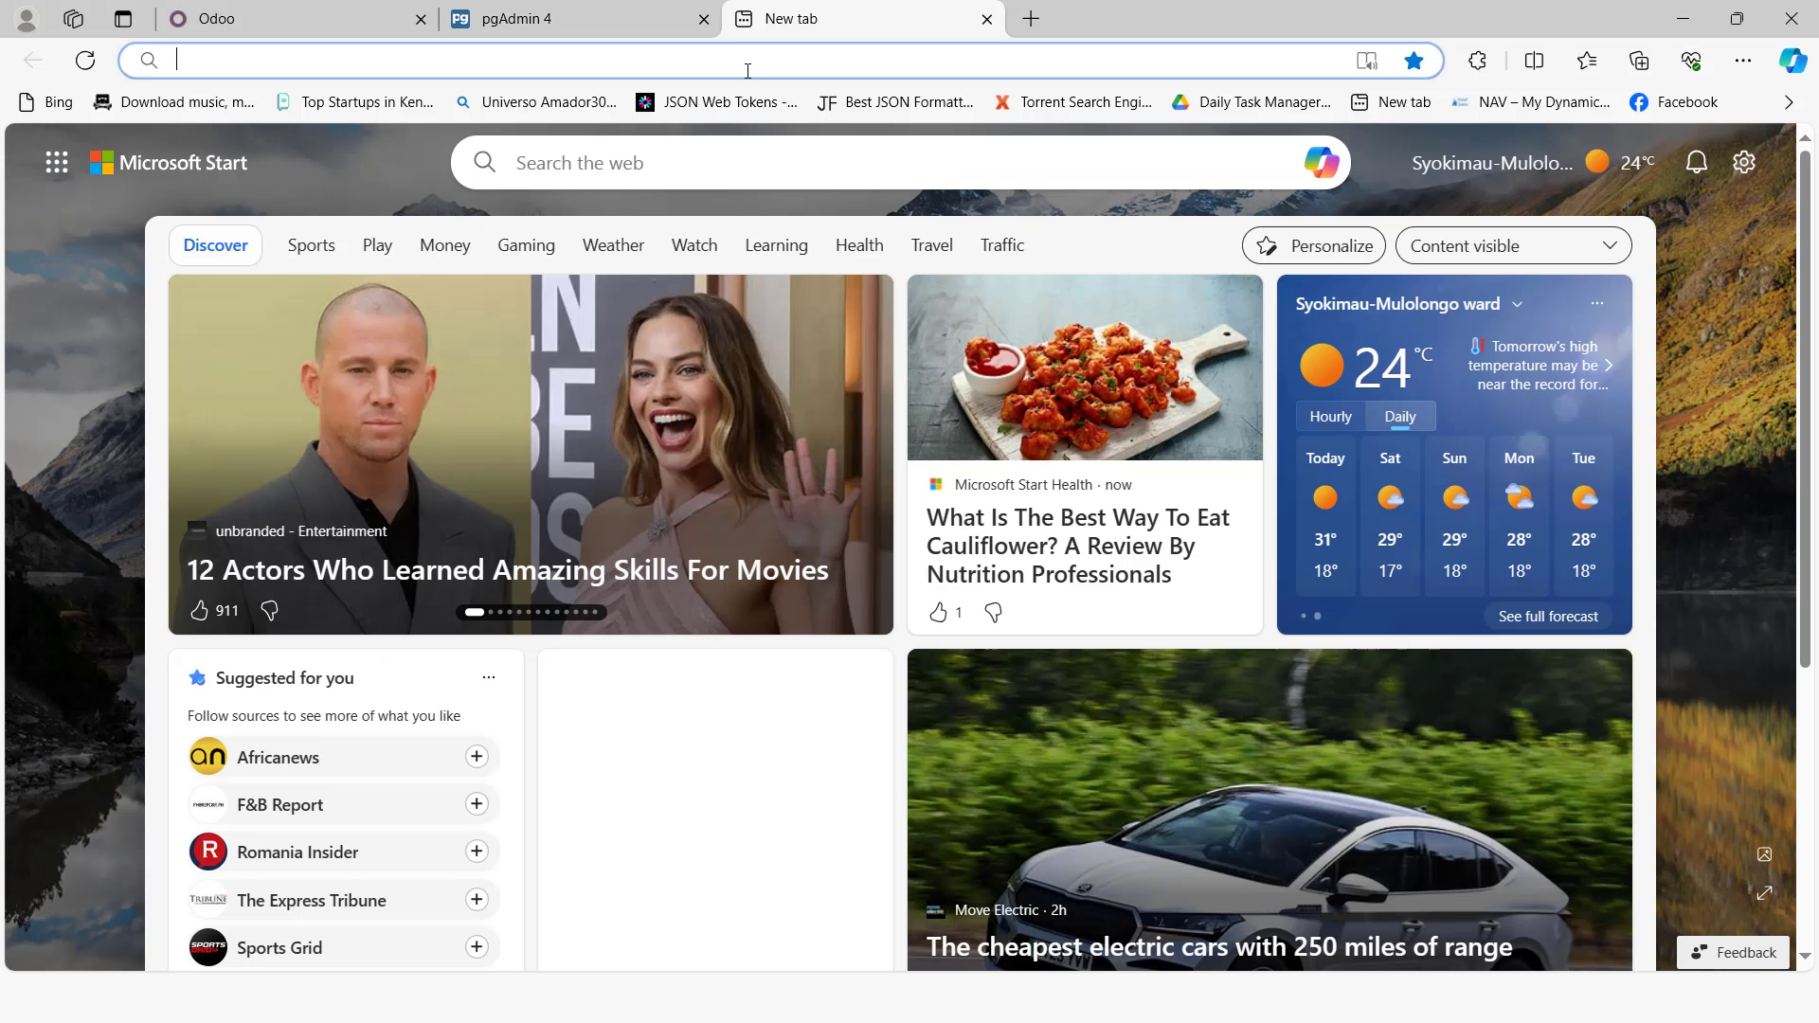
{"action": "left_click", "coordinate": [747, 71]}
{"action": "type", "text": "go"}
{"action": "key", "text": "Return"}
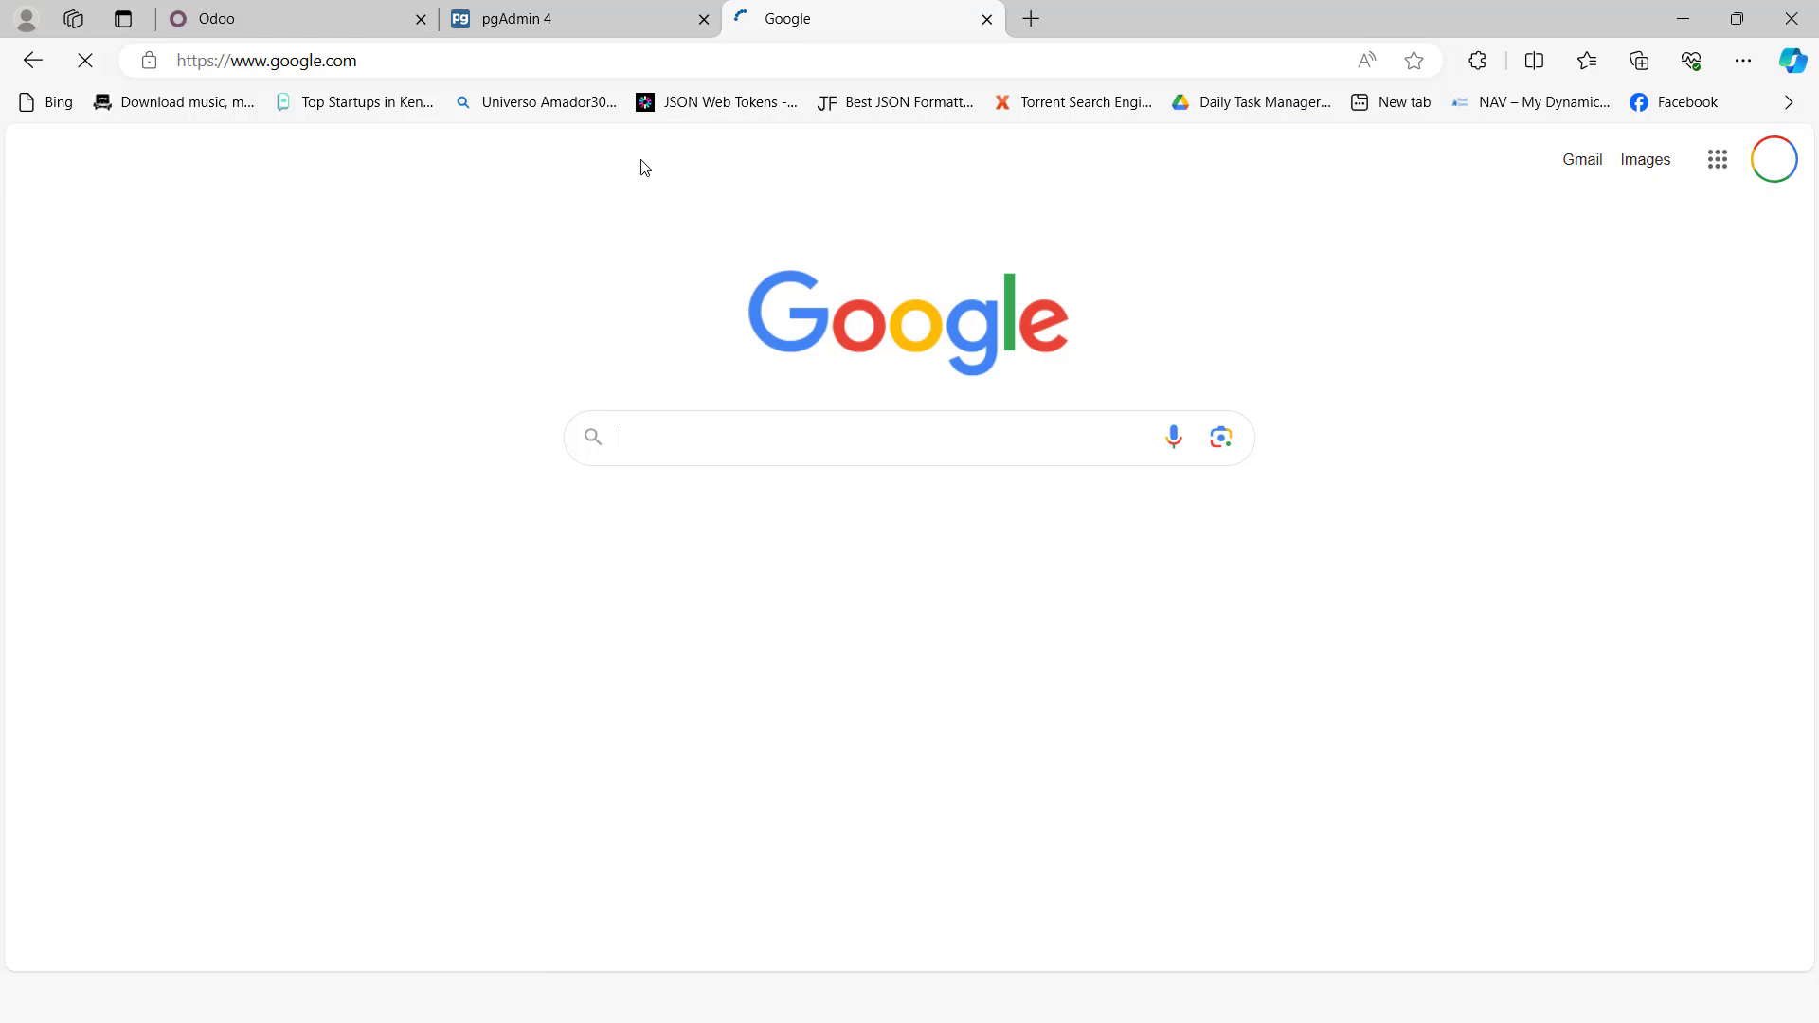
Step: Search Google for postgresql download
{"action": "type", "text": "post"}
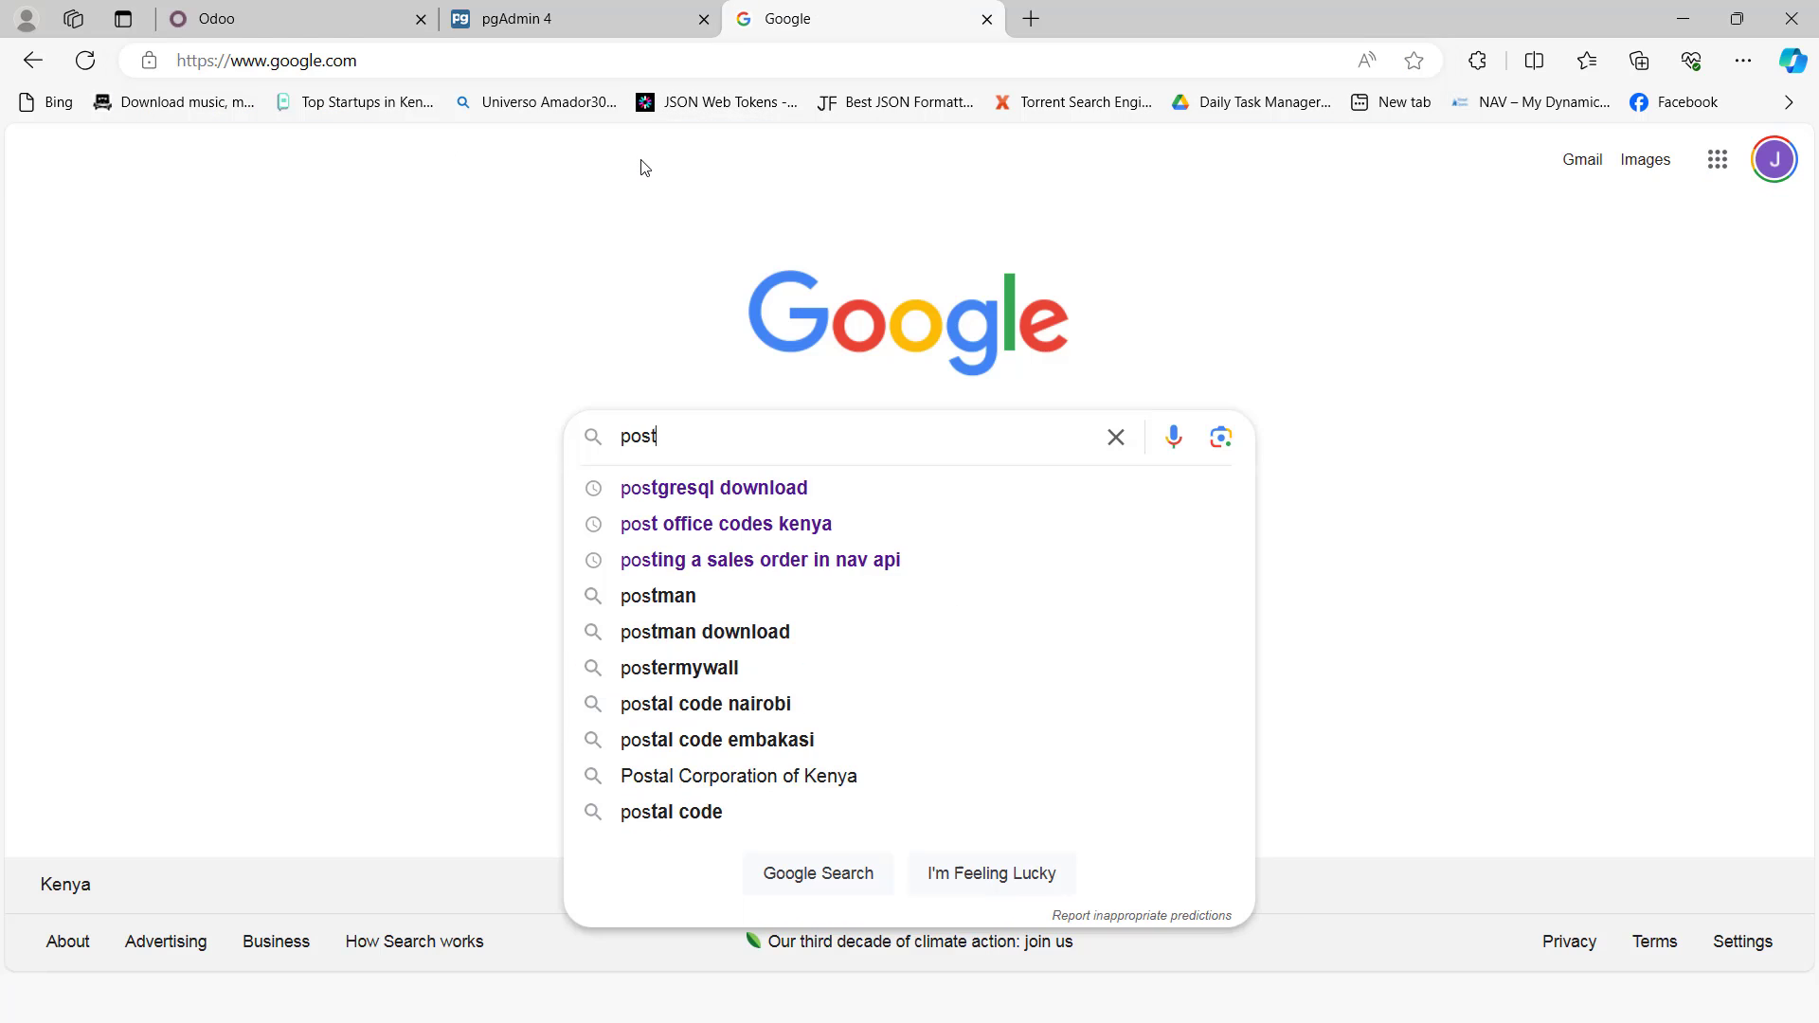
{"action": "type", "text": "gresql do"}
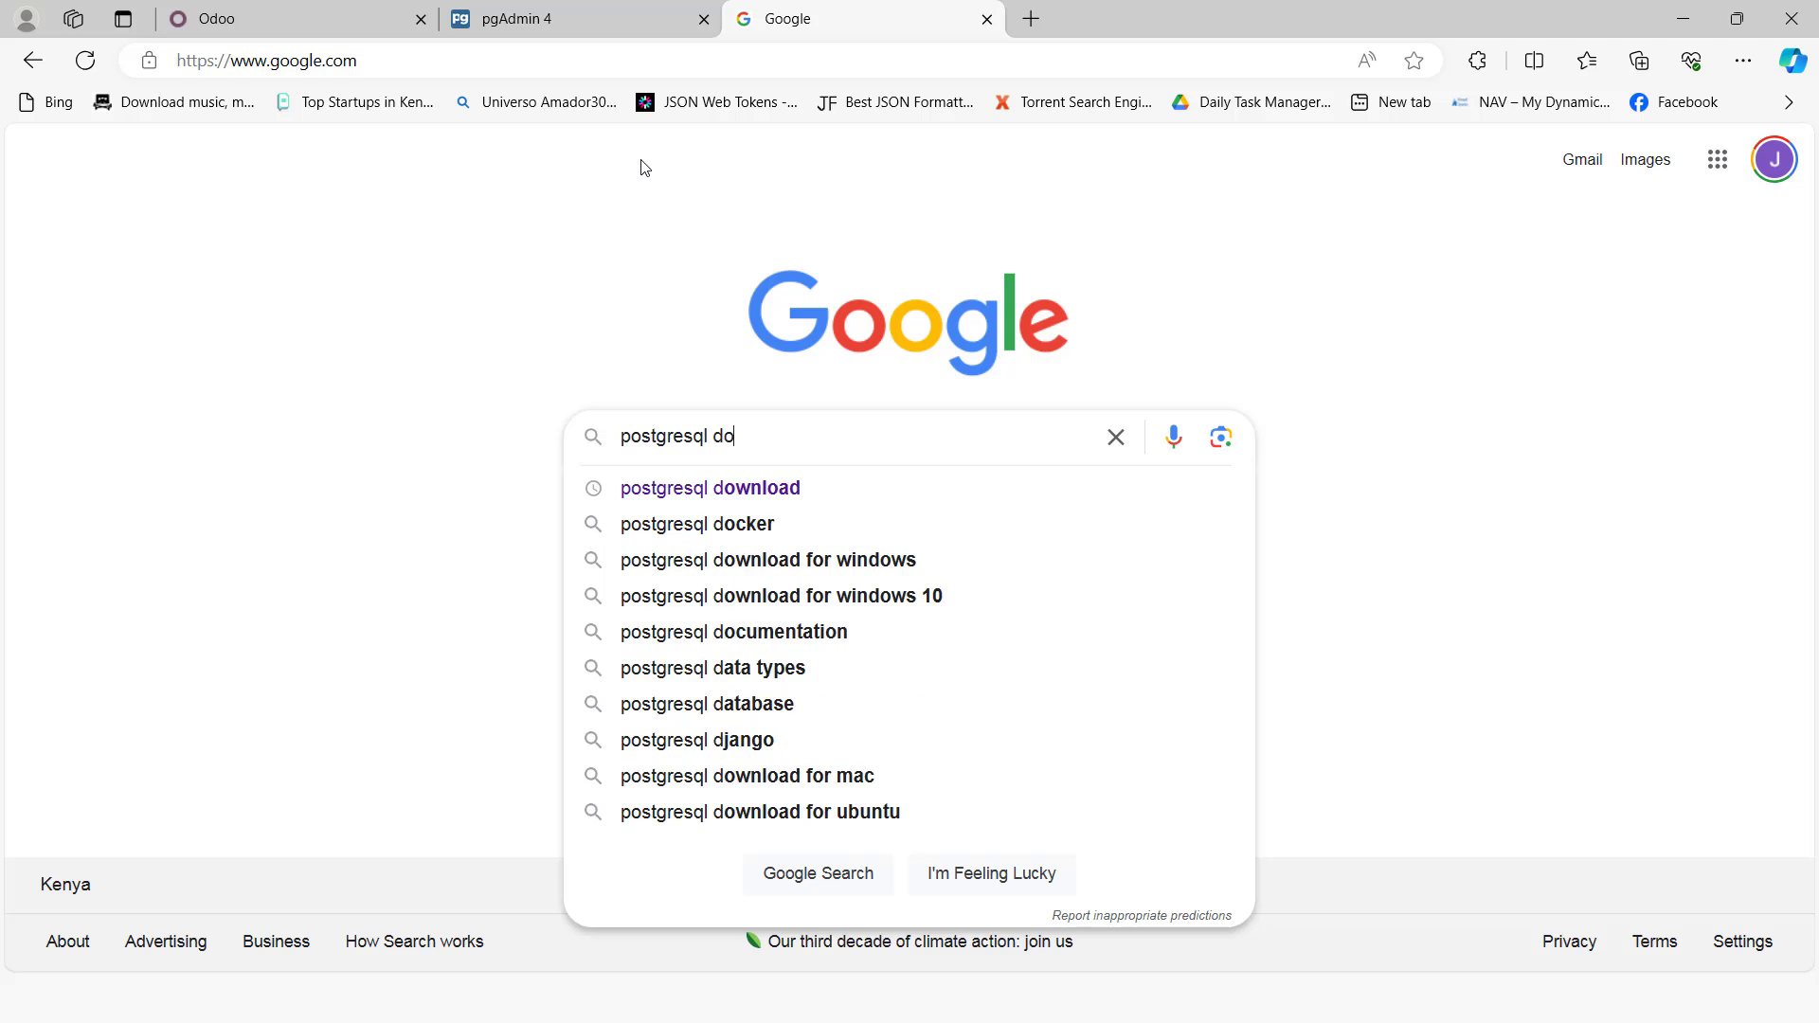
{"action": "left_click", "coordinate": [745, 489]}
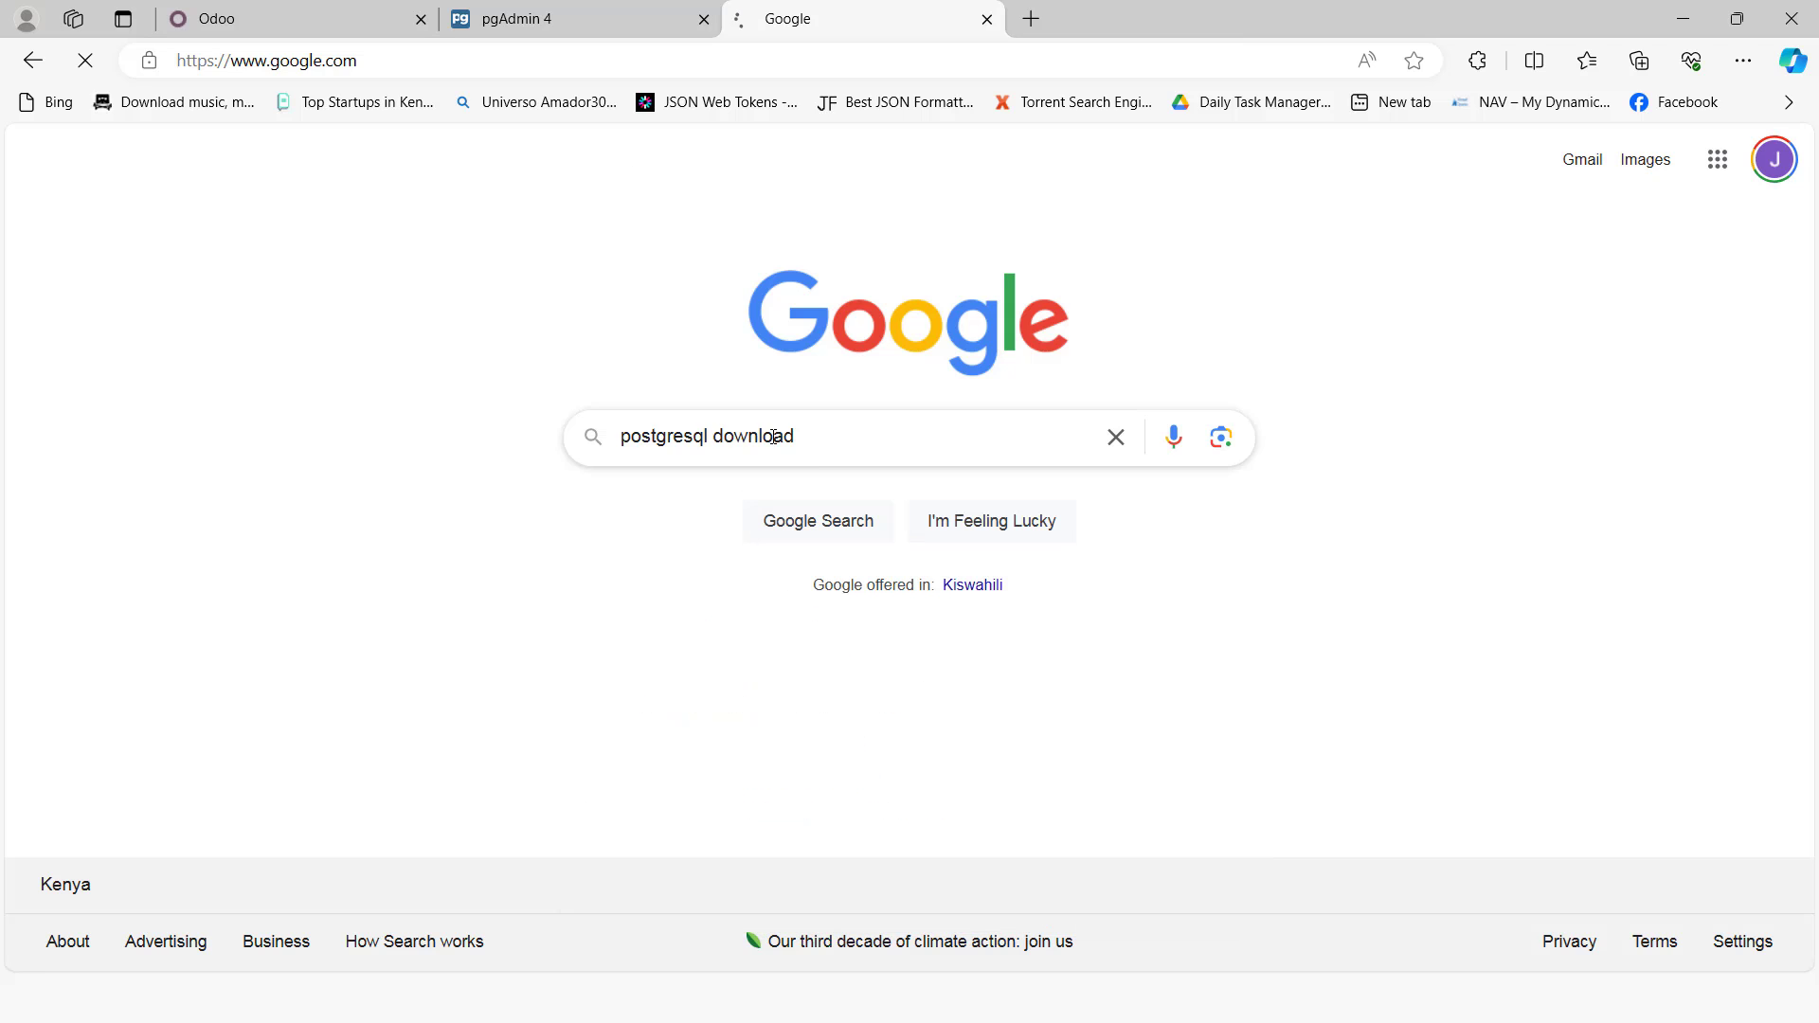
Step: Open the PostgreSQL: Downloads result in a new tab and switch to it
{"action": "right_click", "coordinate": [449, 426]}
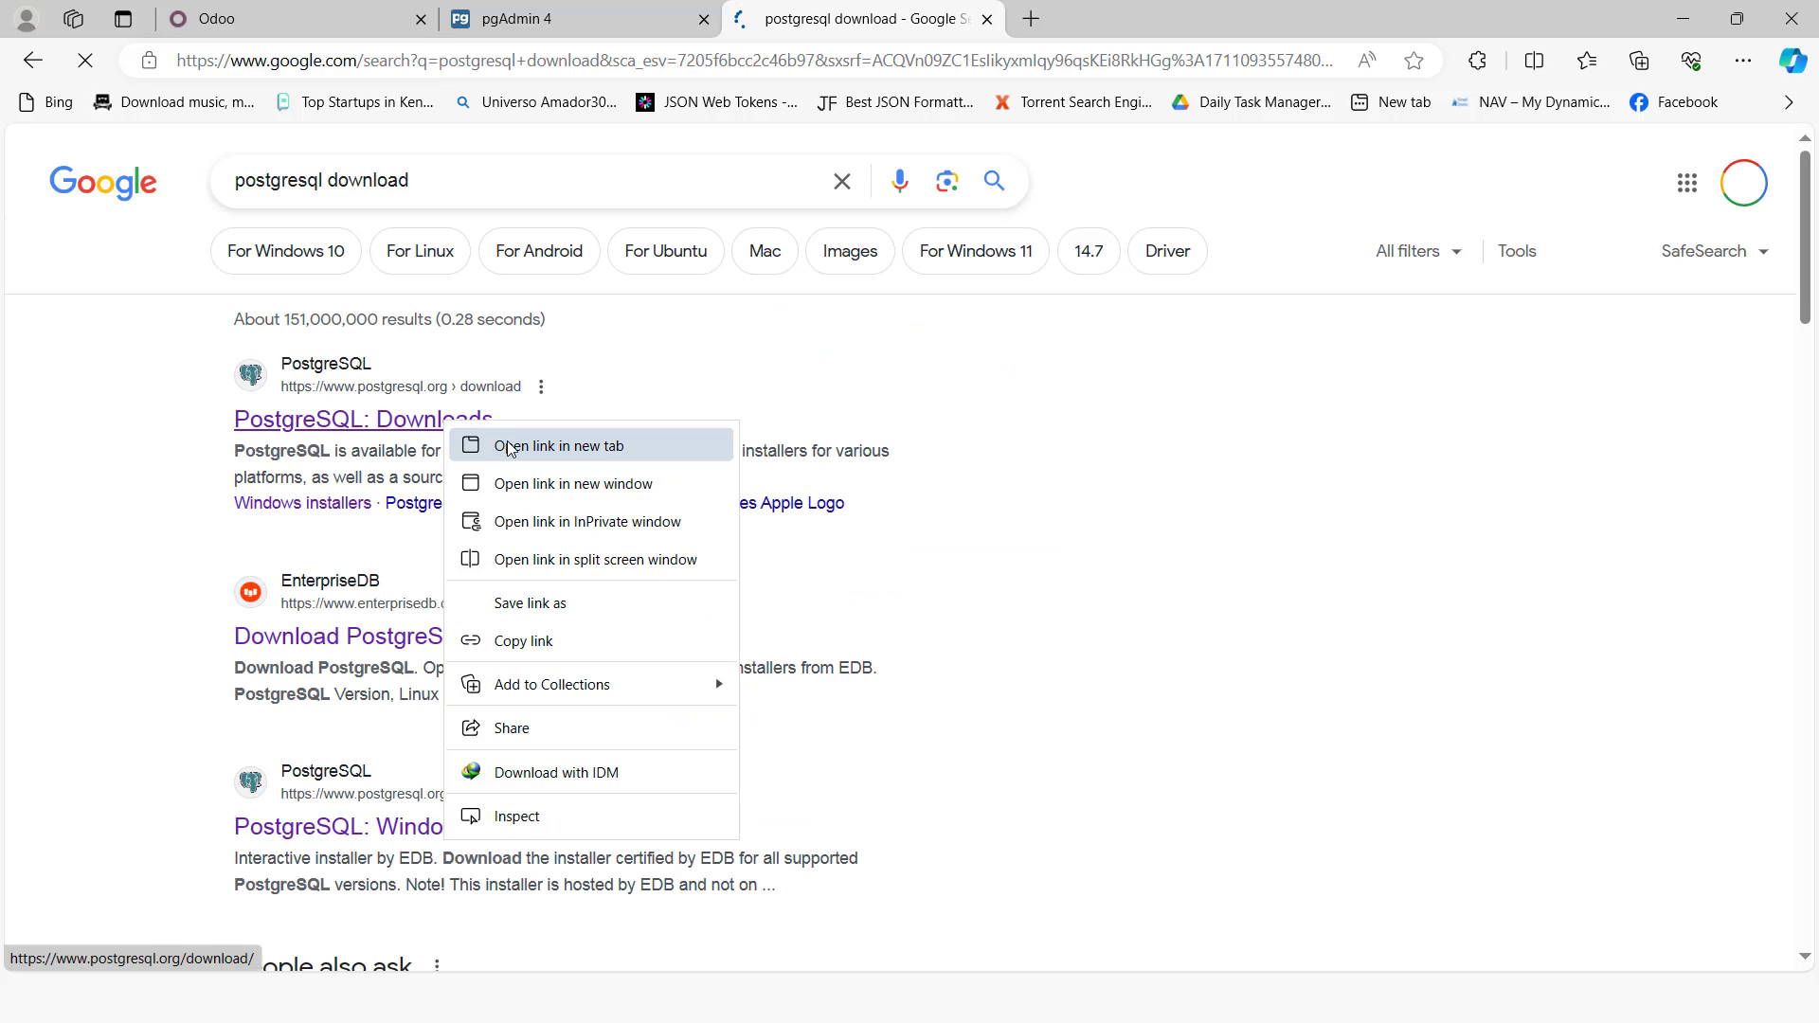
{"action": "left_click", "coordinate": [508, 446]}
{"action": "left_click", "coordinate": [1147, 17]}
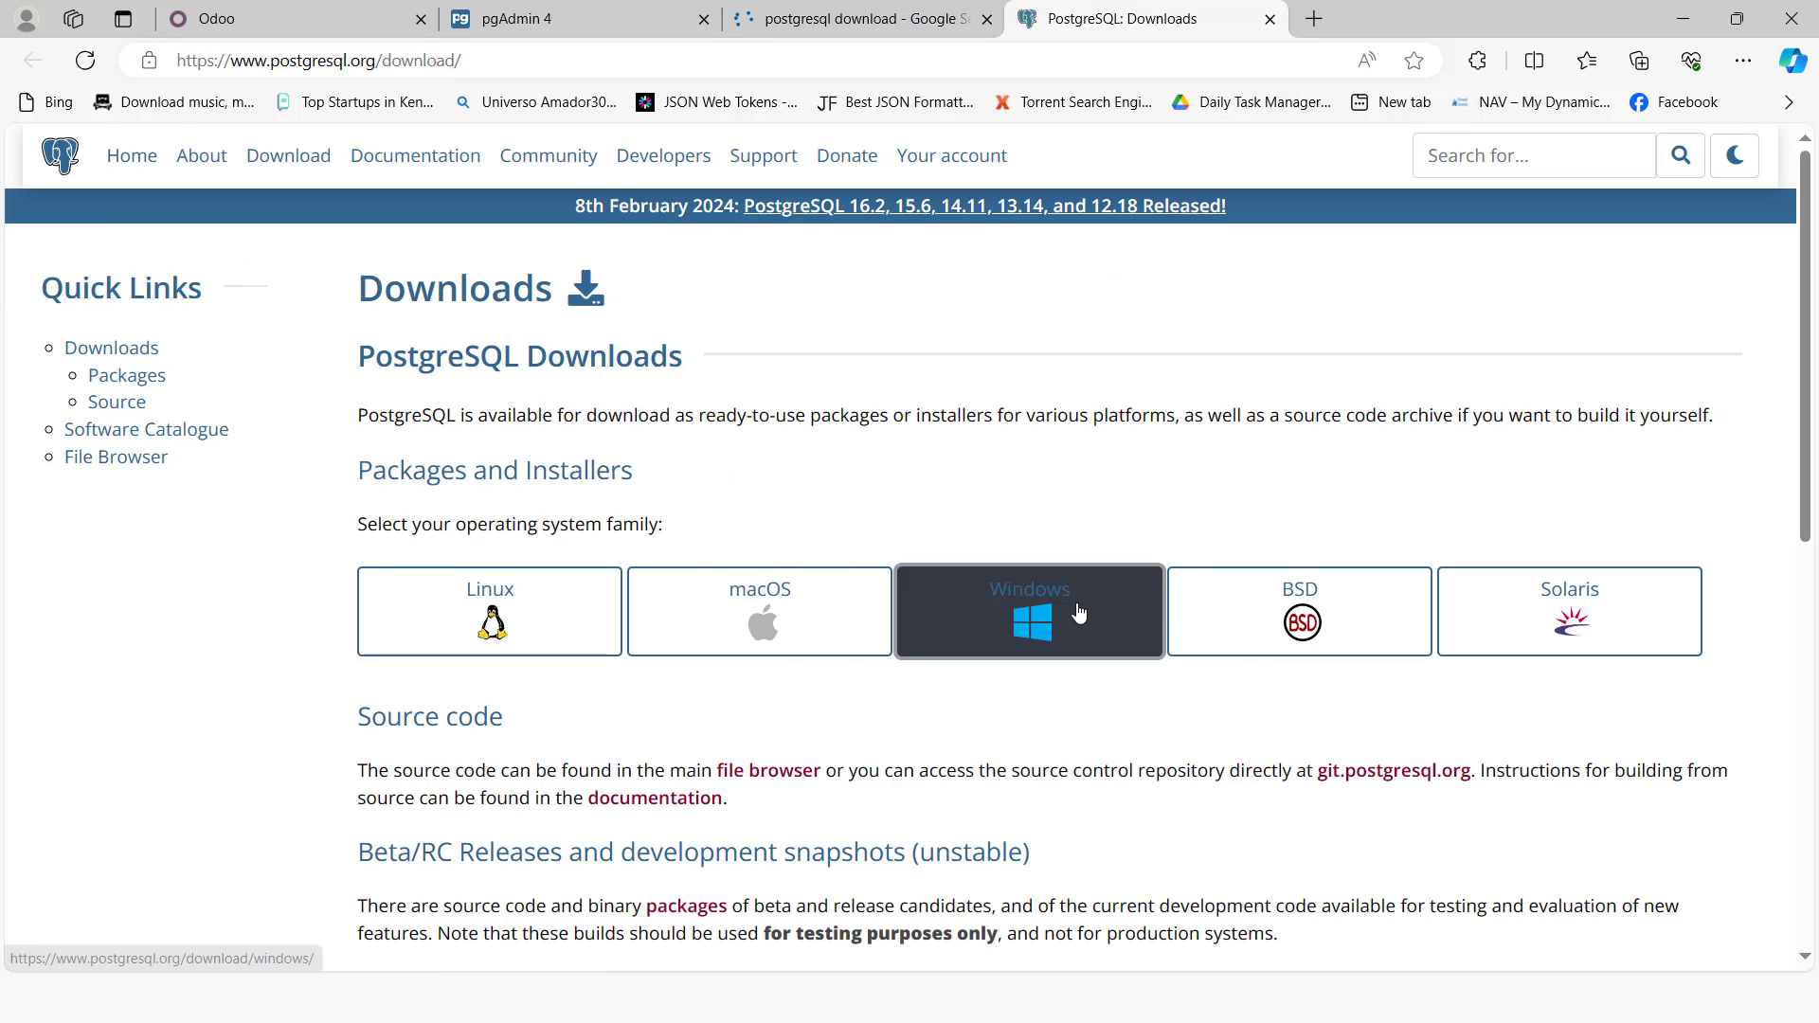
Step: Open the Windows installers page and follow the EDB installer link to the version download list
{"action": "left_click", "coordinate": [1078, 614]}
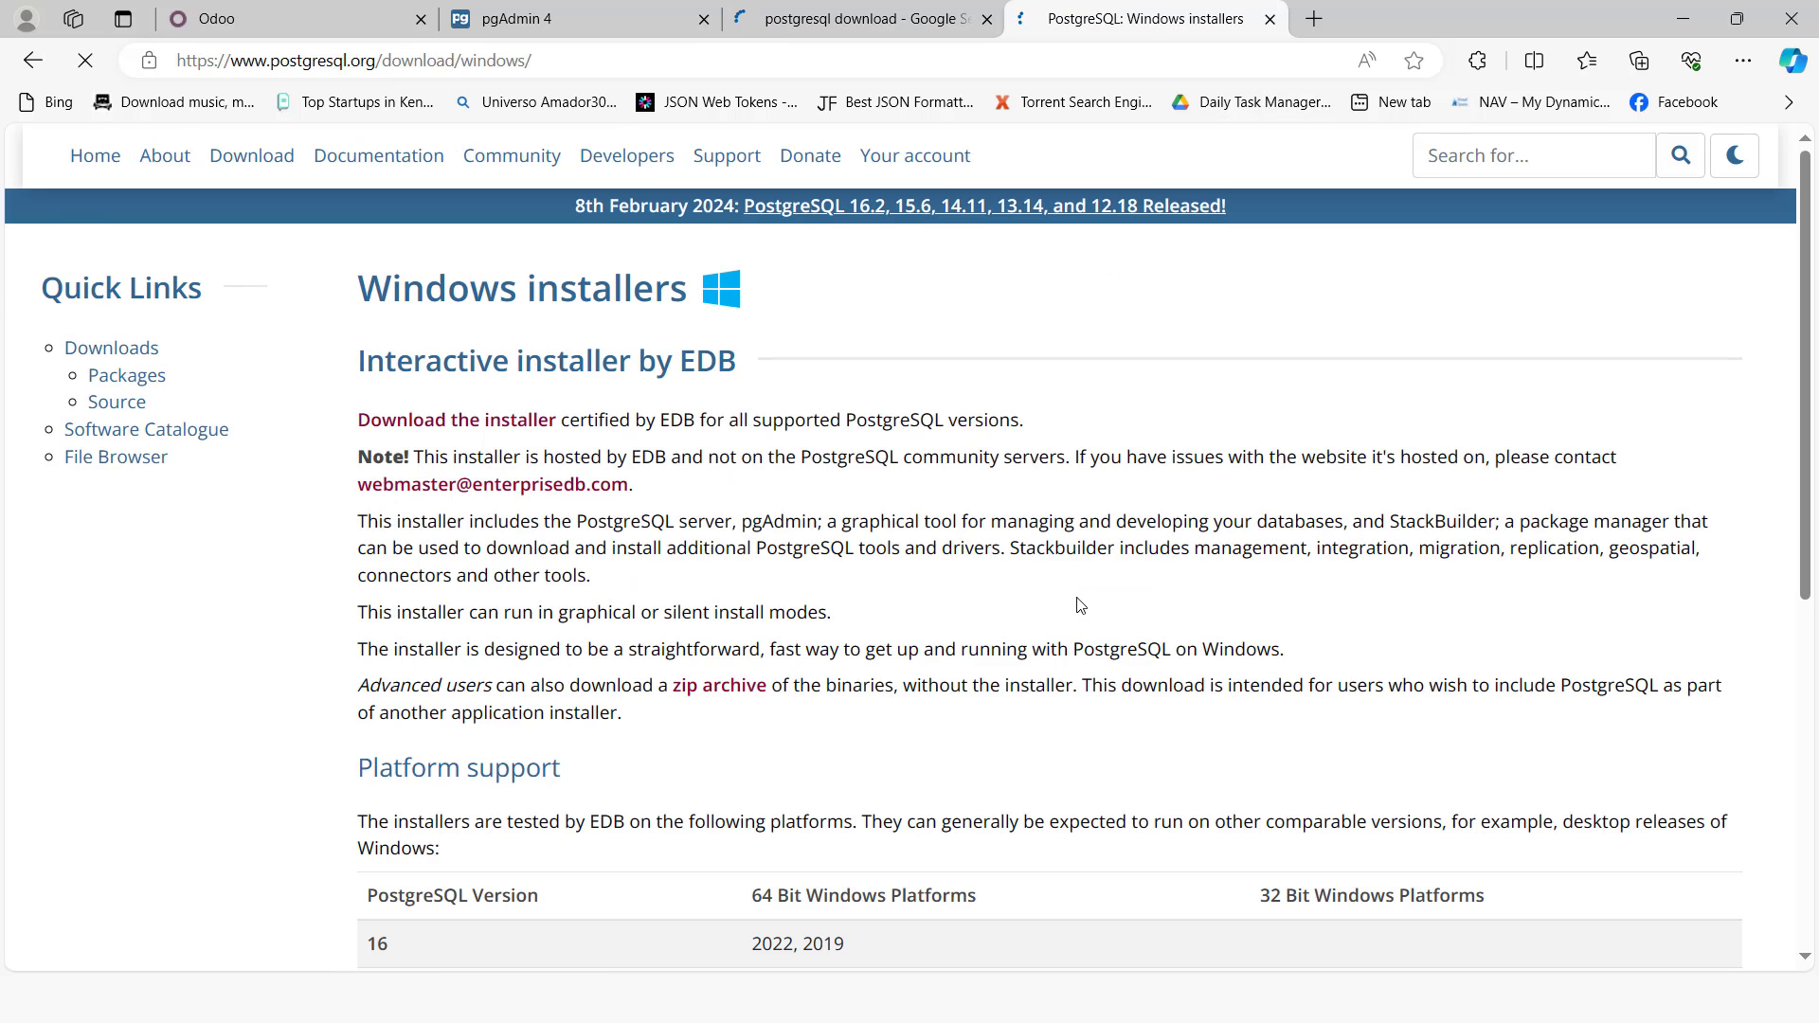
{"action": "left_click", "coordinate": [479, 423]}
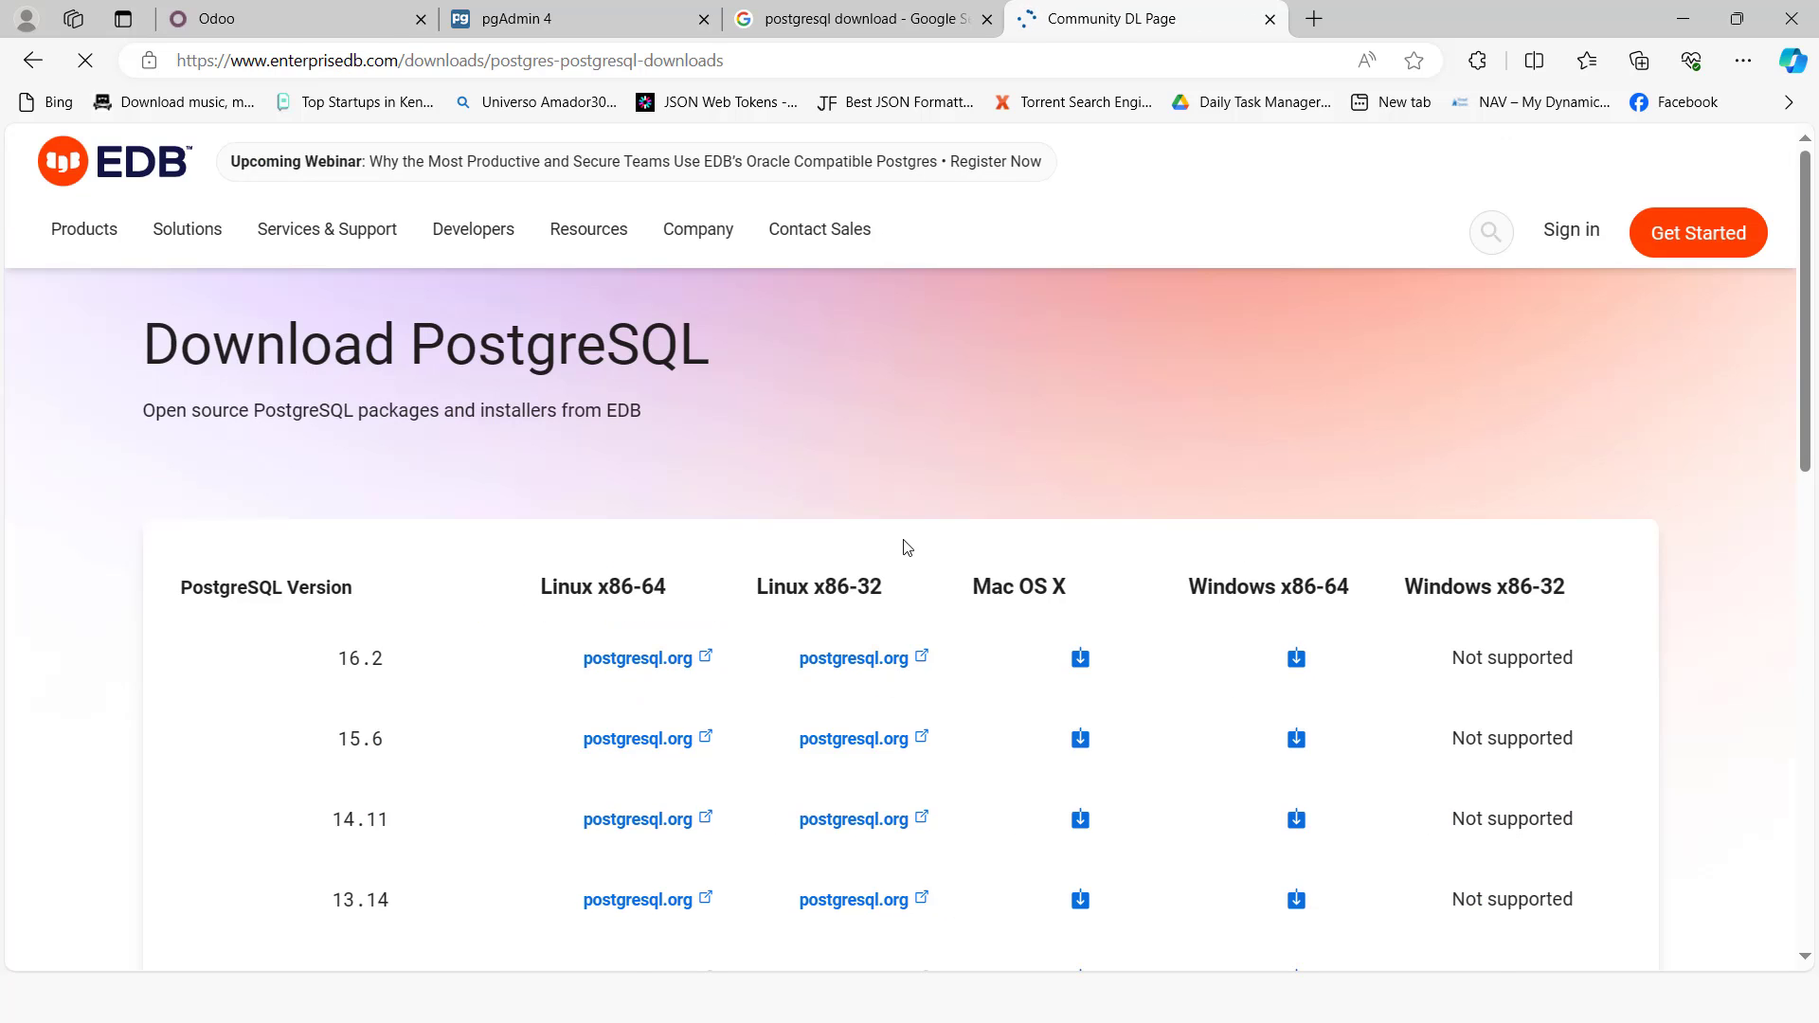
{"action": "scroll", "coordinate": [907, 547], "scroll_direction": "down", "scroll_amount": 2}
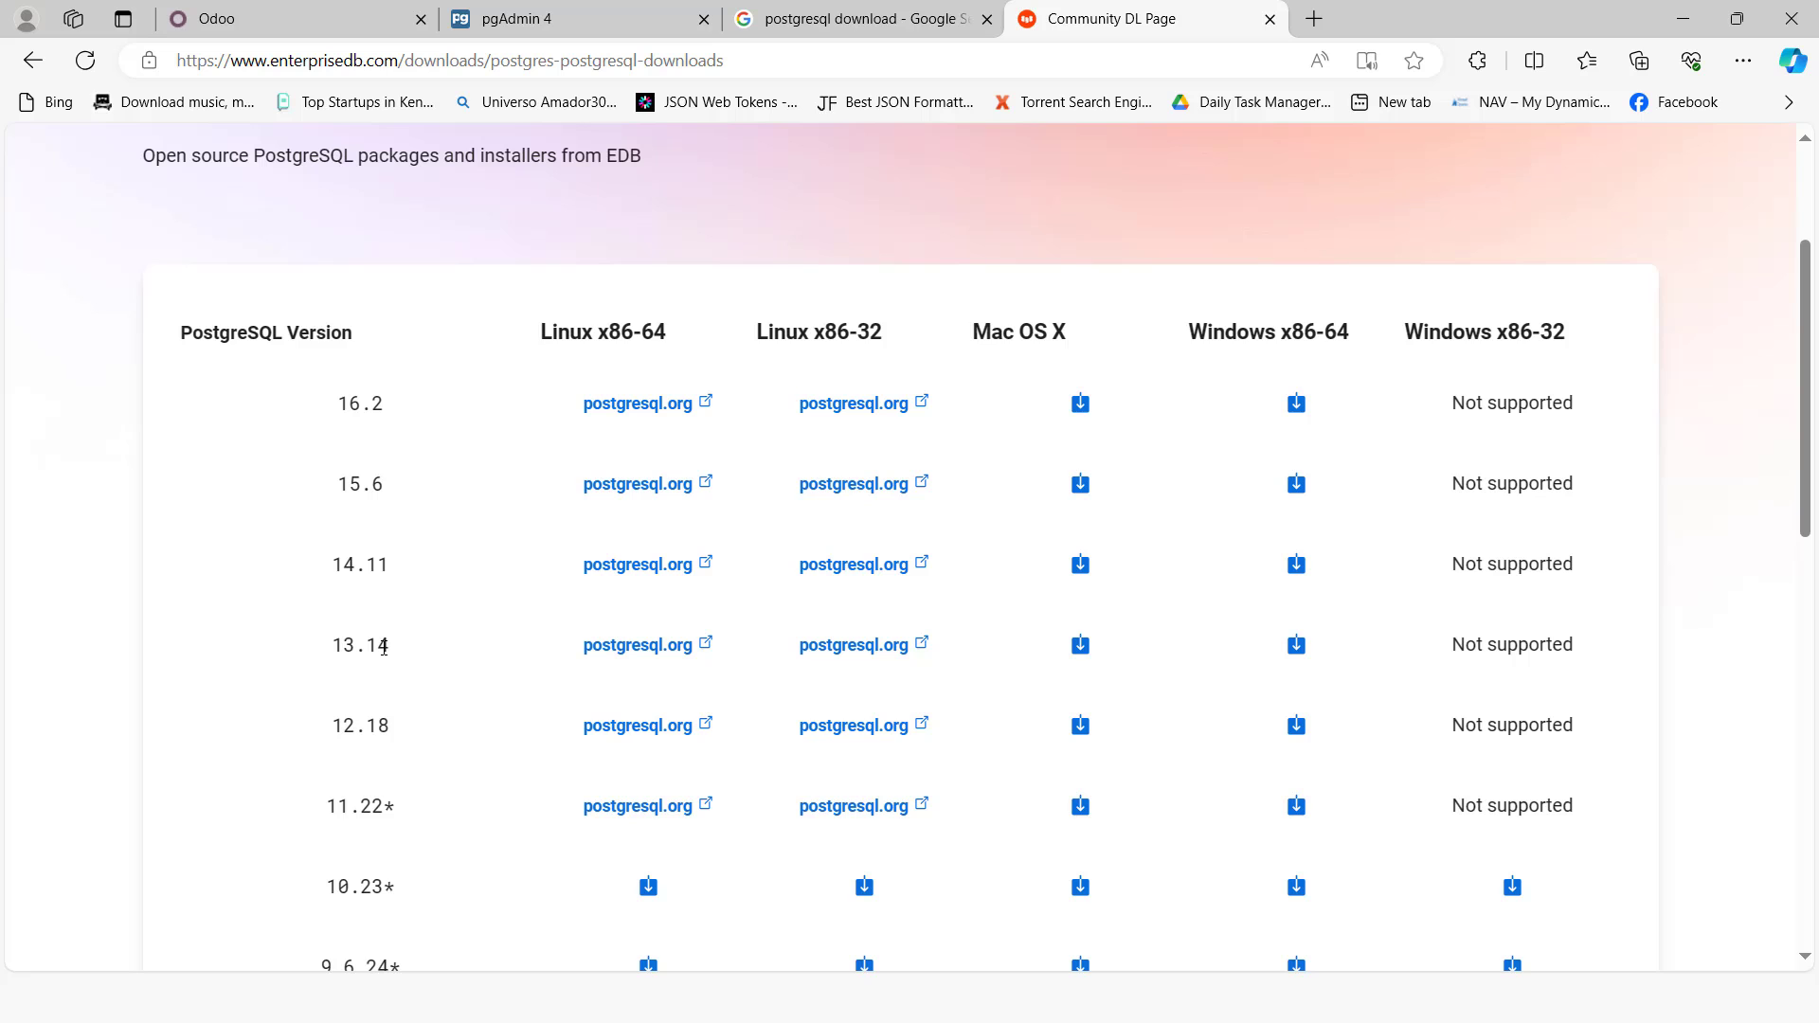
Step: Open File Explorer and launch the postgresql-13.14-1-windows-x64_2 installer from Desktop\ODOO PRESENTATION
{"action": "key", "text": "alt+Tab"}
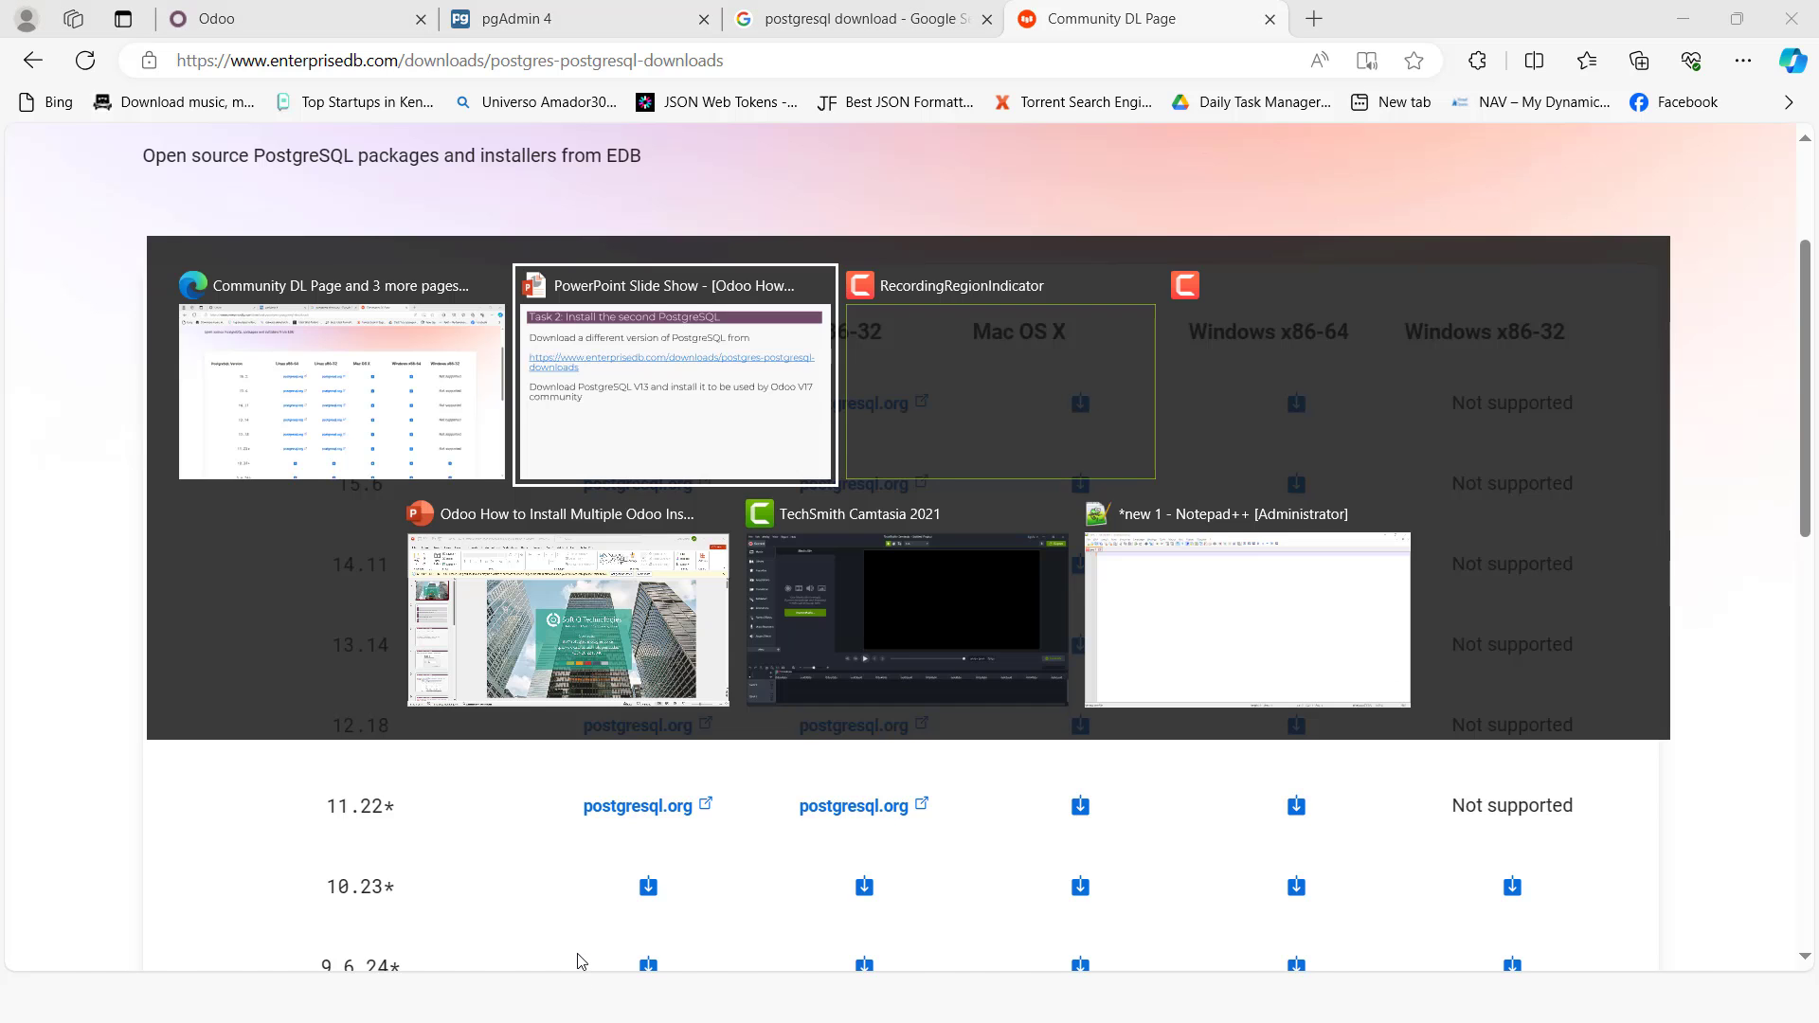
{"action": "key", "text": "super"}
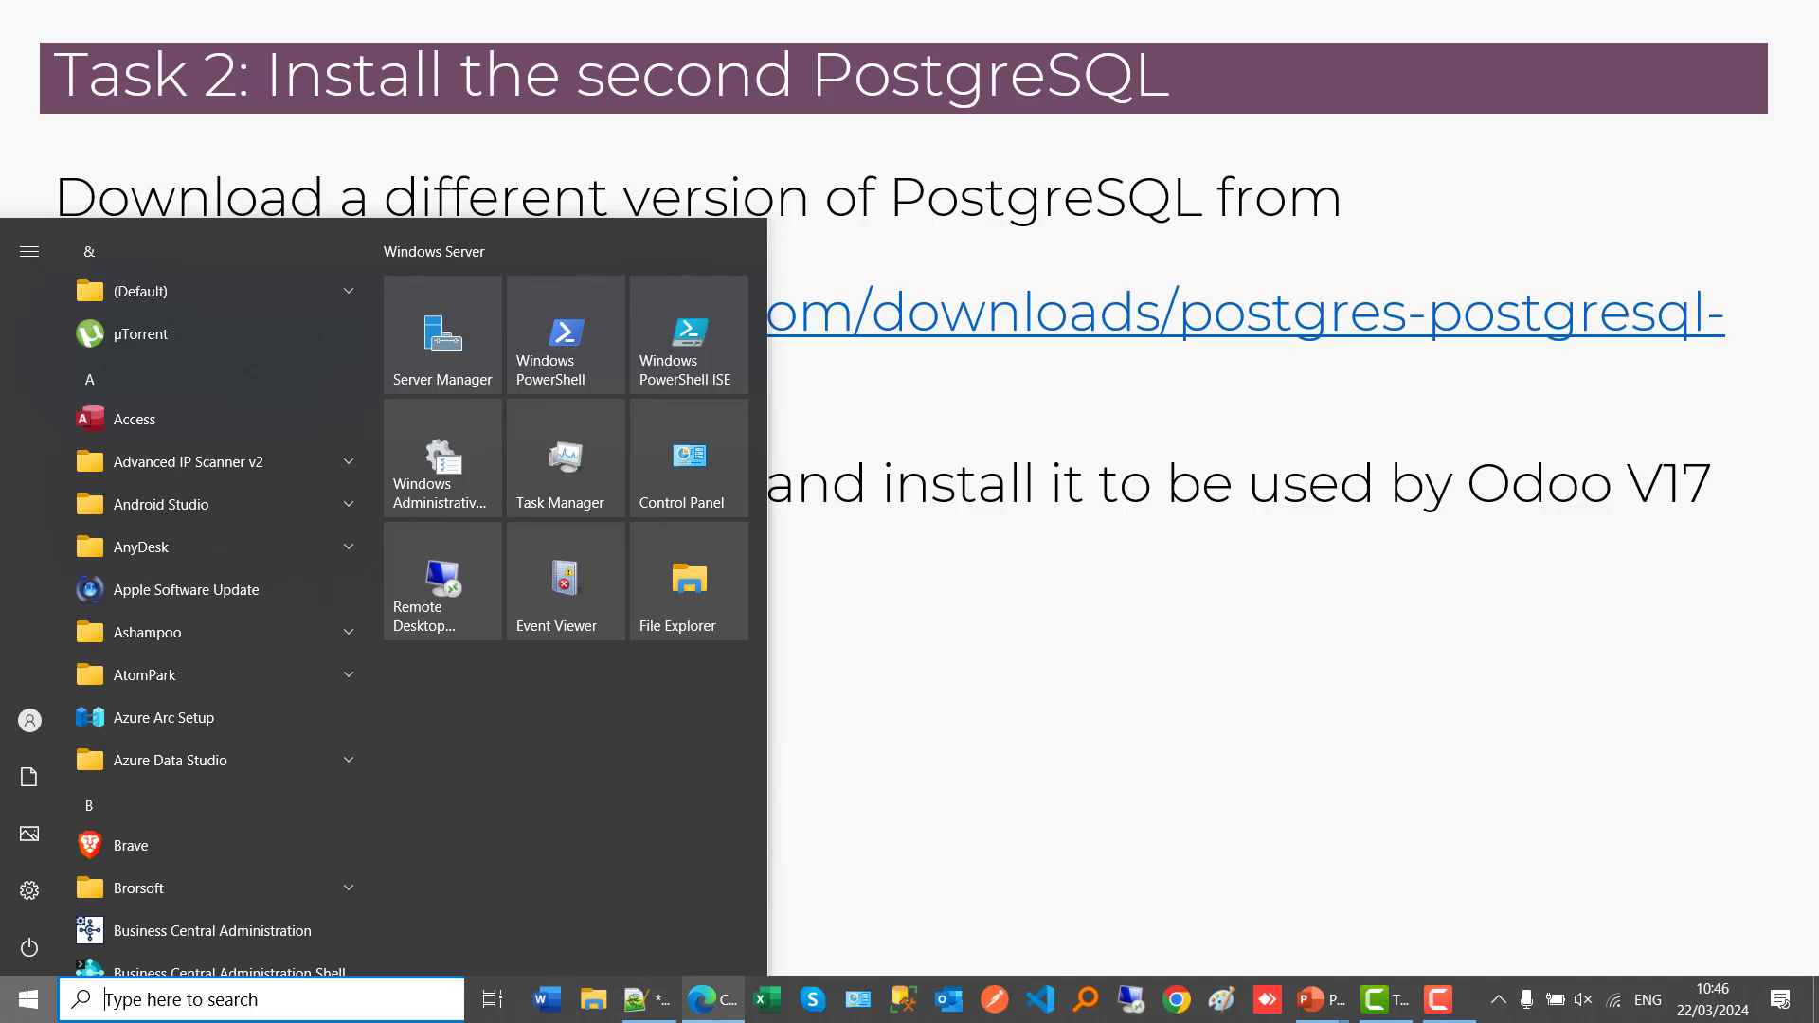
{"action": "left_click", "coordinate": [606, 998]}
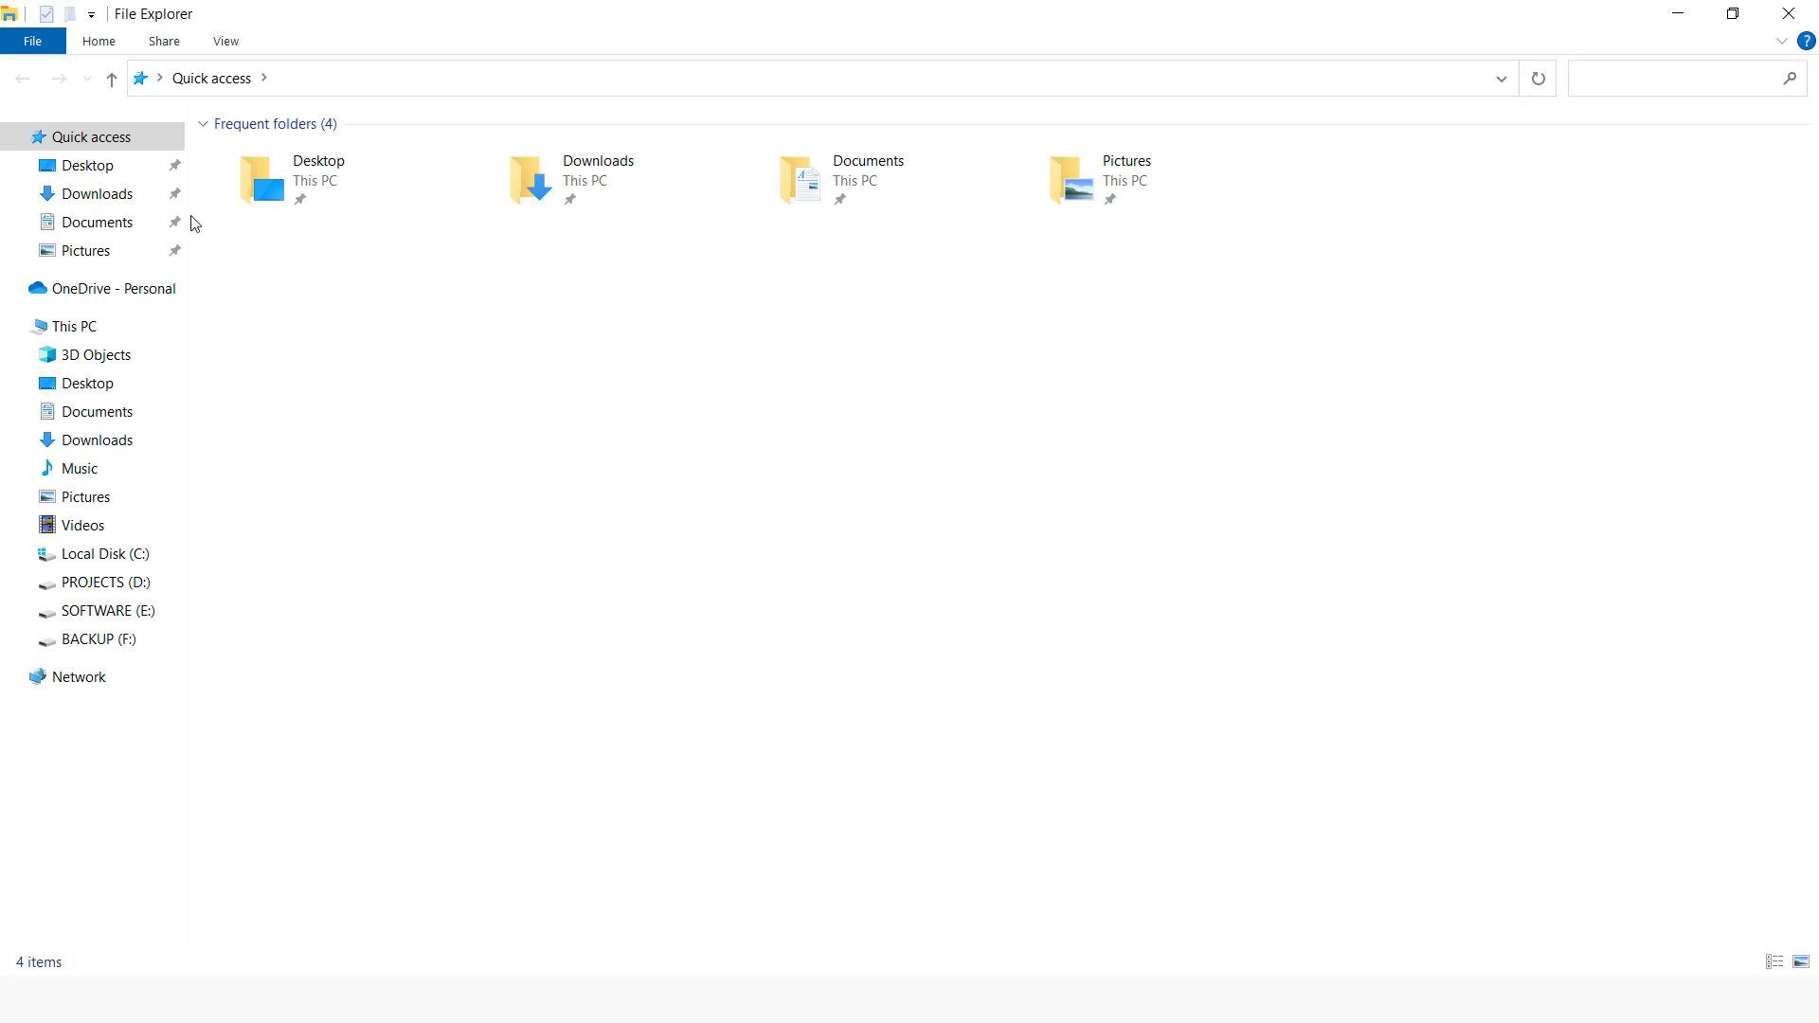
{"action": "left_click", "coordinate": [97, 166]}
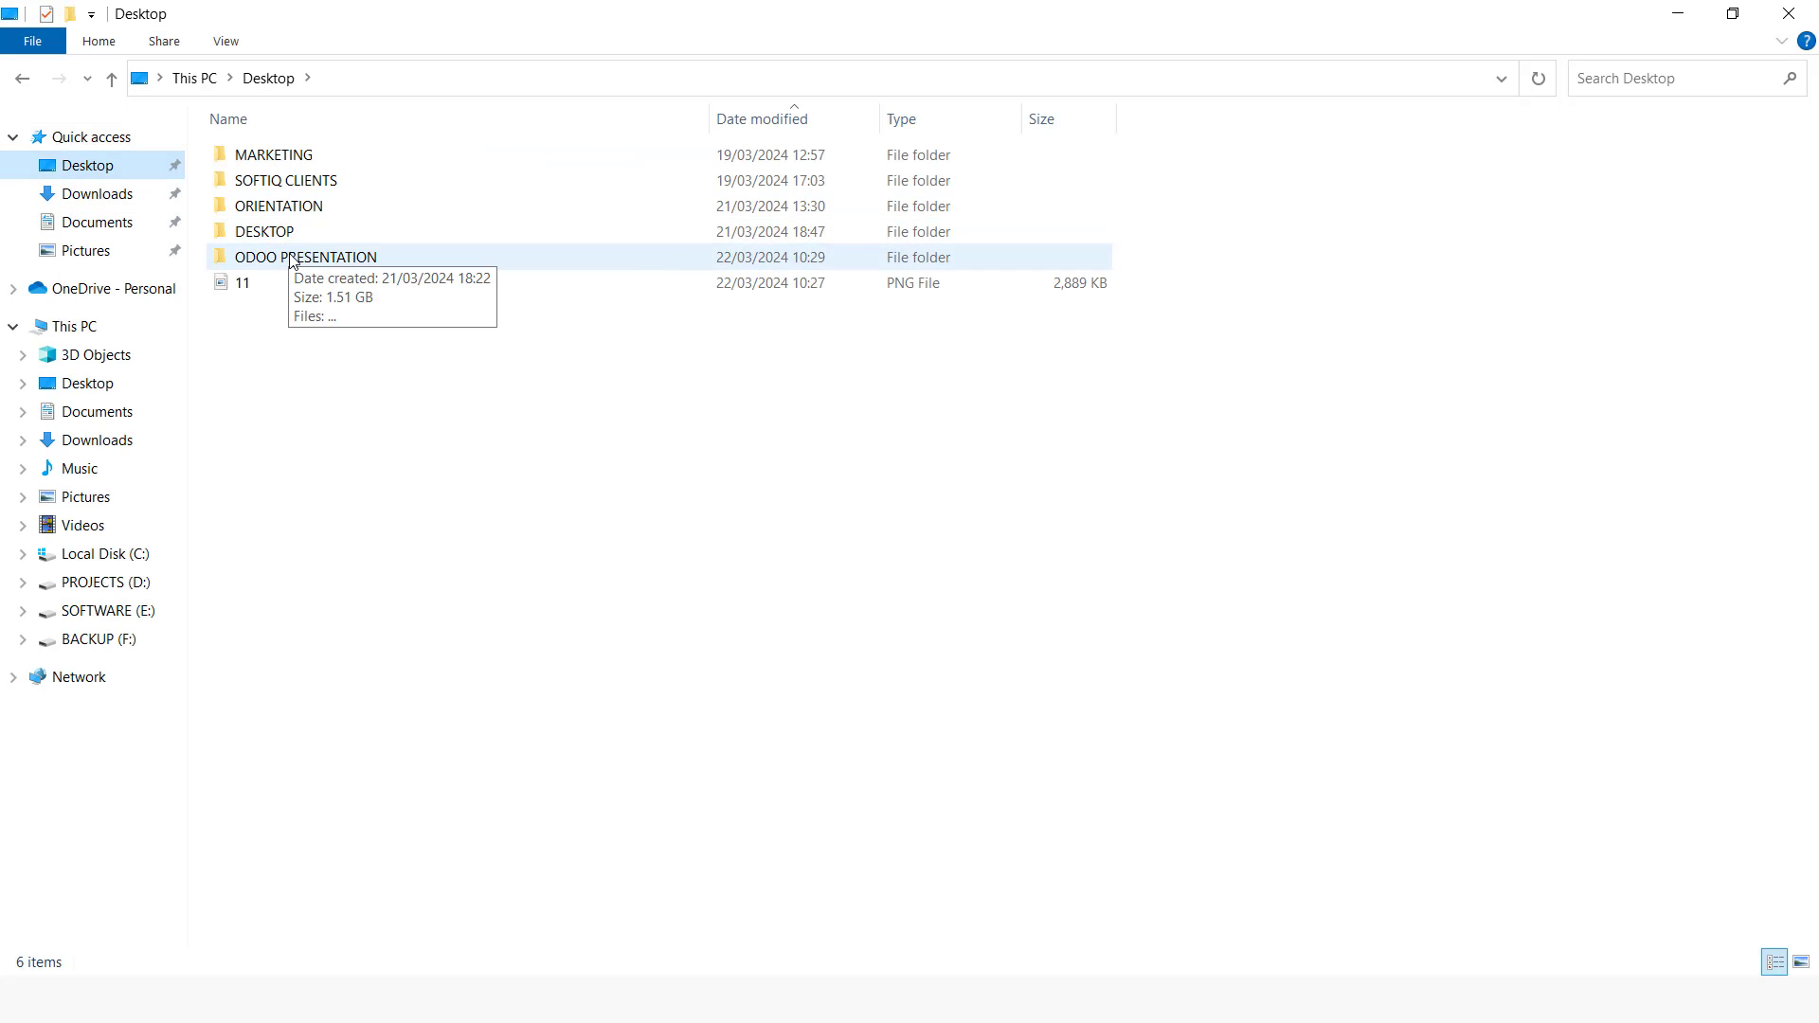
{"action": "double_click", "coordinate": [290, 254]}
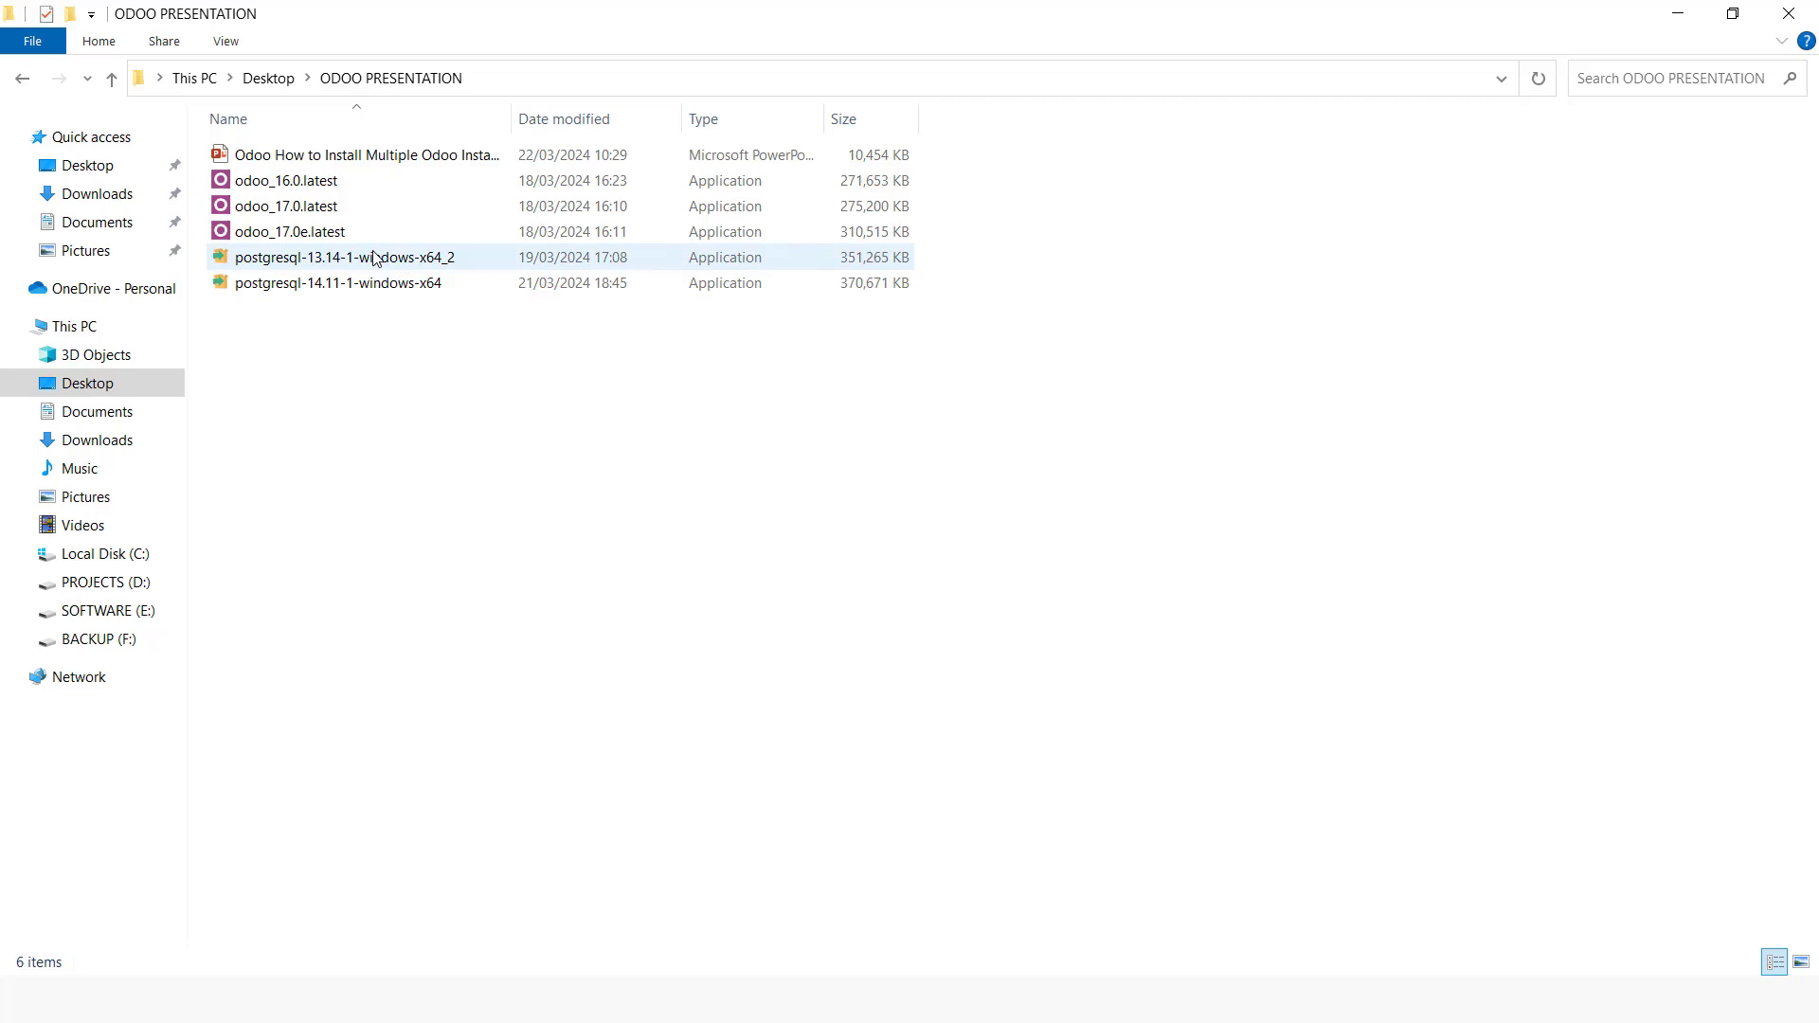
{"action": "left_click", "coordinate": [398, 264]}
{"action": "double_click", "coordinate": [398, 264]}
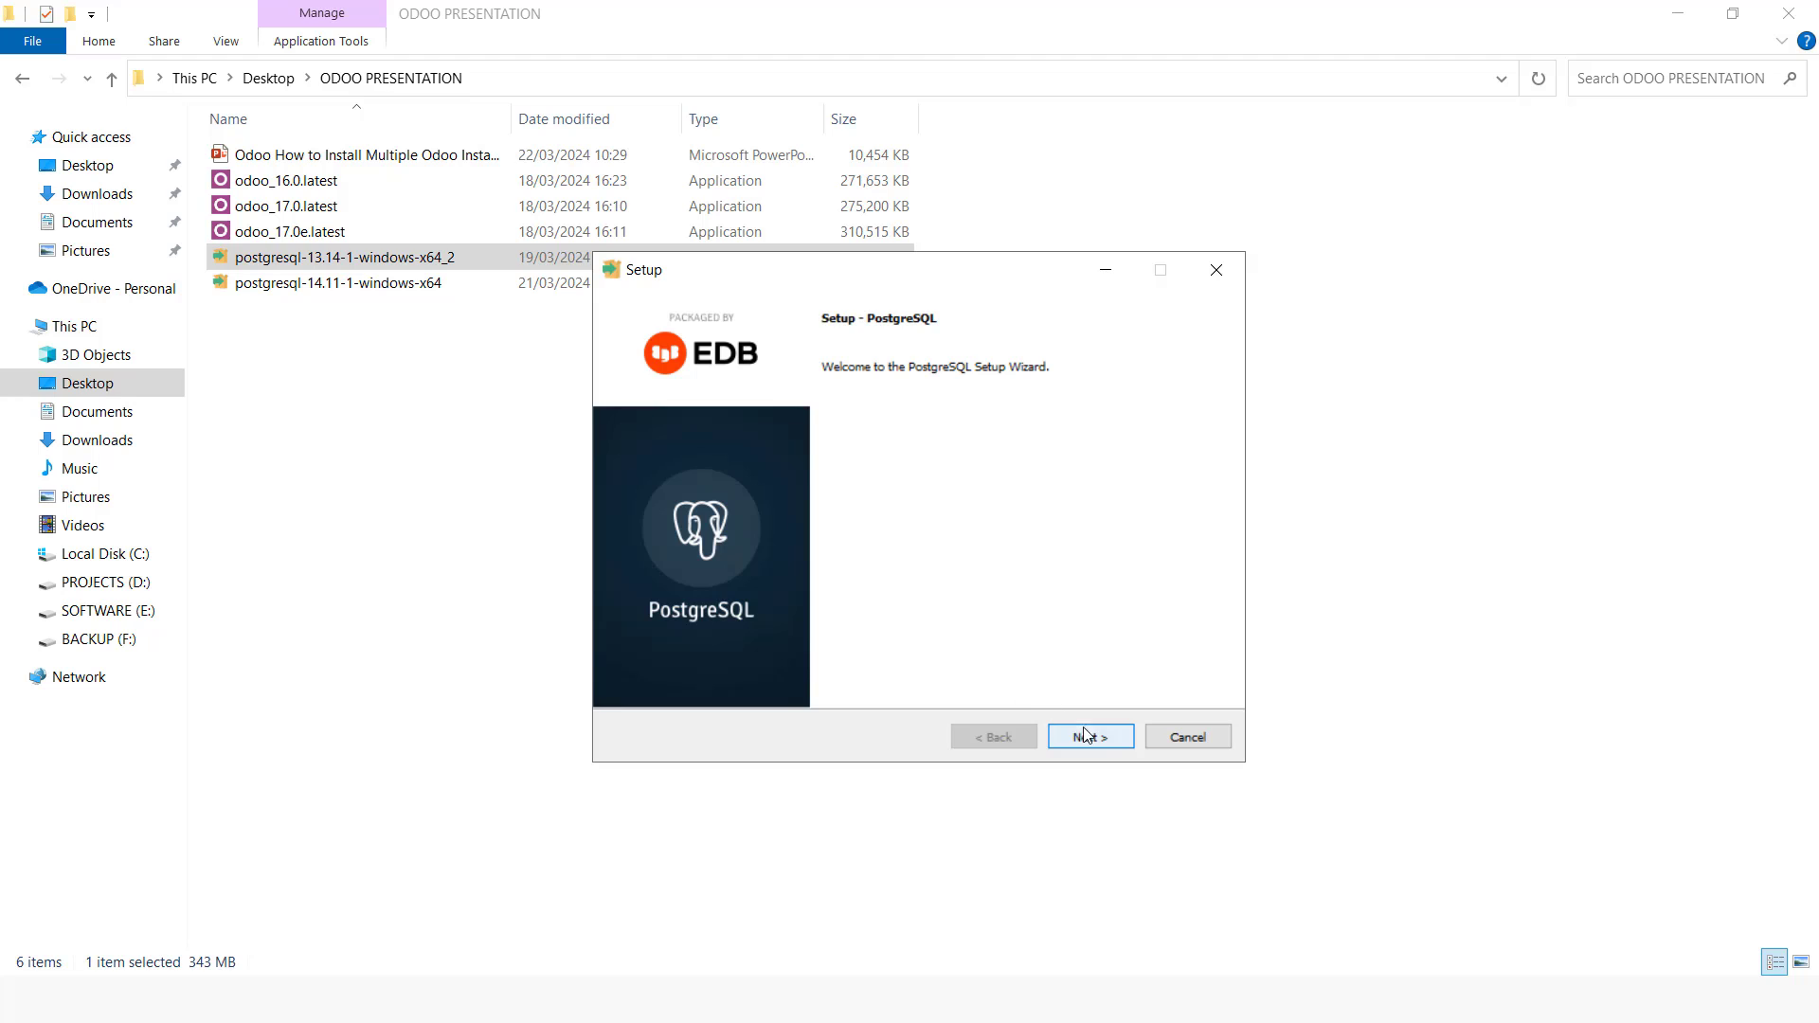
Step: Proceed past the welcome page and set the installation directory to C:\Odoo Community V17\PostgreSQL
{"action": "left_click", "coordinate": [1087, 737]}
{"action": "left_click", "coordinate": [980, 419]}
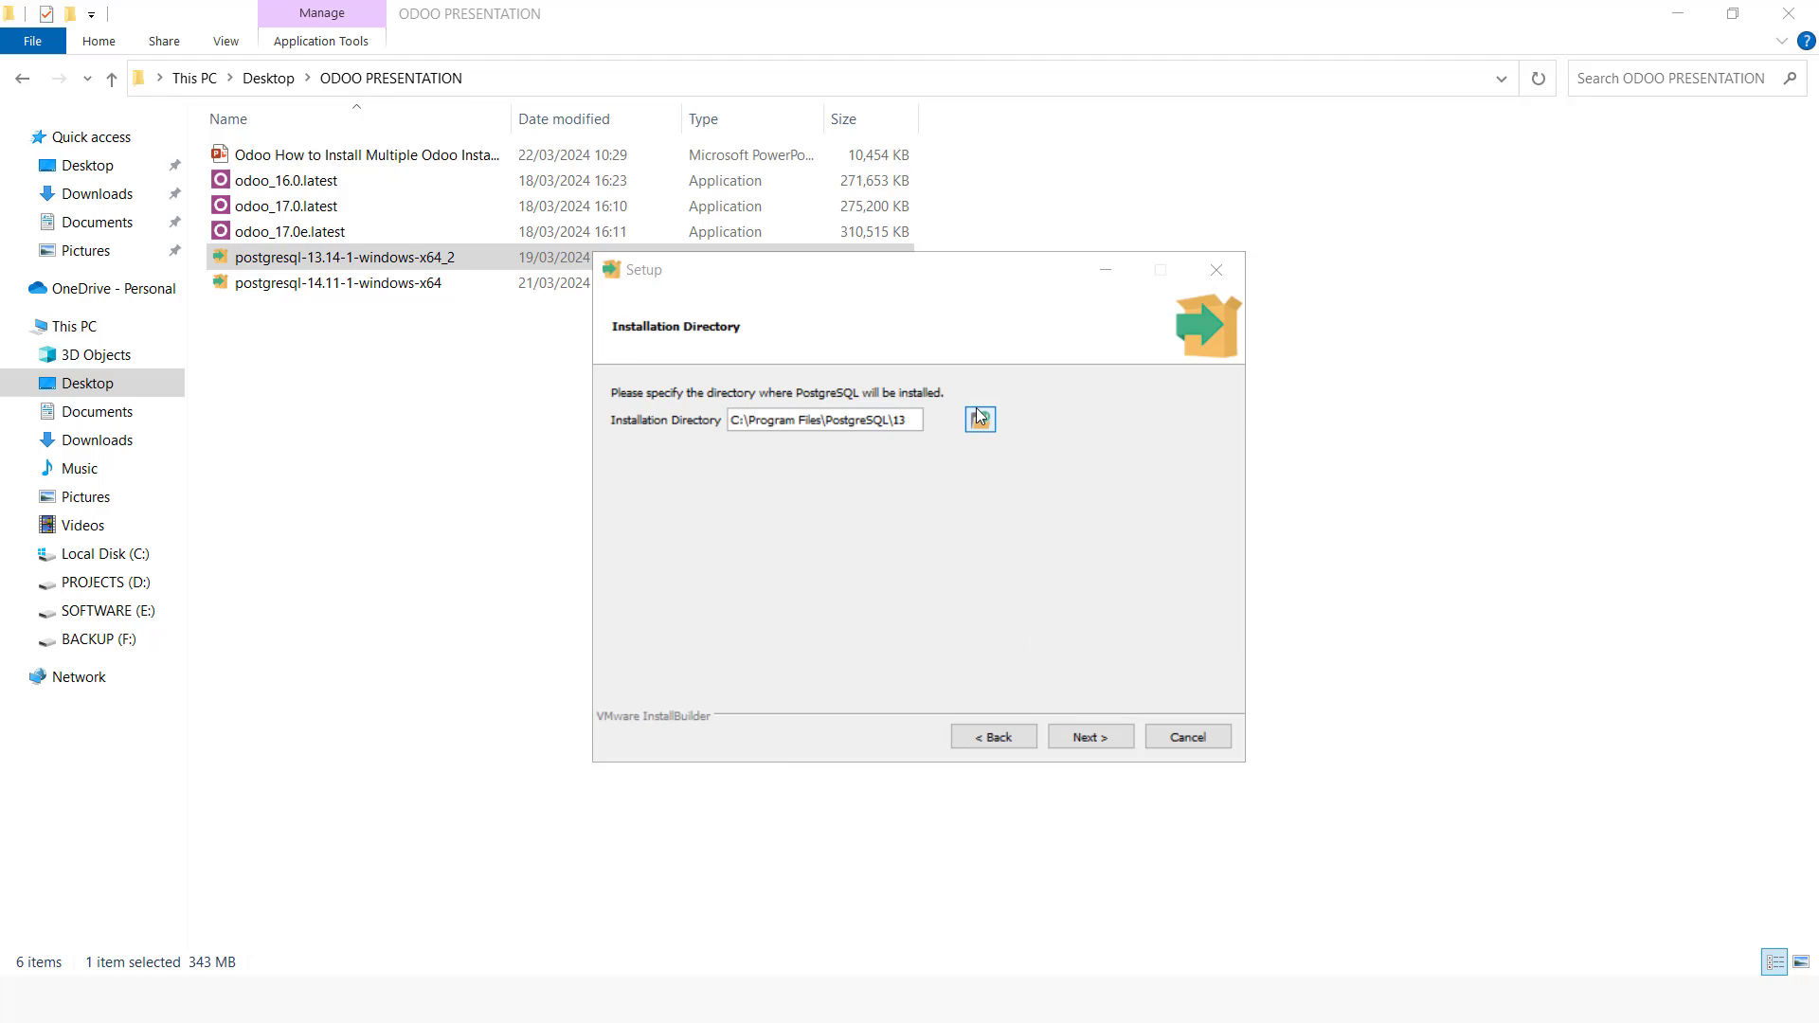
{"action": "scroll", "coordinate": [720, 606], "scroll_direction": "down", "scroll_amount": 3}
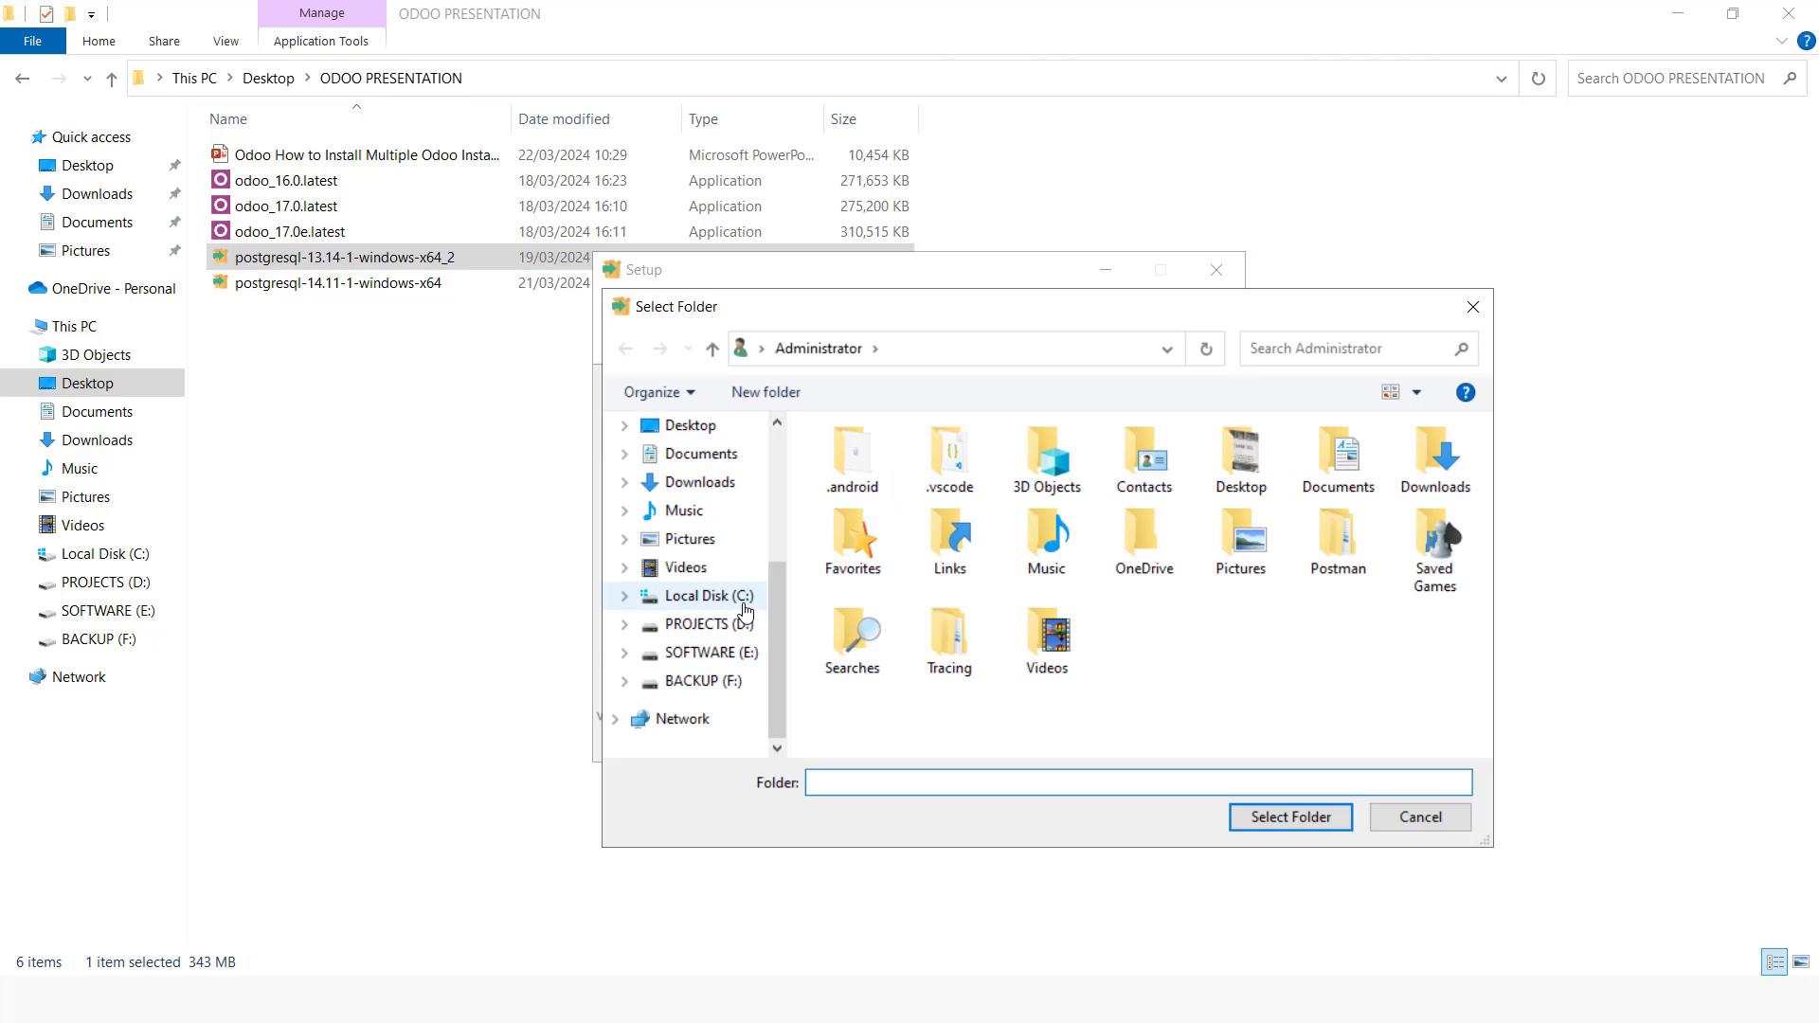
{"action": "left_click", "coordinate": [709, 595]}
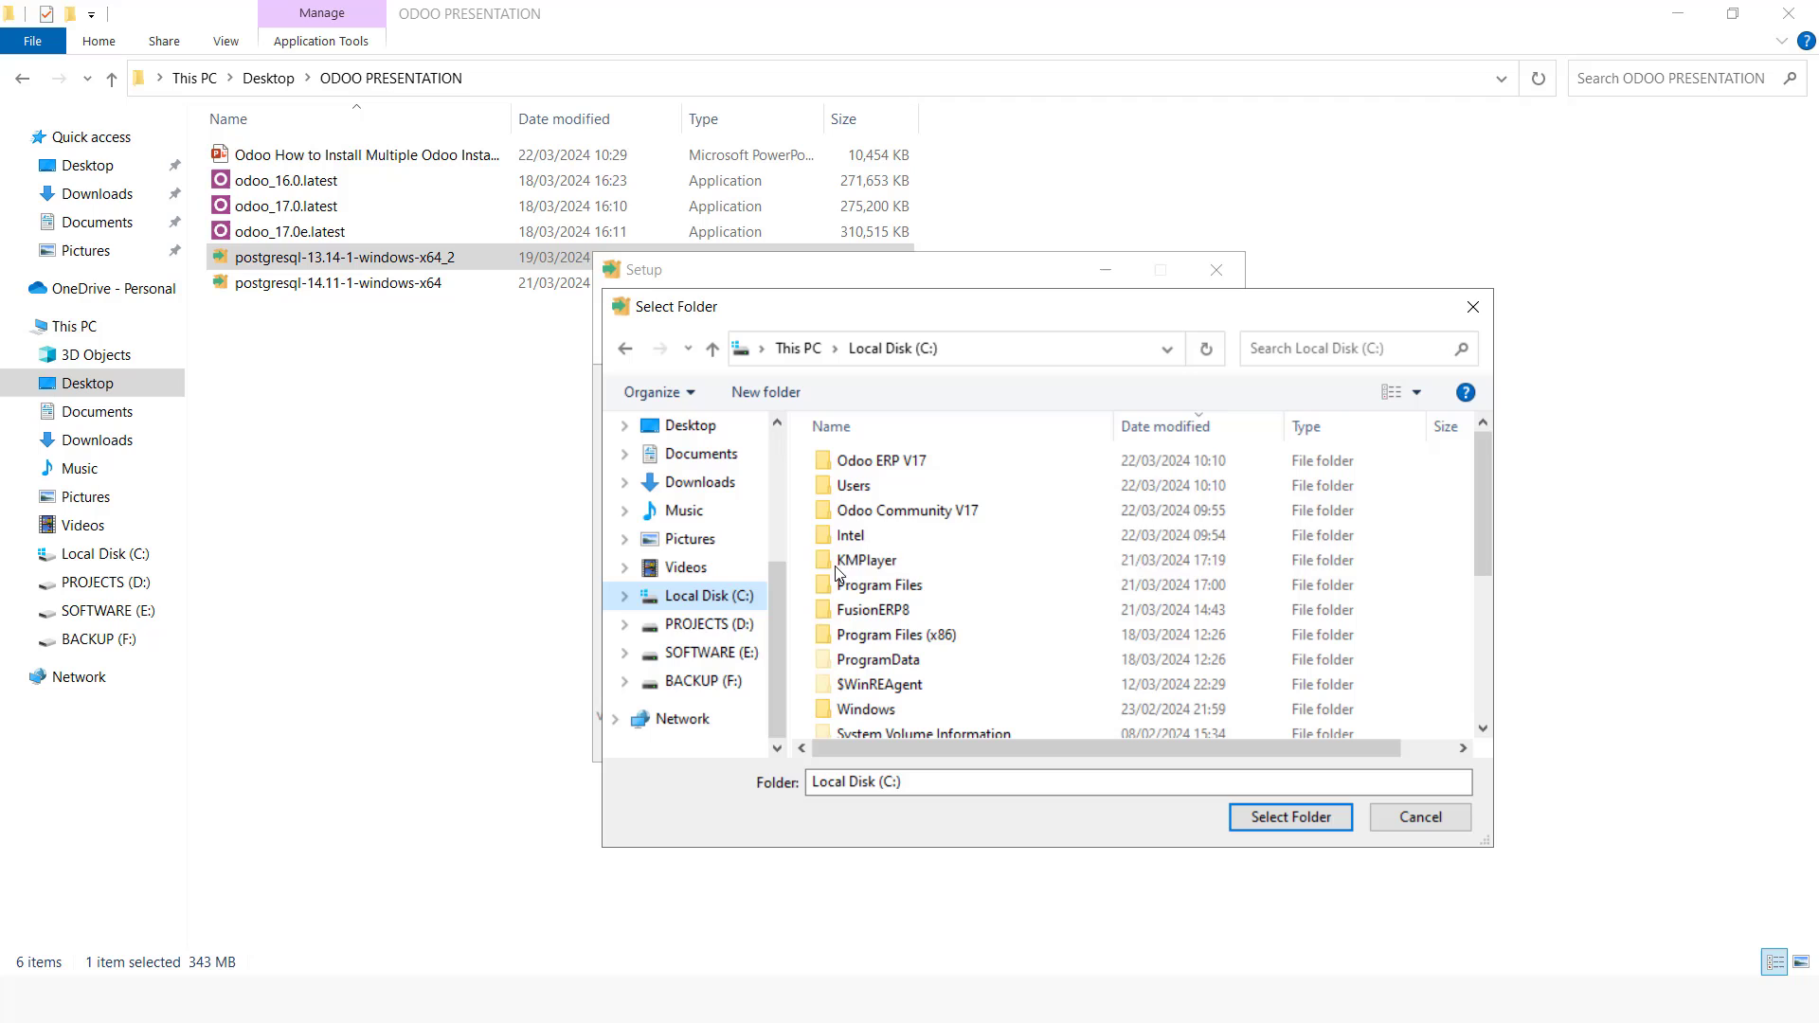
{"action": "left_click", "coordinate": [938, 511]}
{"action": "left_click", "coordinate": [1290, 816]}
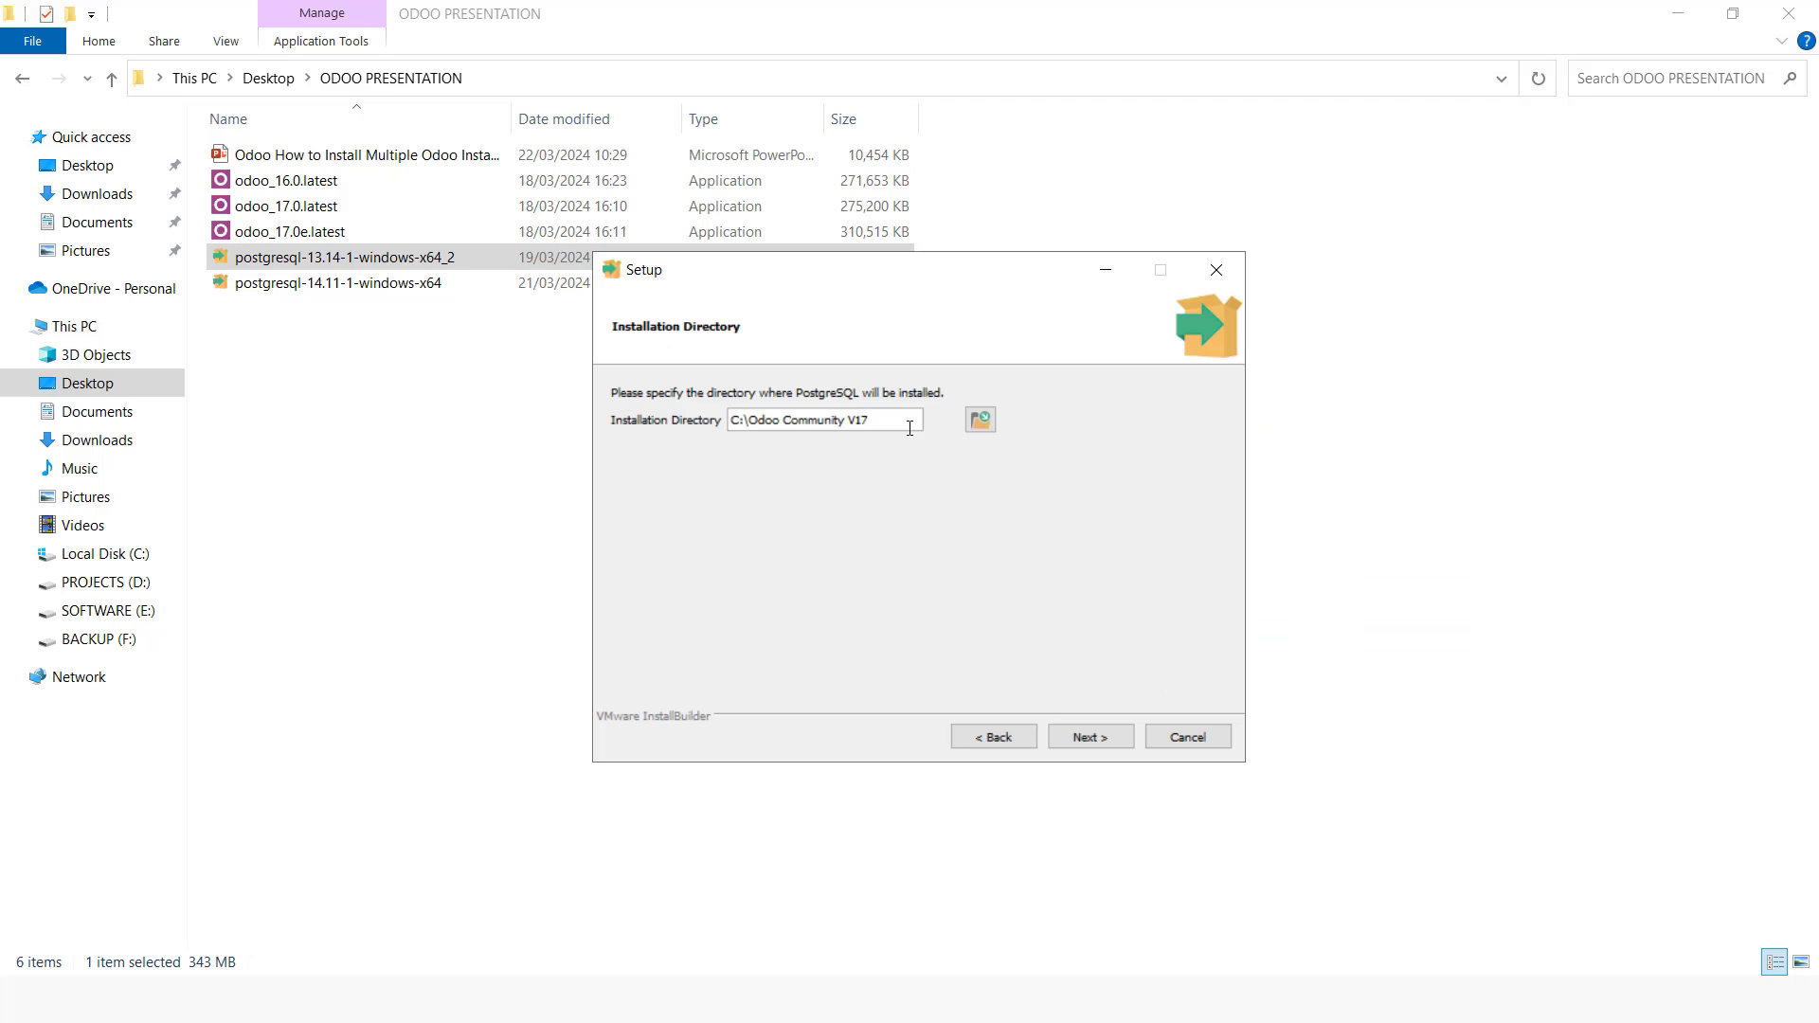
{"action": "type", "text": "\\PostgreSQL"}
{"action": "left_click", "coordinate": [1089, 737]}
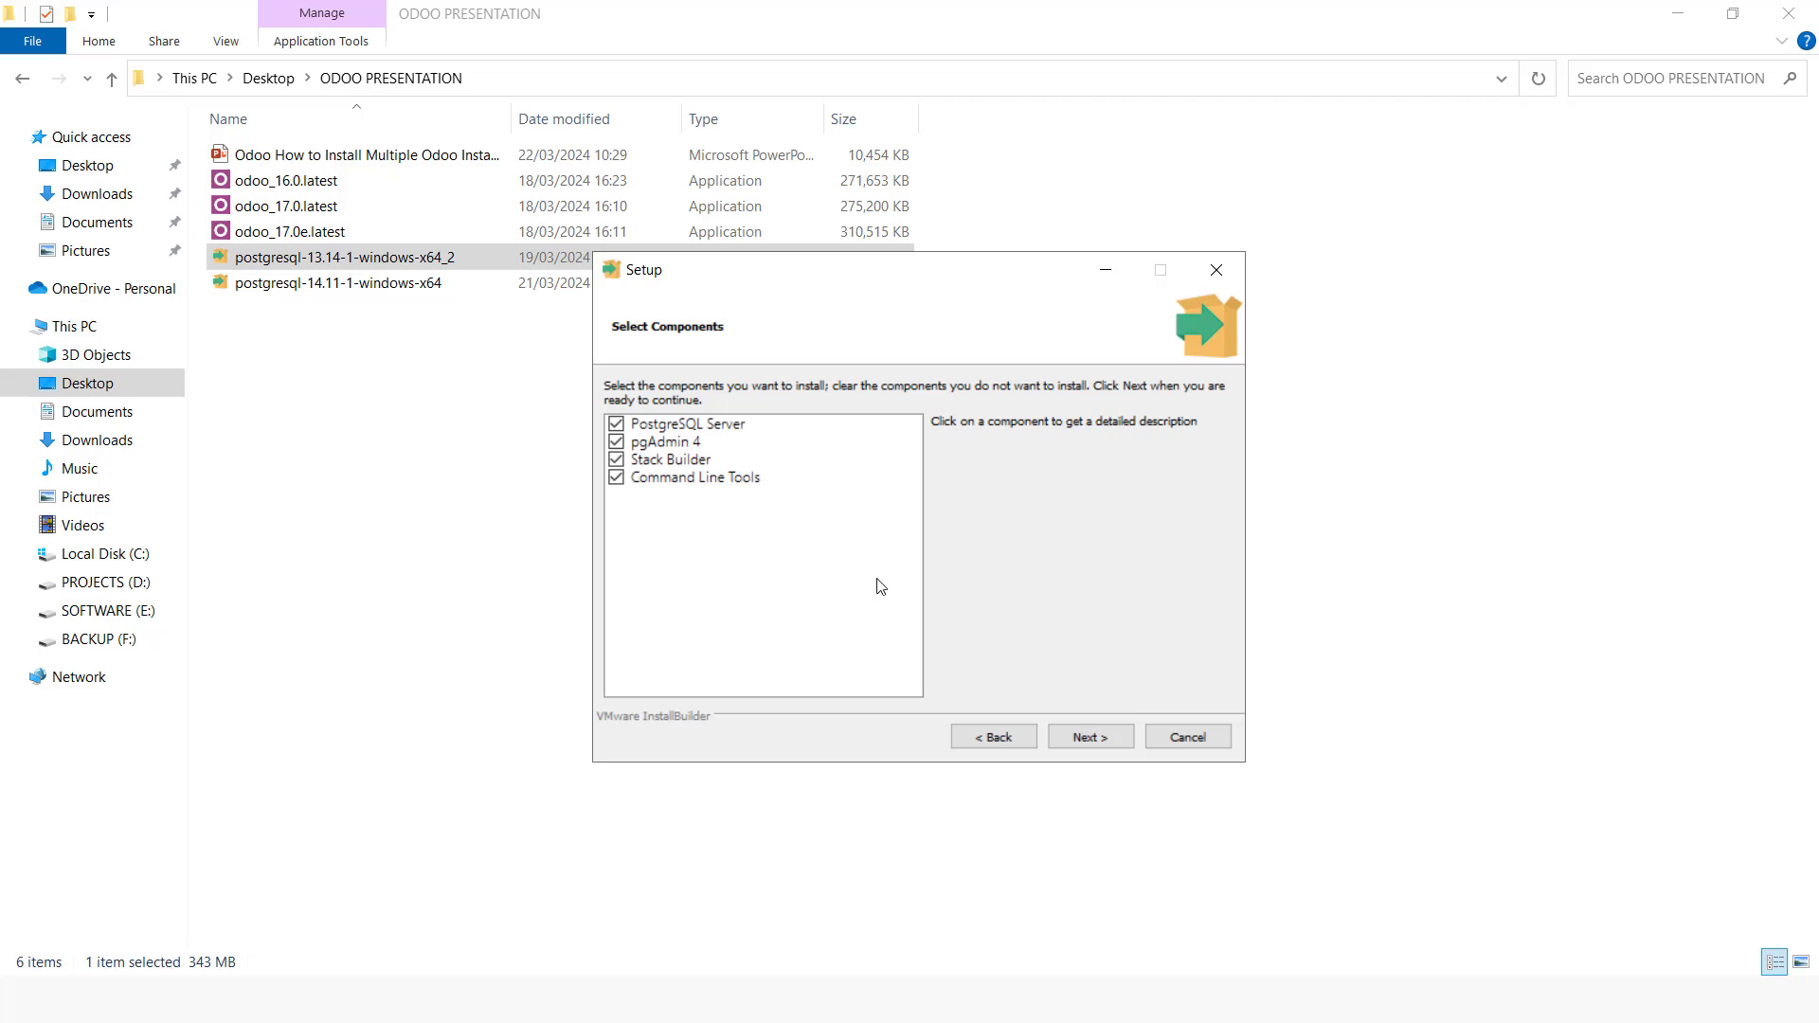
Step: Keep the default components and data directory, then enter and confirm the postgres superuser password
{"action": "left_click", "coordinate": [1069, 738]}
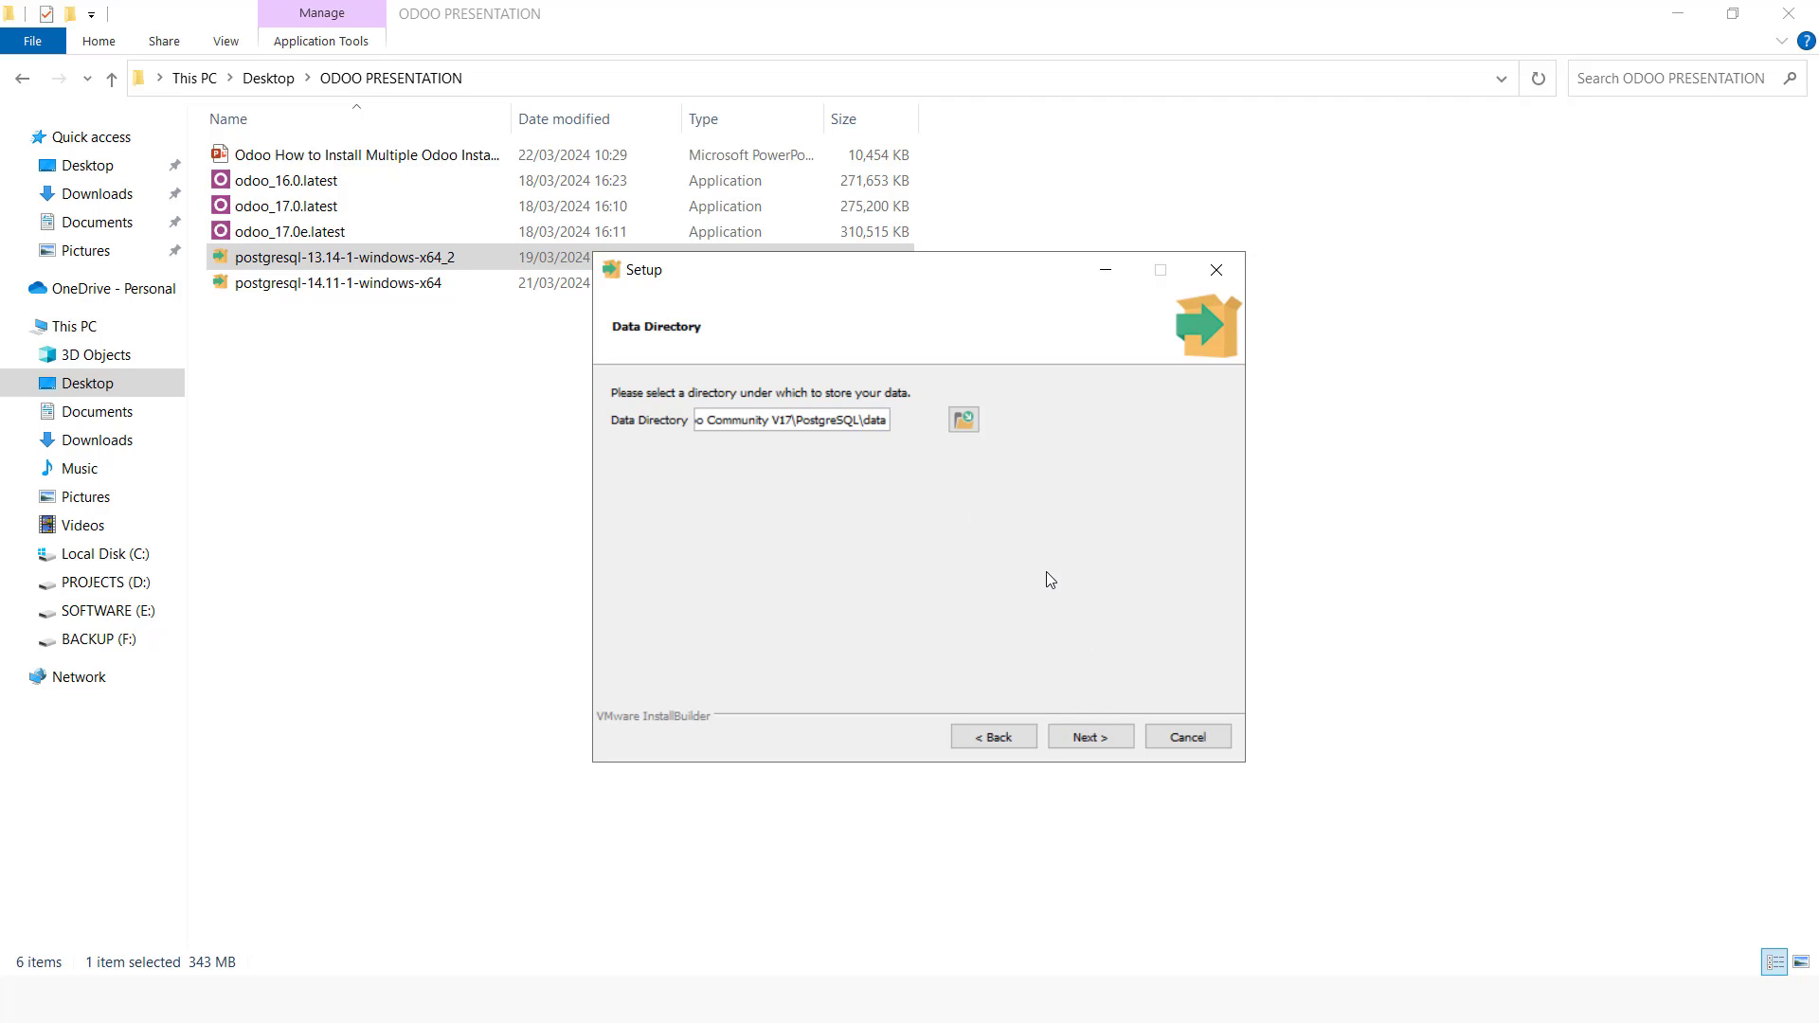
{"action": "left_click", "coordinate": [1095, 740]}
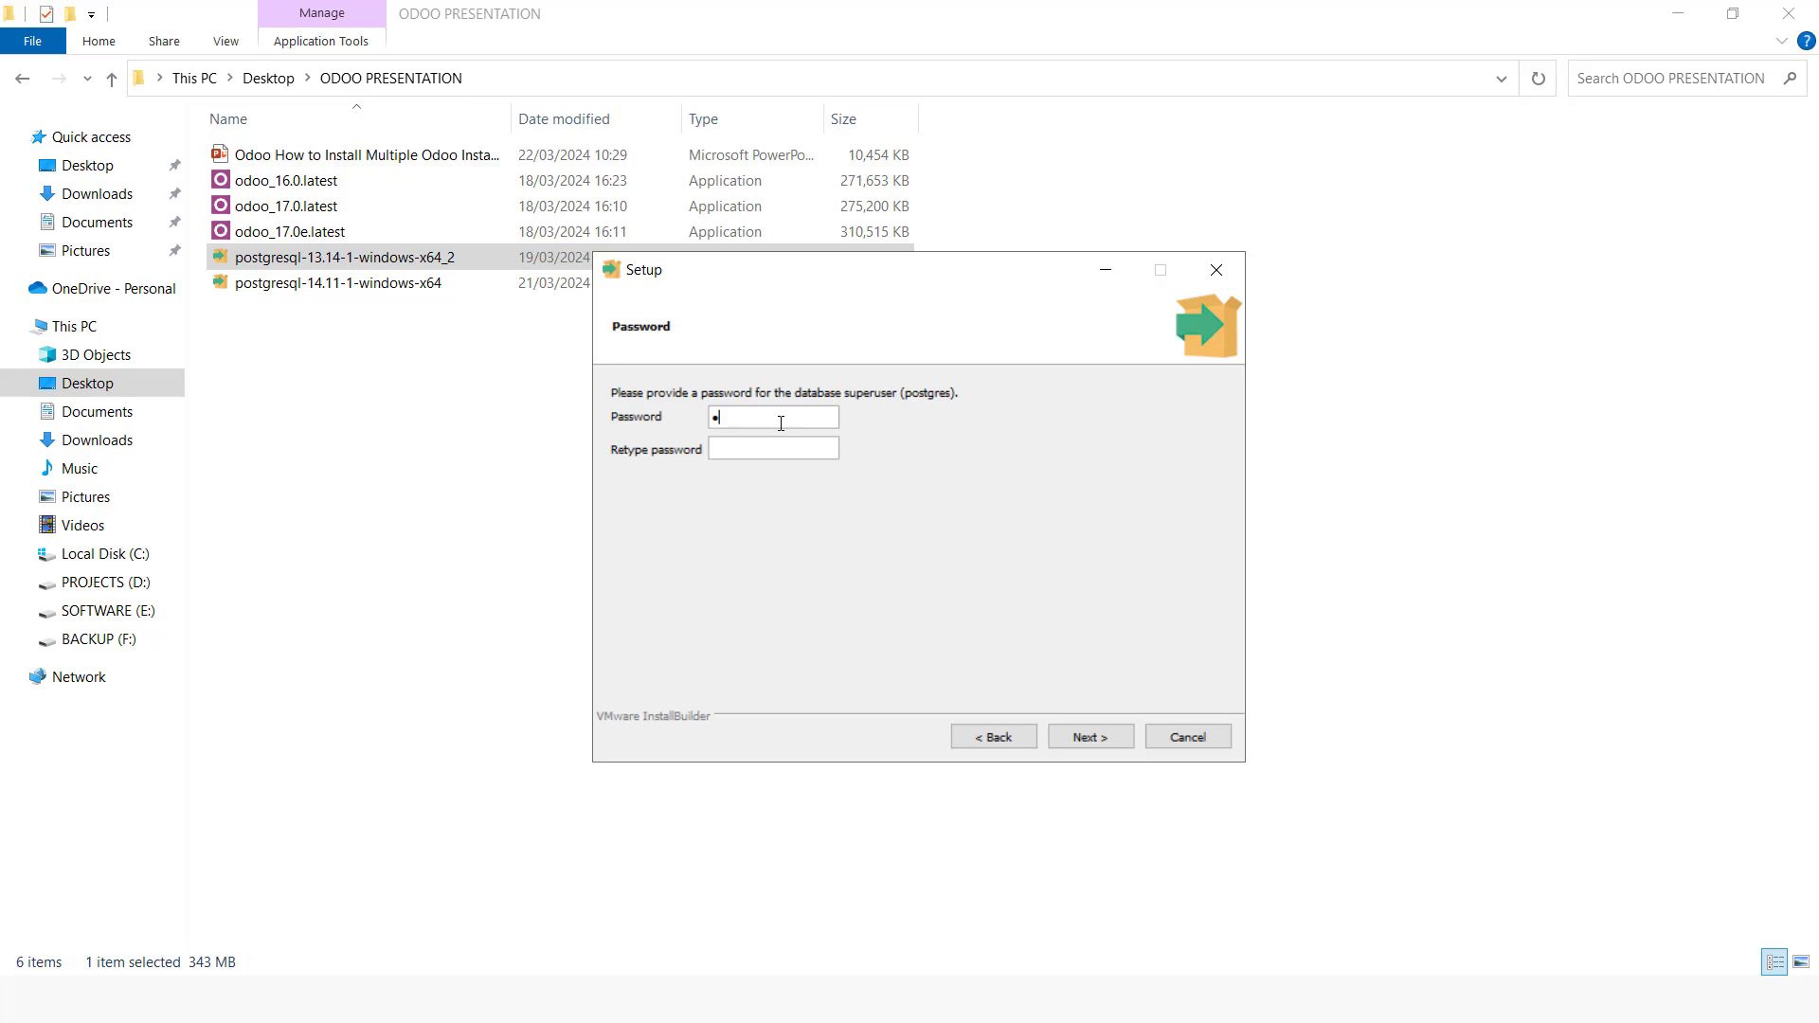
{"action": "left_click", "coordinate": [781, 424]}
{"action": "type", "text": "•••••••••"}
{"action": "left_click", "coordinate": [789, 459]}
{"action": "type", "text": "•••••••••"}
{"action": "left_click", "coordinate": [1059, 730]}
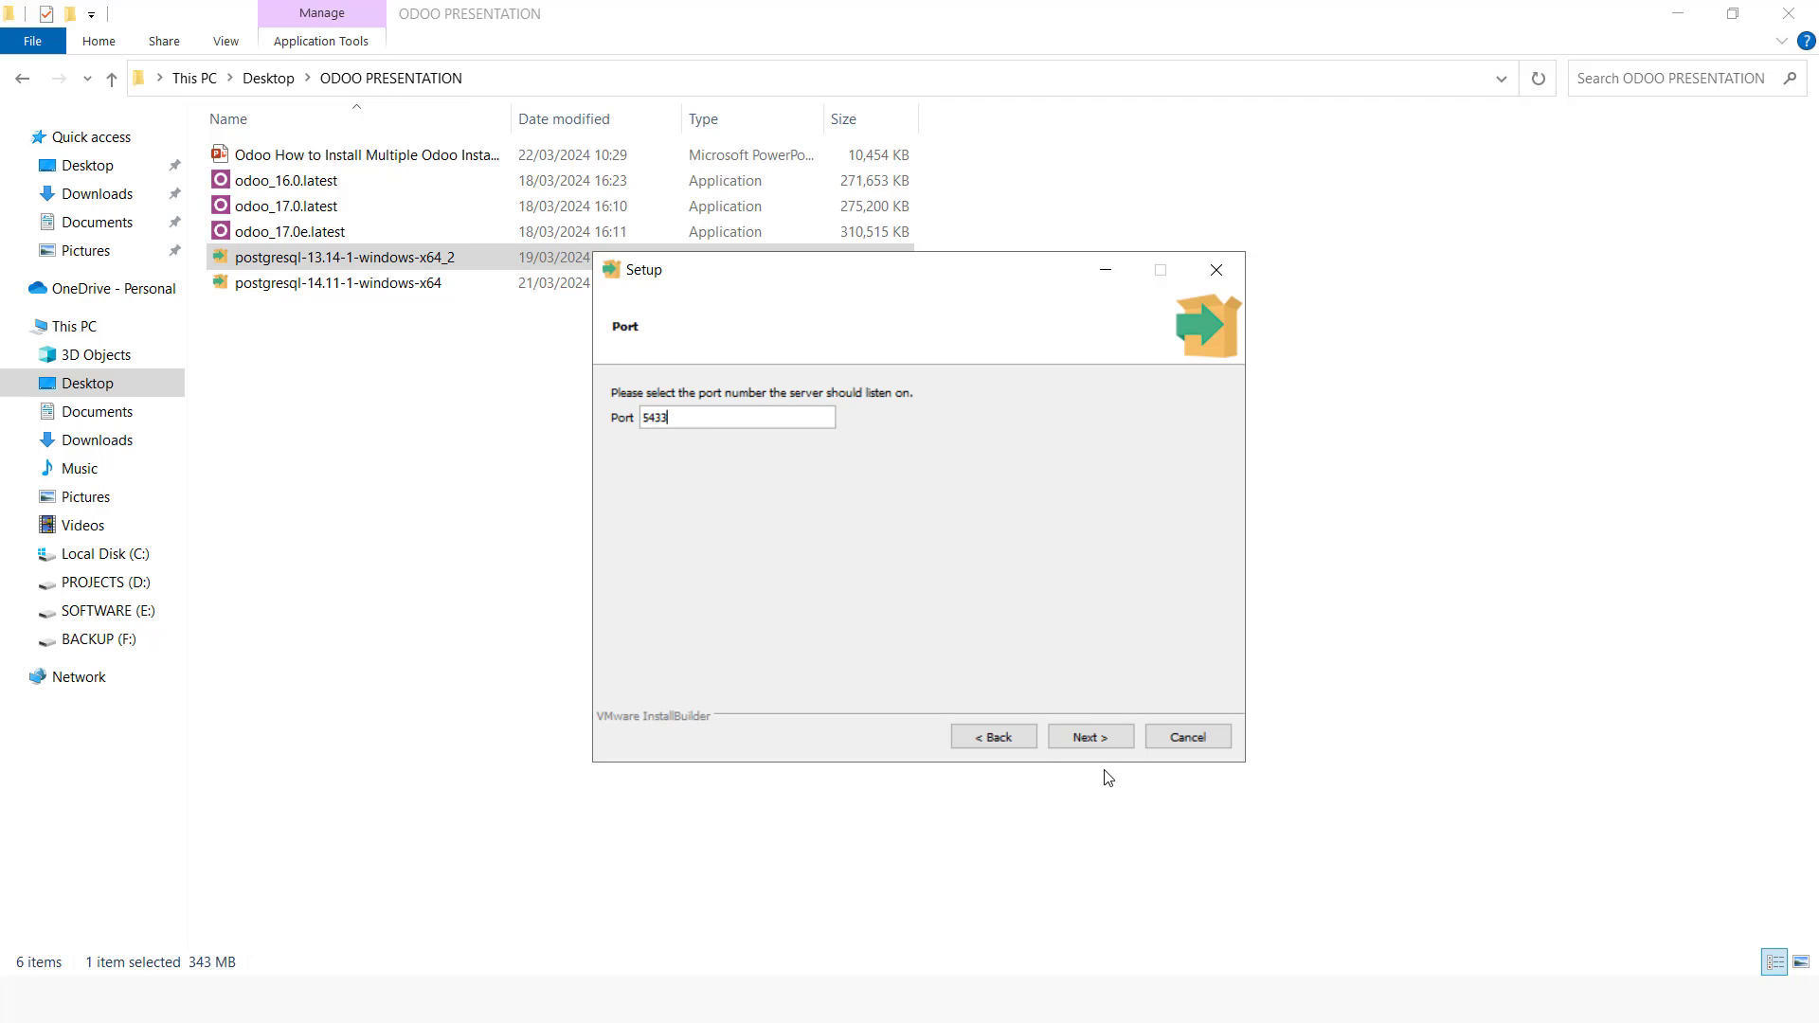
Step: Proceed with port 5433 past the pre-installation summary to start installing PostgreSQL
{"action": "left_click", "coordinate": [1090, 739]}
{"action": "left_click", "coordinate": [1090, 738]}
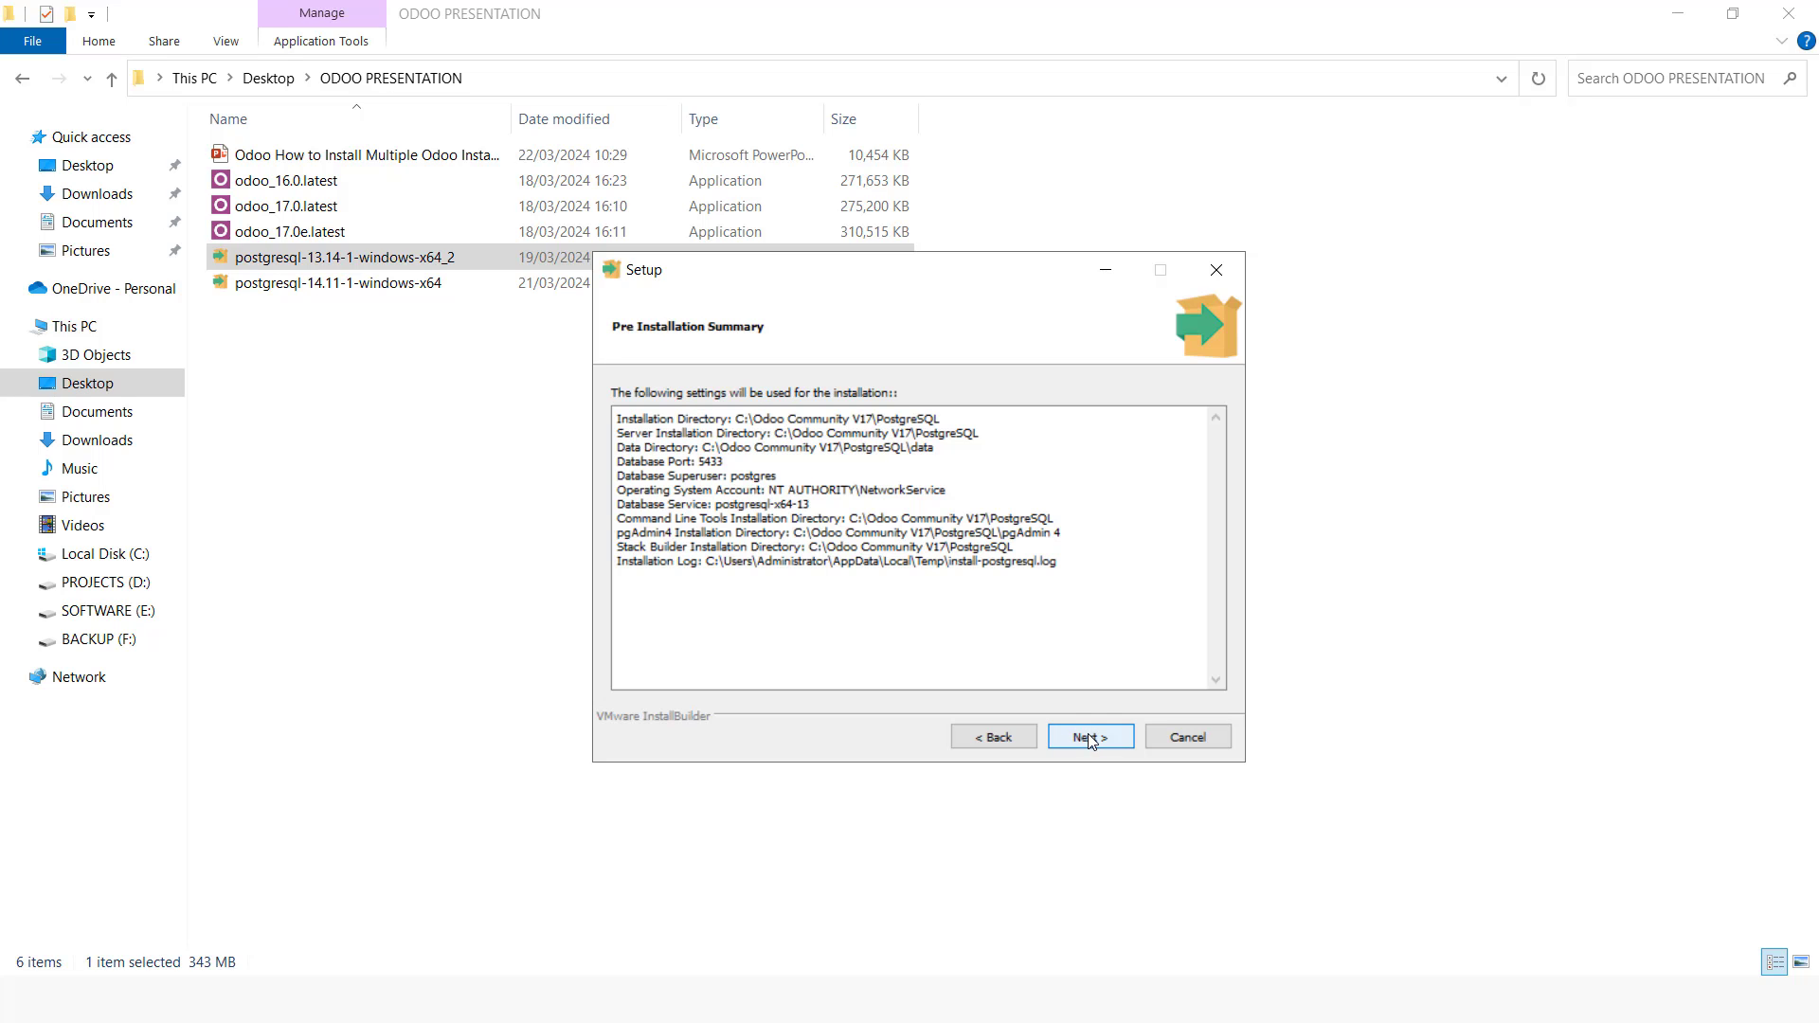
{"action": "left_click", "coordinate": [1090, 739]}
{"action": "left_click", "coordinate": [1090, 739]}
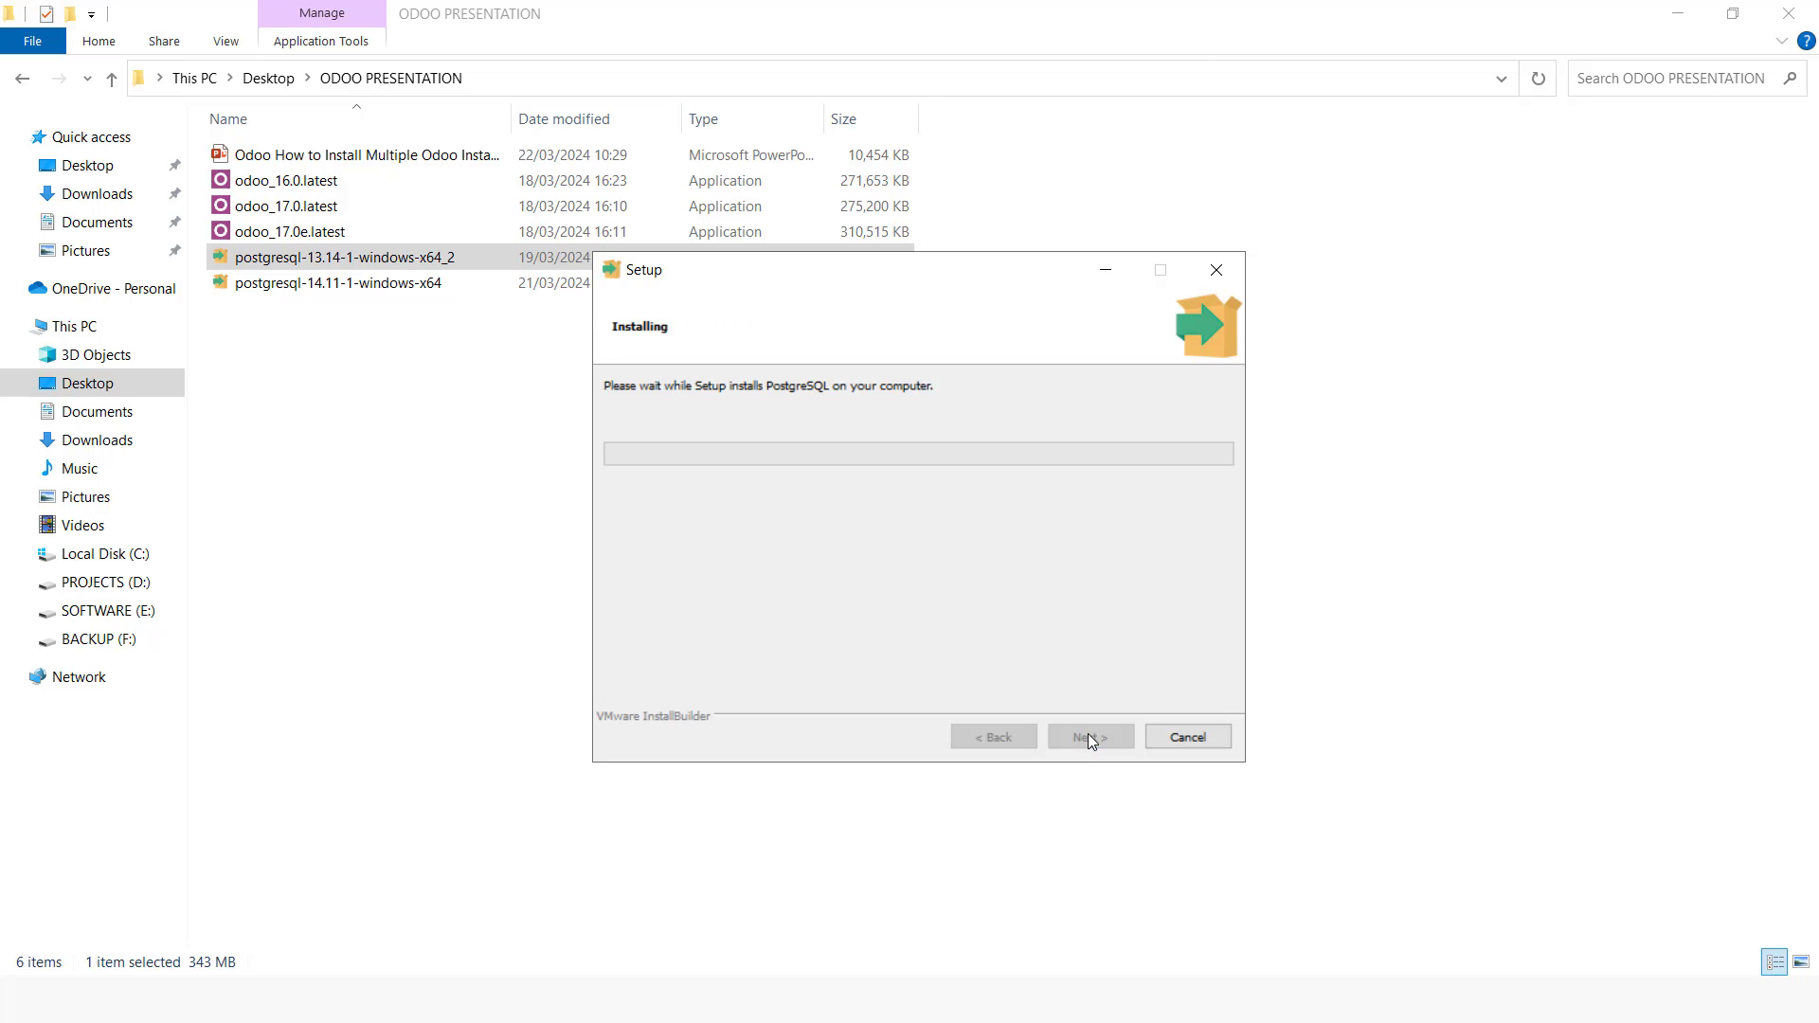
{"action": "key", "text": "alt+Tab"}
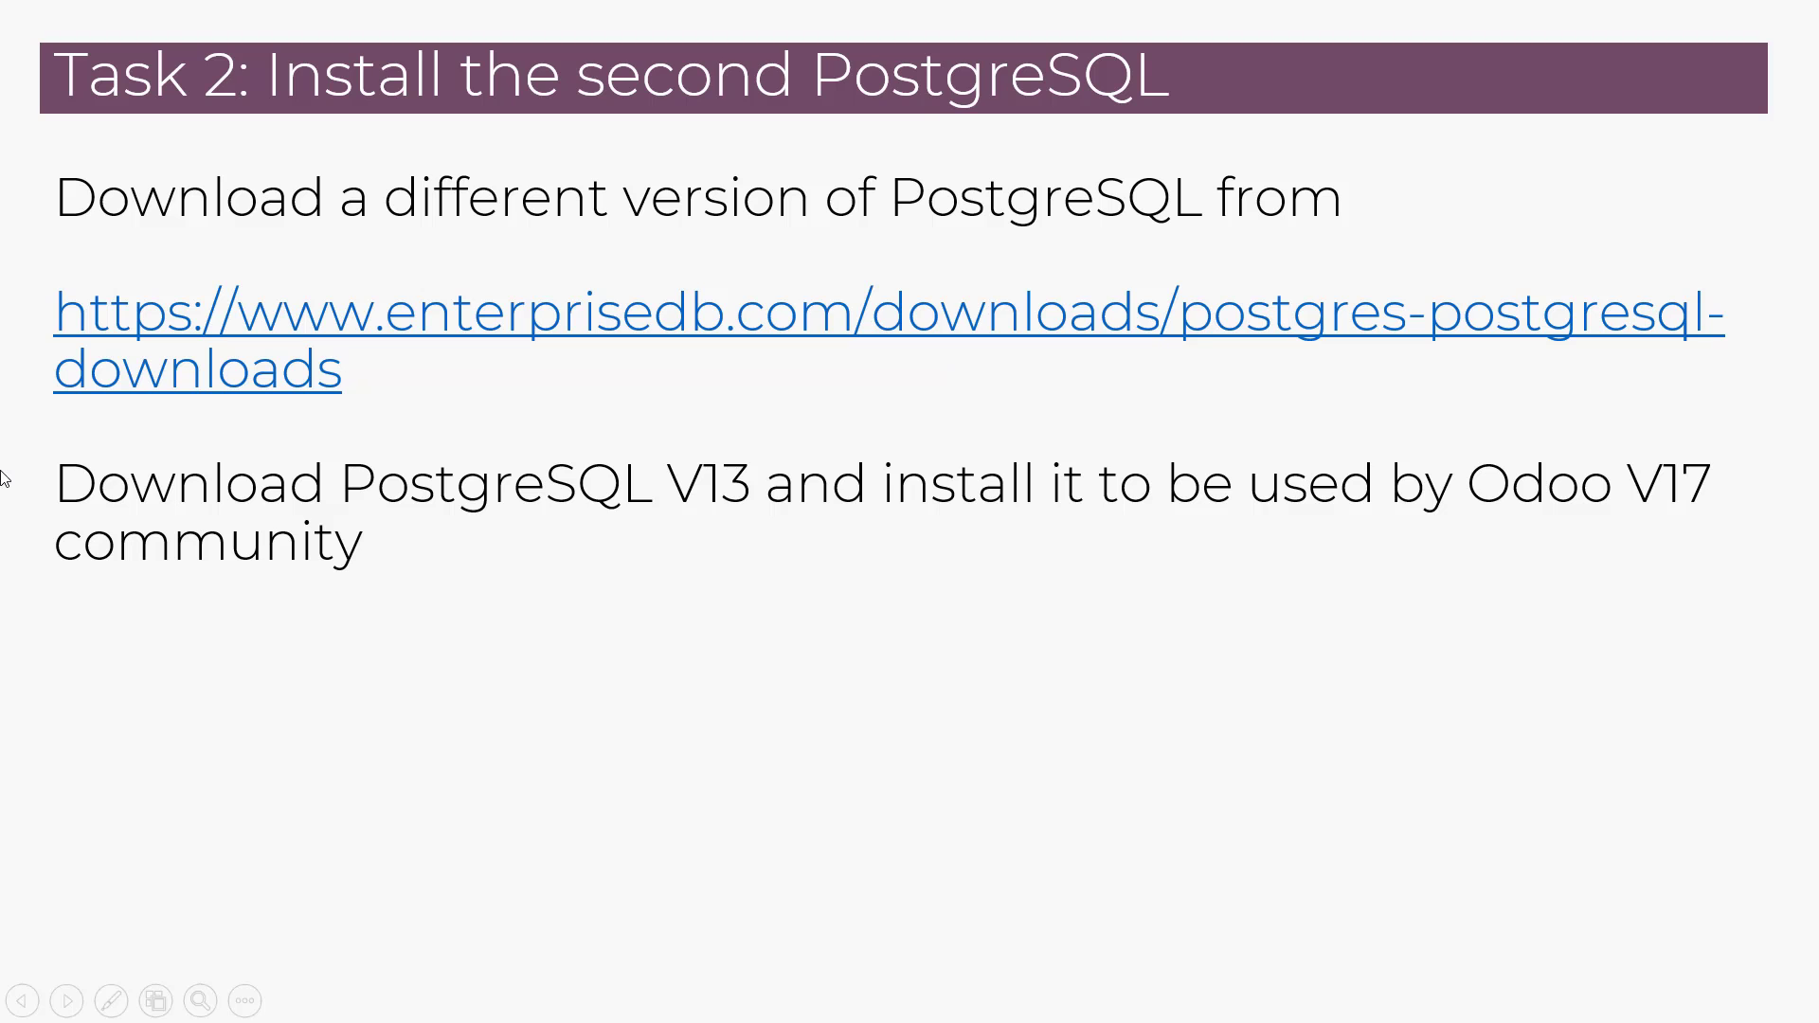
{"action": "key", "text": "Right"}
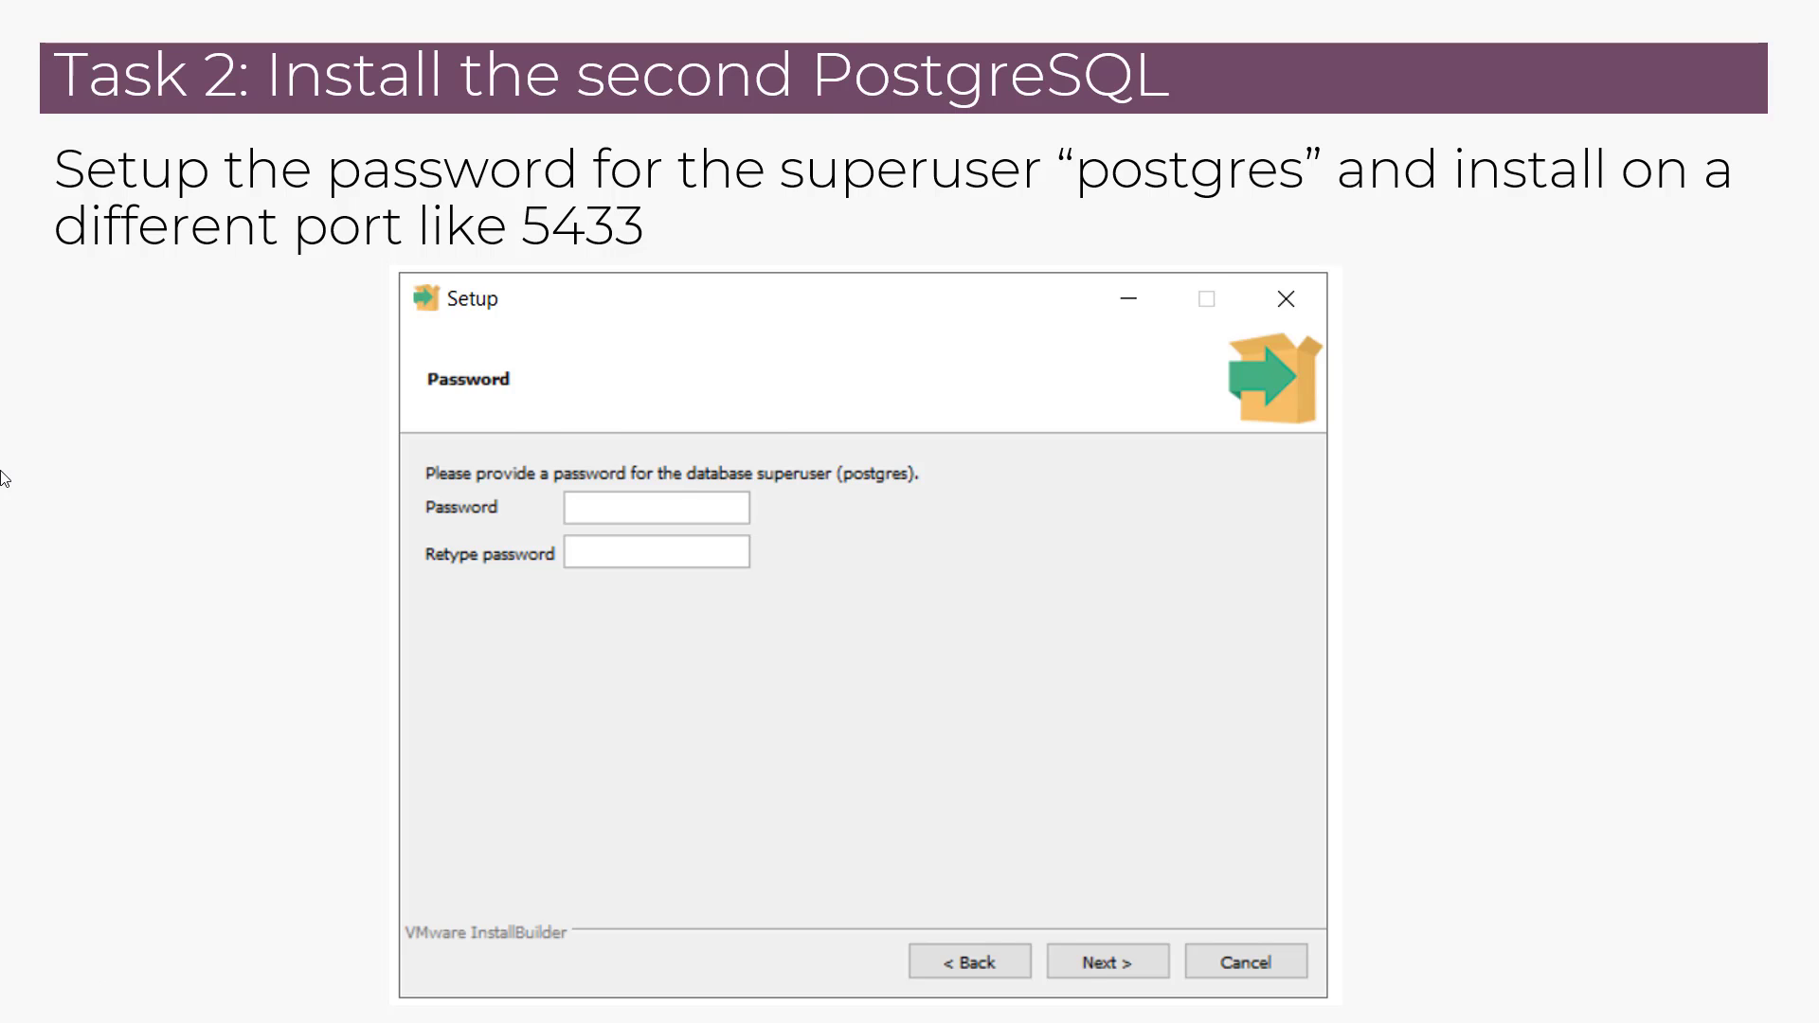
{"action": "key", "text": "Right"}
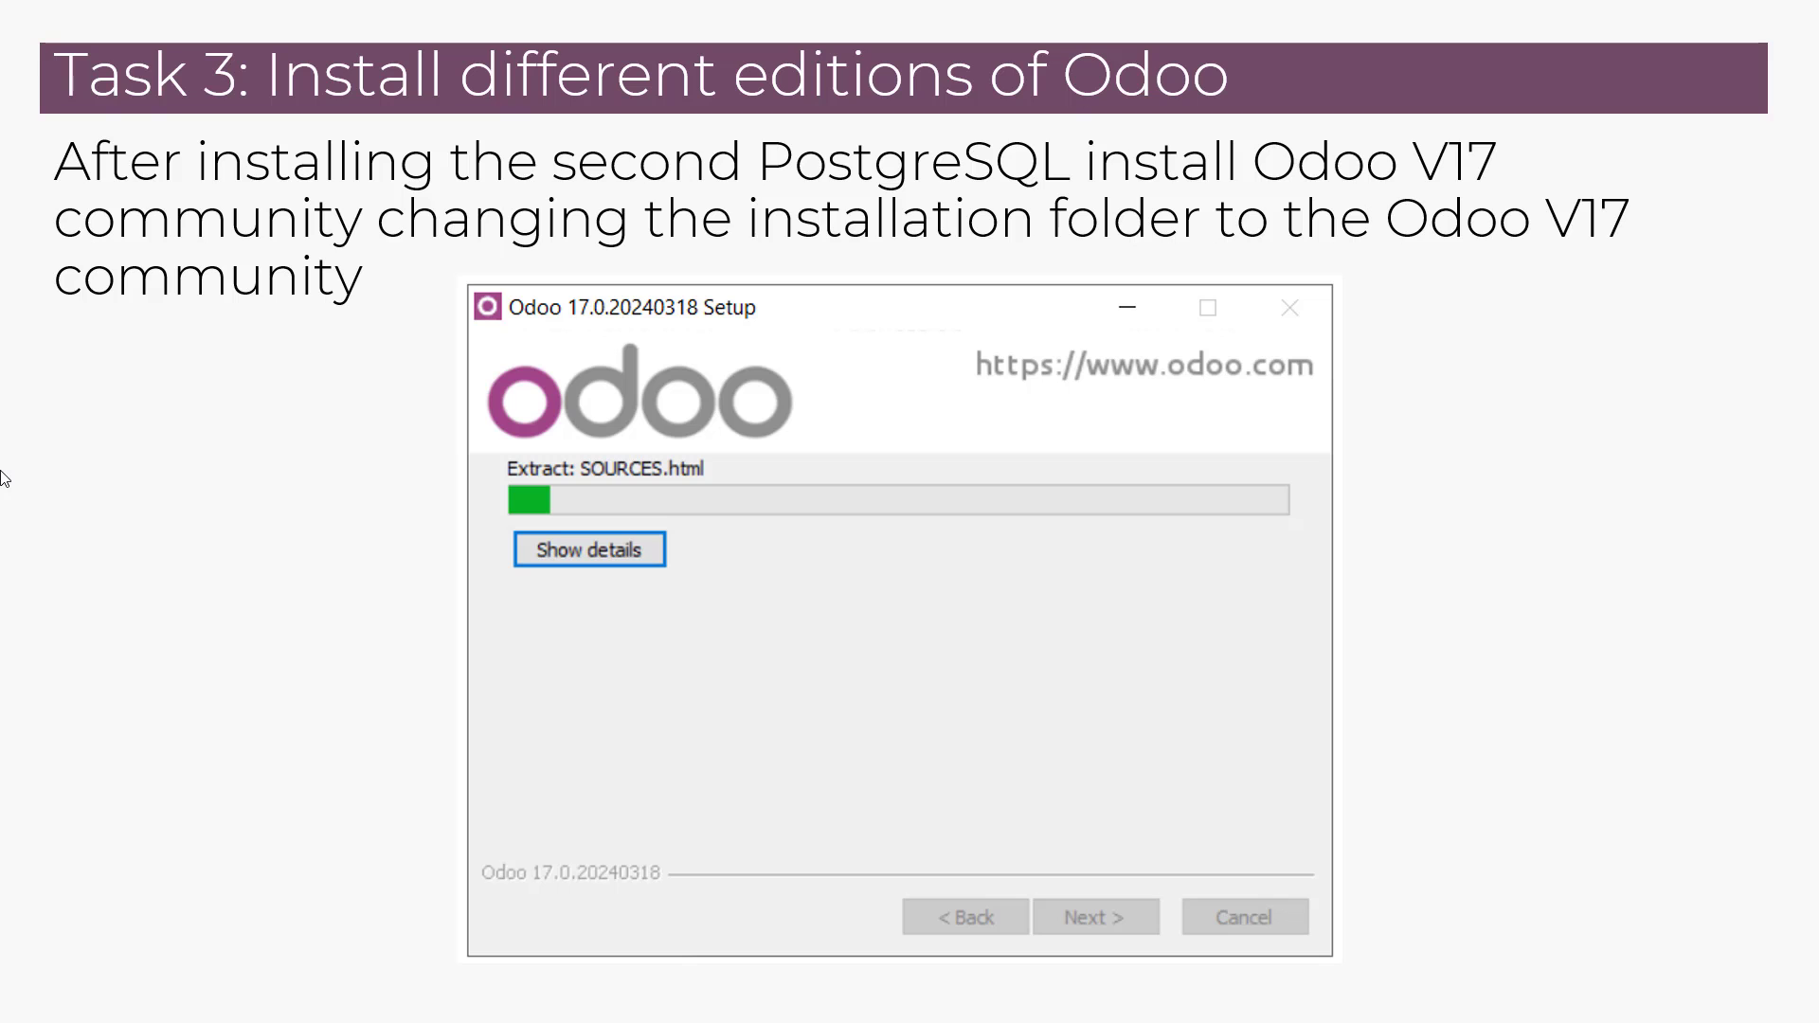
{"action": "key", "text": "Right"}
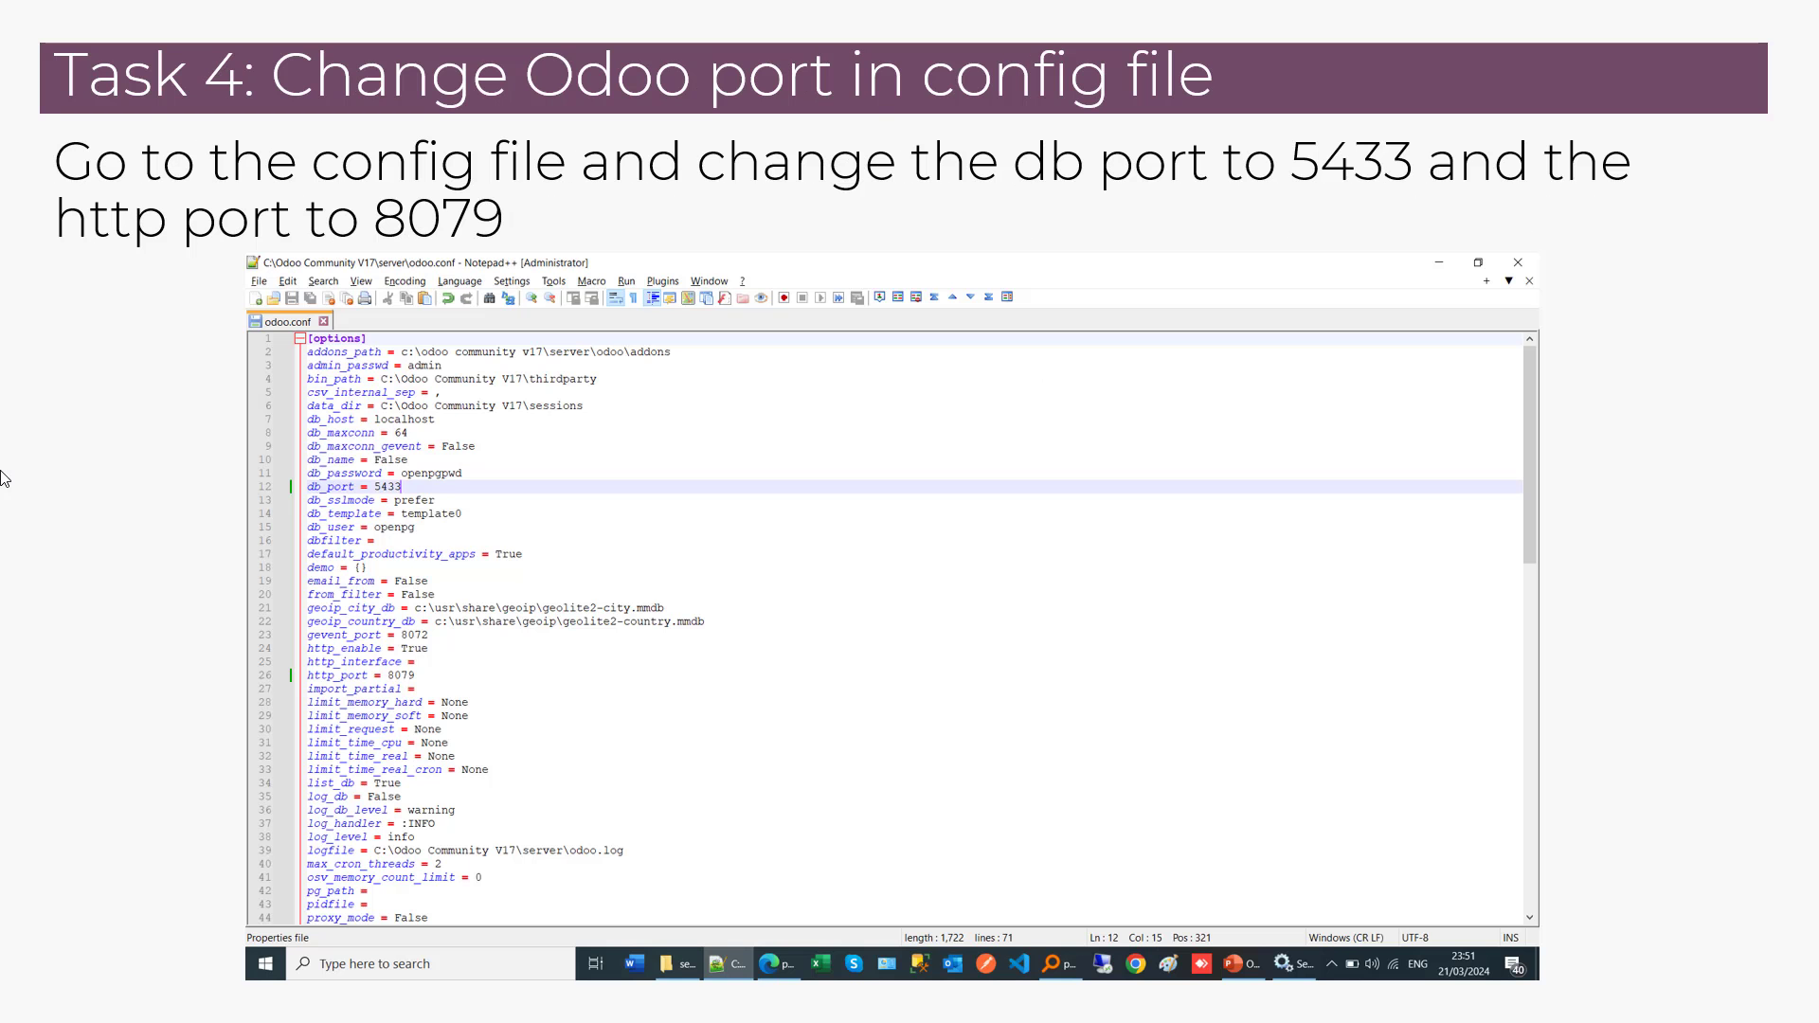
{"action": "key", "text": "Left"}
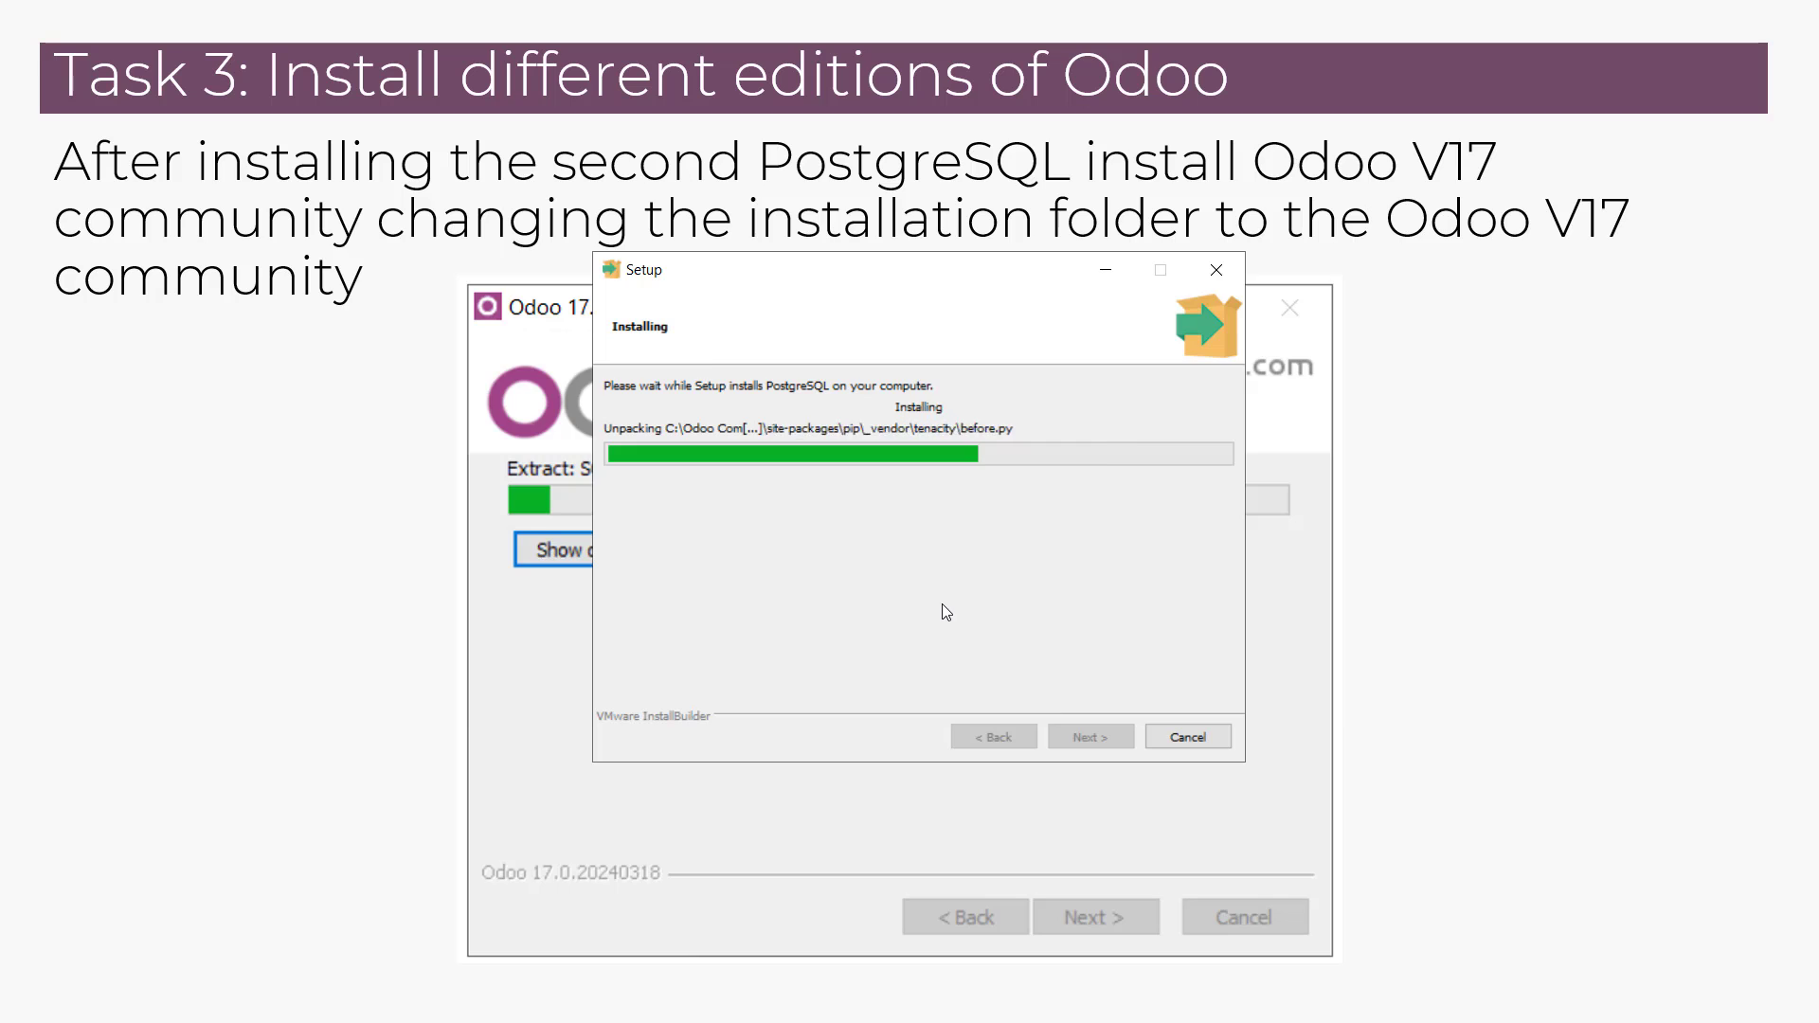
{"action": "key", "text": "alt+Tab"}
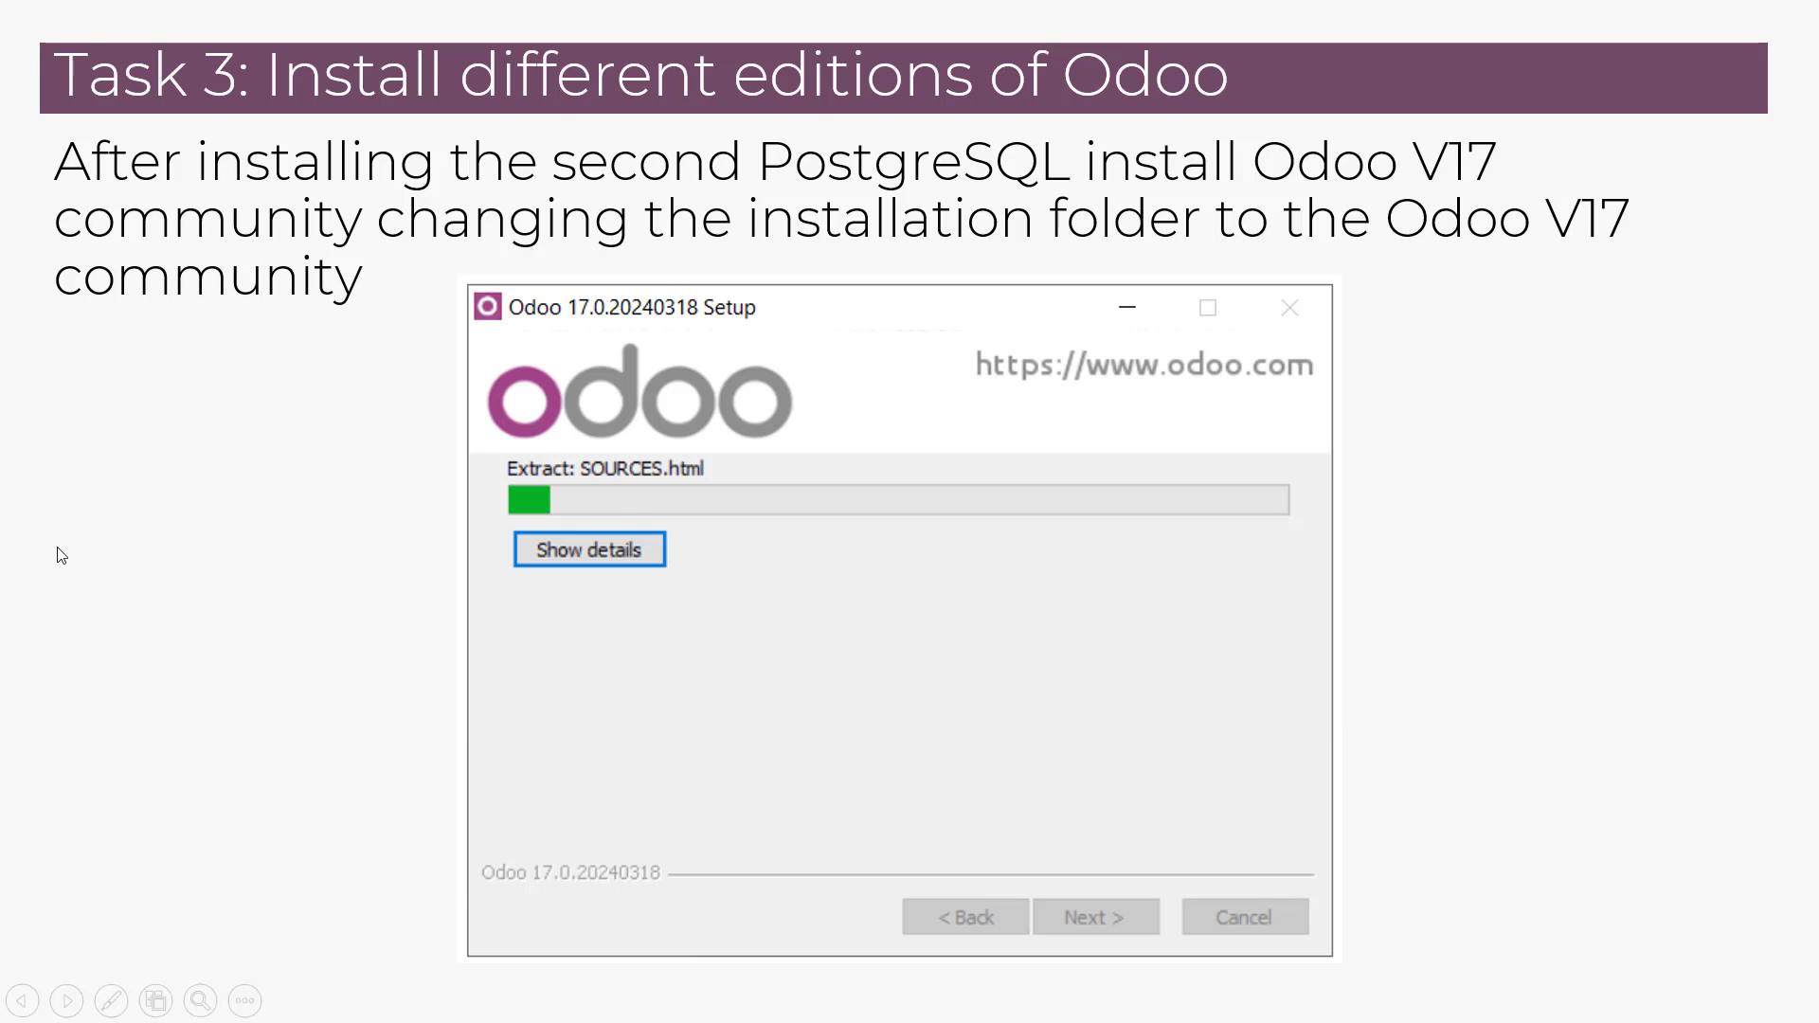
{"action": "left_click", "coordinate": [57, 550]}
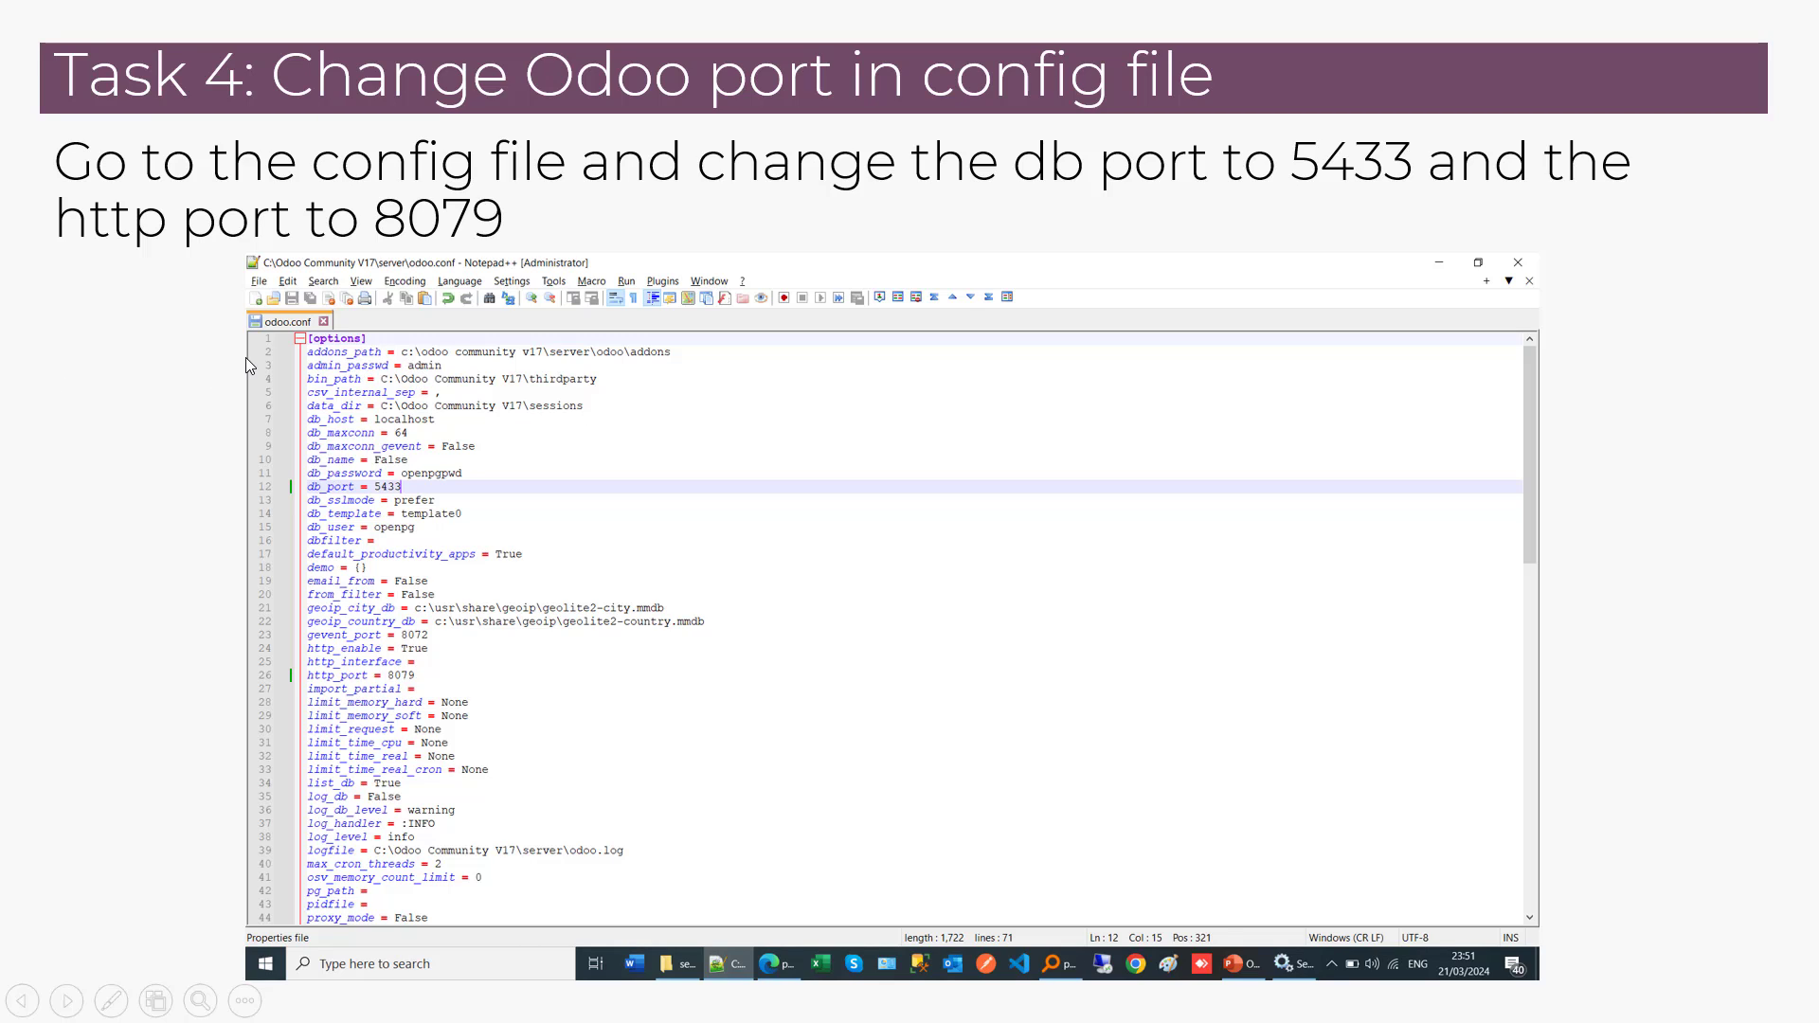
{"action": "key", "text": "Left"}
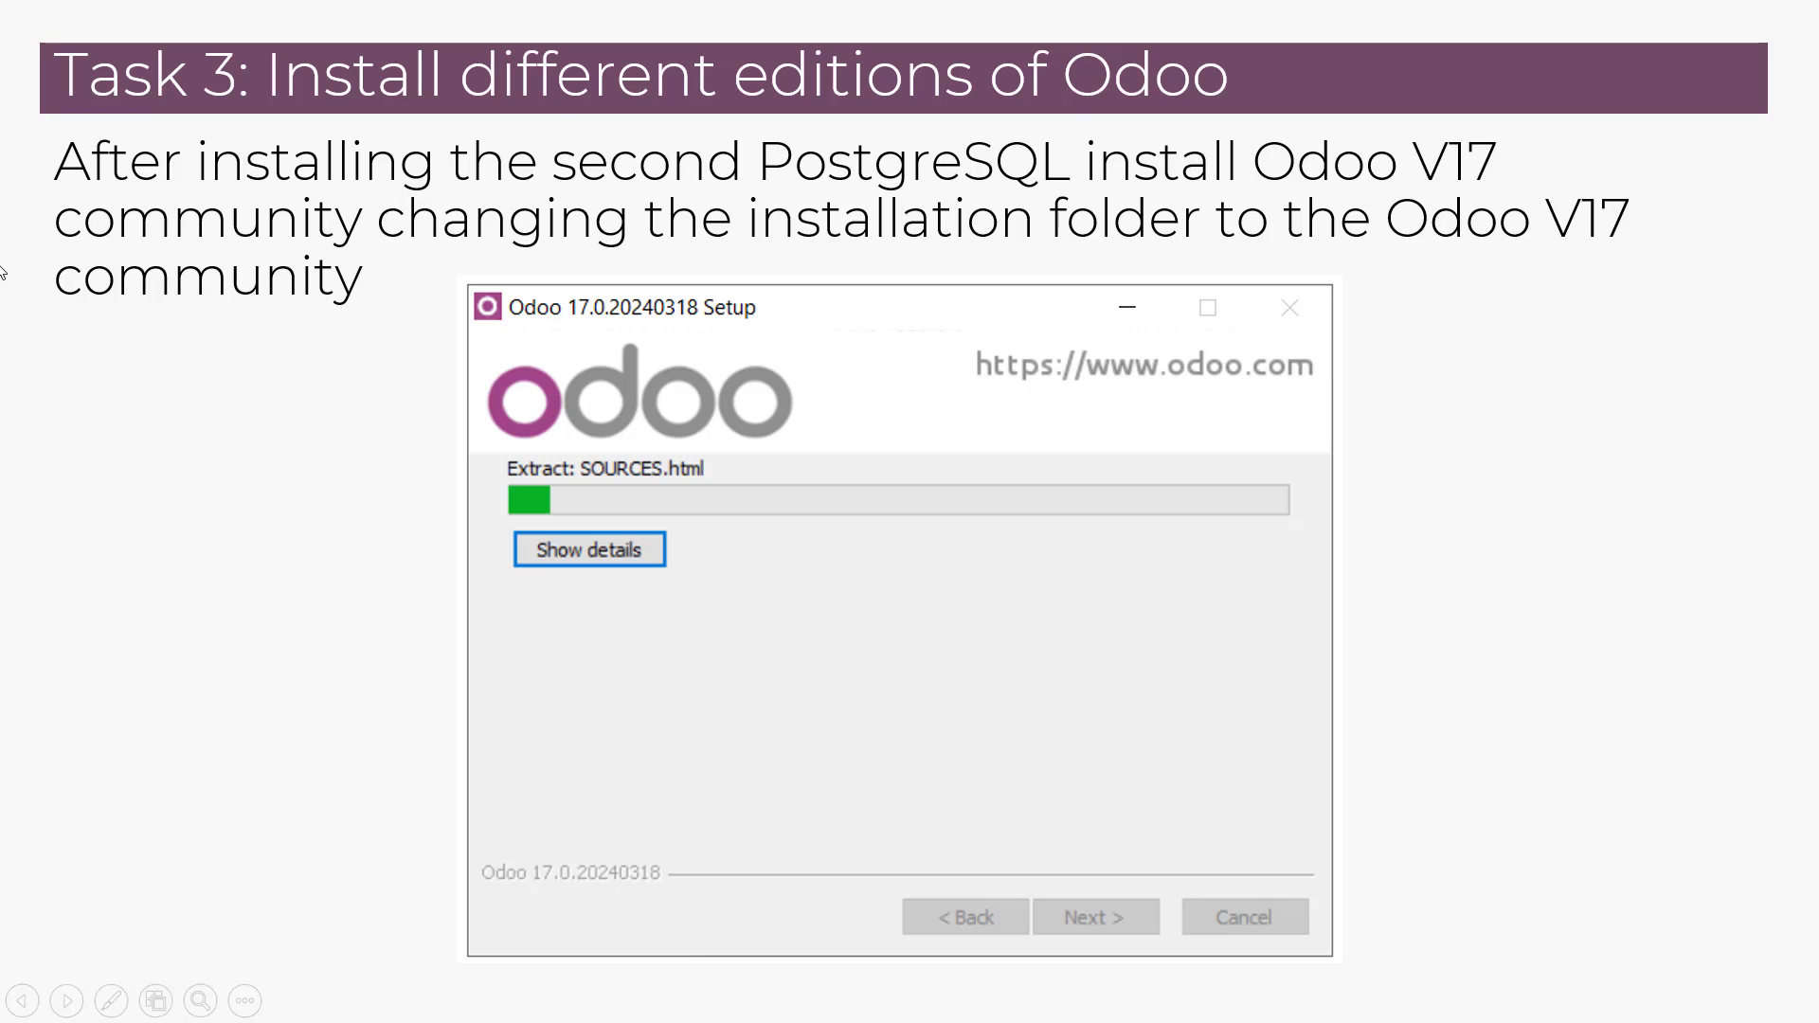
{"action": "key", "text": "Left"}
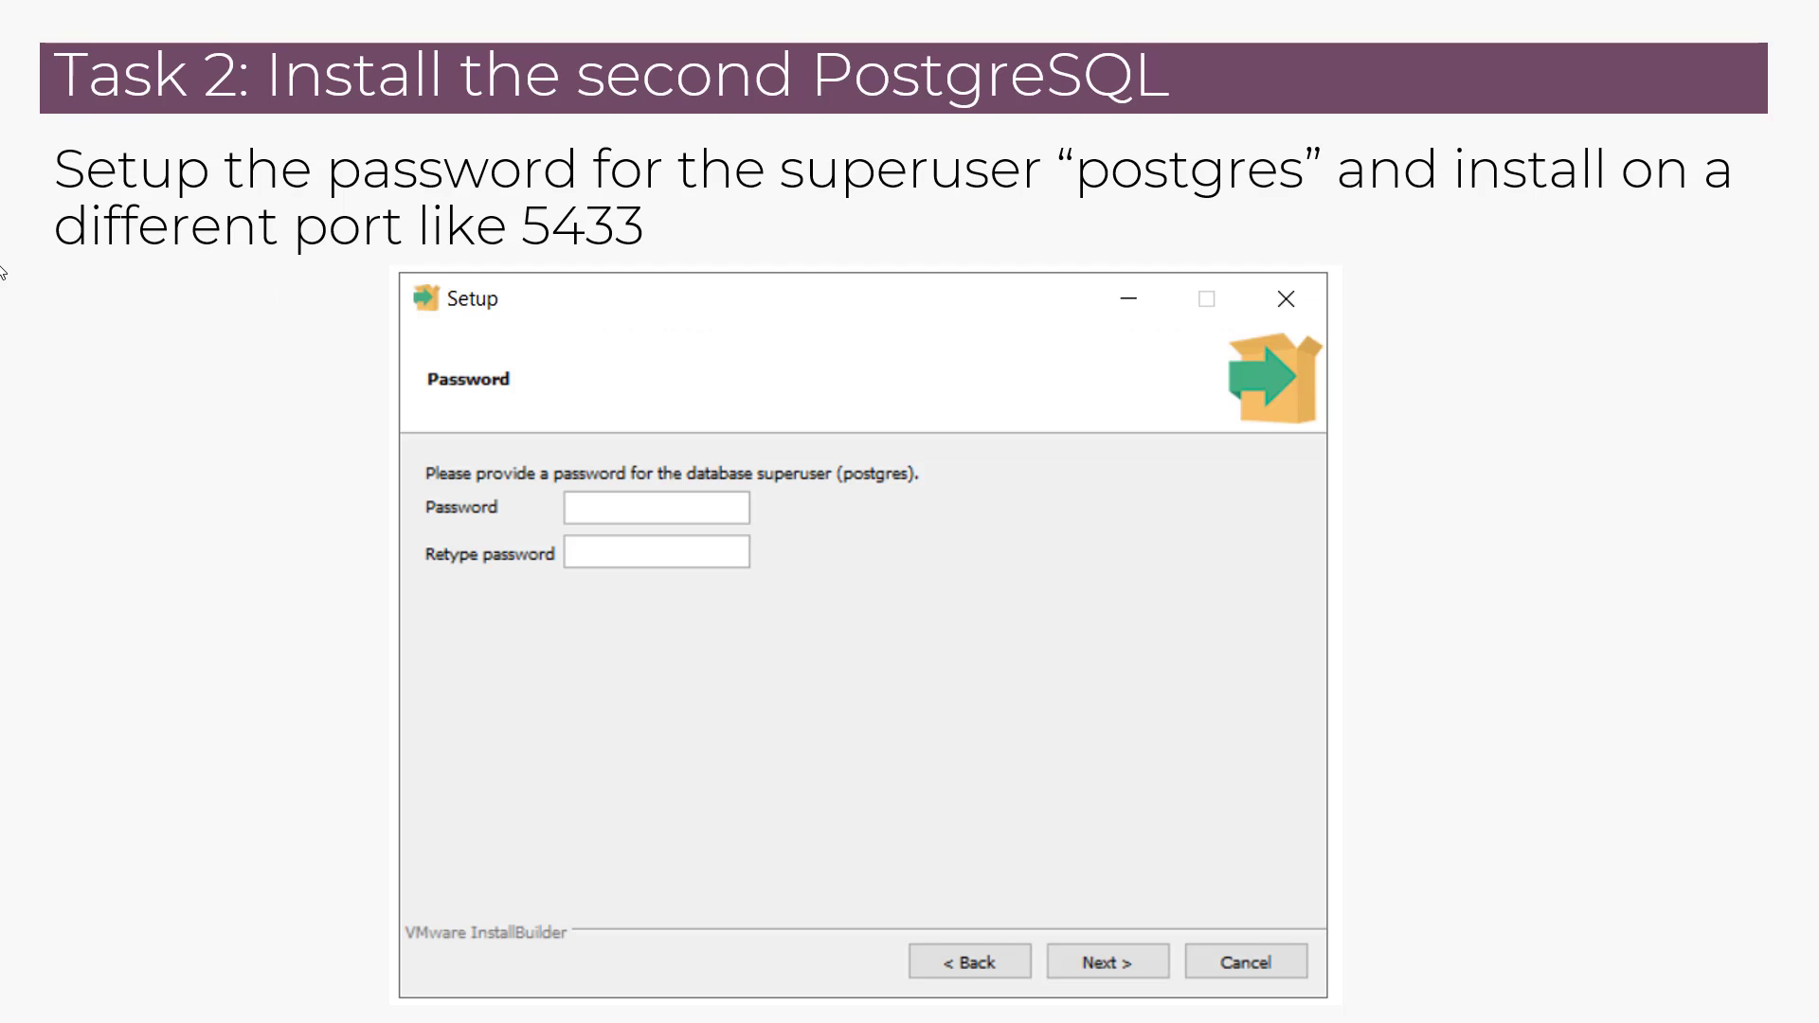
{"action": "key", "text": "Right"}
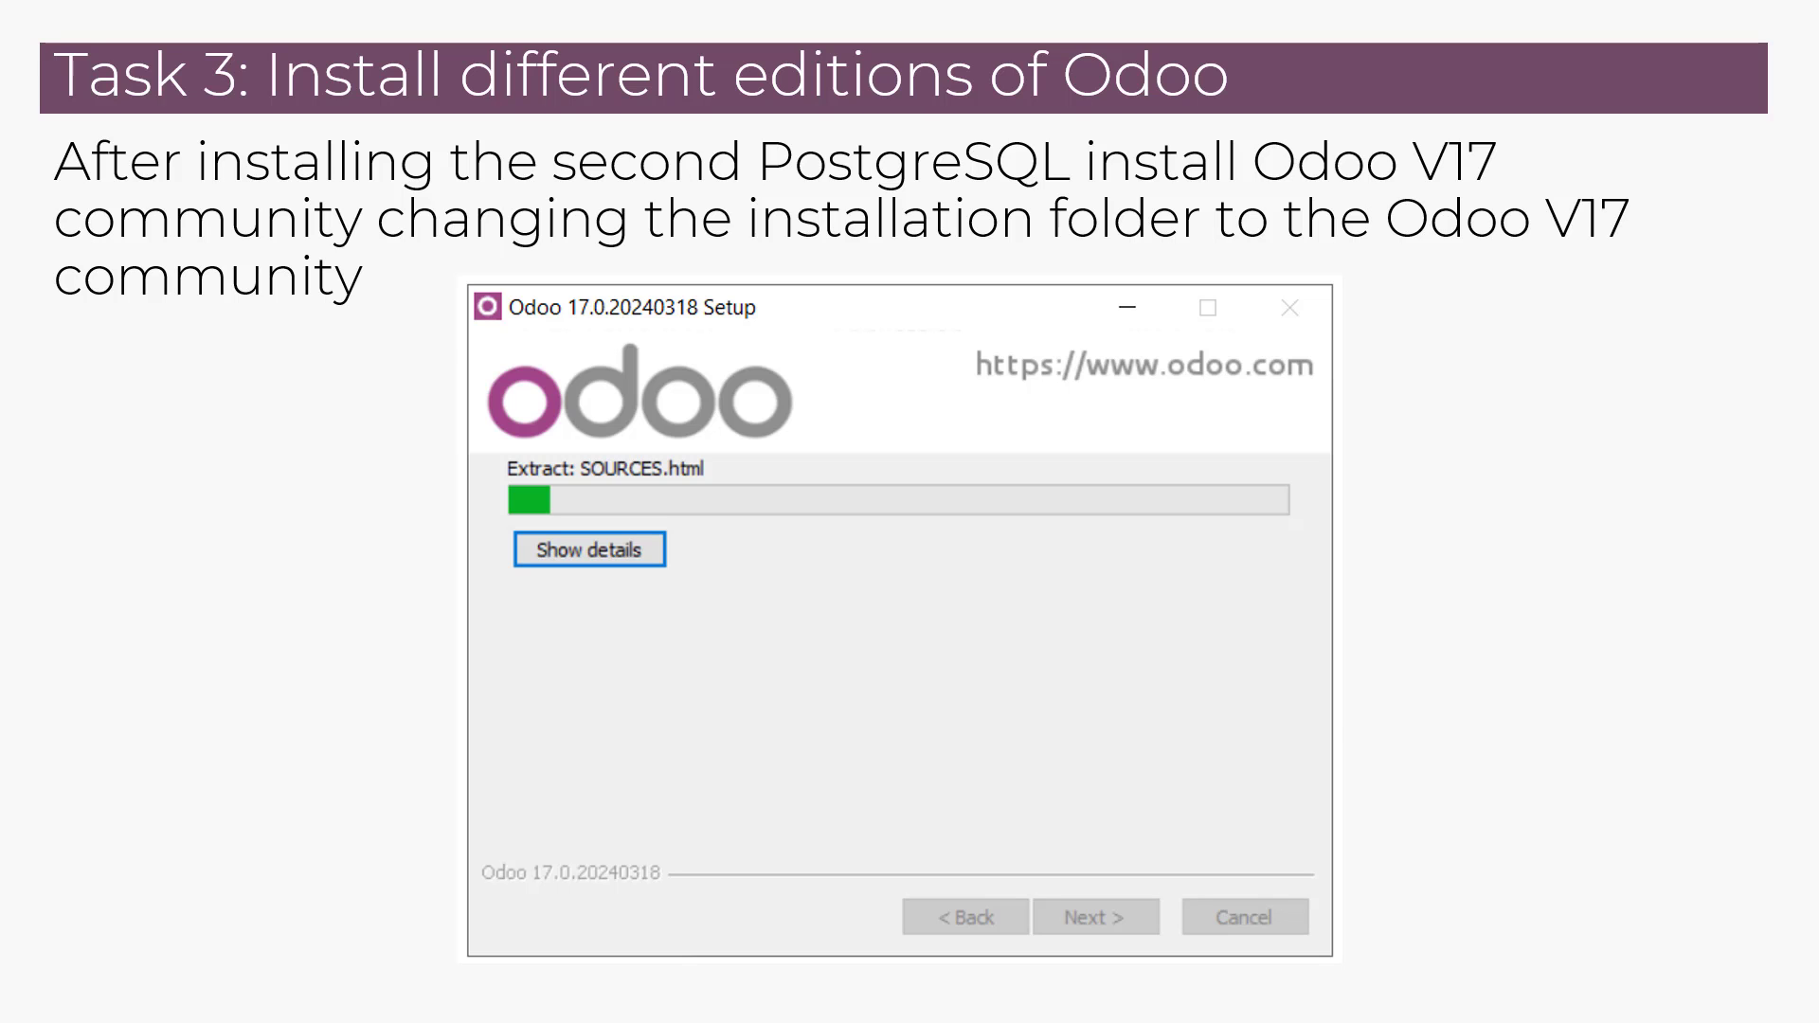
{"action": "key", "text": "alt+Tab"}
{"action": "key", "text": "alt+Tab"}
{"action": "key", "text": "alt+Tab"}
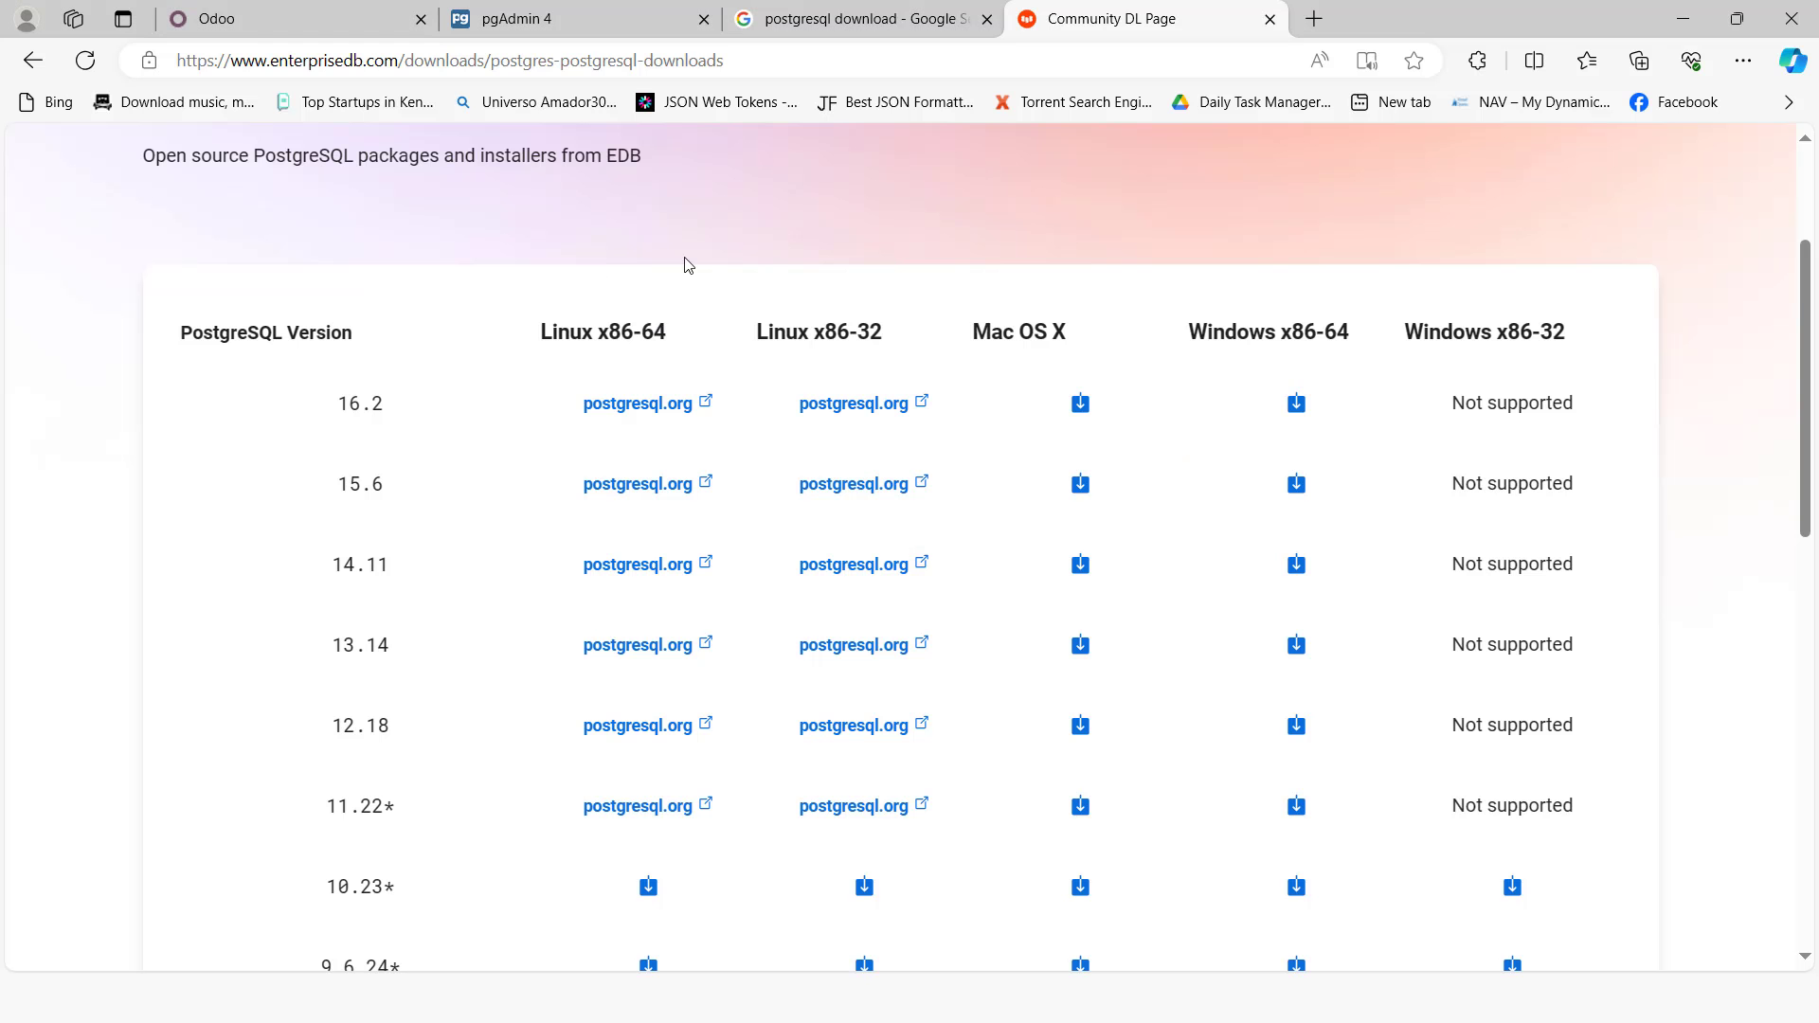
Step: Open a new browser tab and go to the Odoo download page at odoo.com/page/download
{"action": "left_click", "coordinate": [1312, 19]}
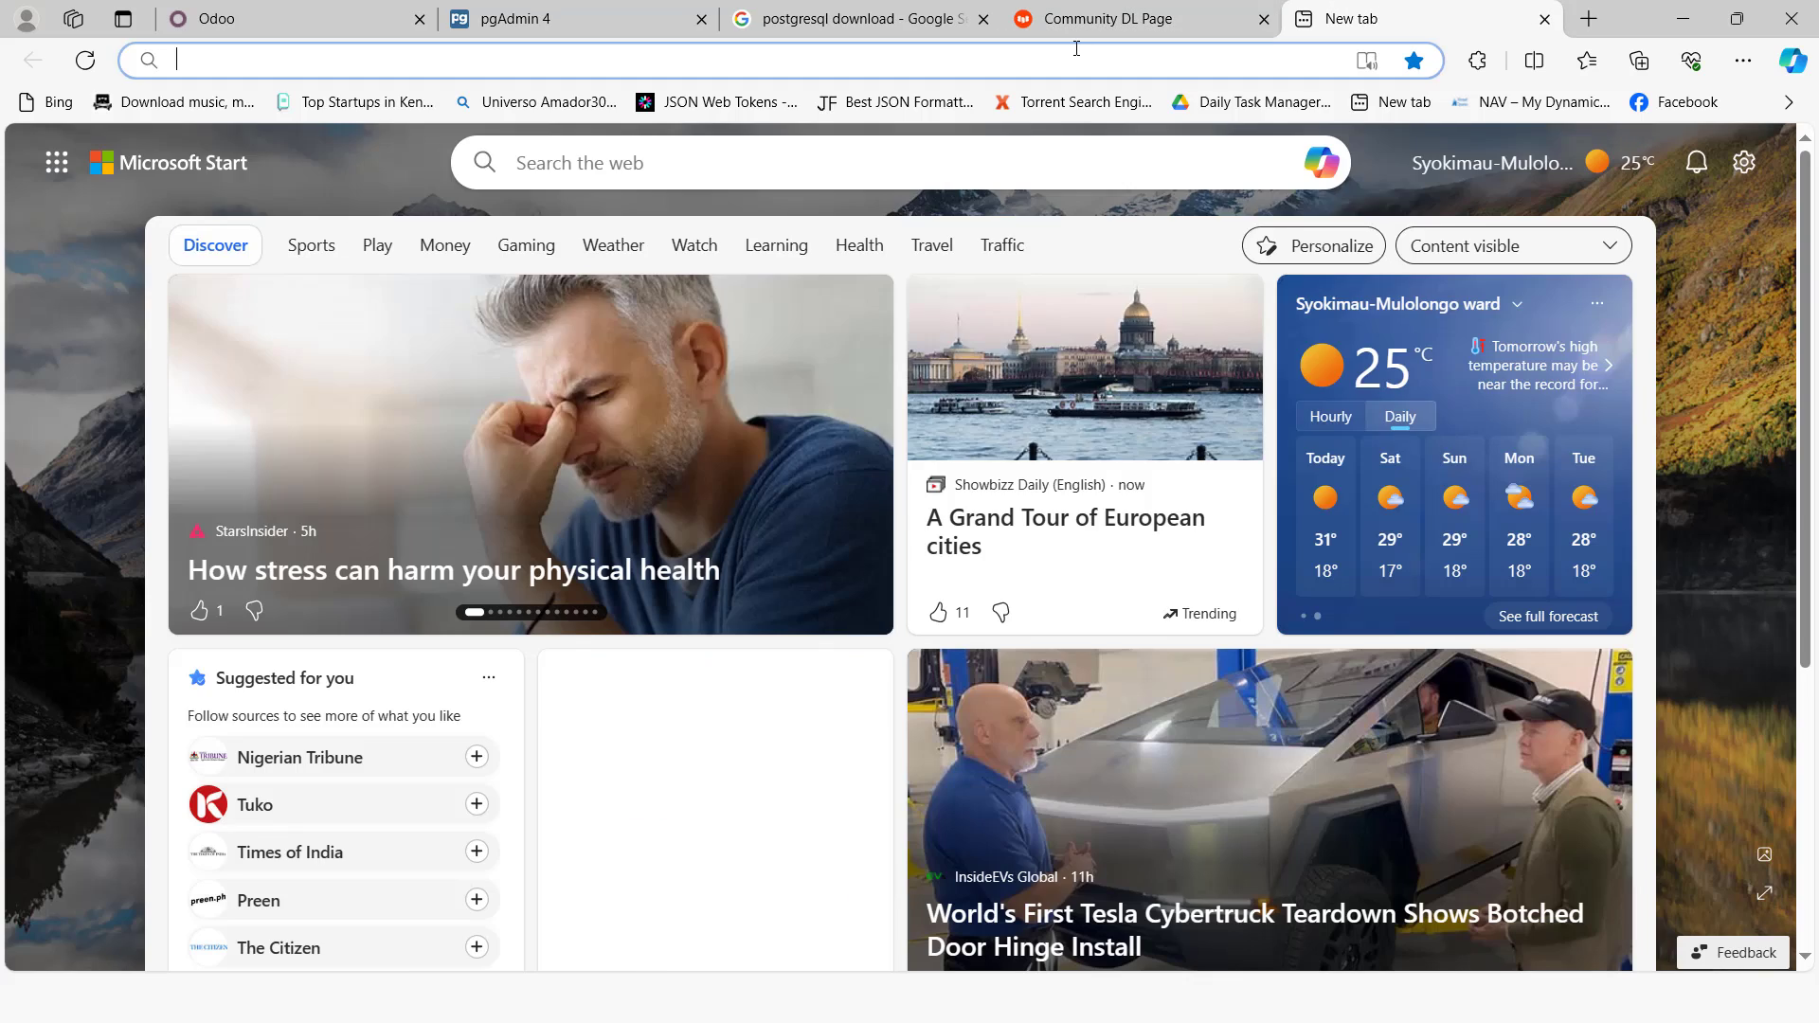
{"action": "left_click", "coordinate": [1076, 48]}
{"action": "type", "text": "odoo."}
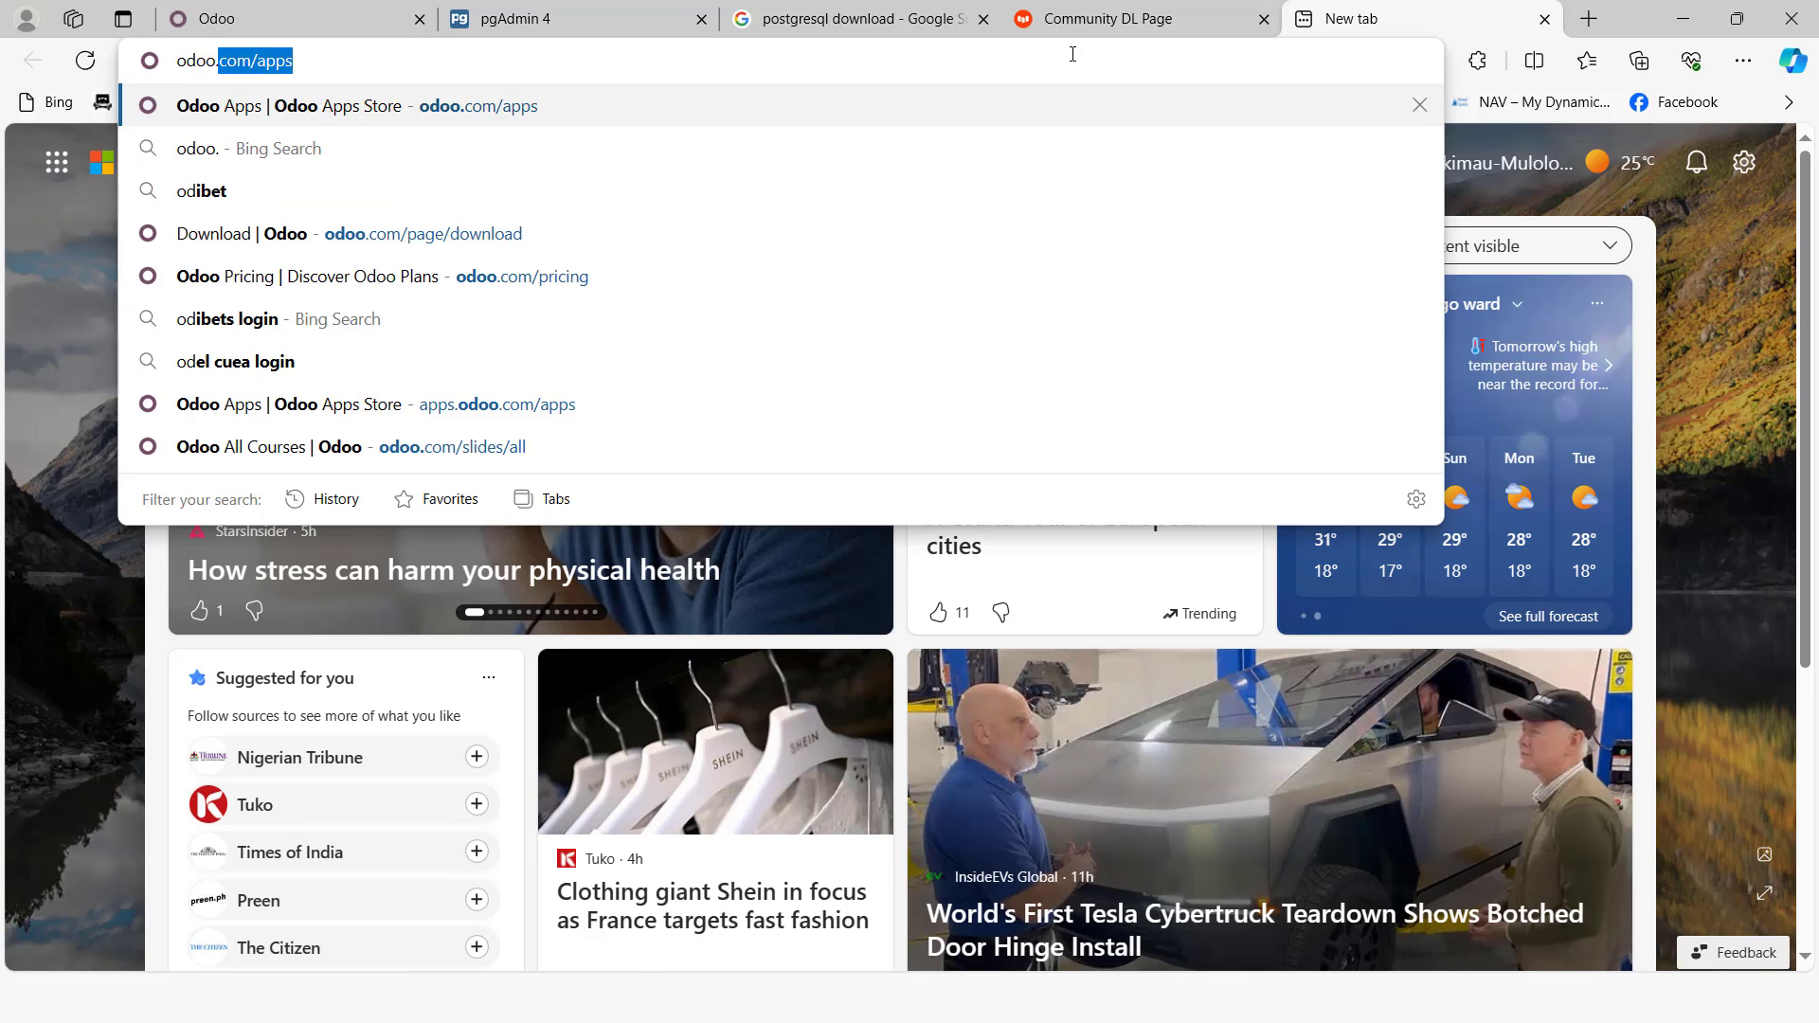
{"action": "type", "text": "com/p"}
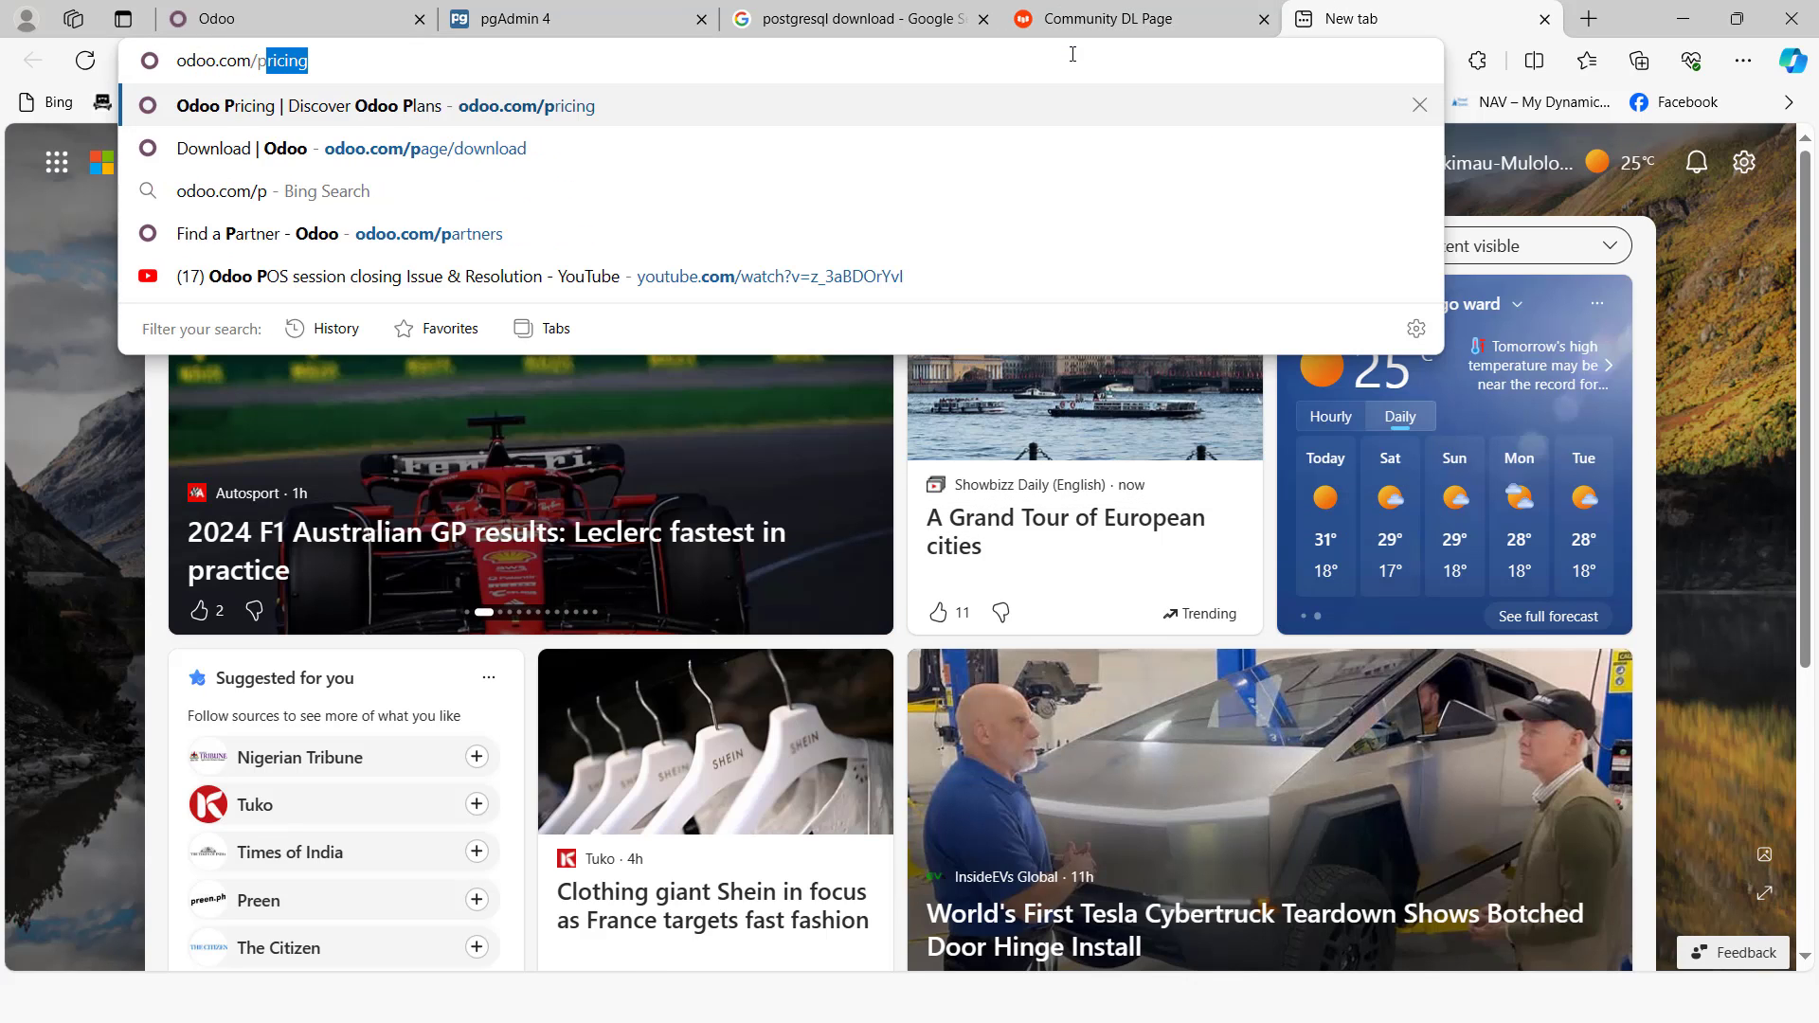
{"action": "left_click", "coordinate": [535, 137]}
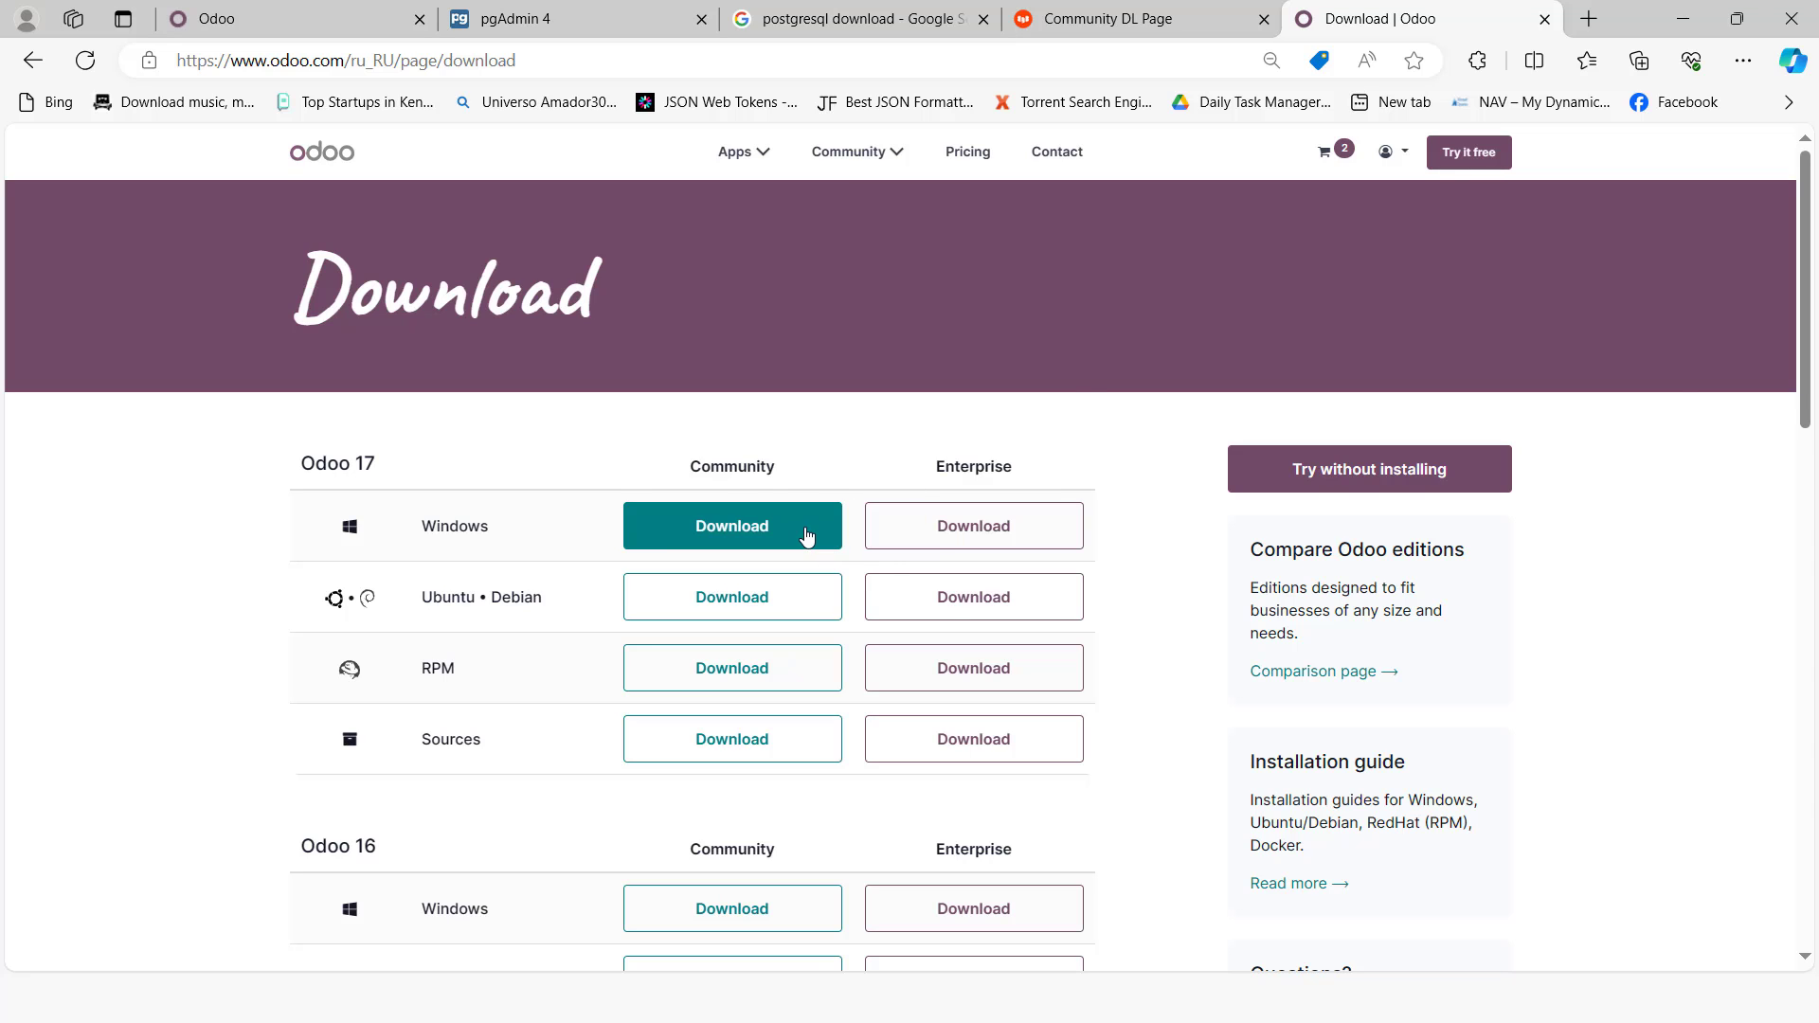
Step: Finish the PostgreSQL setup wizard with Stack Builder launch at exit turned off
{"action": "key", "text": "alt+Tab"}
{"action": "key", "text": "alt+Tab"}
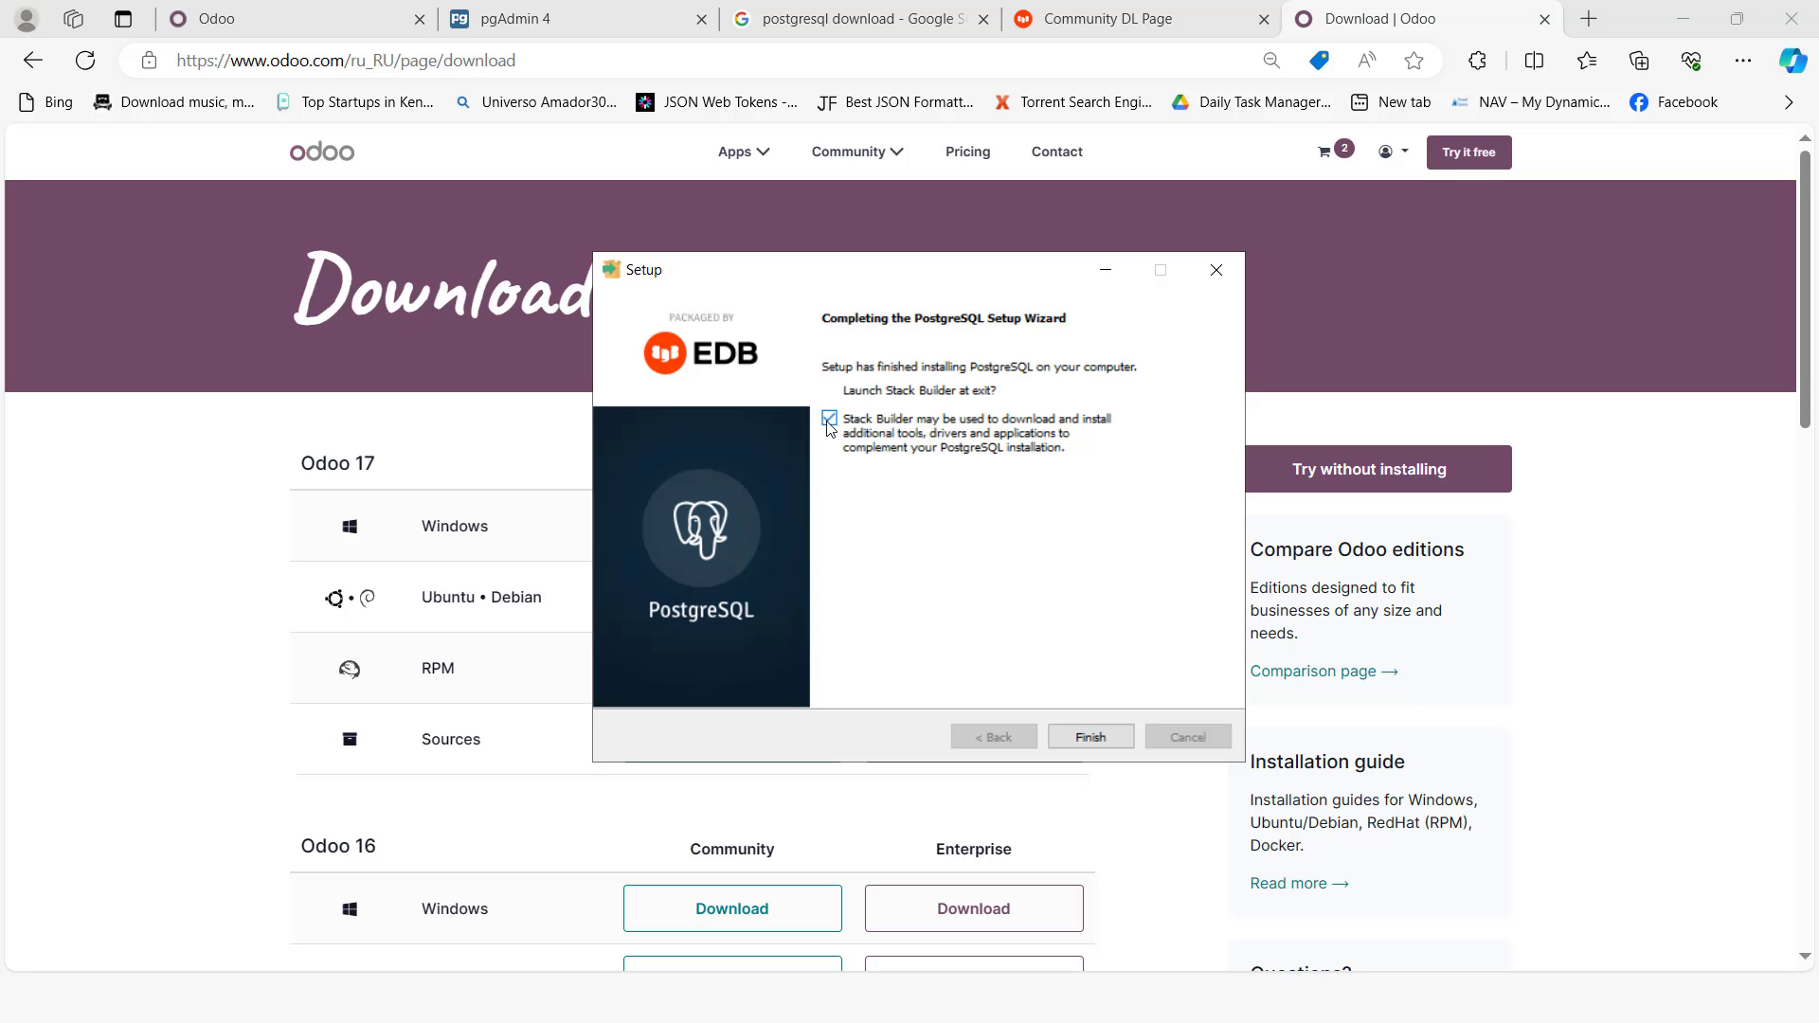
{"action": "left_click", "coordinate": [828, 419]}
{"action": "left_click", "coordinate": [1089, 737]}
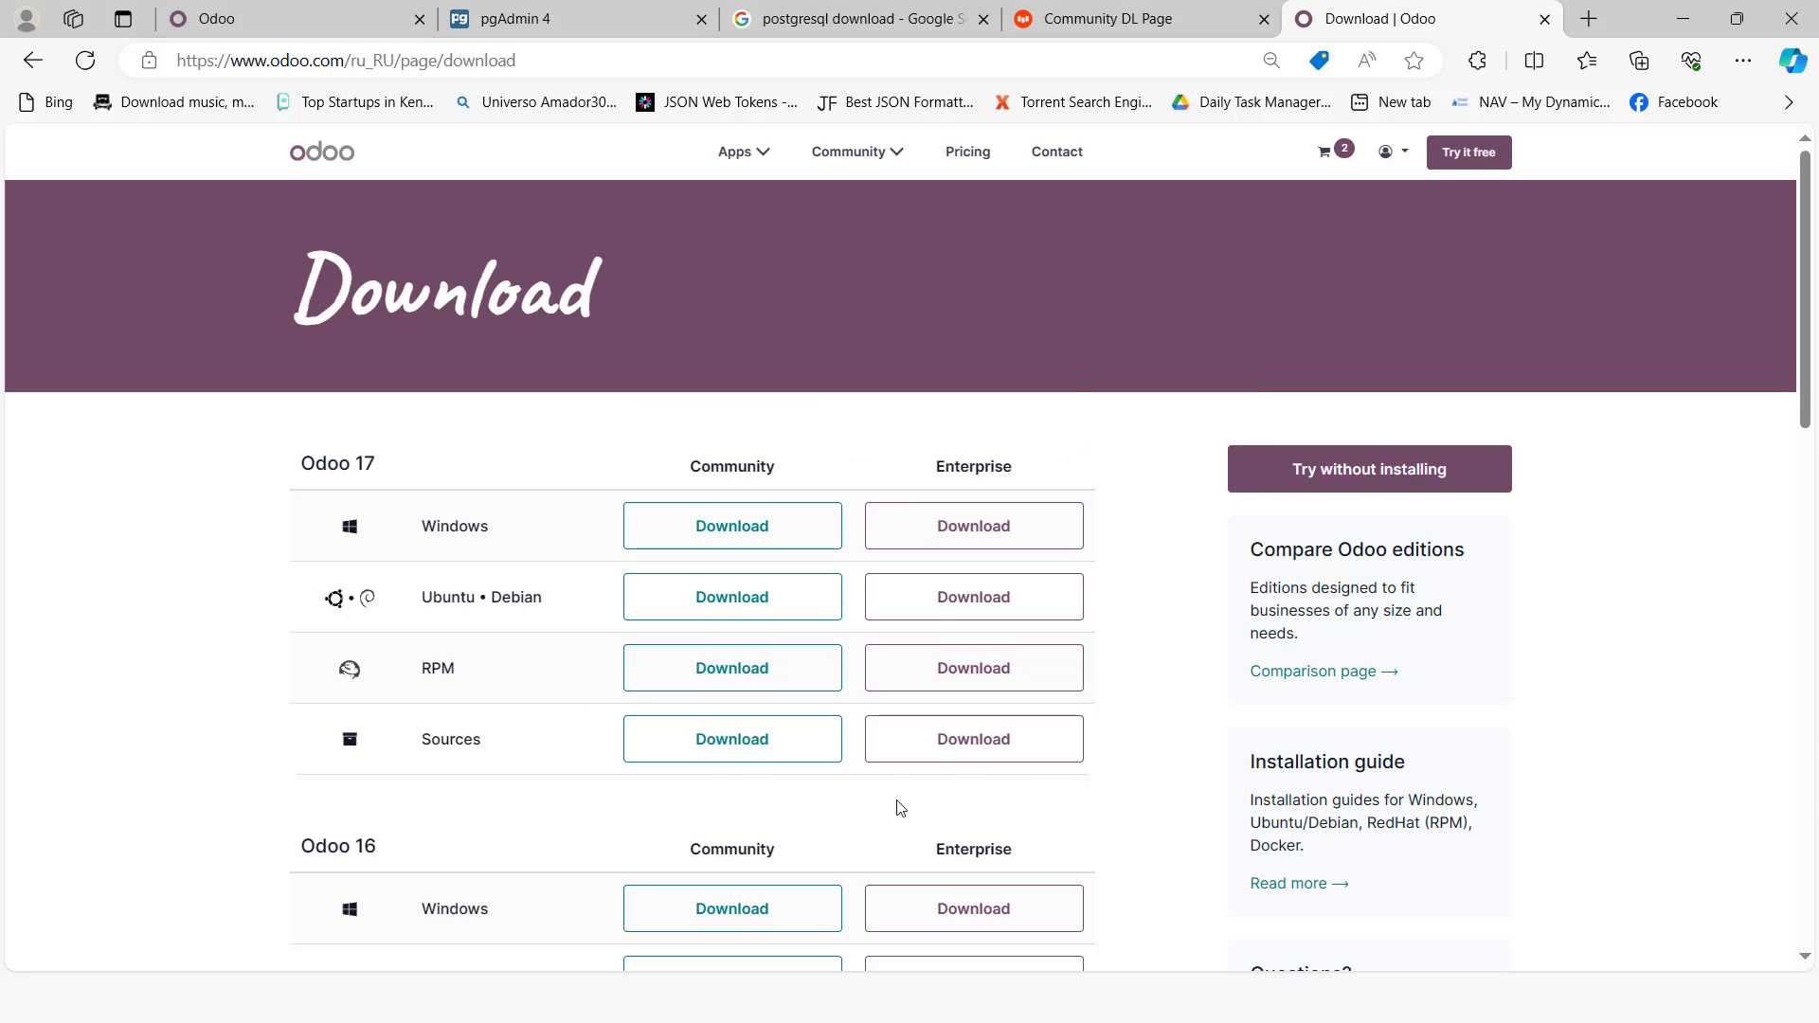
Step: Launch the odoo_17.0.latest installer from ODOO PRESENTATION, keeping English and accepting the licence agreement
{"action": "key", "text": "alt+Tab"}
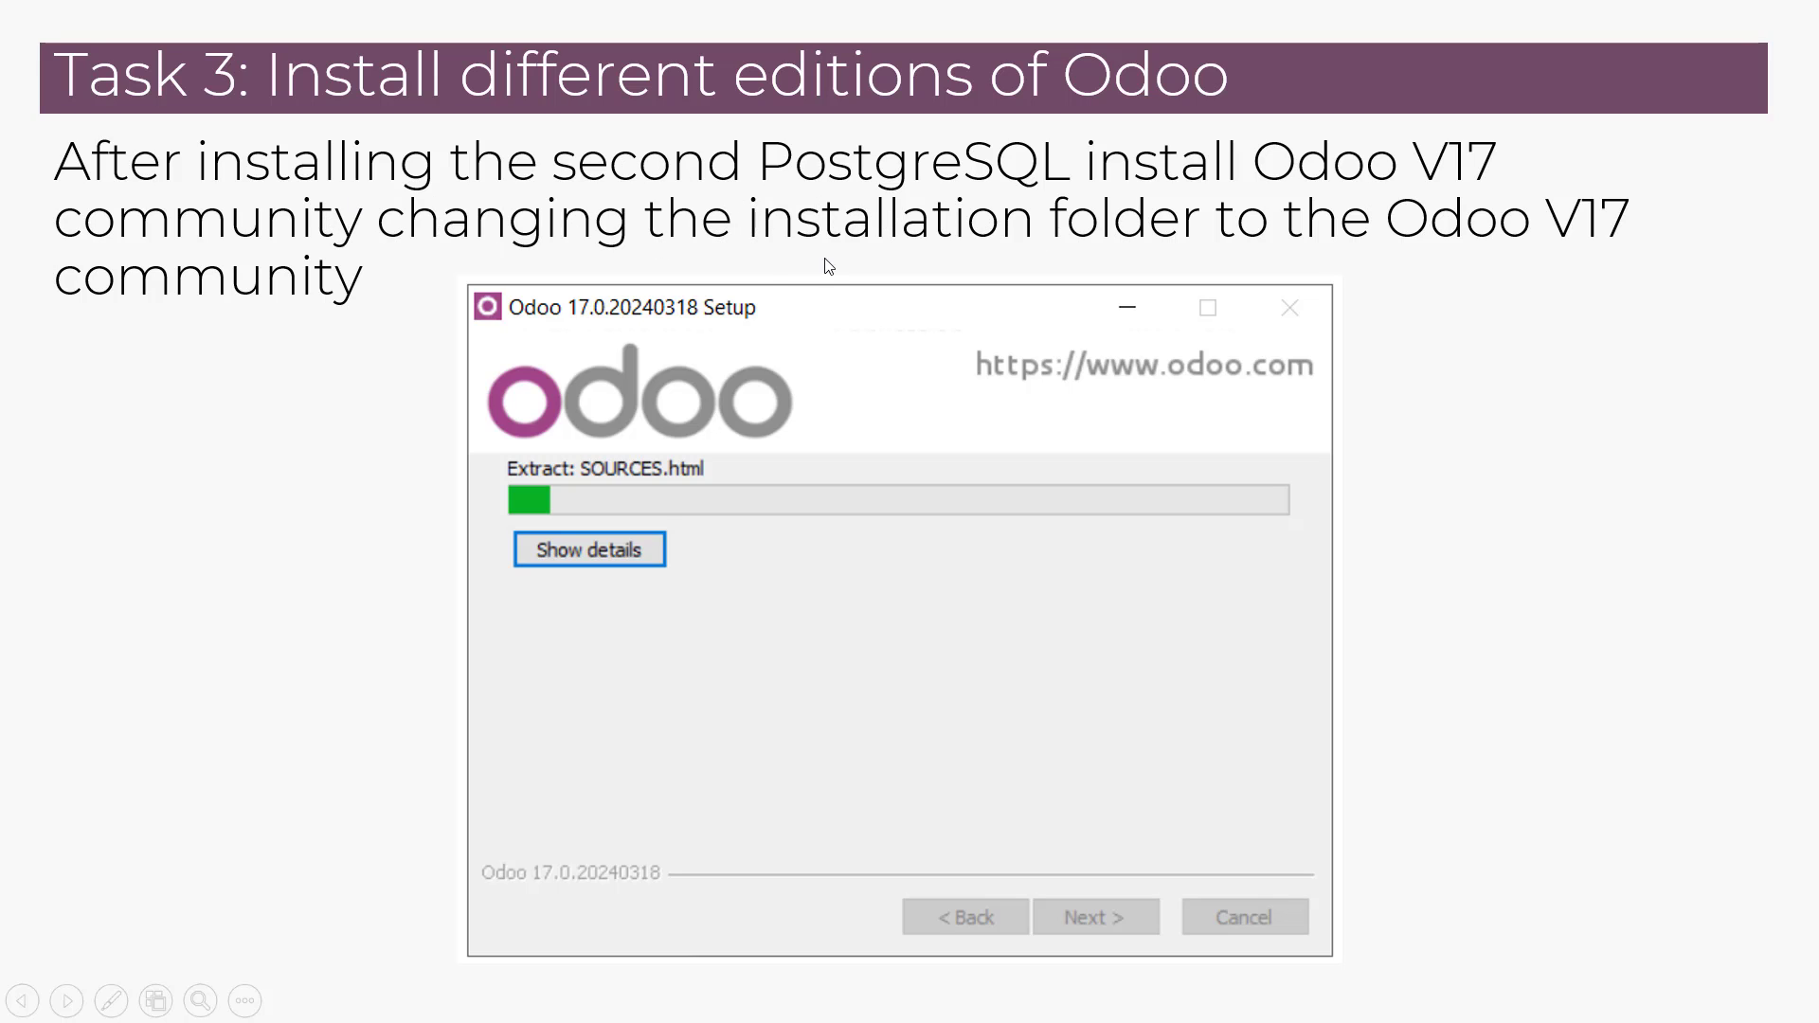
{"action": "key", "text": "alt+Tab"}
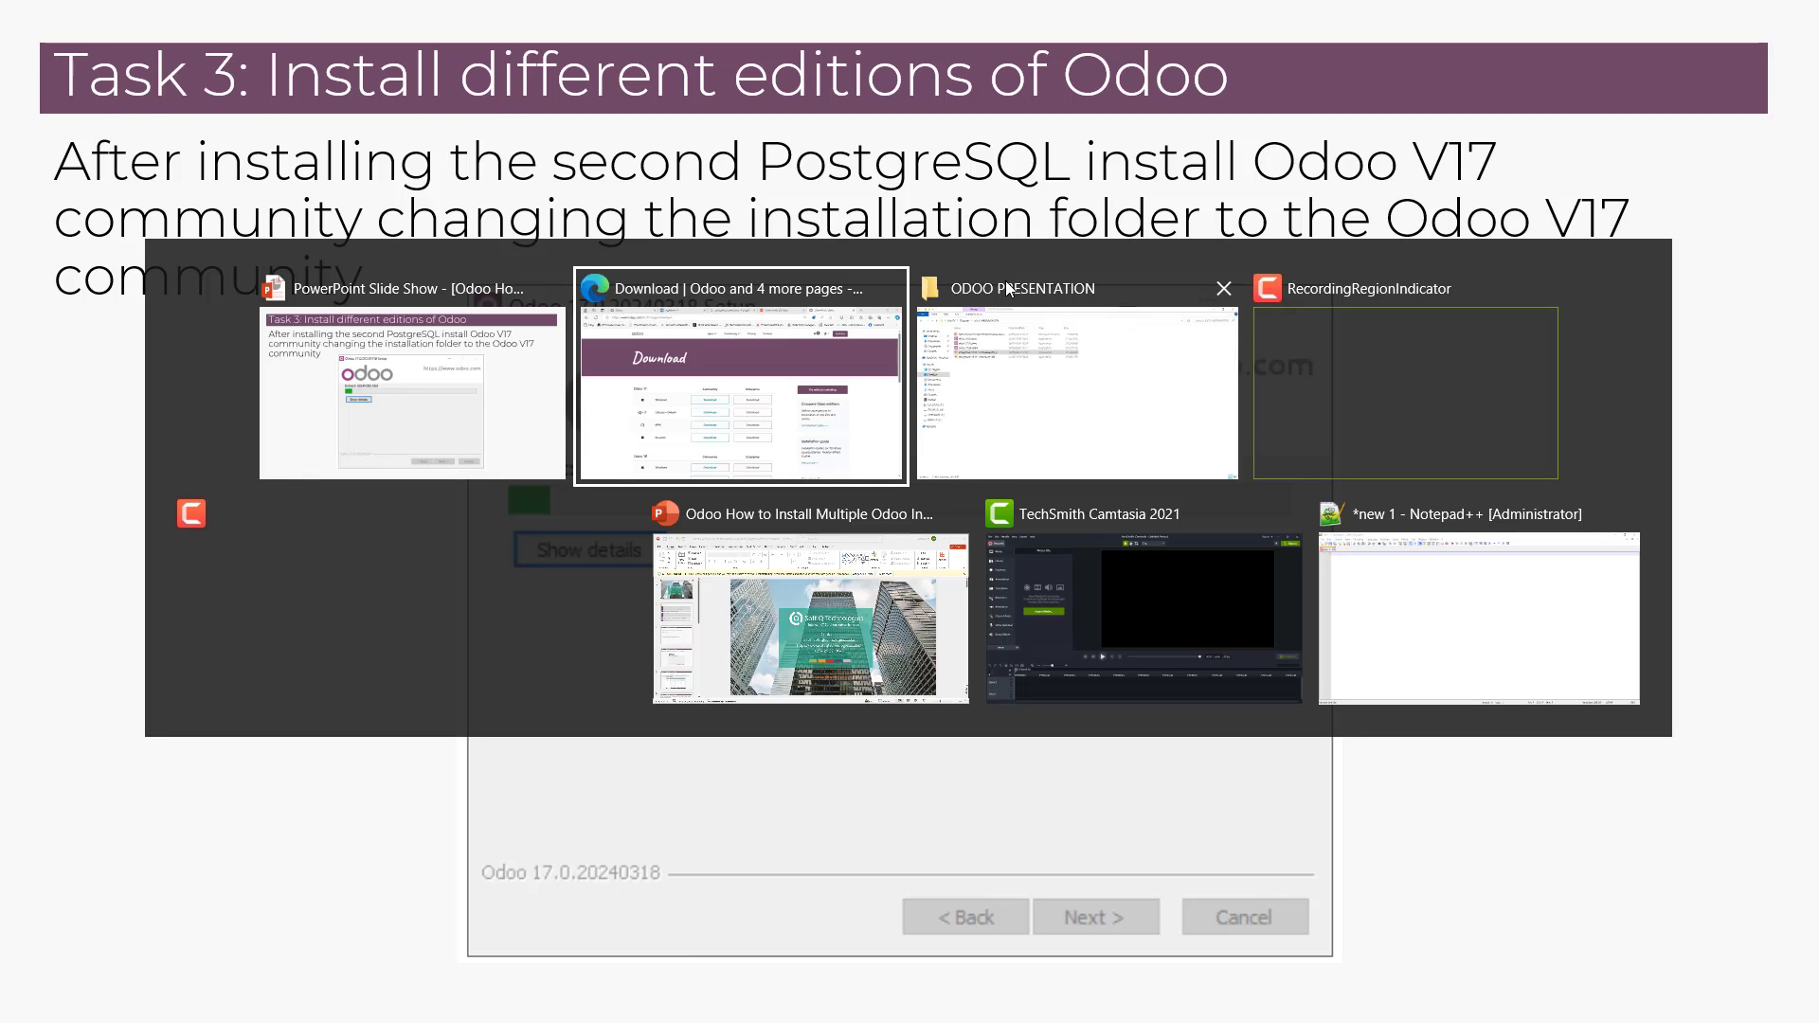
{"action": "left_click", "coordinate": [1004, 280]}
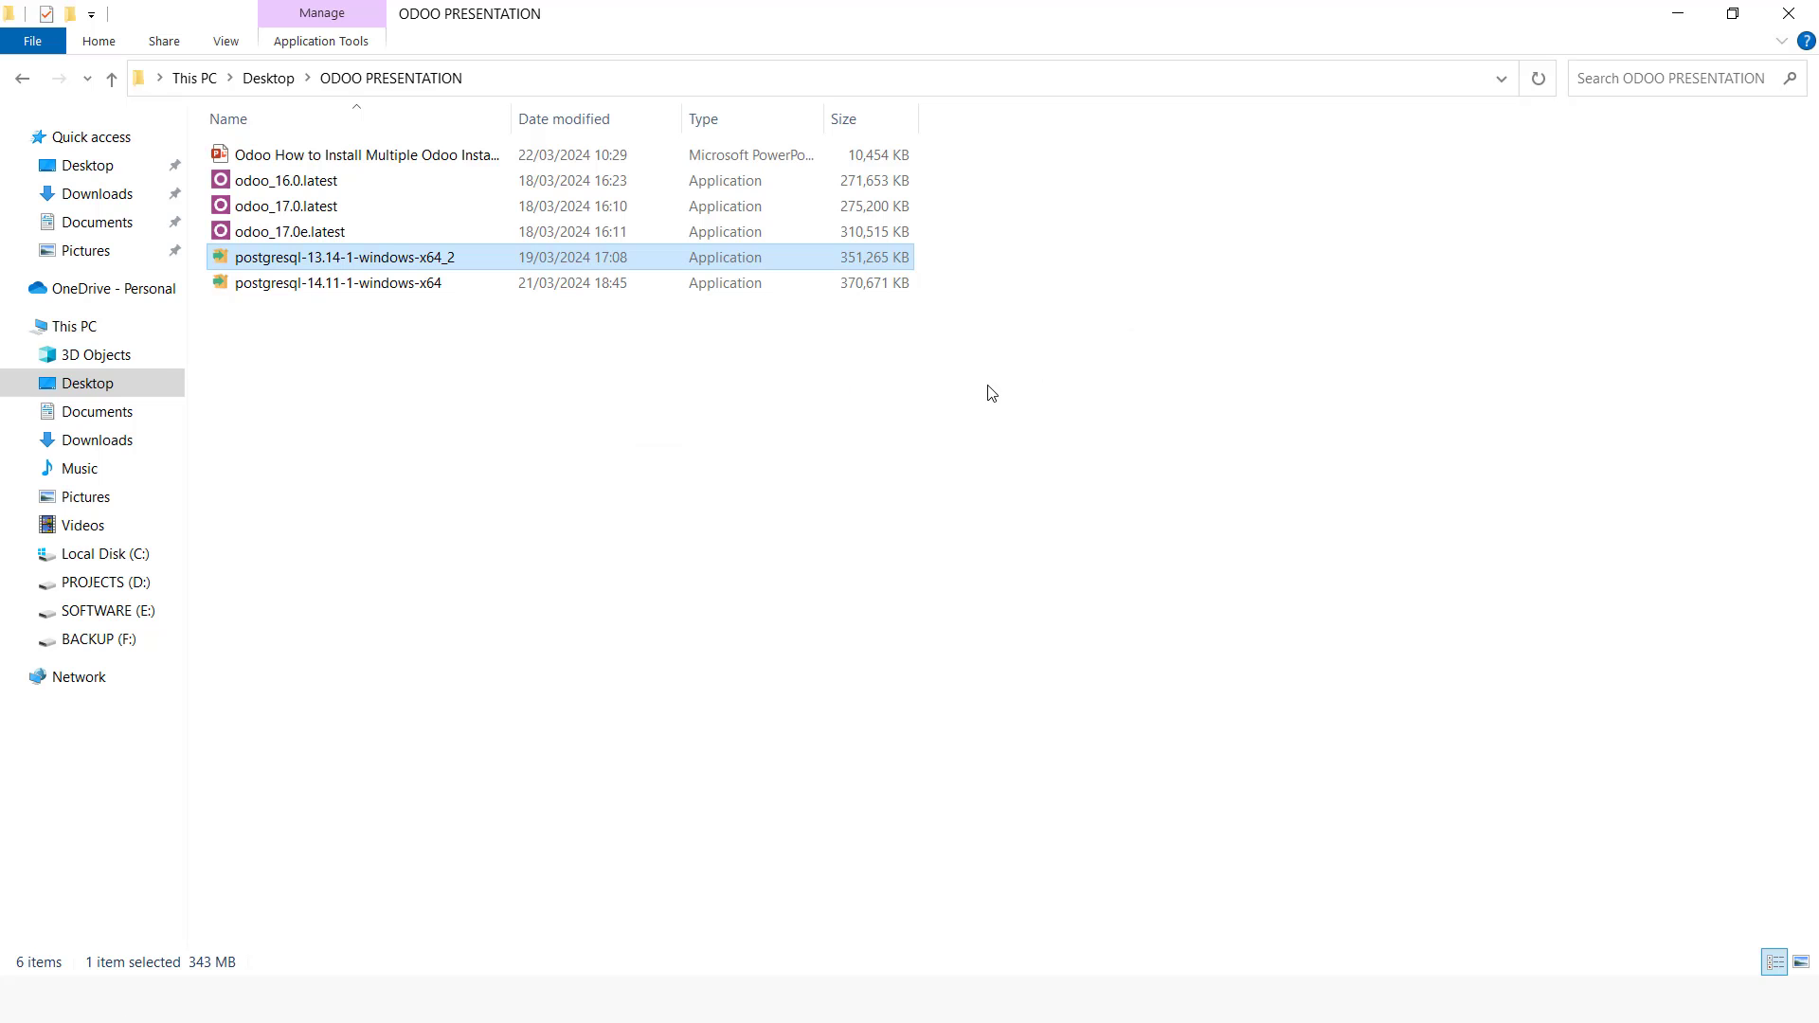
{"action": "double_click", "coordinate": [321, 210]}
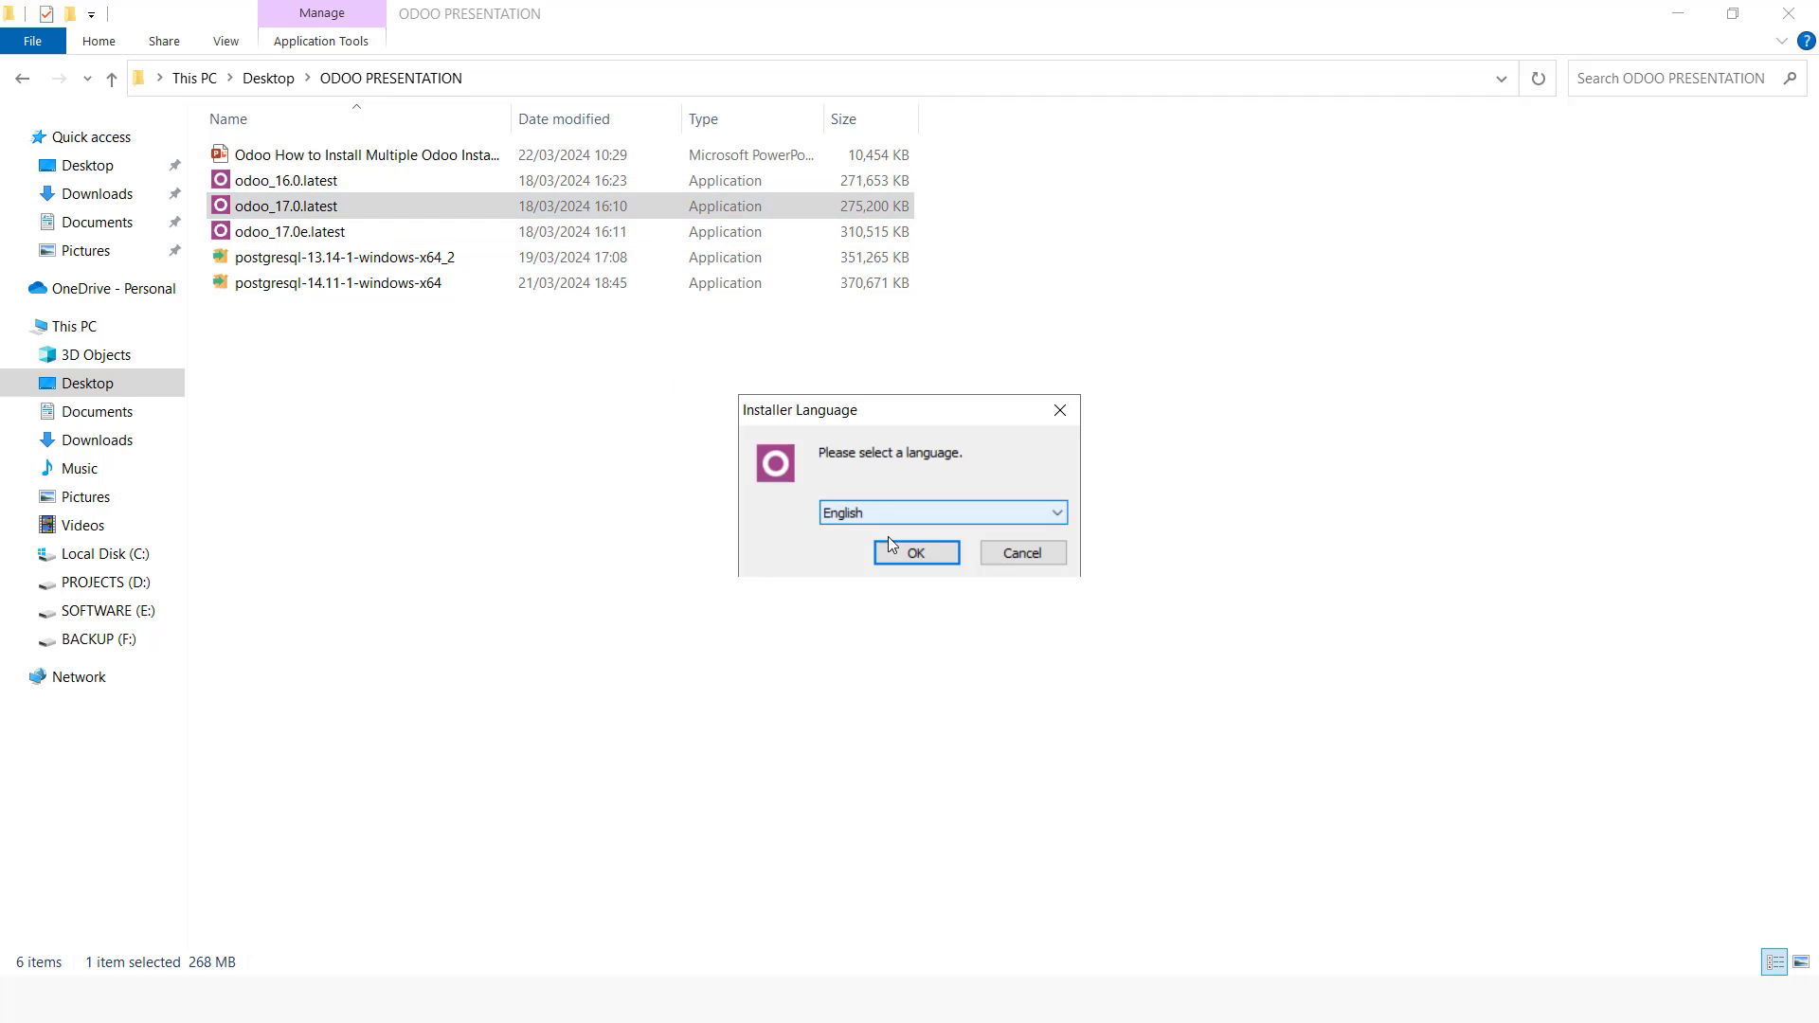
{"action": "left_click", "coordinate": [925, 557]}
{"action": "left_click", "coordinate": [1032, 690]}
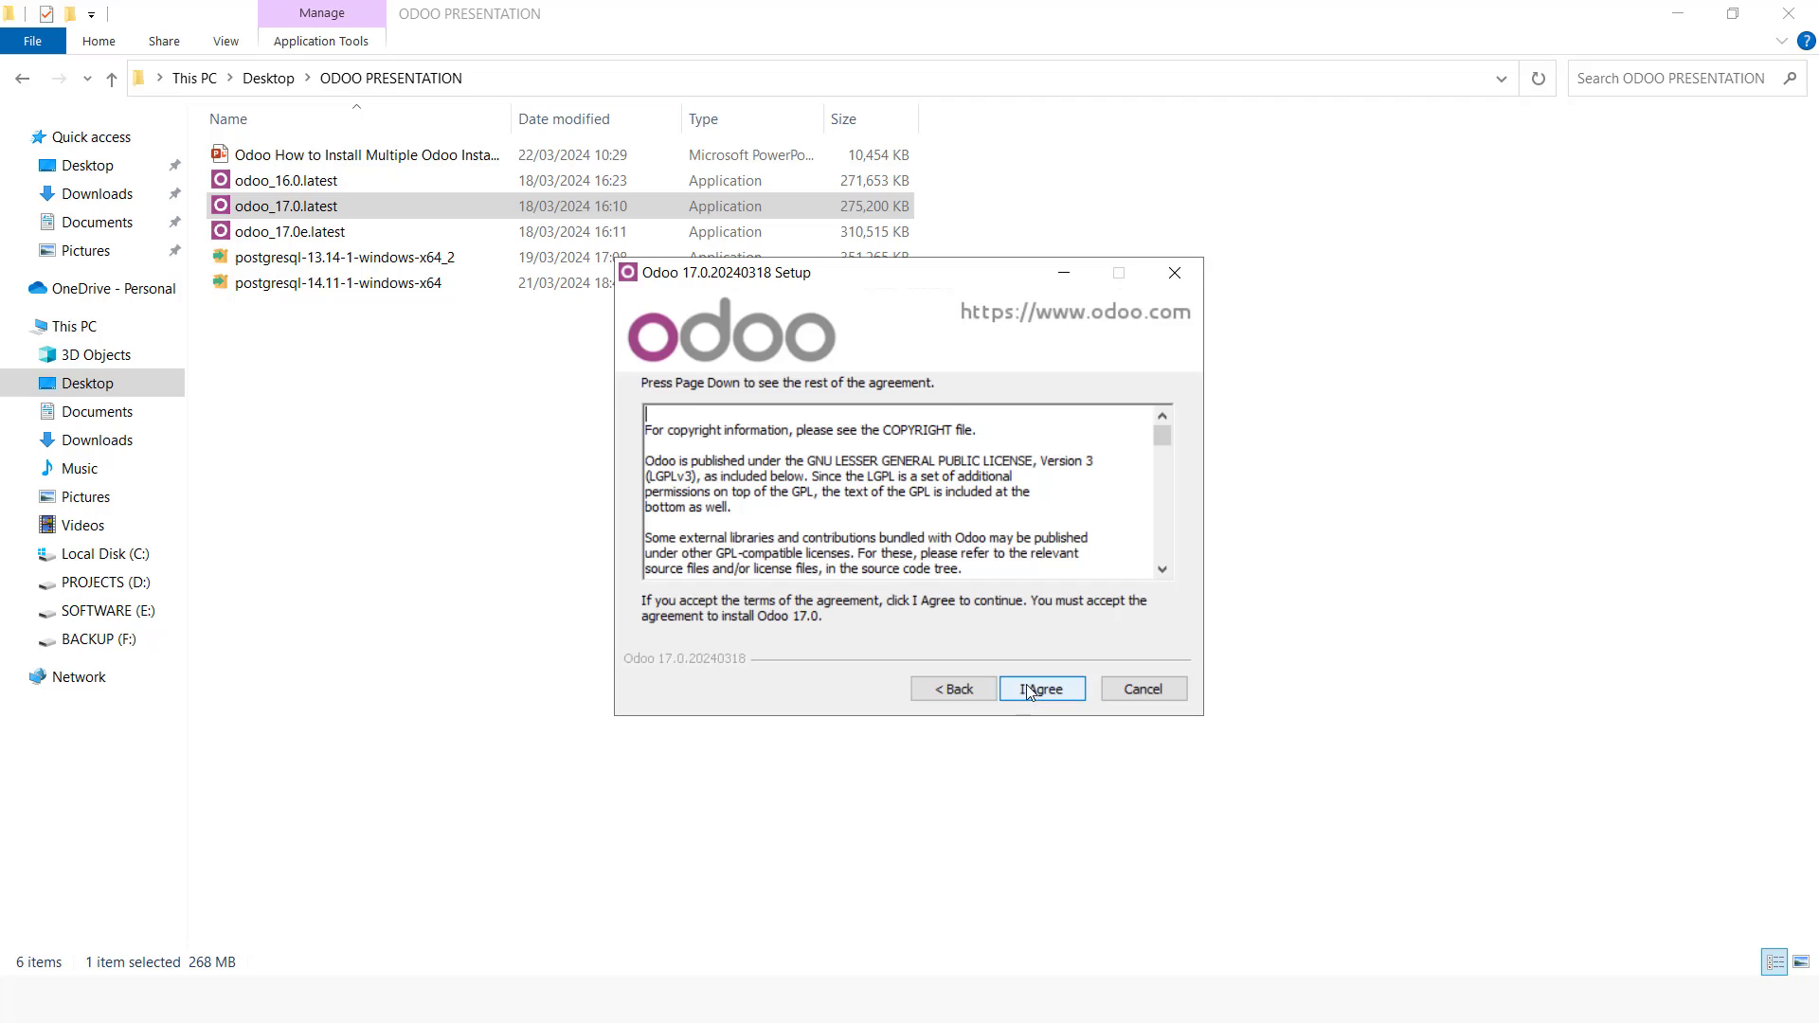
{"action": "left_click", "coordinate": [1028, 686]}
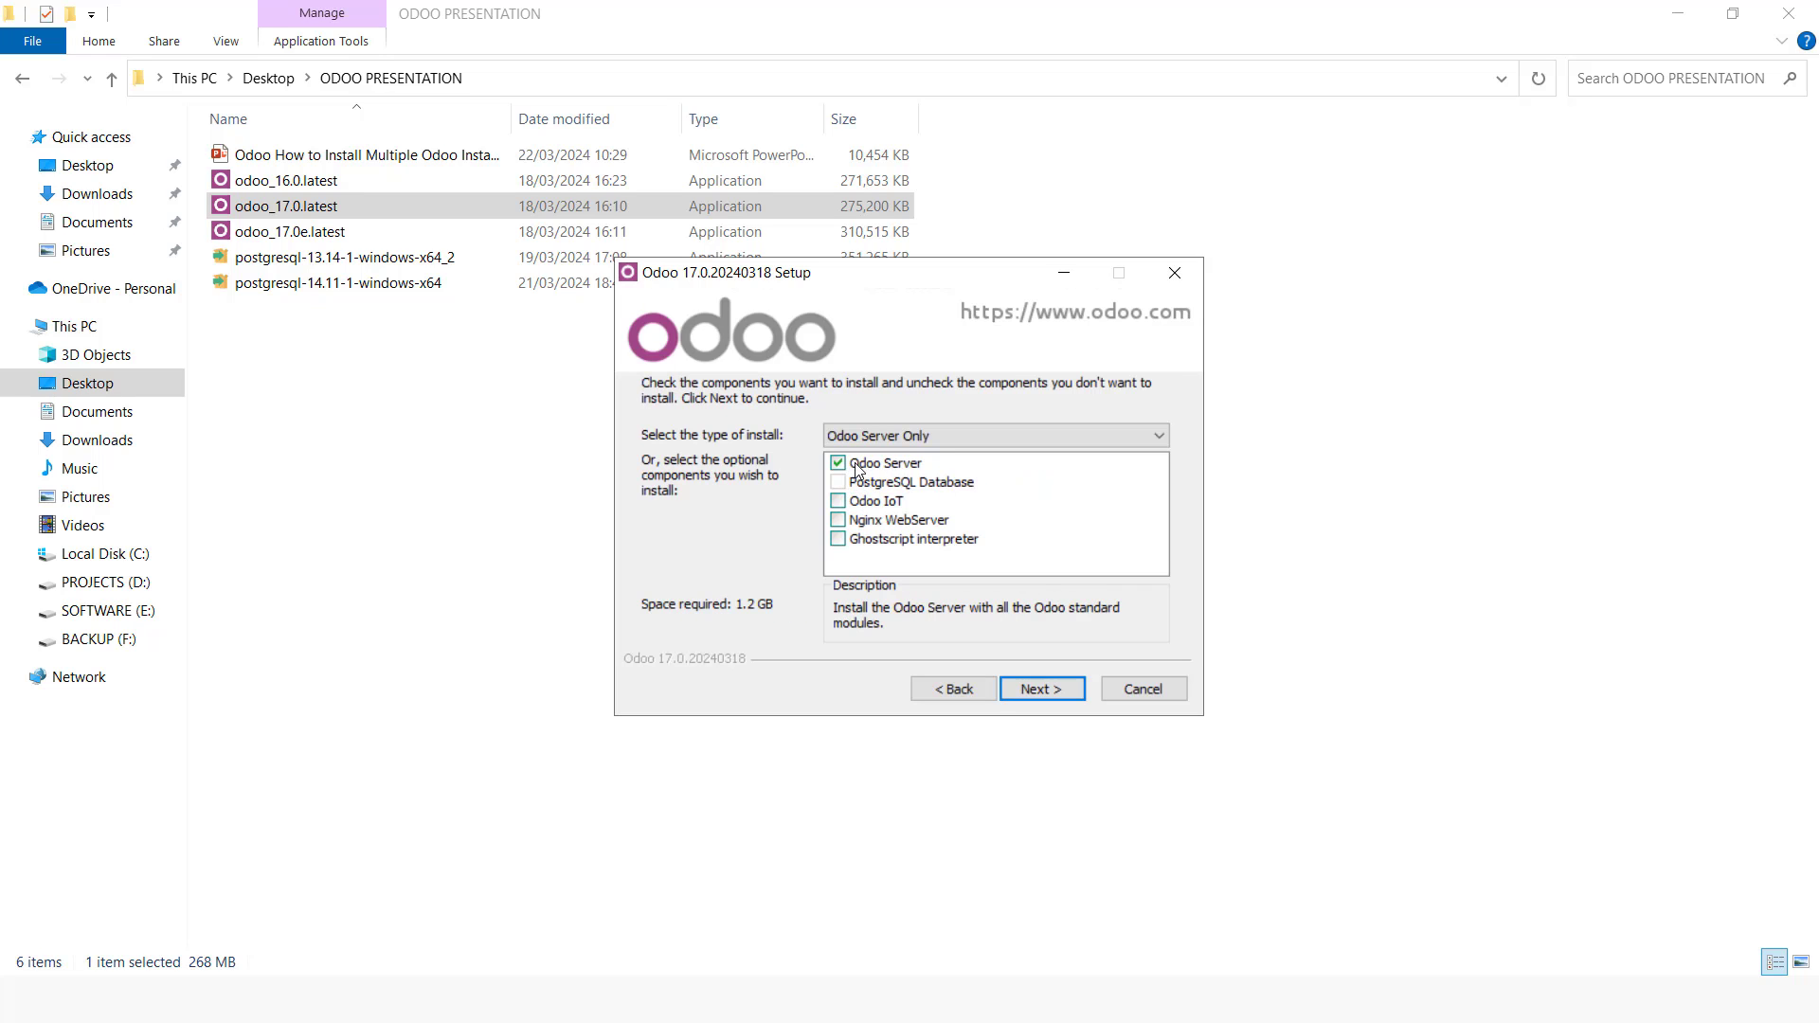
Step: Install only the Odoo Server component into the C:\Odoo Community V17\ destination folder
{"action": "left_click", "coordinate": [1031, 690]}
{"action": "left_click", "coordinate": [1095, 549]}
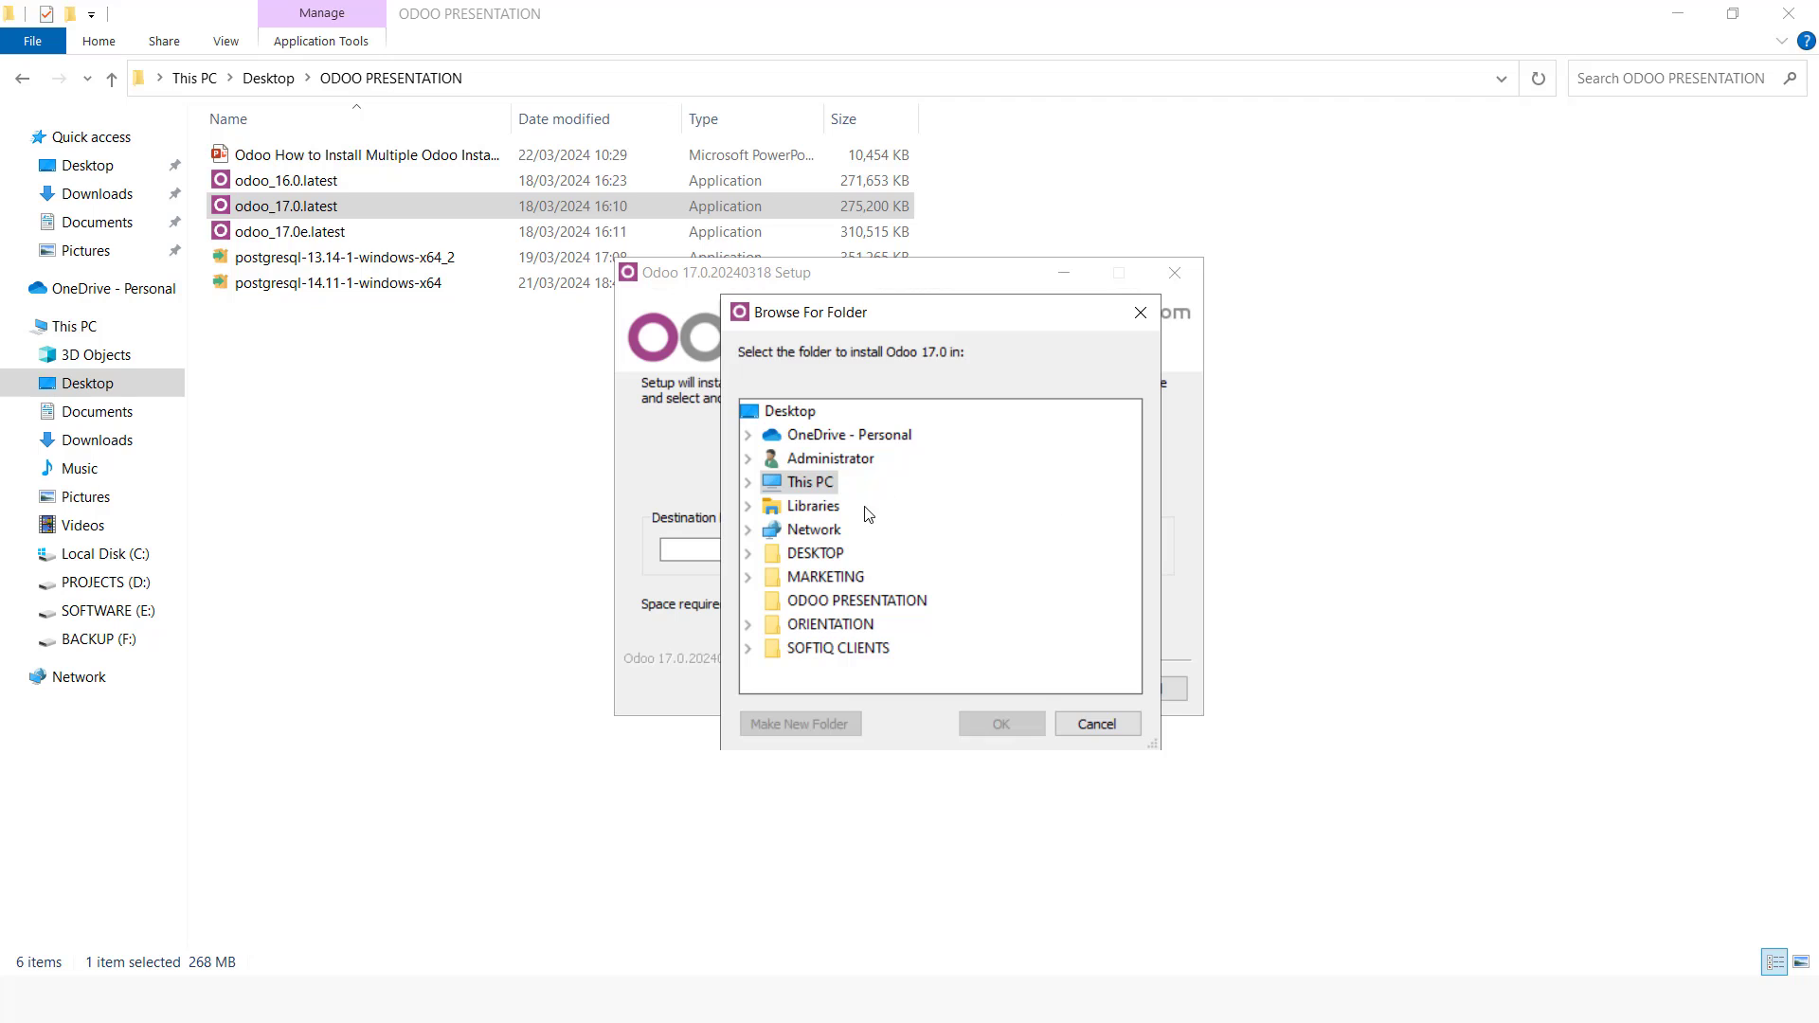
{"action": "double_click", "coordinate": [807, 473]}
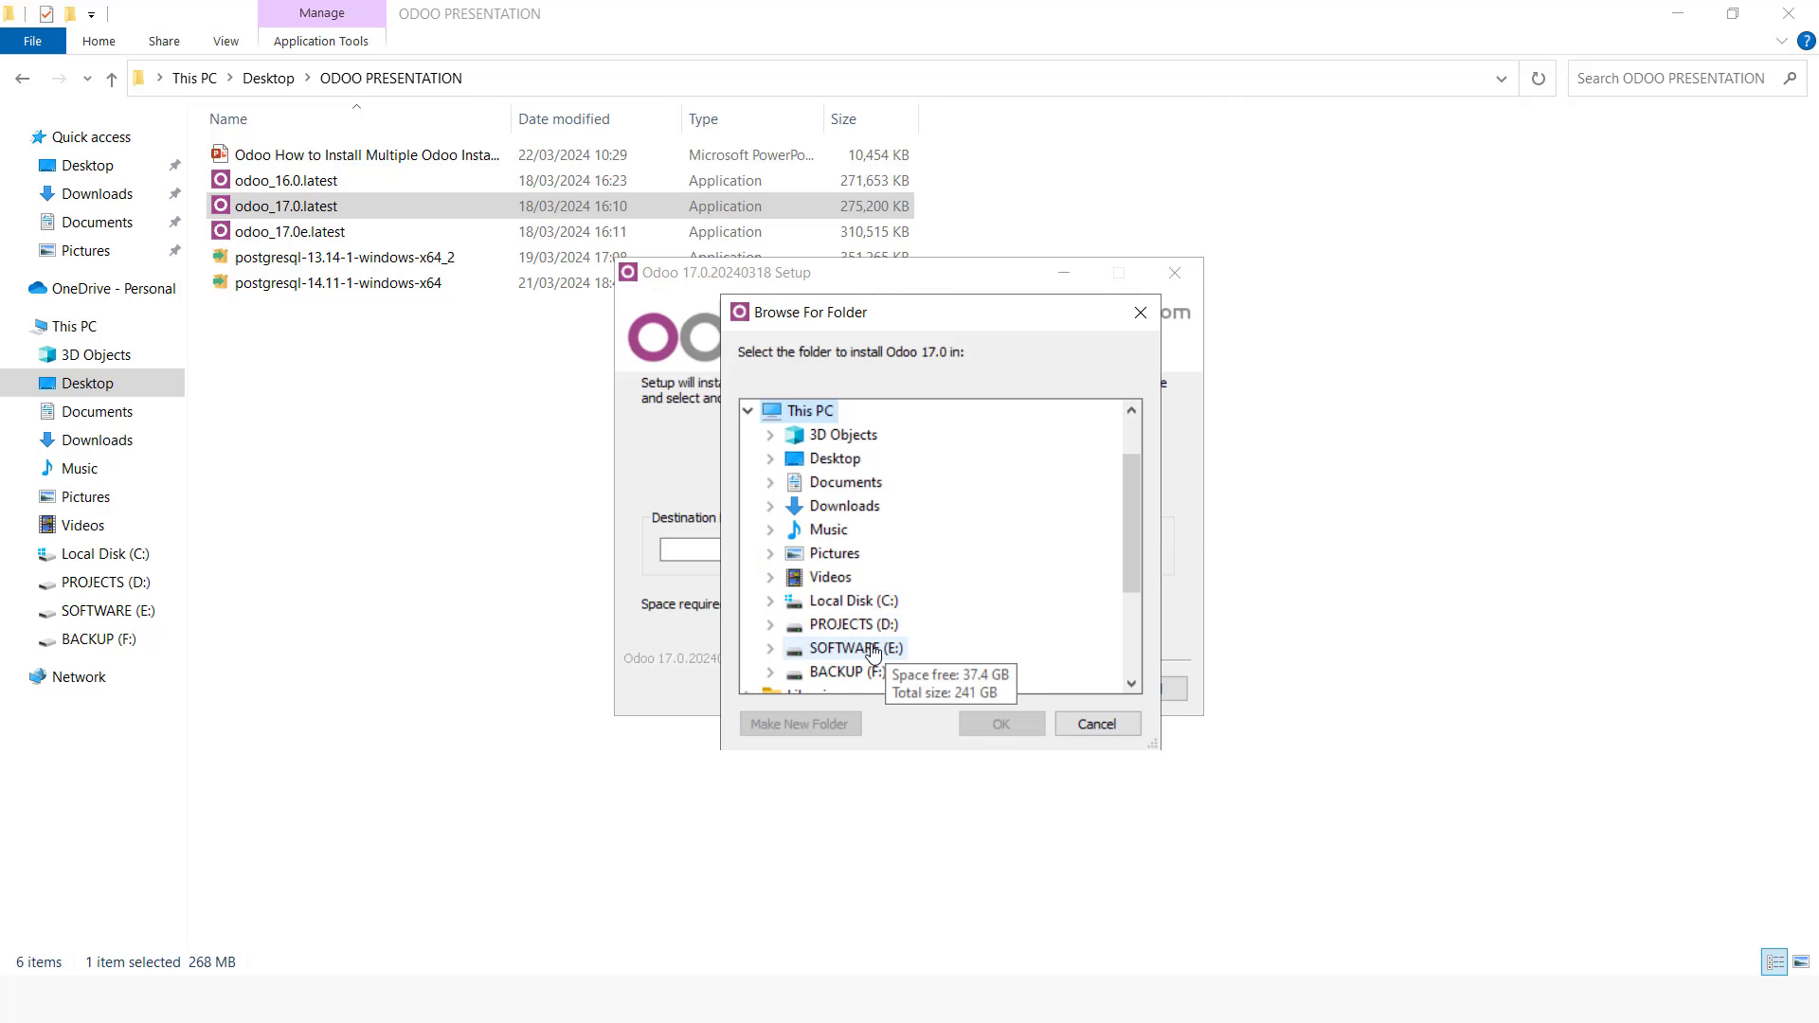
{"action": "double_click", "coordinate": [862, 602]}
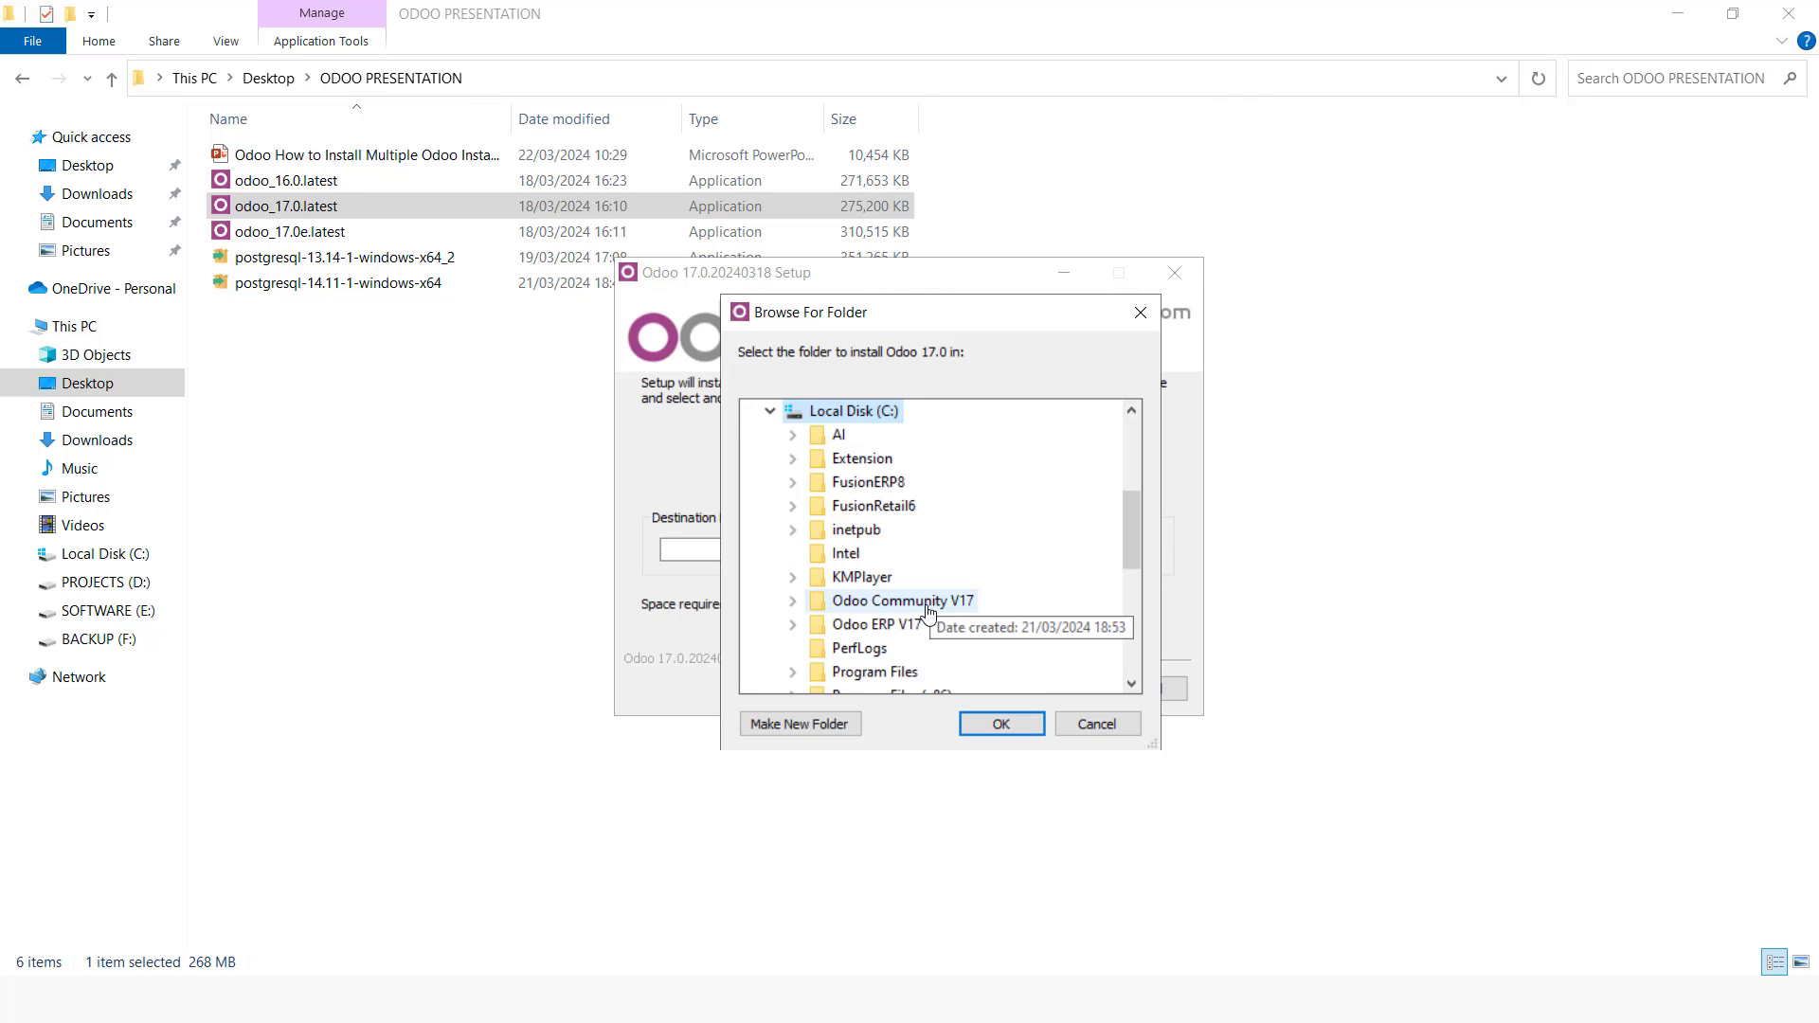
{"action": "left_click", "coordinate": [924, 606]}
{"action": "left_click", "coordinate": [990, 725]}
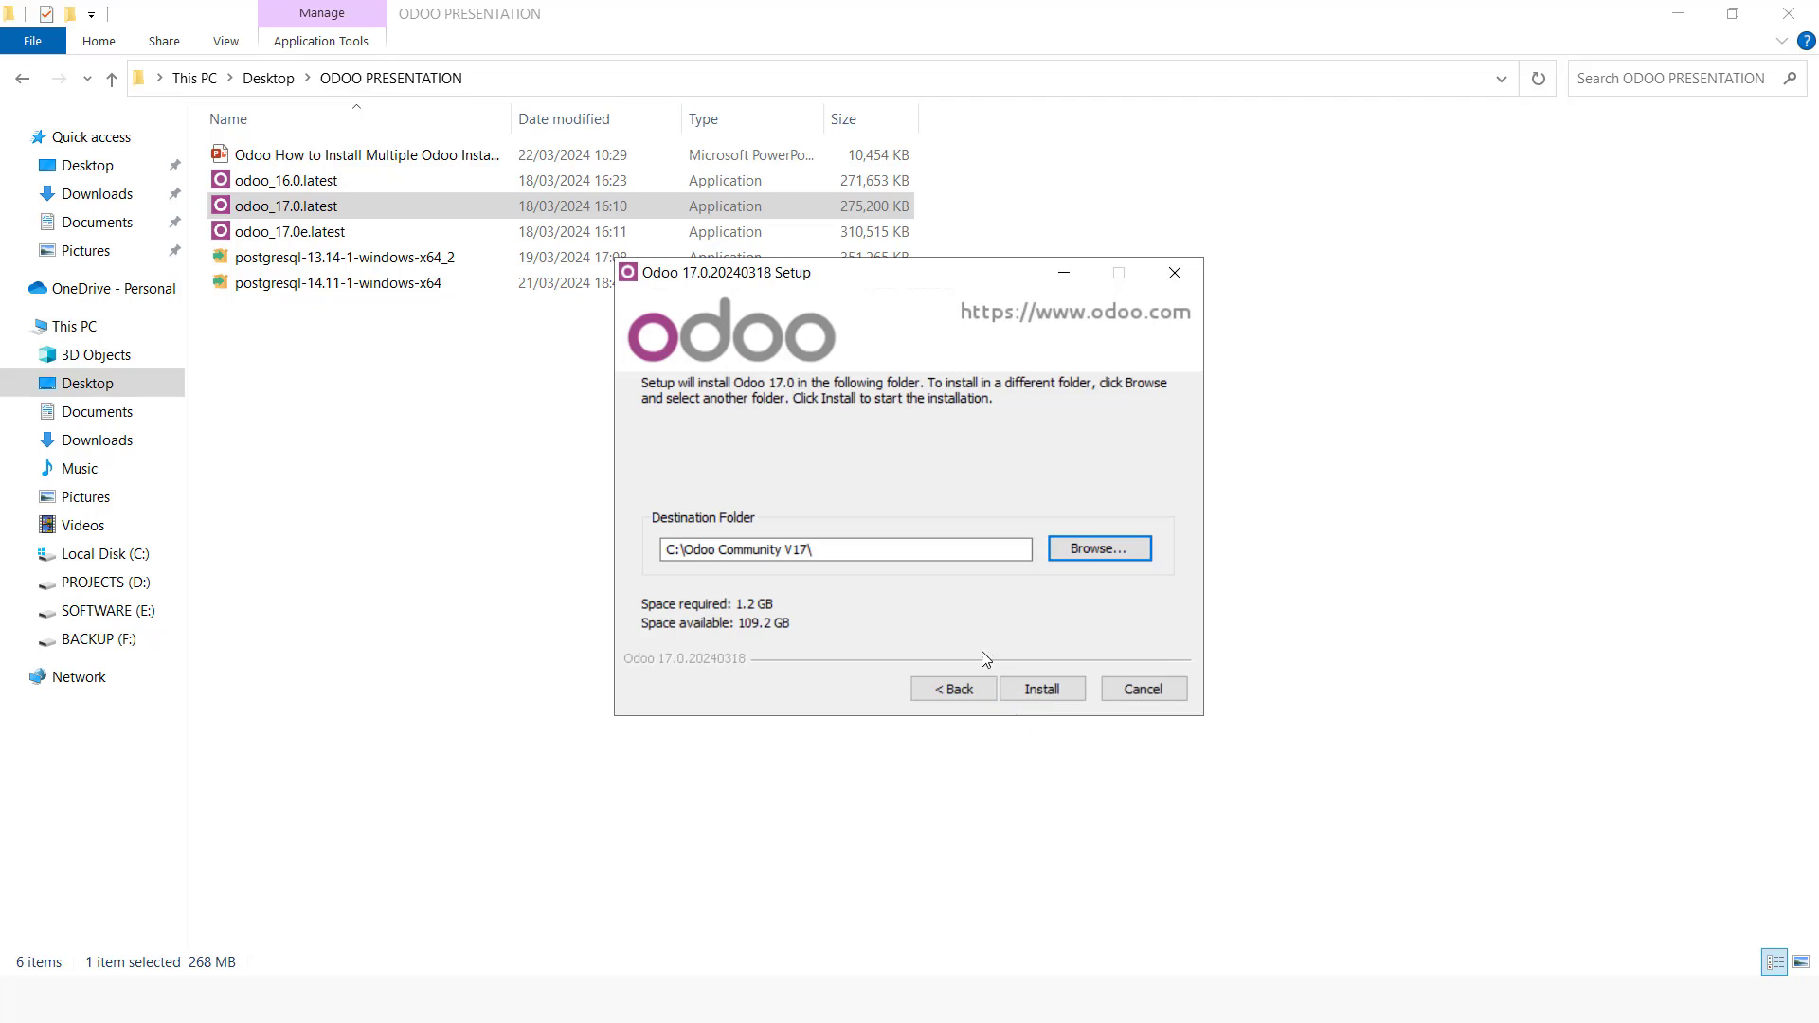
{"action": "left_click", "coordinate": [1042, 690]}
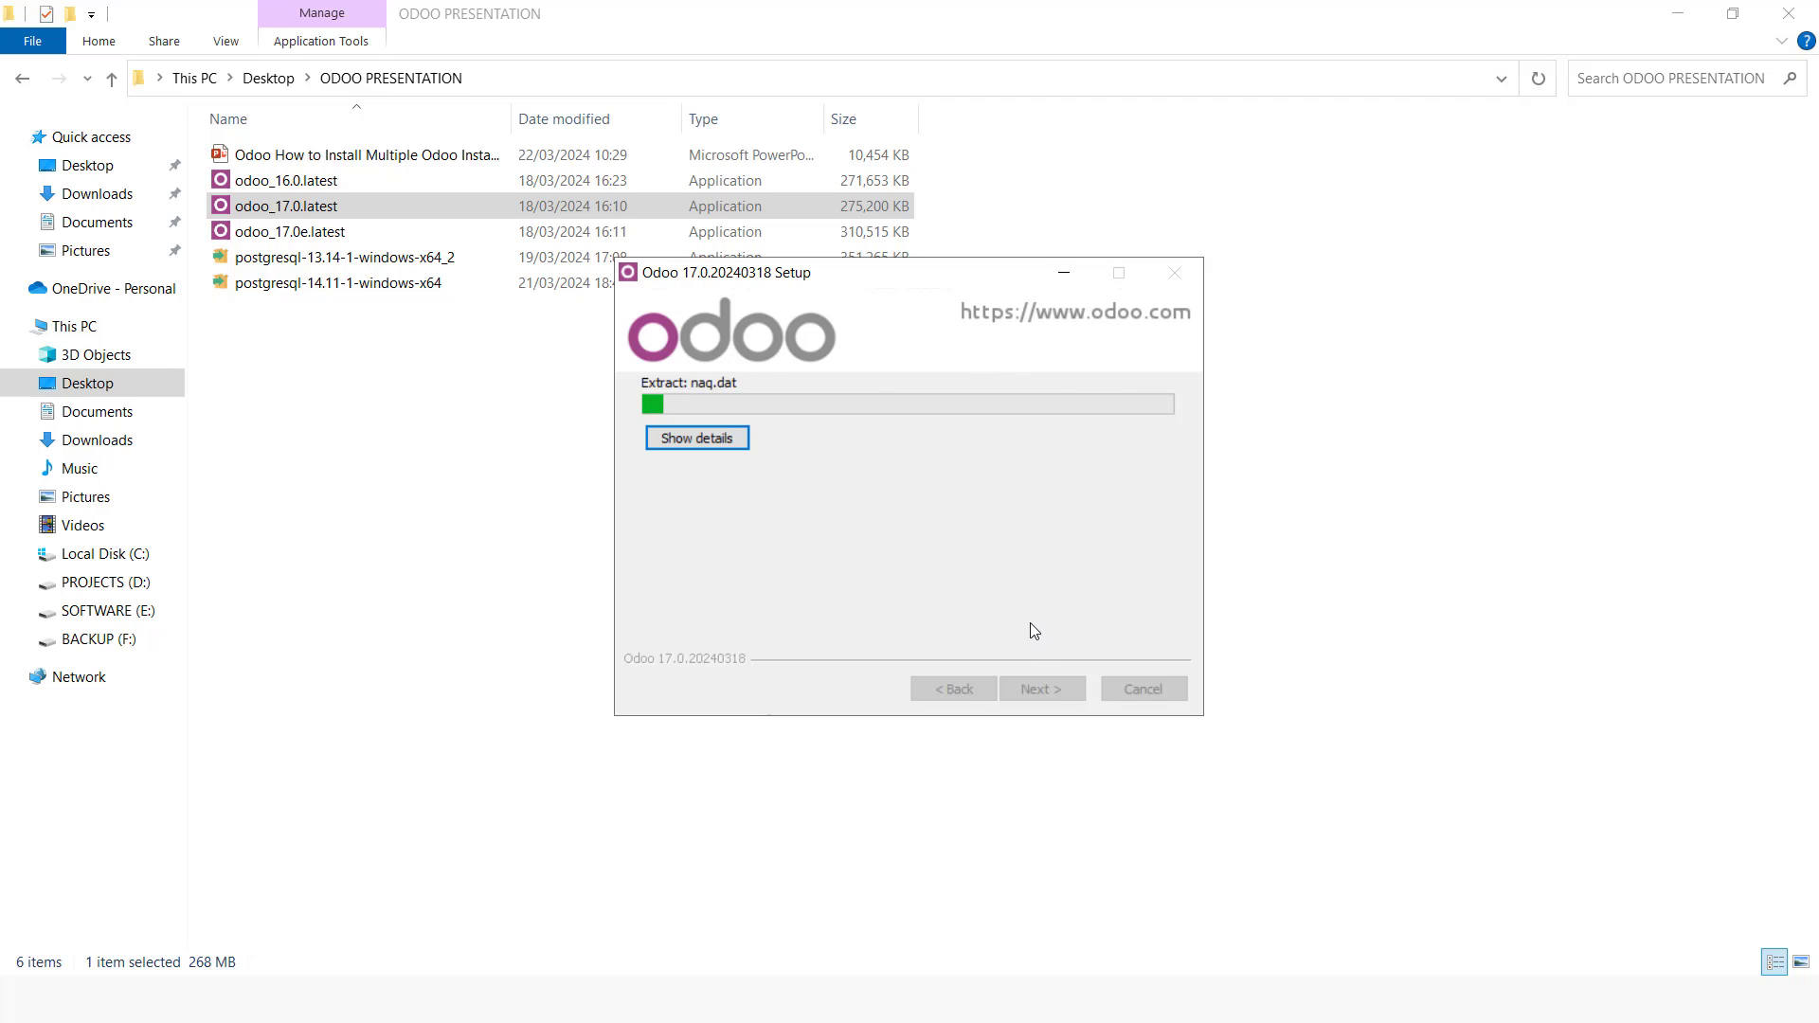
{"action": "key", "text": "alt+Tab"}
{"action": "key", "text": "alt+Tab"}
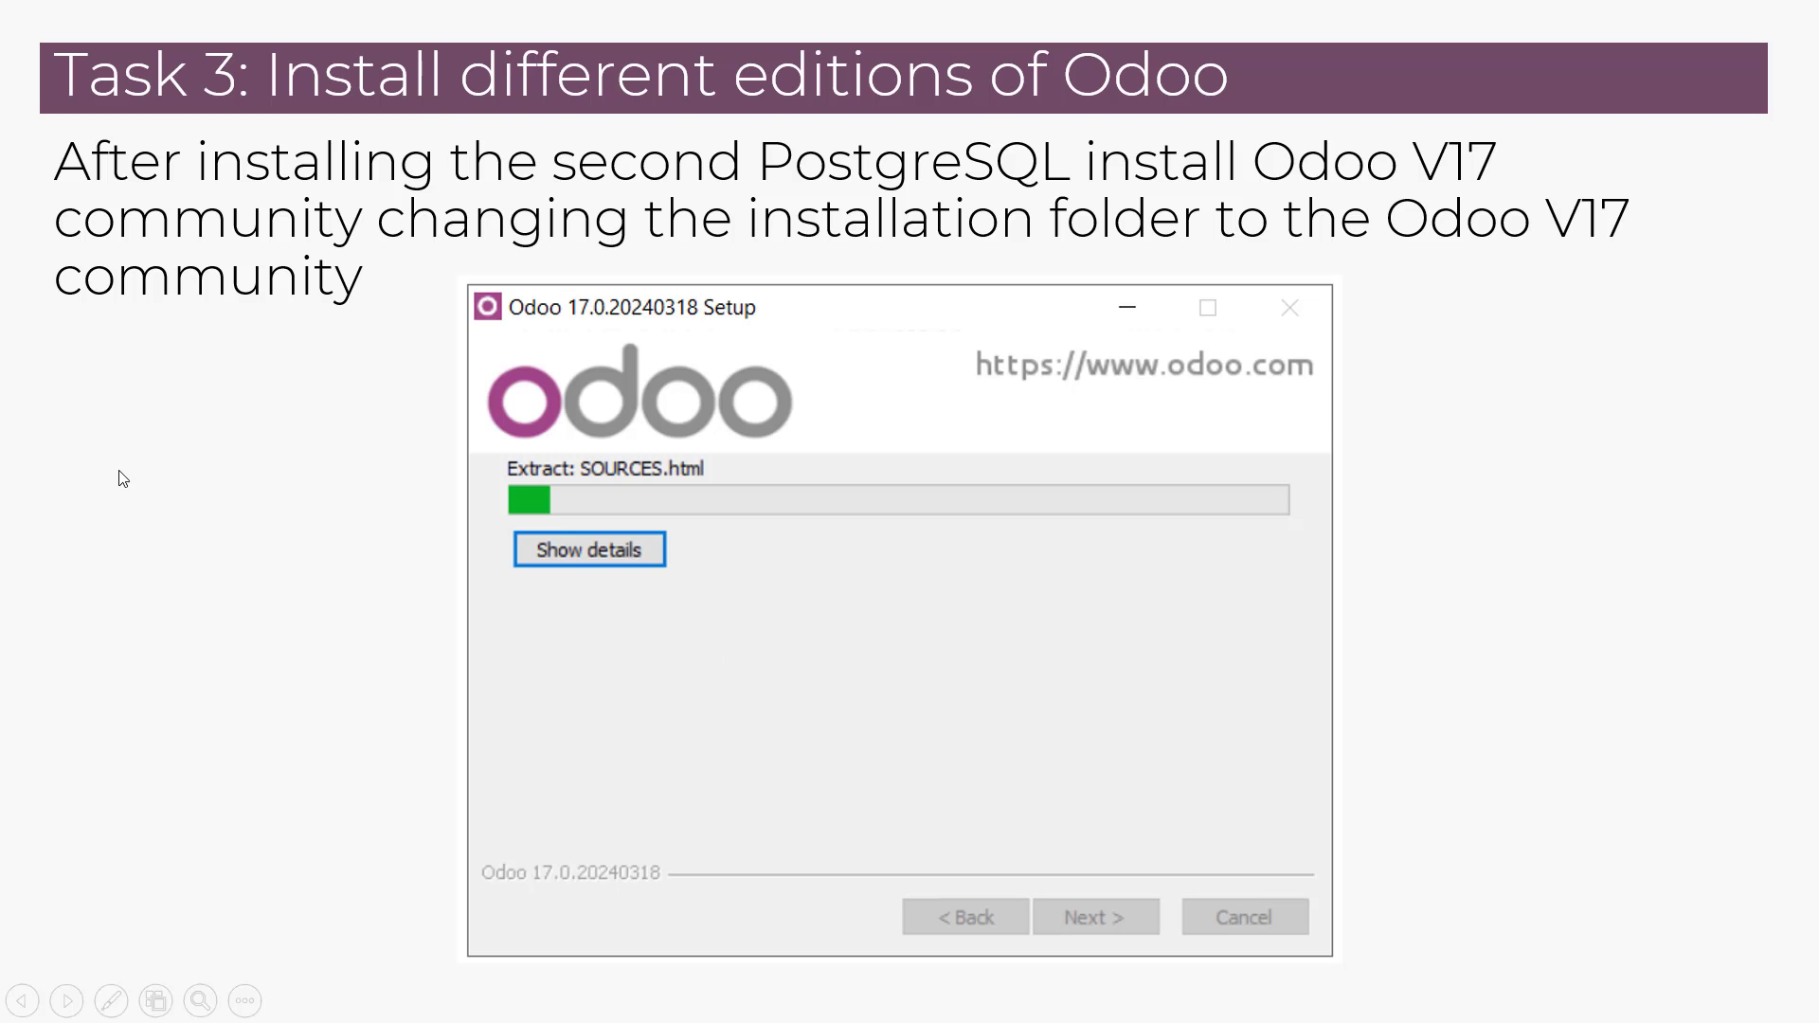
{"action": "left_click", "coordinate": [3, 542]}
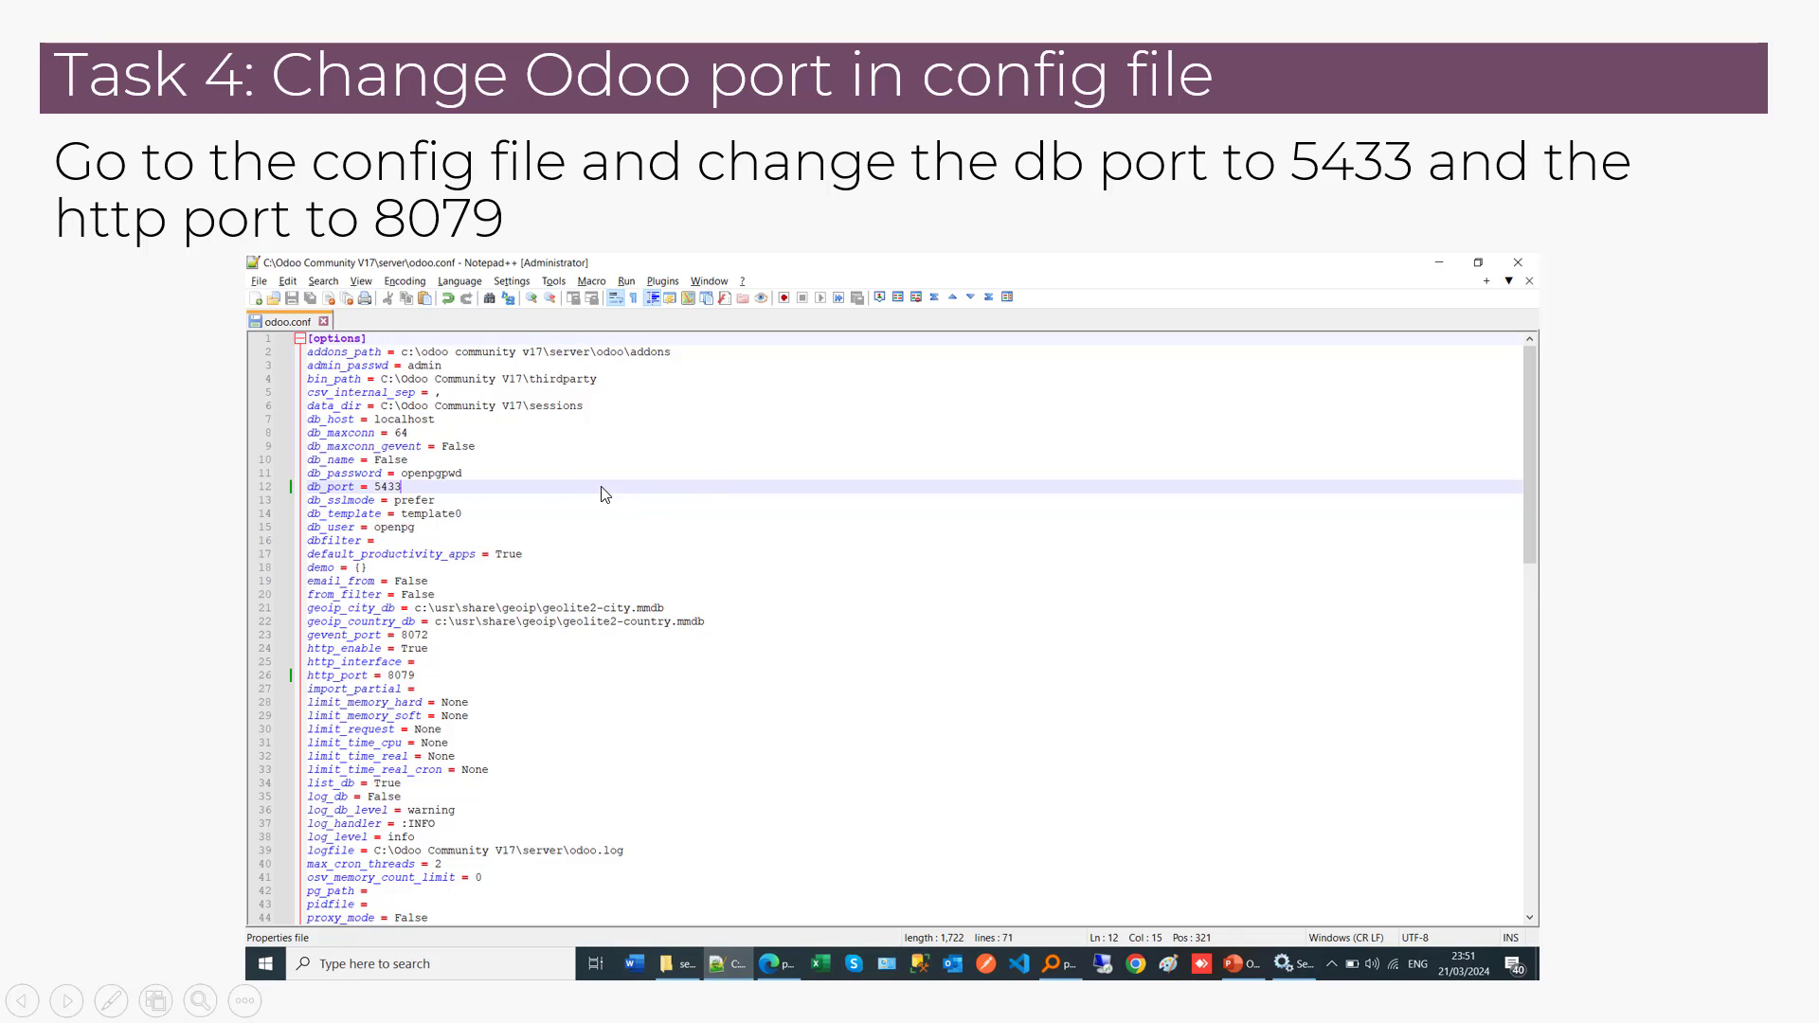
Step: Open the existing odoo.conf from the C:\Odoo ERP V17\server folder in Notepad++
{"action": "key", "text": "alt+Tab"}
{"action": "key", "text": "alt+Tab"}
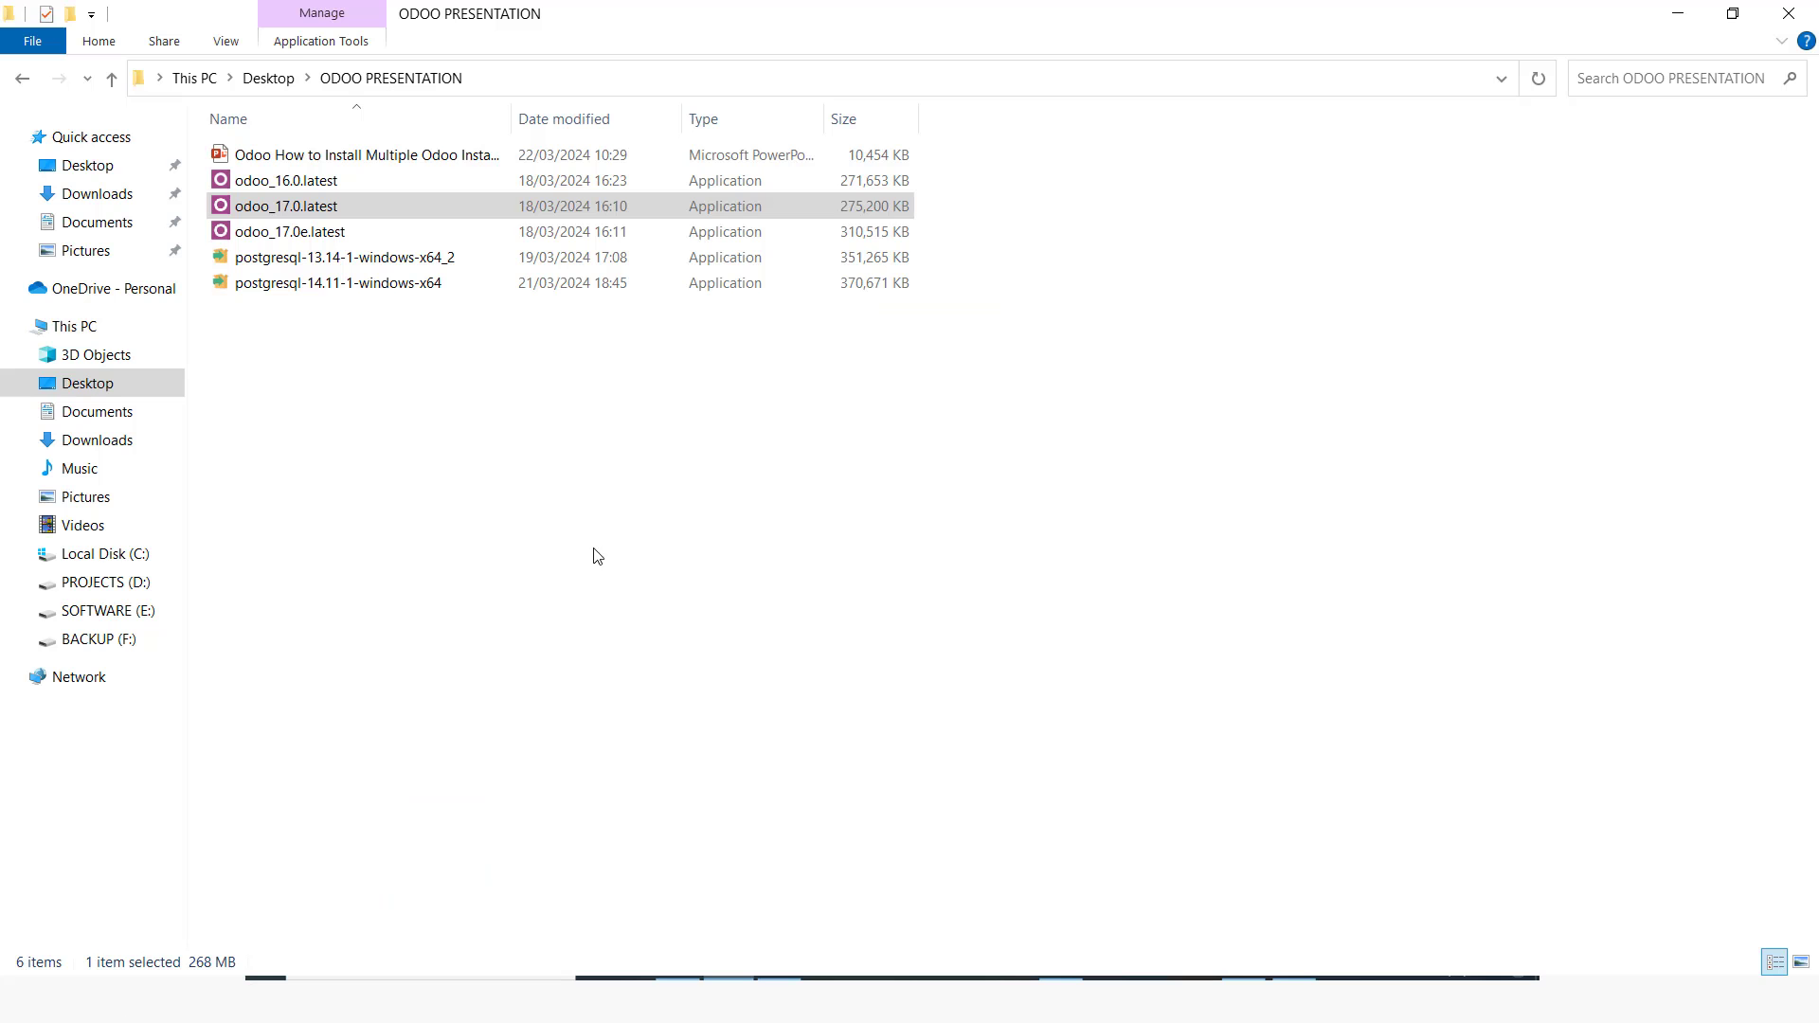
{"action": "left_click", "coordinate": [64, 557]}
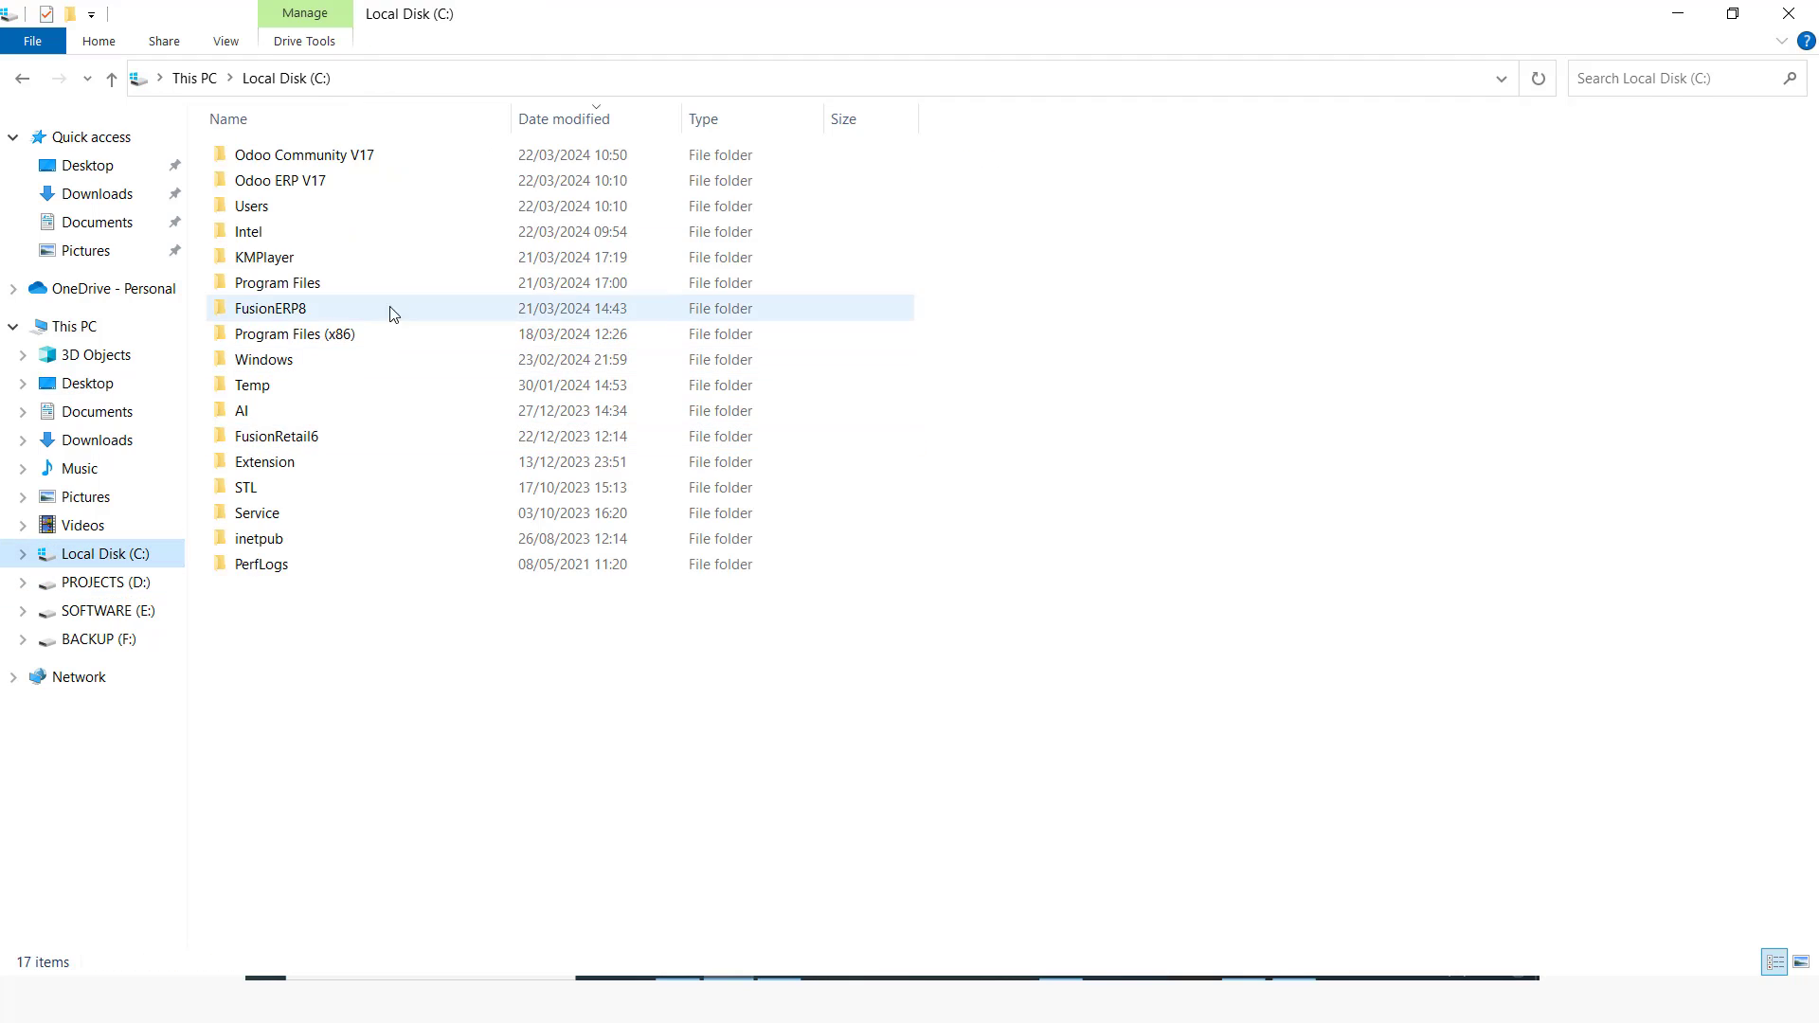
{"action": "left_click", "coordinate": [324, 188]}
{"action": "double_click", "coordinate": [324, 189]}
{"action": "double_click", "coordinate": [251, 234]}
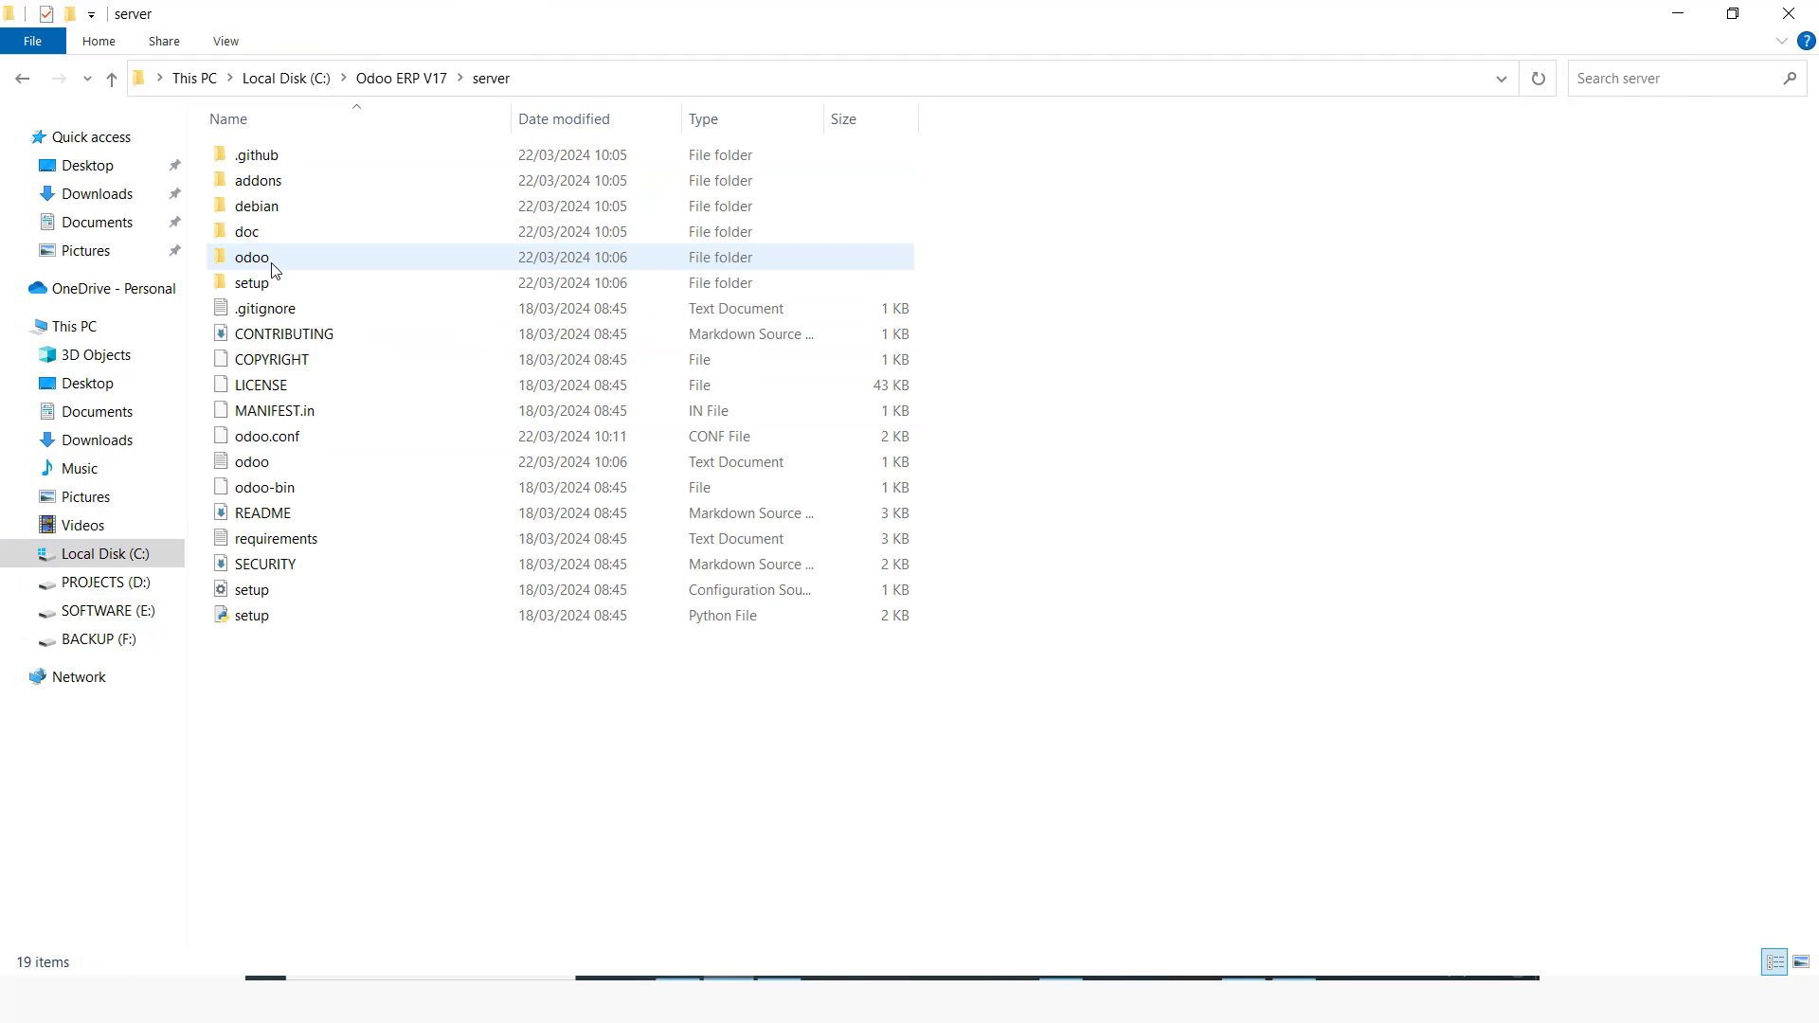
{"action": "right_click", "coordinate": [292, 439]}
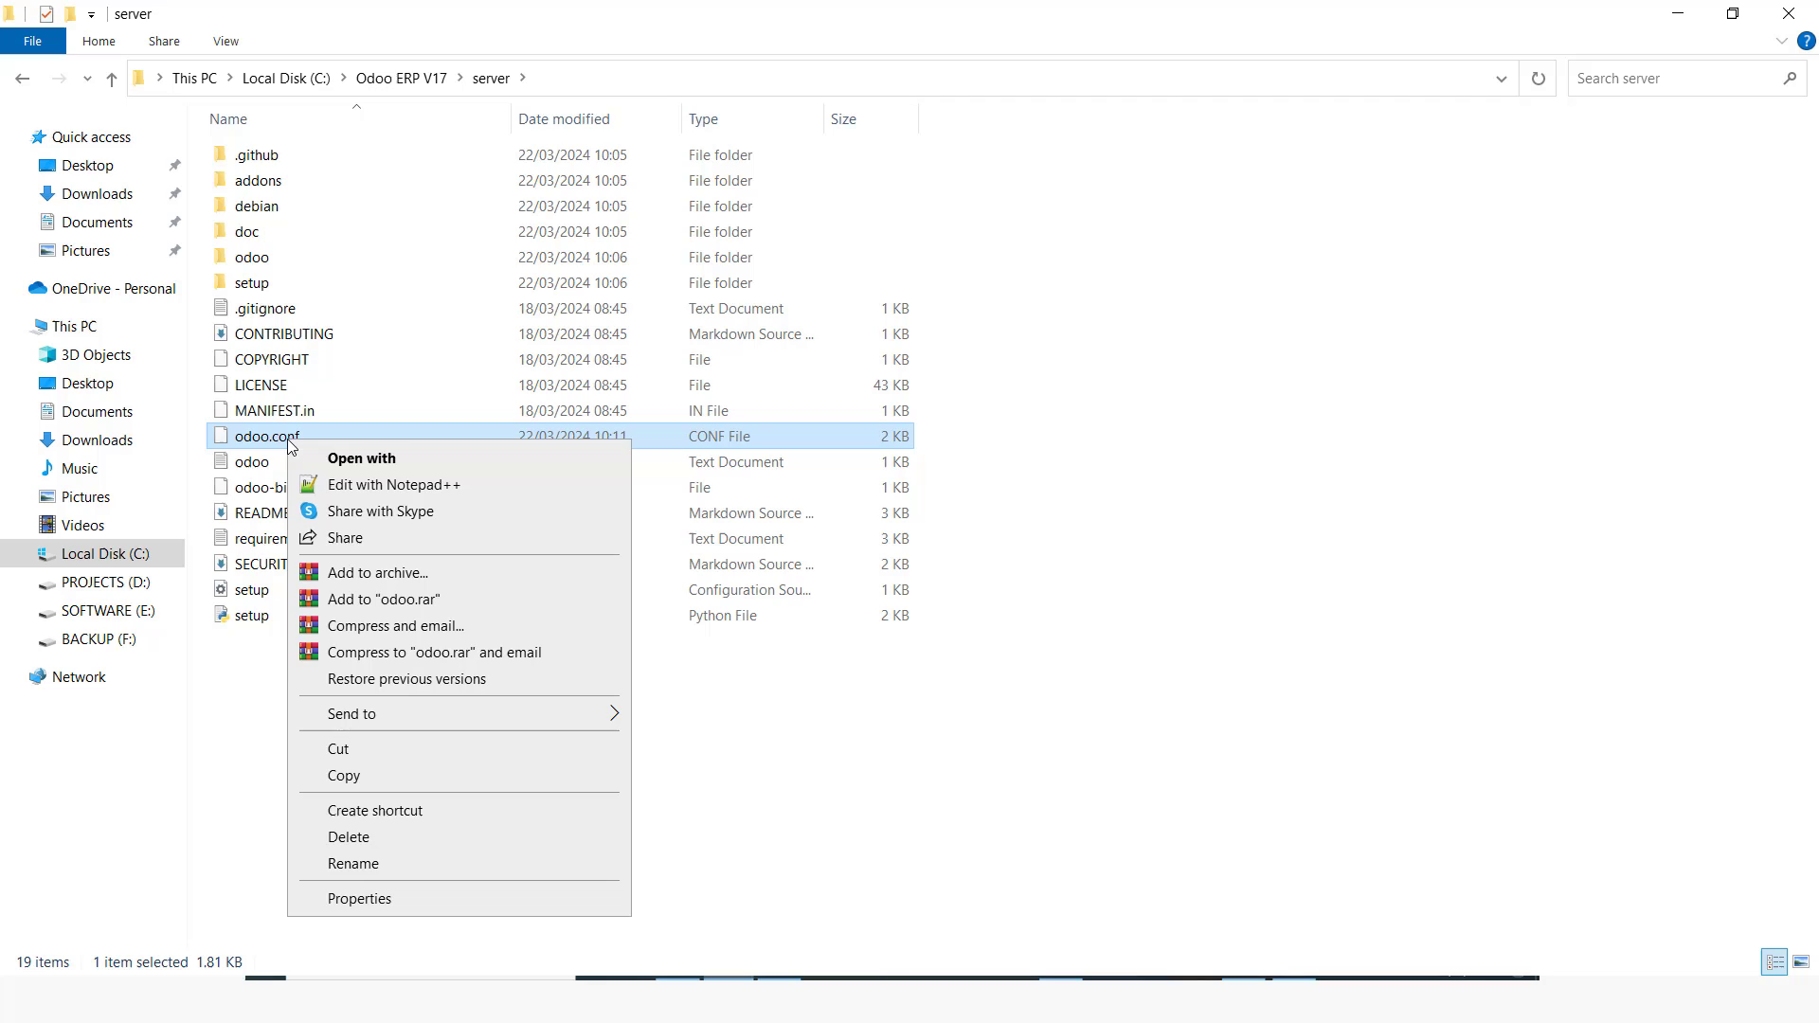
{"action": "left_click", "coordinate": [383, 492]}
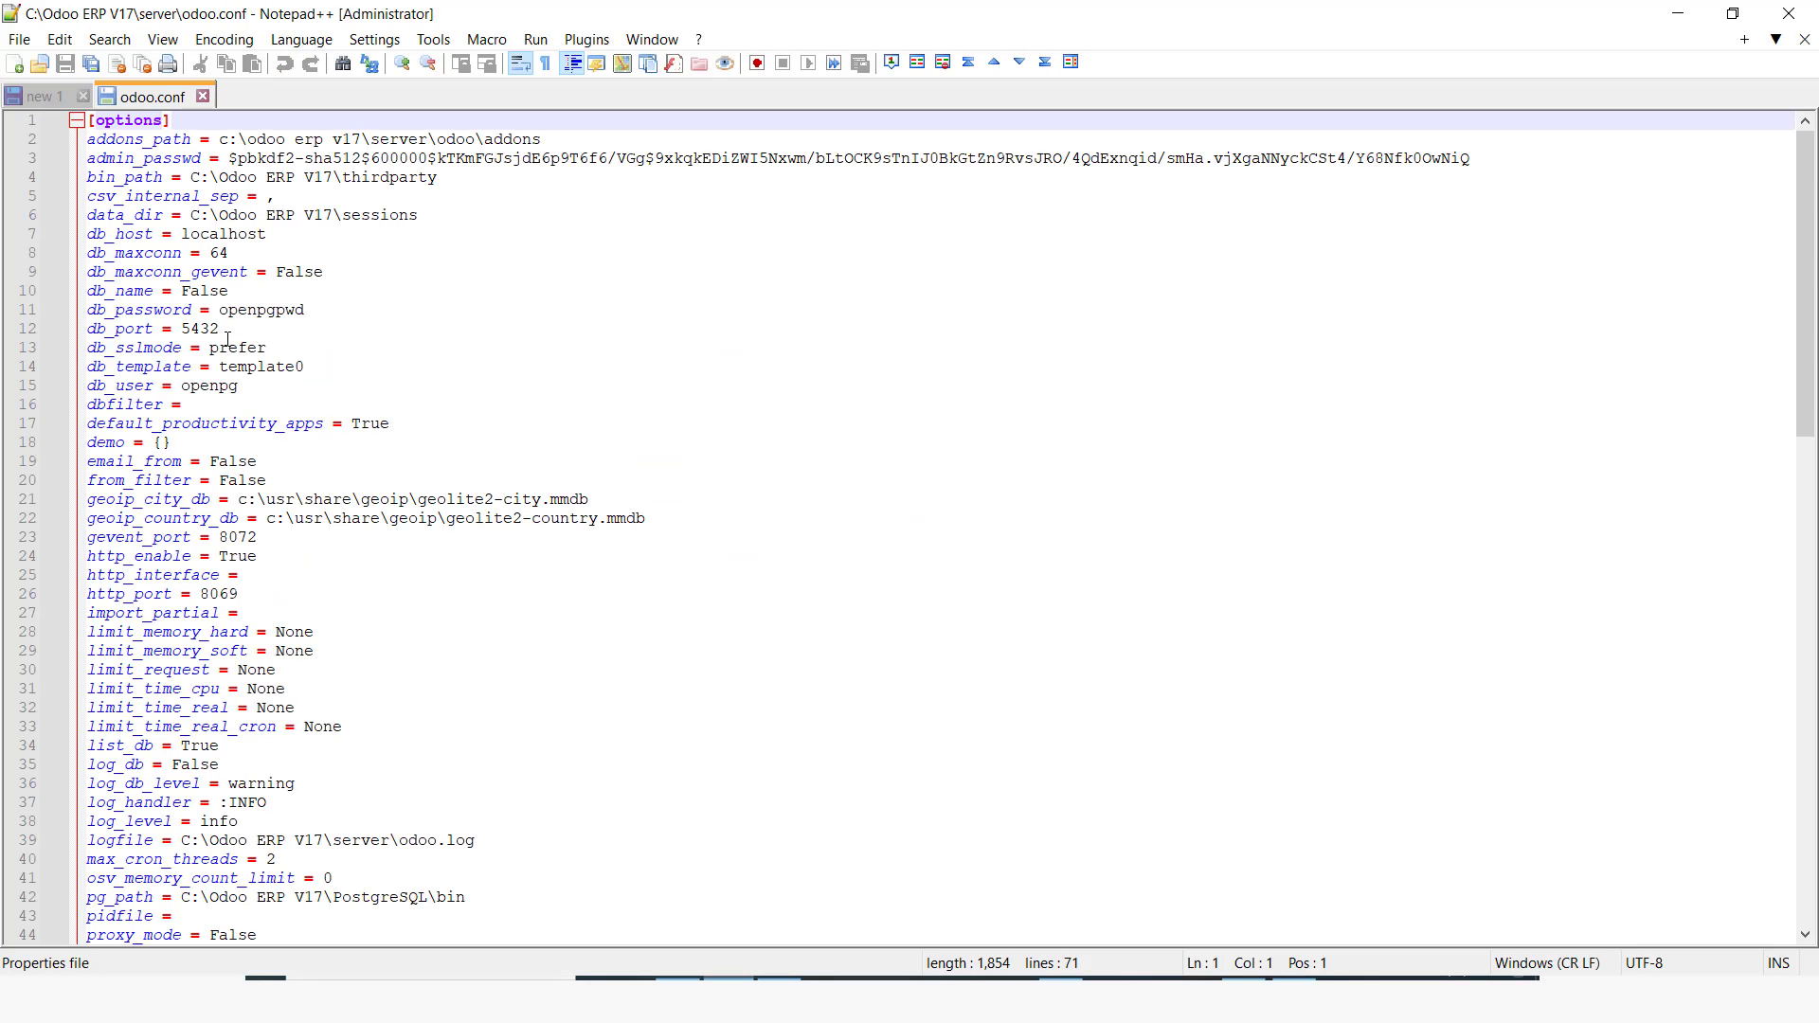
Step: Examine the db_port, http_port and pg_path settings in the existing Odoo configuration file
{"action": "left_click_drag", "start_coordinate": [224, 331], "coordinate": [181, 330]}
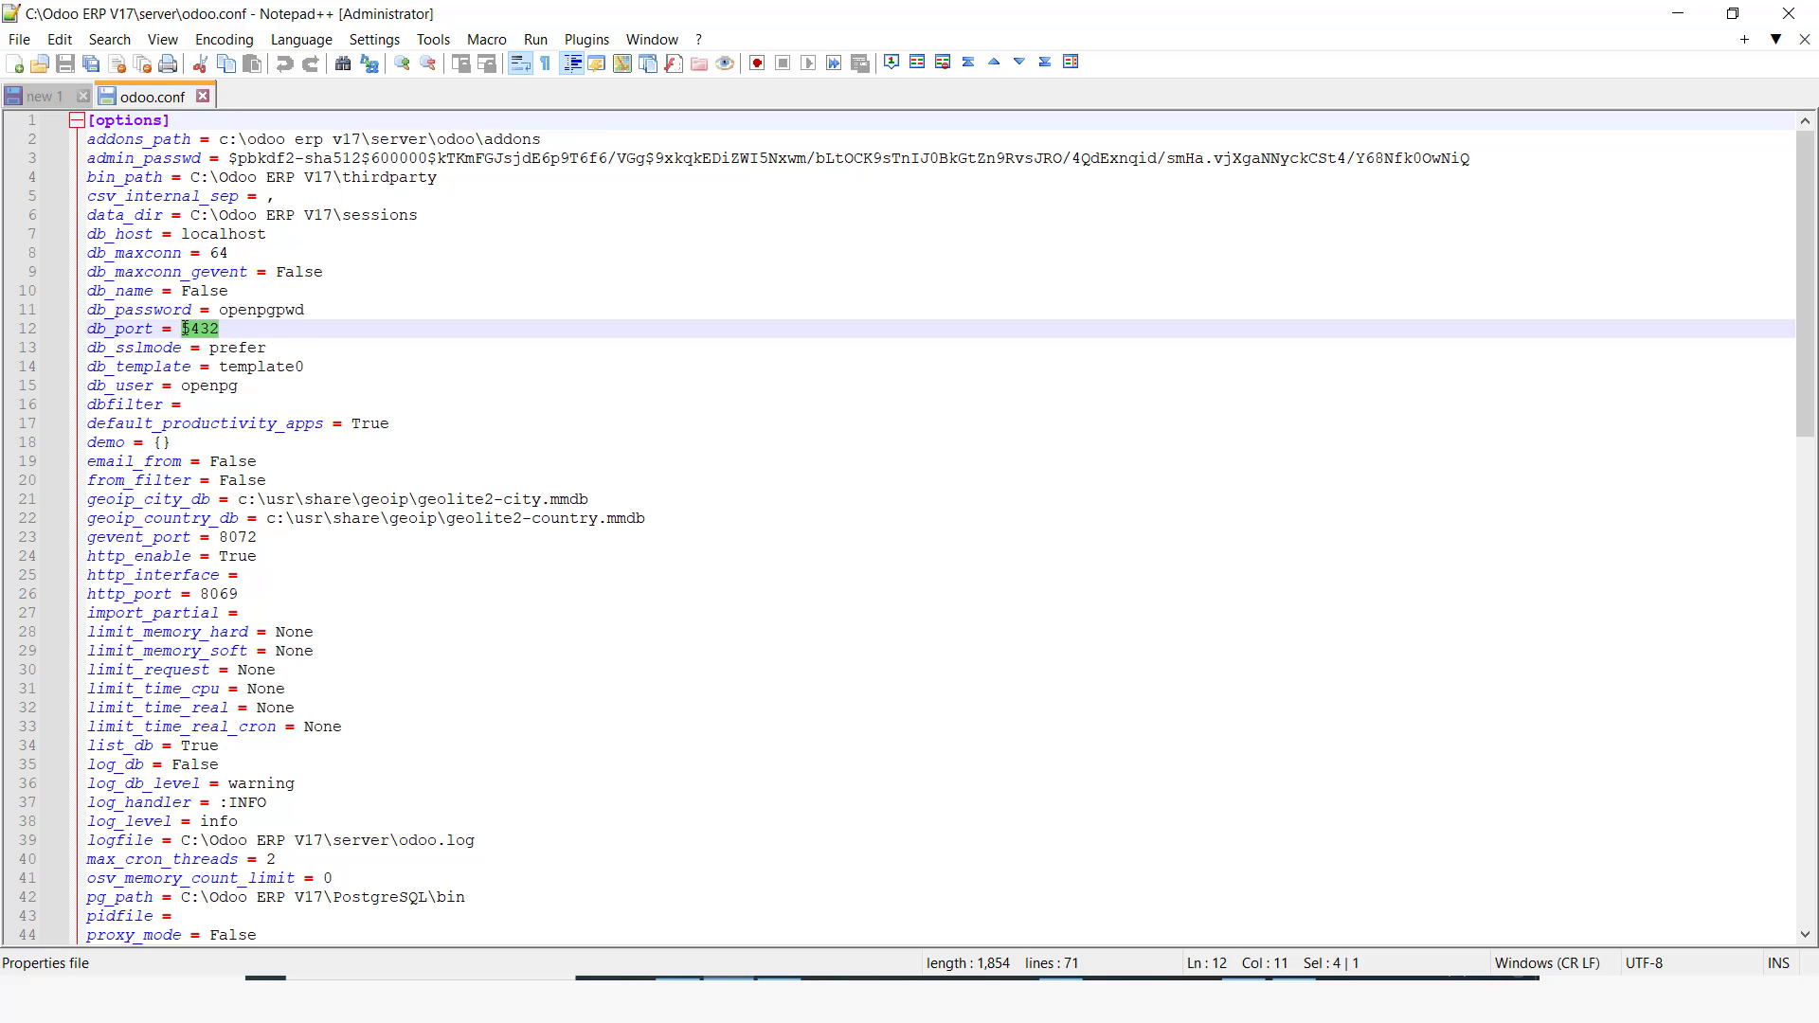
{"action": "scroll", "coordinate": [368, 502], "scroll_direction": "down", "scroll_amount": 2}
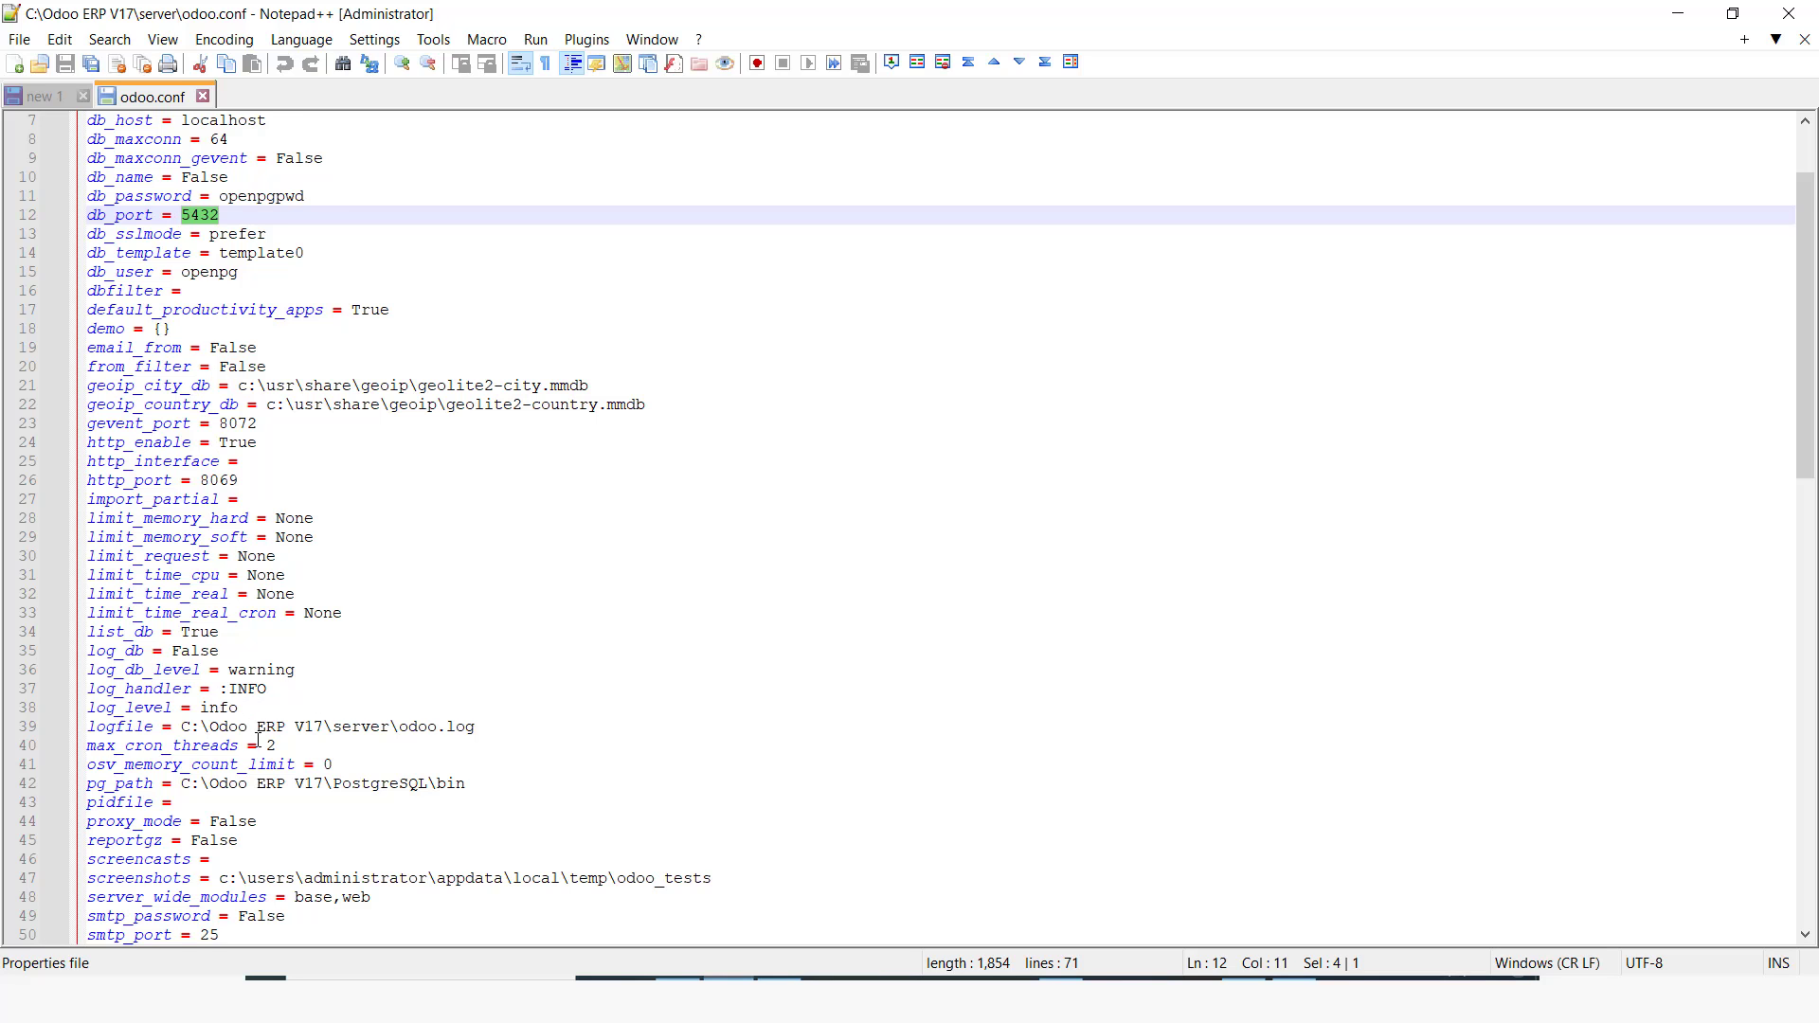
{"action": "scroll", "coordinate": [258, 740], "scroll_direction": "down", "scroll_amount": 2}
{"action": "scroll", "coordinate": [221, 606], "scroll_direction": "up", "scroll_amount": 3}
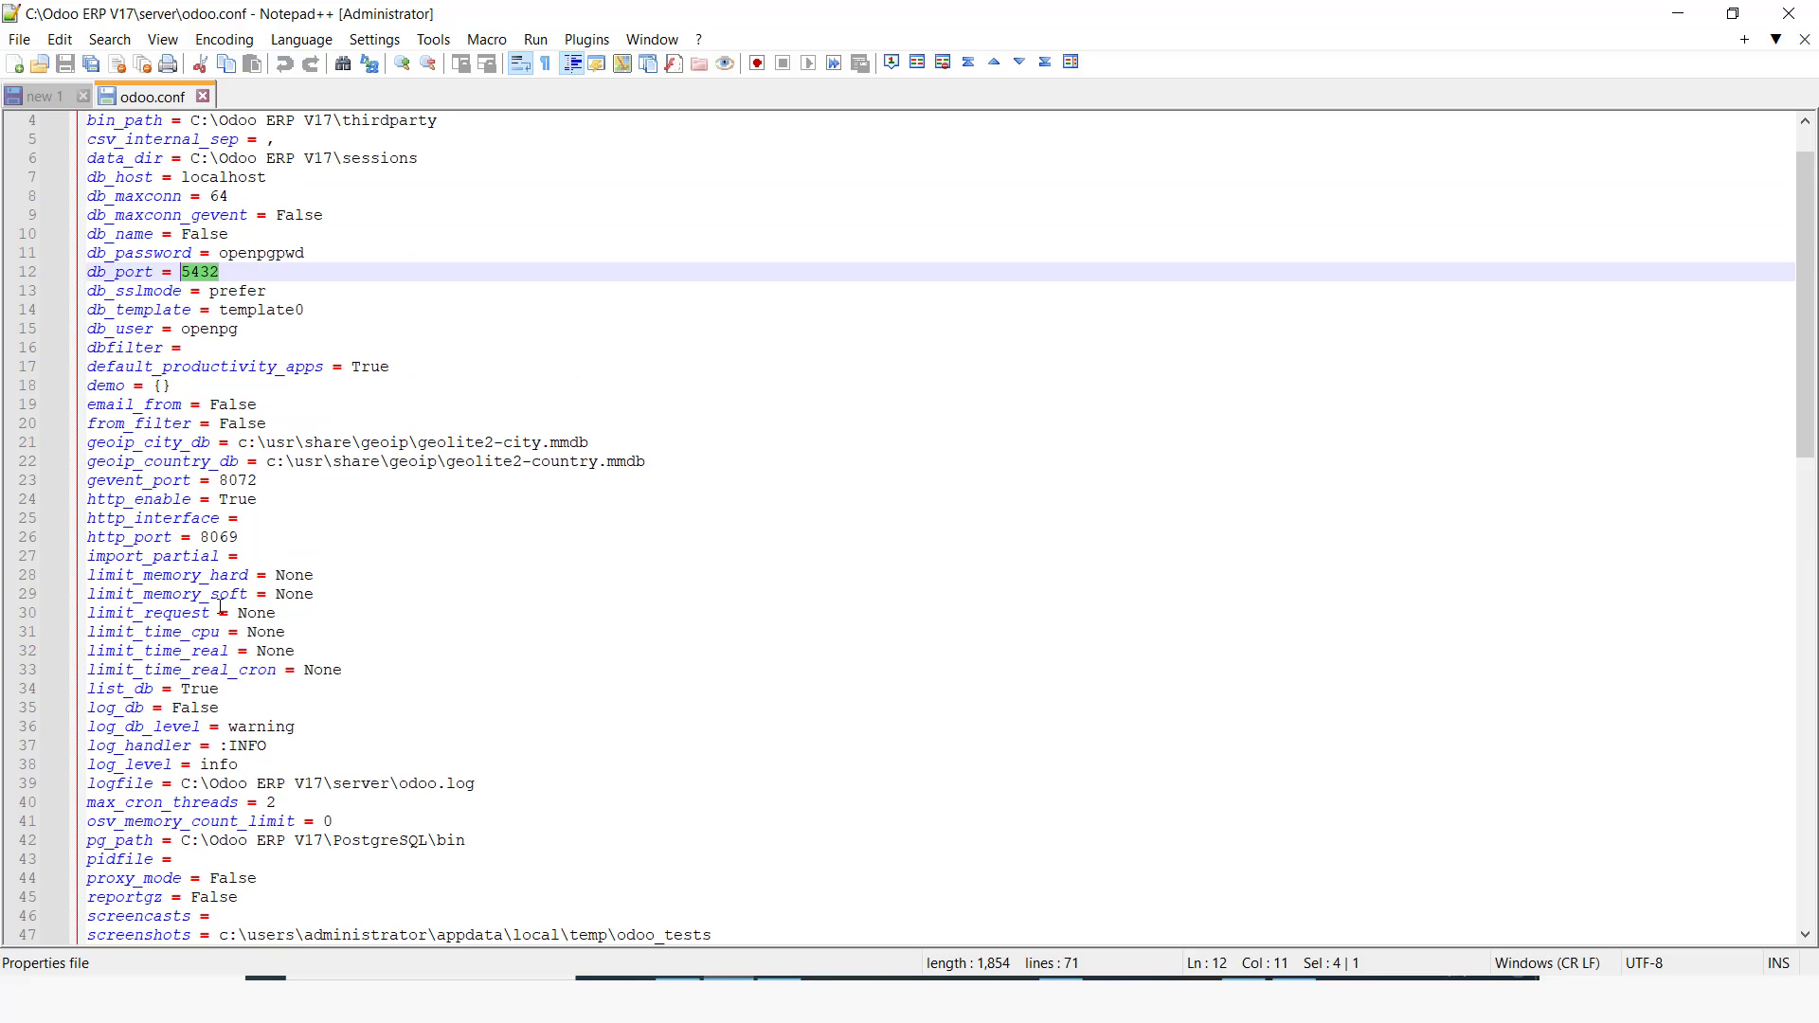
{"action": "left_click", "coordinate": [252, 537]}
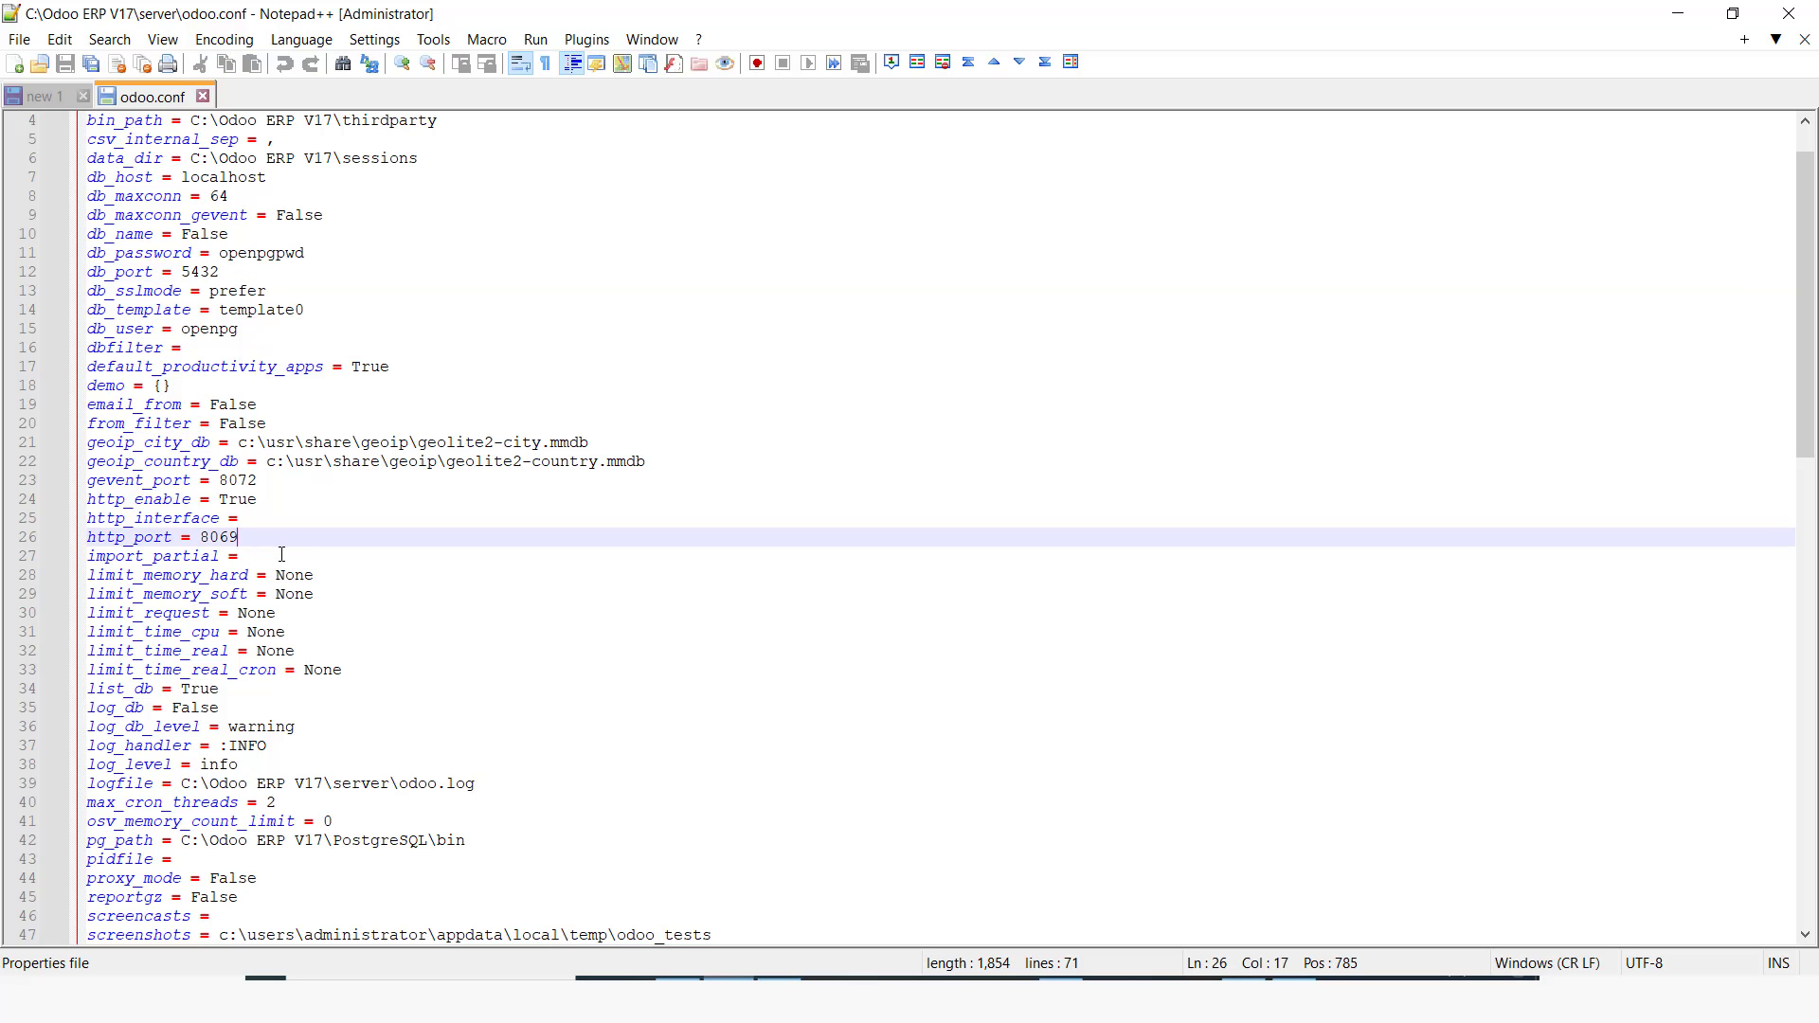
{"action": "scroll", "coordinate": [291, 530], "scroll_direction": "down", "scroll_amount": 2}
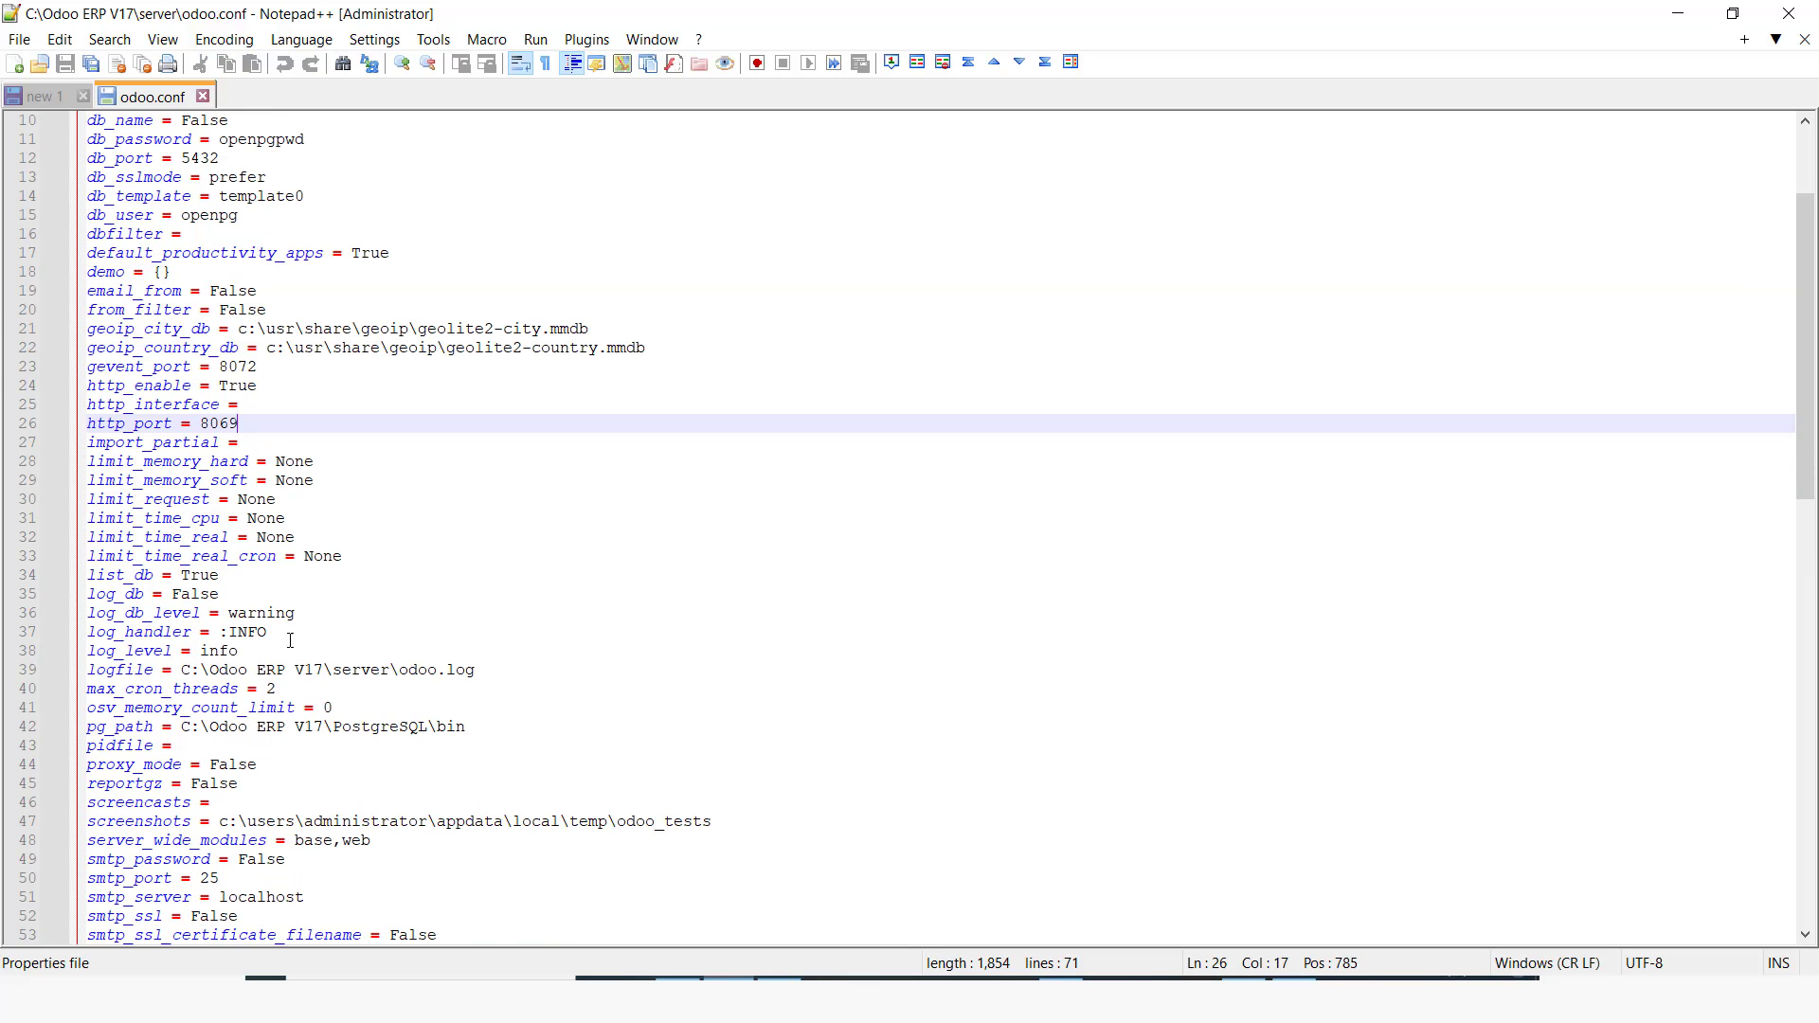
{"action": "scroll", "coordinate": [275, 741], "scroll_direction": "down", "scroll_amount": 1}
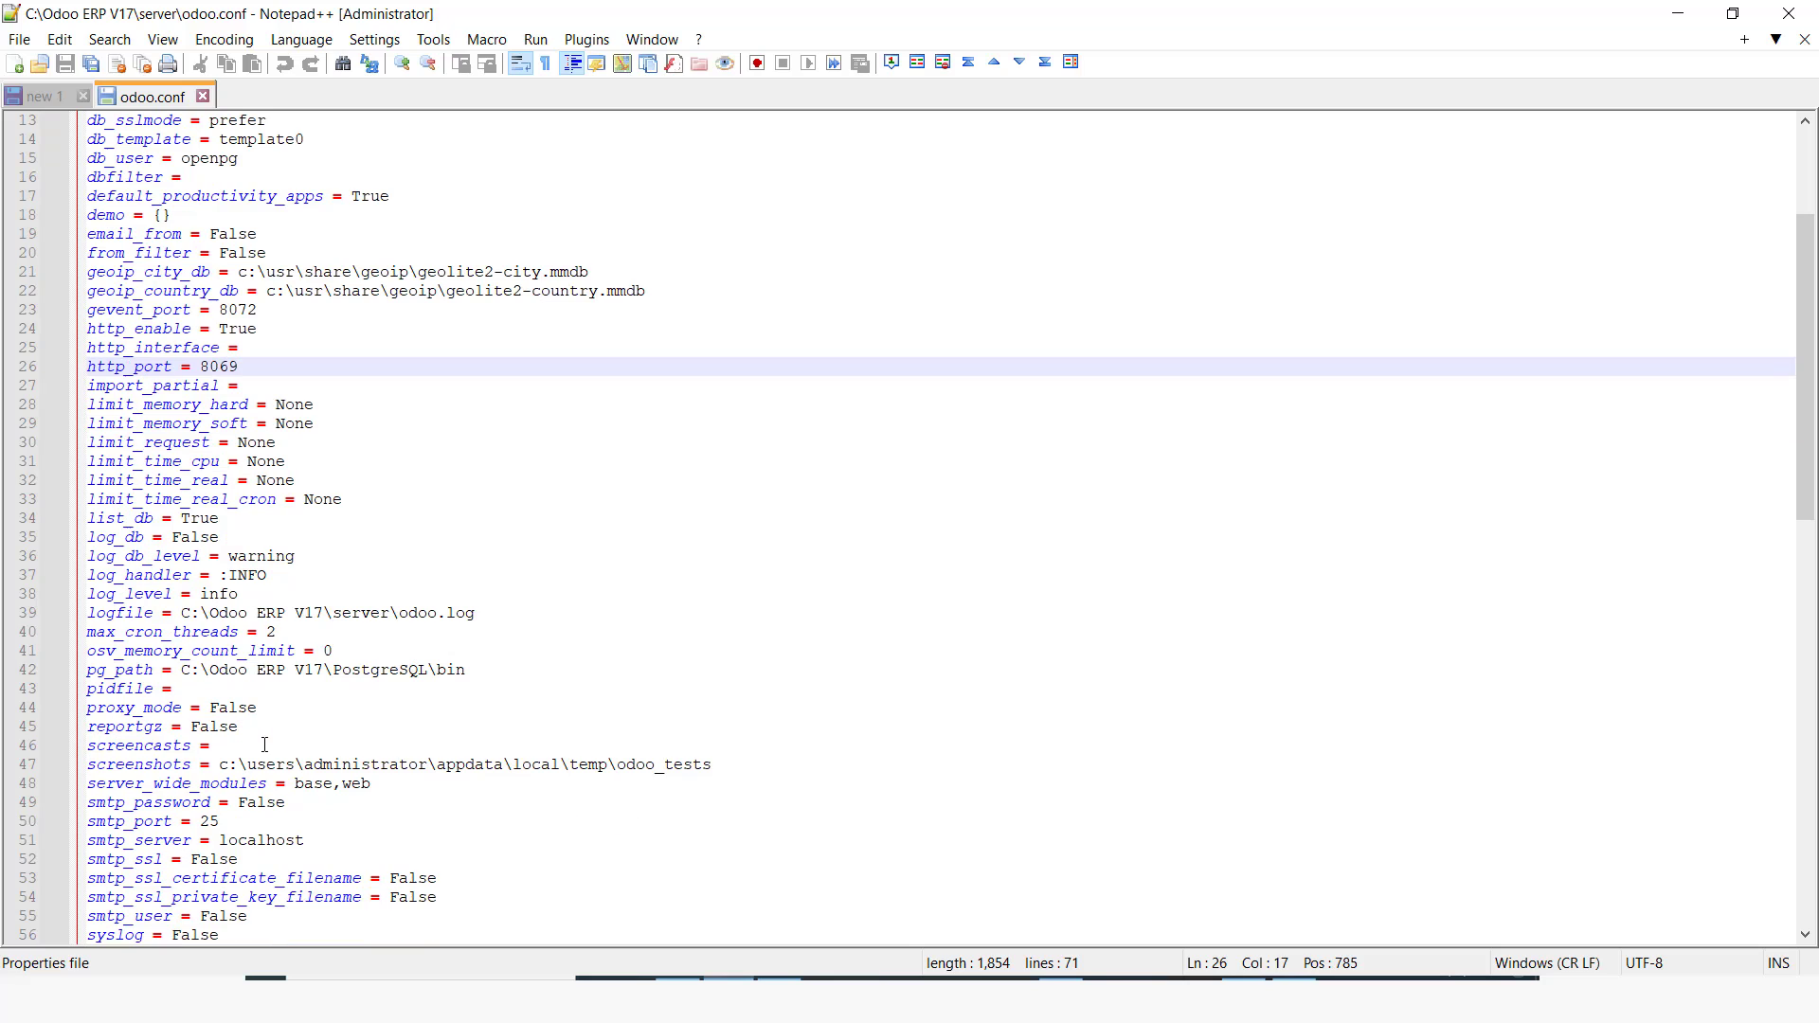
{"action": "left_click", "coordinate": [479, 670]}
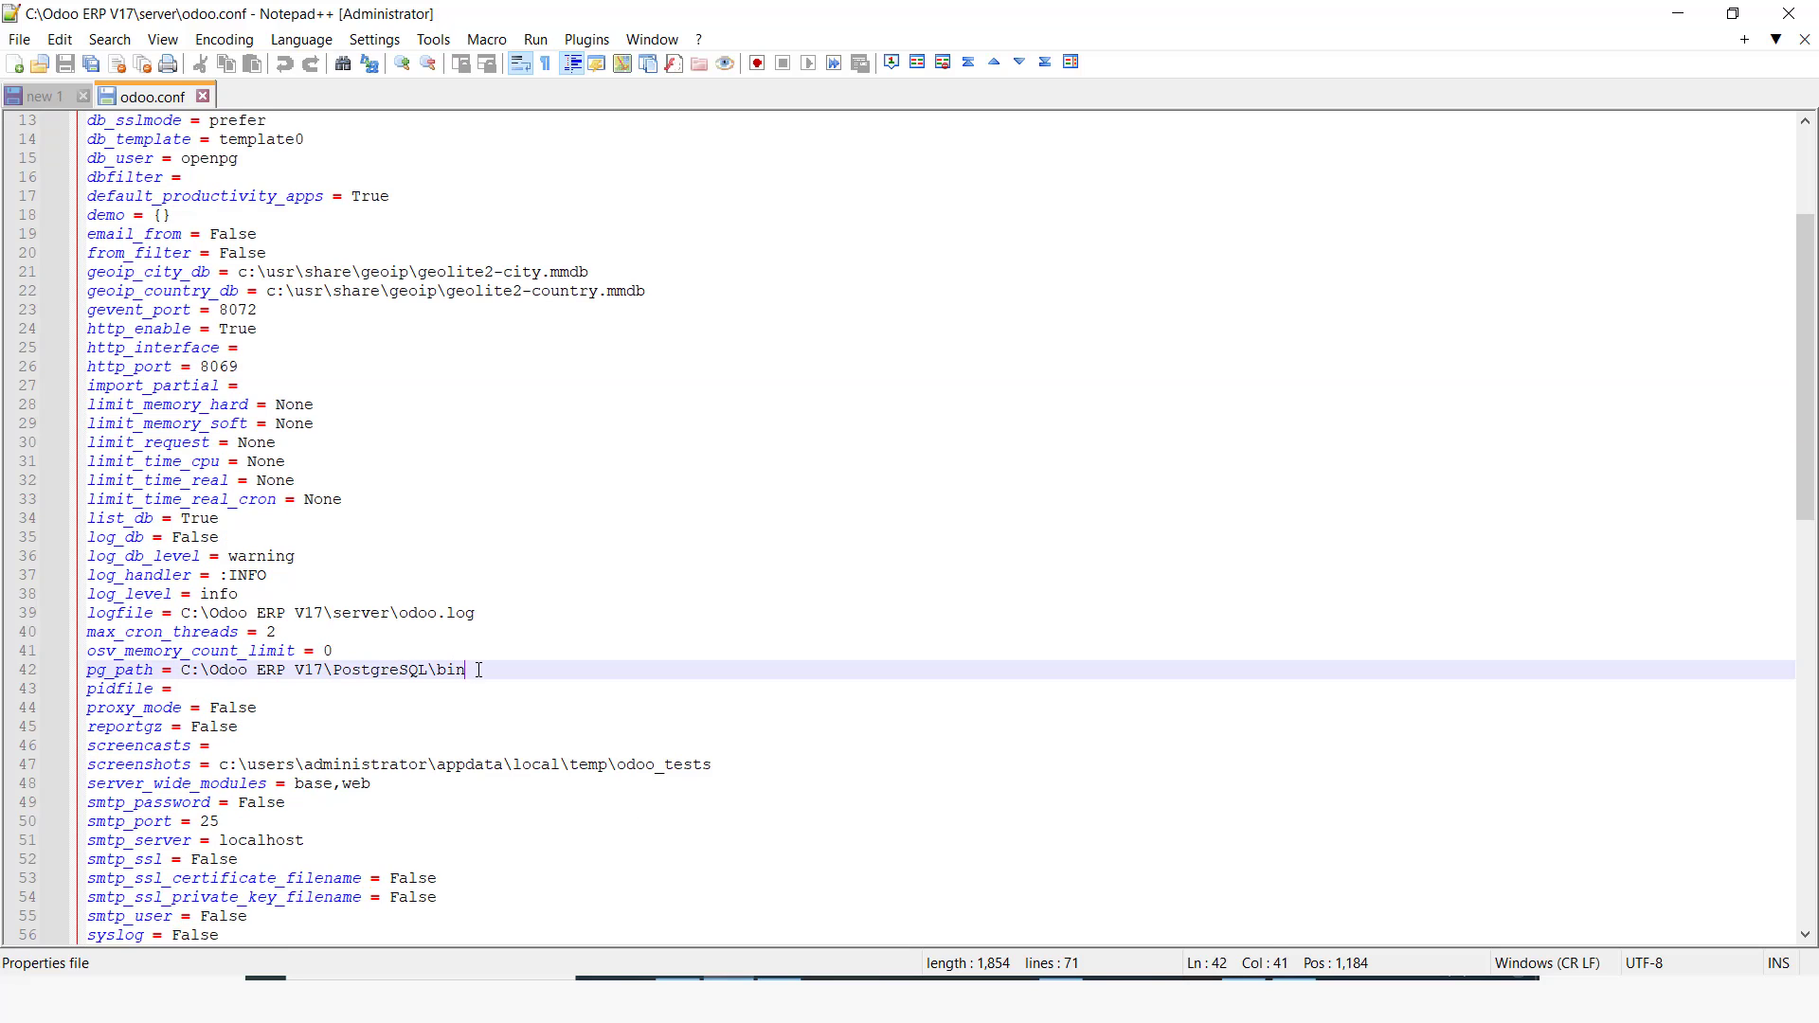
{"action": "key", "text": "alt+Tab"}
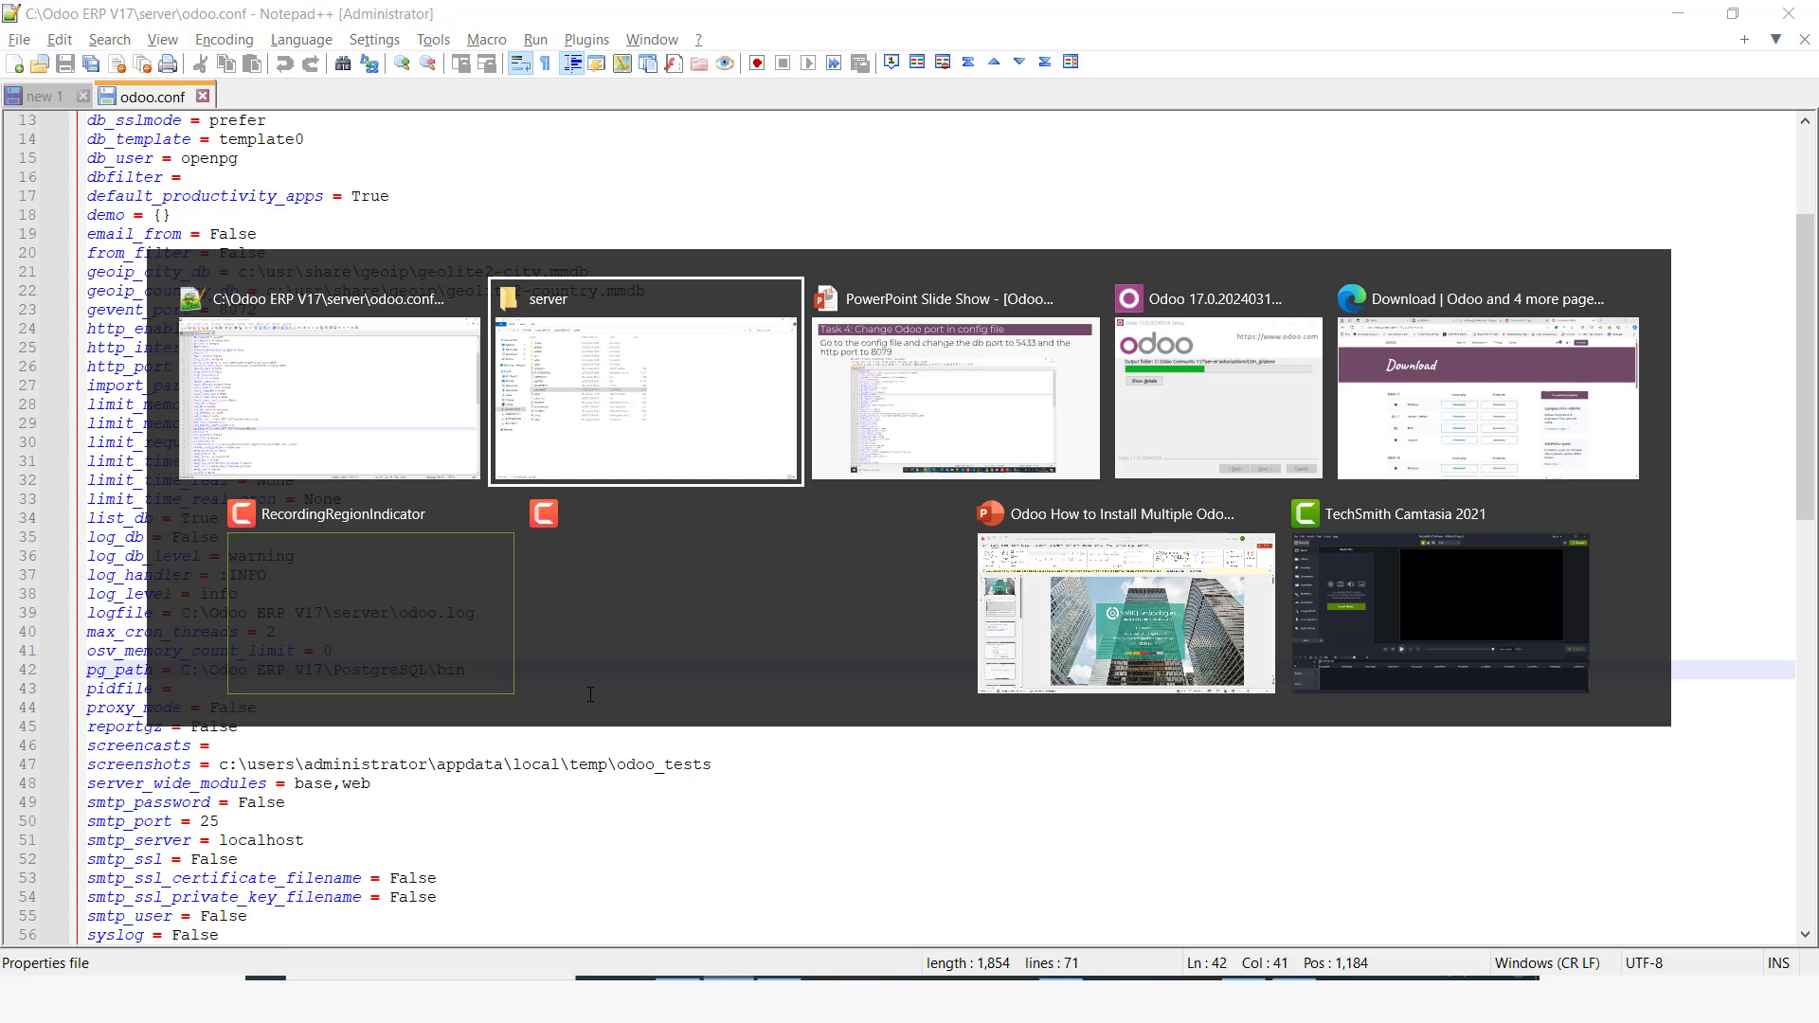
{"action": "key", "text": "alt+Tab"}
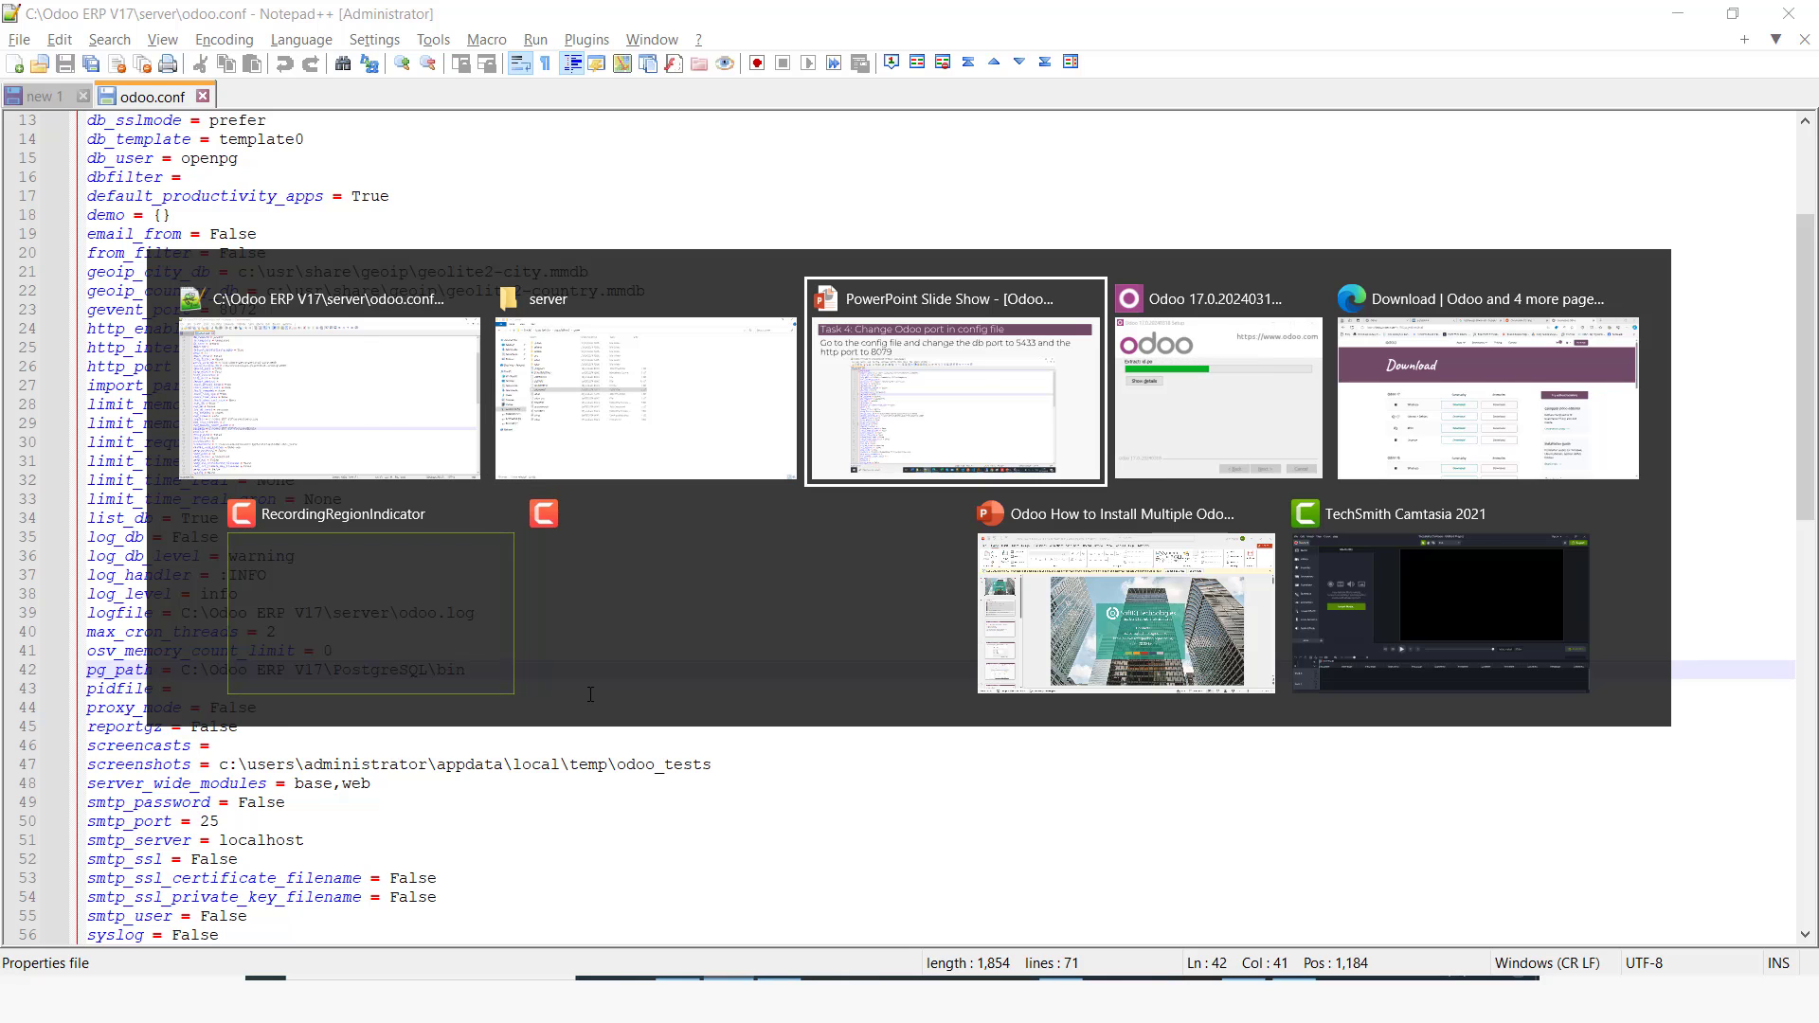
{"action": "key", "text": "alt+Tab"}
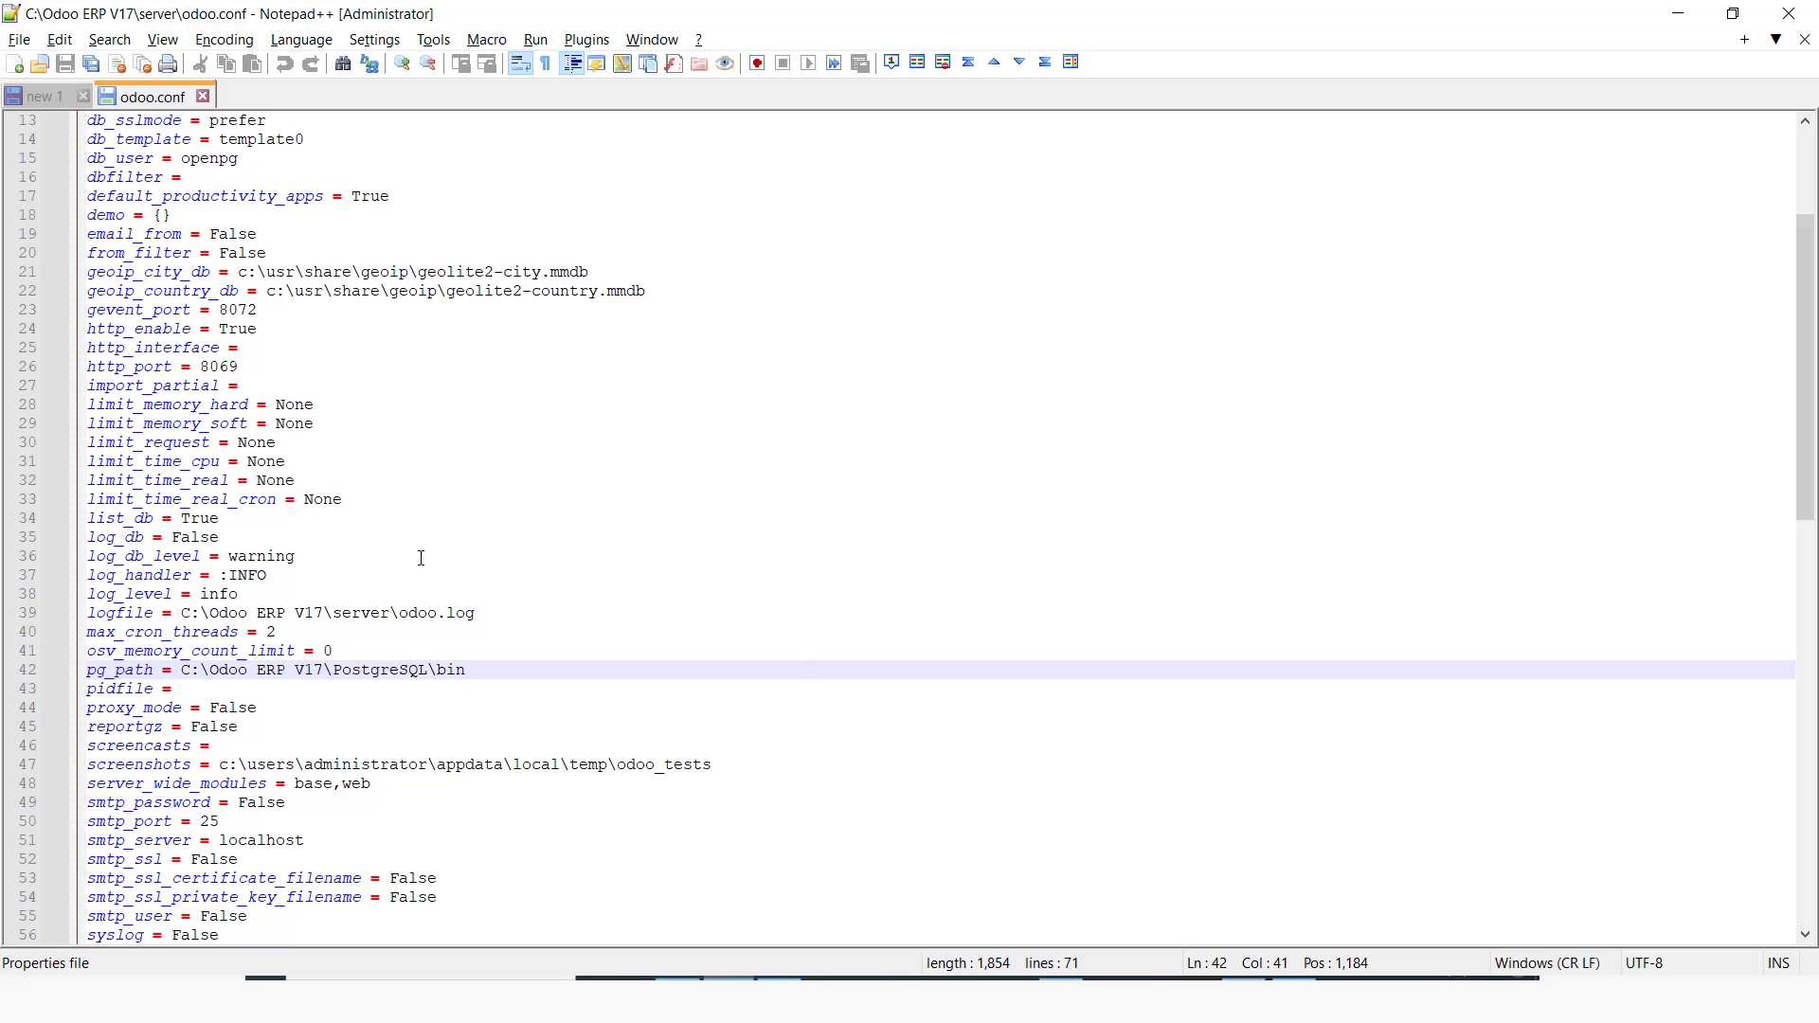
{"action": "key", "text": "alt+Tab"}
Step: Open the Windows Services console via services.msc
{"action": "key", "text": "super+r"}
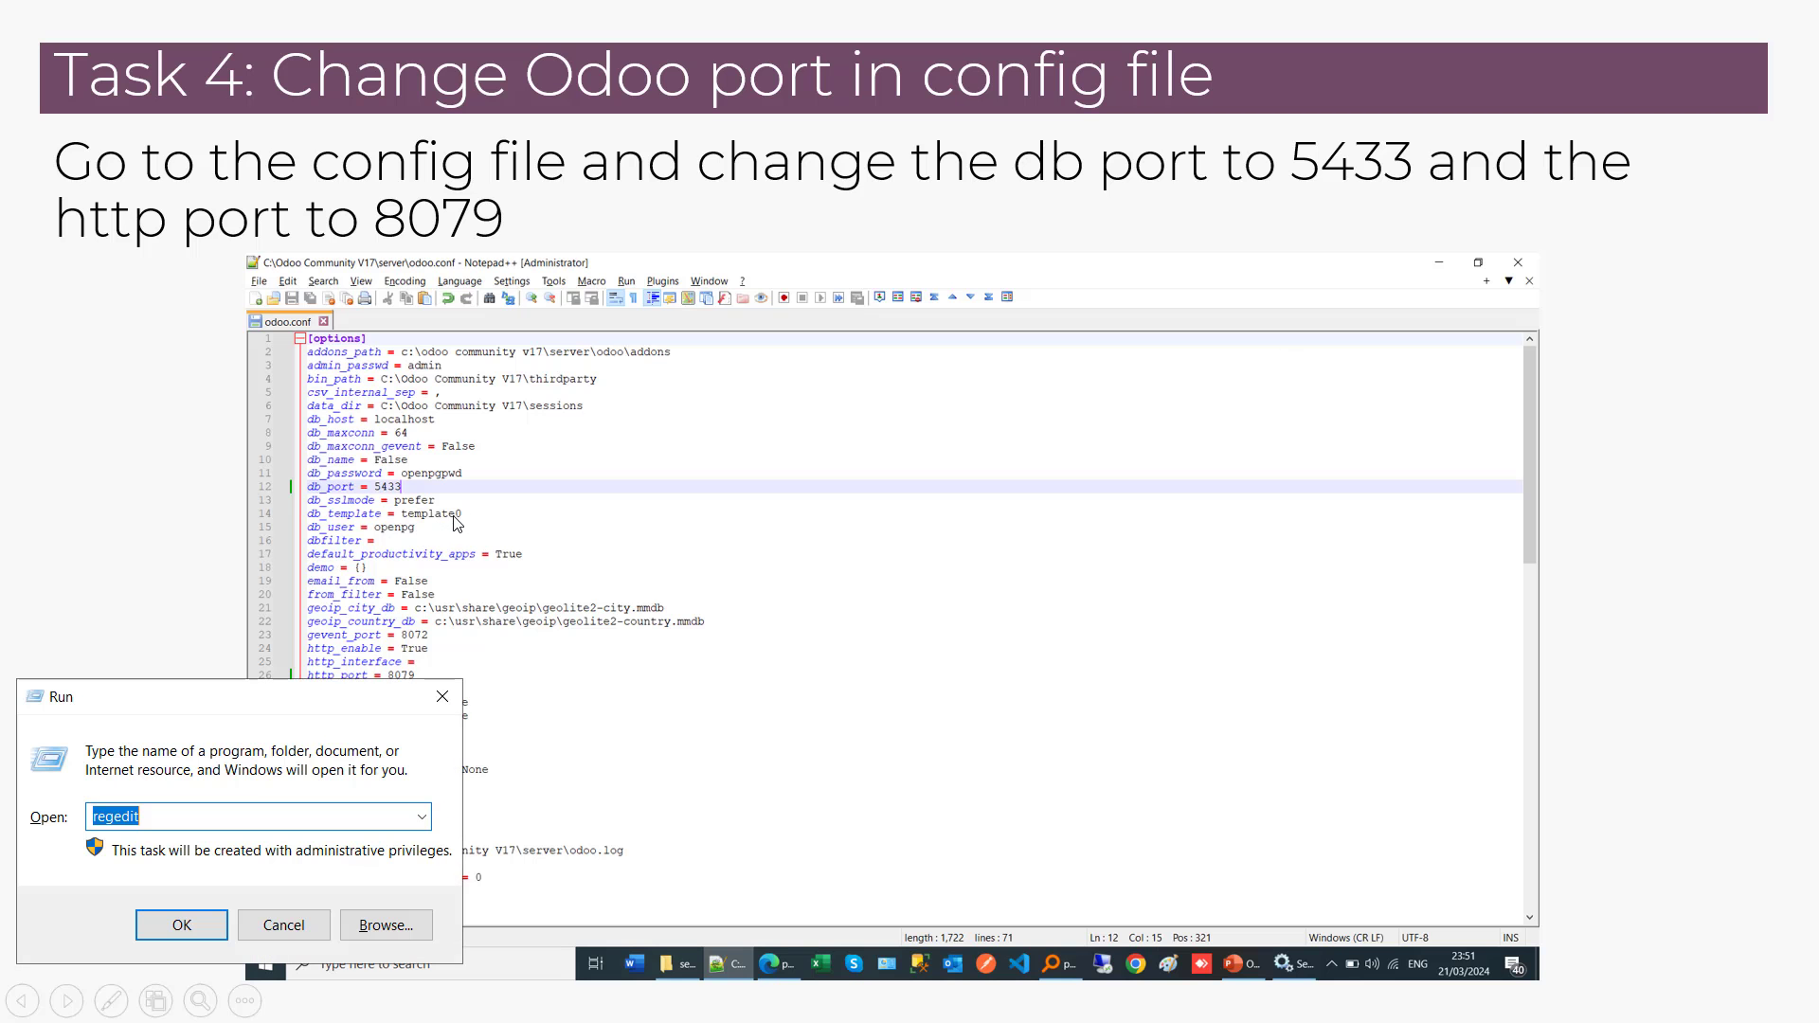
{"action": "type", "text": "ser"}
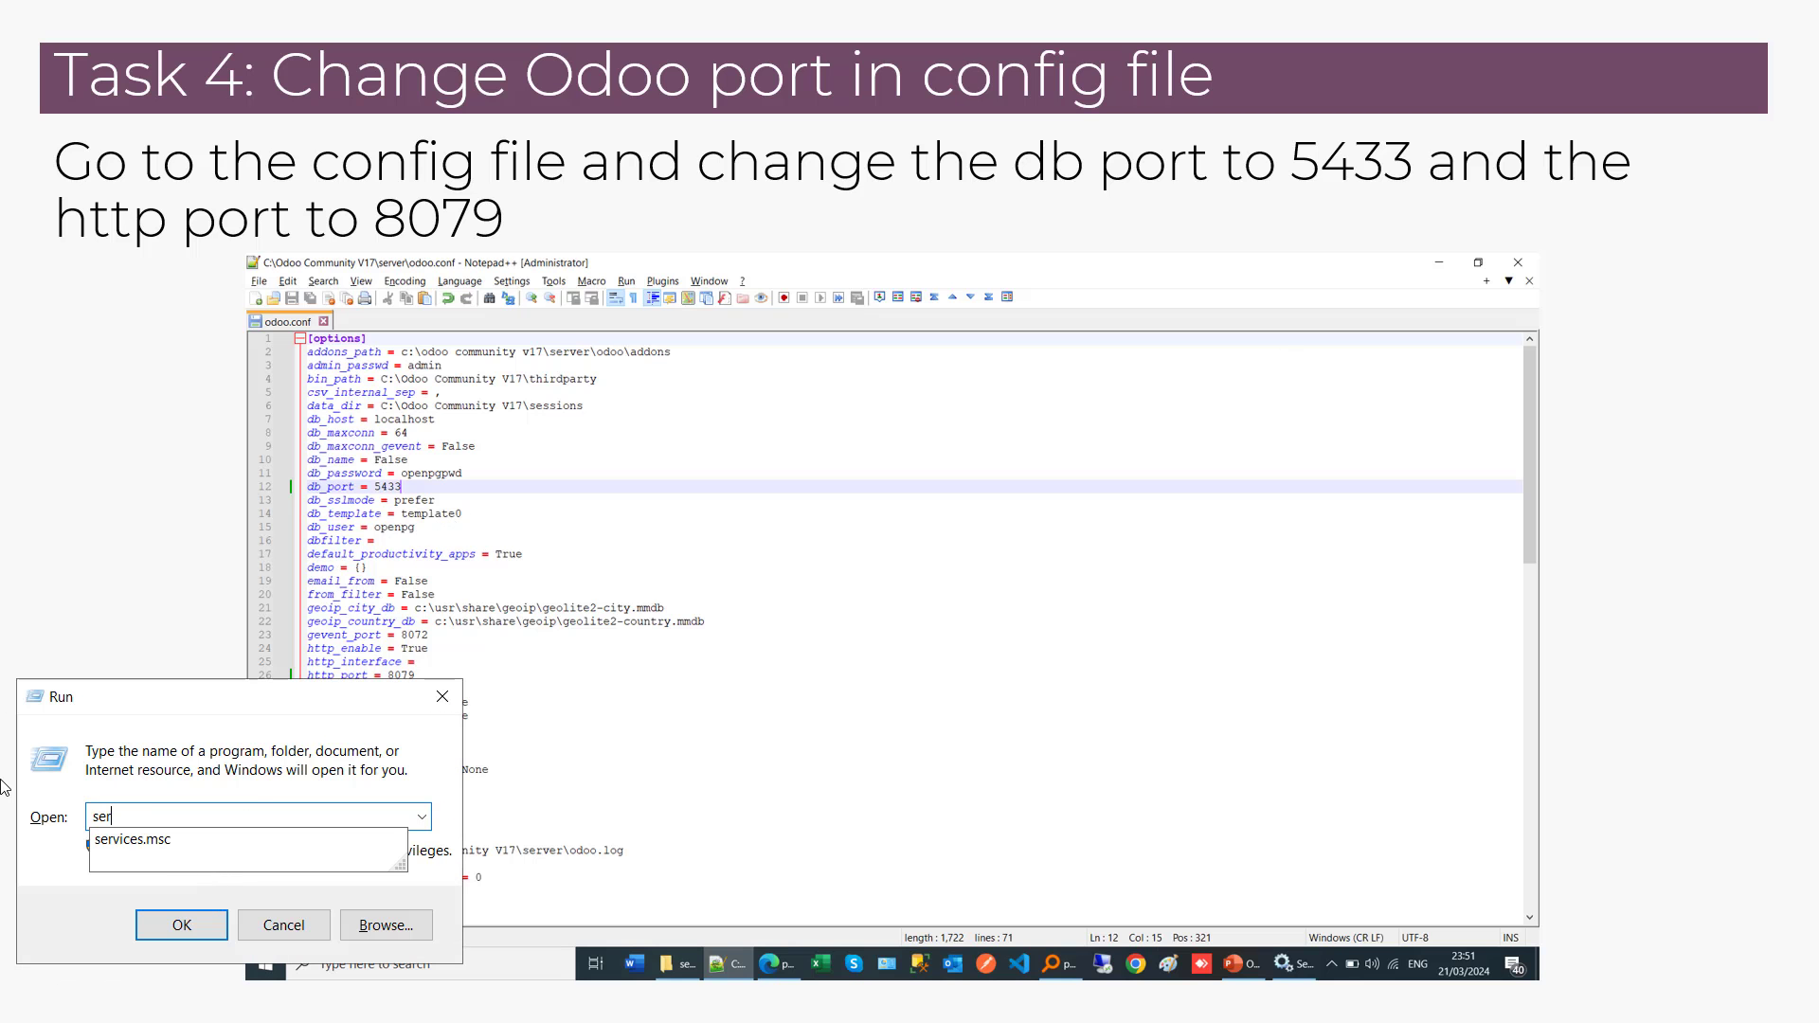
{"action": "key", "text": "Down"}
{"action": "key", "text": "Return"}
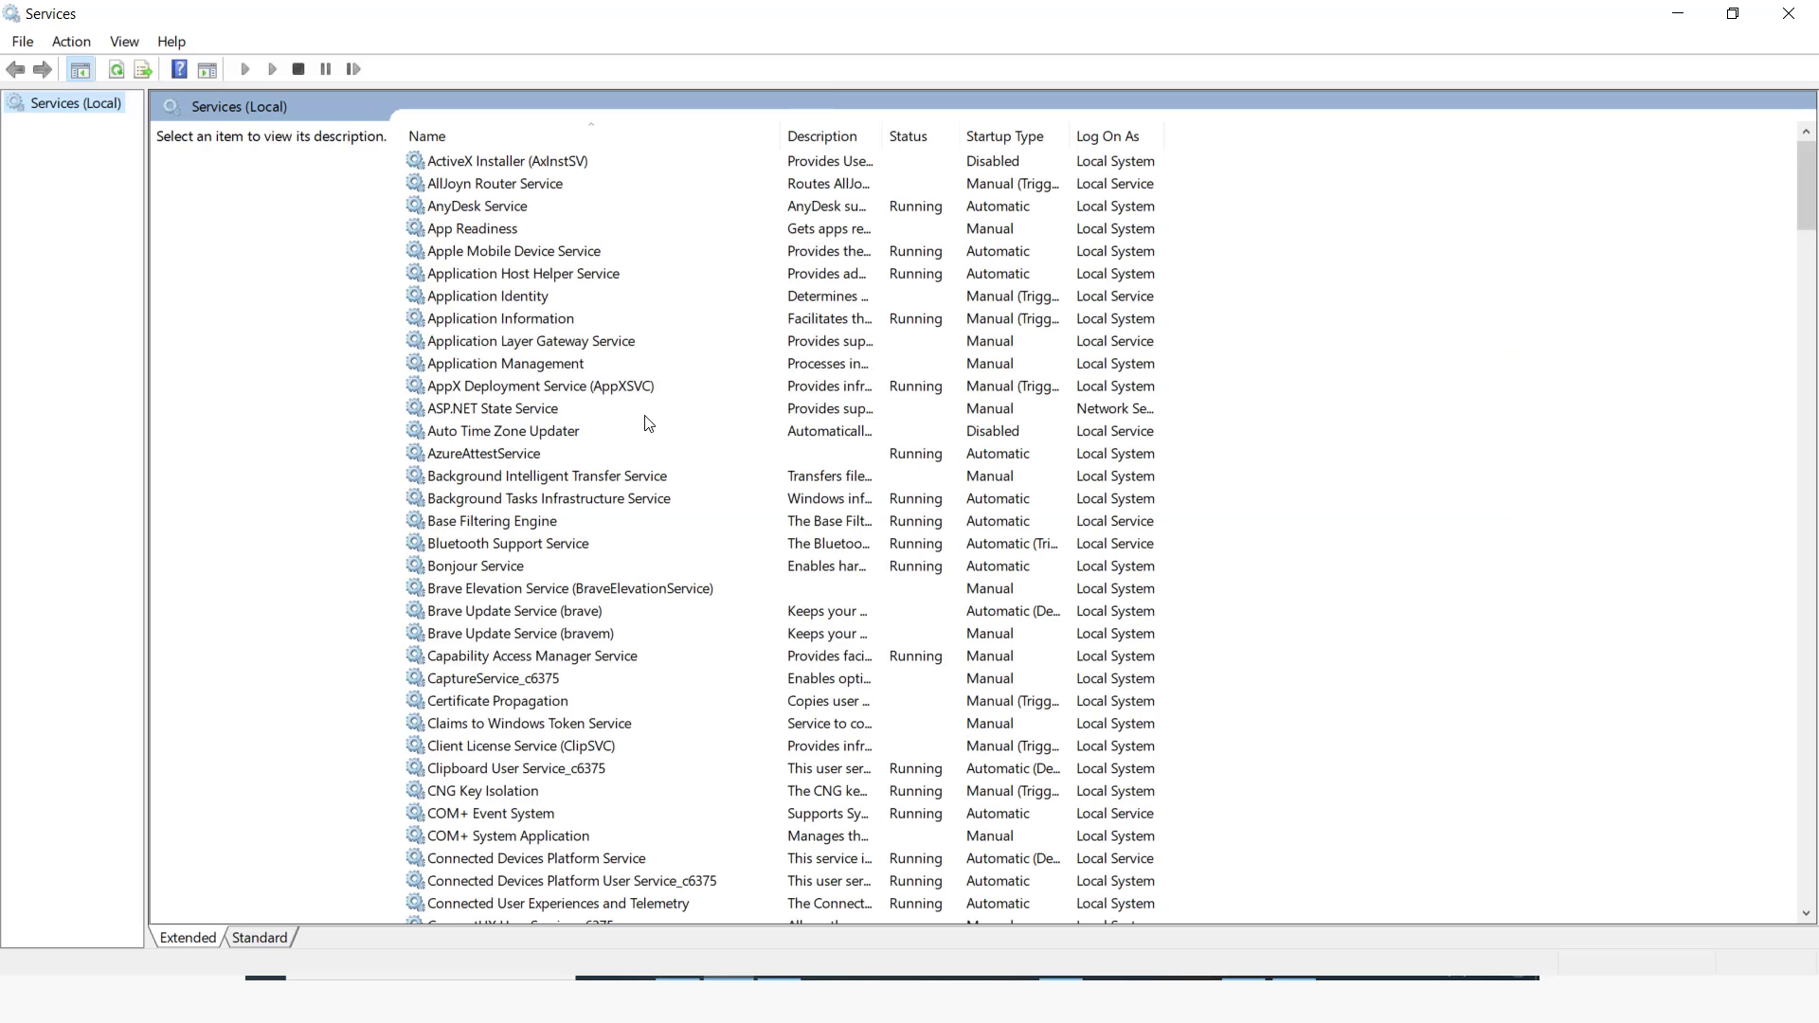
Step: Locate the odoo-server-17.0 service and review its properties, including the executable path
{"action": "left_click", "coordinate": [554, 407]}
{"action": "key", "text": "o"}
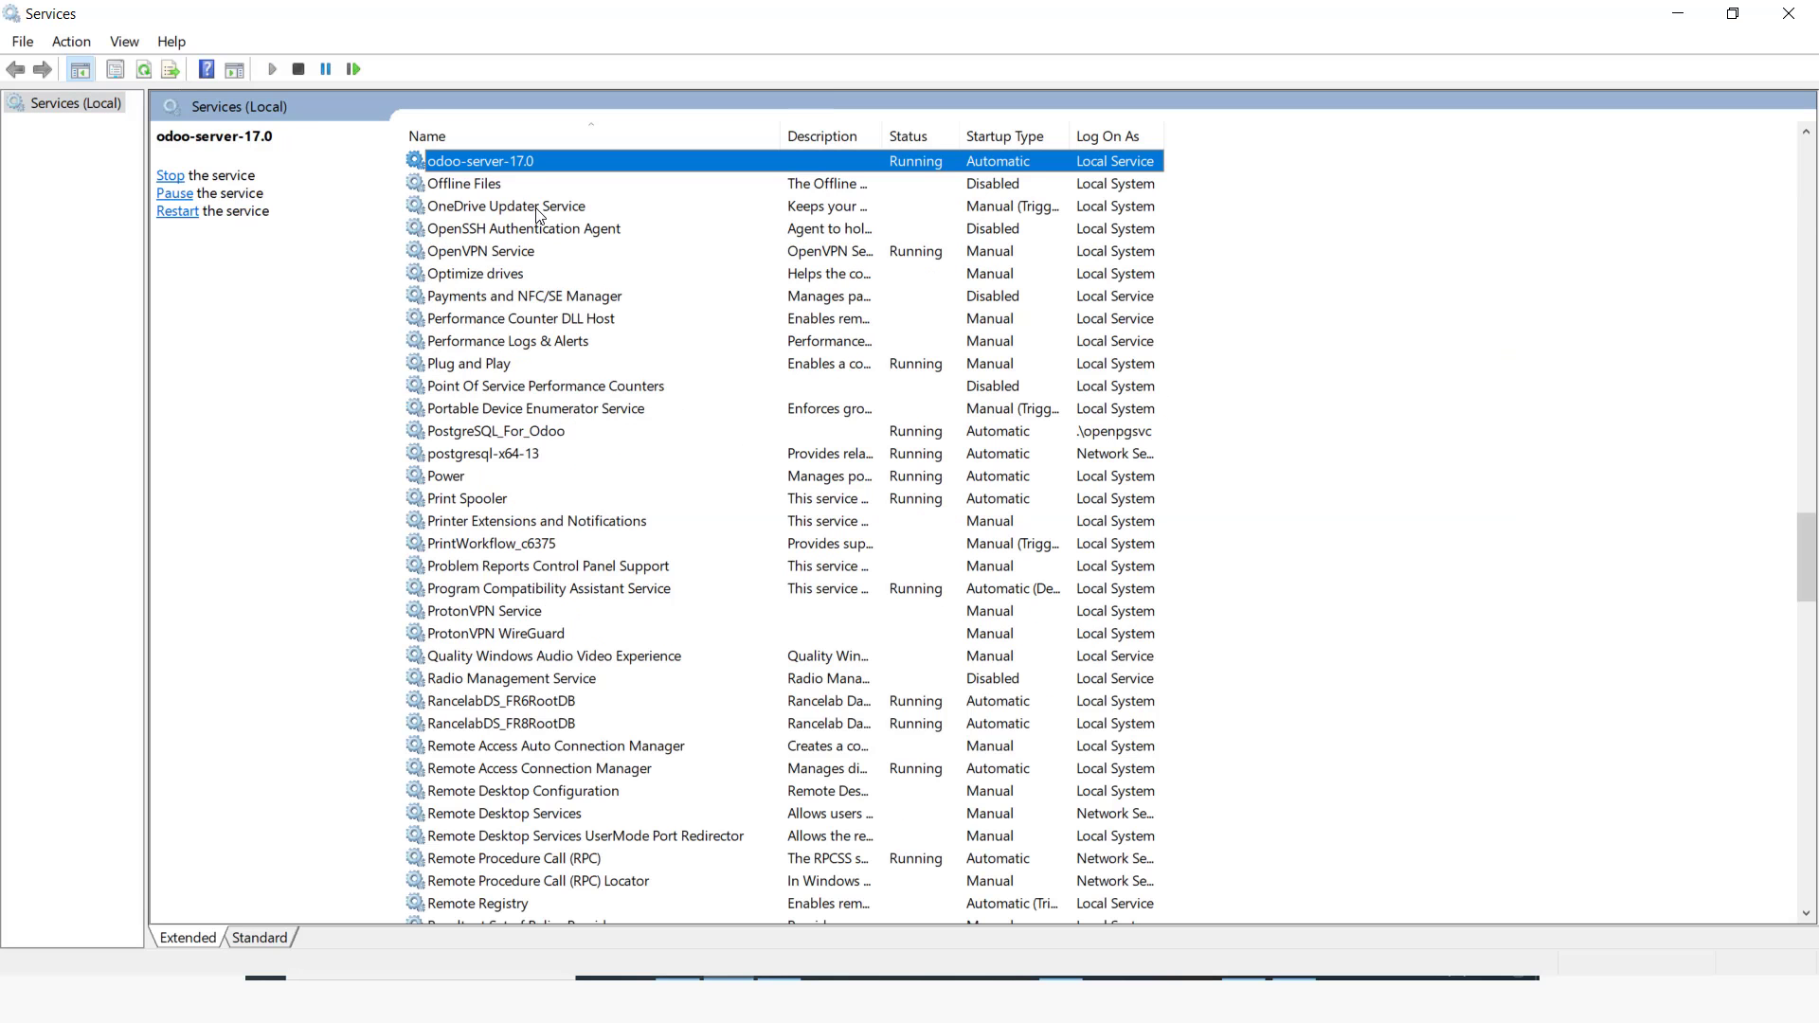
{"action": "right_click", "coordinate": [485, 156]}
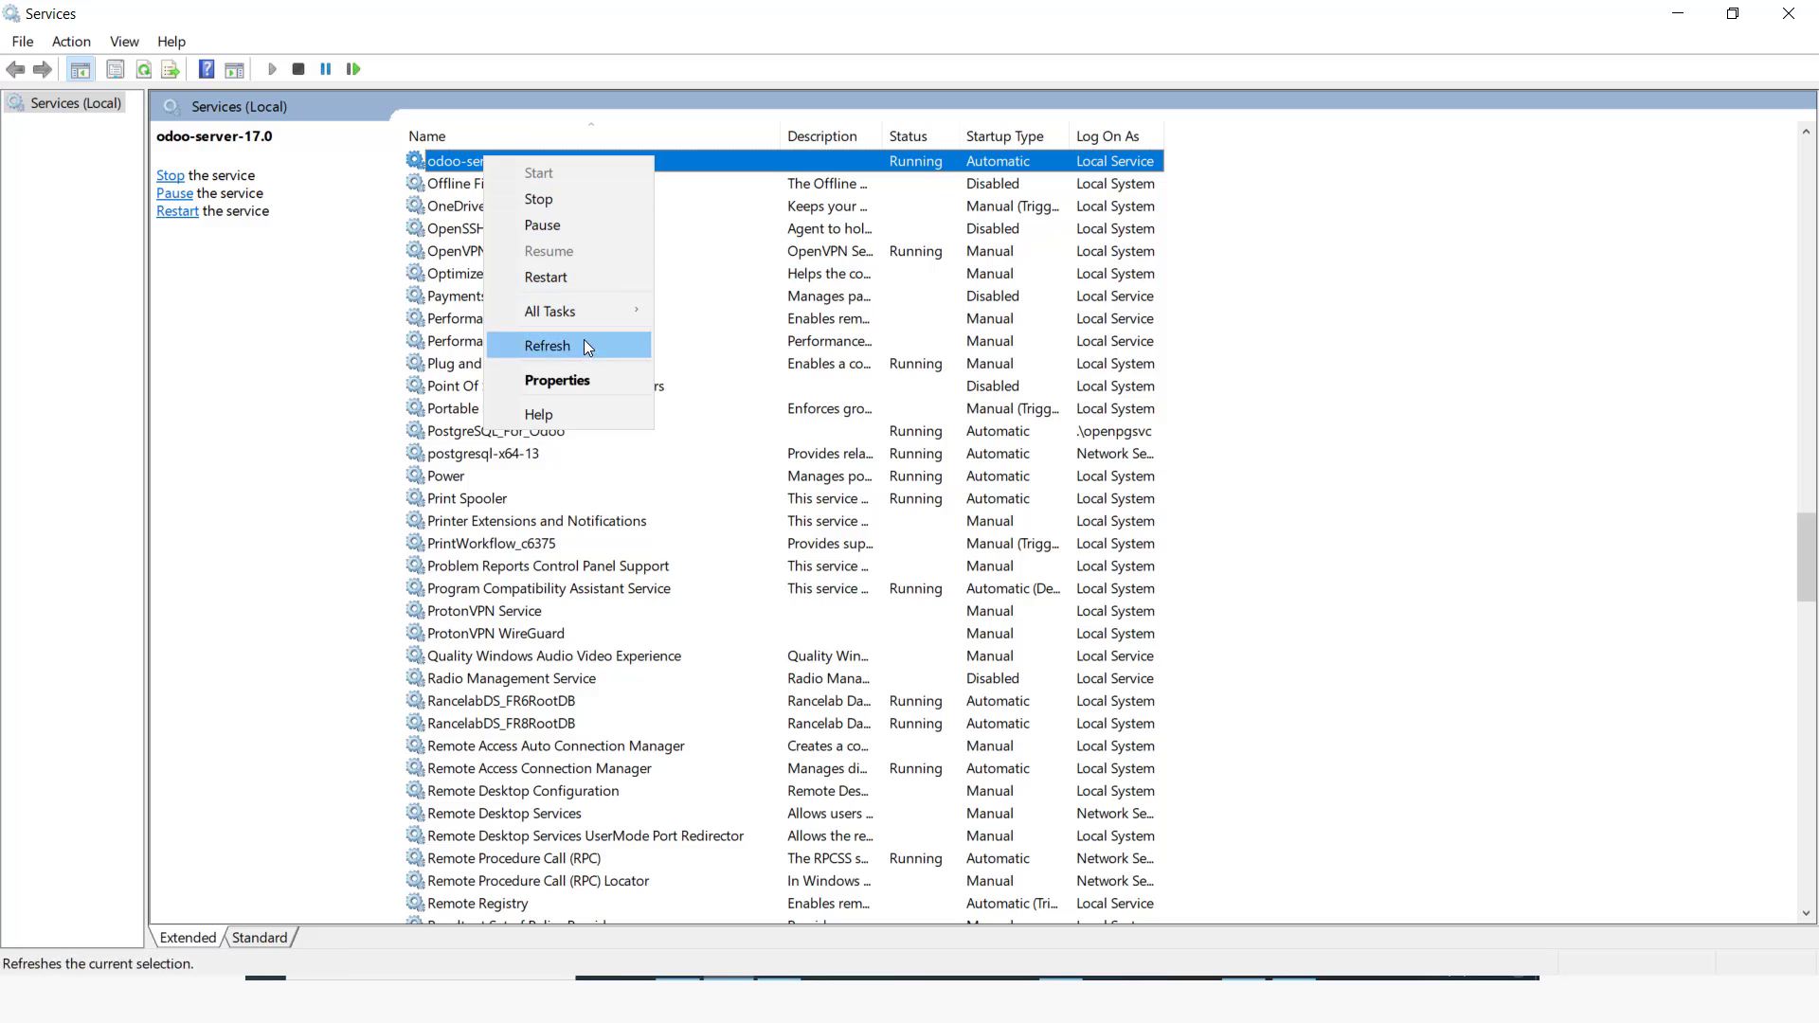
{"action": "left_click", "coordinate": [493, 83]}
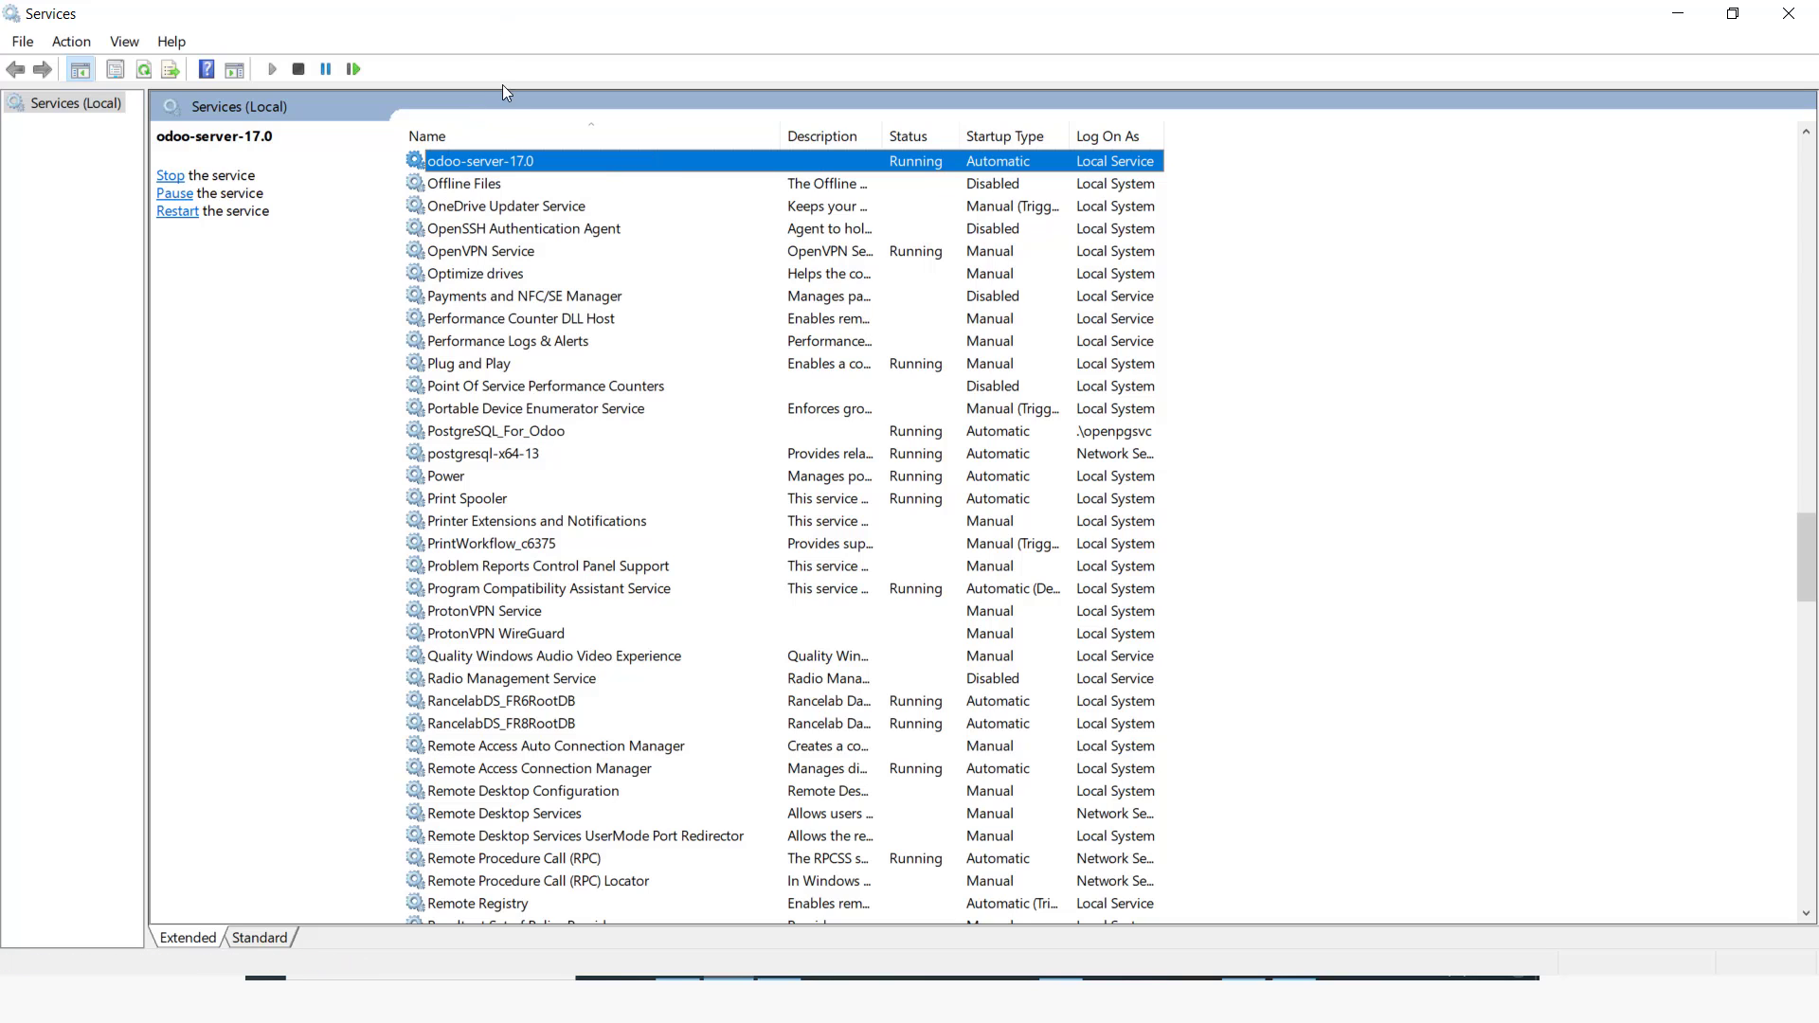
{"action": "right_click", "coordinate": [486, 163]}
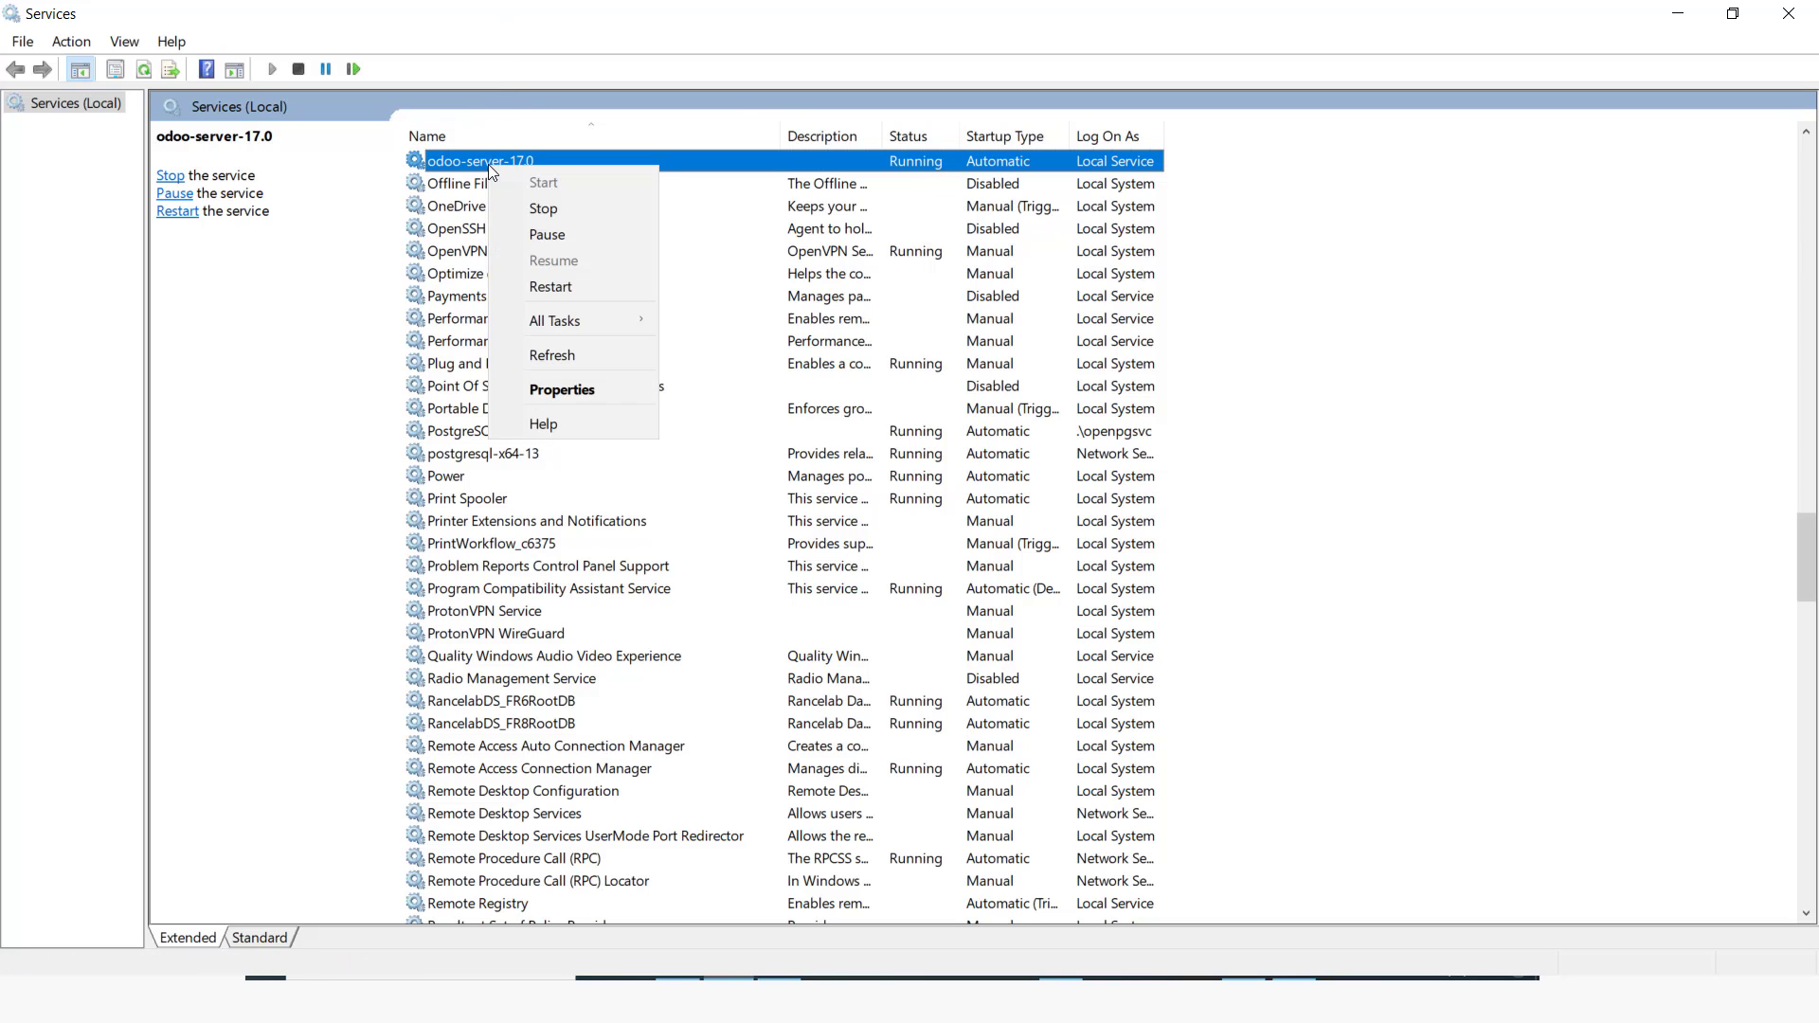
{"action": "left_click", "coordinate": [630, 388]}
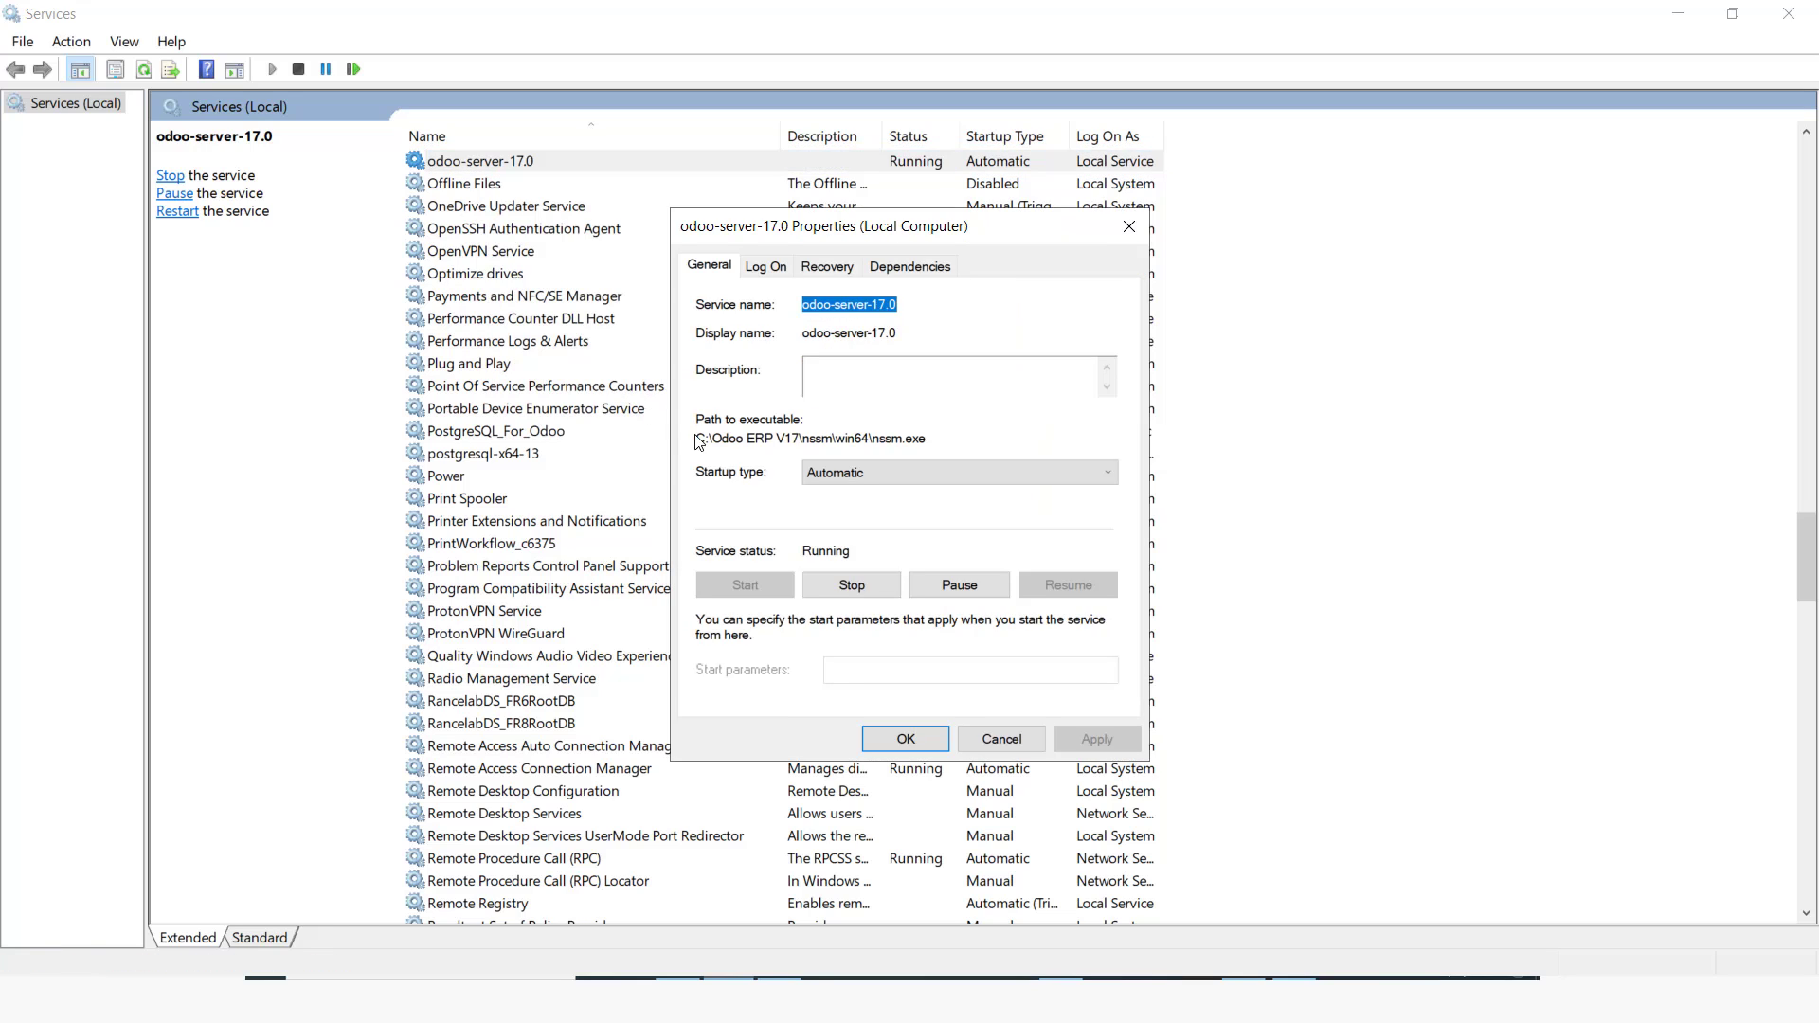
{"action": "left_click", "coordinate": [1128, 225]}
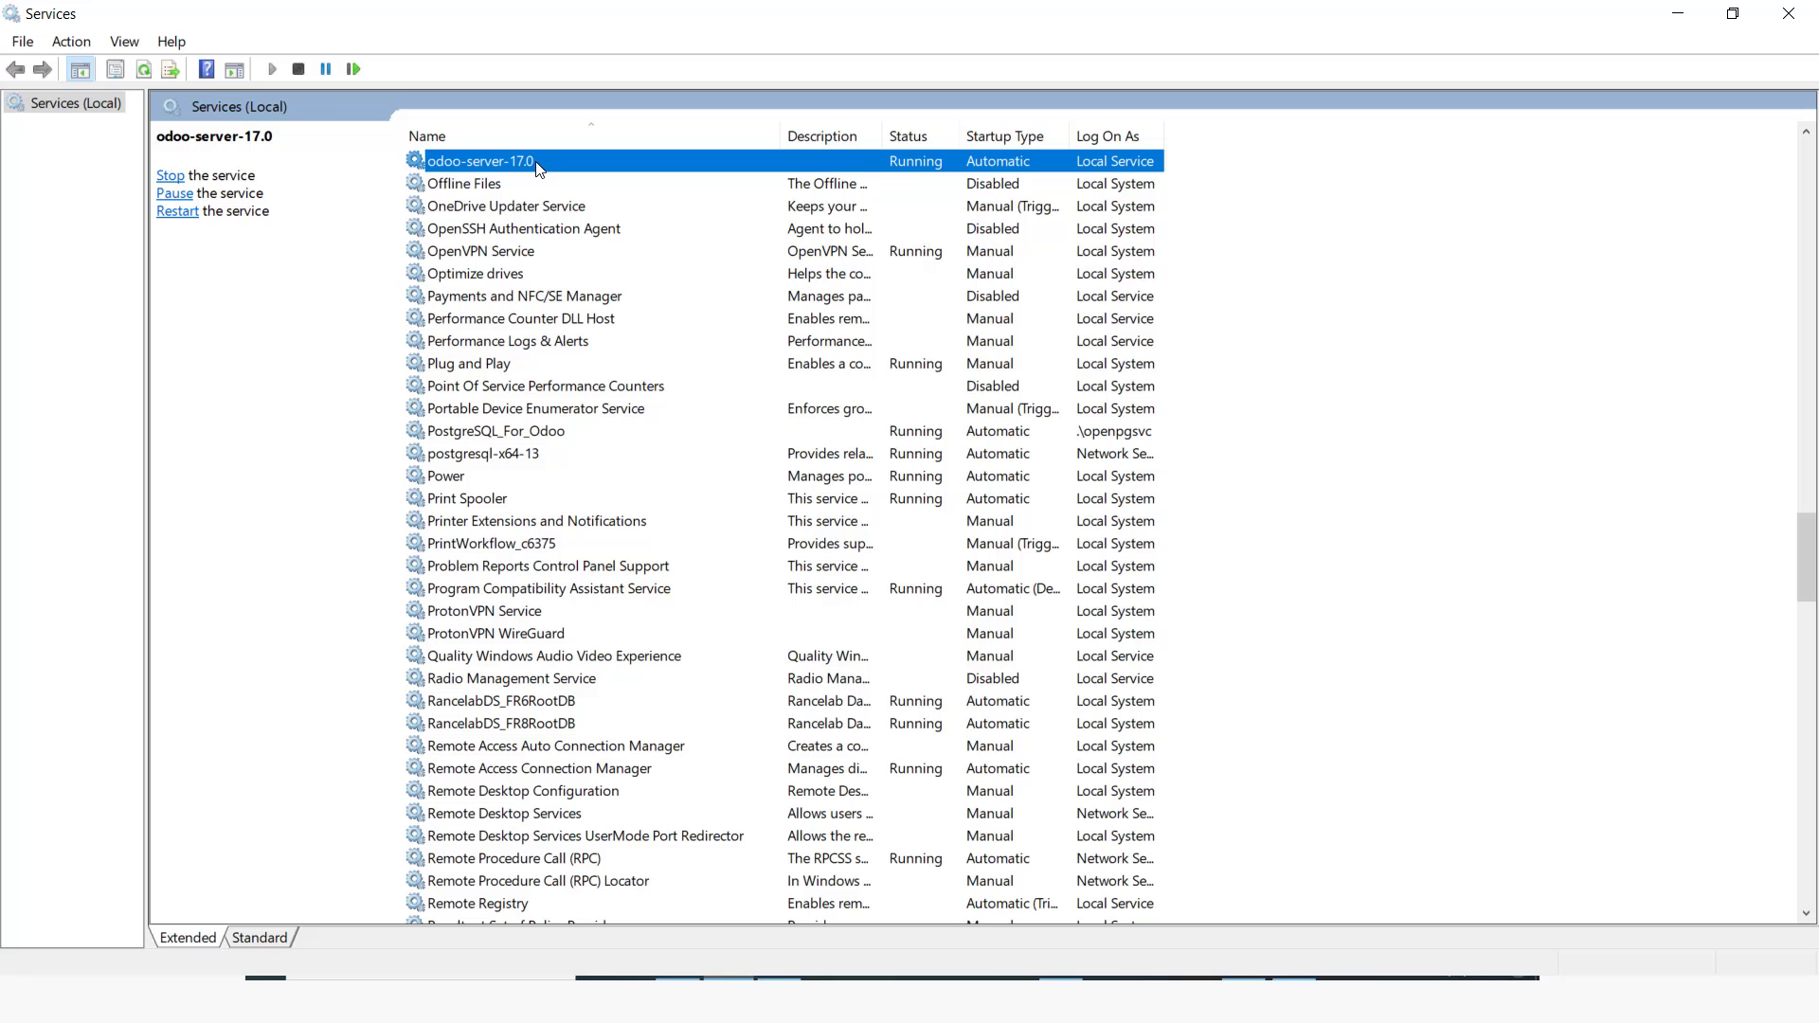
{"action": "key", "text": "alt+Tab"}
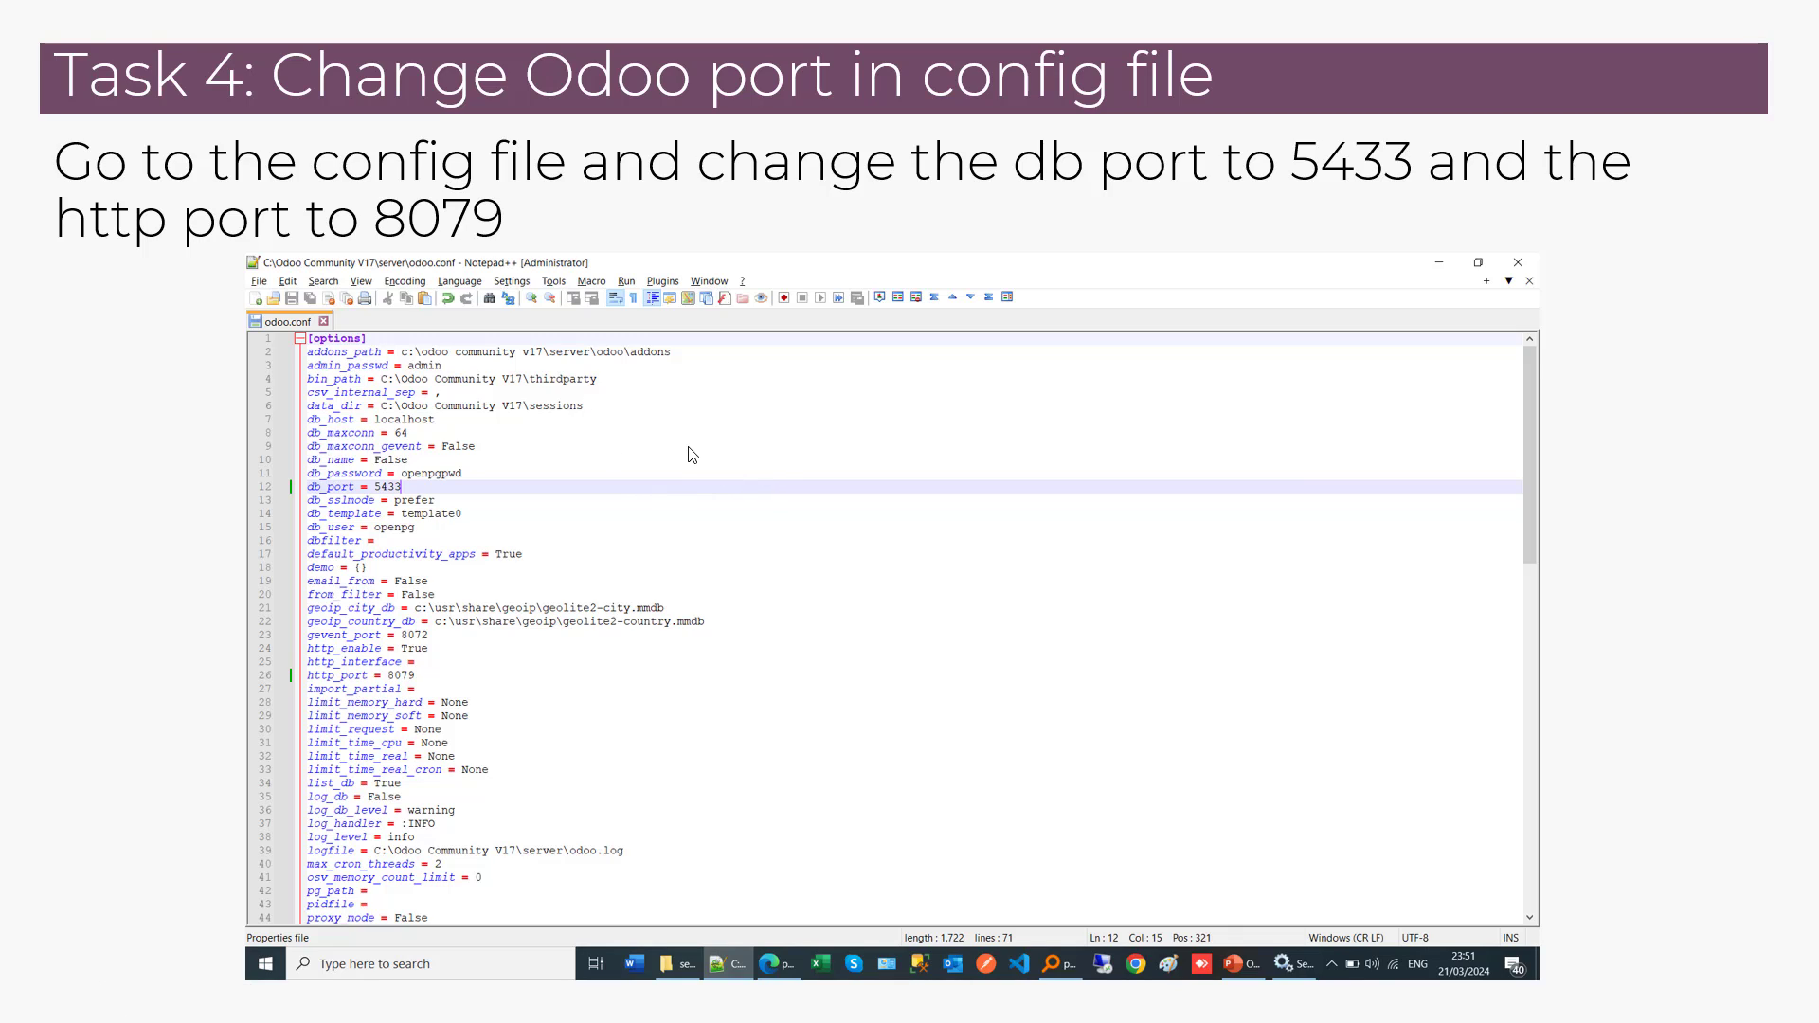
{"action": "key", "text": "Right"}
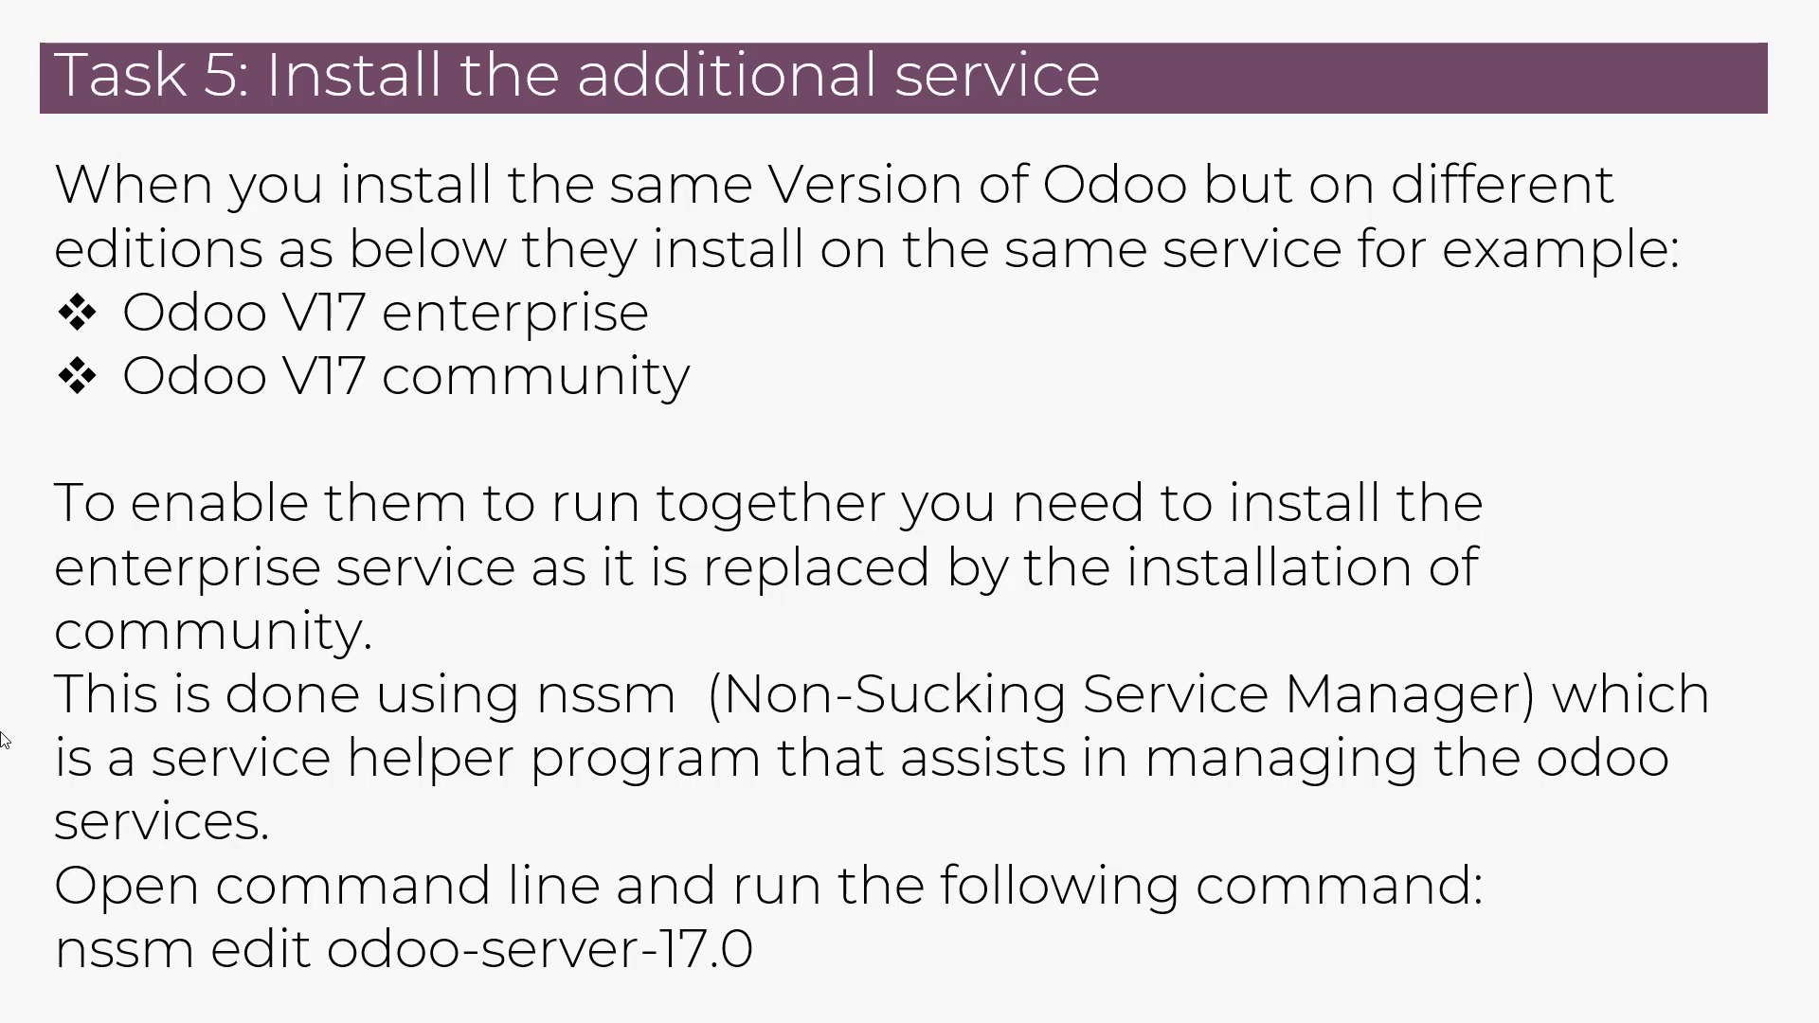
{"action": "key", "text": "Left"}
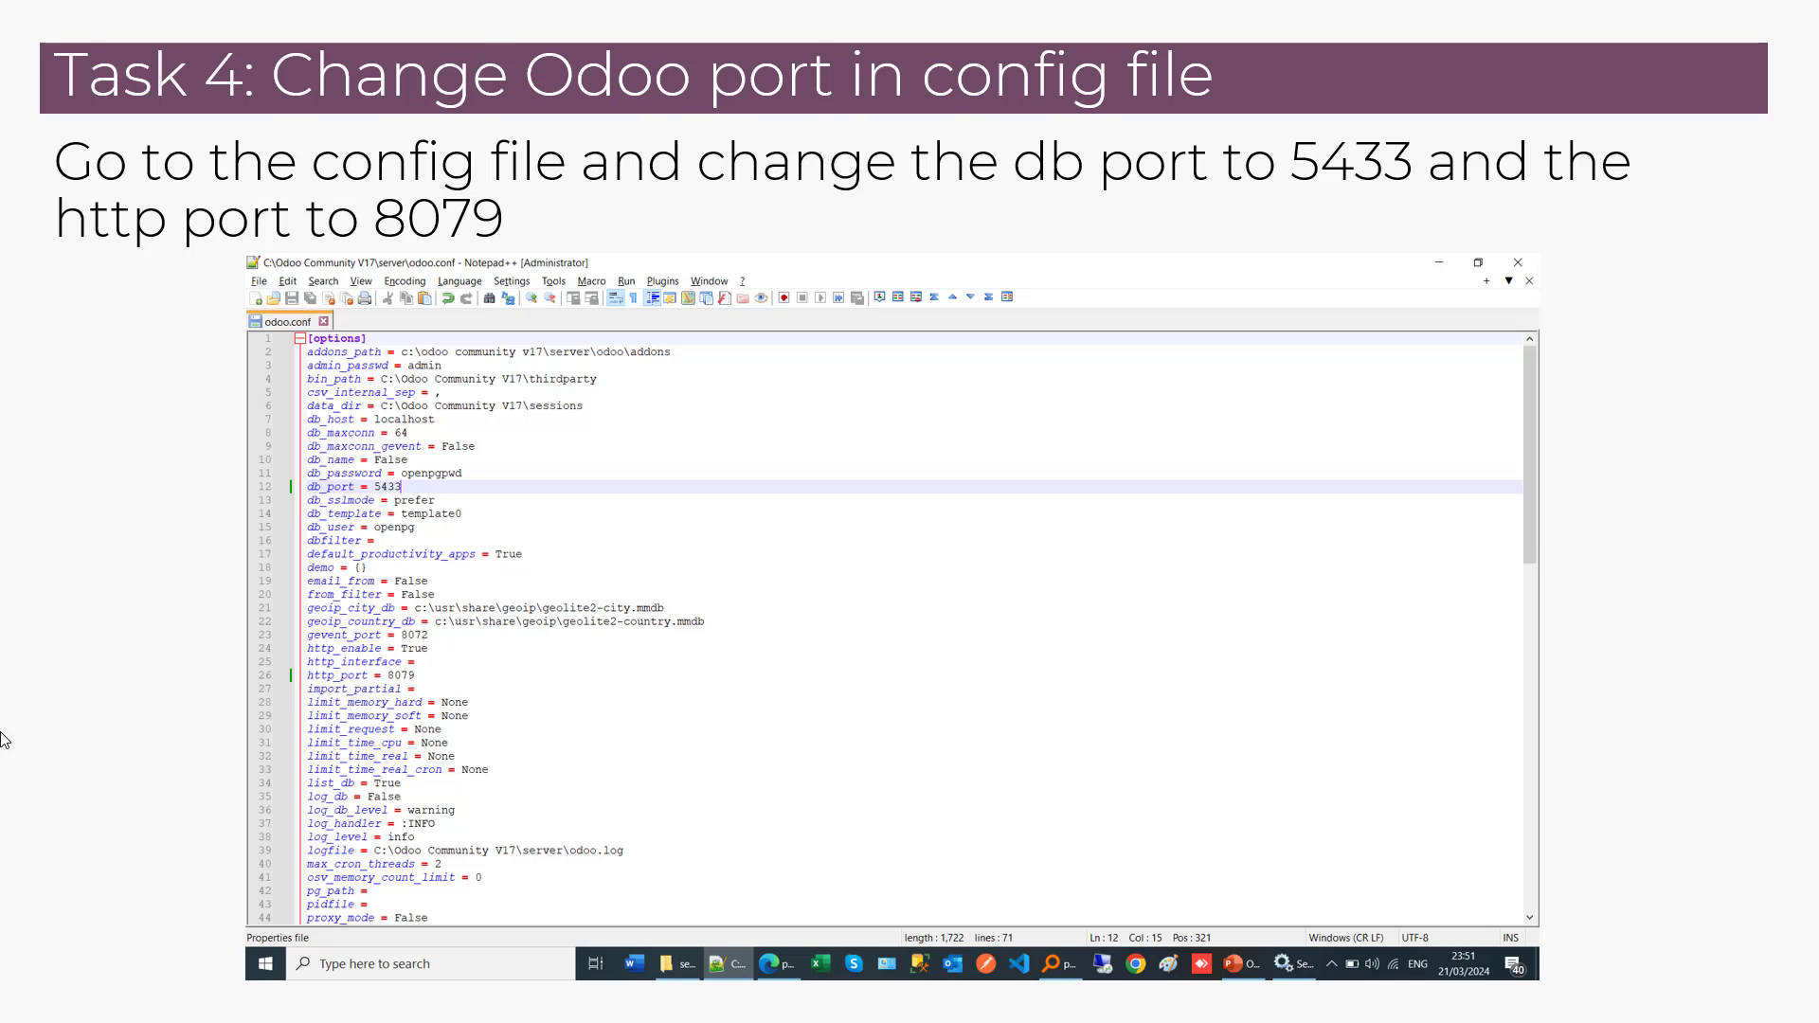
{"action": "key", "text": "alt+Tab"}
{"action": "key", "text": "alt+Tab"}
{"action": "key", "text": "alt+Tab"}
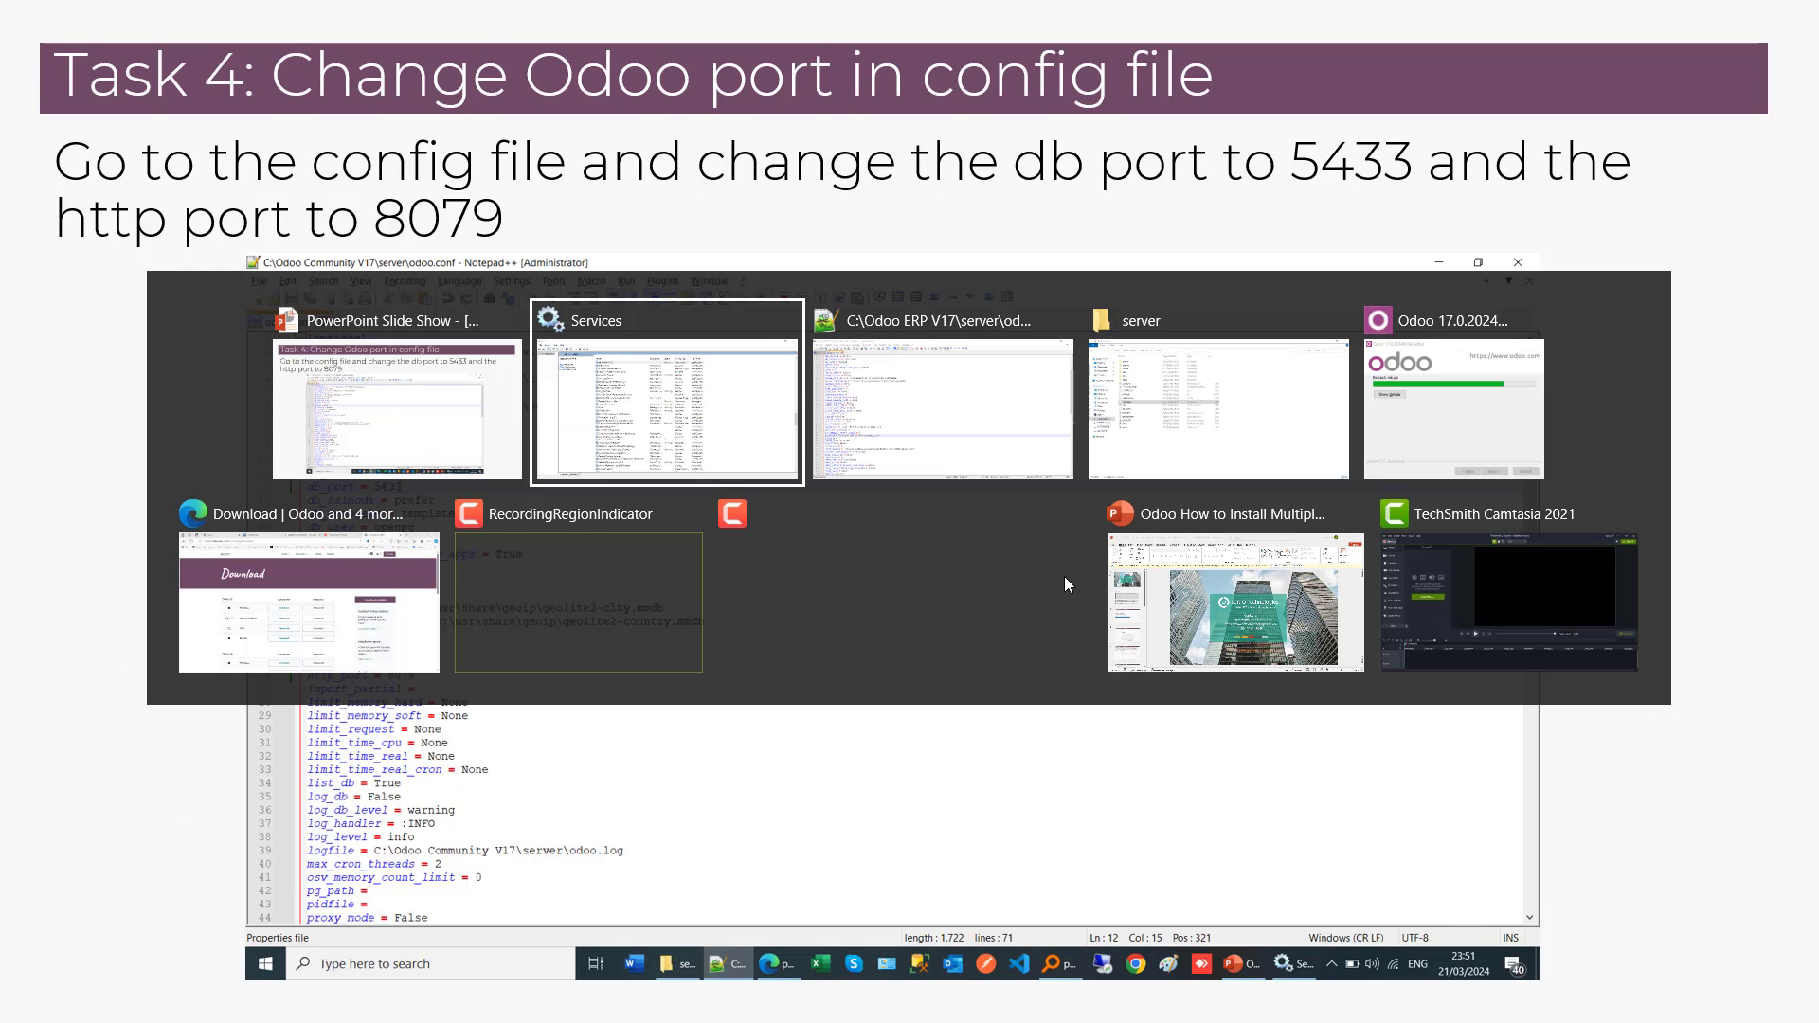
{"action": "key", "text": "alt+Tab"}
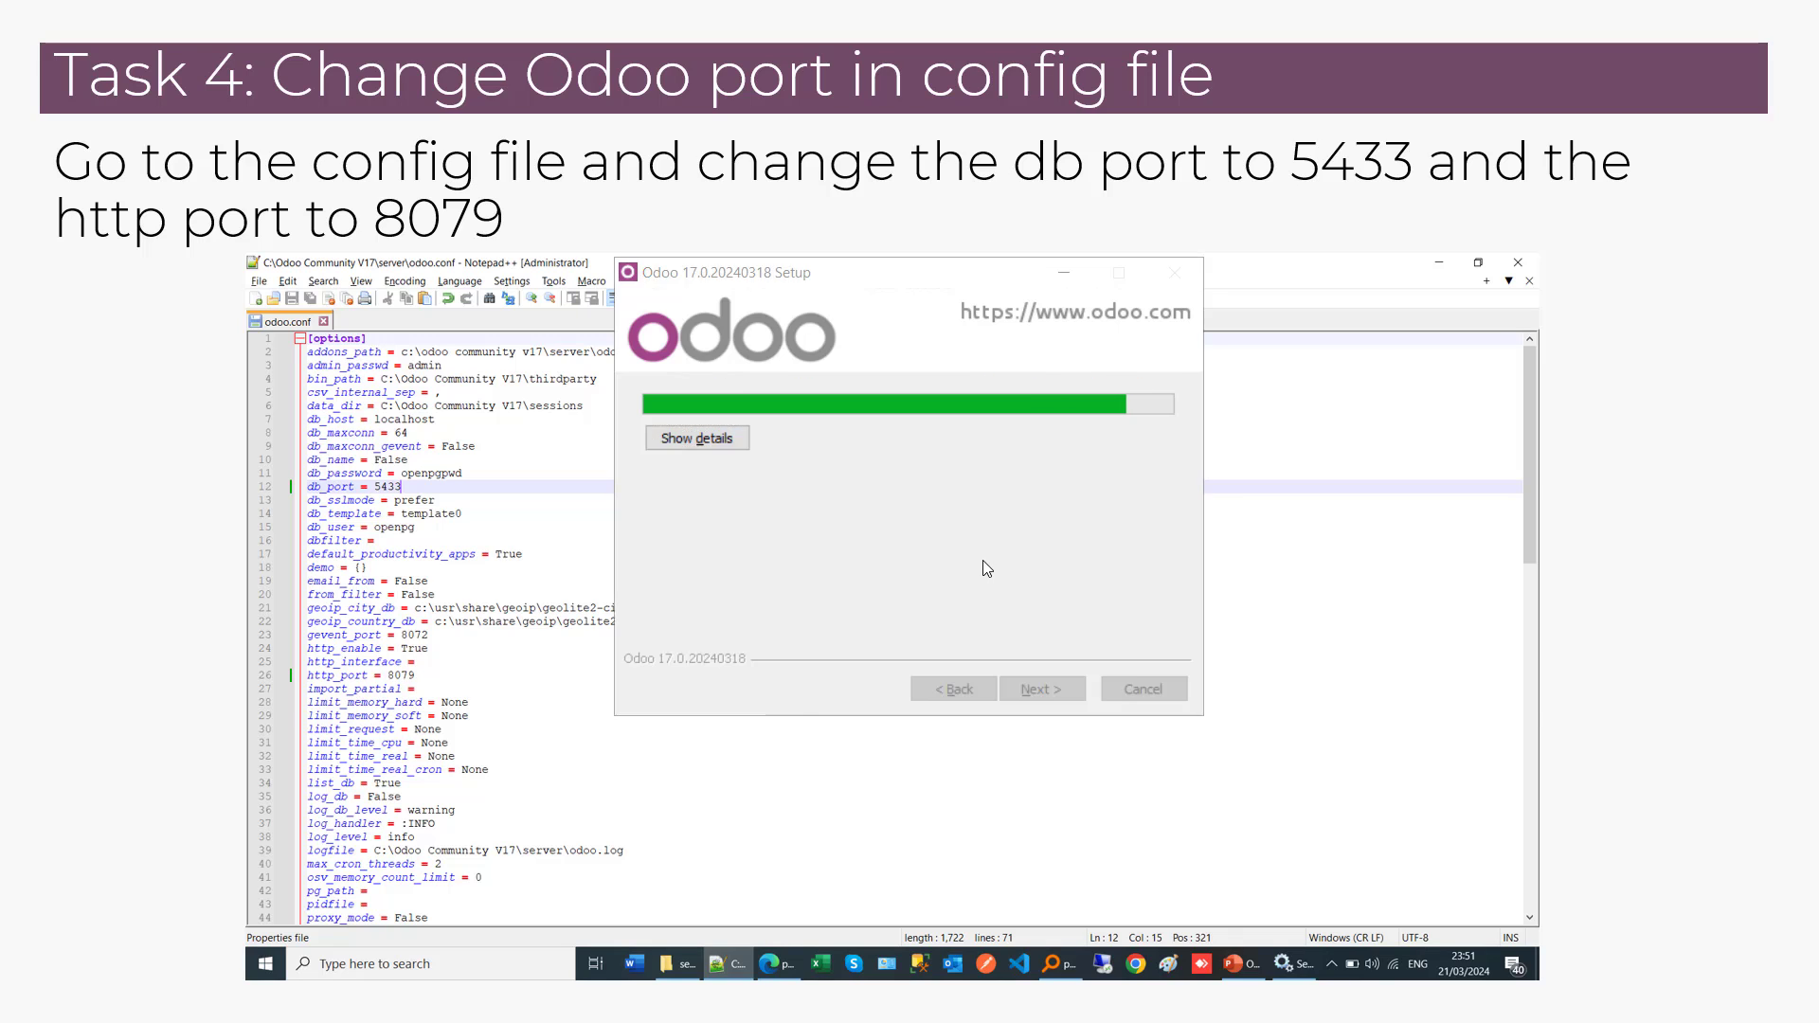
{"action": "key", "text": "alt+Tab"}
{"action": "key", "text": "alt+Tab"}
{"action": "key", "text": "alt+Tab"}
{"action": "key", "text": "alt+Tab"}
{"action": "key", "text": "alt+Tab"}
{"action": "key", "text": "alt+Tab"}
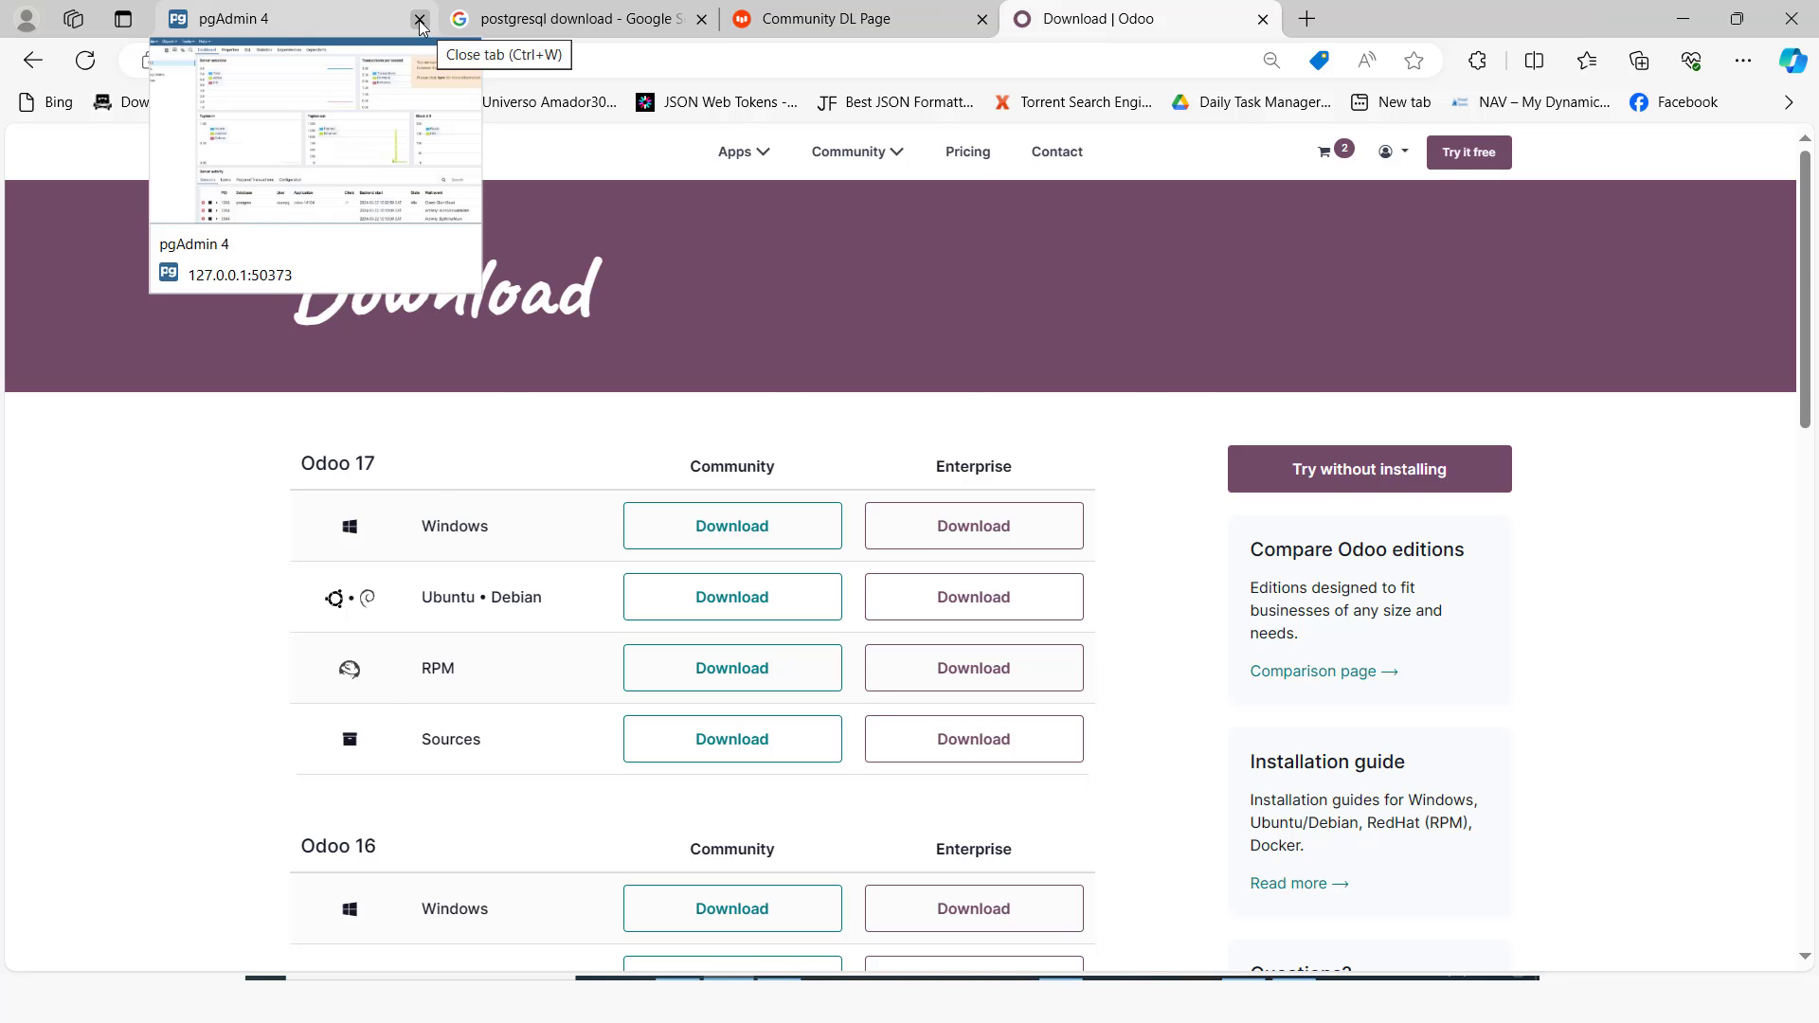
Step: Close the pgAdmin 4 browser tab
{"action": "left_click", "coordinate": [420, 19]}
{"action": "left_click", "coordinate": [1023, 189]}
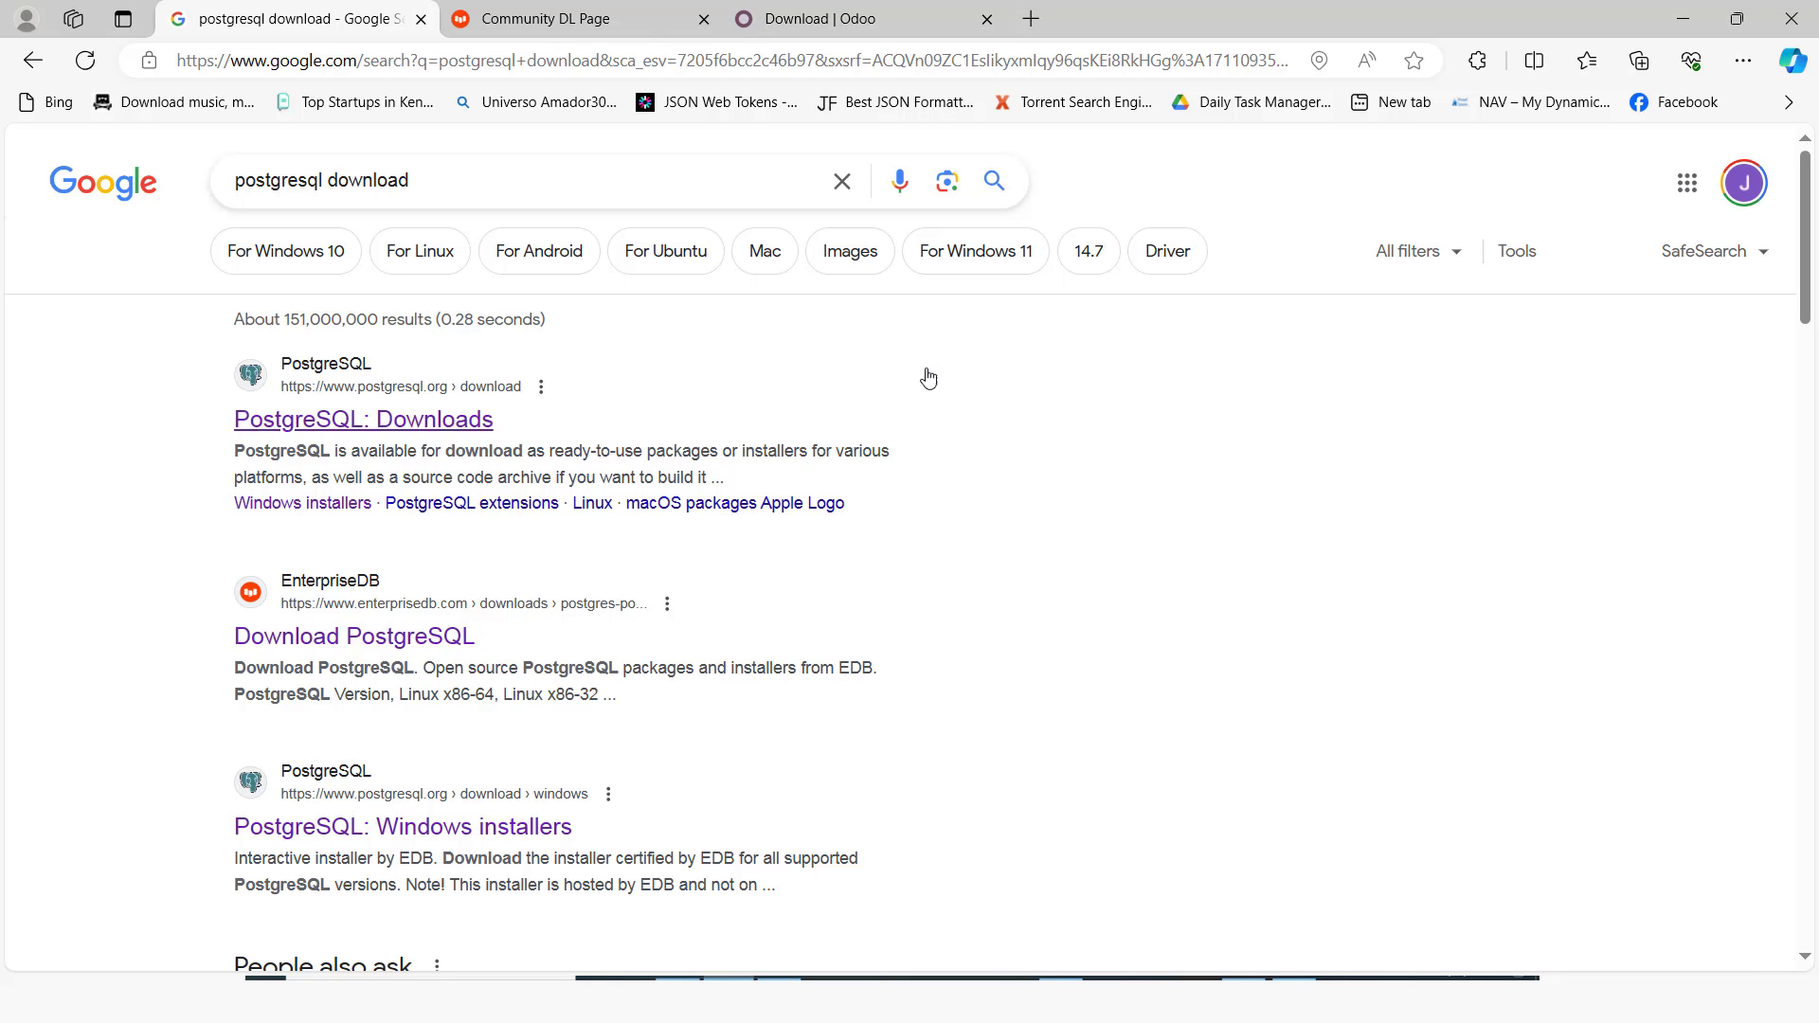
{"action": "key", "text": "alt+Tab"}
{"action": "key", "text": "alt+Tab"}
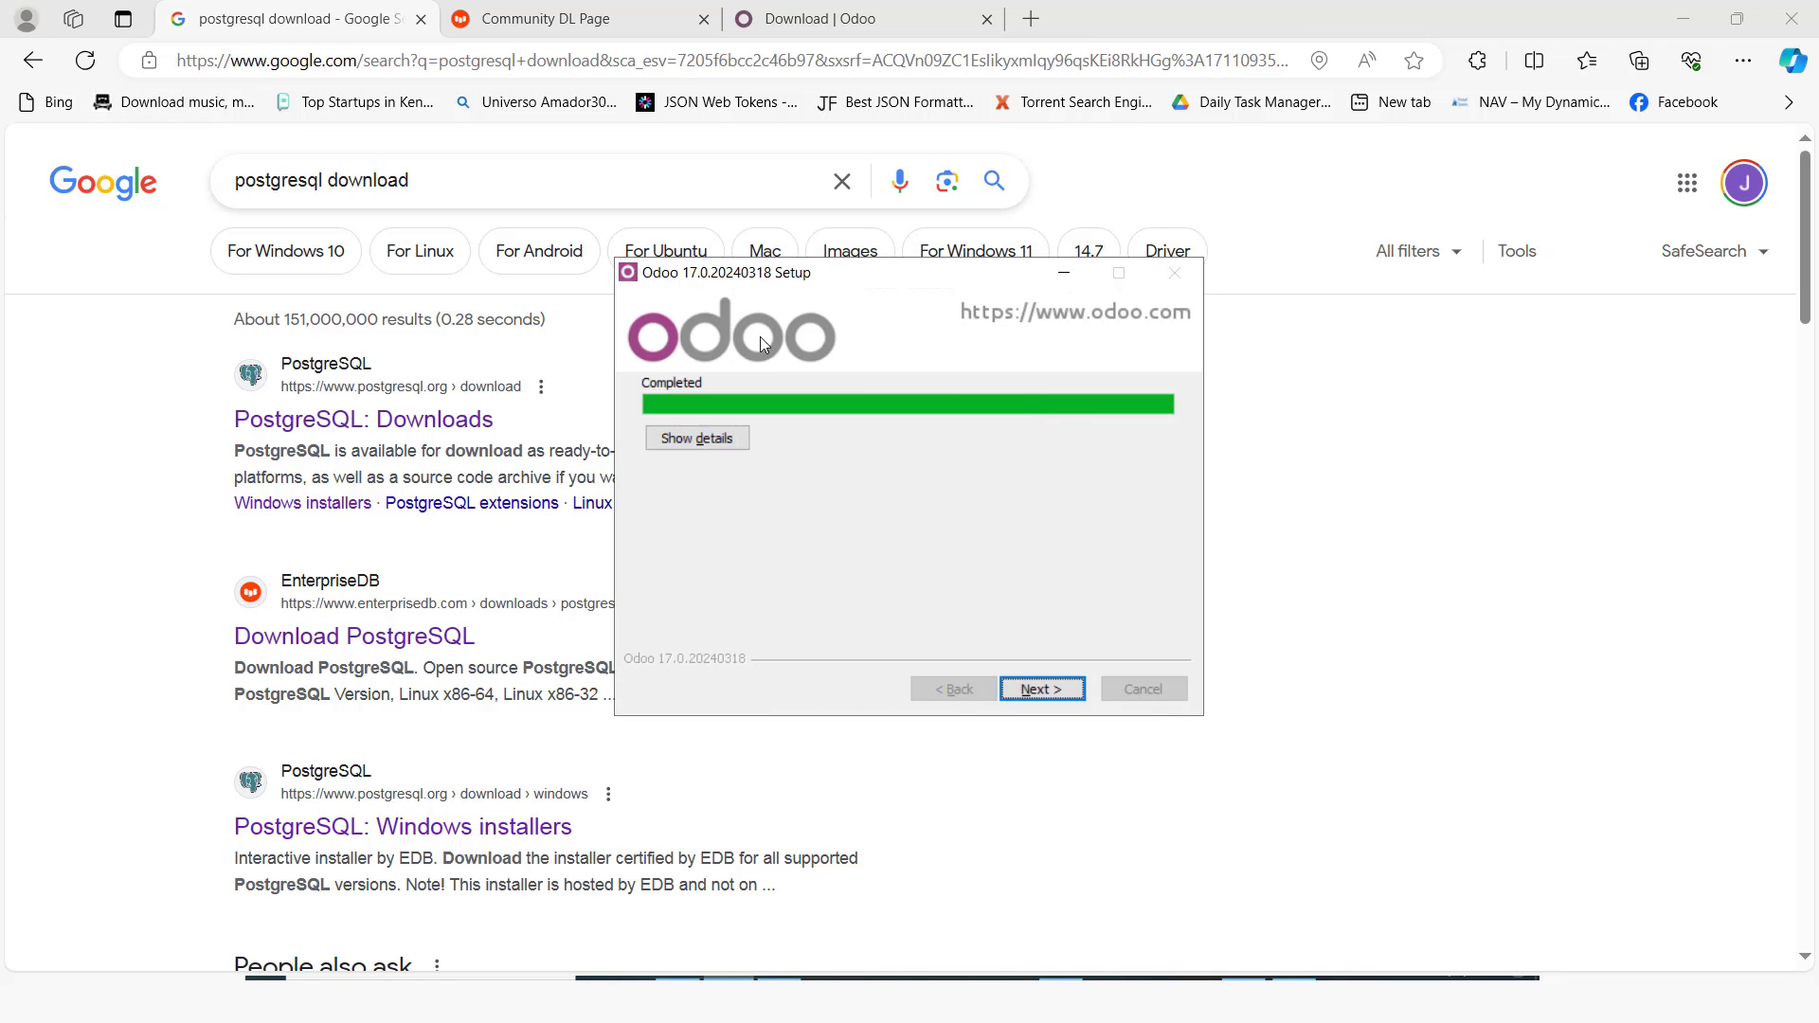
Step: Finish the Odoo 17.0 setup wizard with Start Odoo turned off
{"action": "left_click", "coordinate": [1034, 689]}
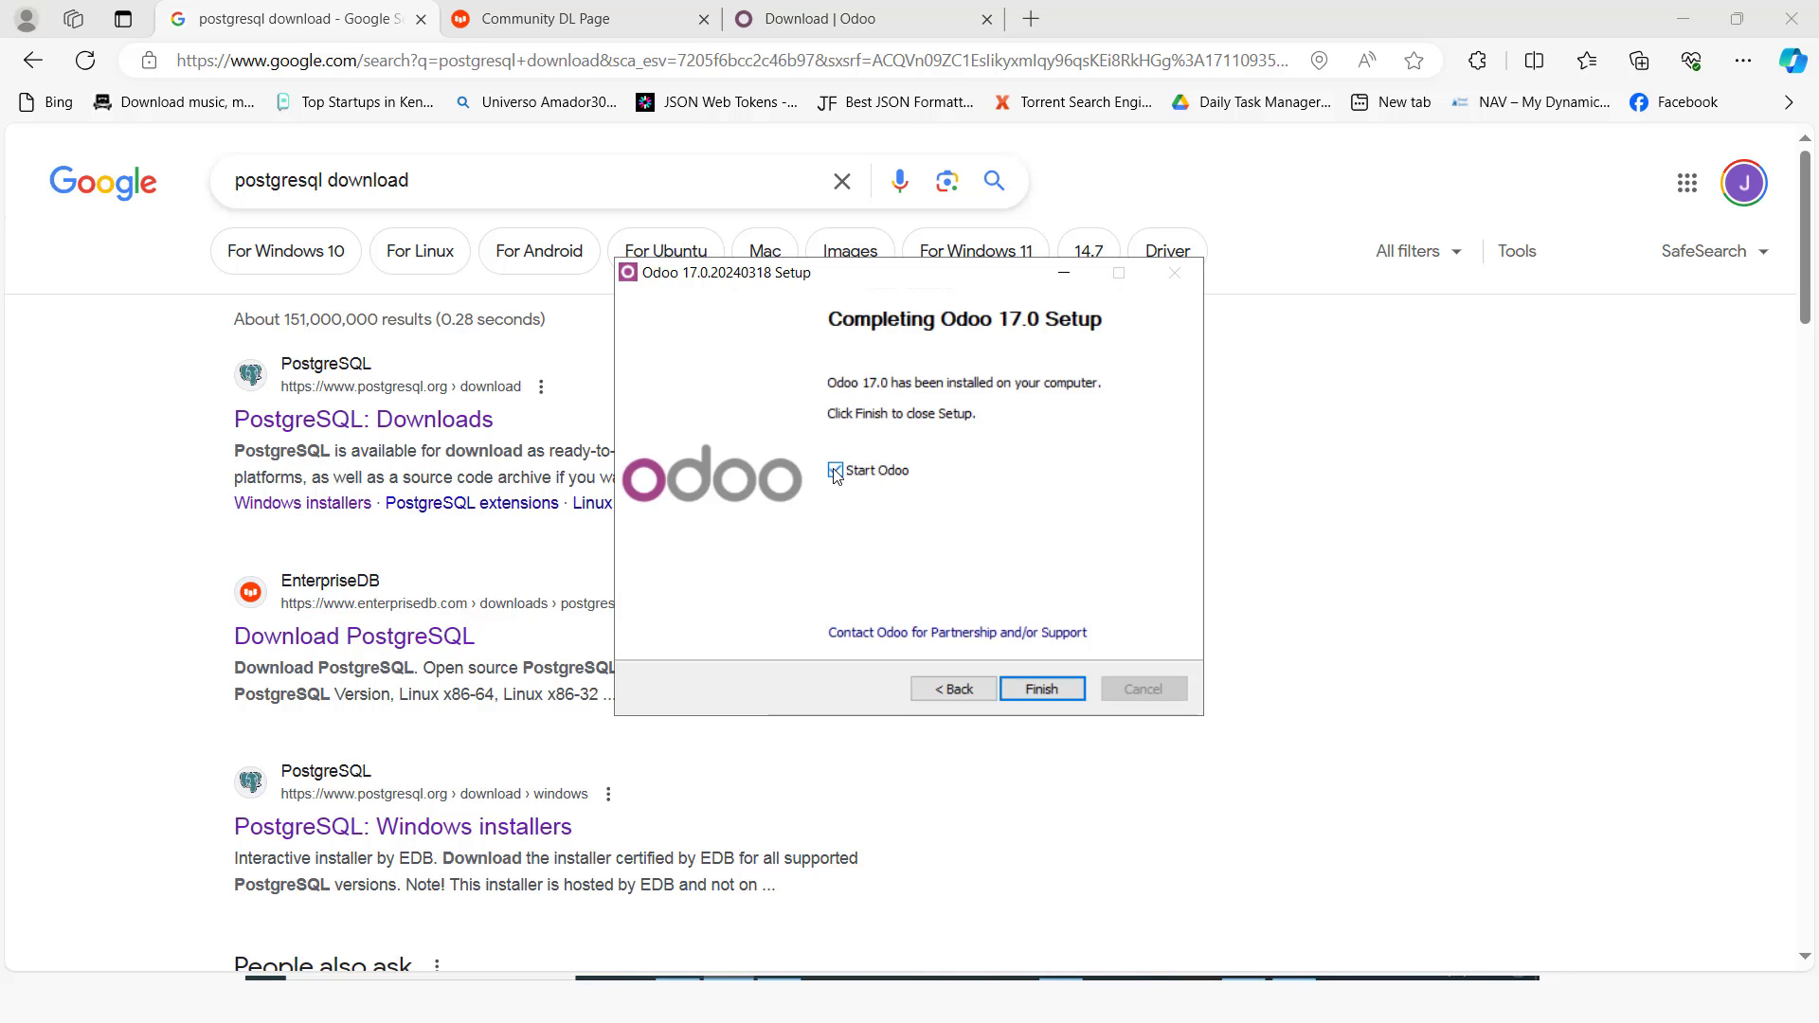
{"action": "left_click", "coordinate": [836, 471]}
{"action": "left_click", "coordinate": [1042, 688]}
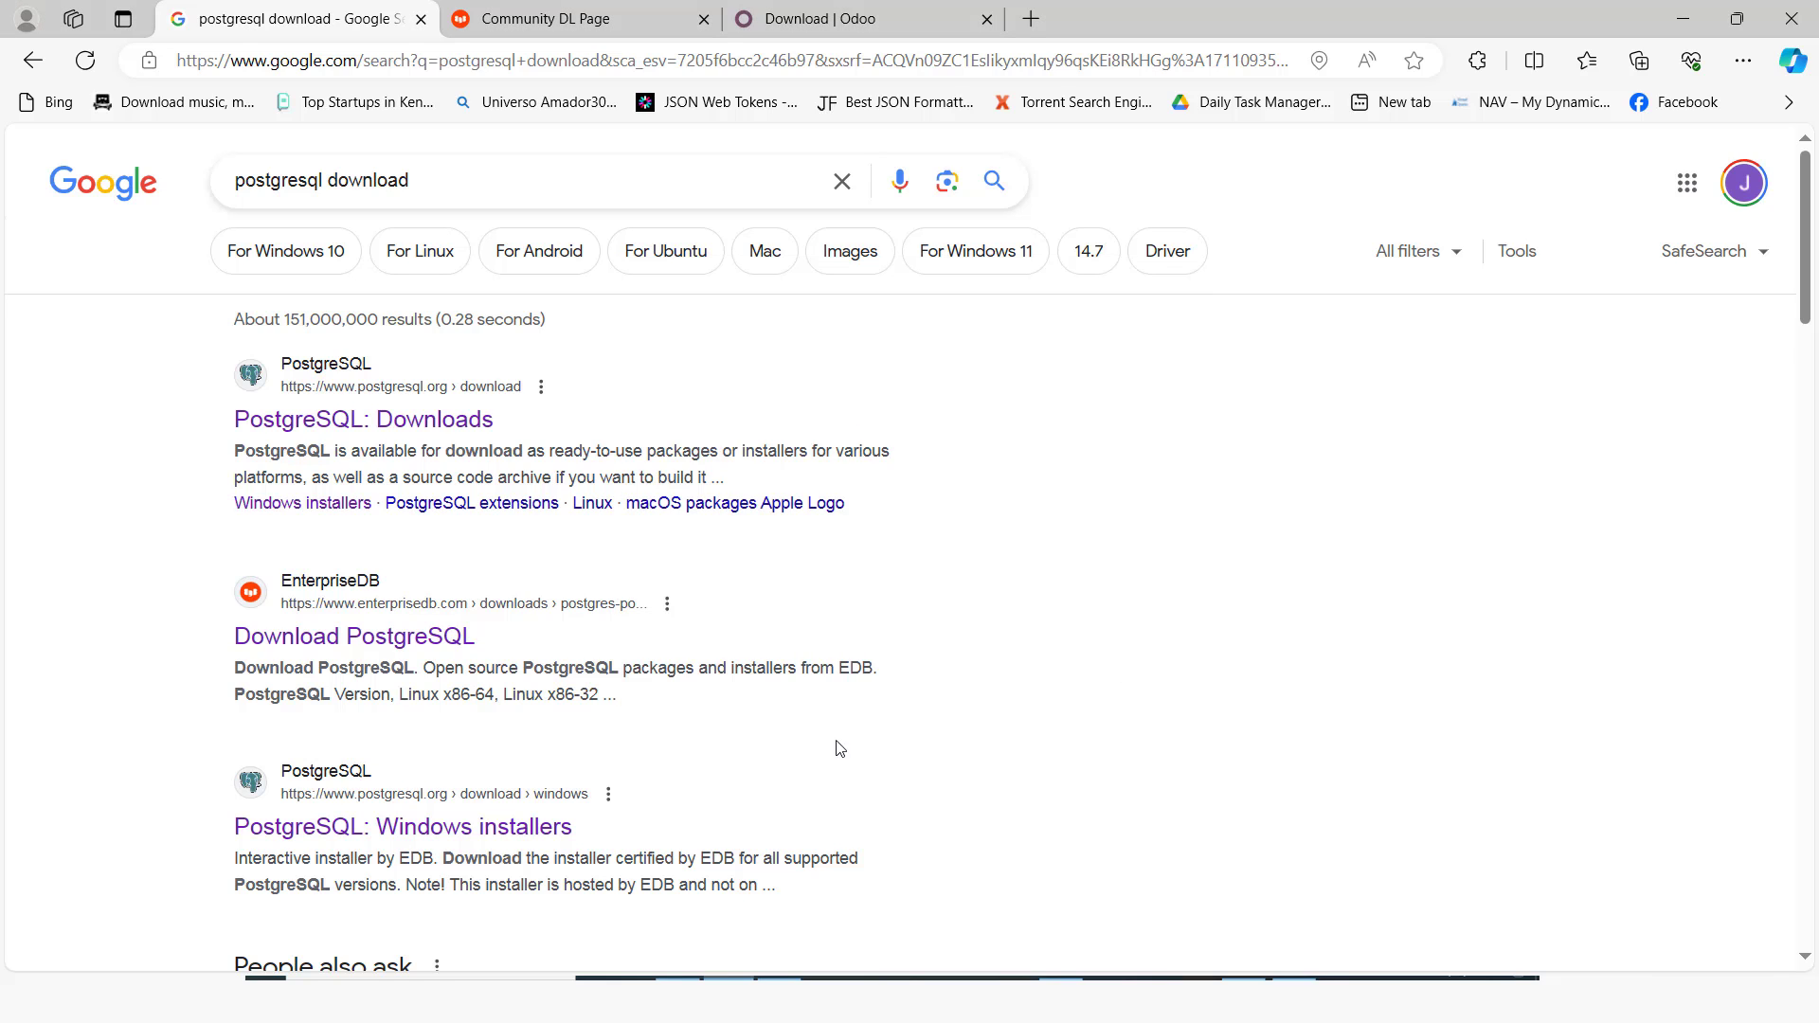
{"action": "key", "text": "alt+Tab"}
Step: Open odoo.conf from C:\Odoo Community V17\server in Notepad++ for editing
{"action": "key", "text": "alt+Tab"}
{"action": "key", "text": "alt+Tab"}
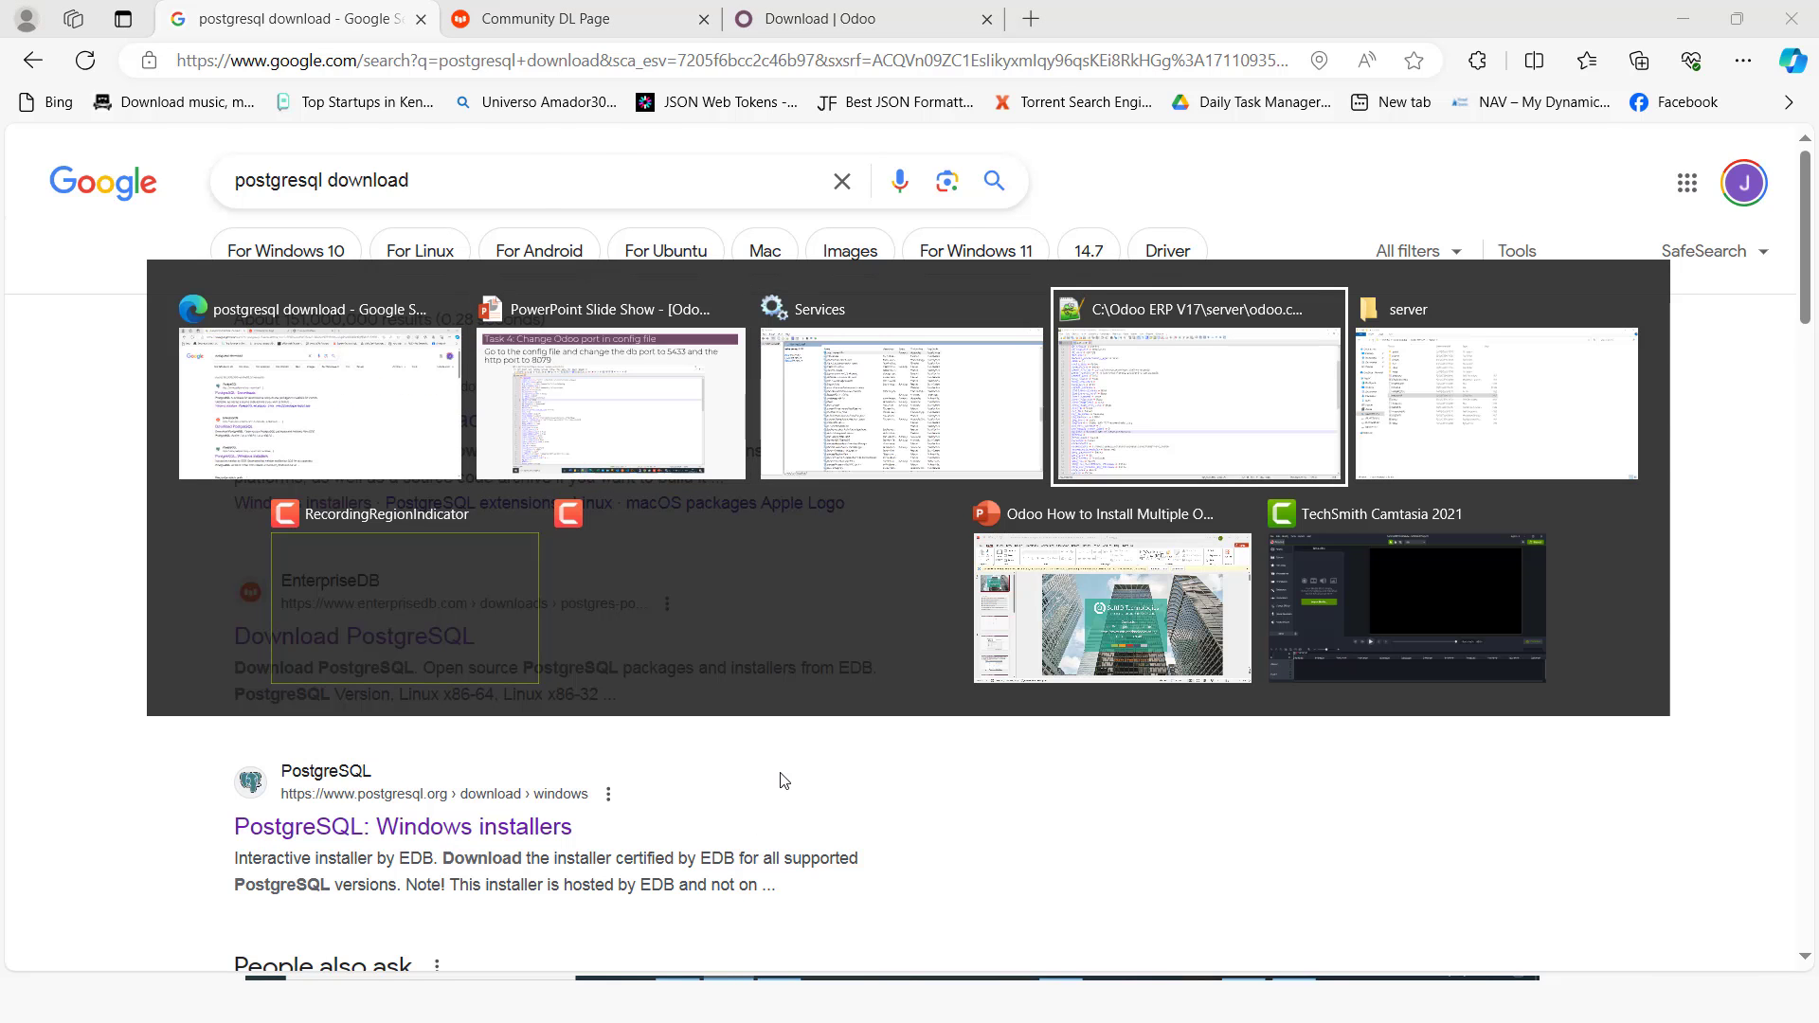
{"action": "key", "text": "alt+Tab"}
{"action": "left_click", "coordinate": [276, 77]}
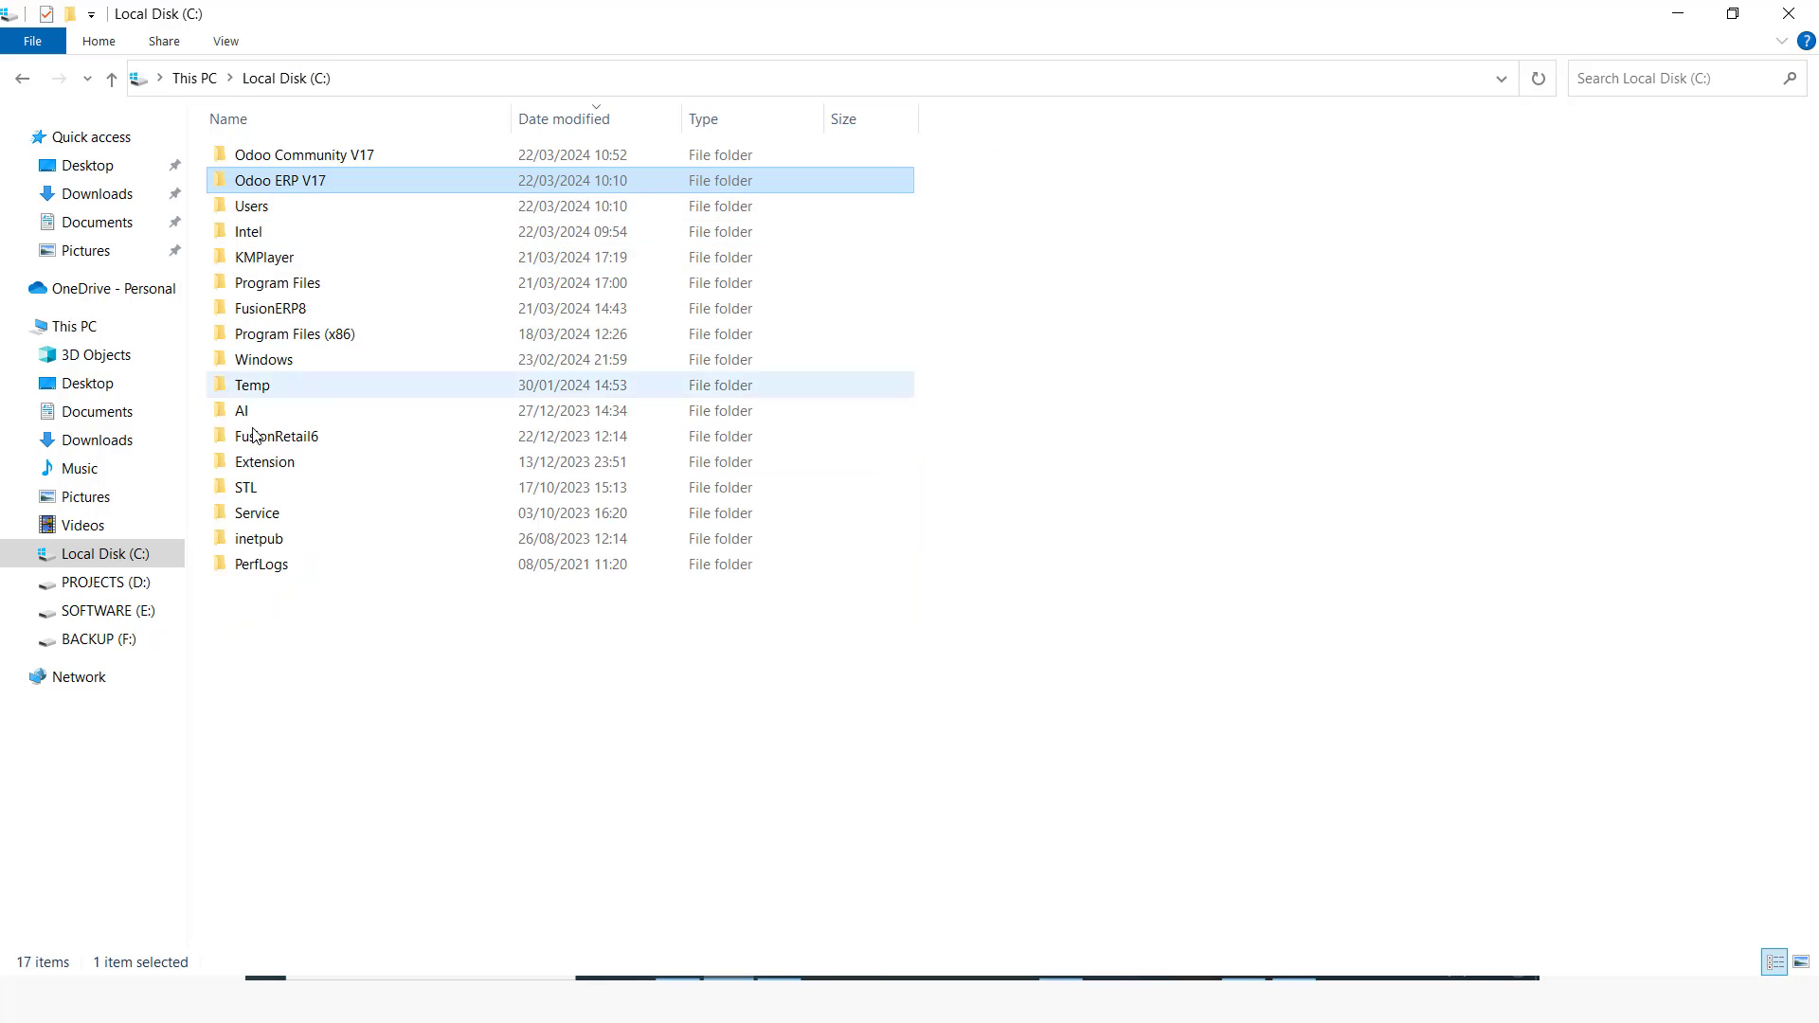
{"action": "double_click", "coordinate": [312, 156]}
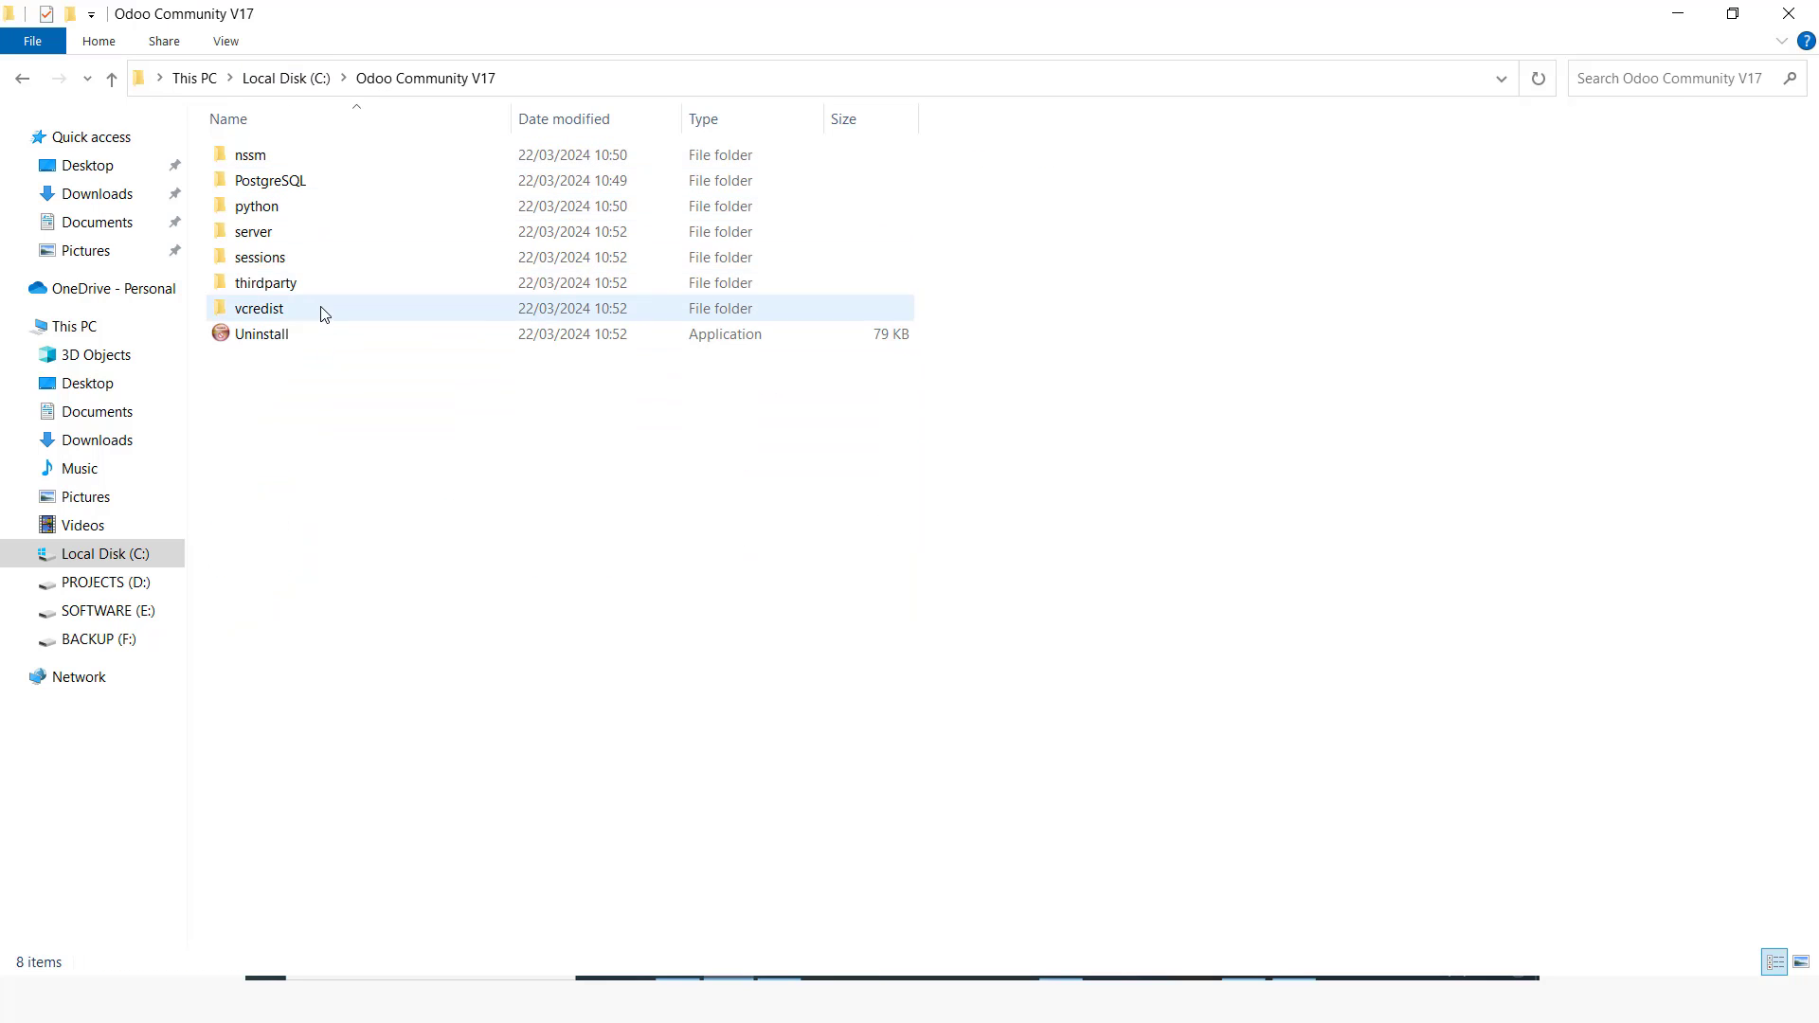
{"action": "double_click", "coordinate": [251, 233]}
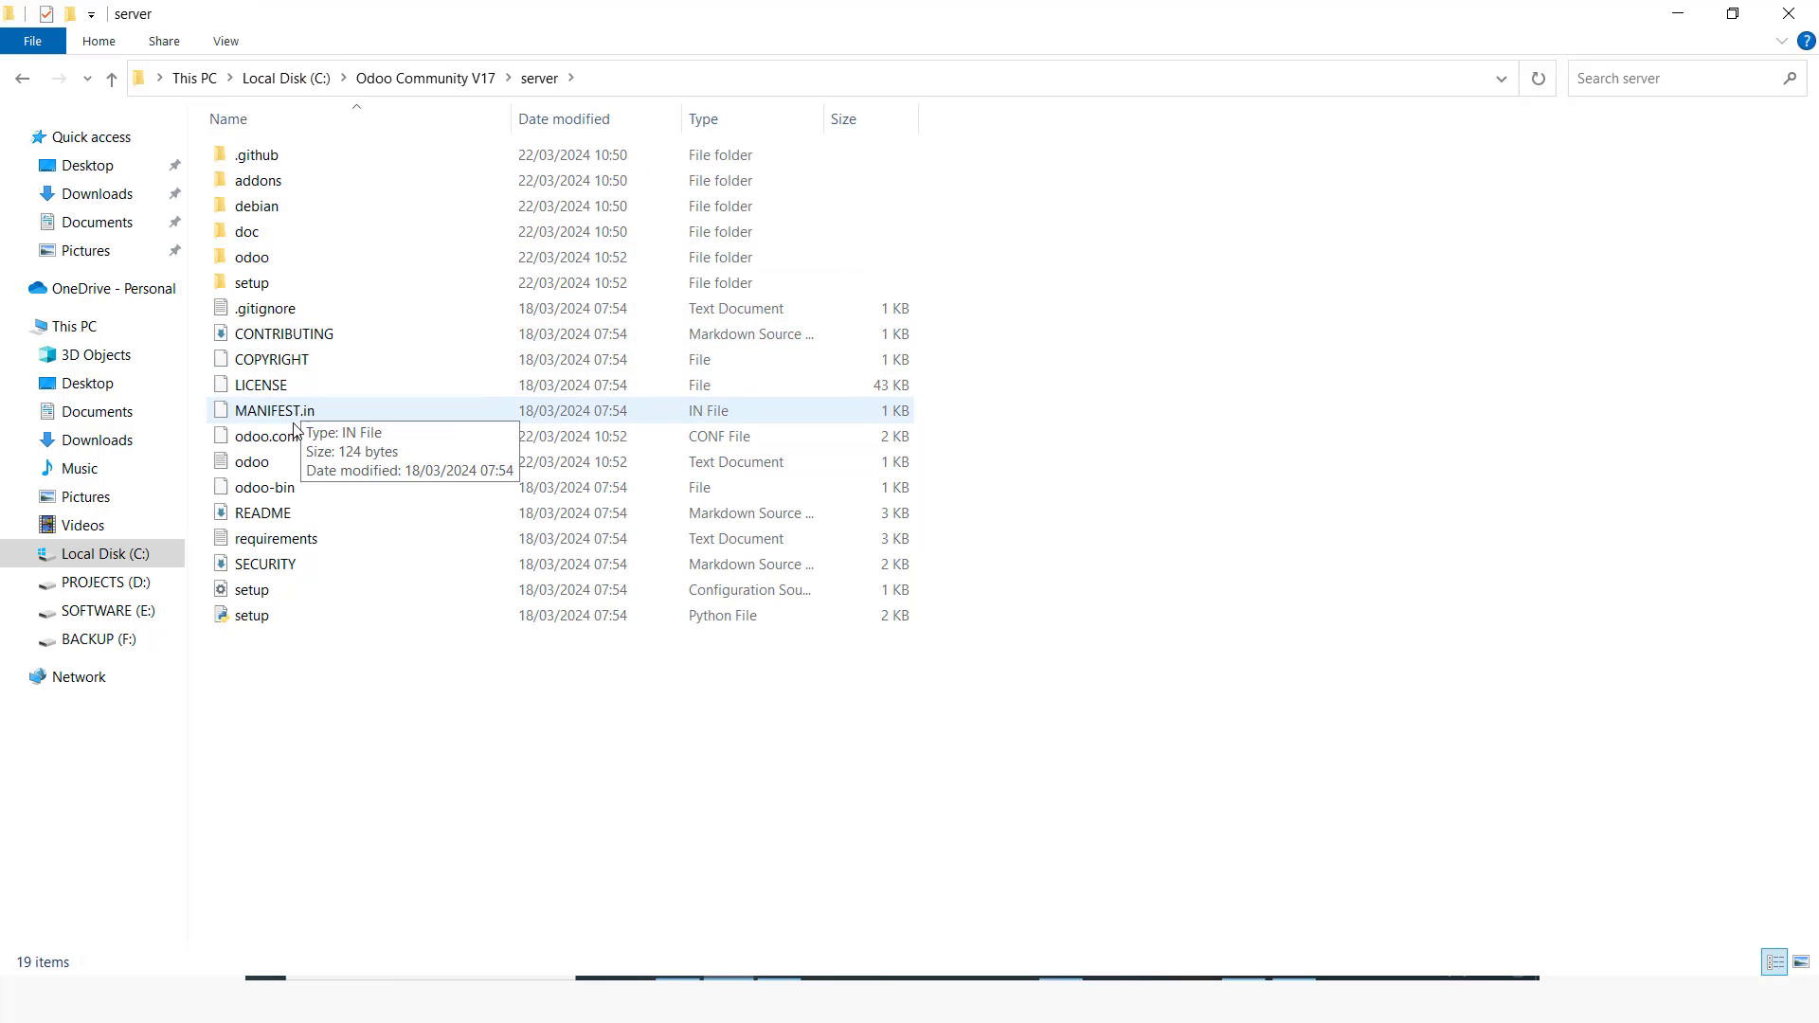
{"action": "right_click", "coordinate": [275, 438]}
{"action": "left_click", "coordinate": [384, 480]}
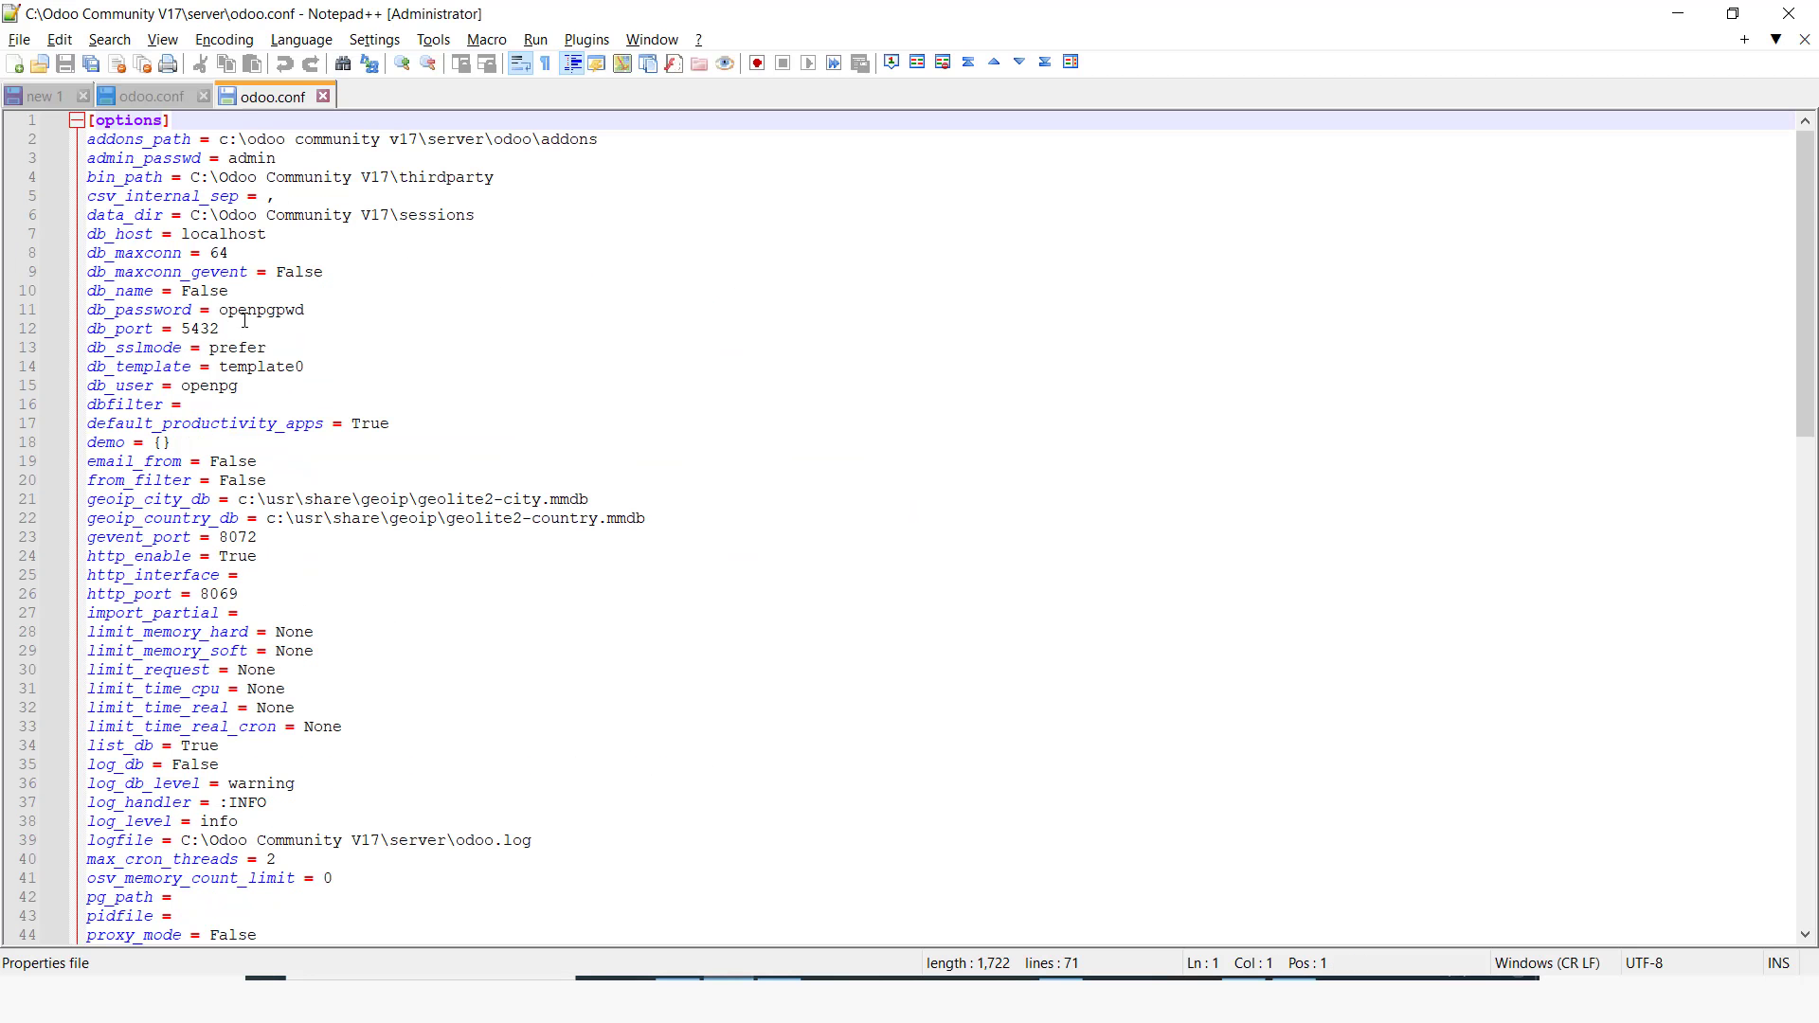
Step: Set db_port to 5433 and http_port to 8079 in the config file
{"action": "left_click", "coordinate": [245, 323]}
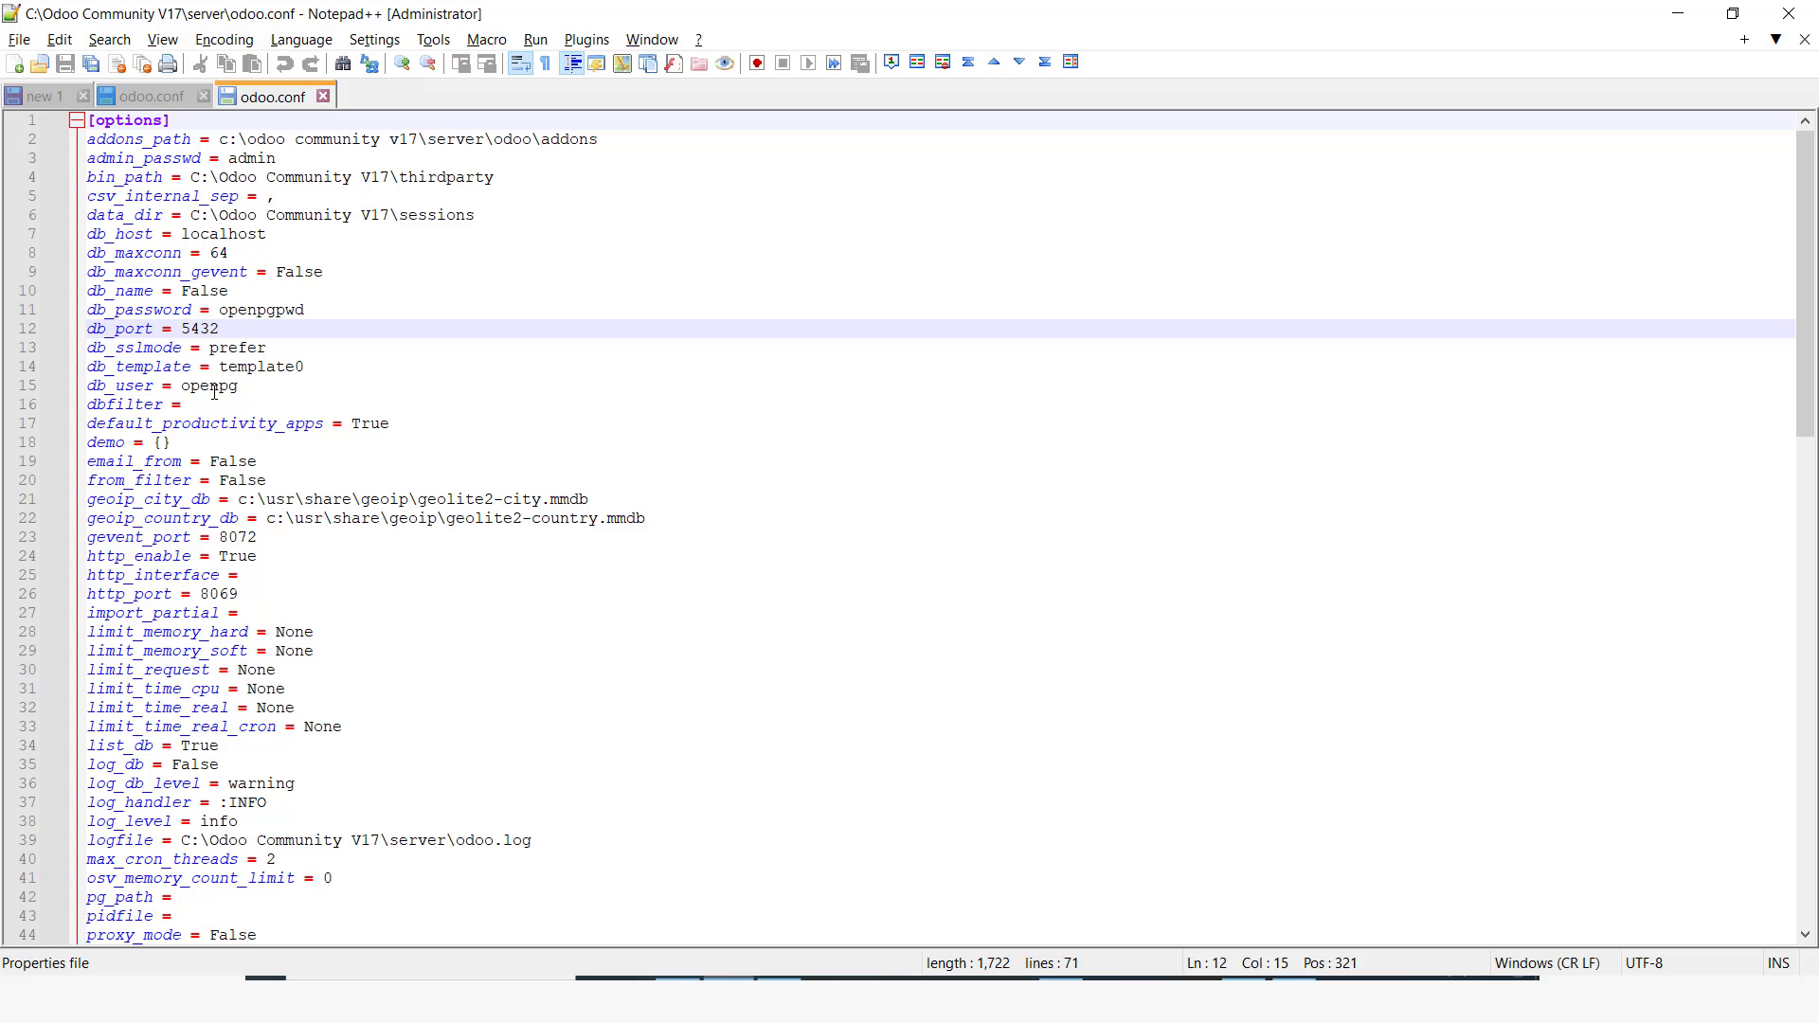
{"action": "key", "text": "BackSpace"}
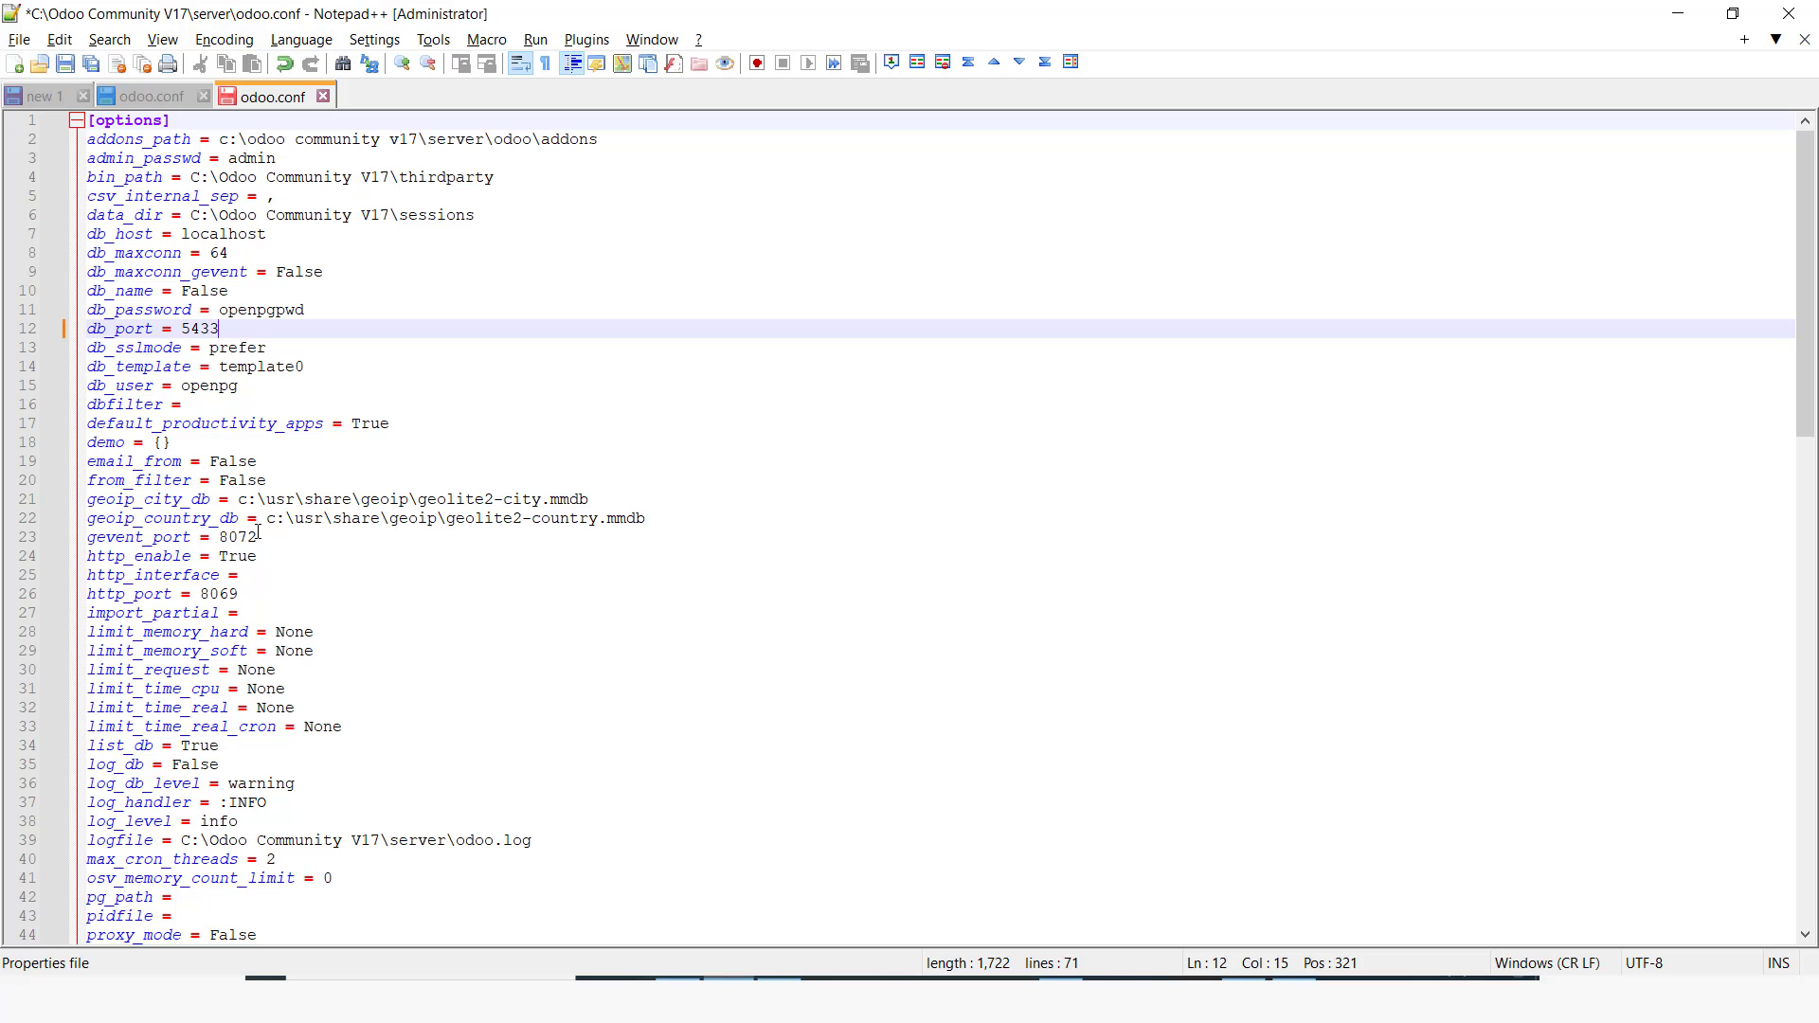
{"action": "left_click", "coordinate": [263, 606]}
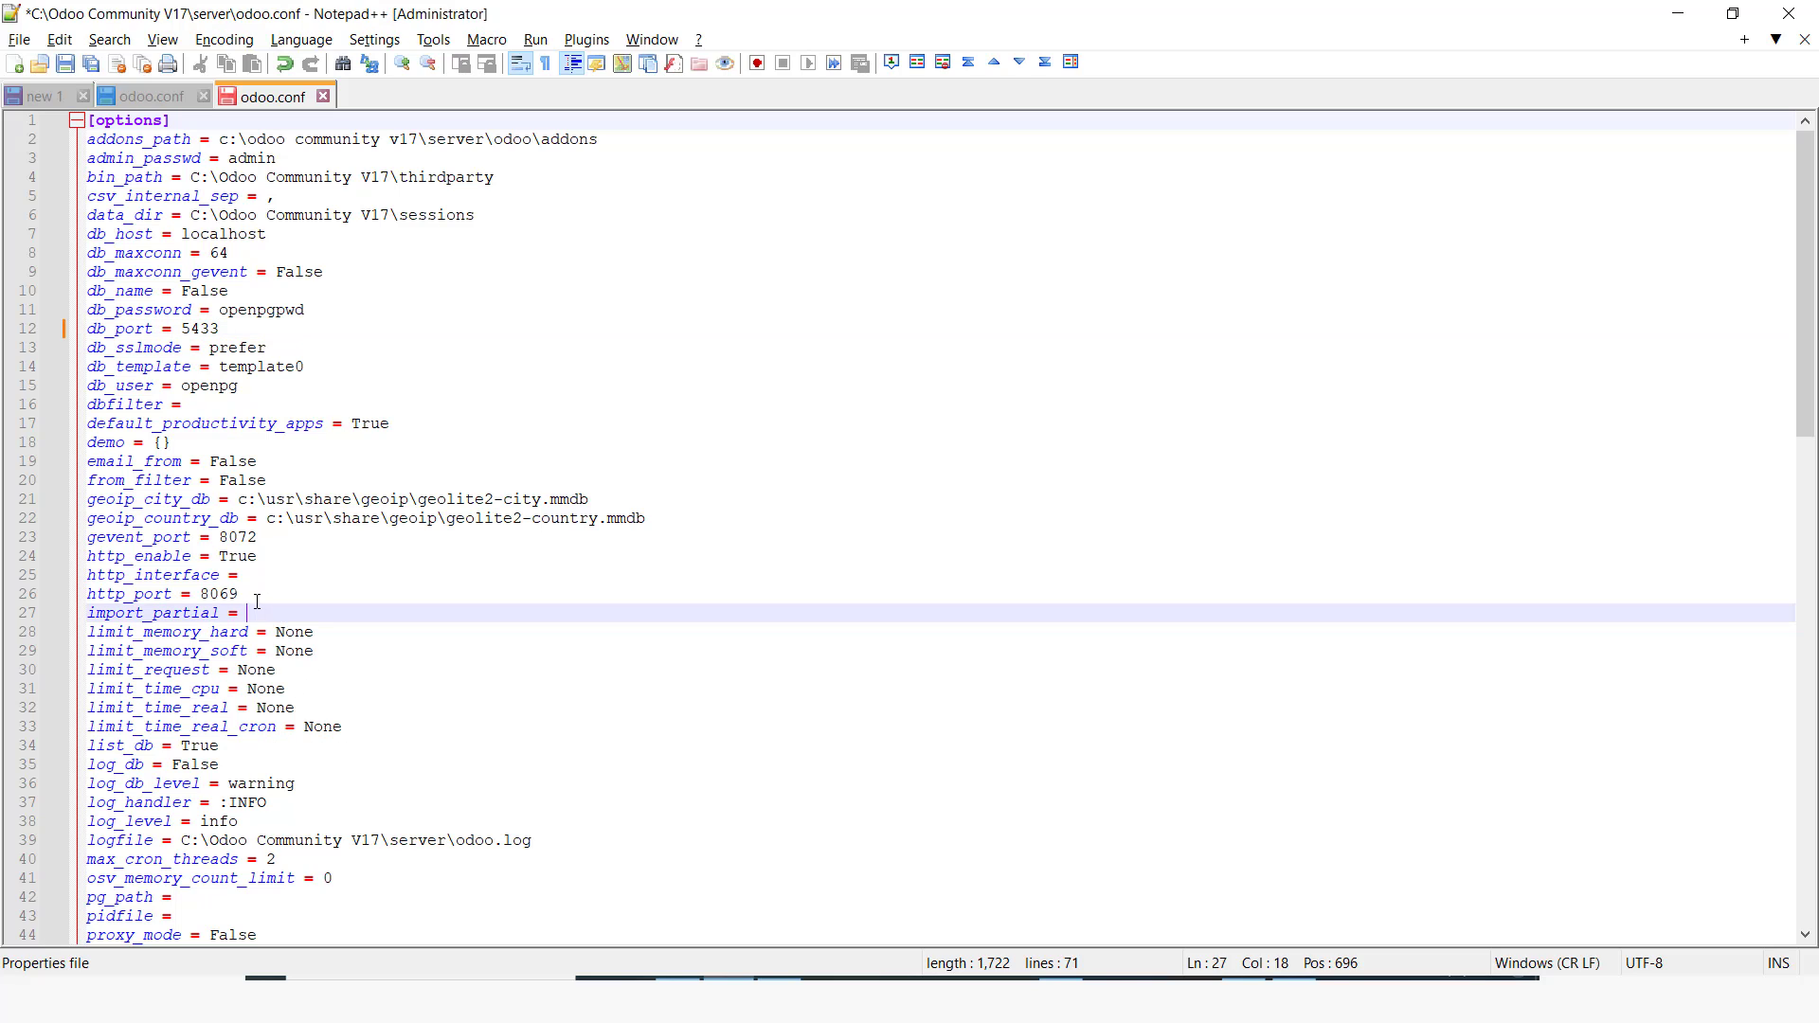
{"action": "left_click", "coordinate": [250, 602]}
{"action": "key", "text": "BackSpace"}
{"action": "key", "text": "BackSpace"}
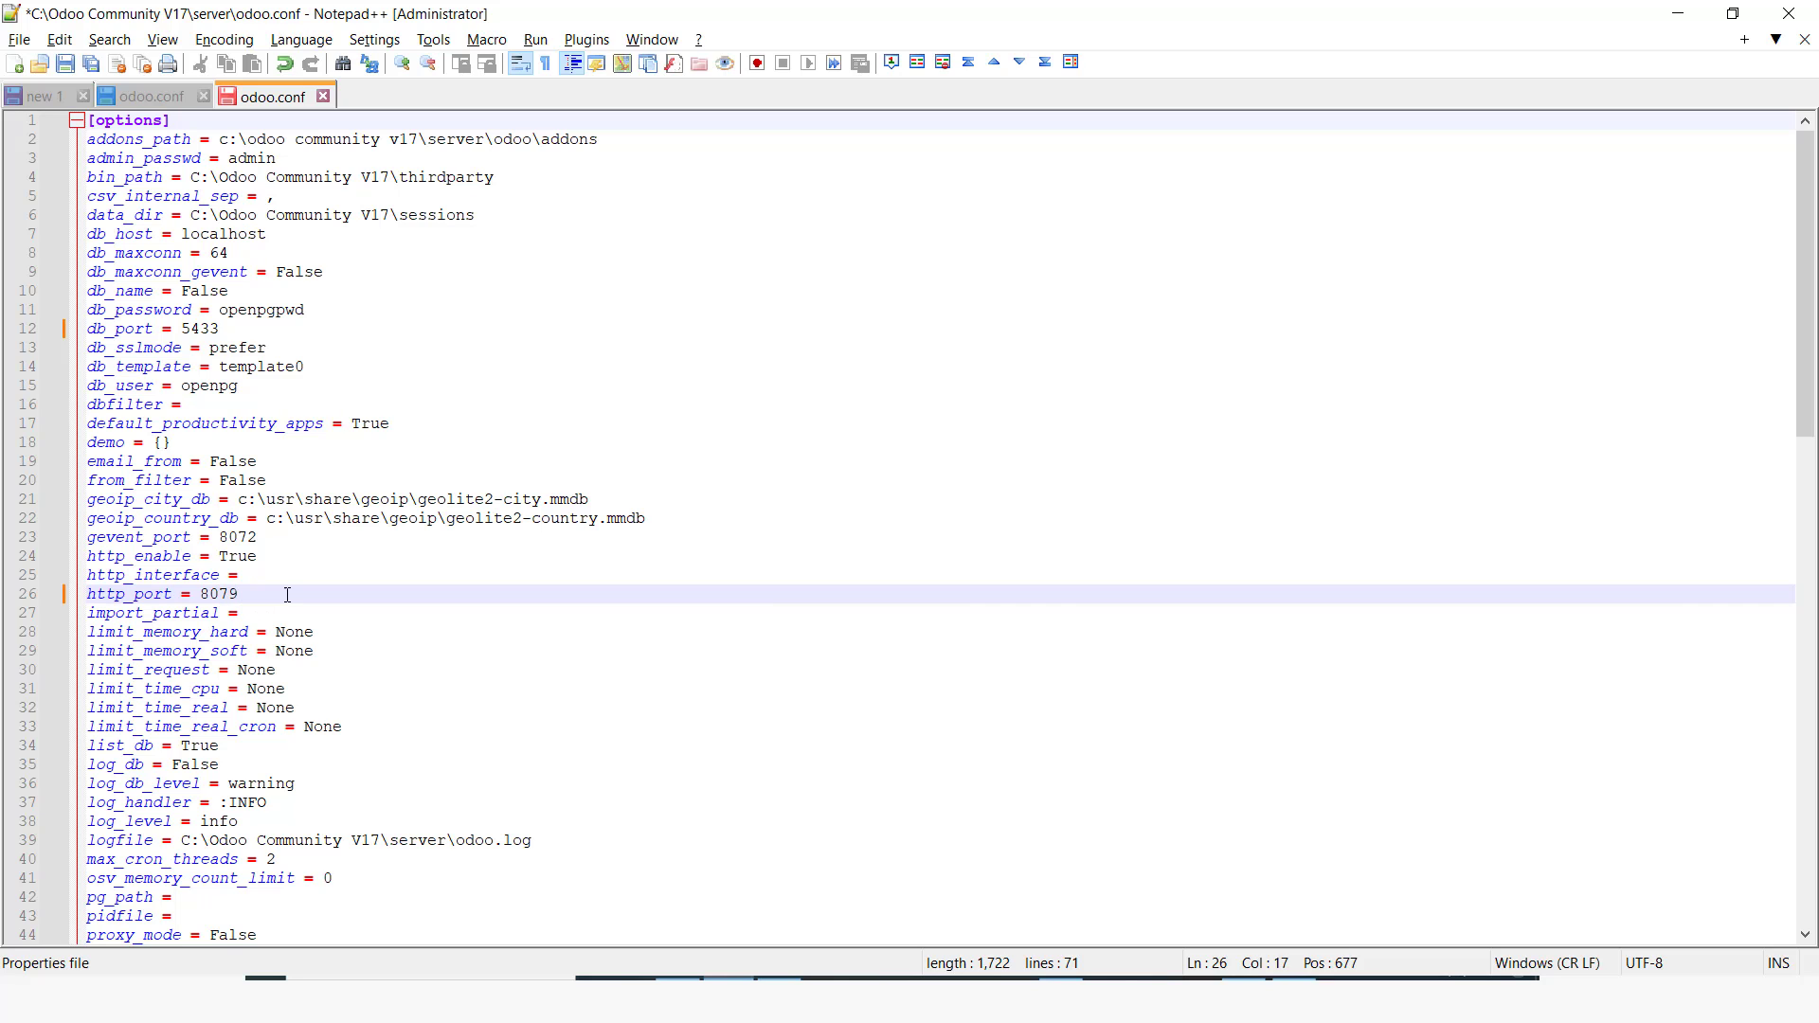
Step: Copy the folder path C:\Odoo Community V17\PostgreSQL\bin from File Explorer
{"action": "key", "text": "alt+Tab"}
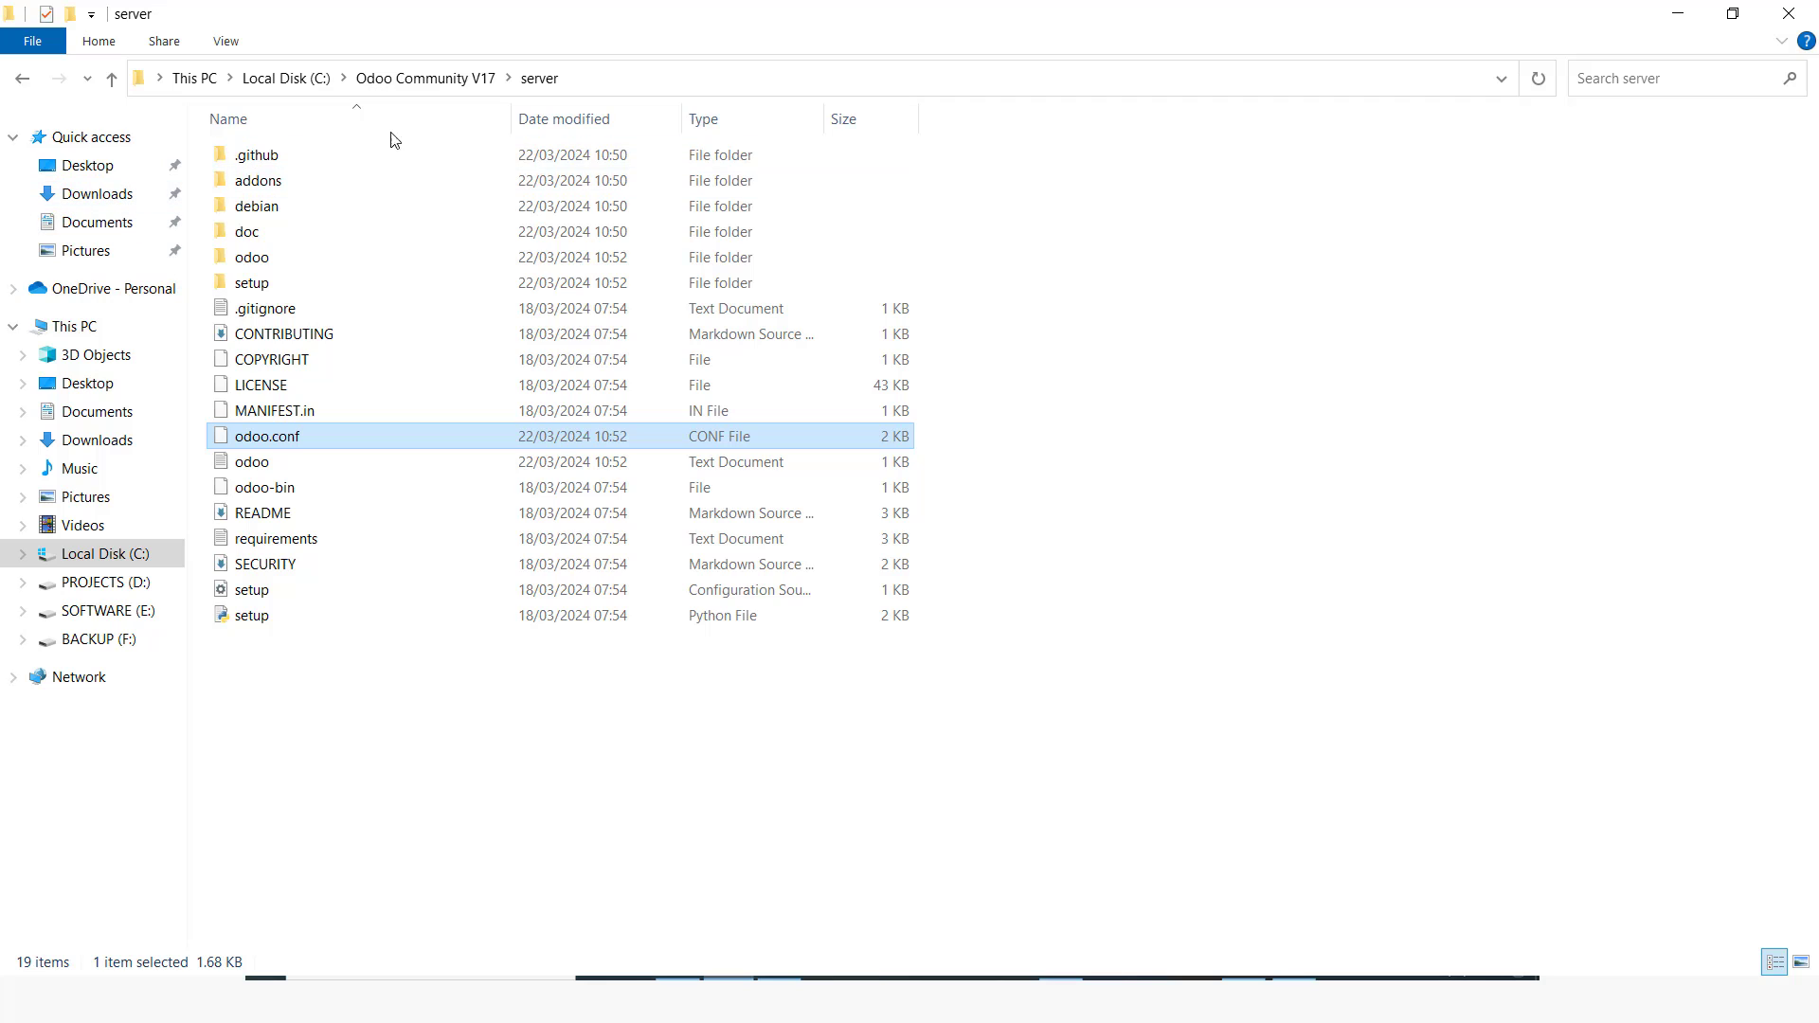
{"action": "left_click", "coordinate": [420, 76]}
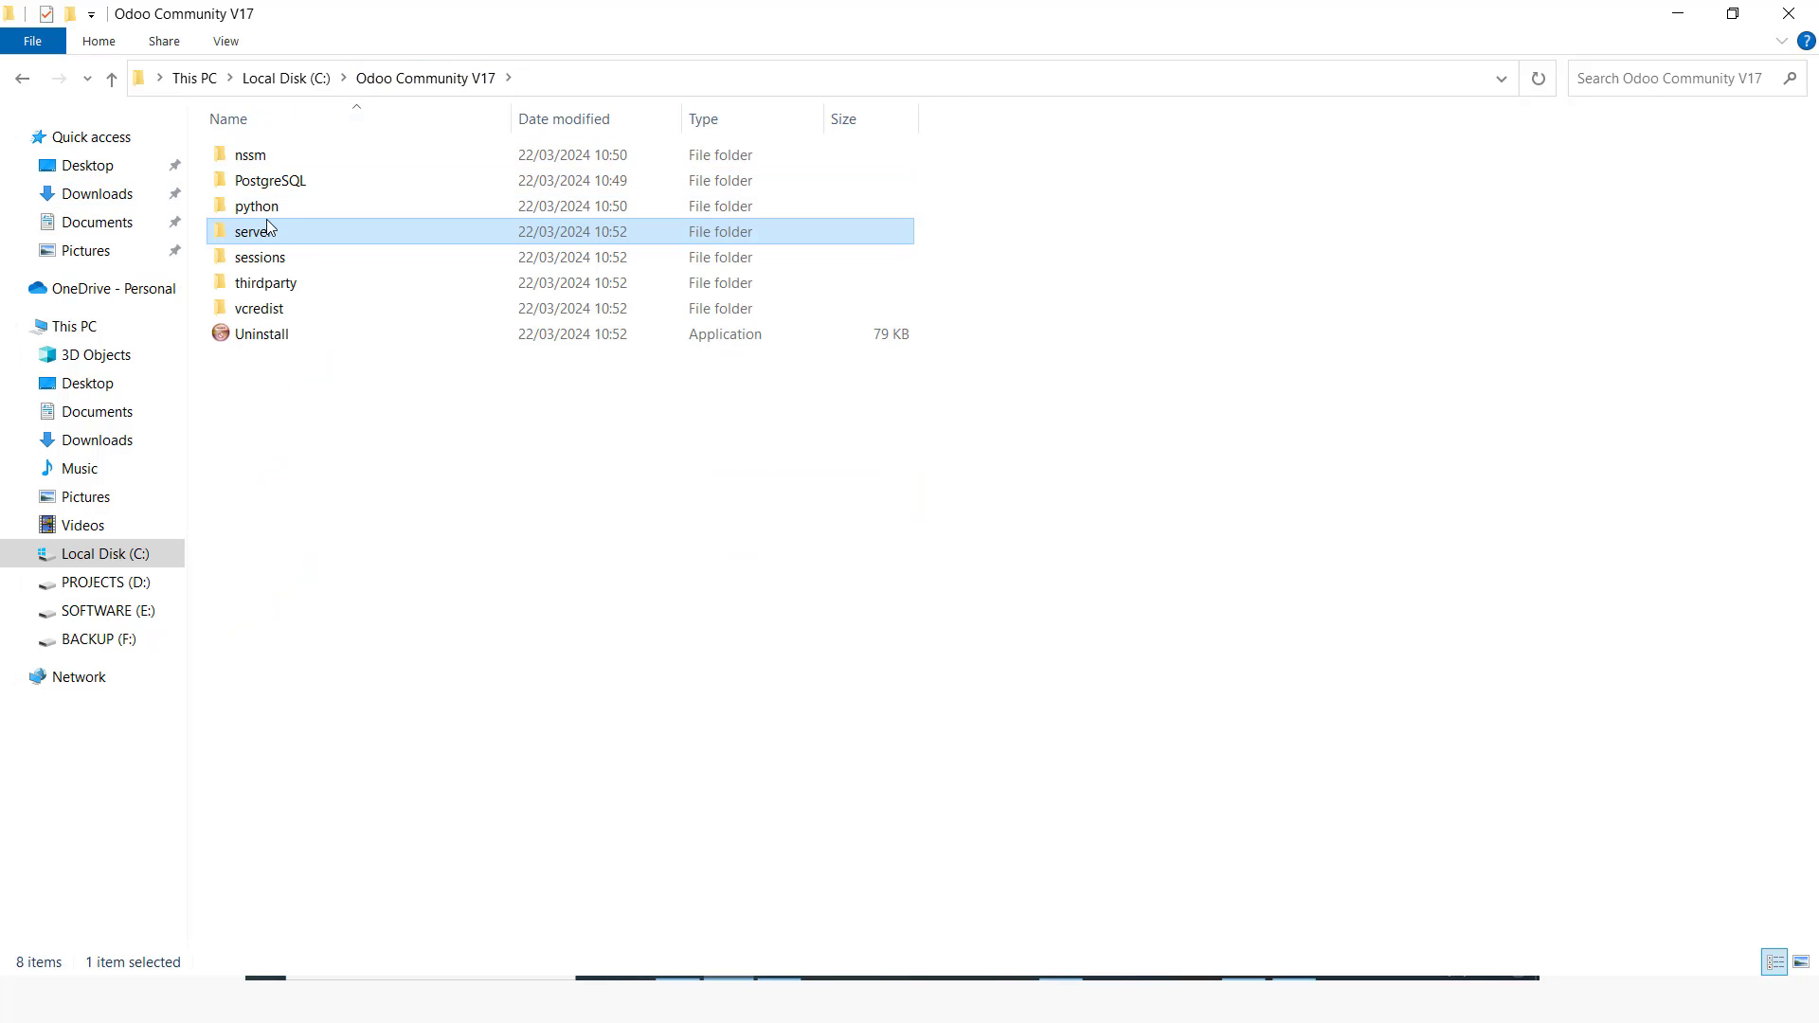
{"action": "double_click", "coordinate": [303, 183]}
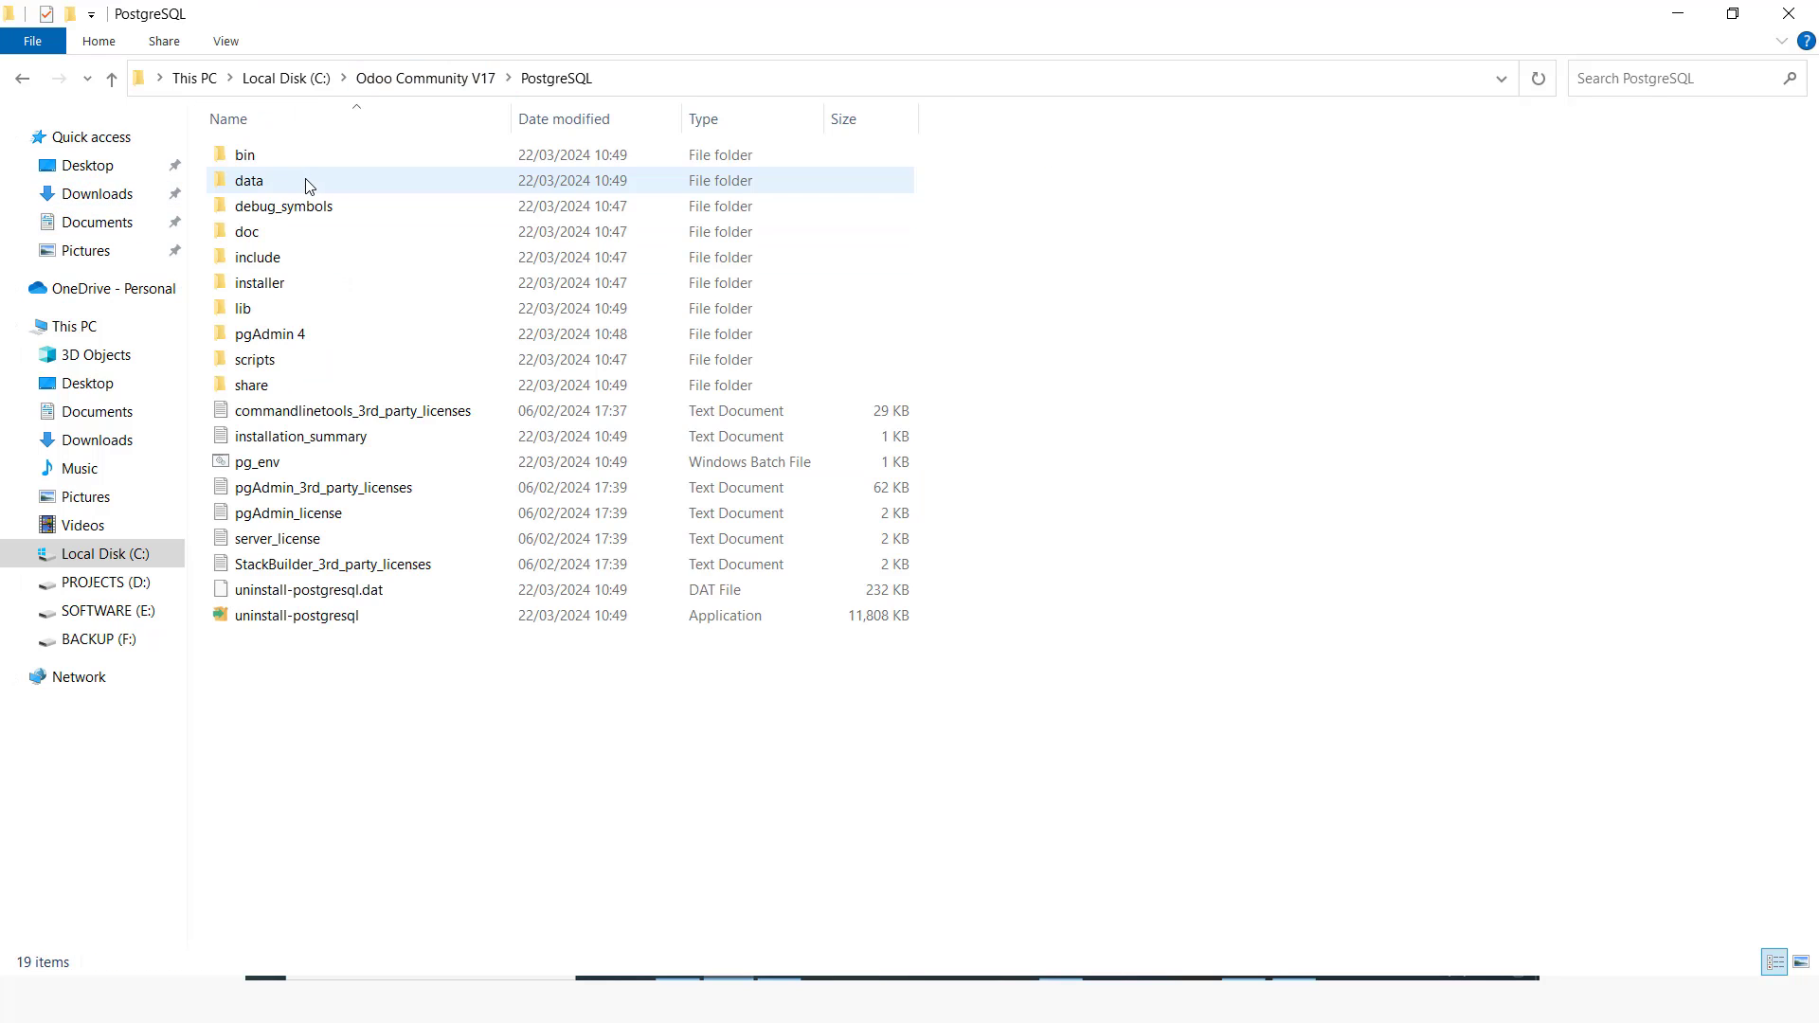
{"action": "double_click", "coordinate": [276, 154]}
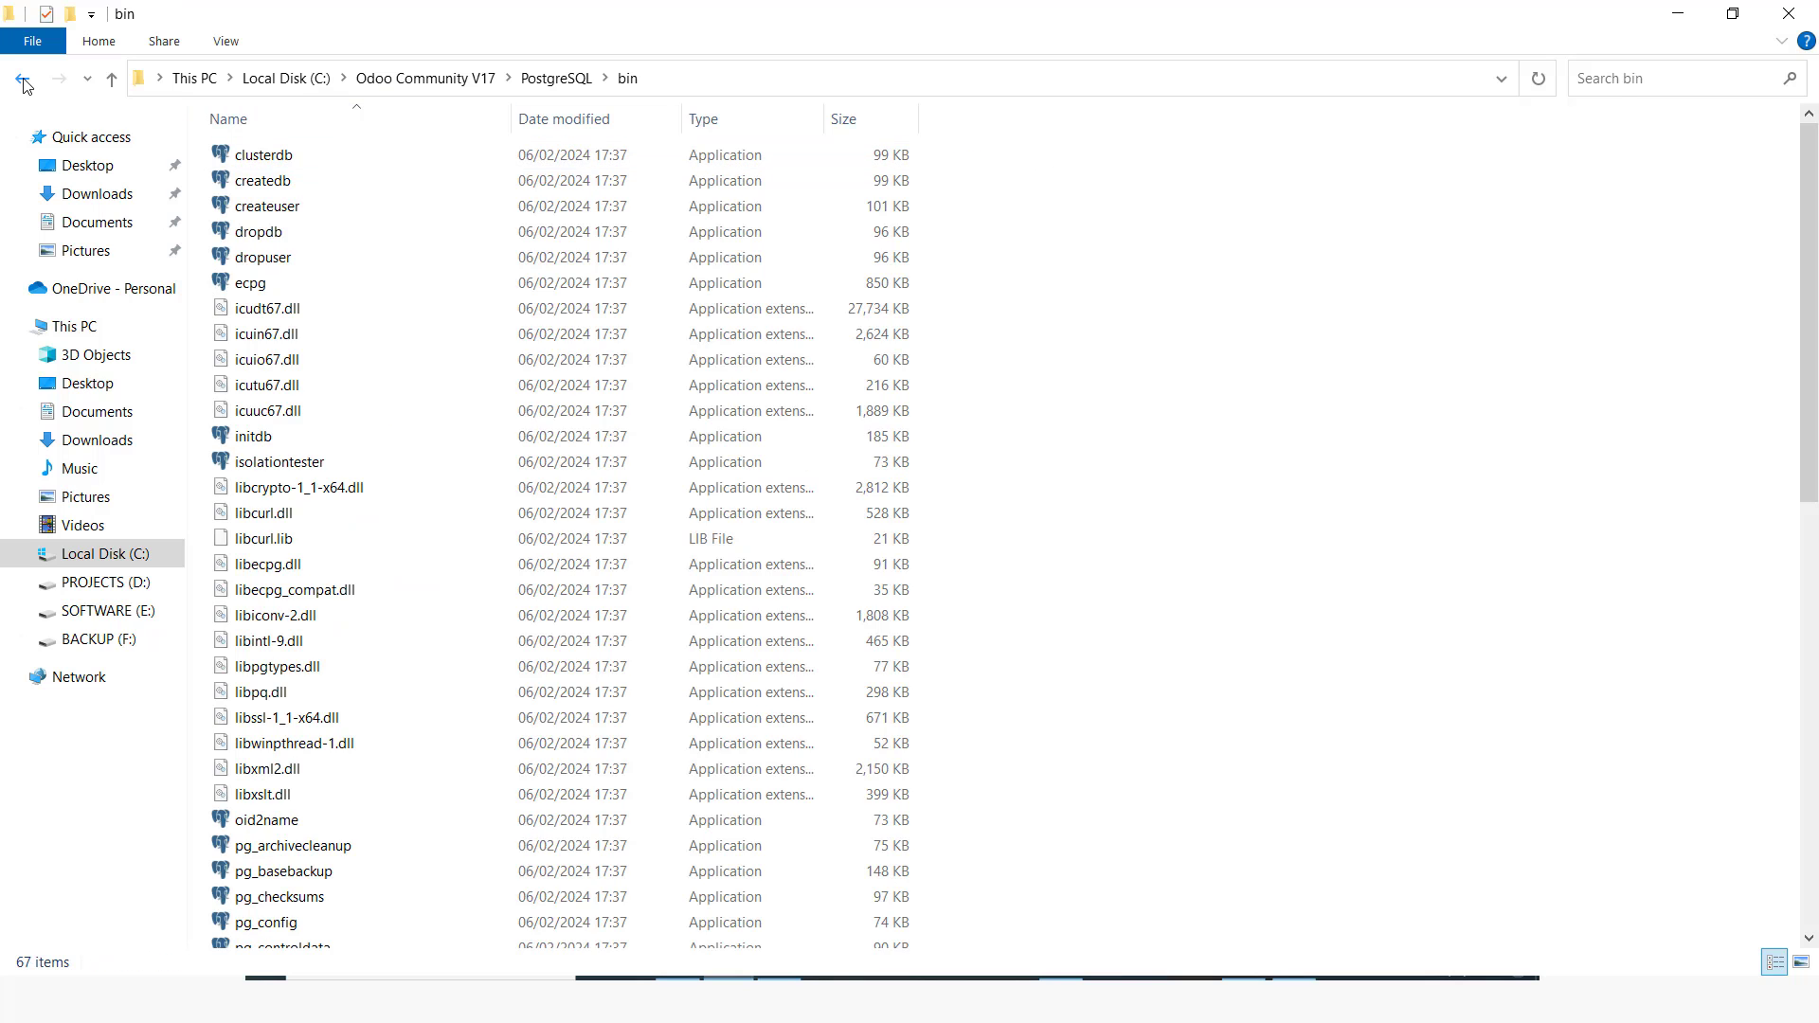
{"action": "scroll", "coordinate": [385, 843], "scroll_direction": "down", "scroll_amount": 5}
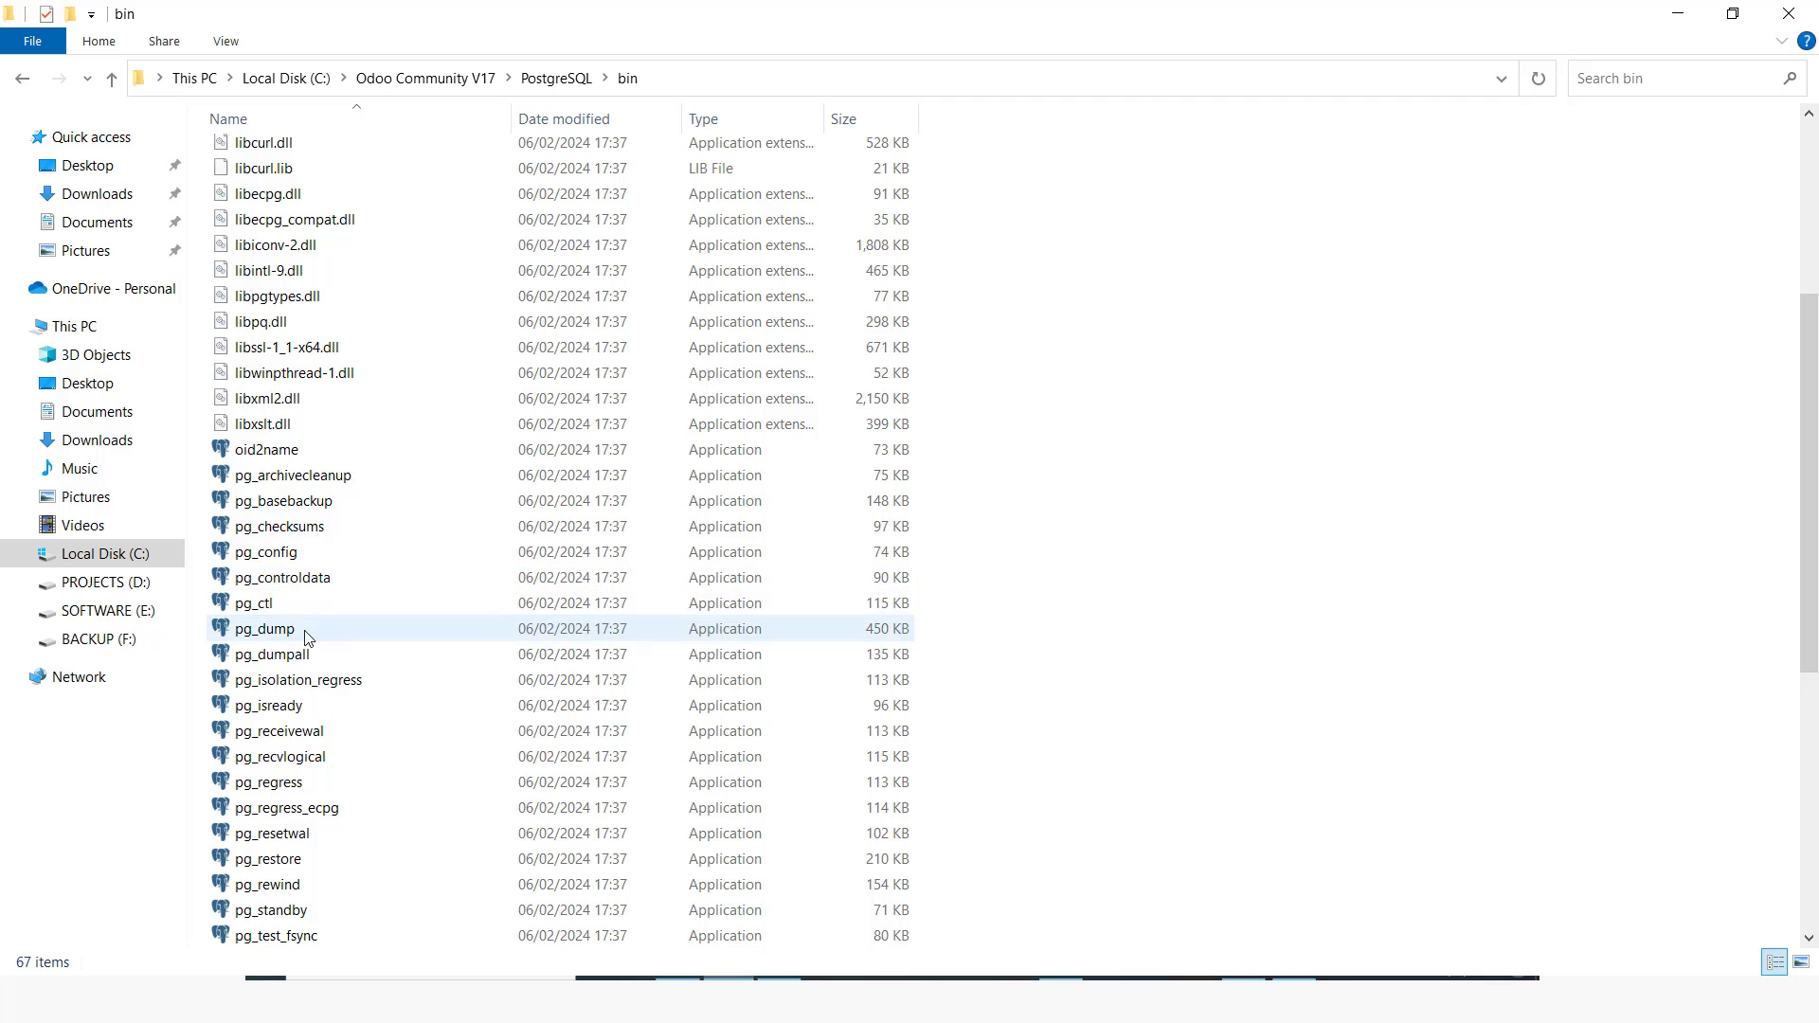
{"action": "scroll", "coordinate": [305, 636], "scroll_direction": "down", "scroll_amount": 3}
{"action": "scroll", "coordinate": [322, 677], "scroll_direction": "down", "scroll_amount": 1}
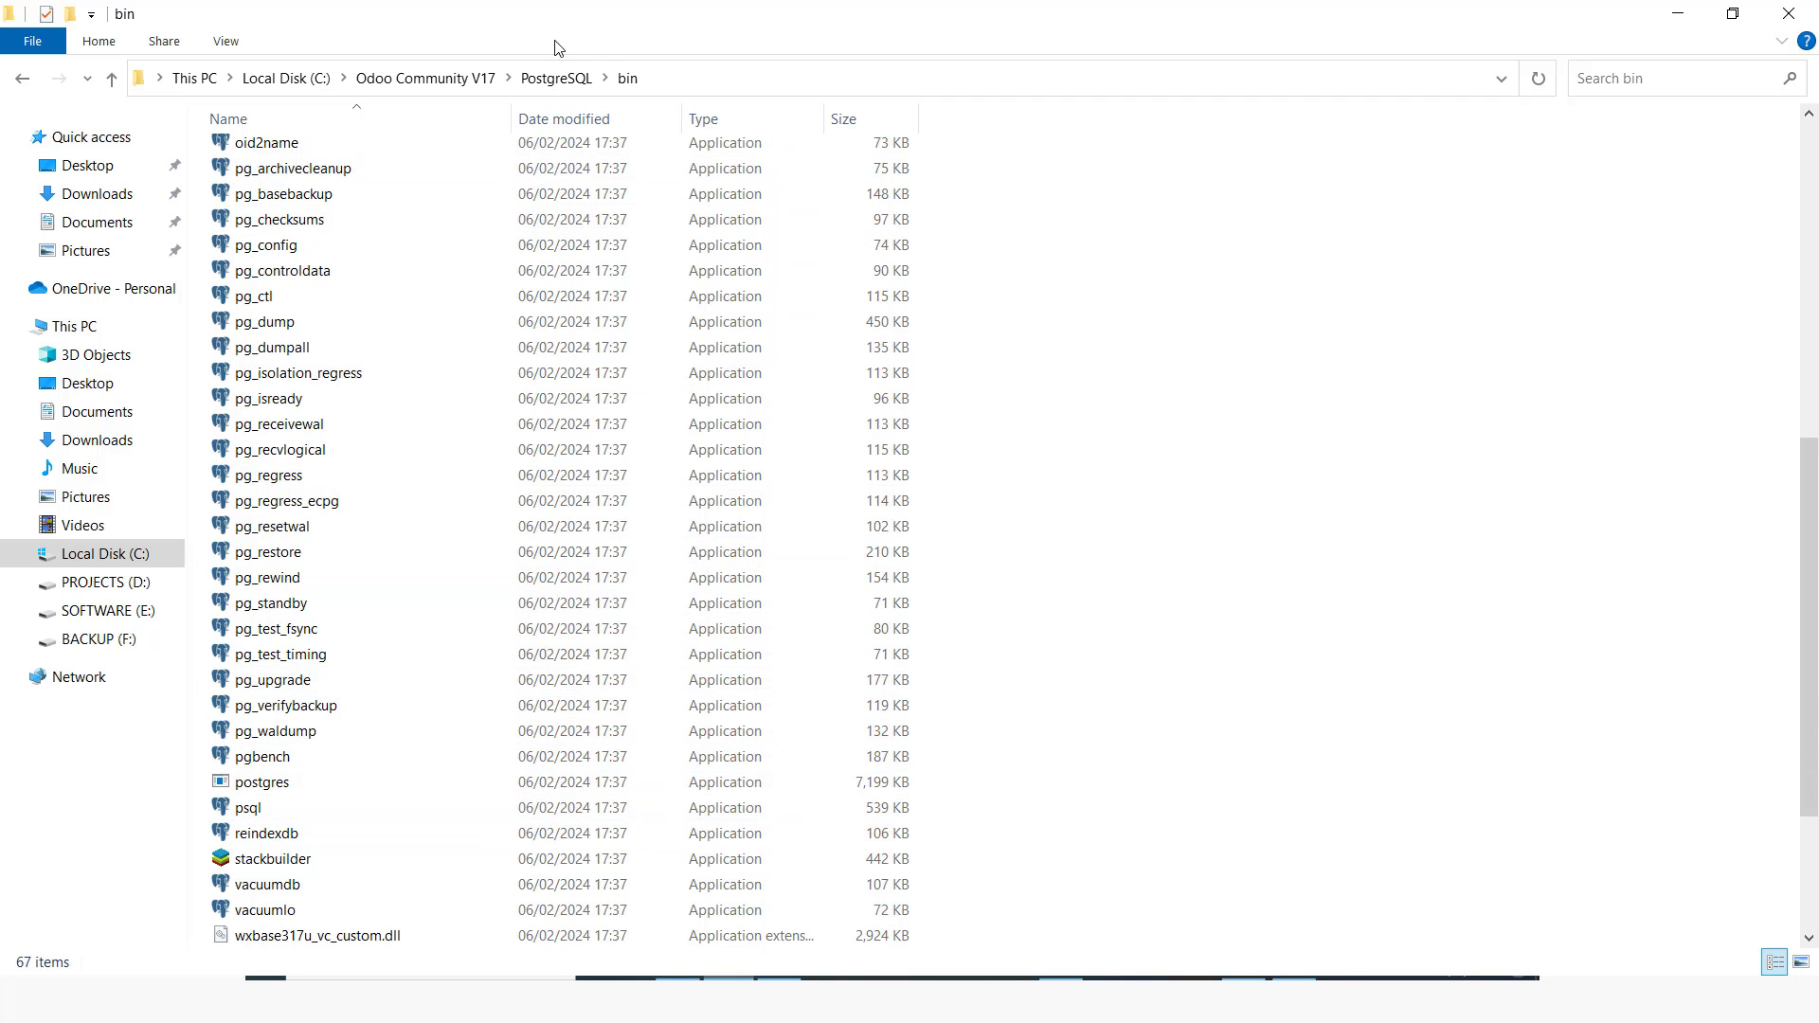
{"action": "left_click", "coordinate": [684, 77]}
{"action": "key", "text": "super+c"}
{"action": "right_click", "coordinate": [392, 77]}
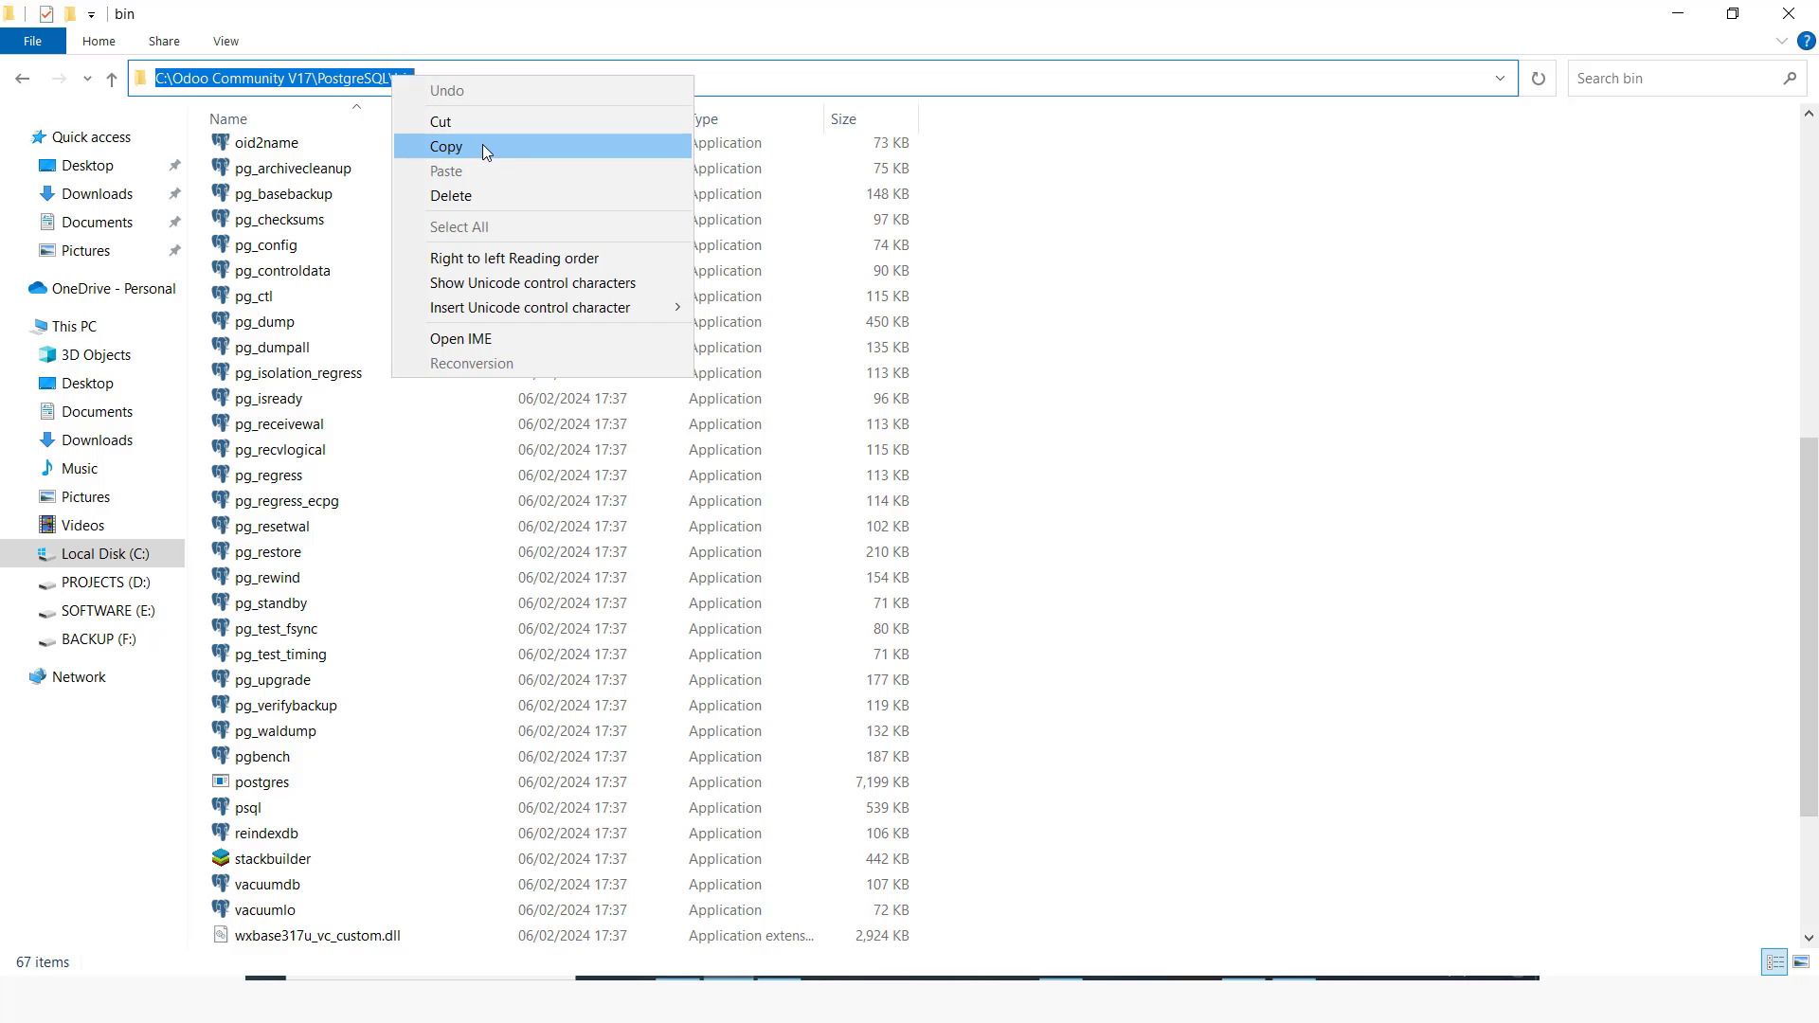
{"action": "left_click", "coordinate": [445, 146]}
Step: Set pg_path to C:\Odoo Community V17\PostgreSQL\bin and save odoo.conf
{"action": "key", "text": "alt+Tab"}
{"action": "key", "text": "alt+Tab"}
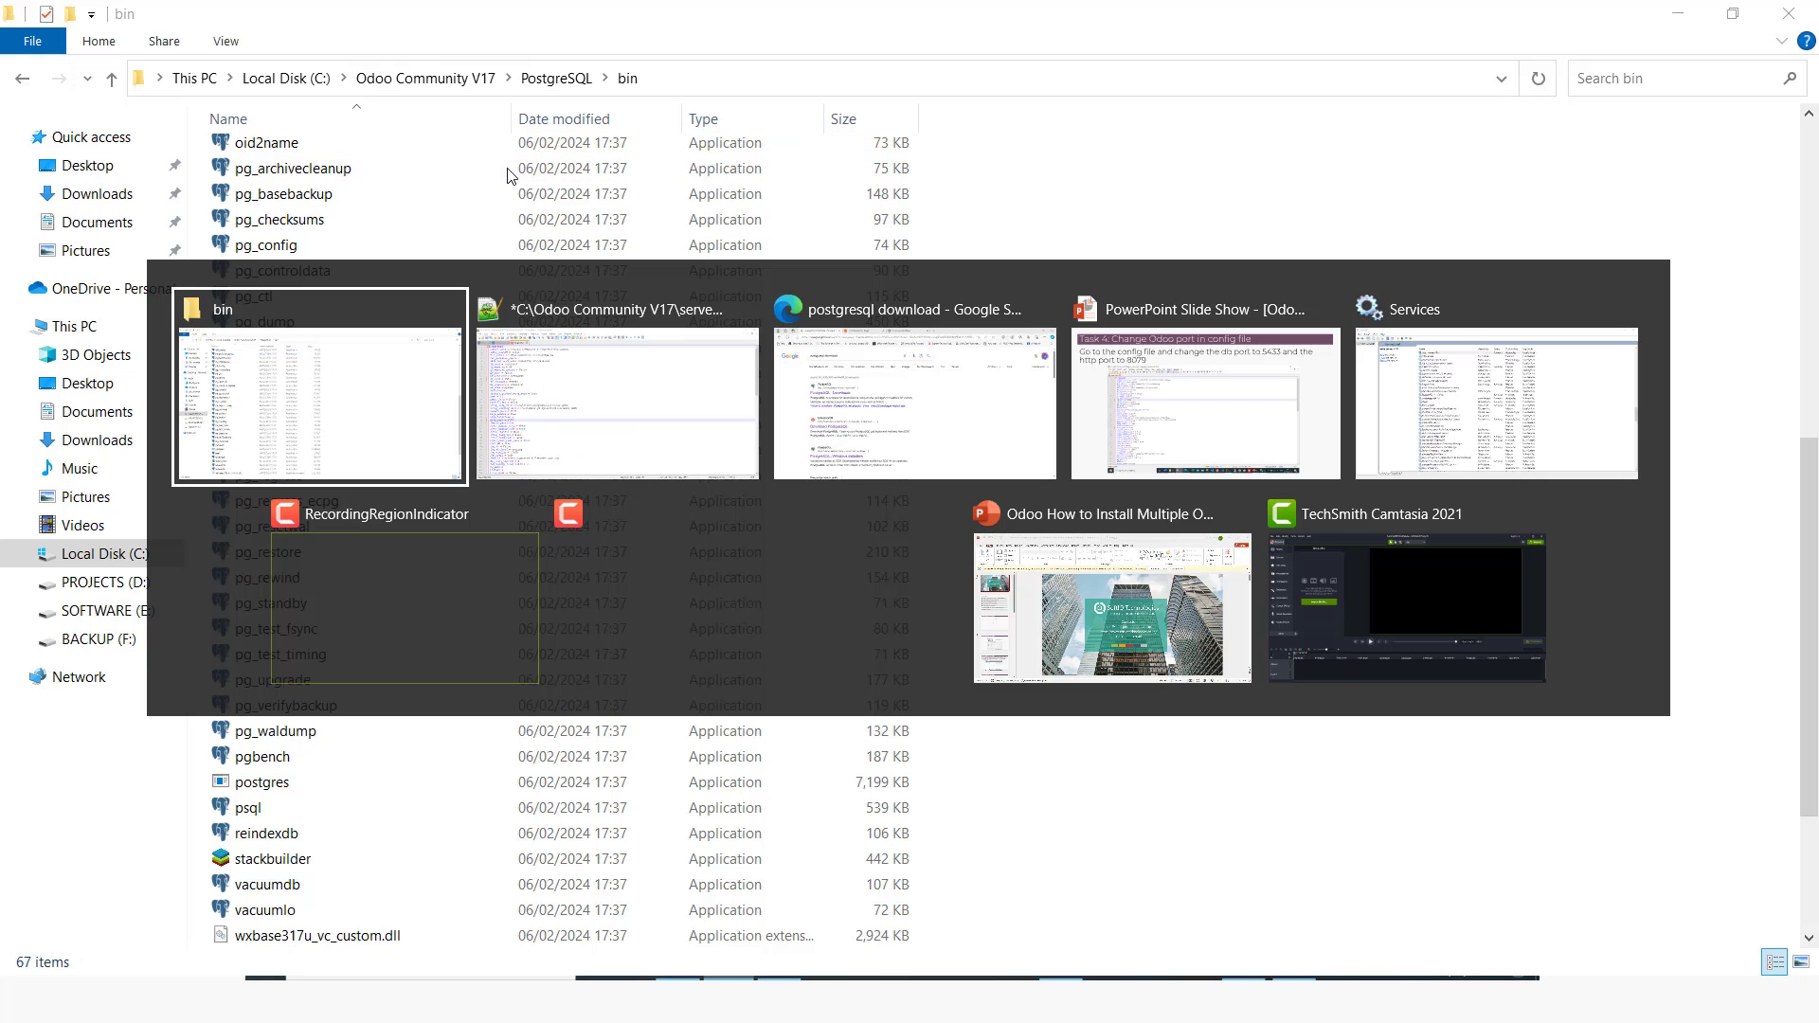
{"action": "key", "text": "alt+Tab"}
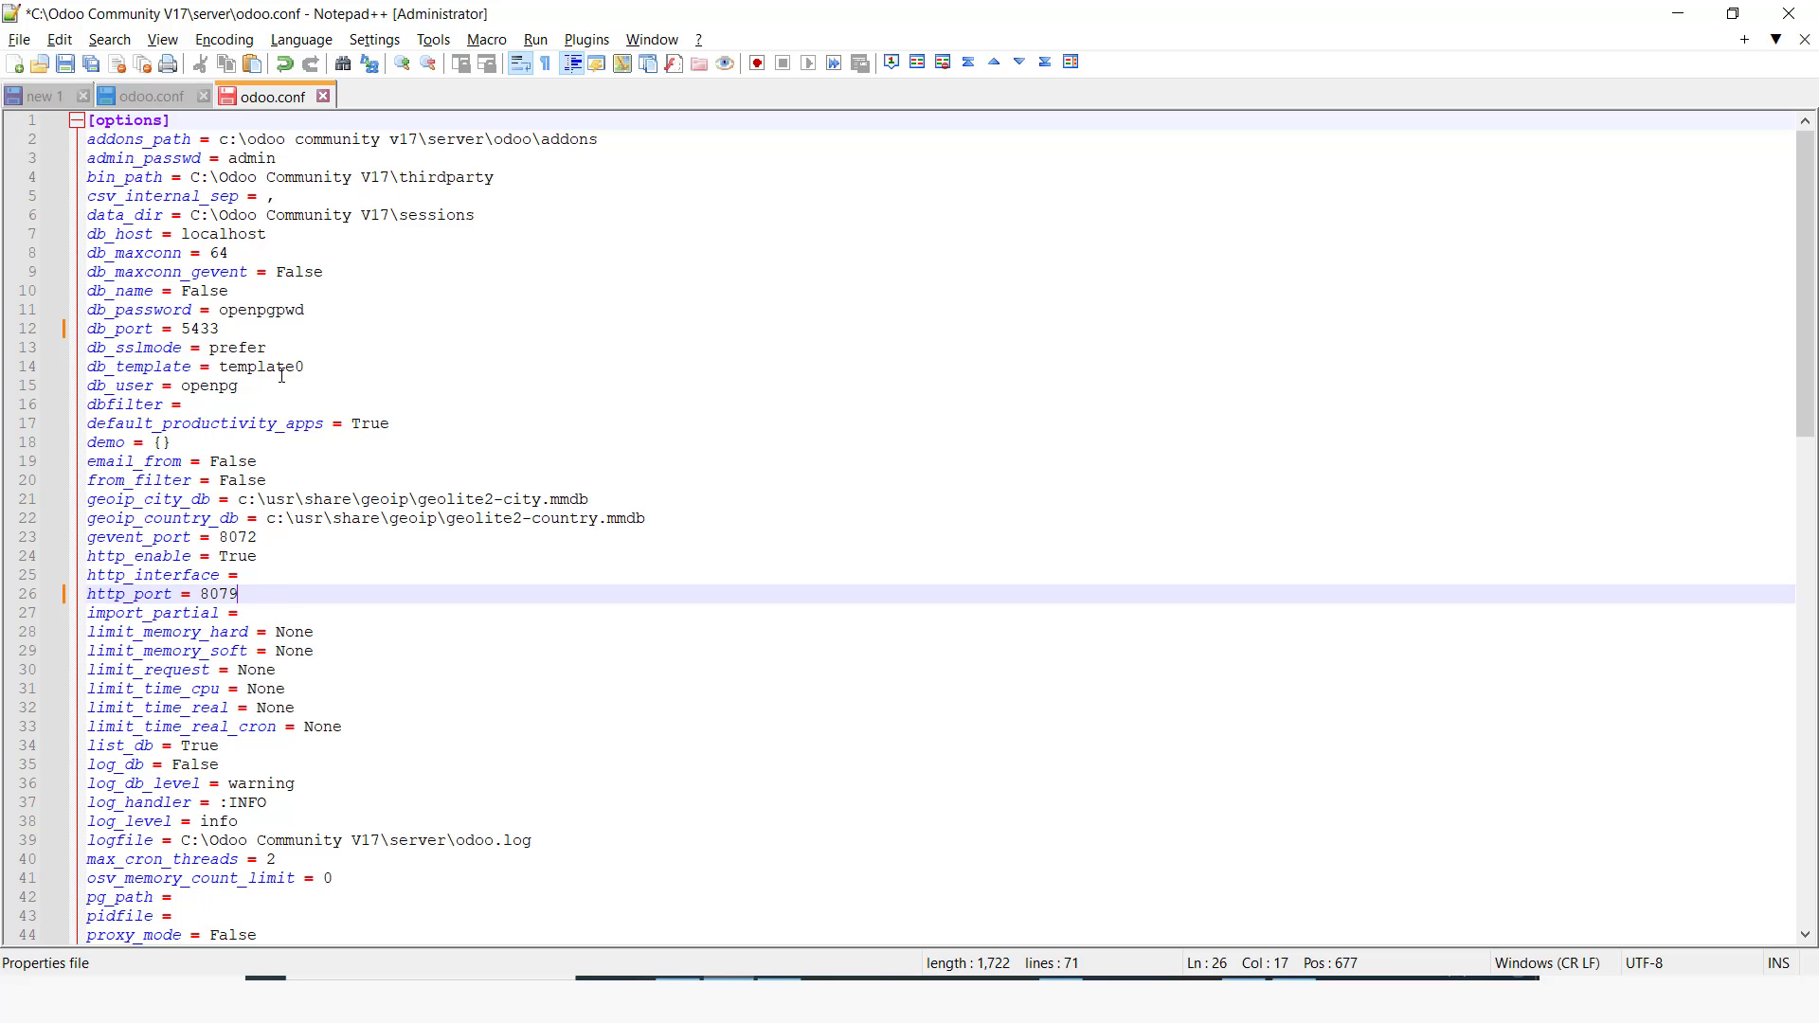
{"action": "scroll", "coordinate": [255, 772], "scroll_direction": "down", "scroll_amount": 2}
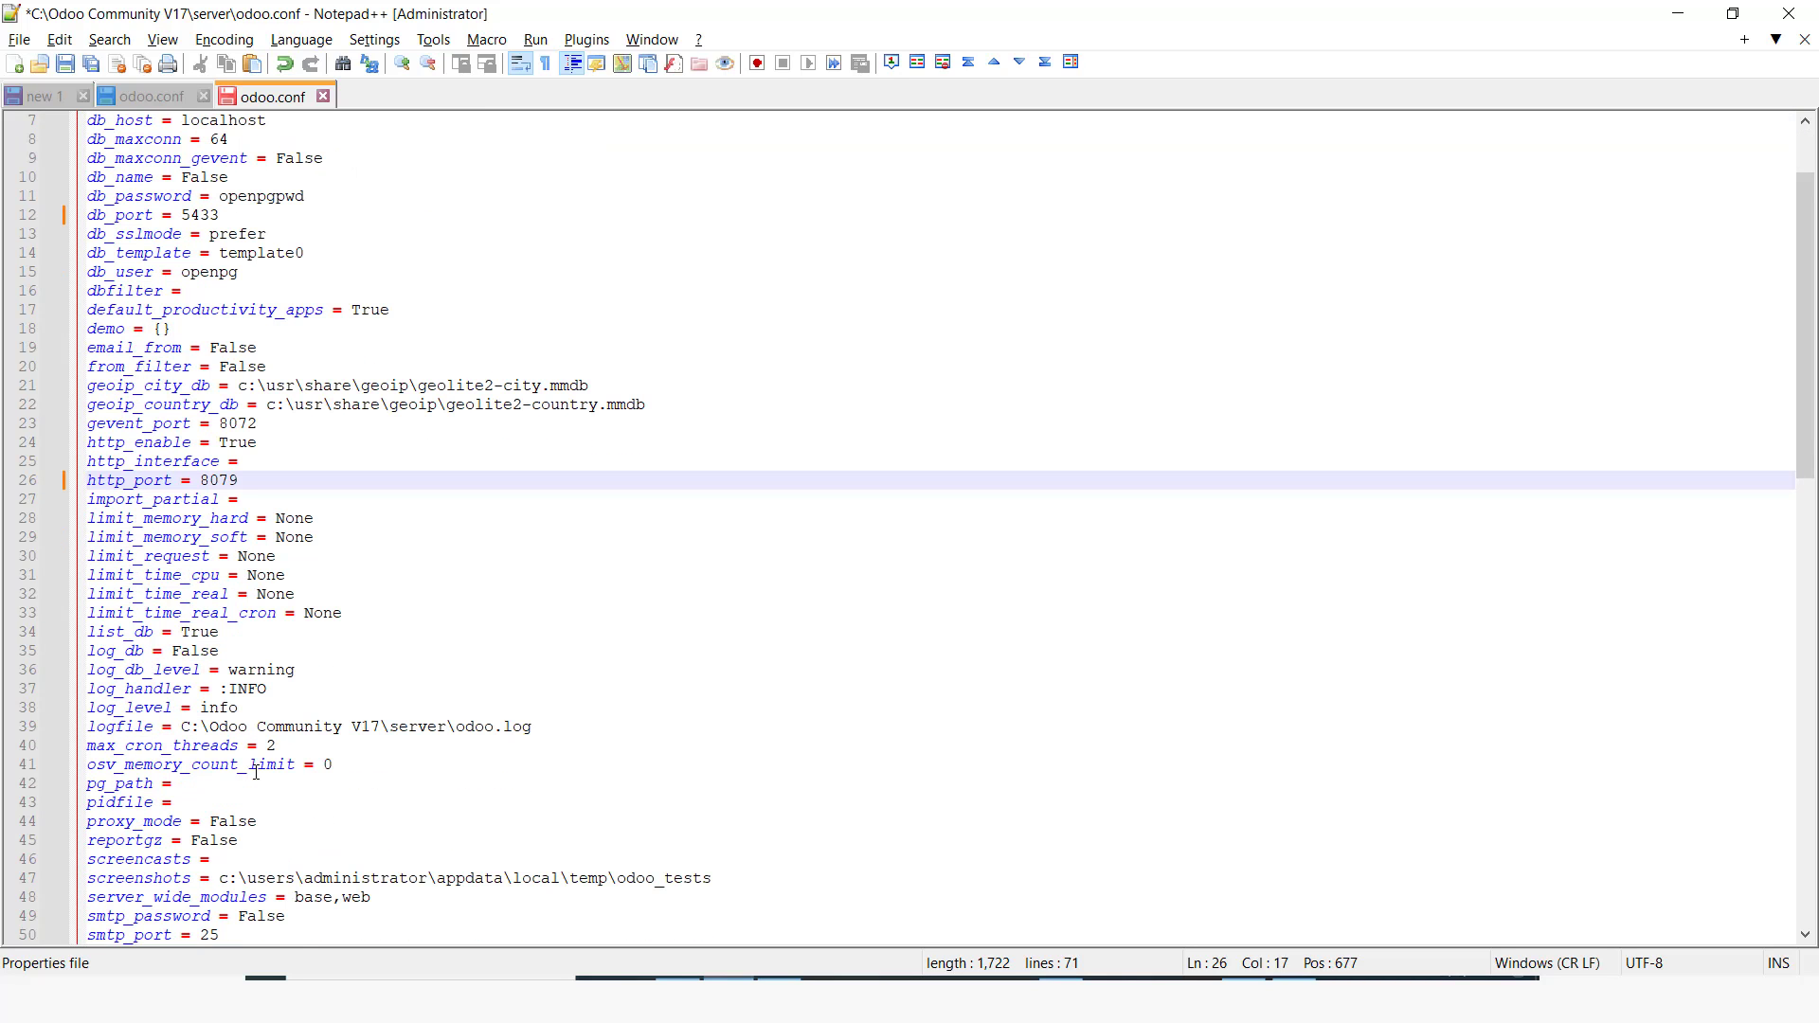
{"action": "left_click", "coordinate": [190, 785]}
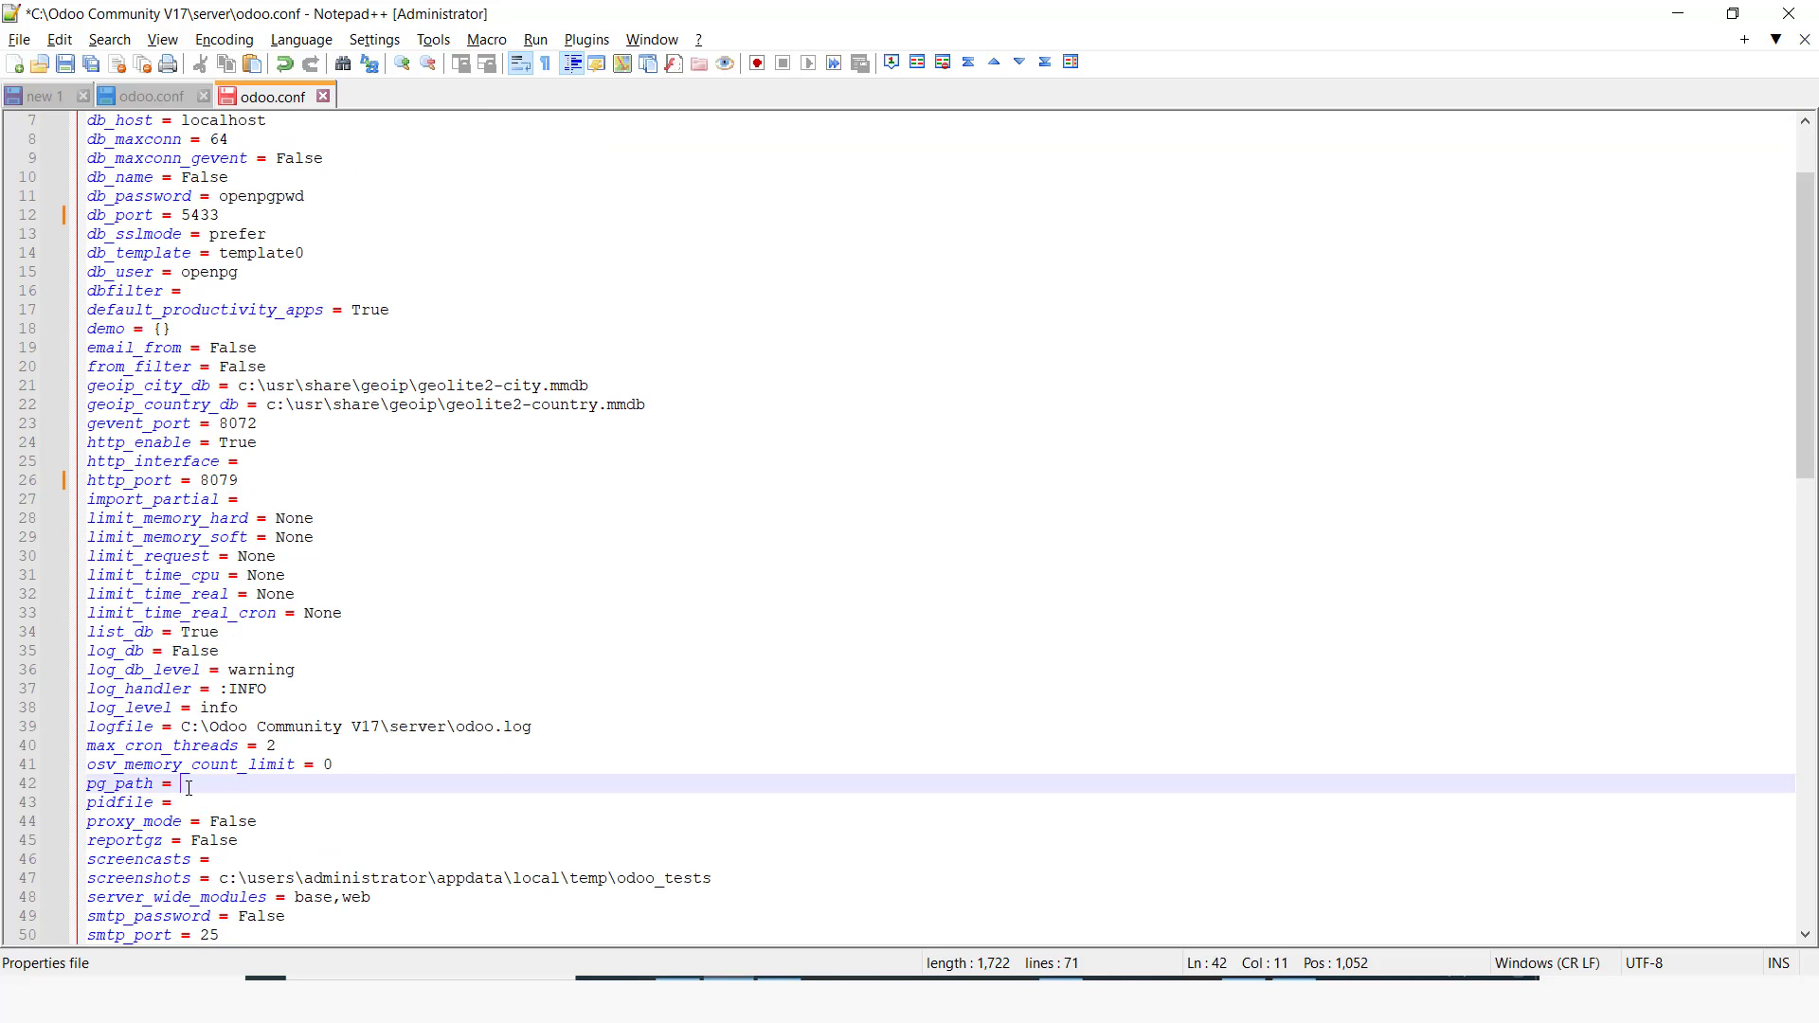
{"action": "right_click", "coordinate": [190, 785]}
{"action": "left_click", "coordinate": [241, 339]}
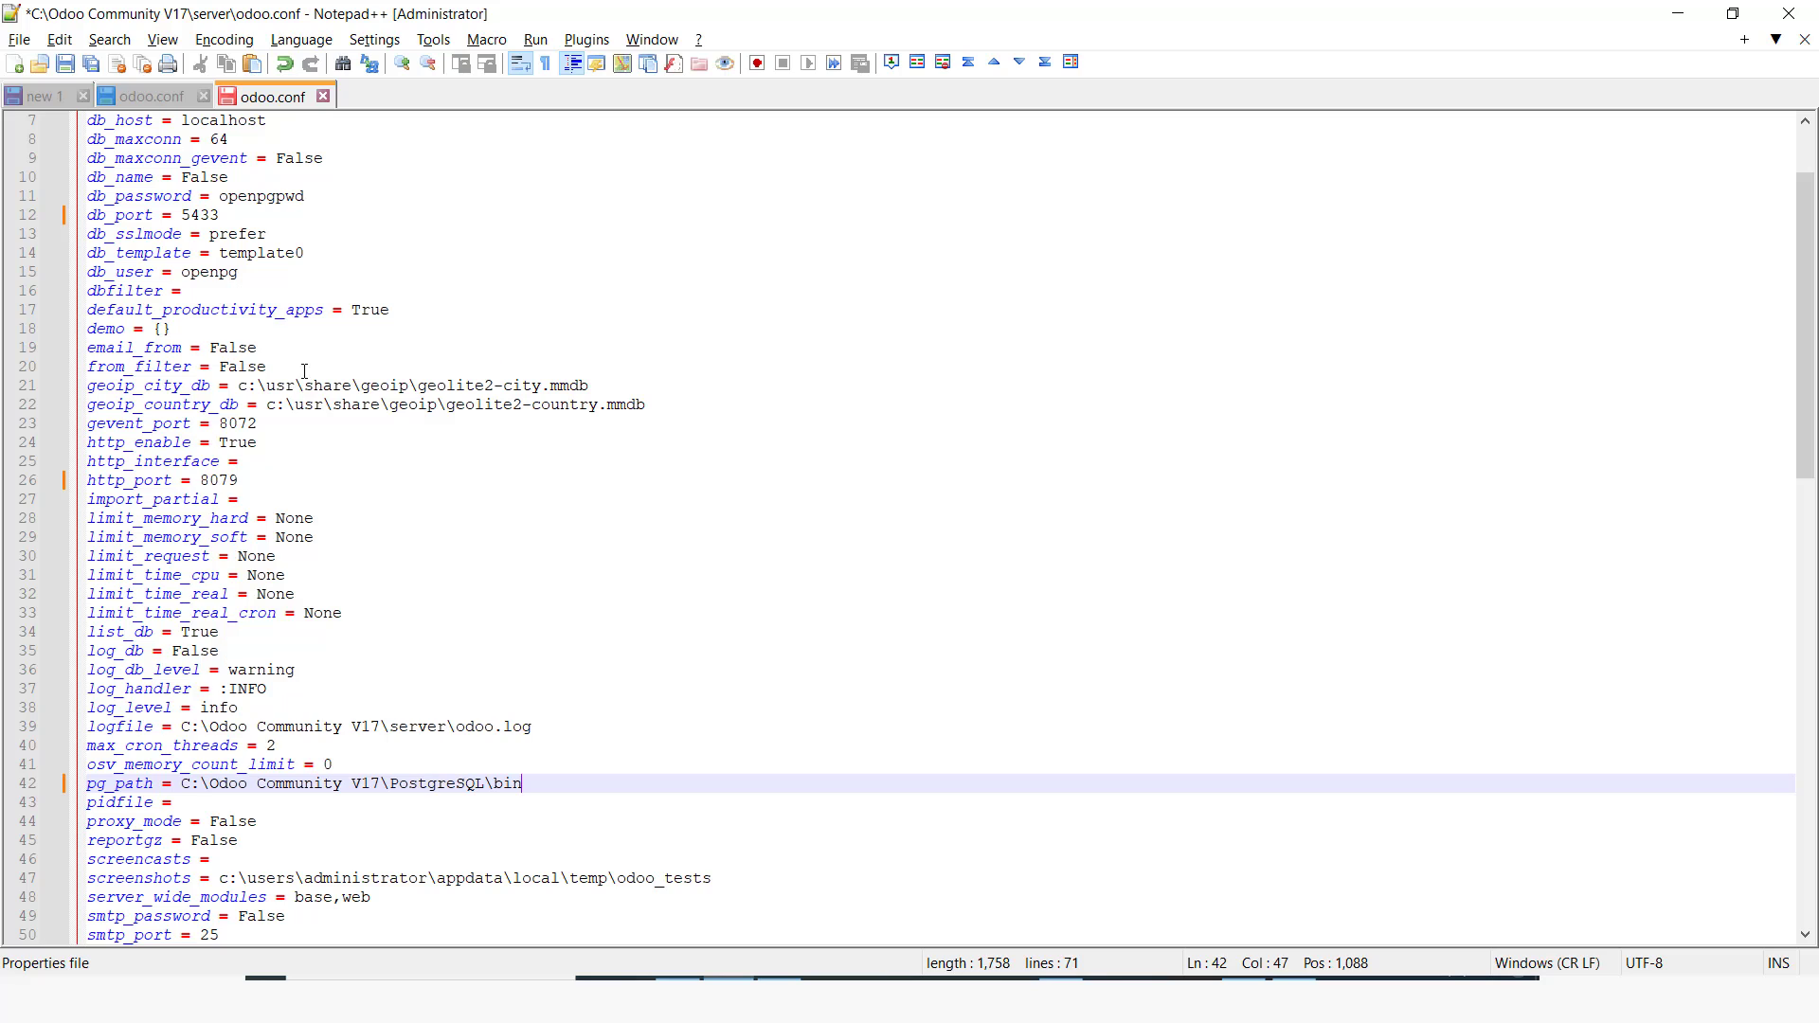
{"action": "key", "text": "ctrl+s"}
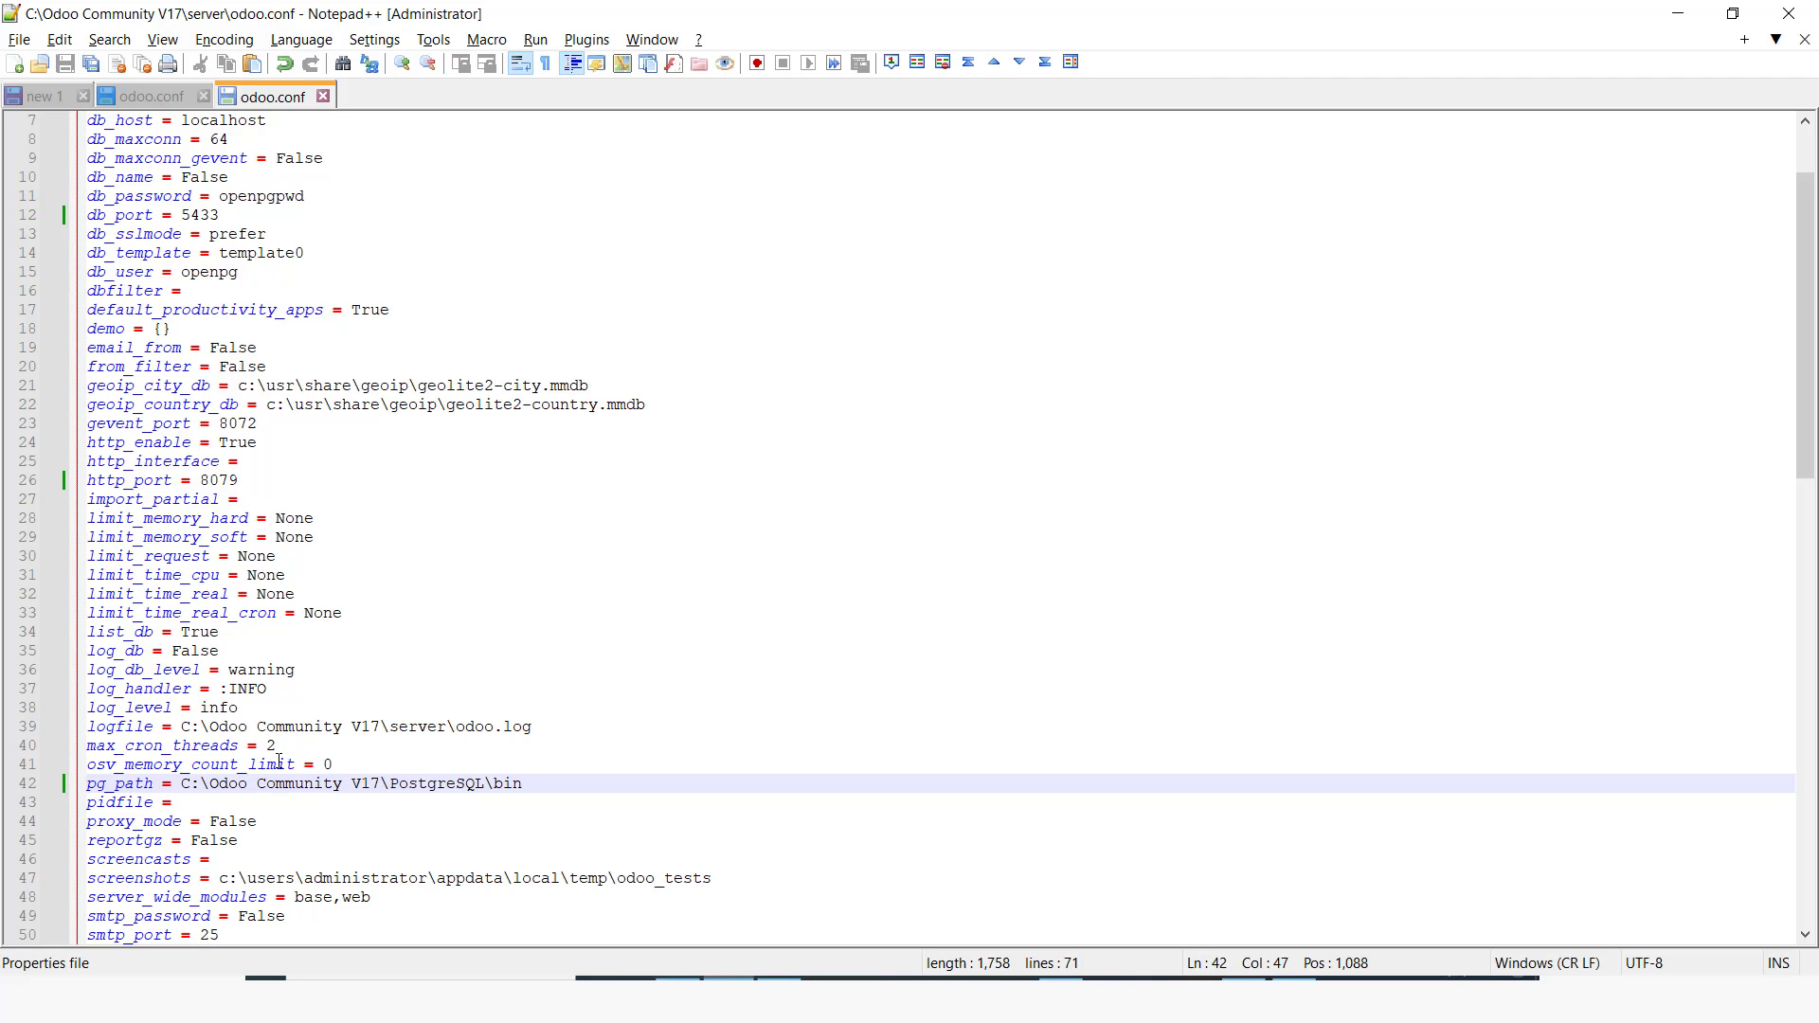
Step: Open the Services console via services.msc
{"action": "scroll", "coordinate": [259, 513], "scroll_direction": "up", "scroll_amount": 2}
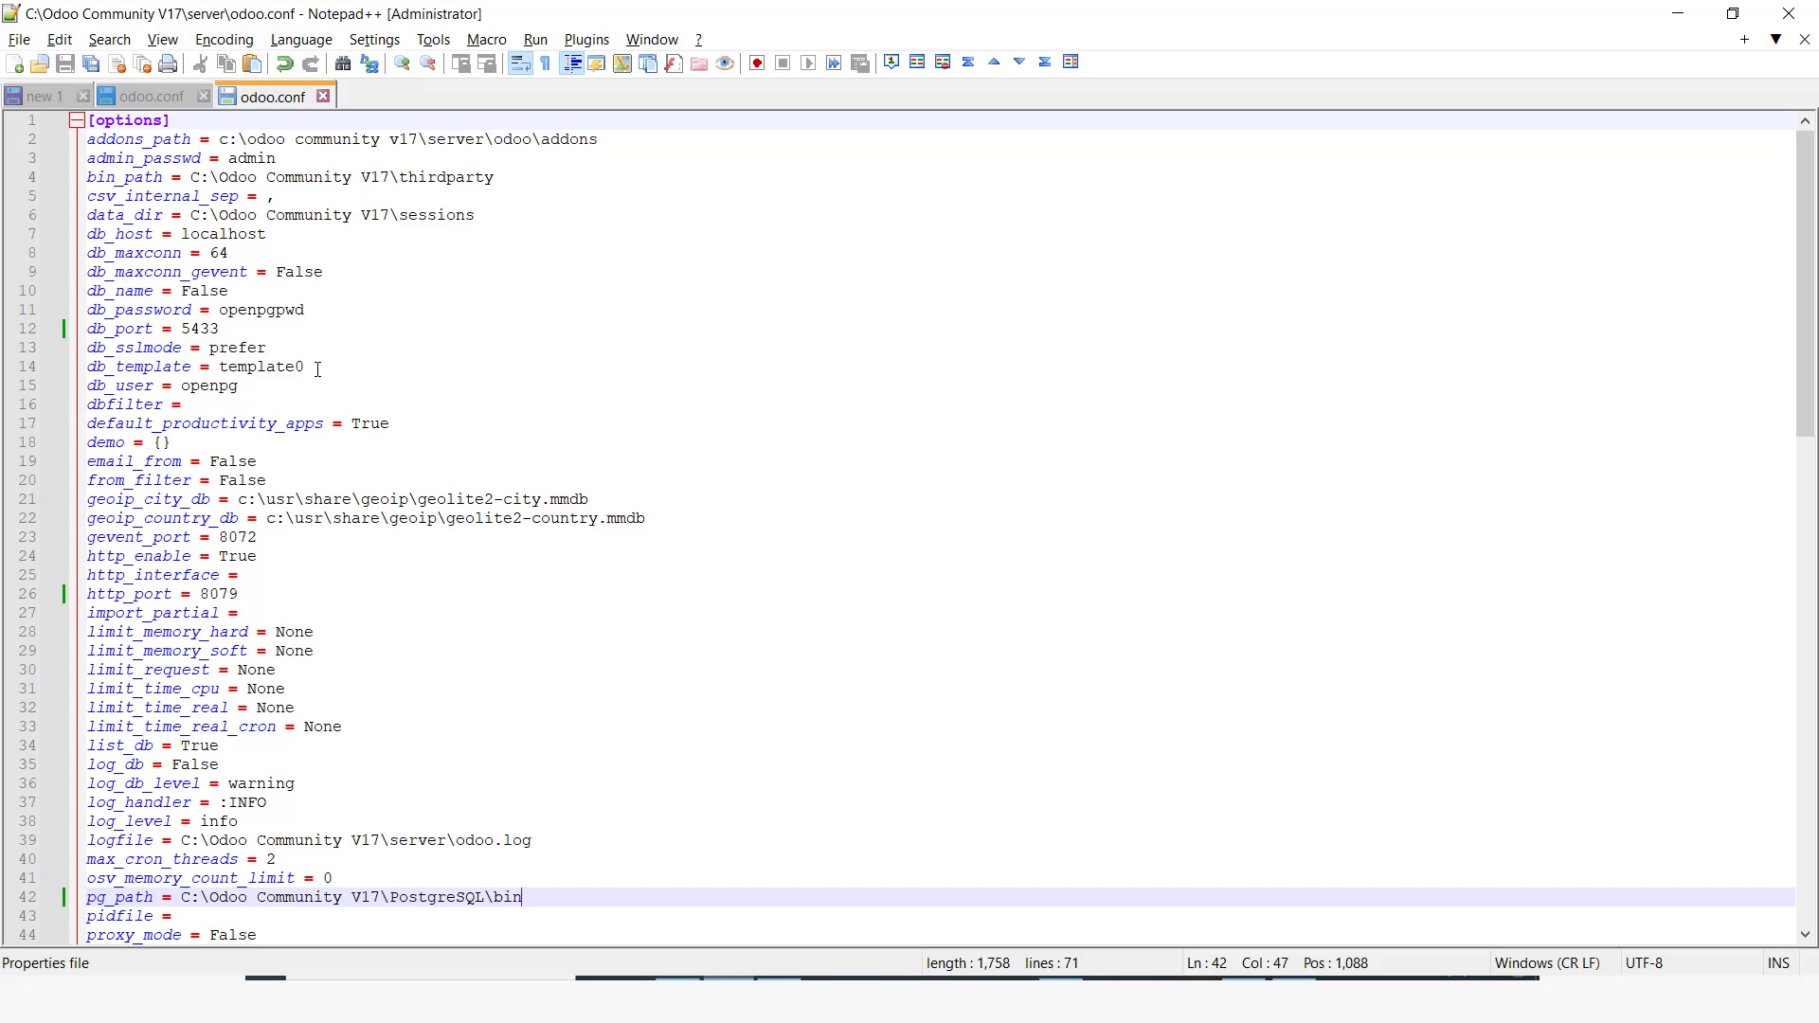
{"action": "key", "text": "super+r"}
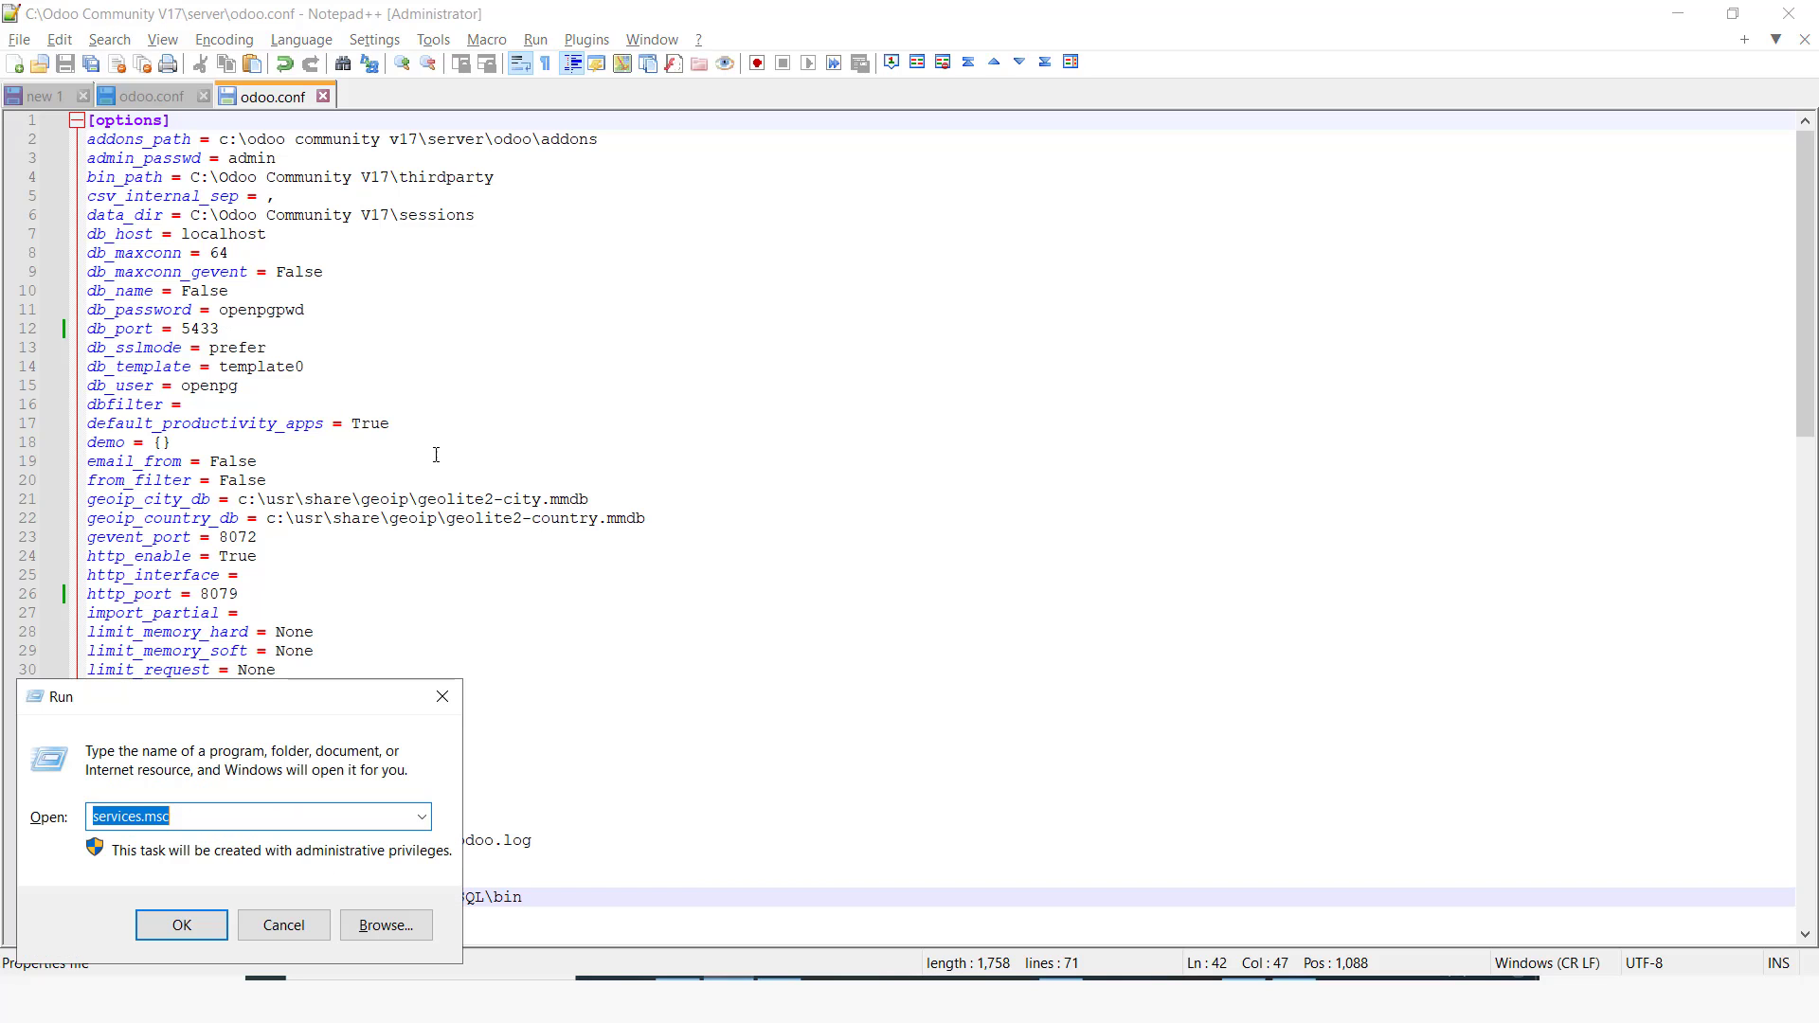
{"action": "left_click", "coordinate": [180, 924]}
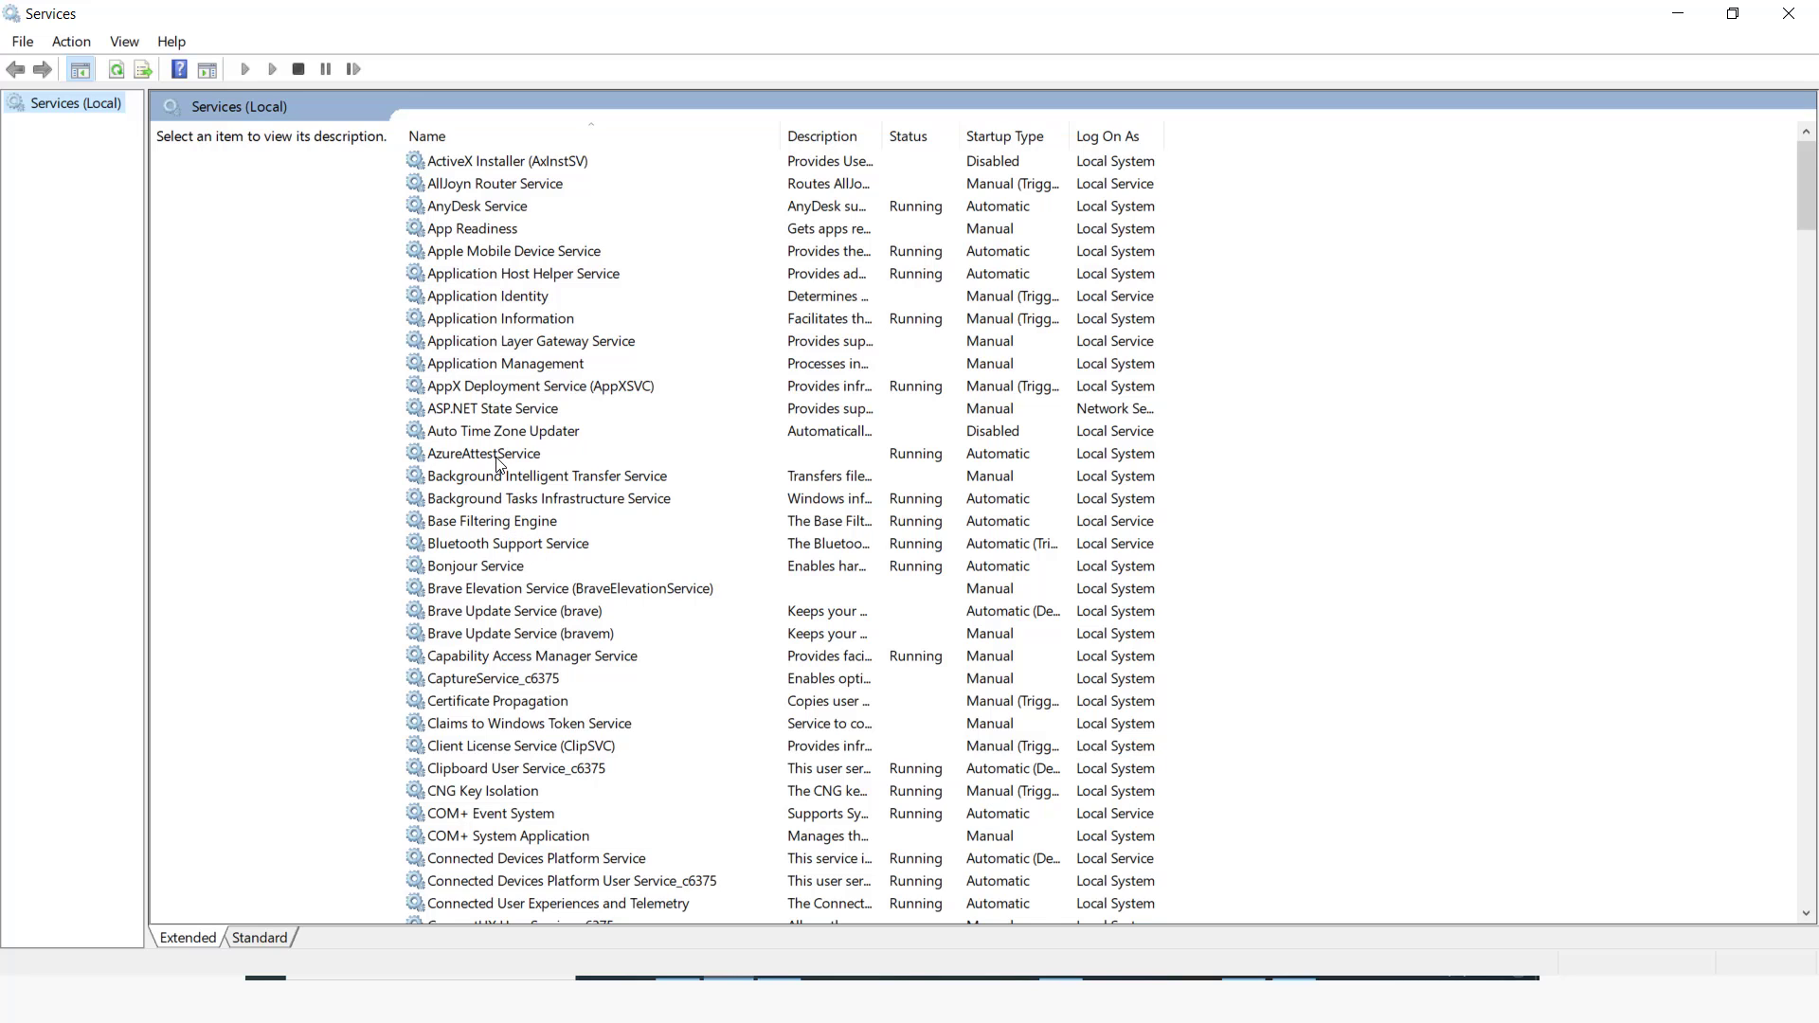
{"action": "left_click", "coordinate": [500, 454]}
{"action": "key", "text": "alt+Tab"}
{"action": "key", "text": "alt+Tab"}
{"action": "key", "text": "alt+Tab"}
{"action": "key", "text": "alt+Tab"}
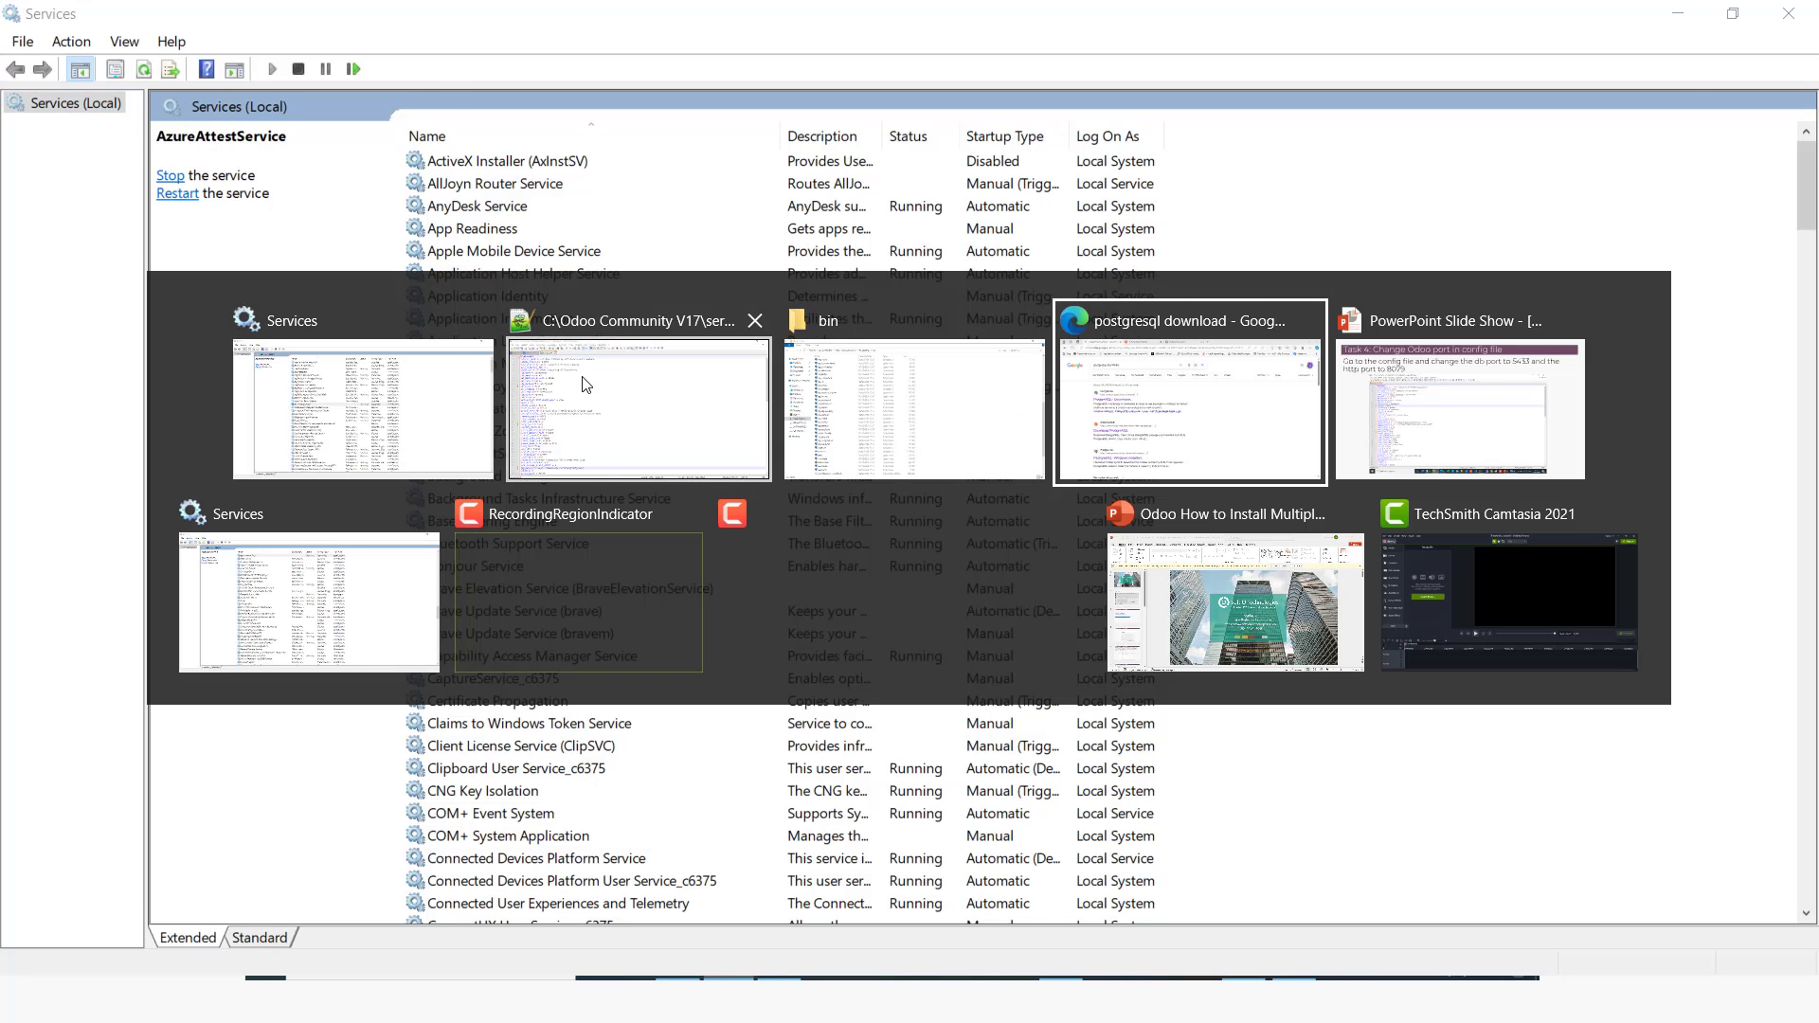
{"action": "key", "text": "Right"}
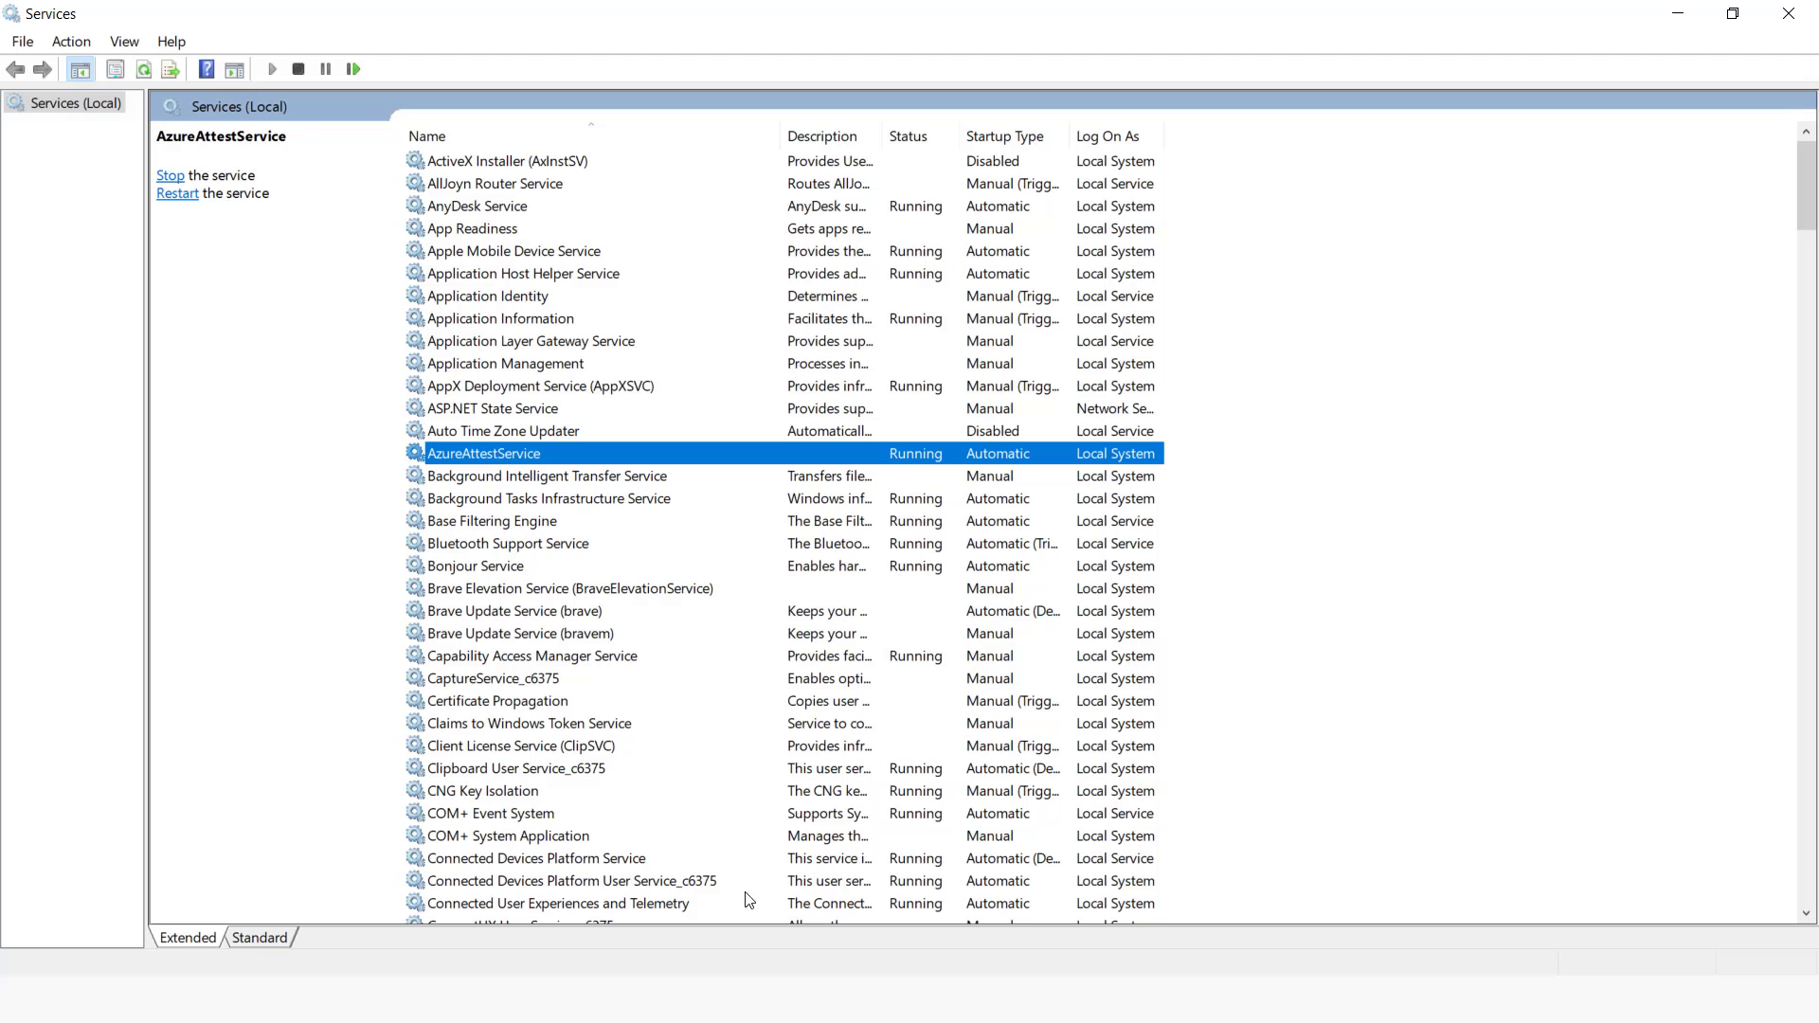
Step: Open a Command Prompt from the Start menu search for cmd
{"action": "key", "text": "super"}
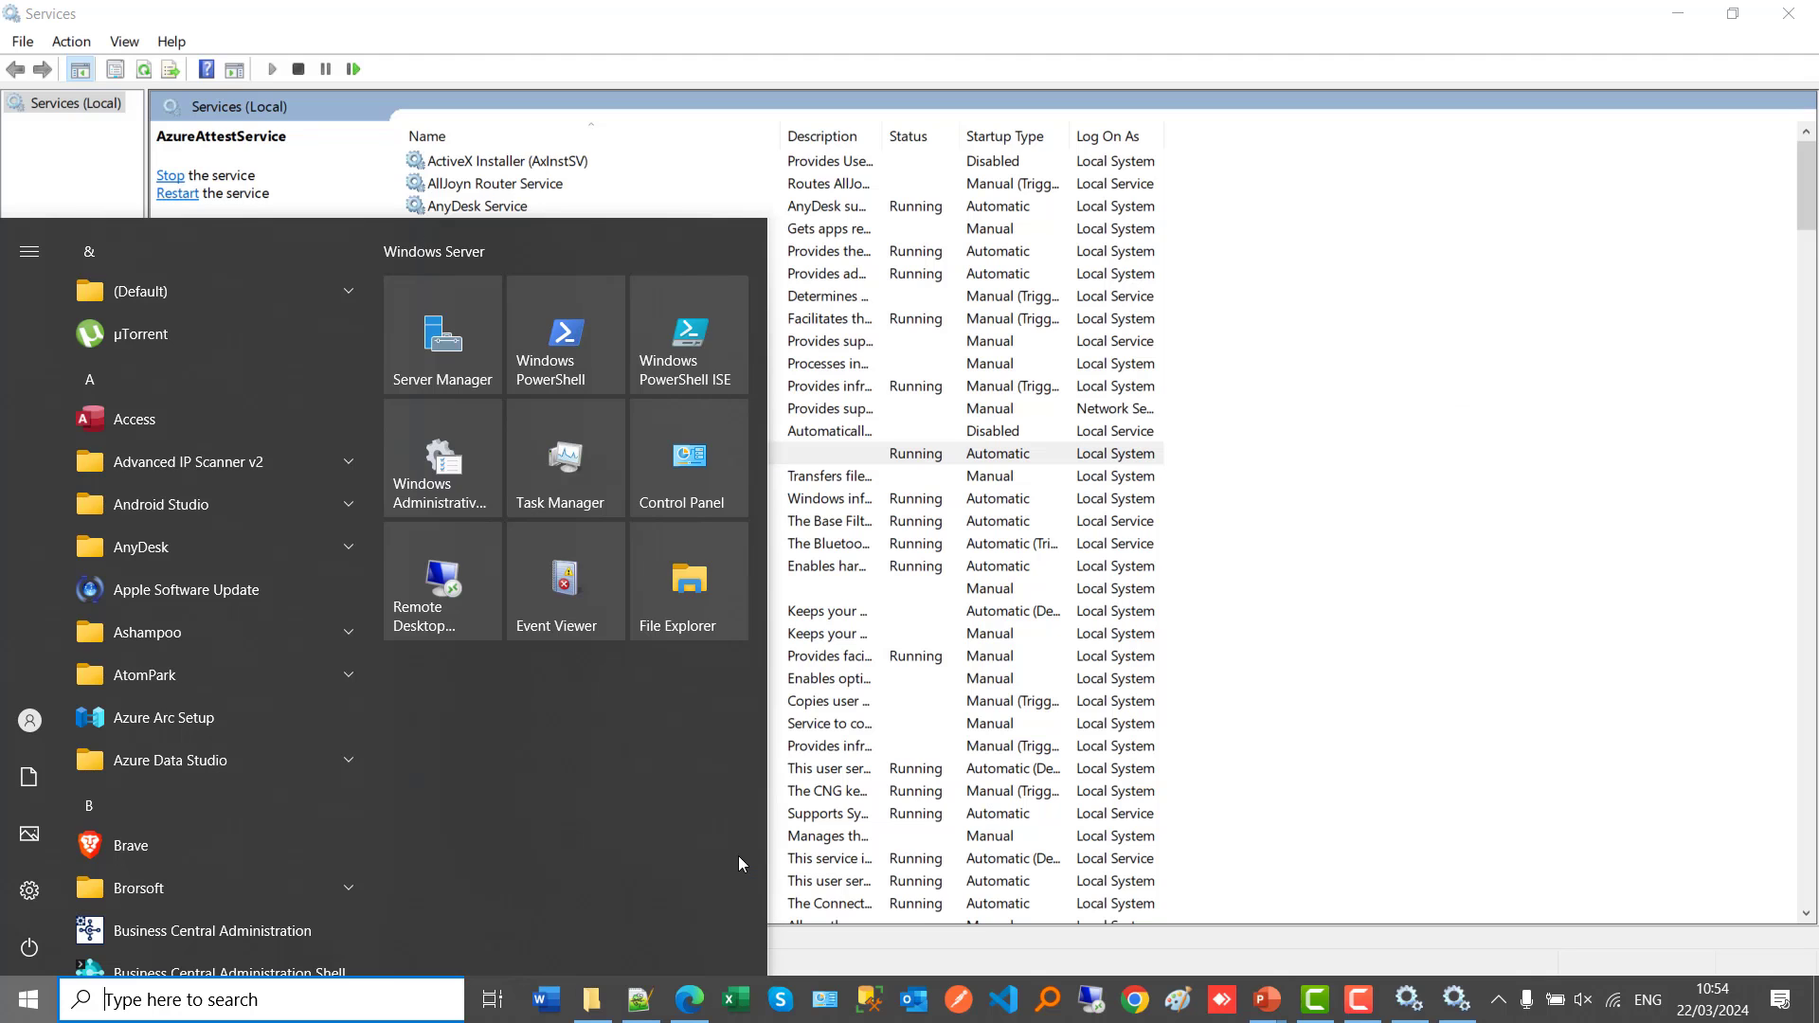
{"action": "type", "text": "cmd"}
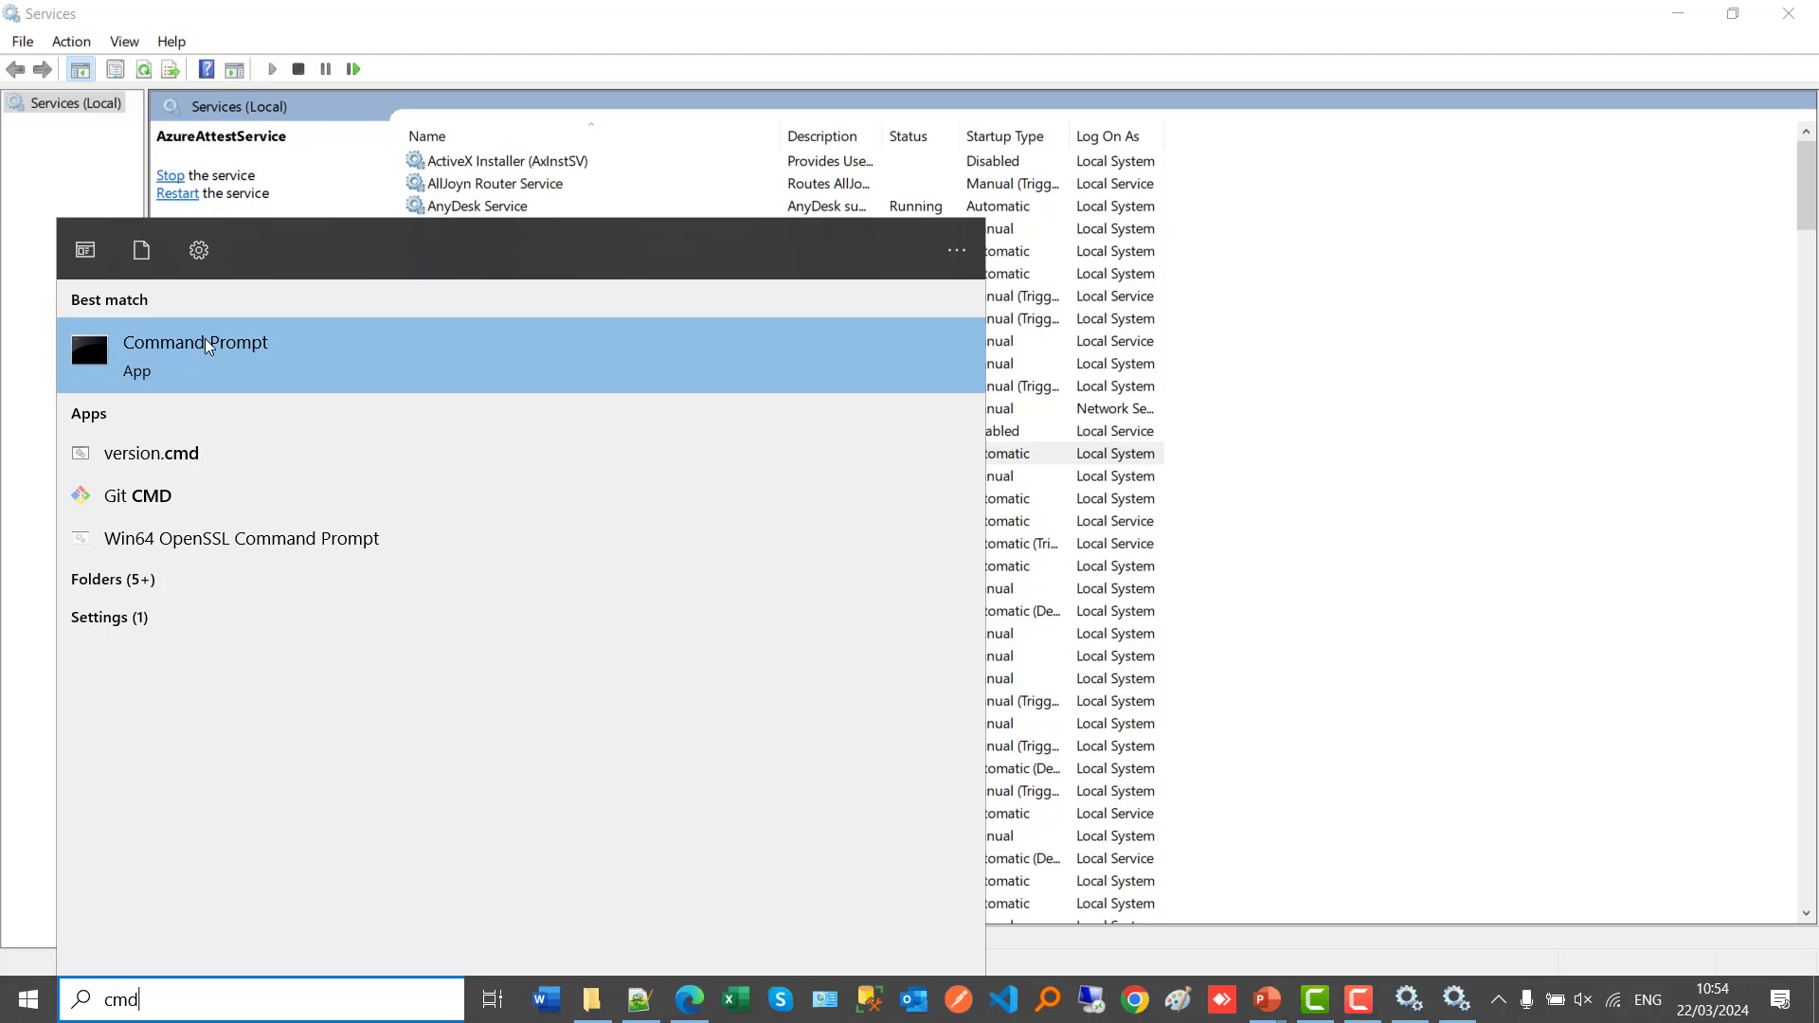
{"action": "left_click", "coordinate": [204, 343]}
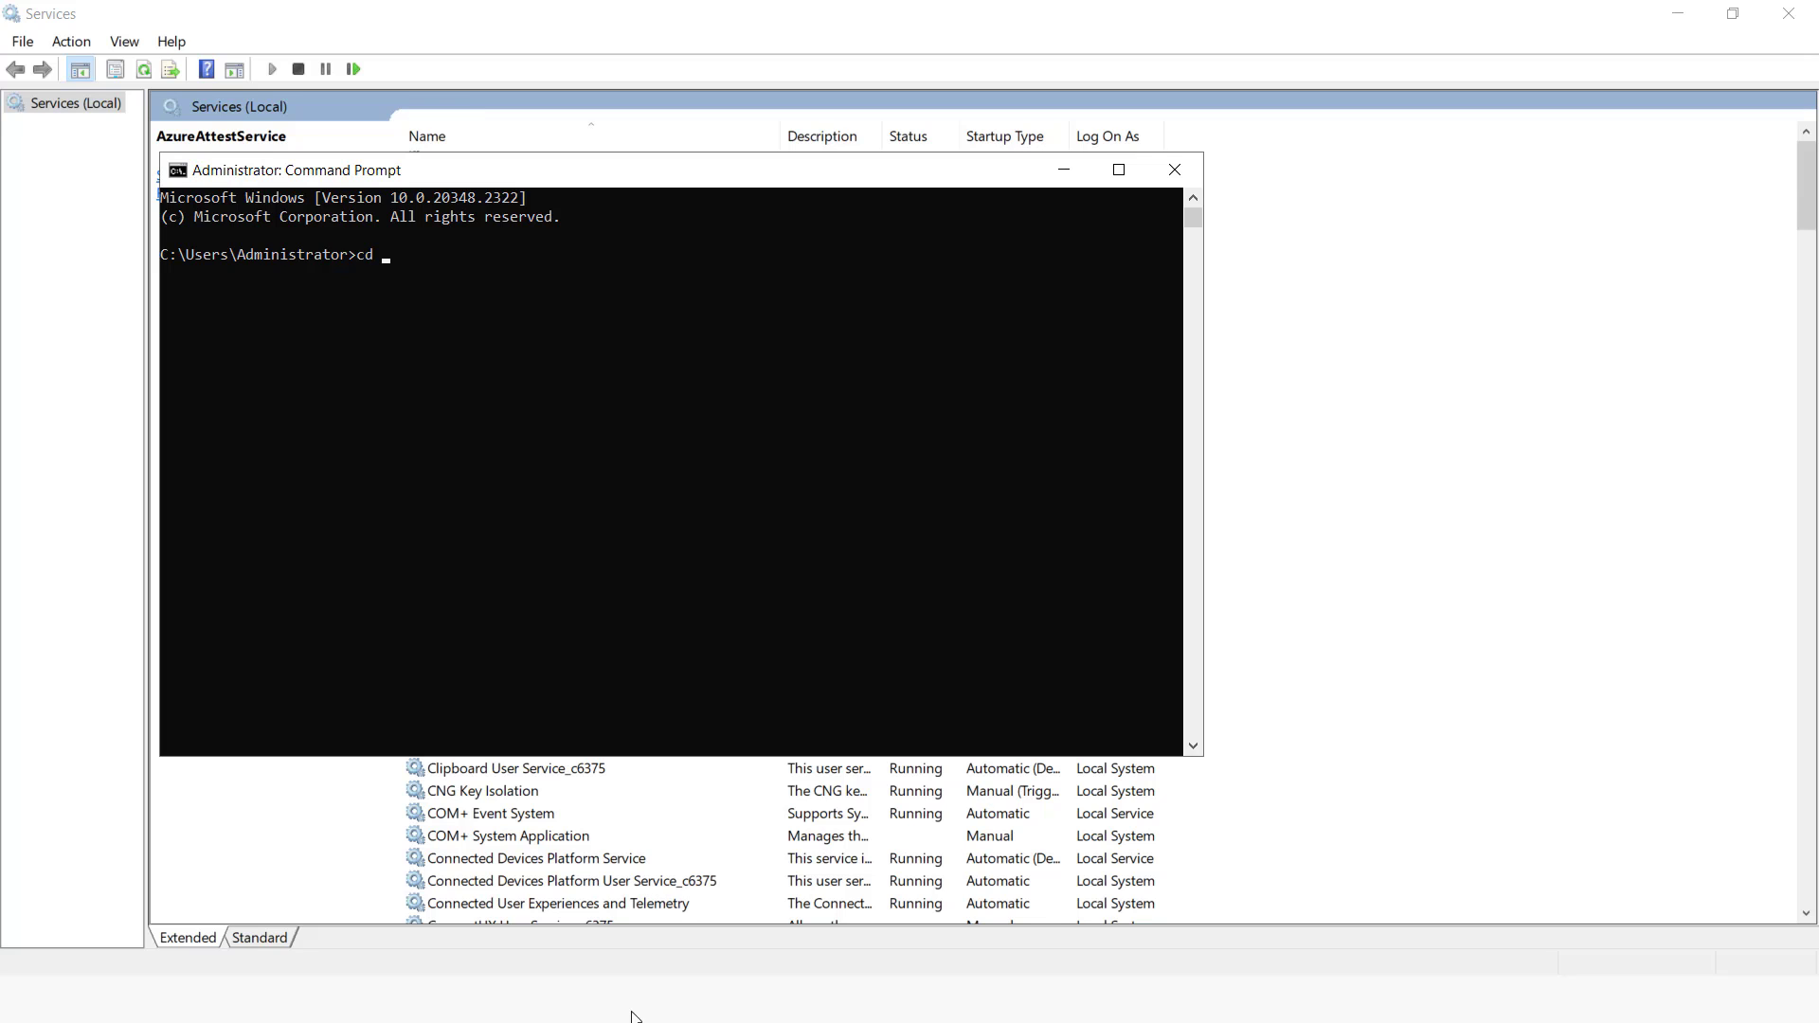
Step: Copy the folder path C:\Odoo Community V17\nssm\win64 from File Explorer
{"action": "key", "text": "super"}
{"action": "key", "text": "alt+Tab"}
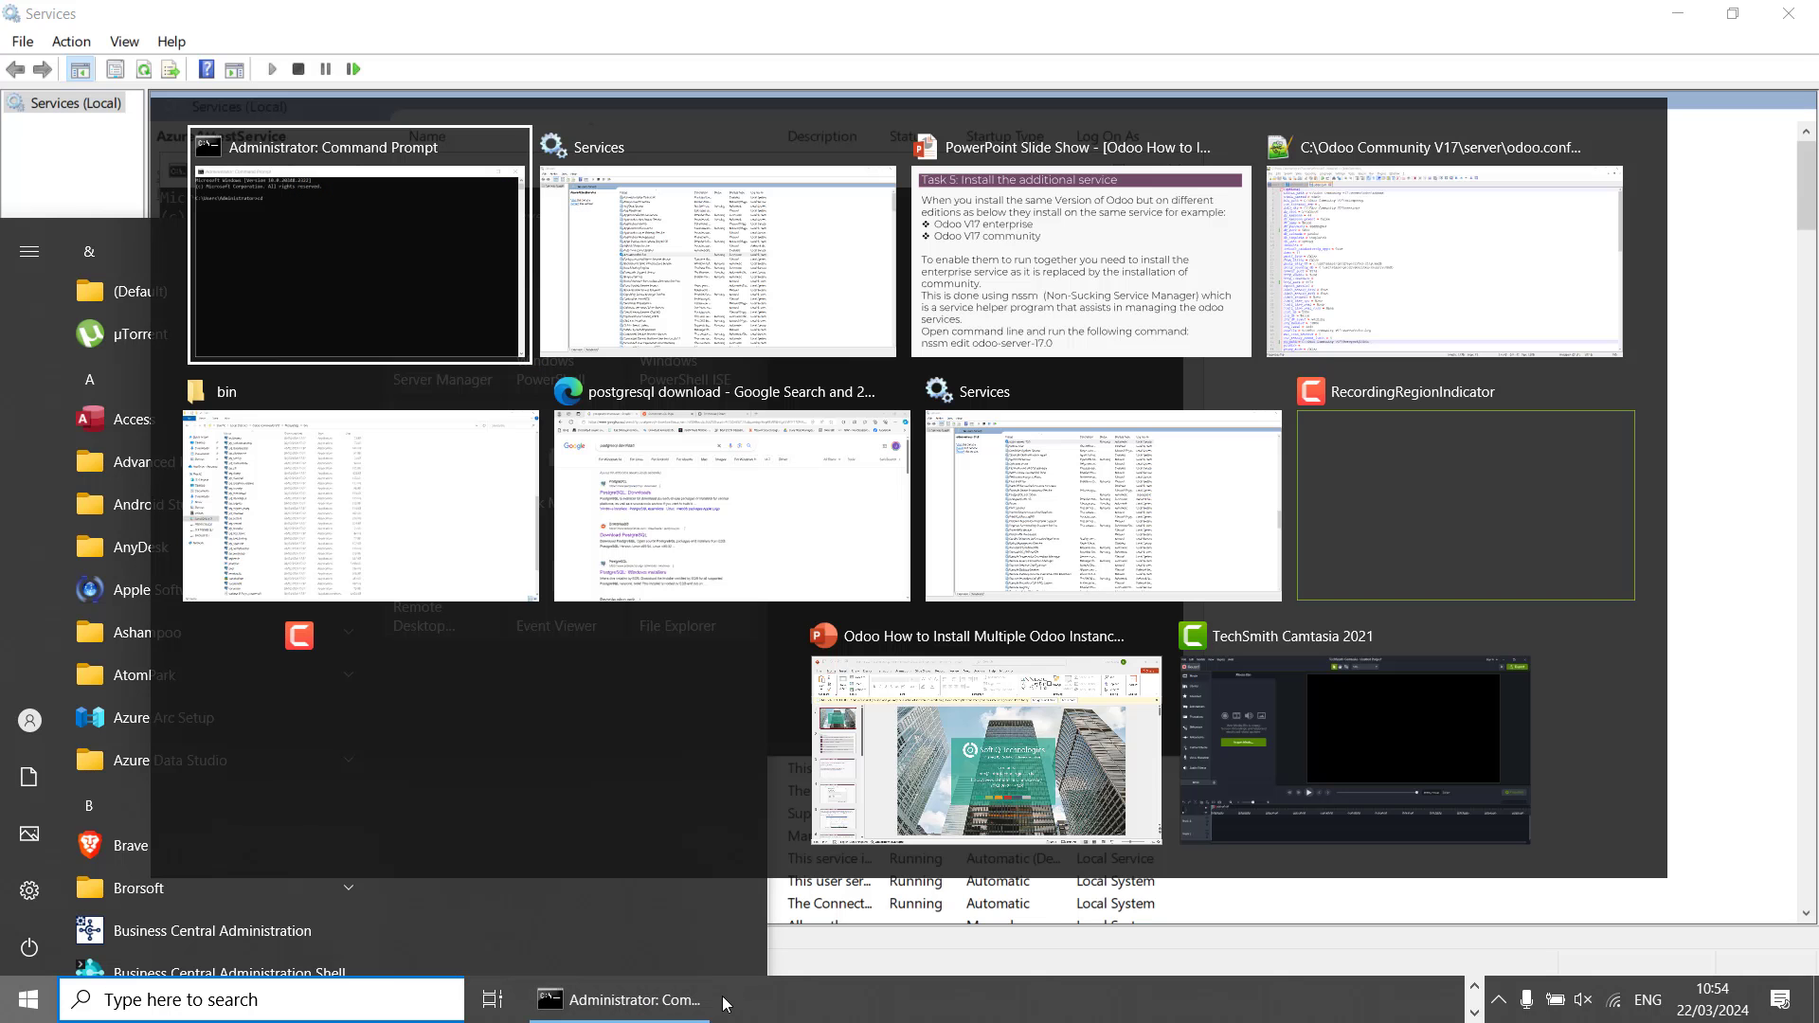
{"action": "key", "text": "alt+Tab"}
{"action": "key", "text": "alt+Tab"}
{"action": "key", "text": "alt+Tab"}
{"action": "key", "text": "alt+Tab"}
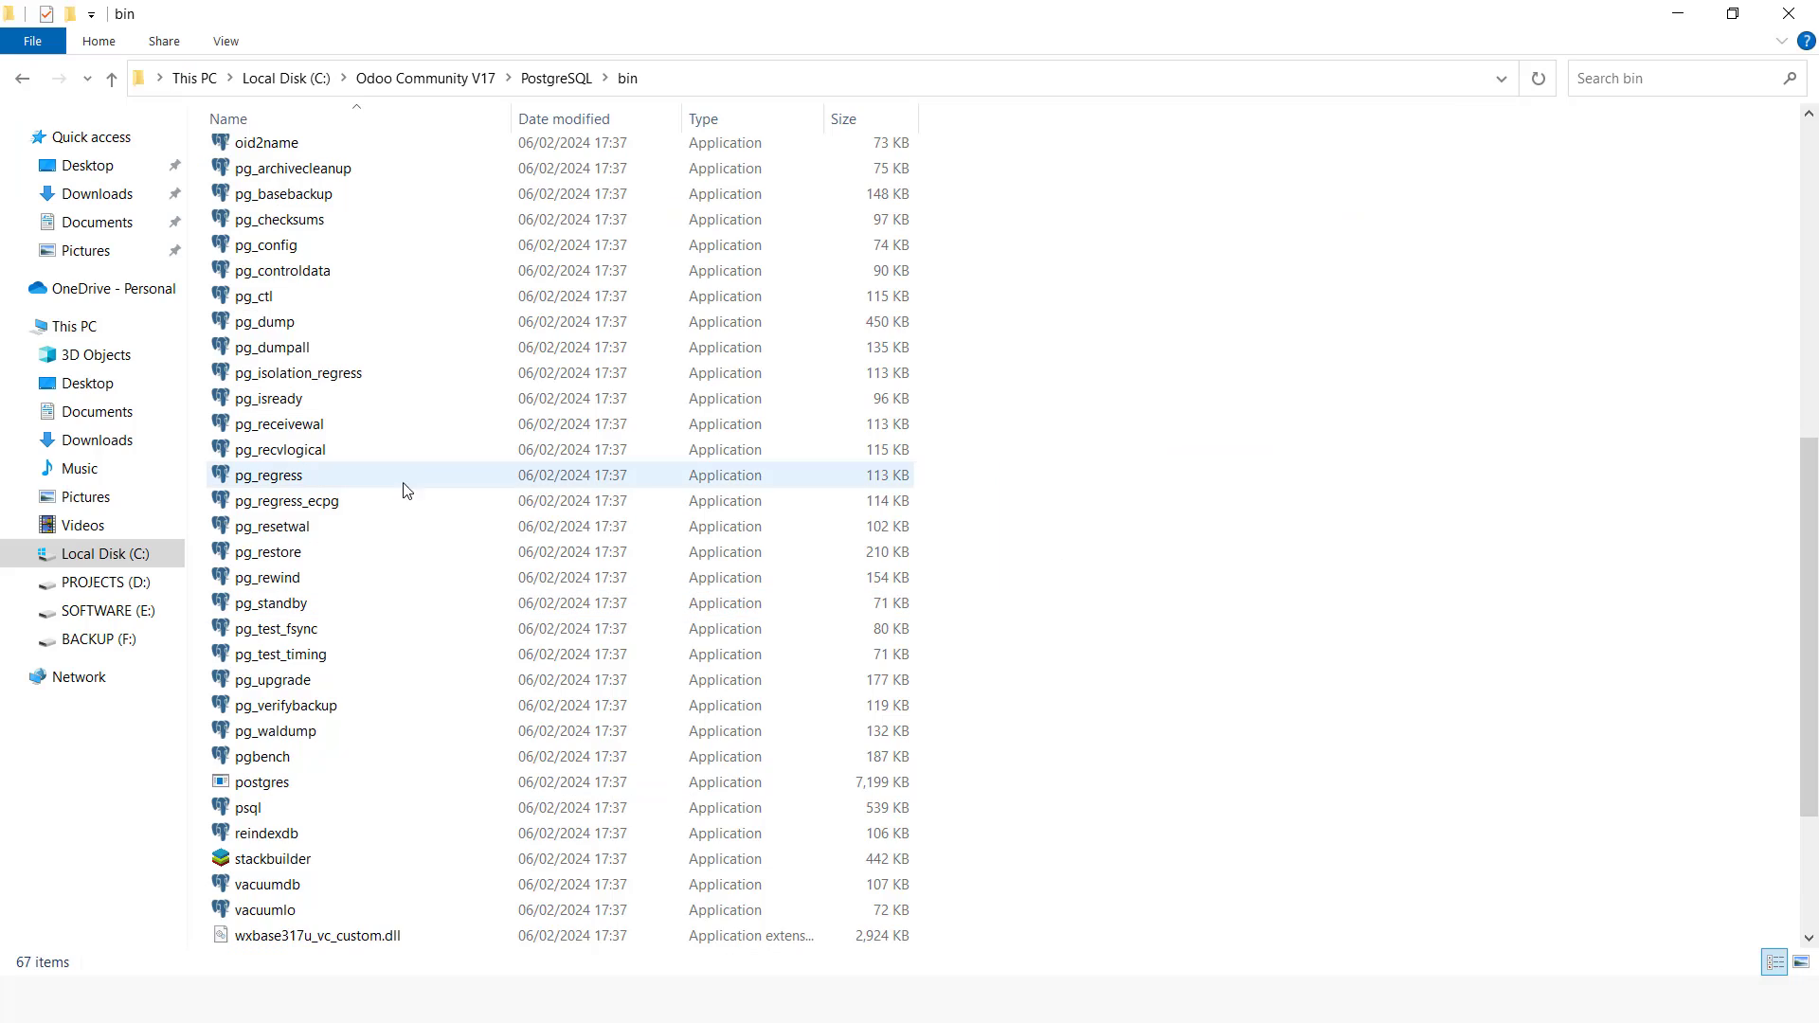
{"action": "left_click", "coordinate": [419, 78]}
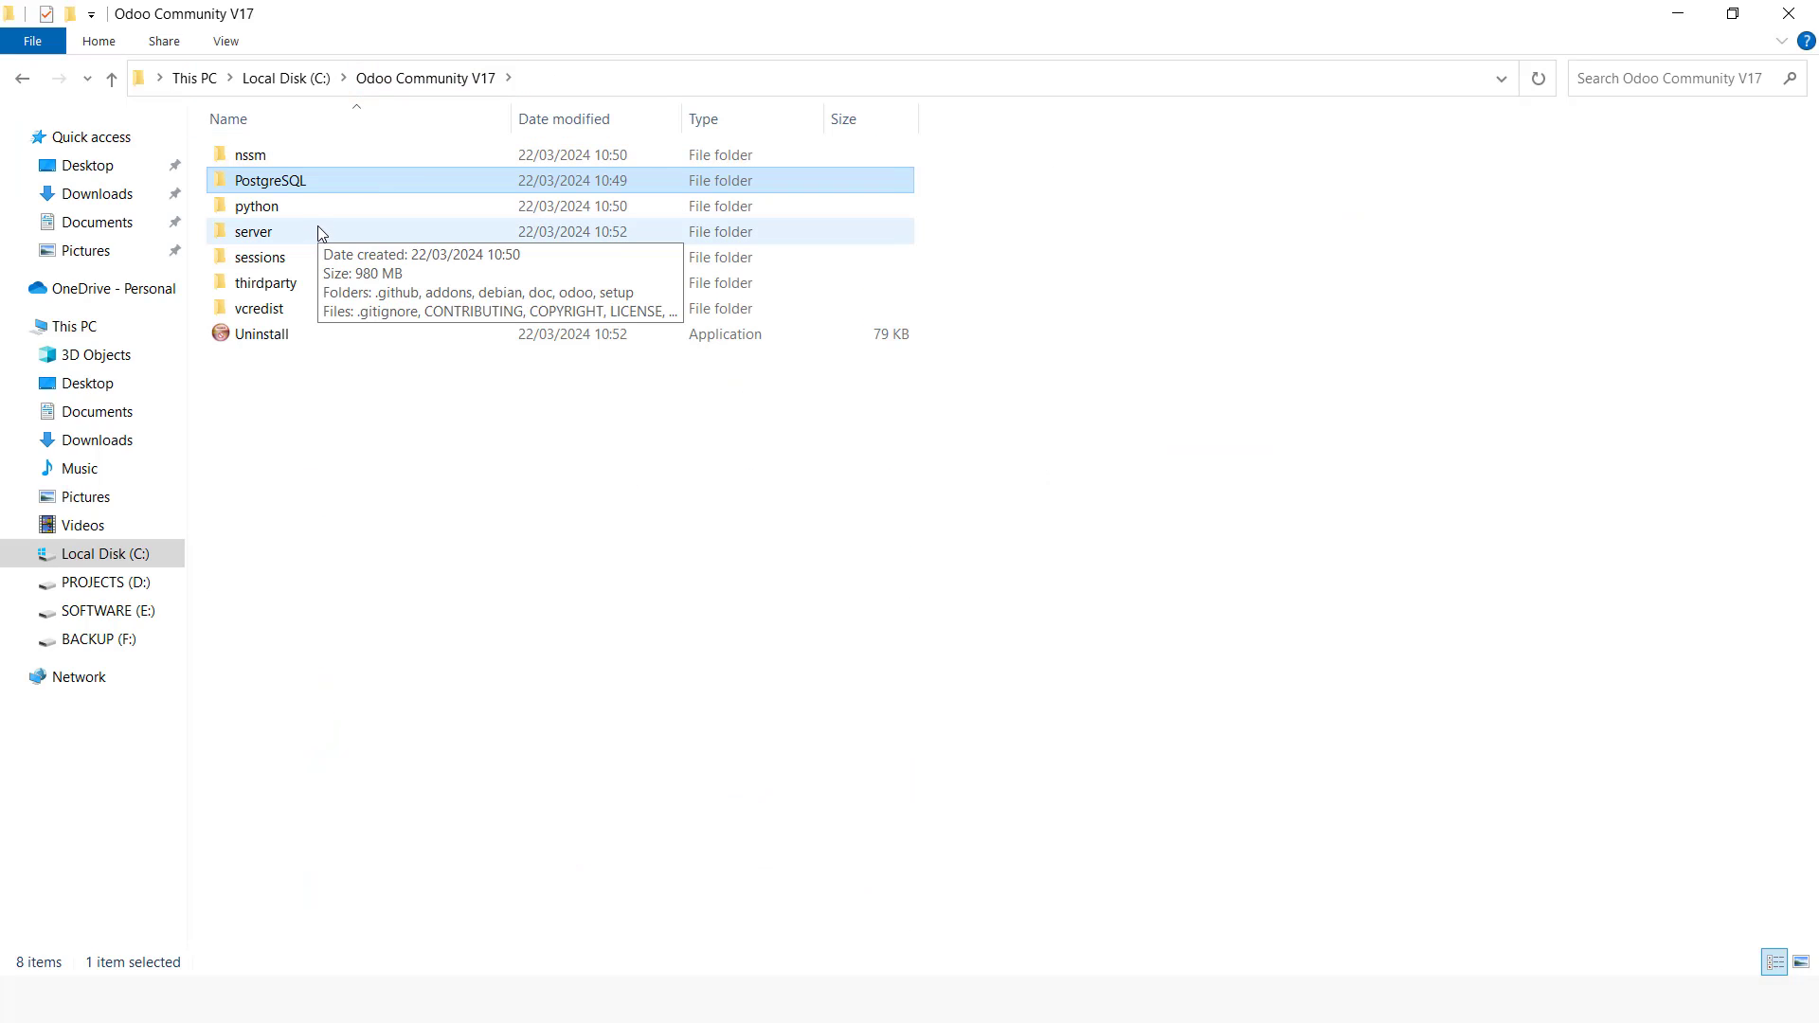
{"action": "double_click", "coordinate": [253, 158]}
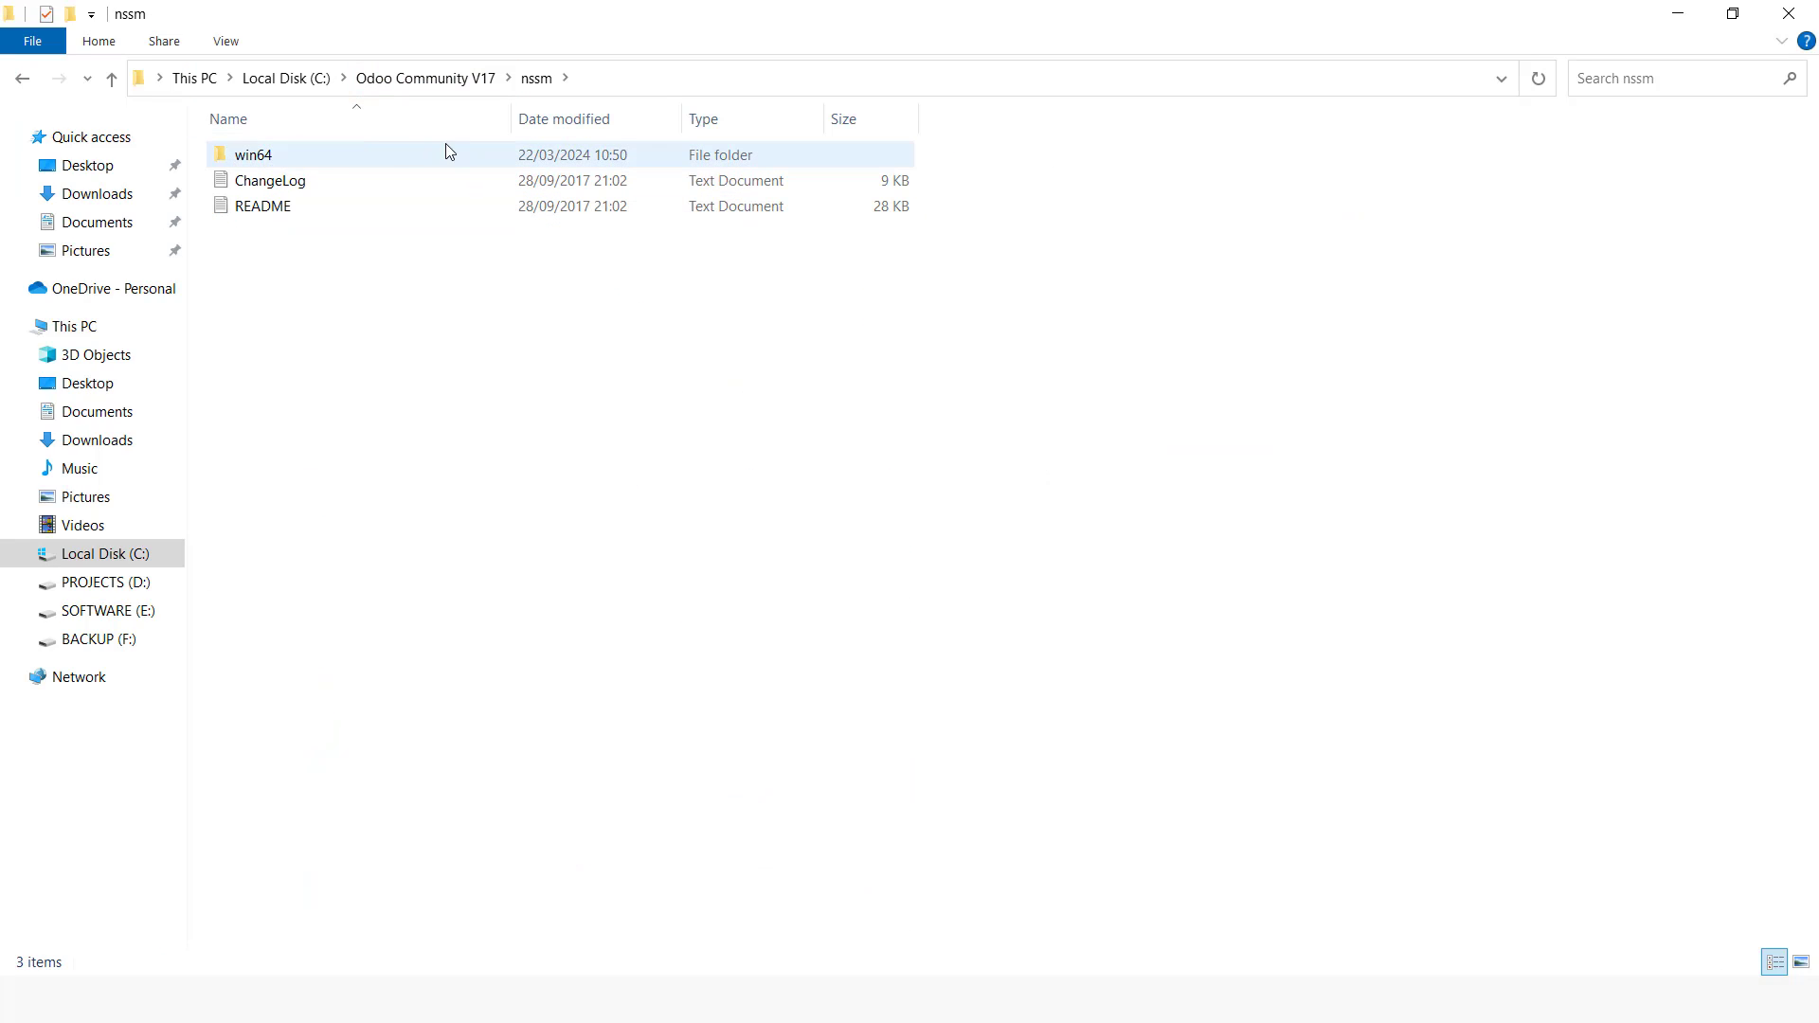
{"action": "double_click", "coordinate": [308, 157]}
{"action": "left_click", "coordinate": [650, 78]}
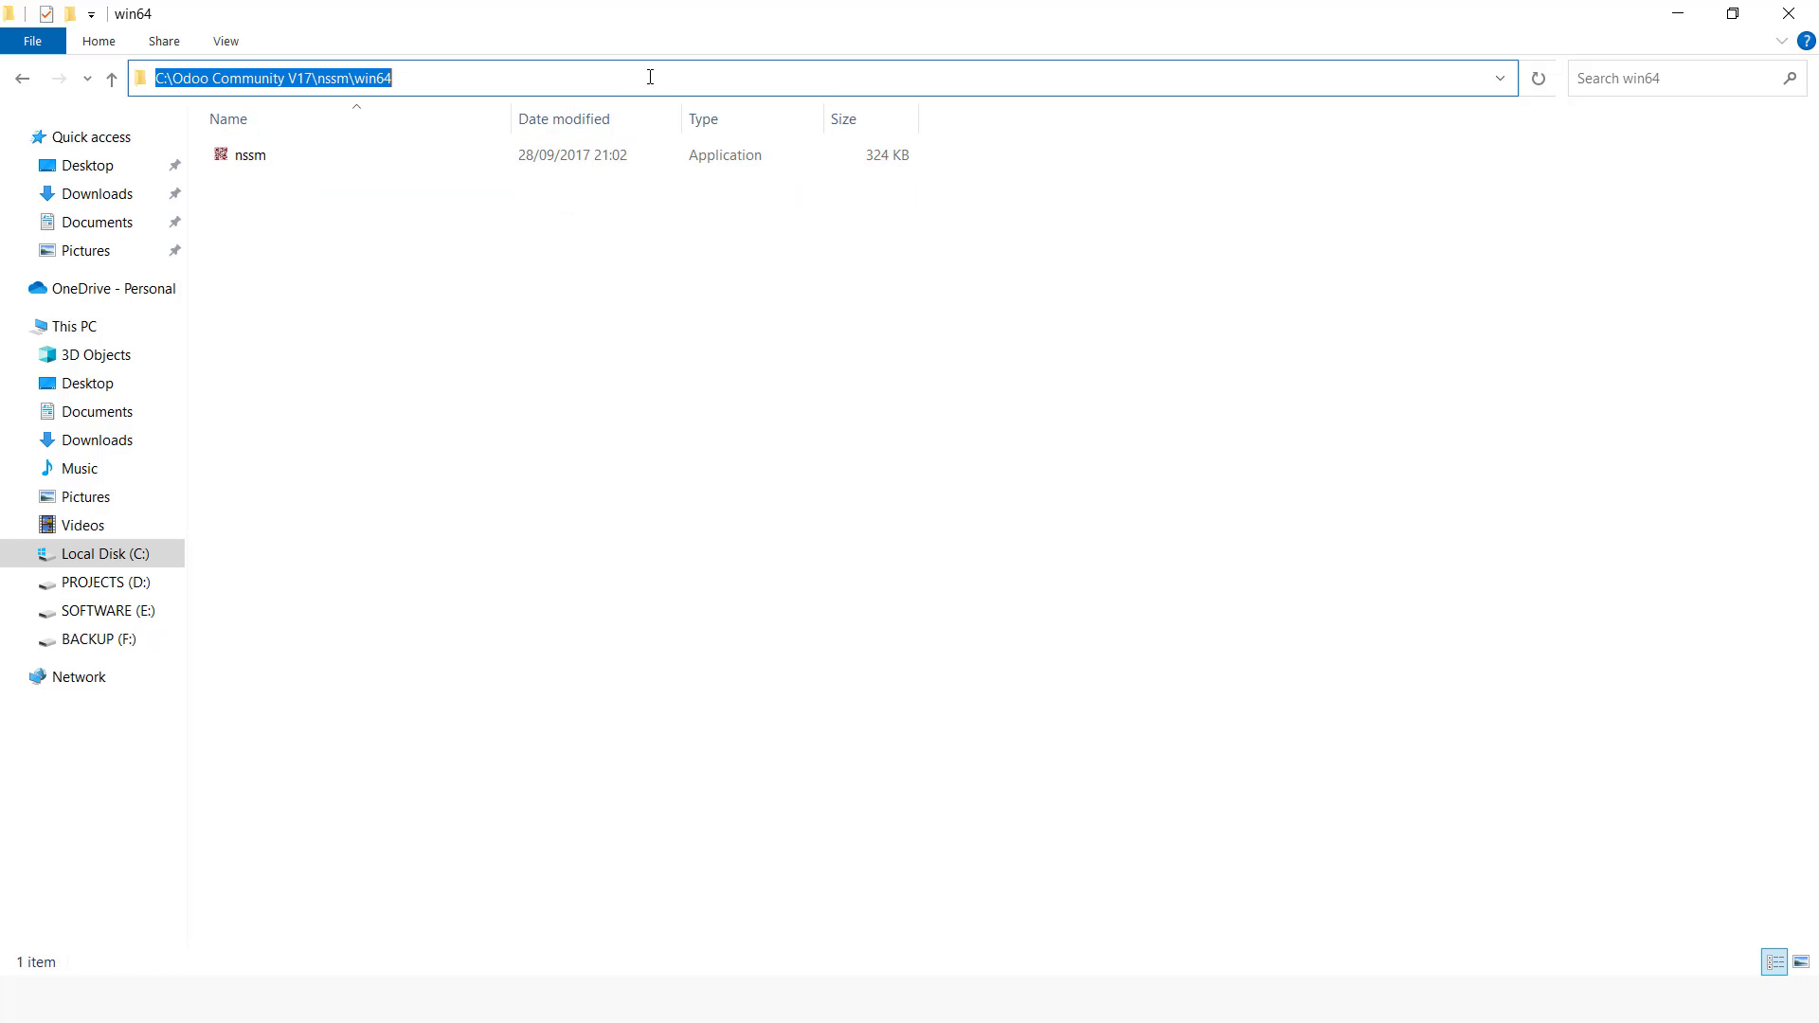
{"action": "right_click", "coordinate": [378, 77]}
{"action": "left_click", "coordinate": [478, 149]}
Step: Change the Command Prompt directory to C:\Odoo Community V17\nssm\win64
{"action": "key", "text": "alt+Tab"}
{"action": "key", "text": "ctrl+v"}
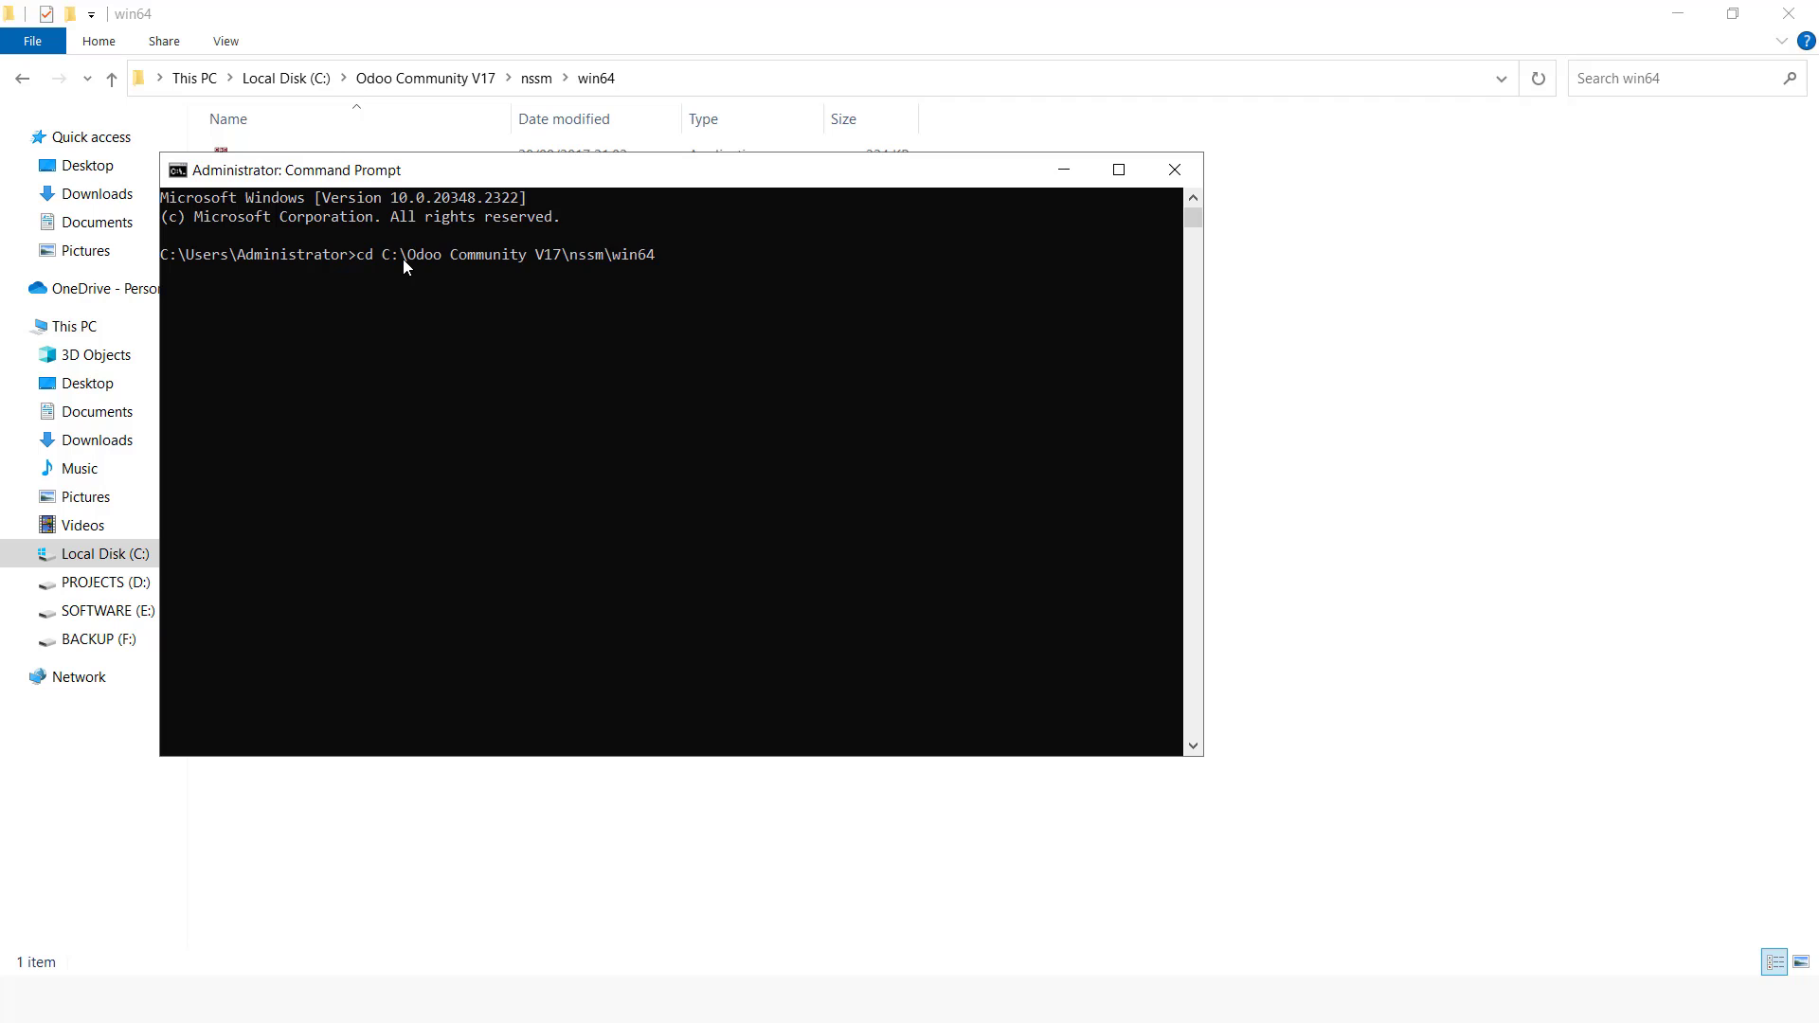
{"action": "key", "text": "Return"}
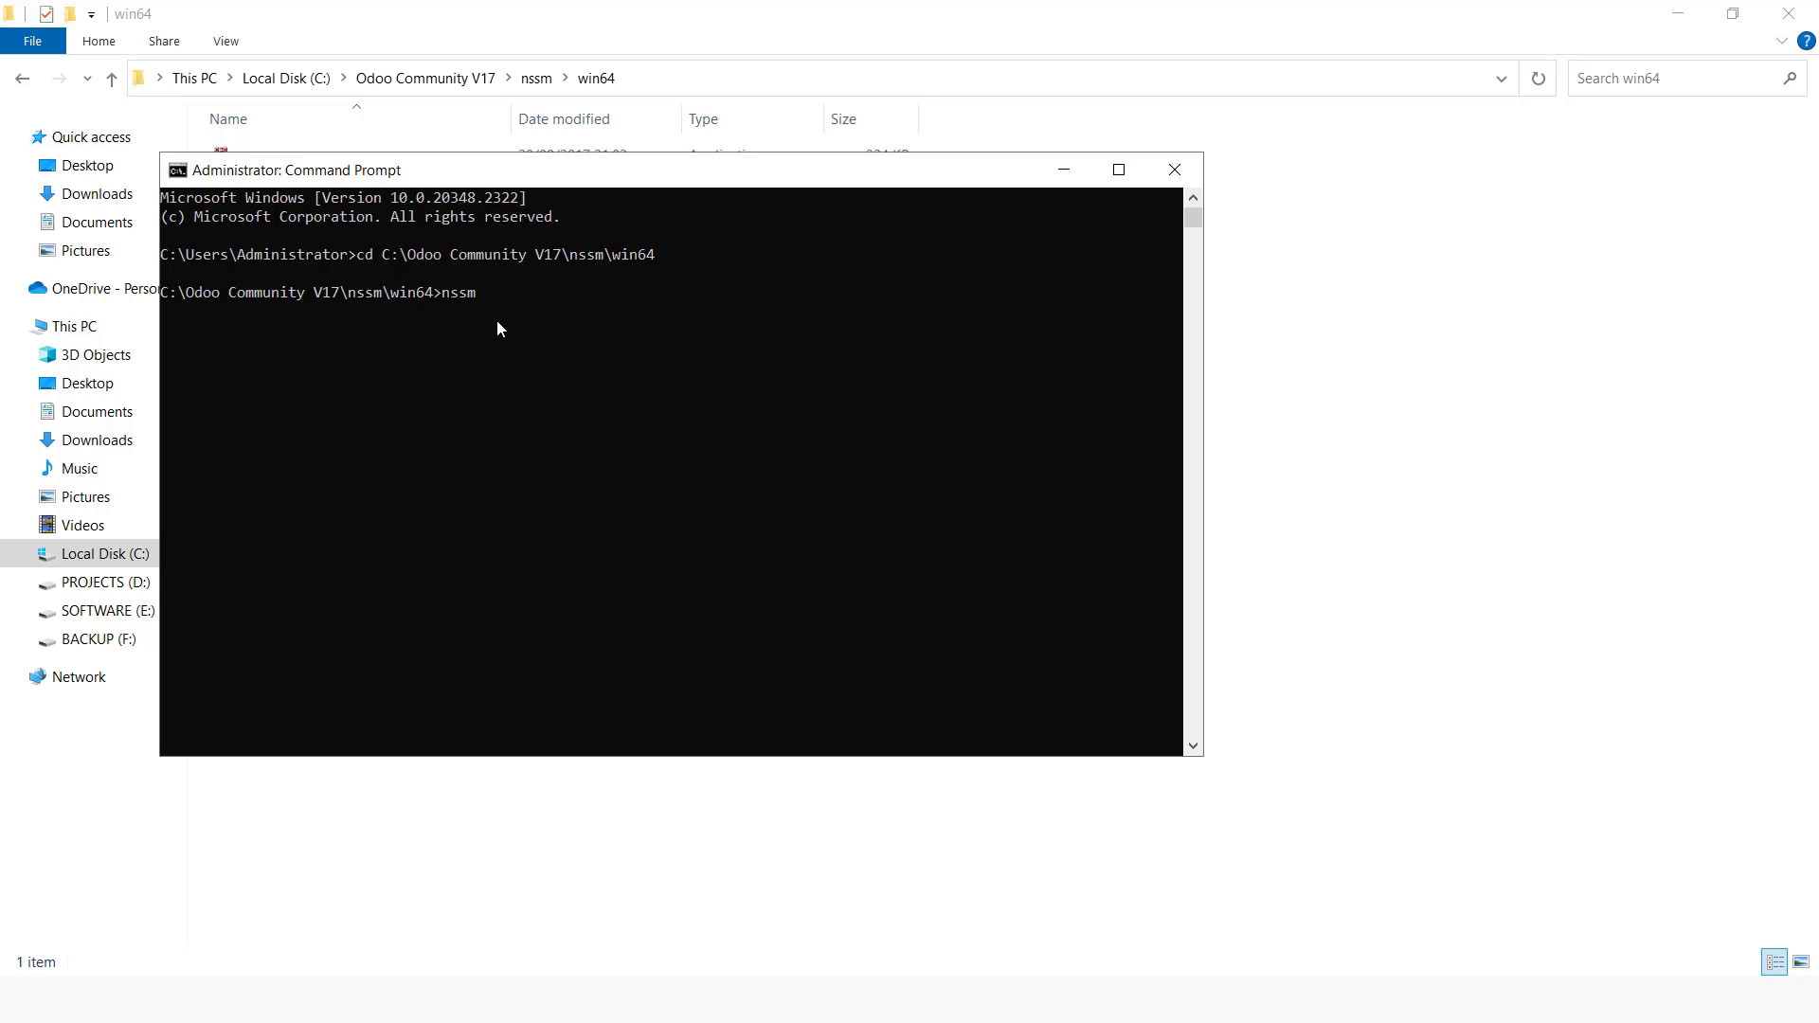
Step: Run nssm edit odoo-server-17.0 to open the existing service's editor
{"action": "type", "text": "nssm edit odoo-server-17.0"}
{"action": "key", "text": "Return"}
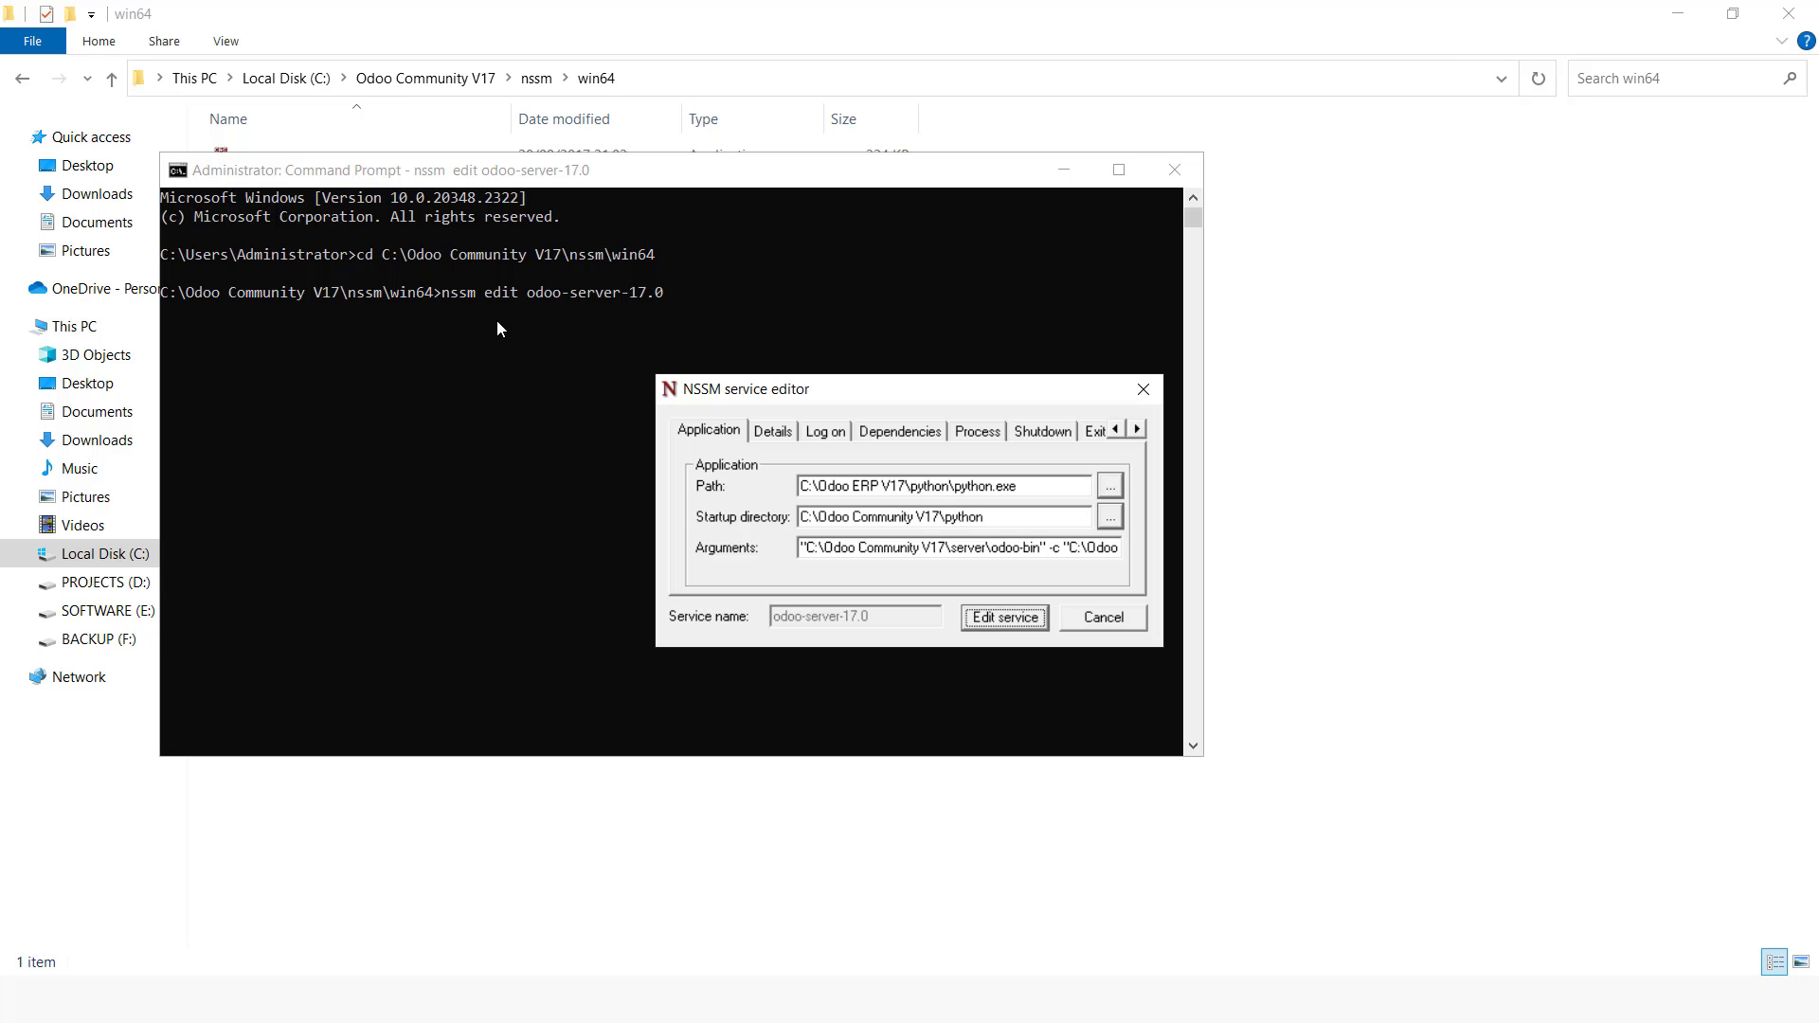
Step: Copy the service's application Path value in the NSSM service editor
{"action": "left_click_drag", "start_coordinate": [1019, 486], "coordinate": [803, 491]}
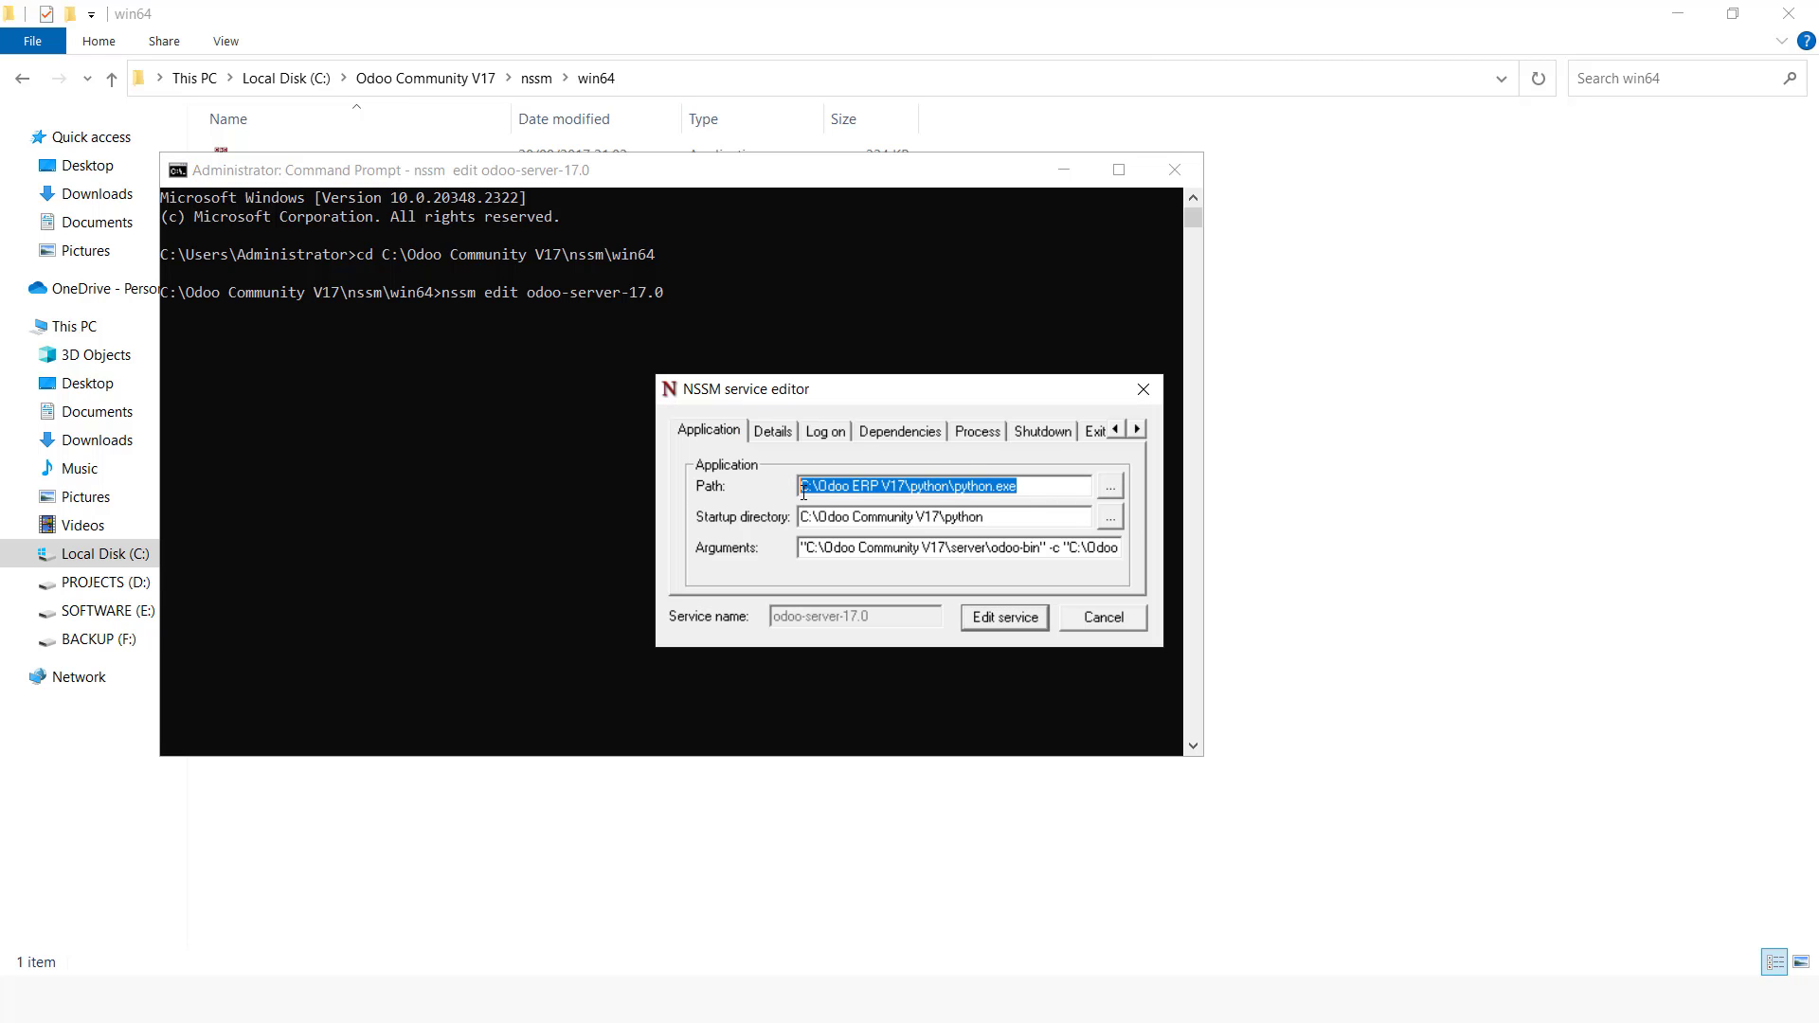
{"action": "right_click", "coordinate": [823, 489]}
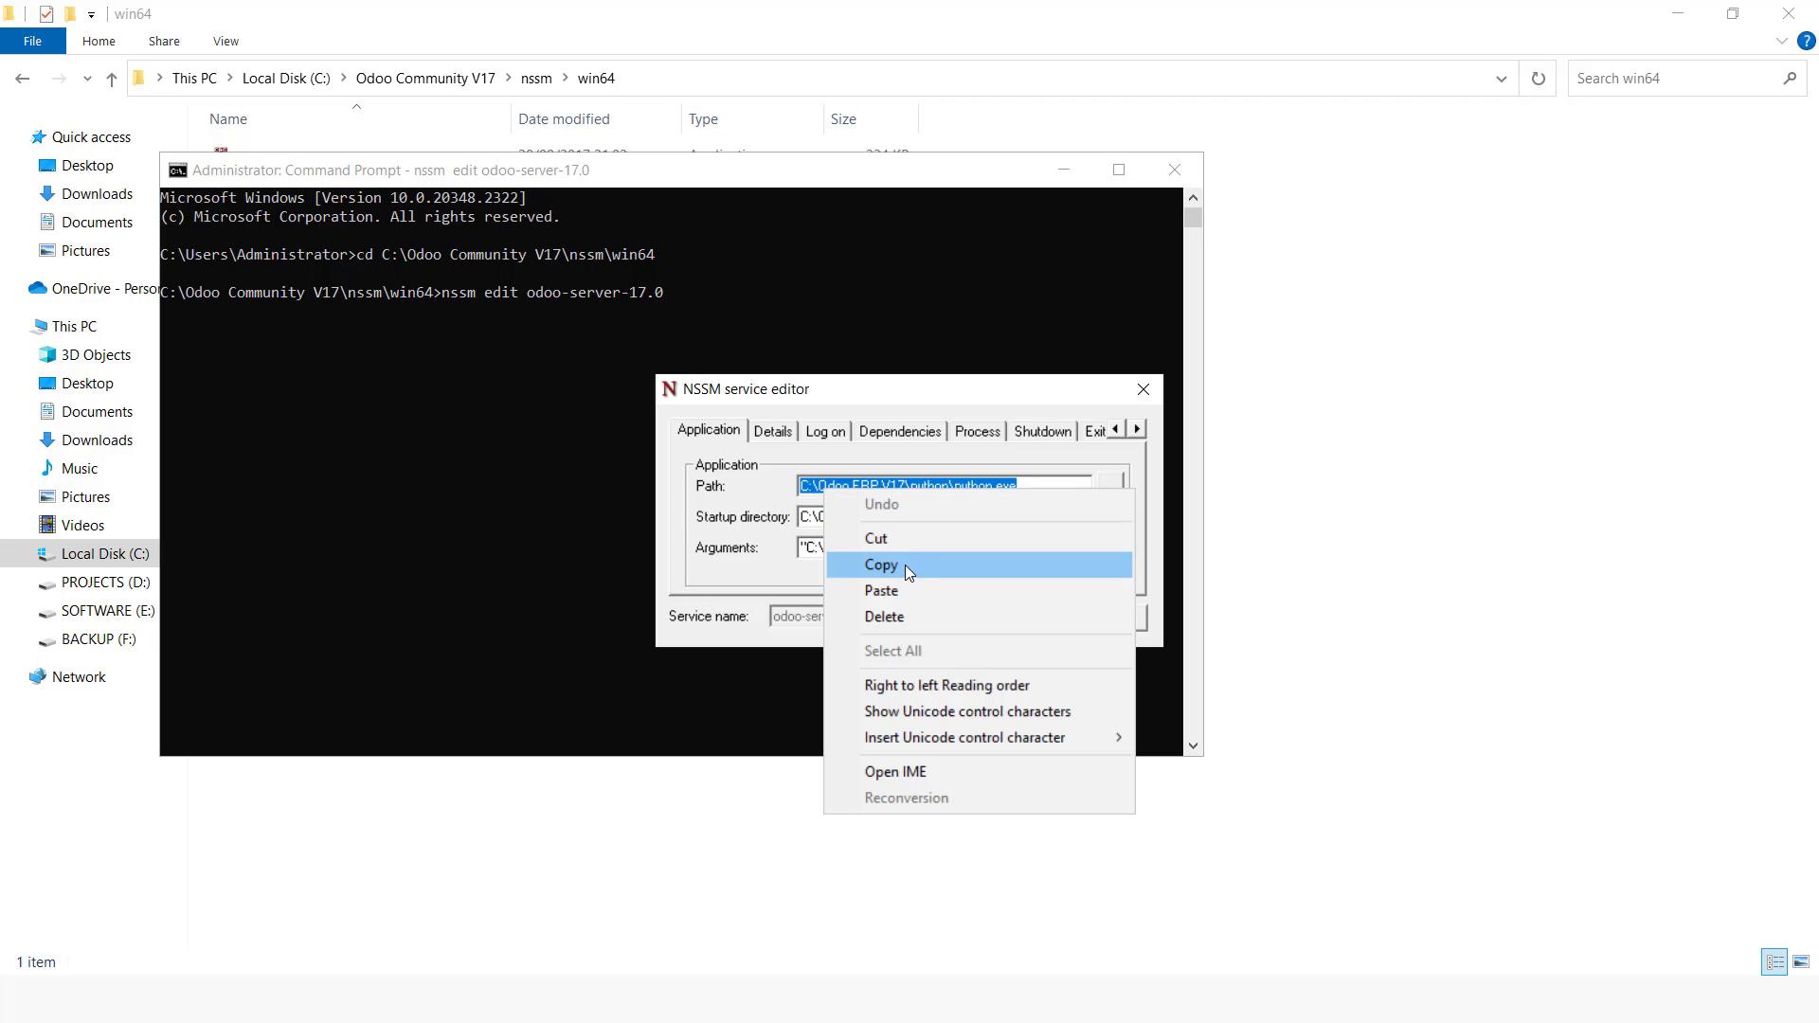
{"action": "left_click", "coordinate": [906, 565]}
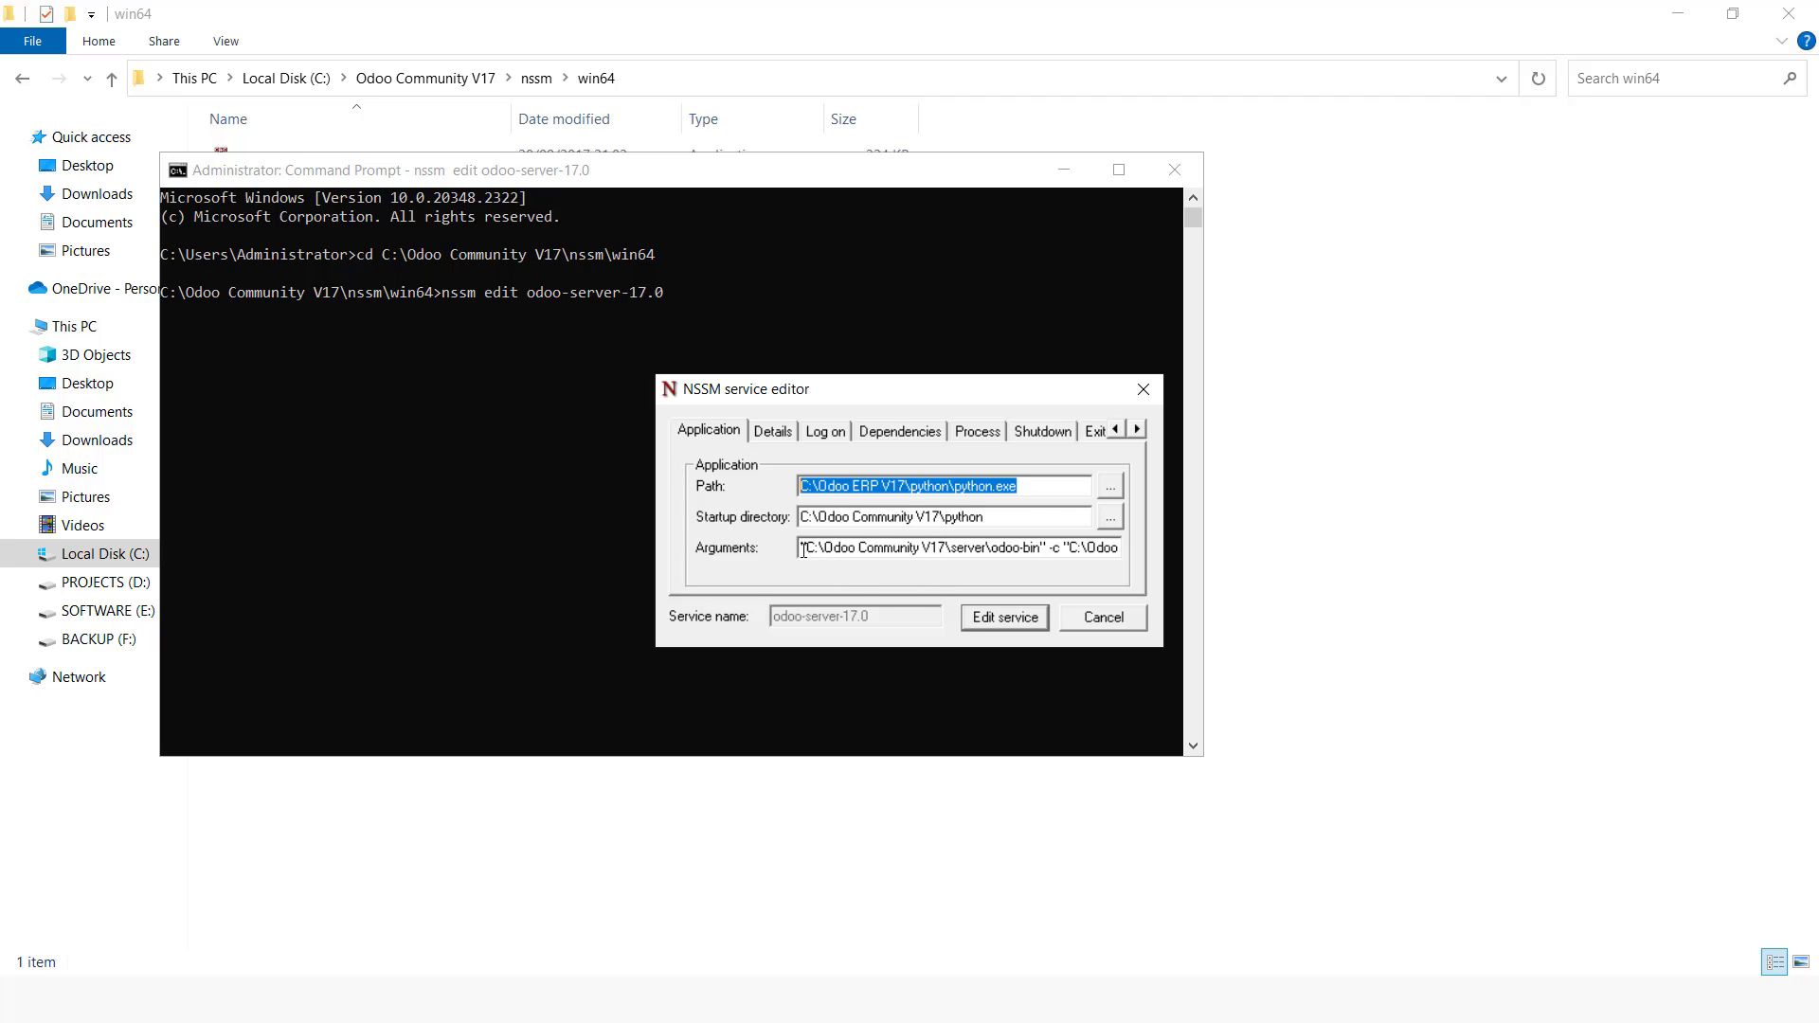
Step: Copy the service's Arguments value and paste it into a new Notepad++ tab
{"action": "left_click_drag", "start_coordinate": [799, 550], "coordinate": [1202, 575]}
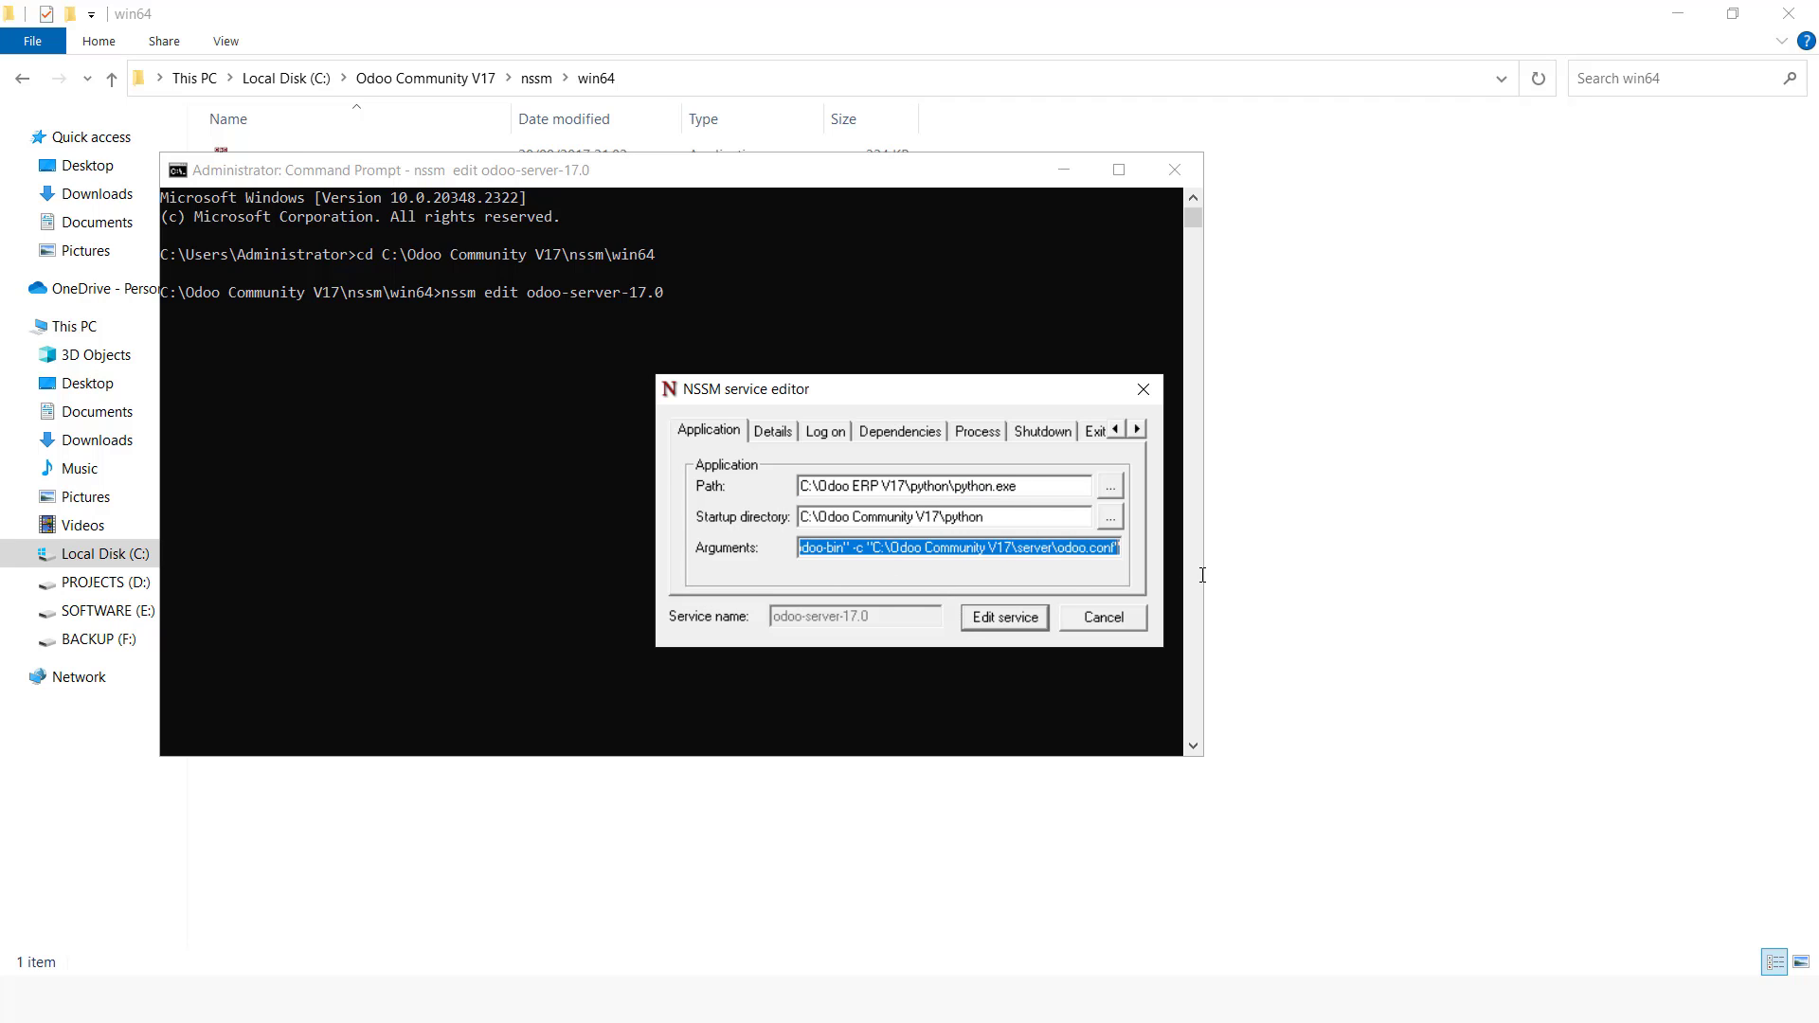
{"action": "right_click", "coordinate": [1062, 551]}
{"action": "left_click", "coordinate": [1134, 625]}
{"action": "key", "text": "alt+Tab"}
{"action": "key", "text": "alt+Tab"}
{"action": "key", "text": "alt+Tab"}
{"action": "key", "text": "alt+Tab"}
{"action": "key", "text": "alt+Tab"}
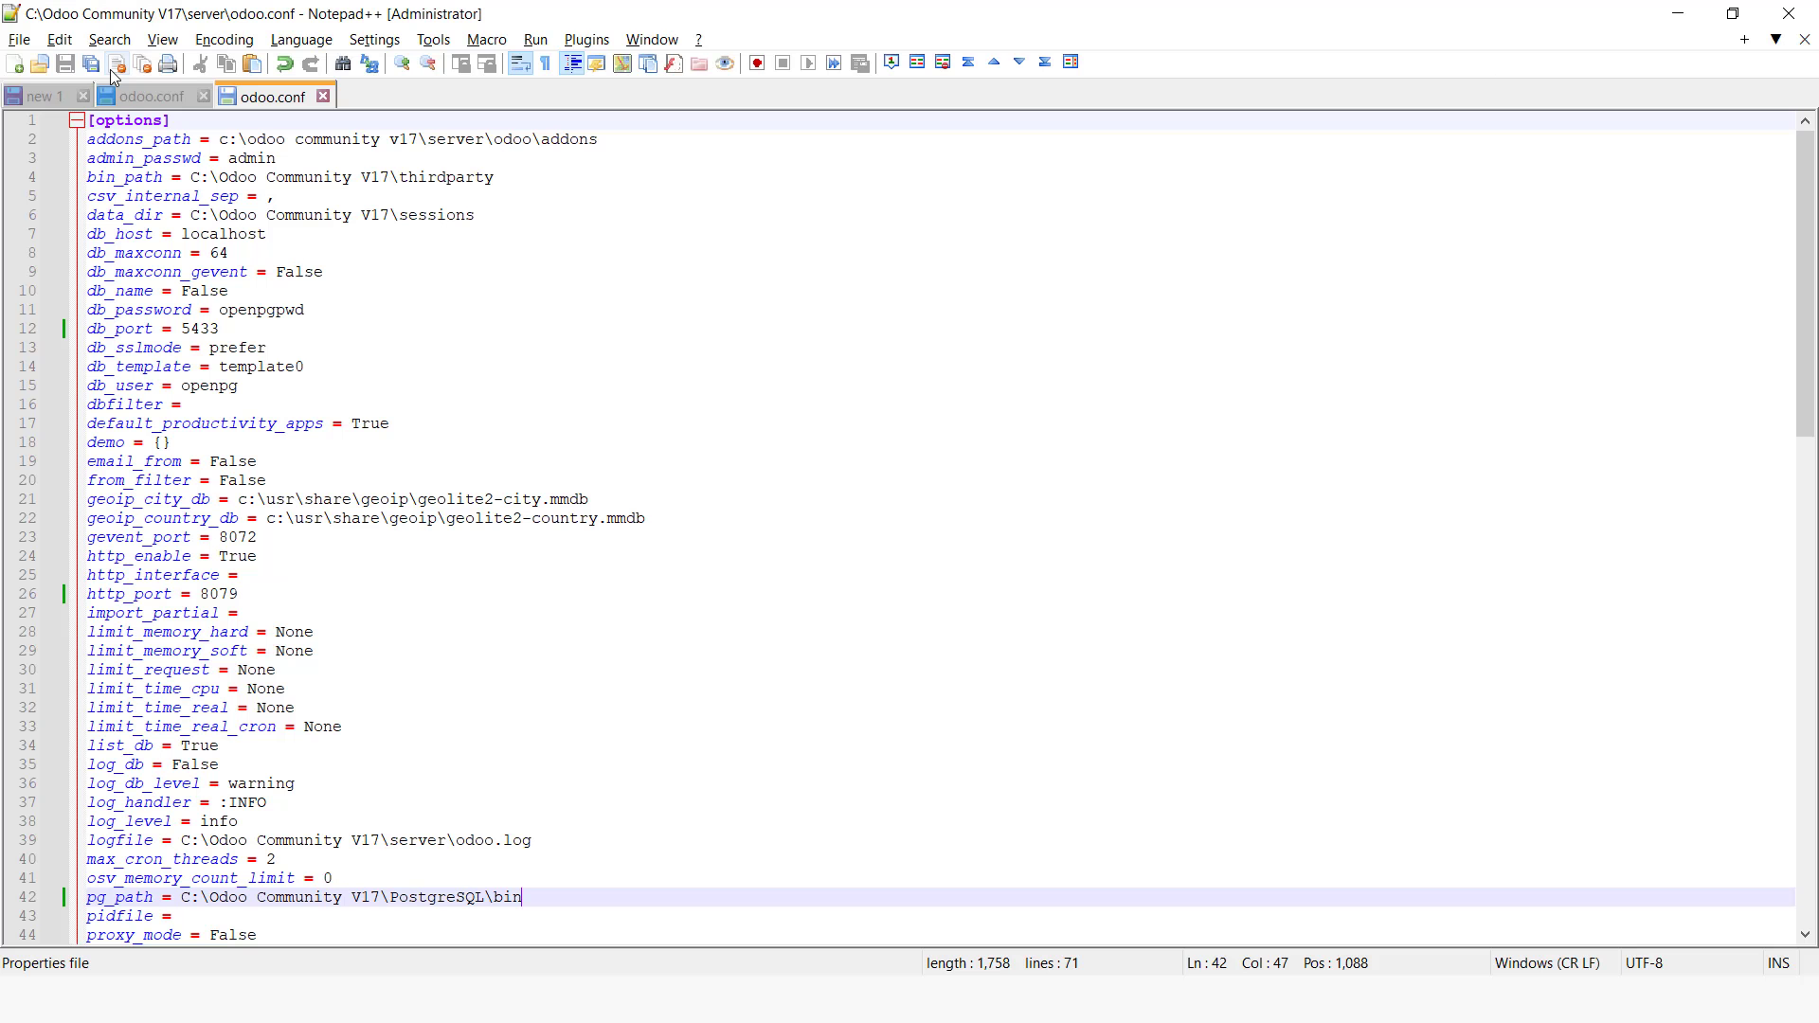
{"action": "left_click", "coordinate": [29, 50]}
{"action": "left_click", "coordinate": [55, 72]}
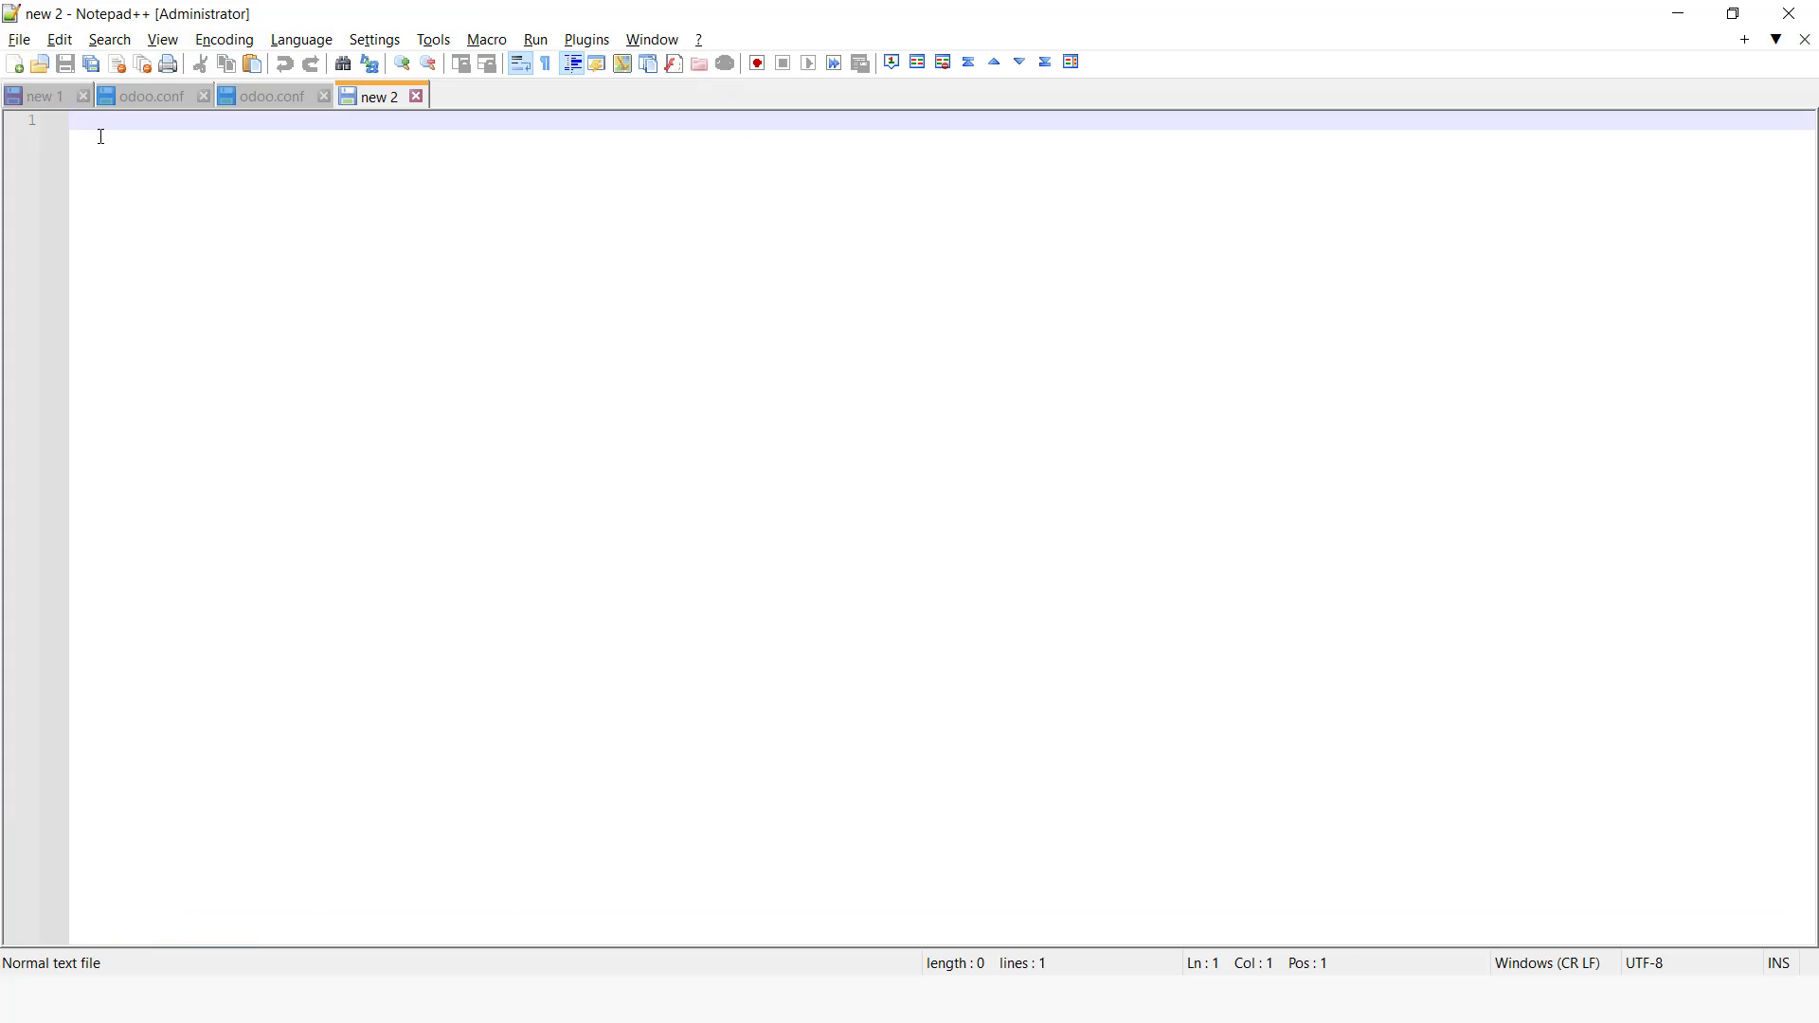
{"action": "right_click", "coordinate": [101, 128]}
{"action": "left_click", "coordinate": [154, 190]}
Step: Copy the This account value NT Authority\LocalService from the service editor's Log on tab
{"action": "key", "text": "alt+Tab"}
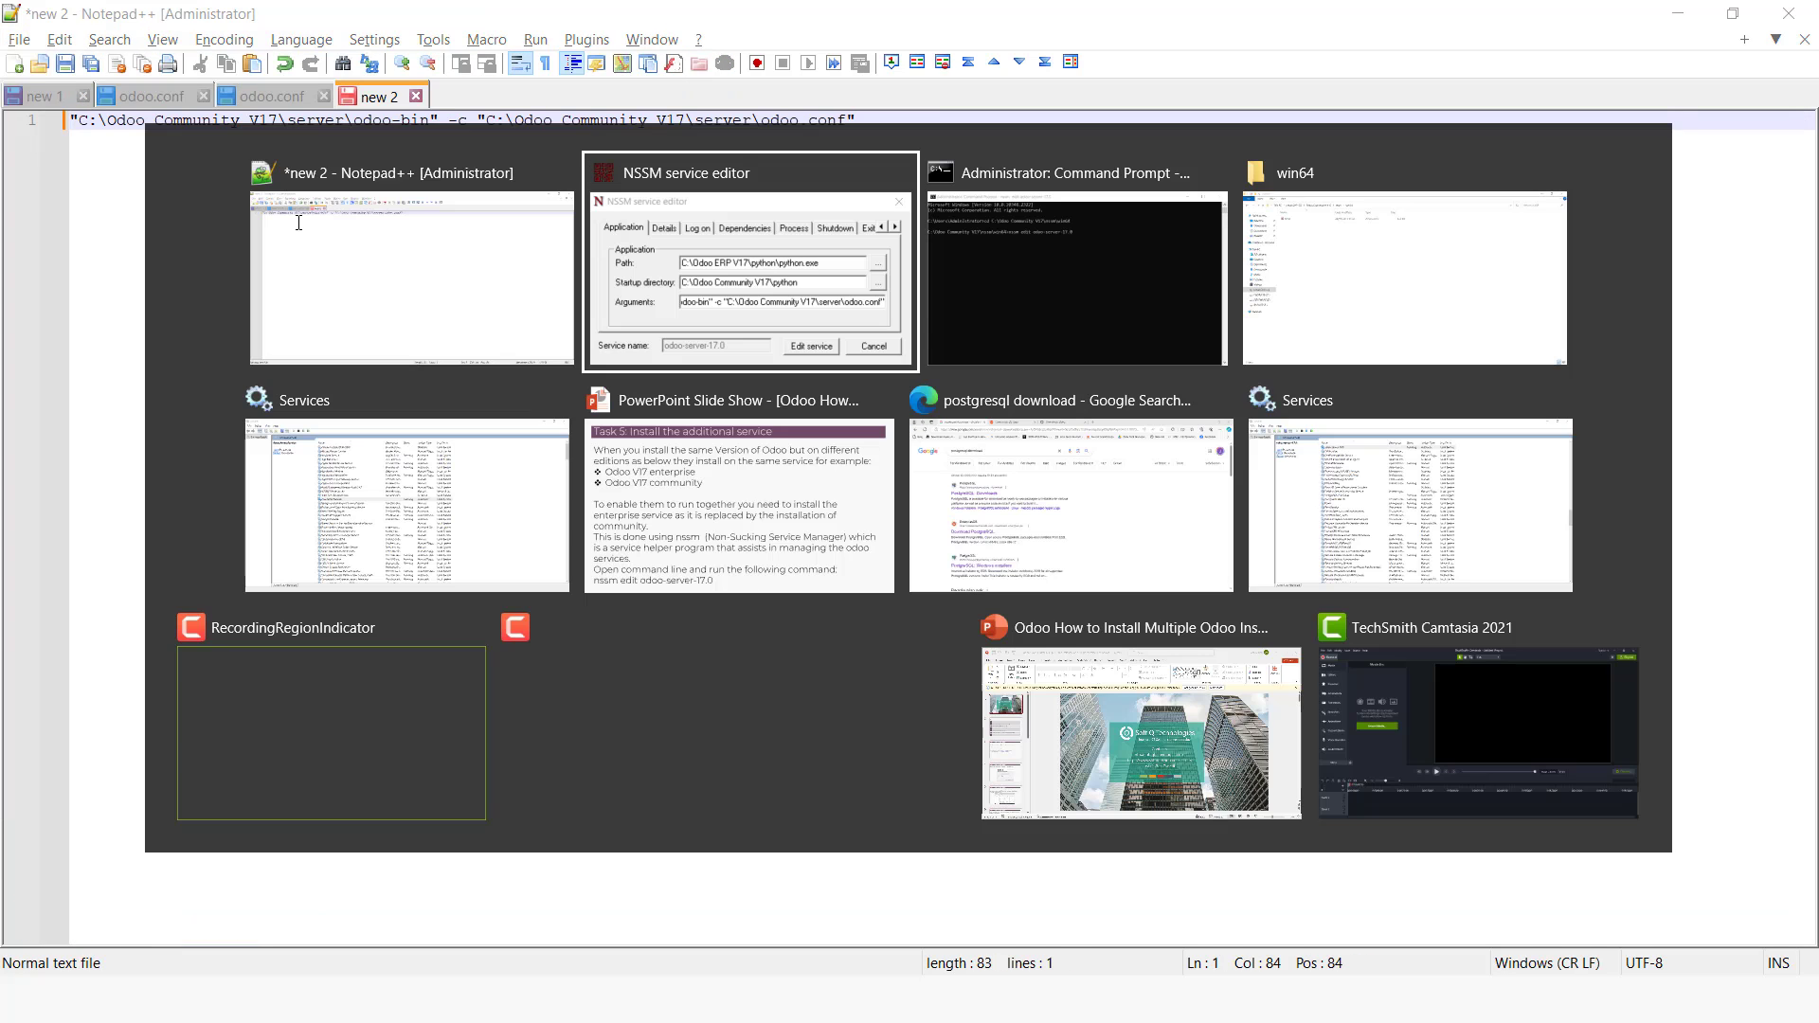
{"action": "left_click", "coordinate": [772, 432]}
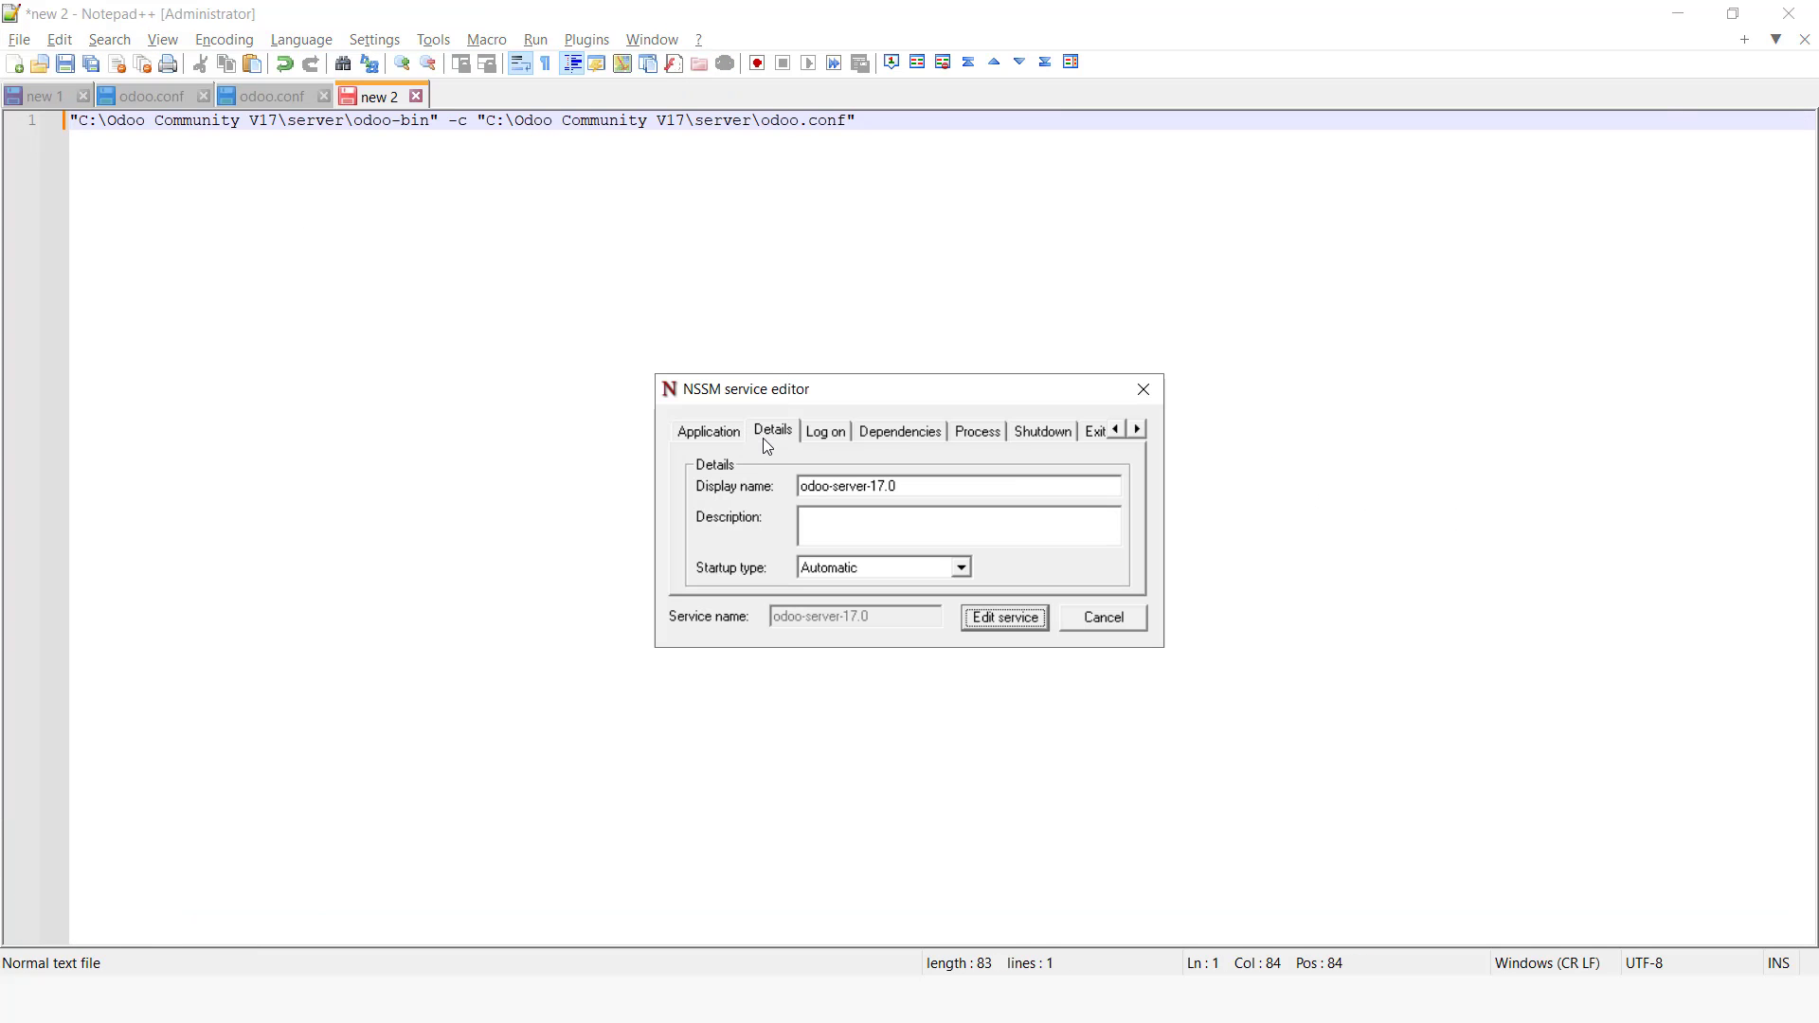
{"action": "left_click", "coordinate": [841, 439]}
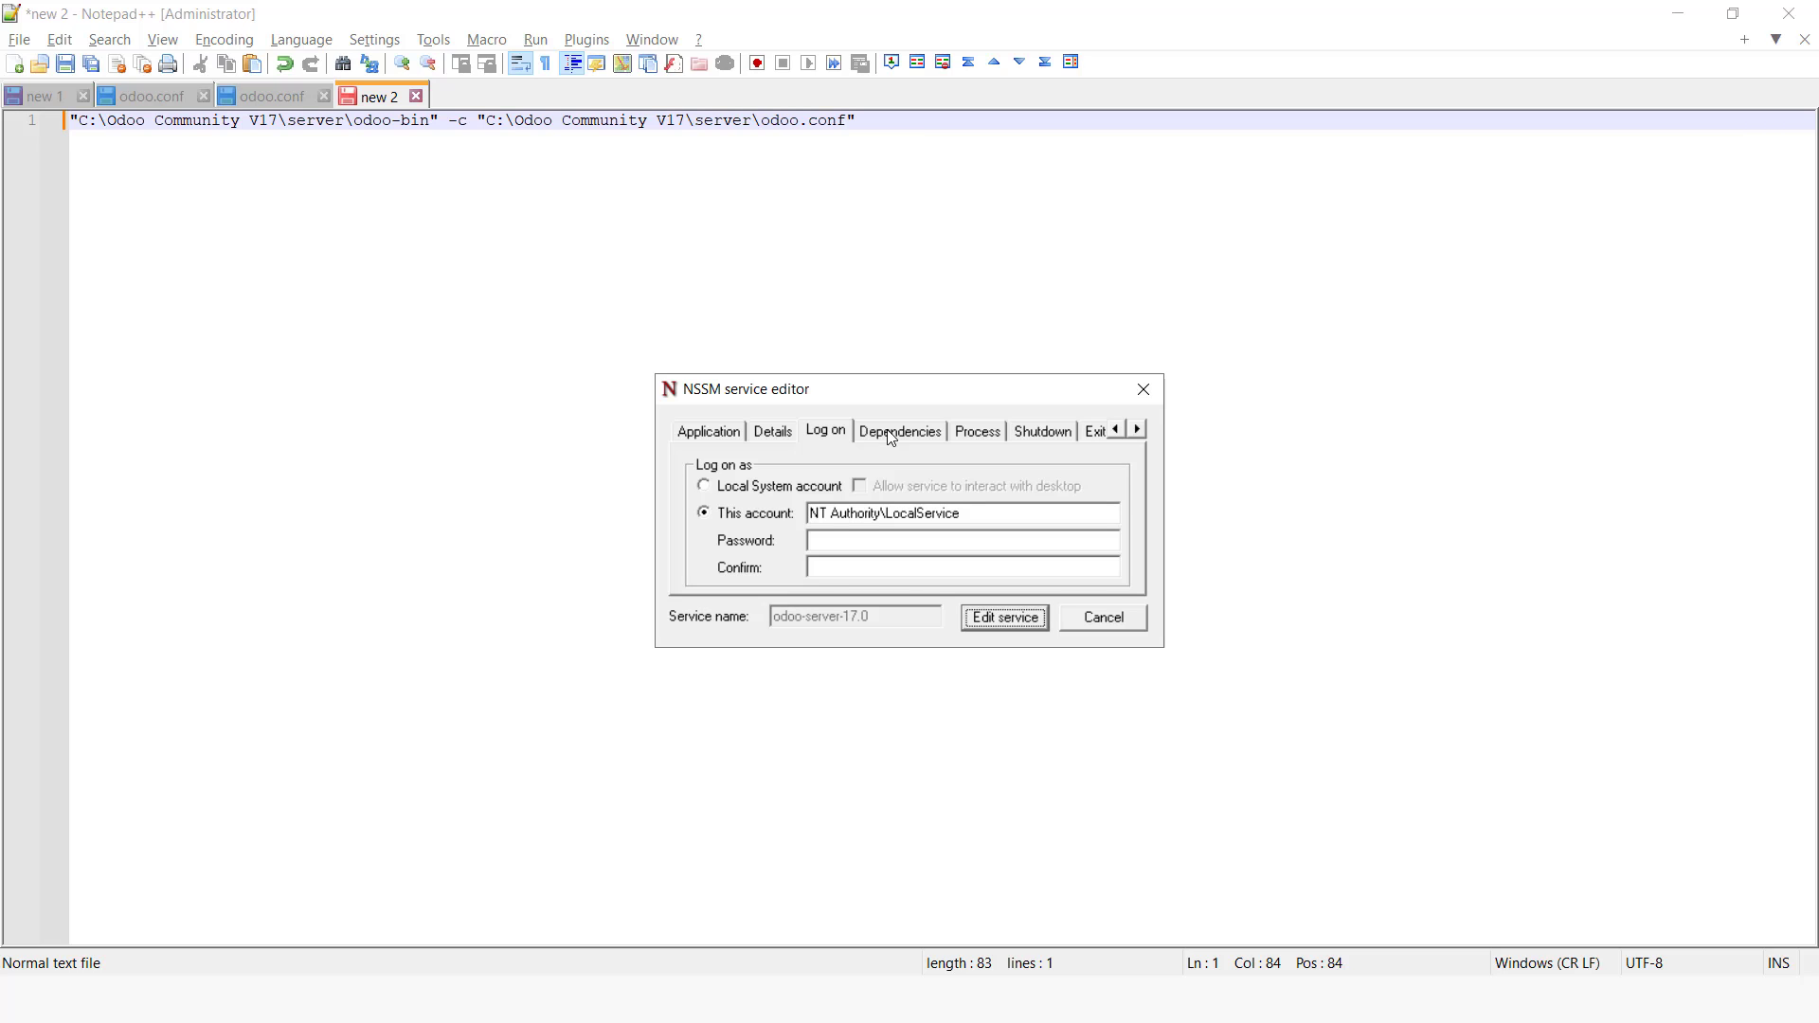
{"action": "left_click_drag", "start_coordinate": [960, 512], "coordinate": [810, 512]}
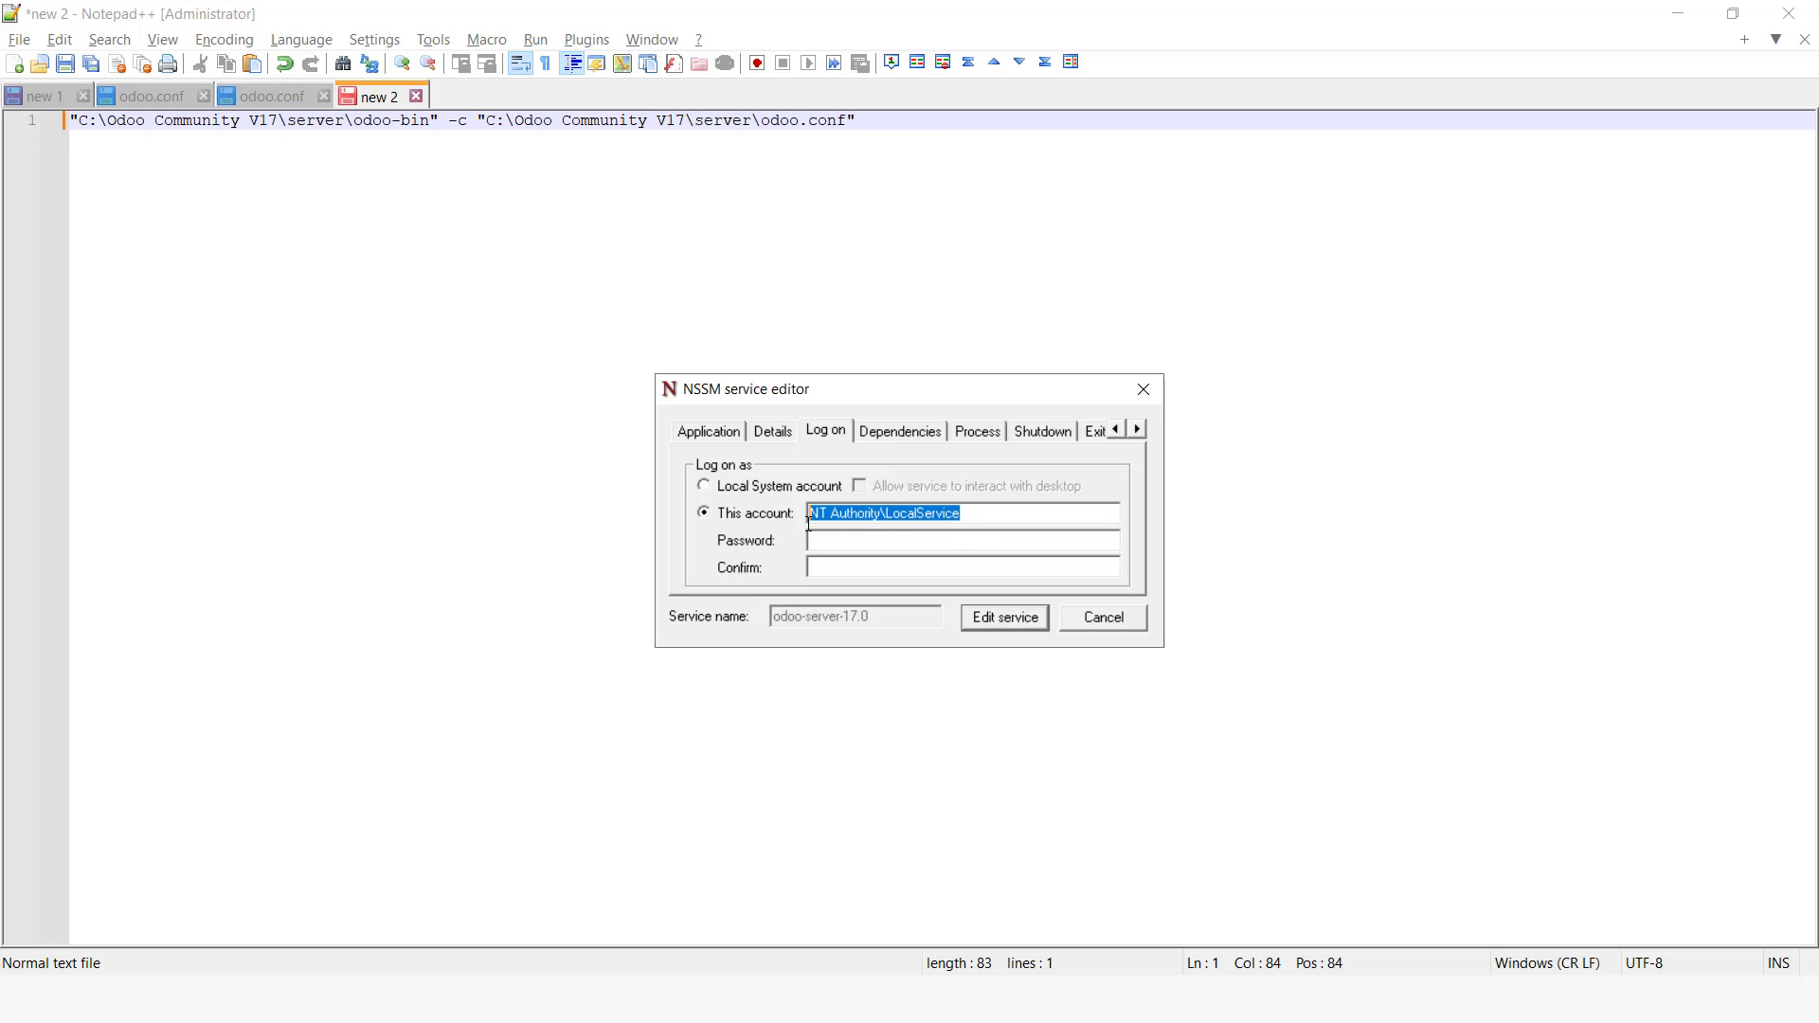
{"action": "right_click", "coordinate": [864, 530]}
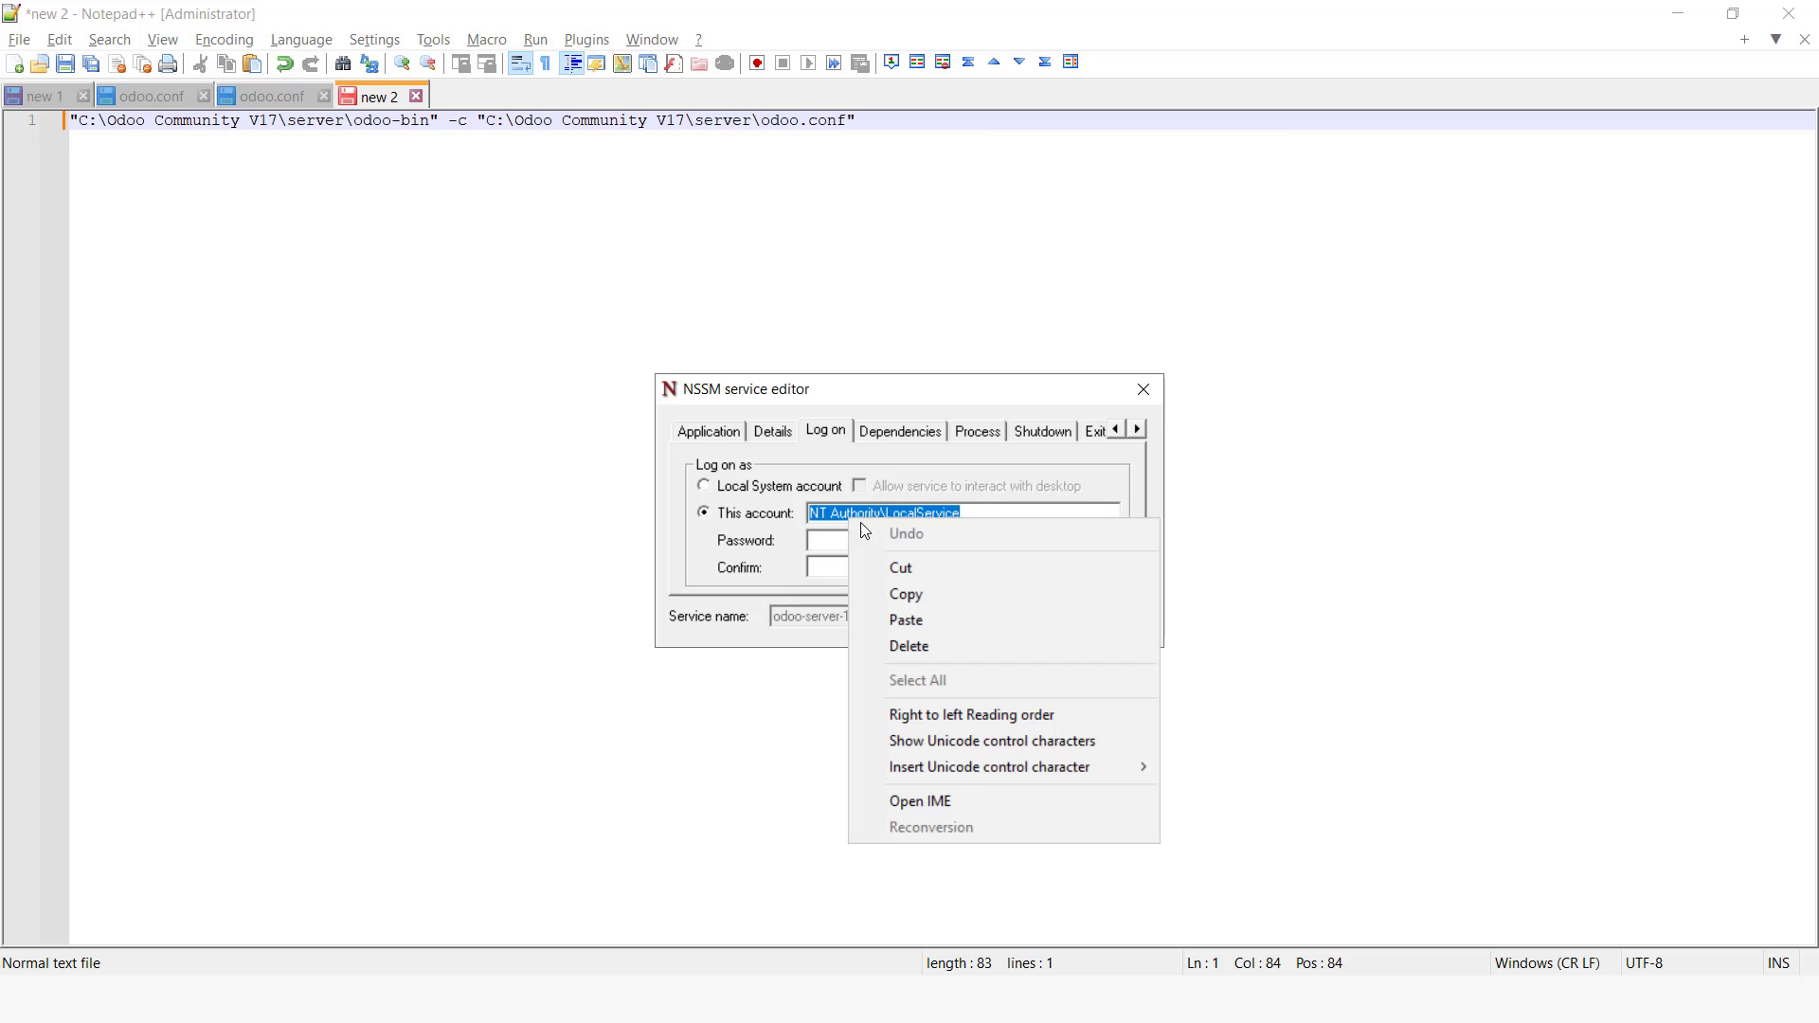
{"action": "left_click", "coordinate": [926, 598]}
Step: Paste the account name on line 3 of the new Notepad++ tab
{"action": "key", "text": "alt+Tab"}
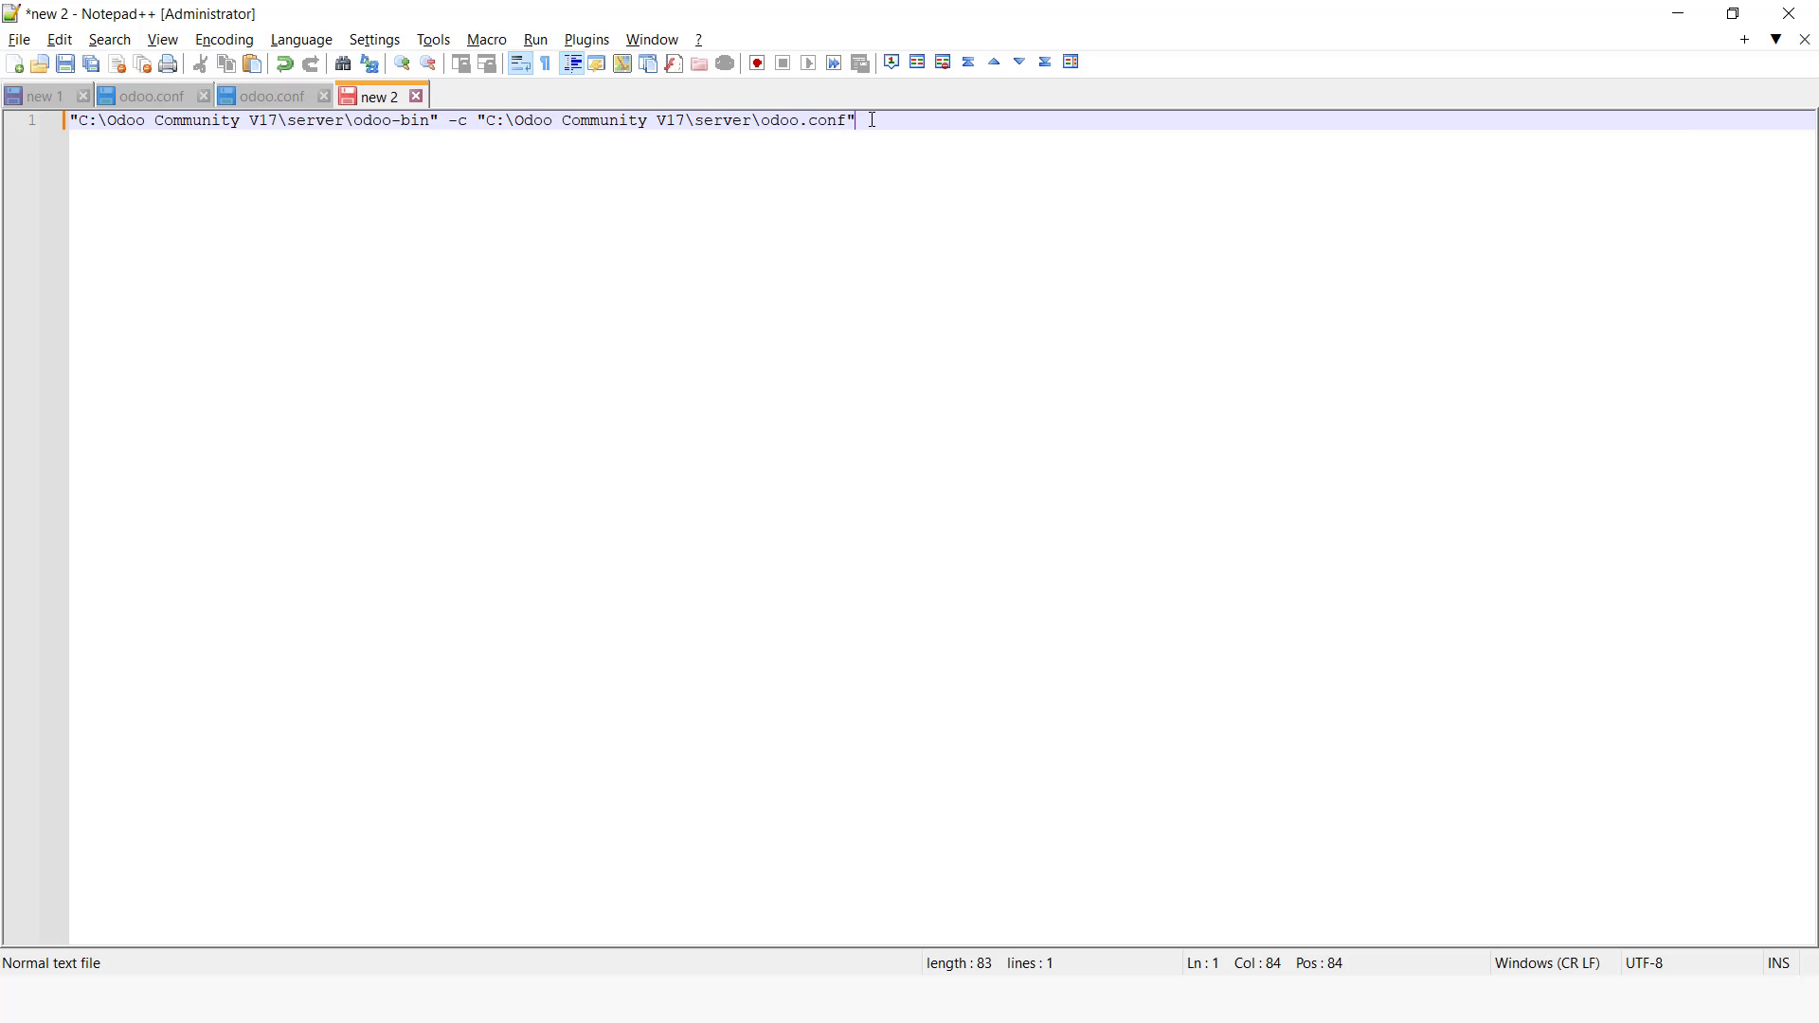
{"action": "key", "text": "Return"}
{"action": "key", "text": "Return"}
{"action": "right_click", "coordinate": [124, 173]}
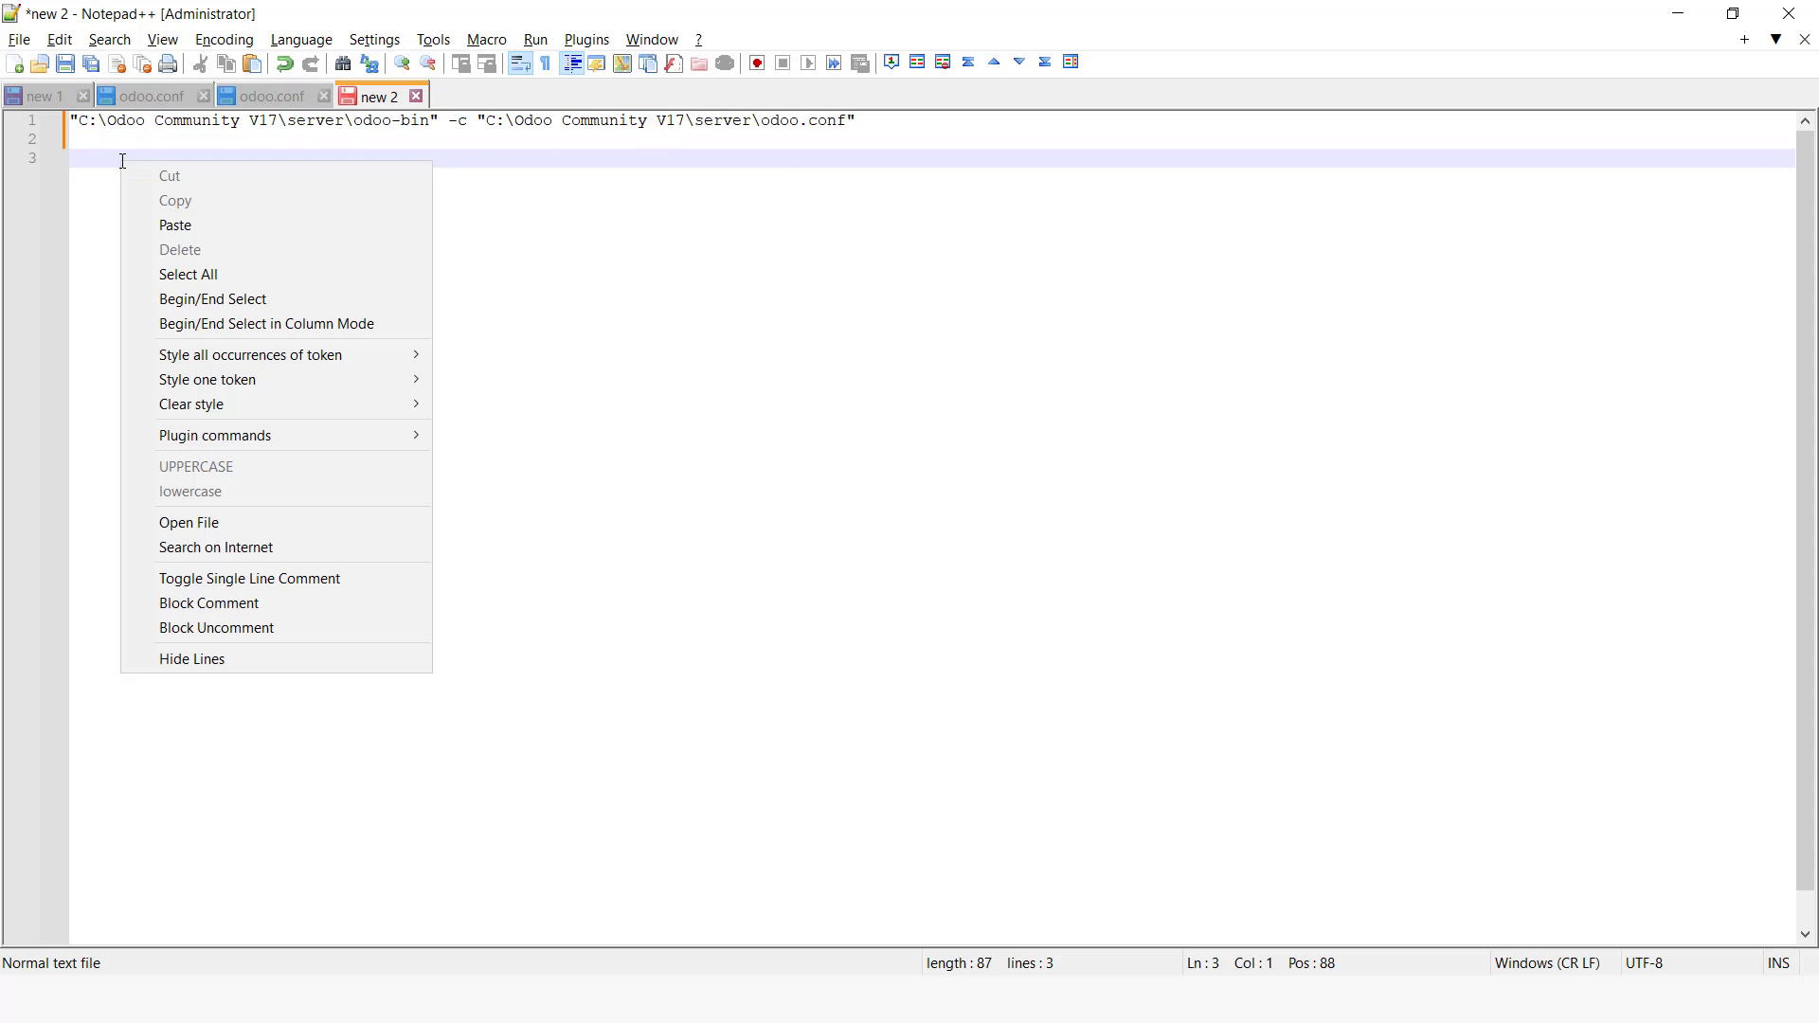
{"action": "left_click", "coordinate": [186, 228]}
Step: Review the service editor's Application, Details and Log on tabs, then close the editor
{"action": "key", "text": "alt+Tab"}
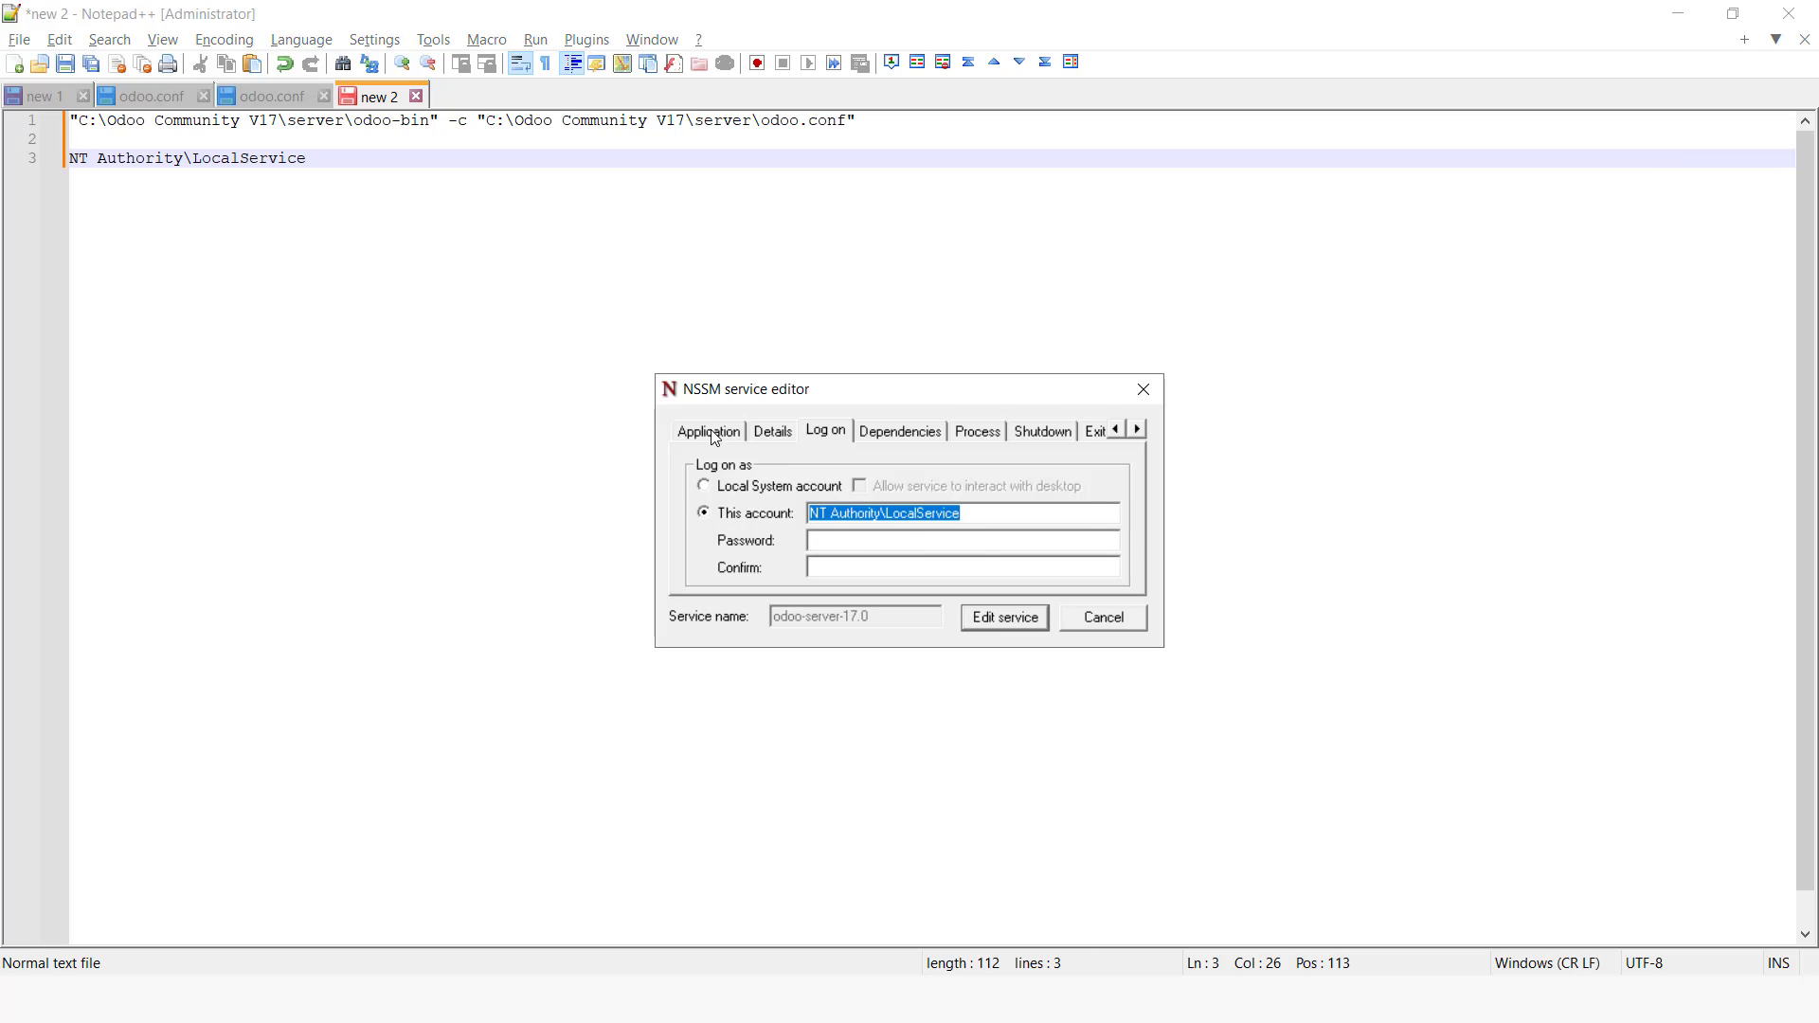
{"action": "left_click", "coordinate": [712, 432]}
{"action": "left_click", "coordinate": [784, 434]}
{"action": "left_click", "coordinate": [826, 432]}
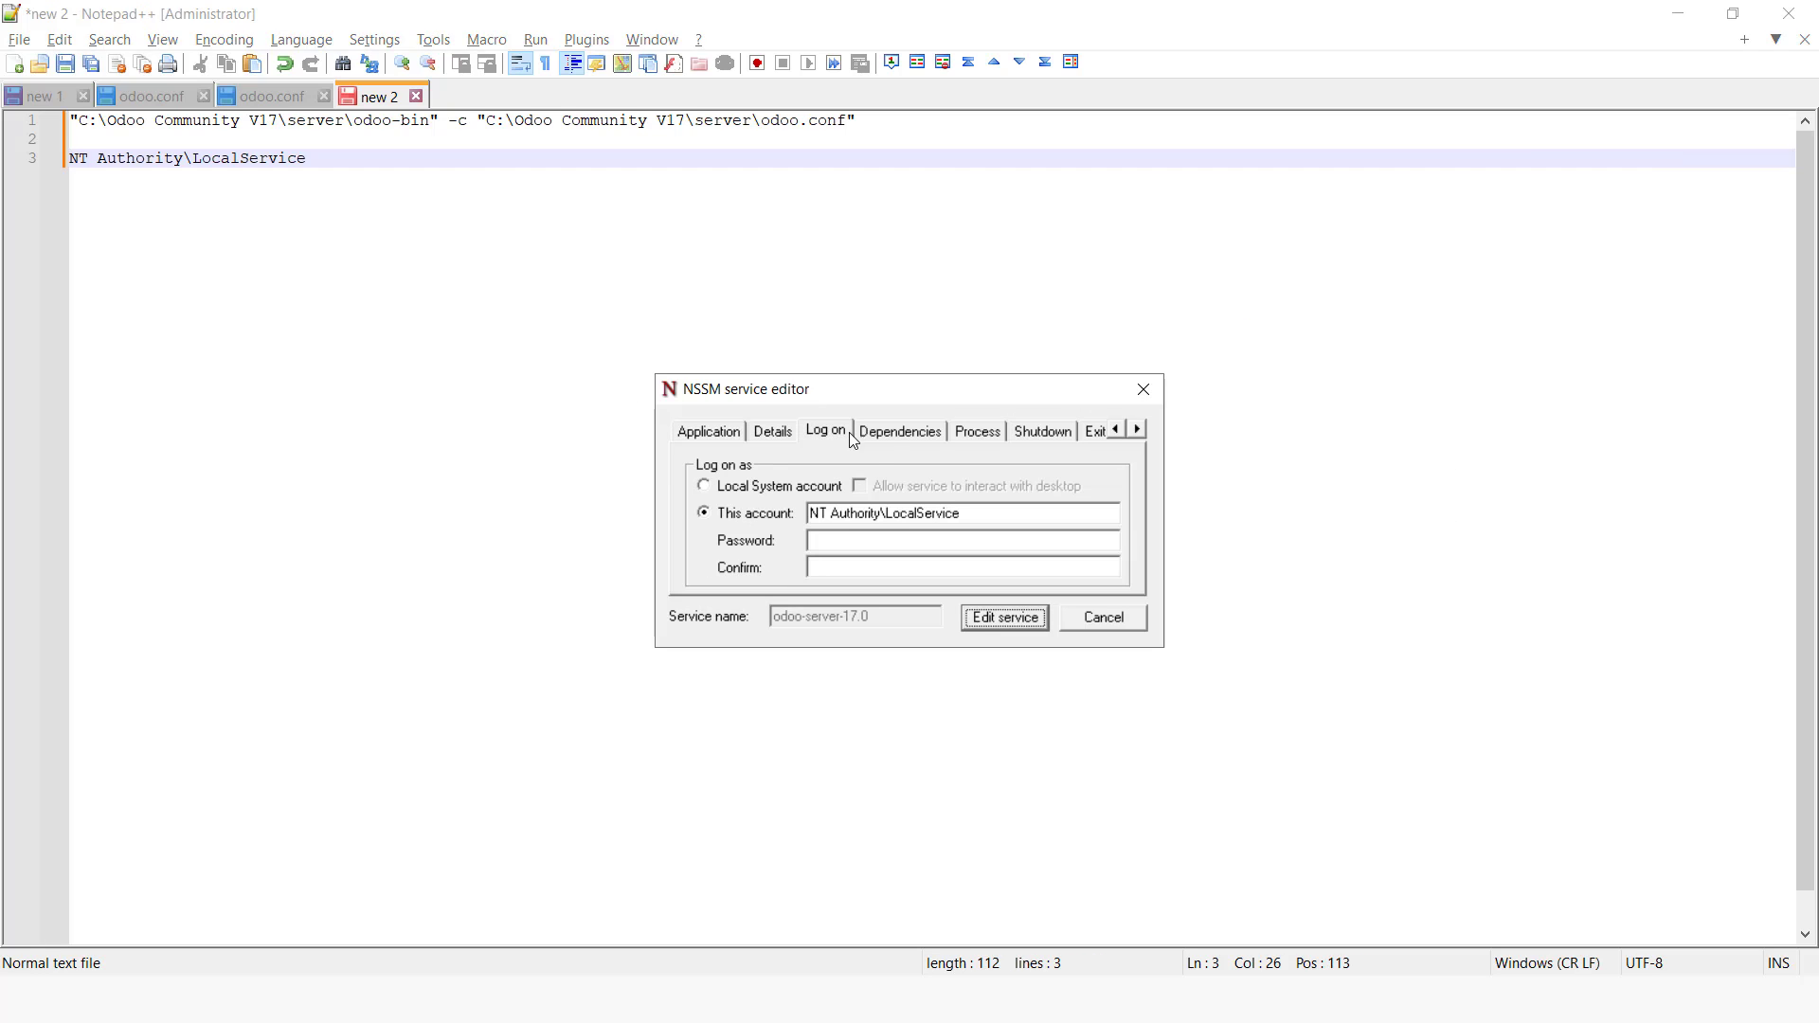
{"action": "left_click", "coordinate": [782, 432]}
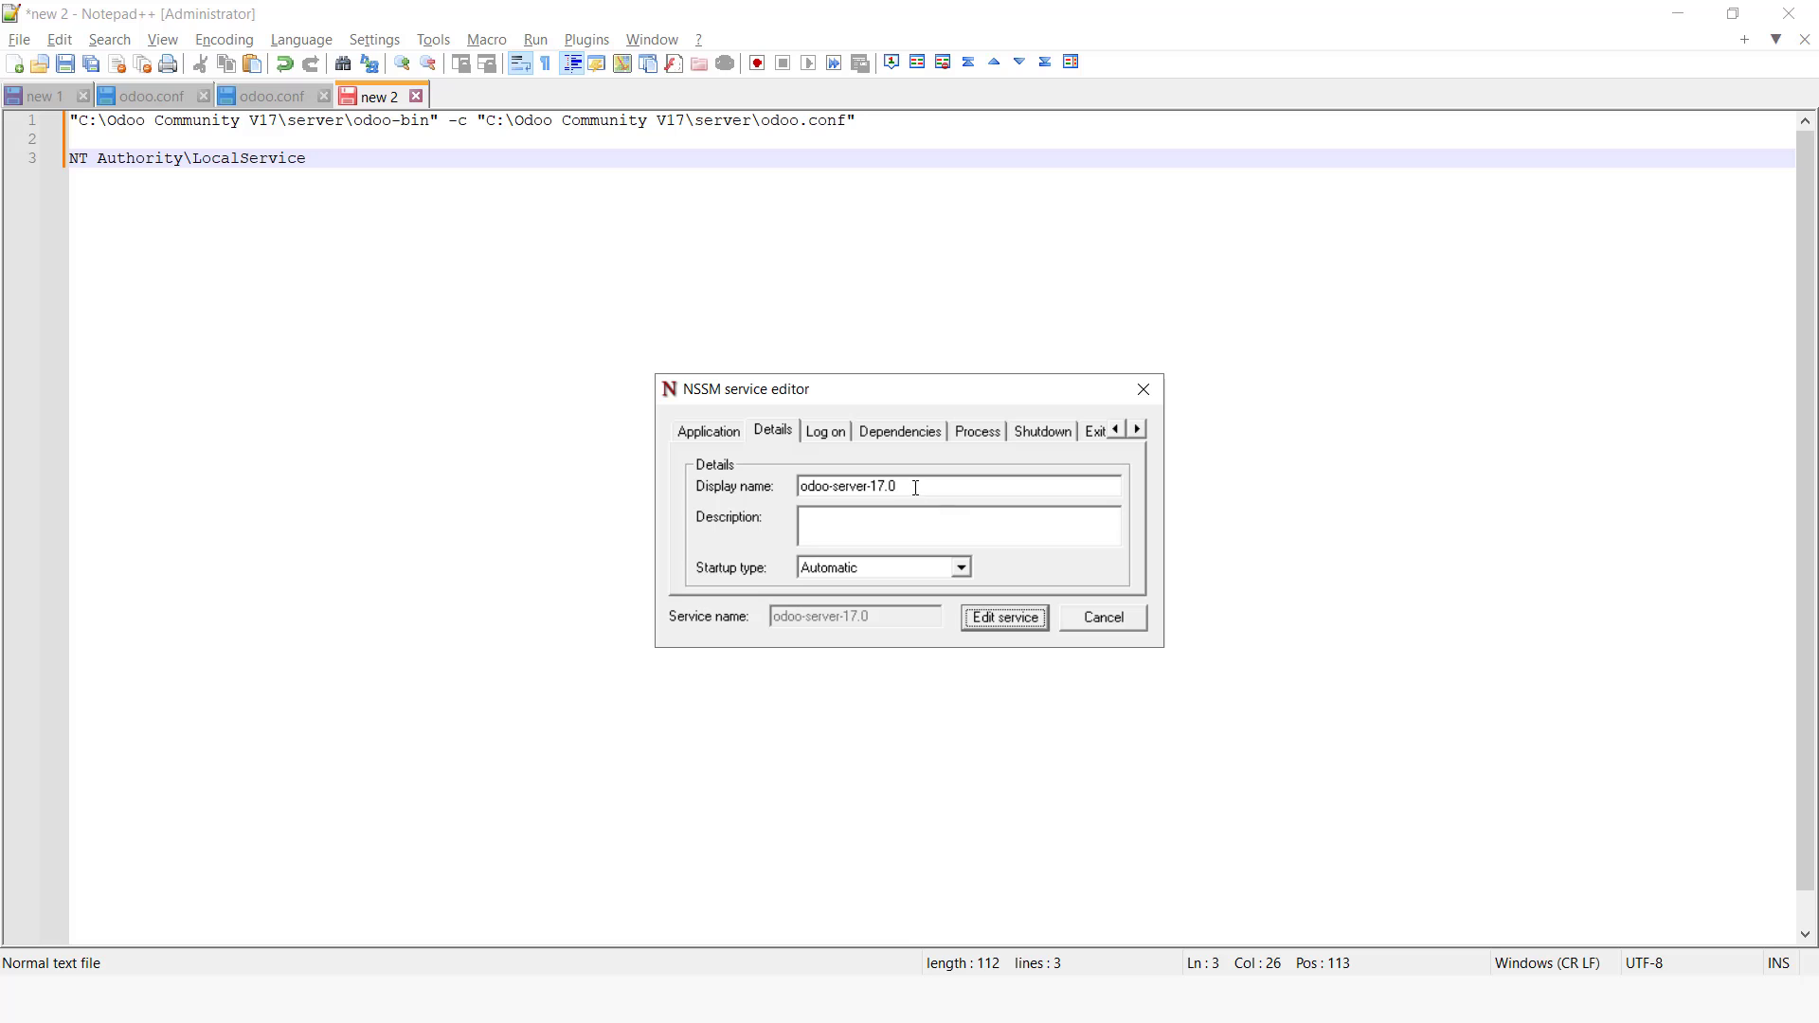
{"action": "left_click", "coordinate": [1143, 389]}
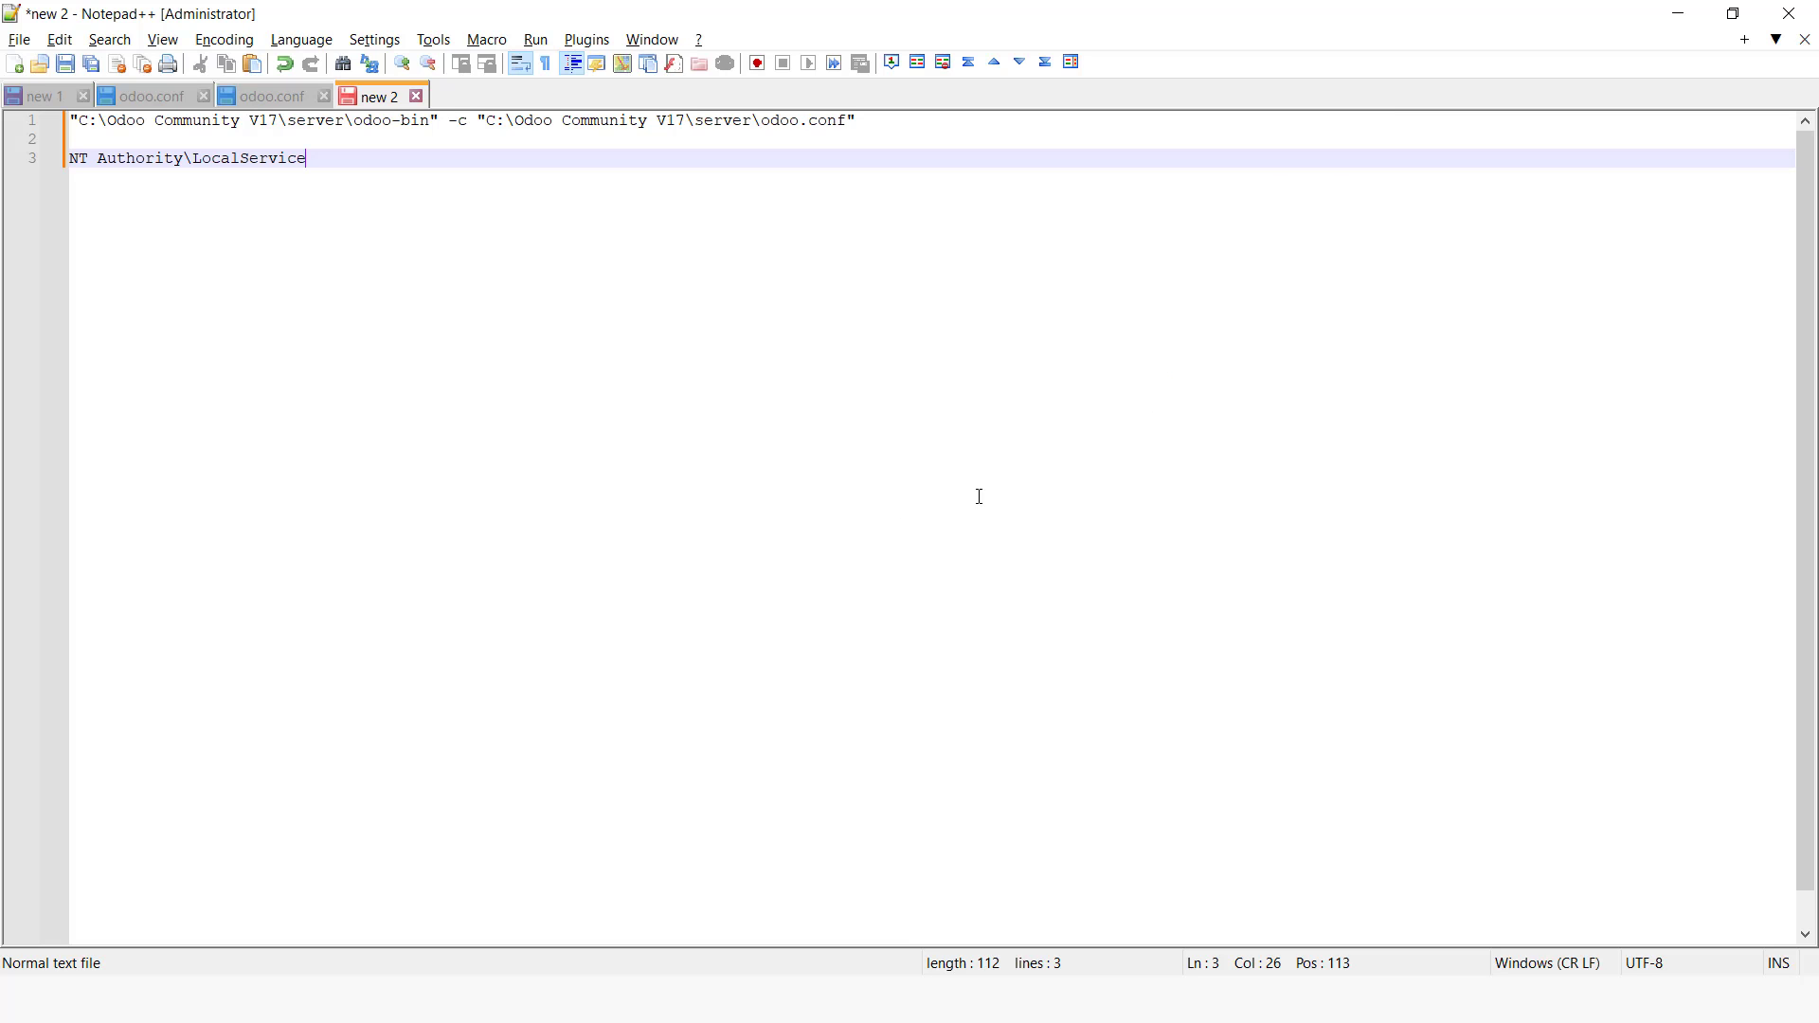
Step: Copy the folder path C:\Odoo ERP V17\nssm\win64 from File Explorer
{"action": "key", "text": "alt+Tab"}
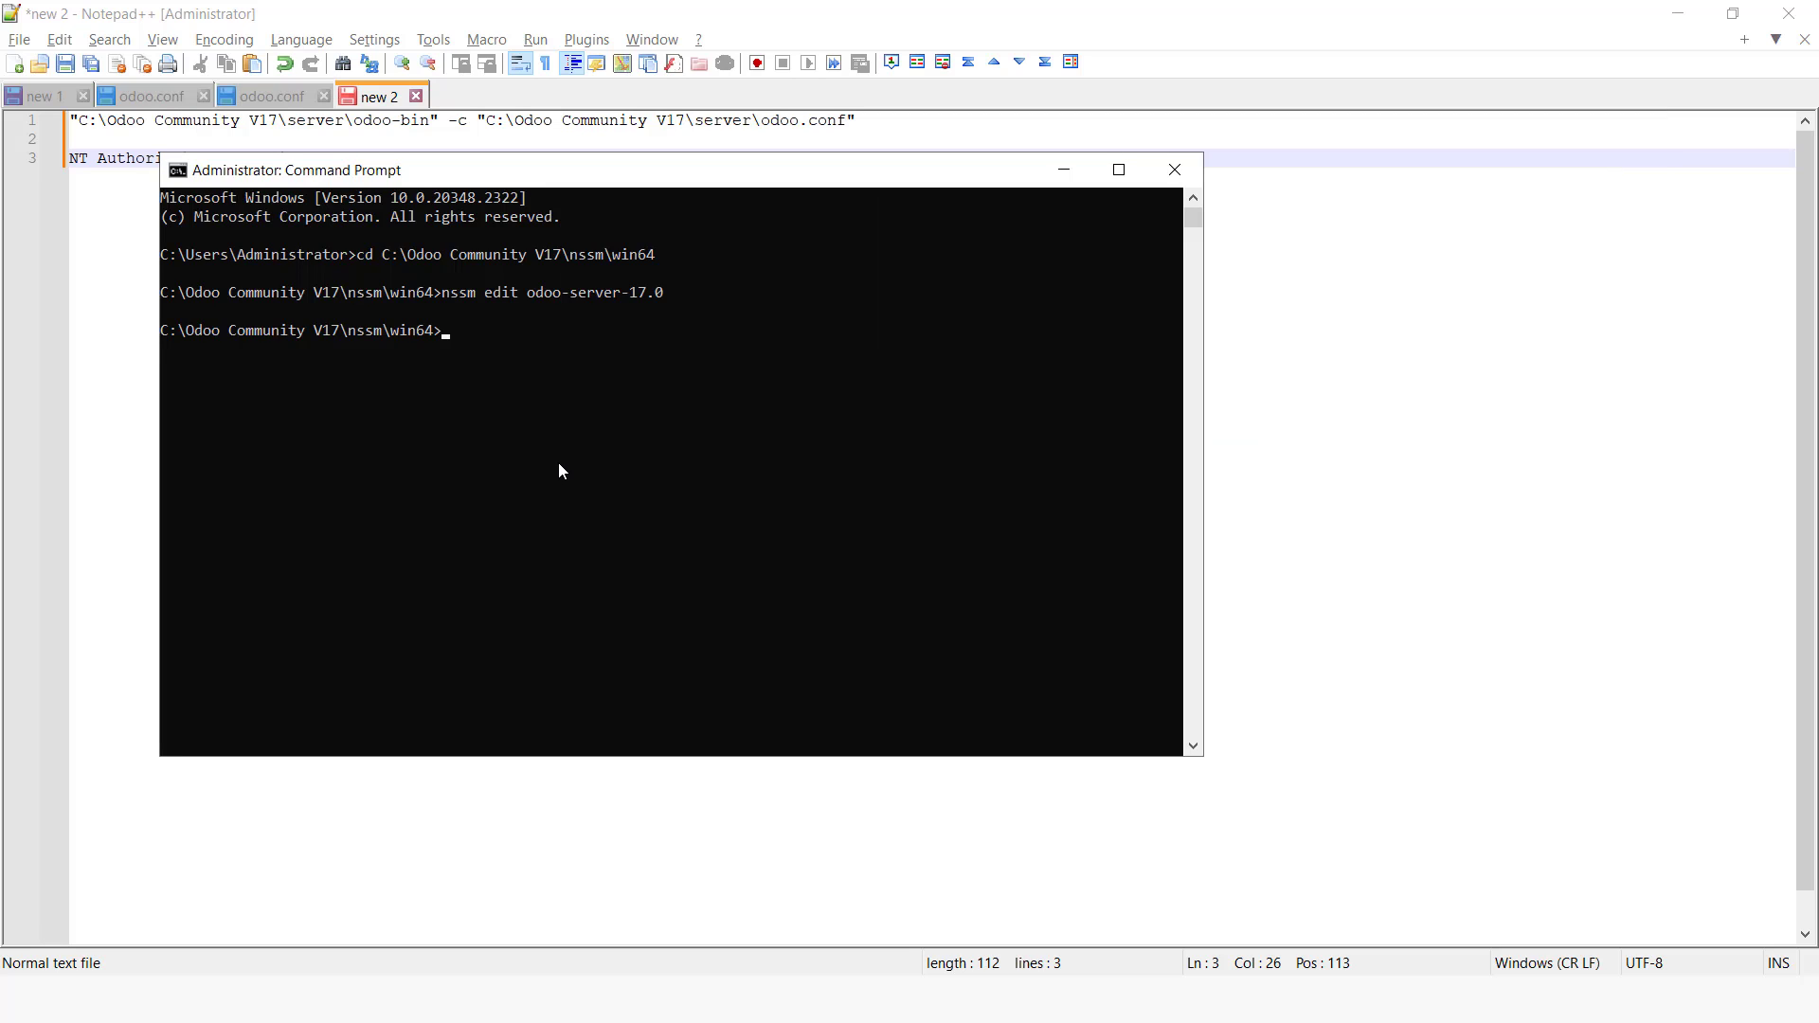
{"action": "type", "text": "cd"}
{"action": "key", "text": "alt+Tab"}
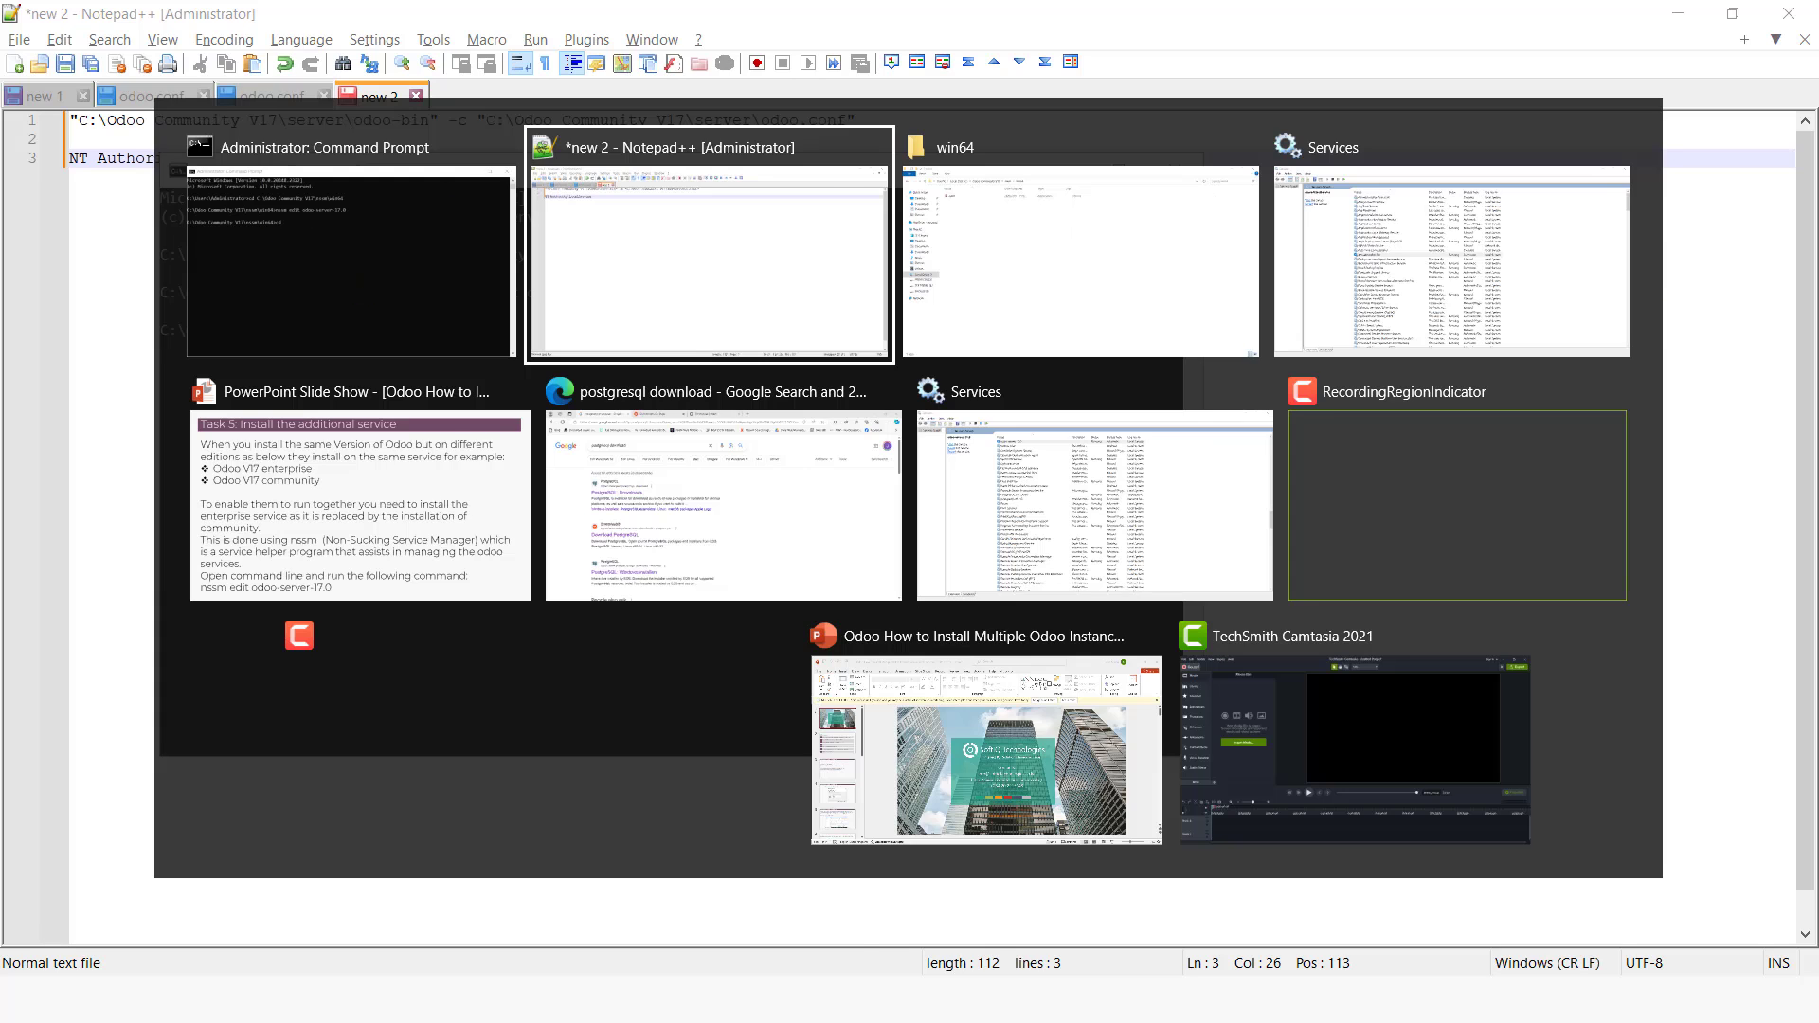
{"action": "key", "text": "alt+Tab"}
{"action": "left_click", "coordinate": [735, 671]}
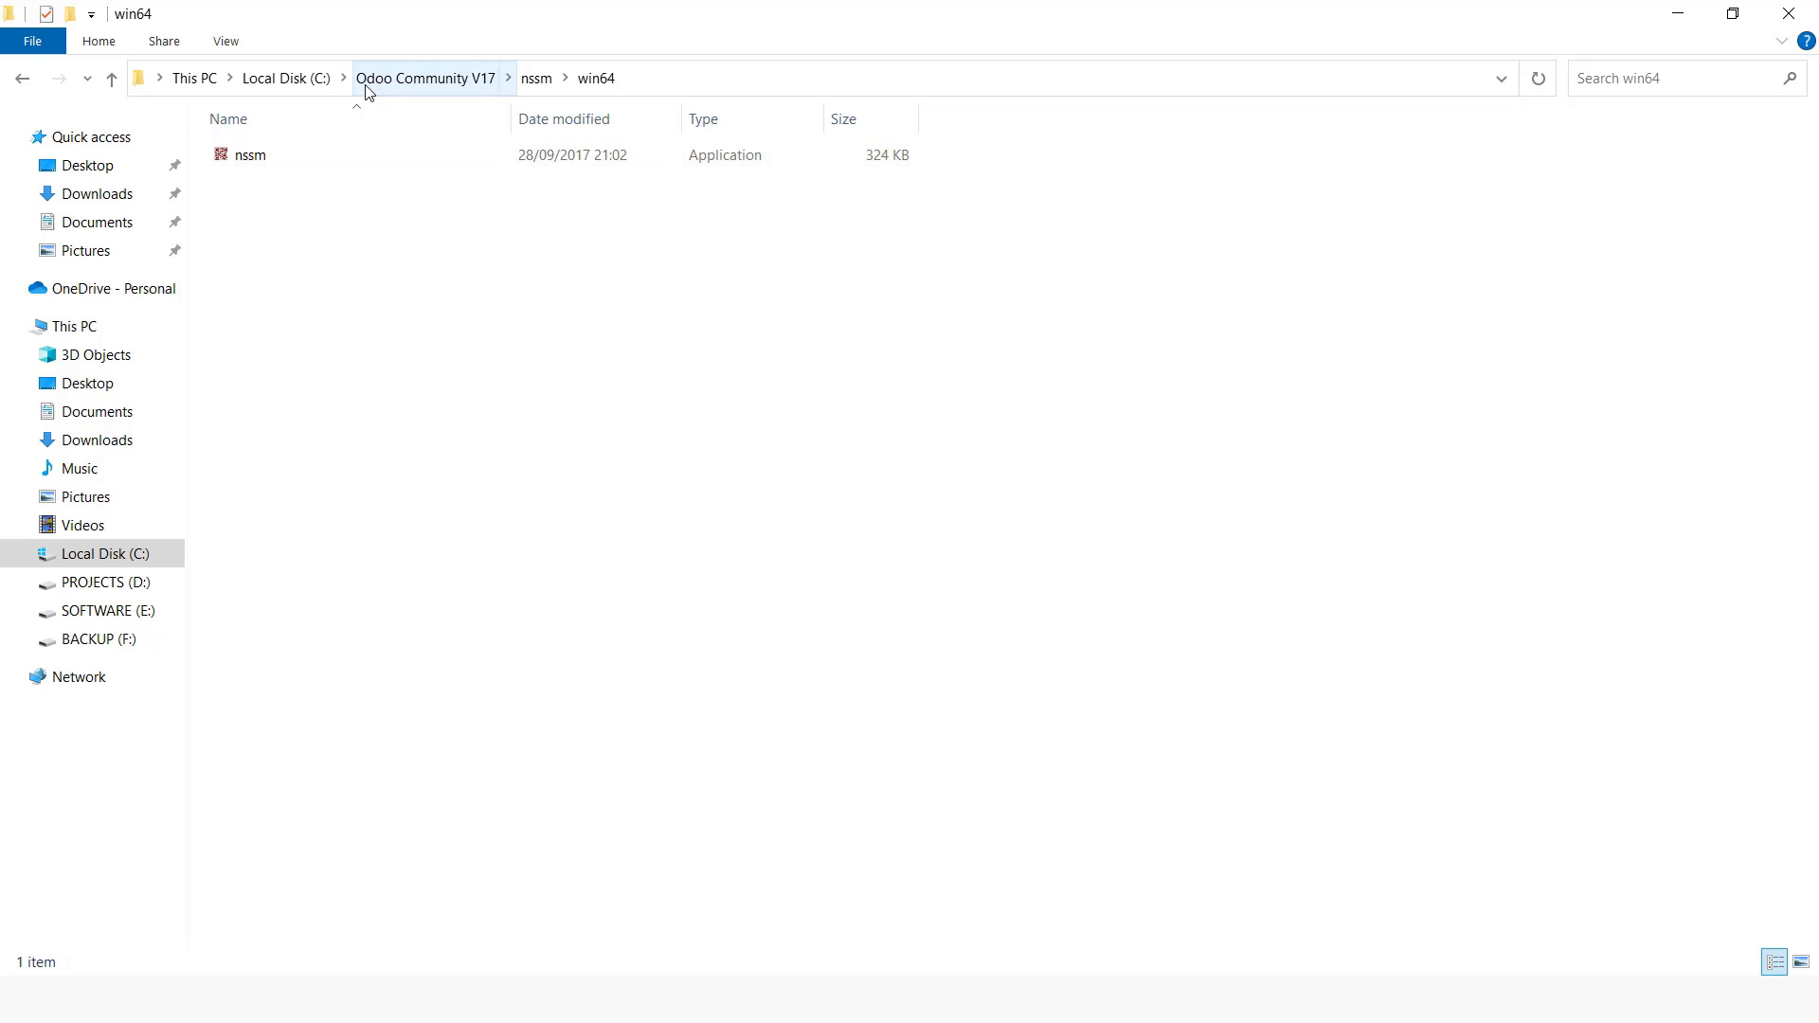
{"action": "left_click", "coordinate": [287, 78]}
{"action": "left_click", "coordinate": [297, 190]}
{"action": "double_click", "coordinate": [297, 190]}
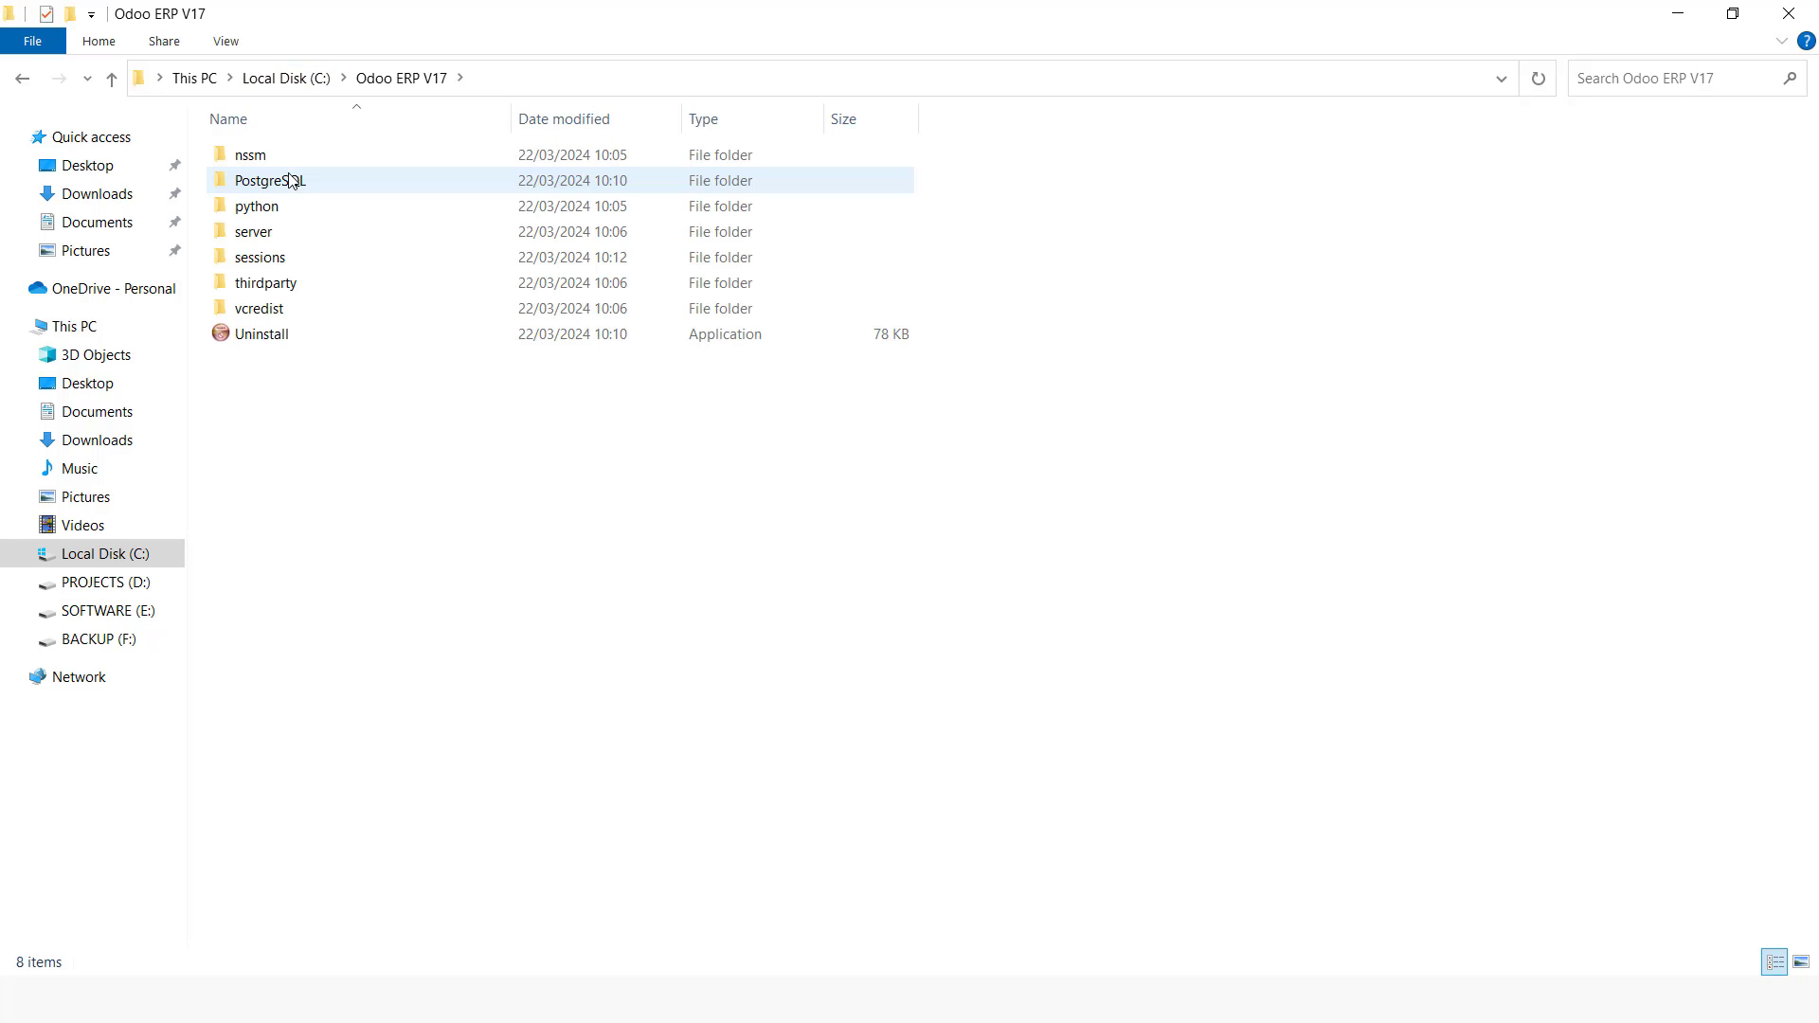
{"action": "left_click", "coordinate": [272, 157]}
{"action": "double_click", "coordinate": [272, 158]}
{"action": "double_click", "coordinate": [252, 154]}
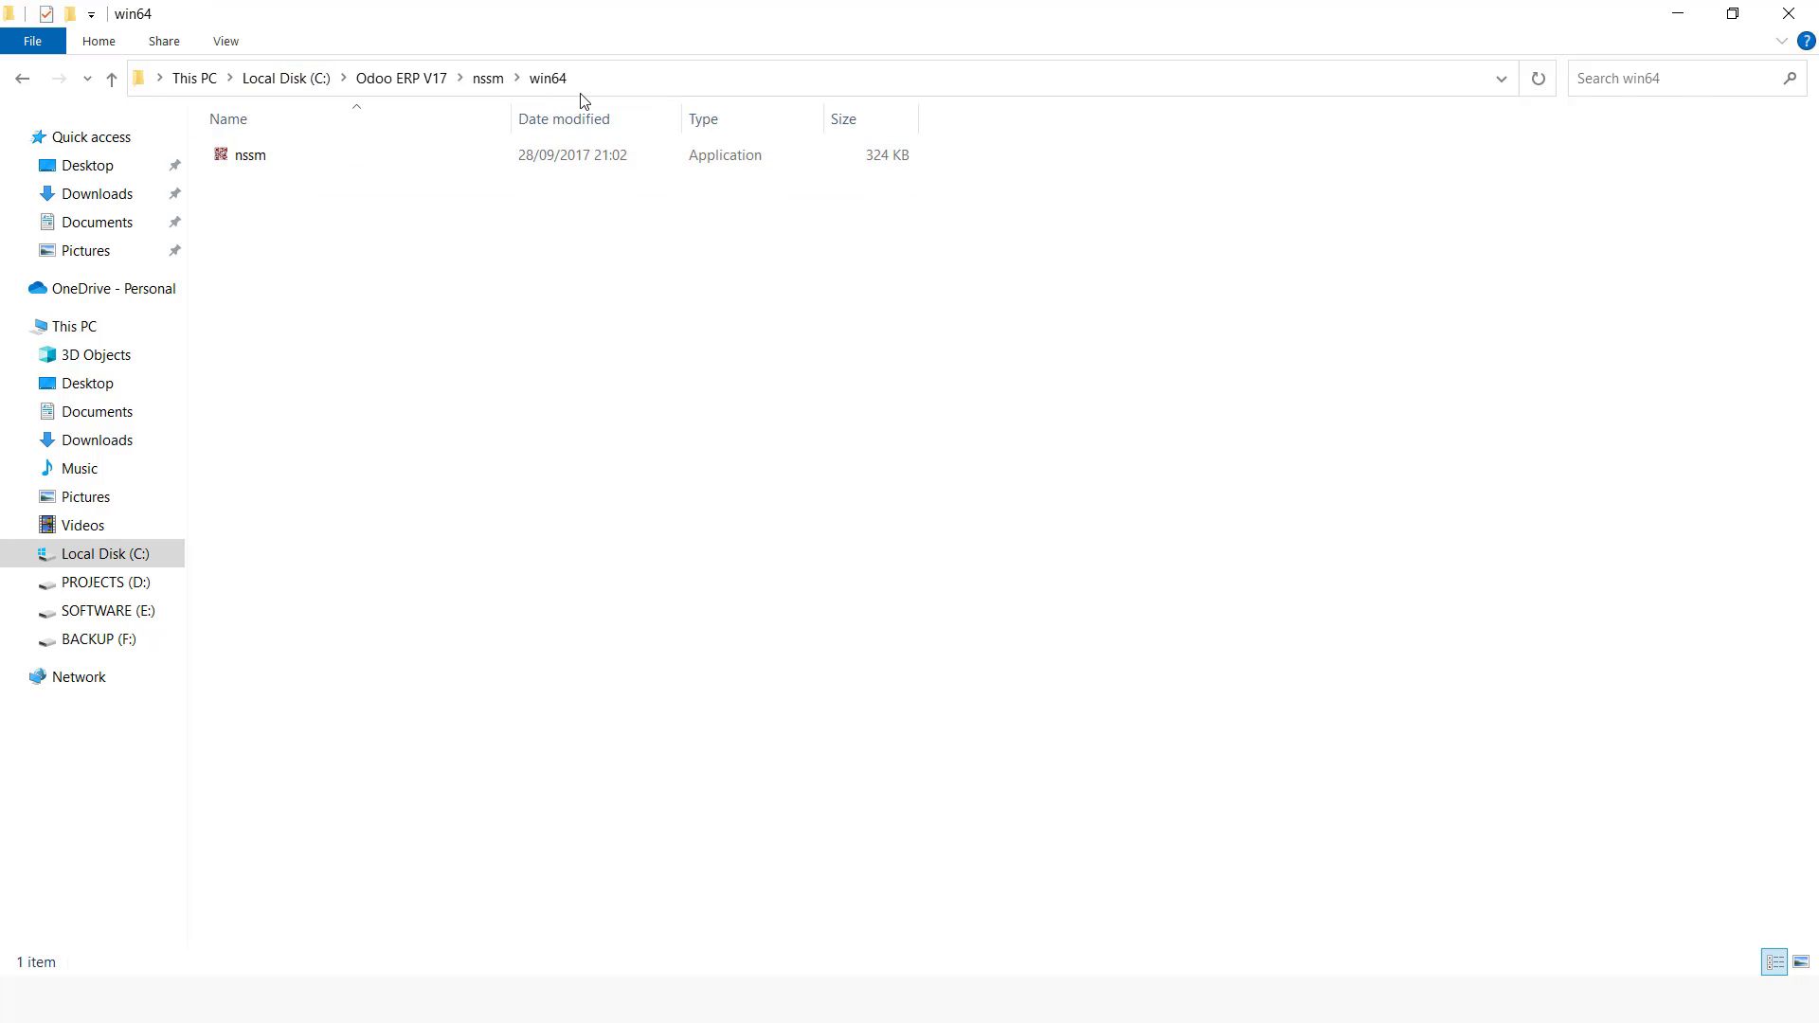
{"action": "left_click", "coordinate": [317, 88]}
{"action": "right_click", "coordinate": [303, 78]}
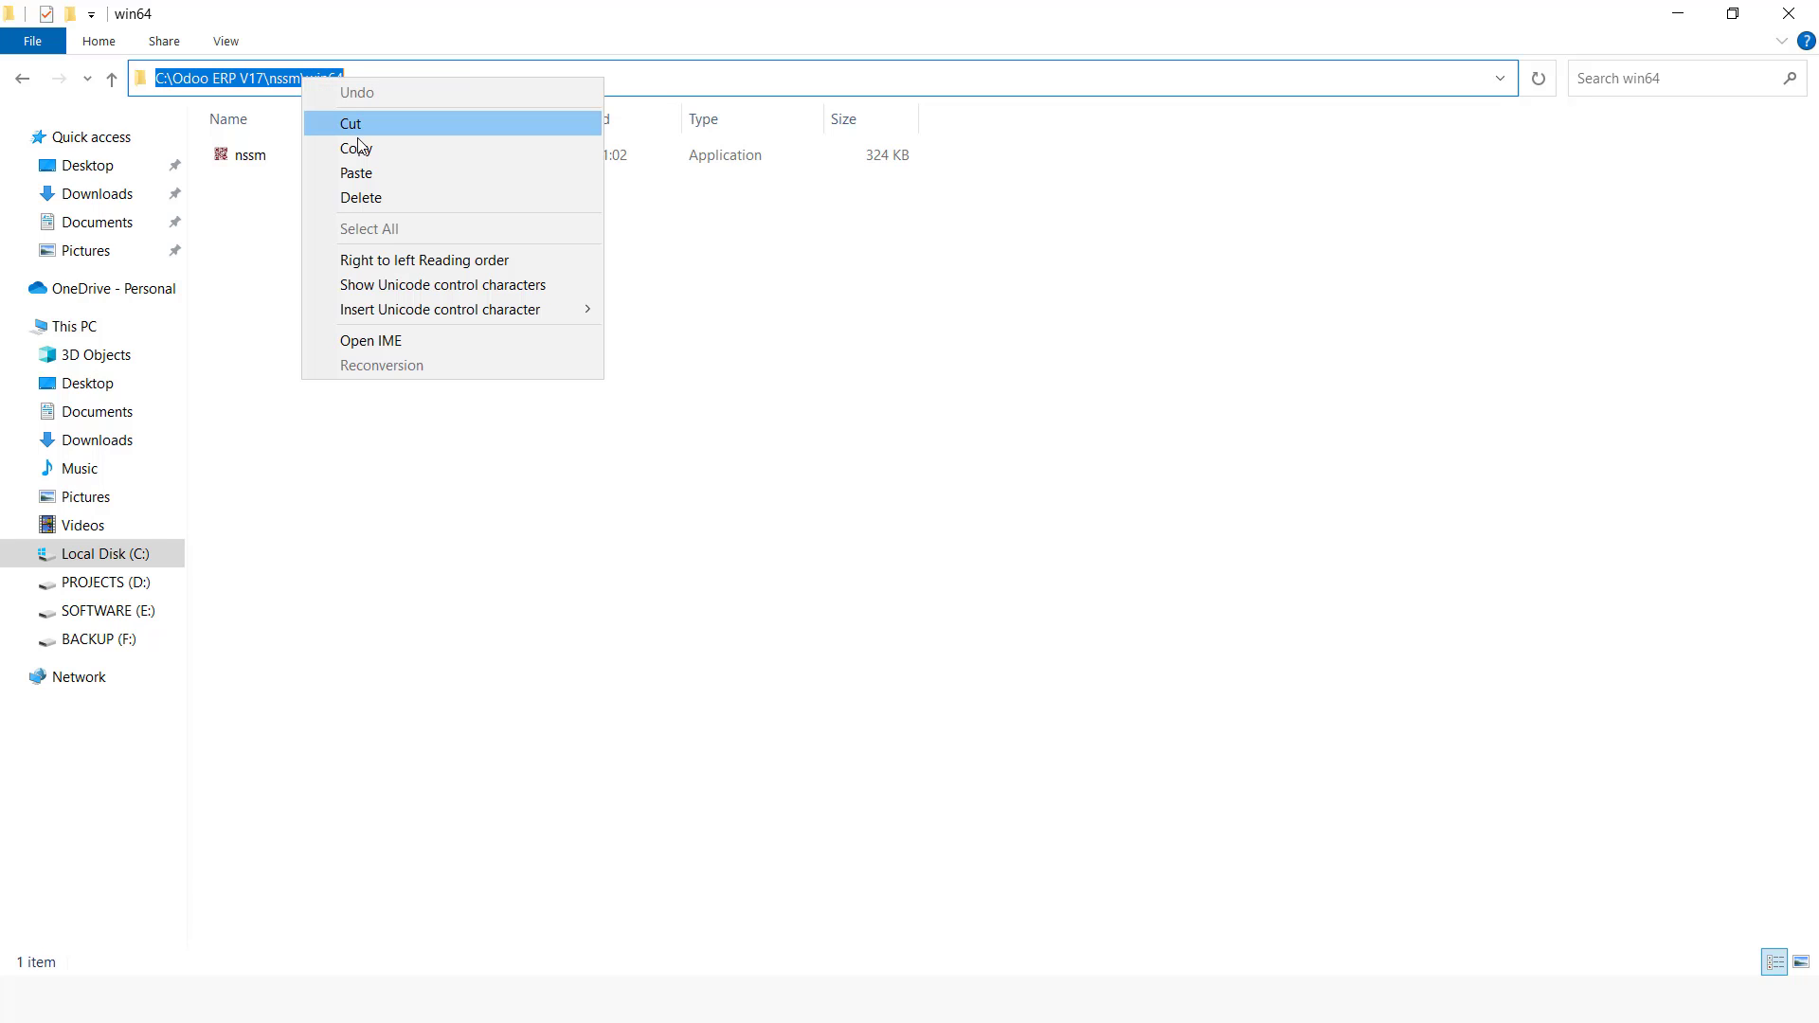
{"action": "left_click", "coordinate": [353, 142]}
Step: Change the Command Prompt directory to C:\Odoo ERP V17\nssm\win64
{"action": "key", "text": "alt+Tab"}
{"action": "key", "text": "Tab"}
{"action": "type", "text": "cd"}
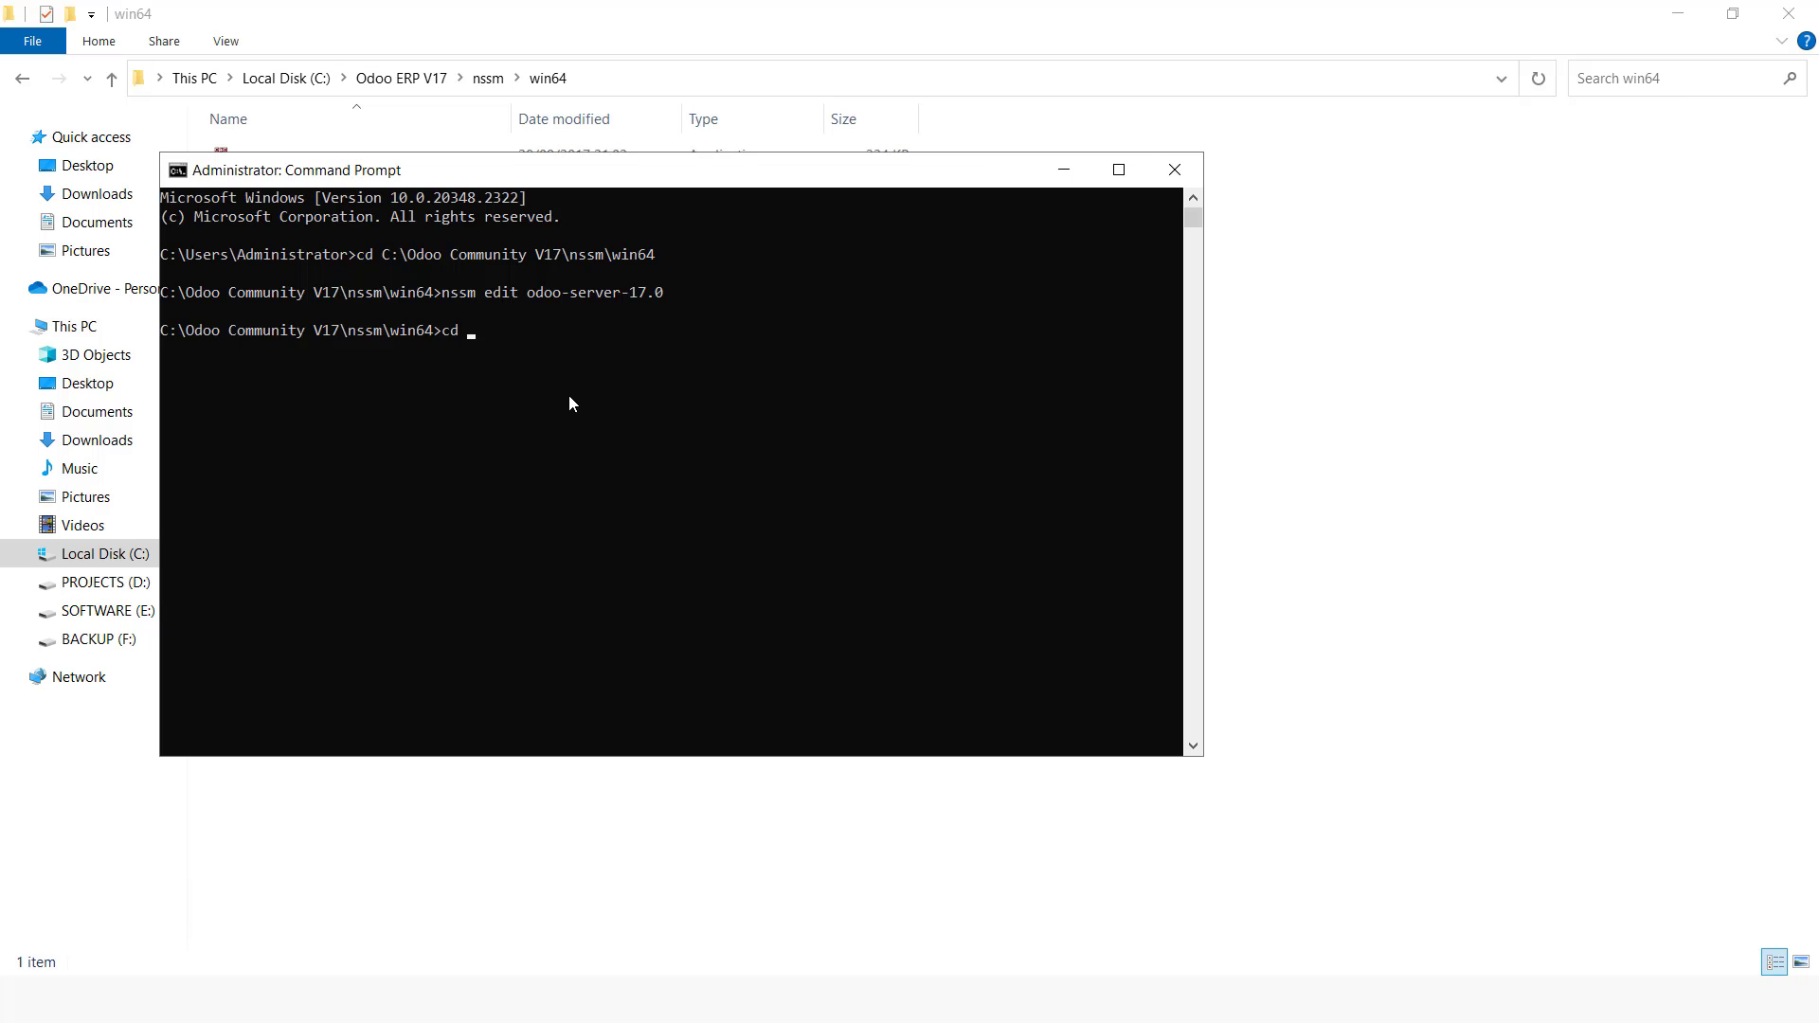
{"action": "key", "text": "ctrl+v"}
{"action": "key", "text": "Return"}
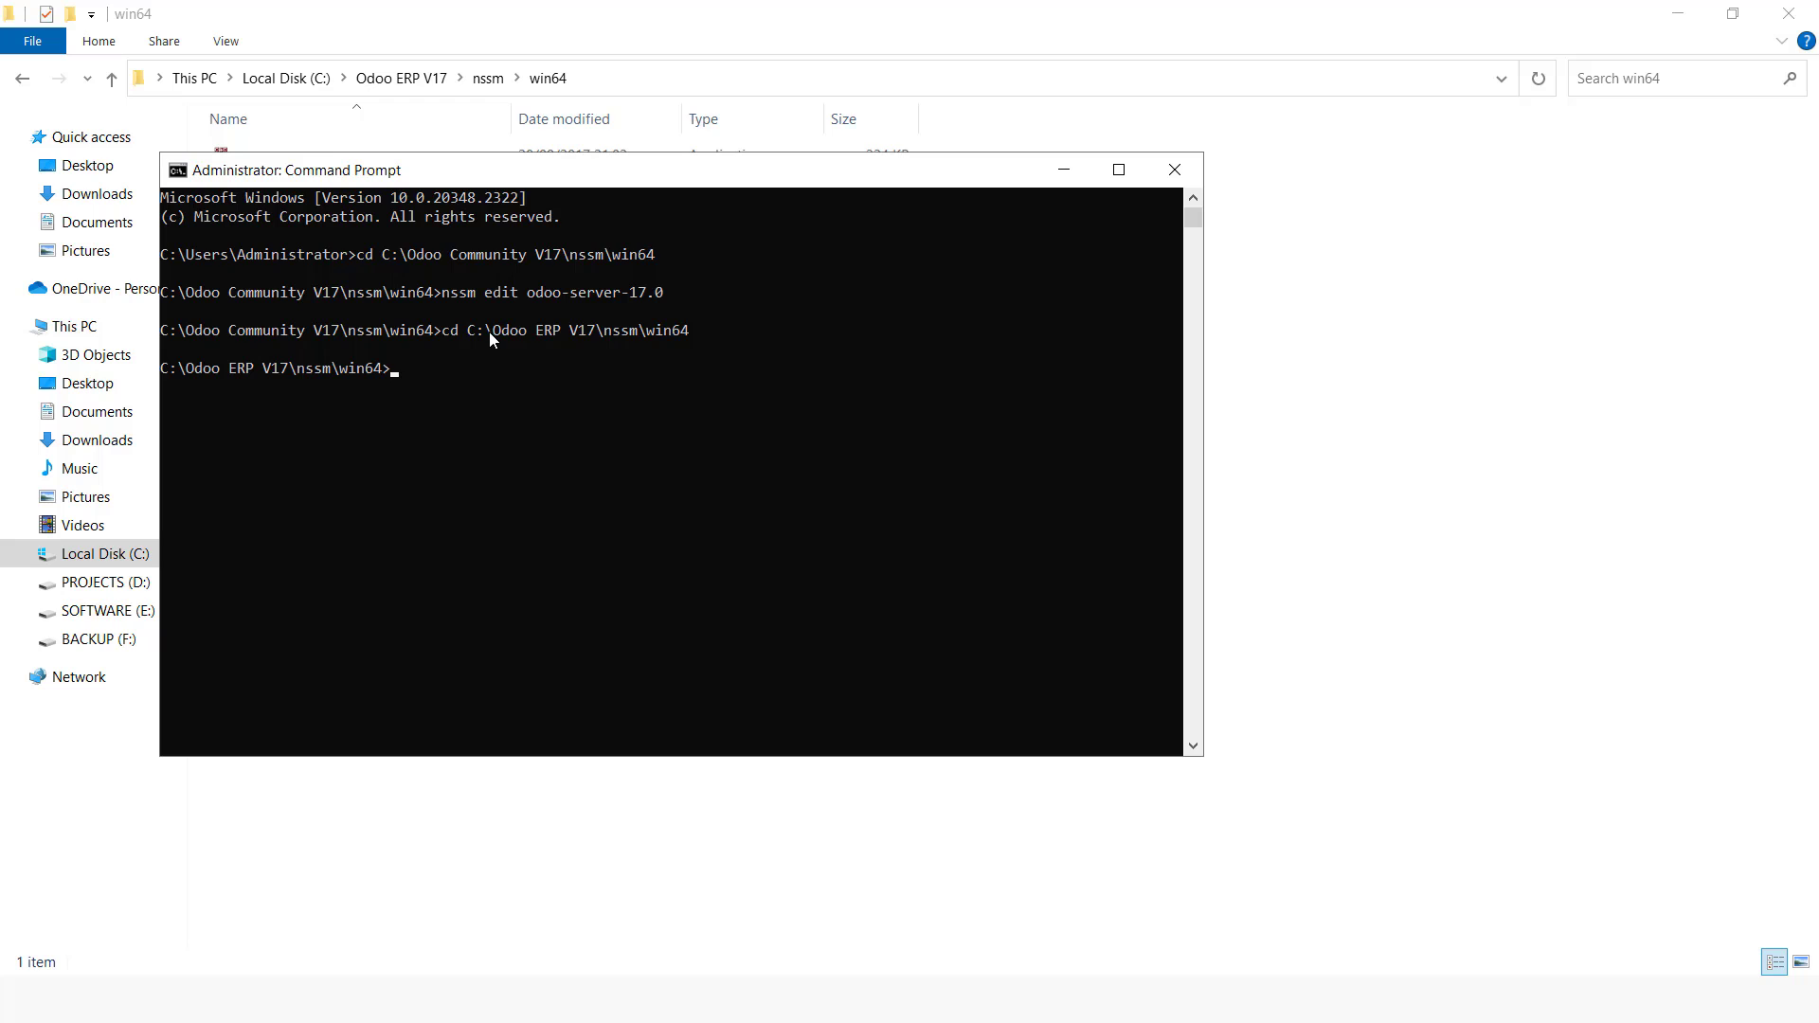
Step: Run nssm install odoo-server-17.0e to open the service installer
{"action": "type", "text": "nssm install odoo-server-17.0e"}
{"action": "key", "text": "Return"}
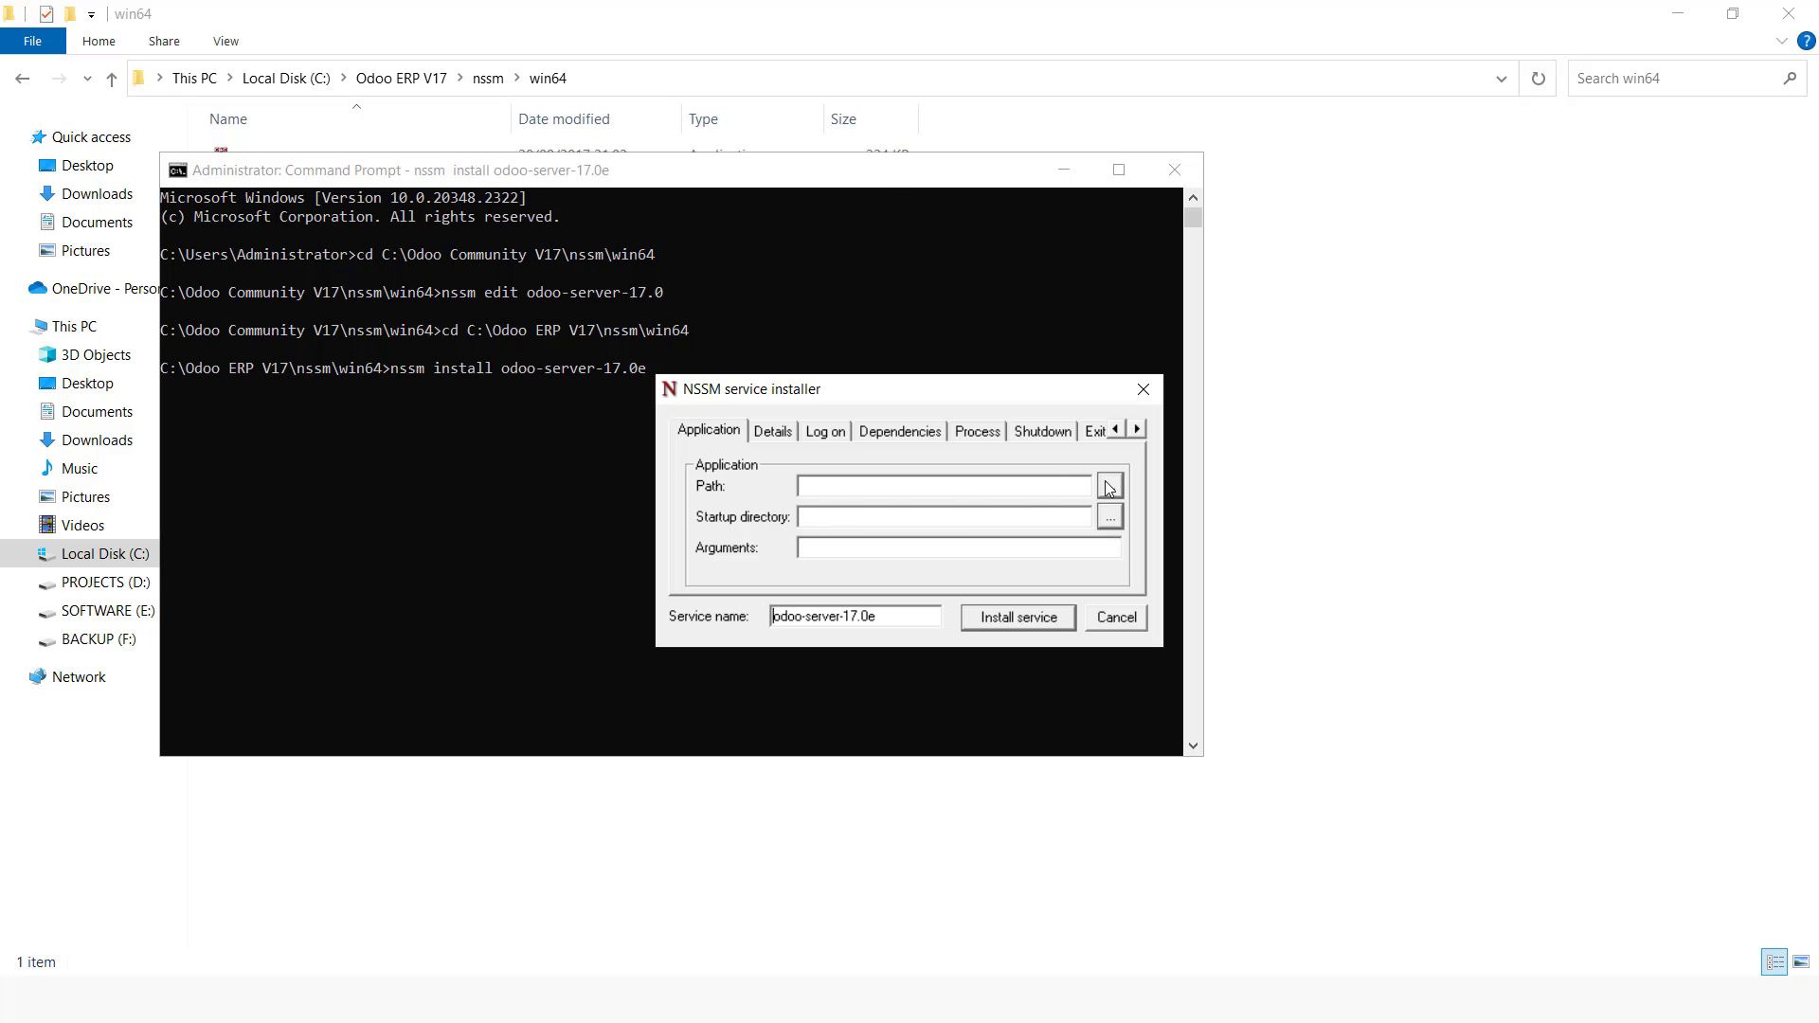
Step: Browse for the service application and set the path to C:\Odoo ERP V17\python\python.exe
{"action": "left_click", "coordinate": [1110, 487]}
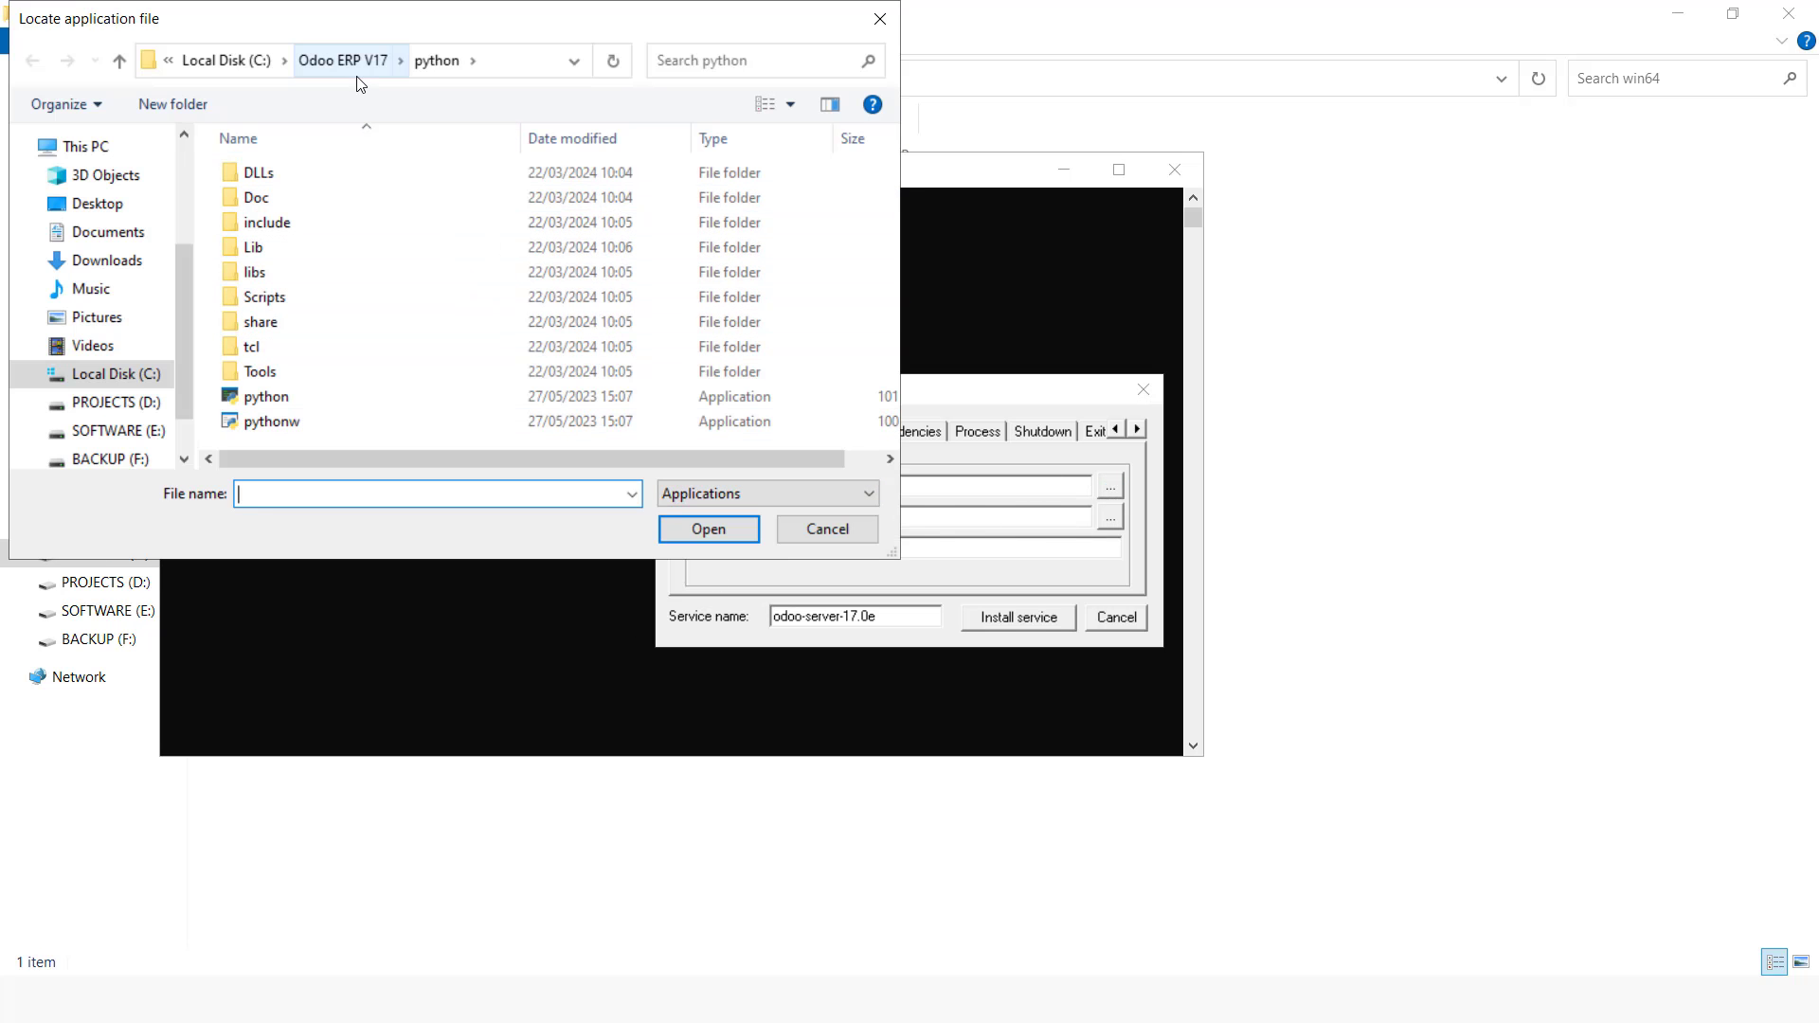
{"action": "left_click", "coordinate": [293, 396]}
{"action": "left_click", "coordinate": [708, 528]}
{"action": "left_click", "coordinate": [835, 552]}
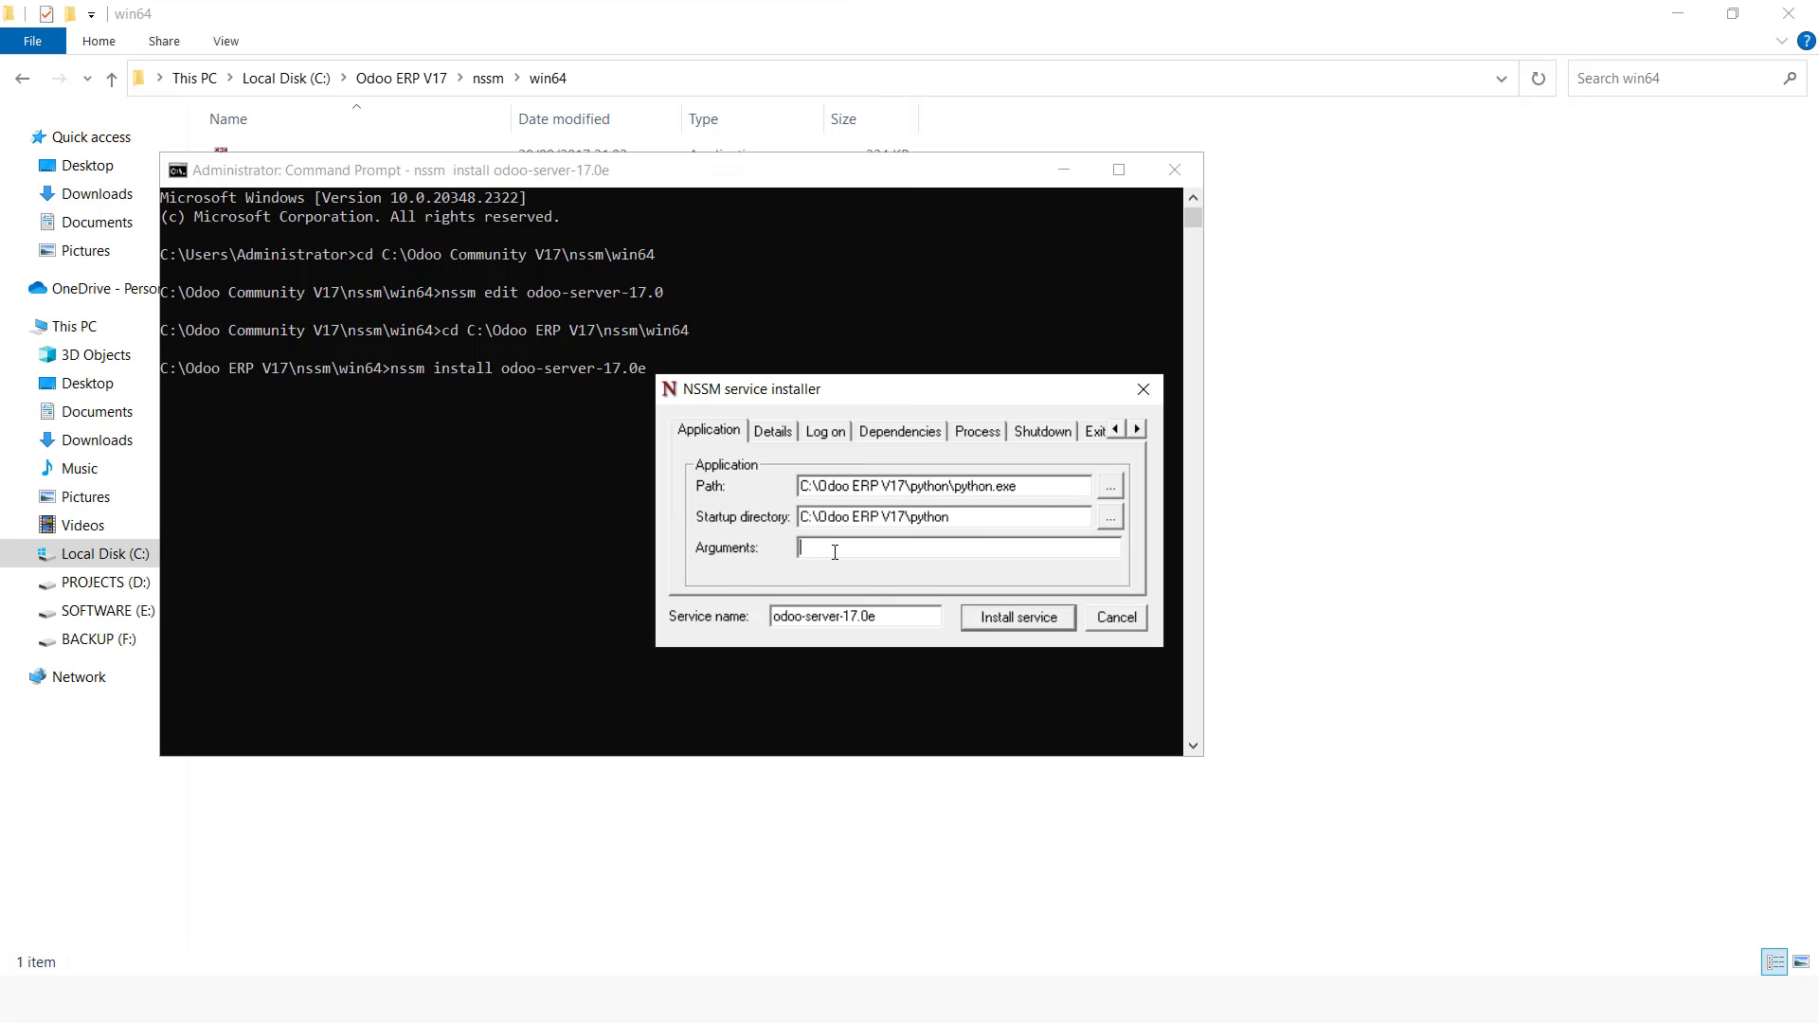
Step: Switch to Notepad++ and copy the odoo-bin arguments line from the note
{"action": "key", "text": "alt+Tab"}
{"action": "key", "text": "alt+Tab"}
{"action": "key", "text": "alt+Tab"}
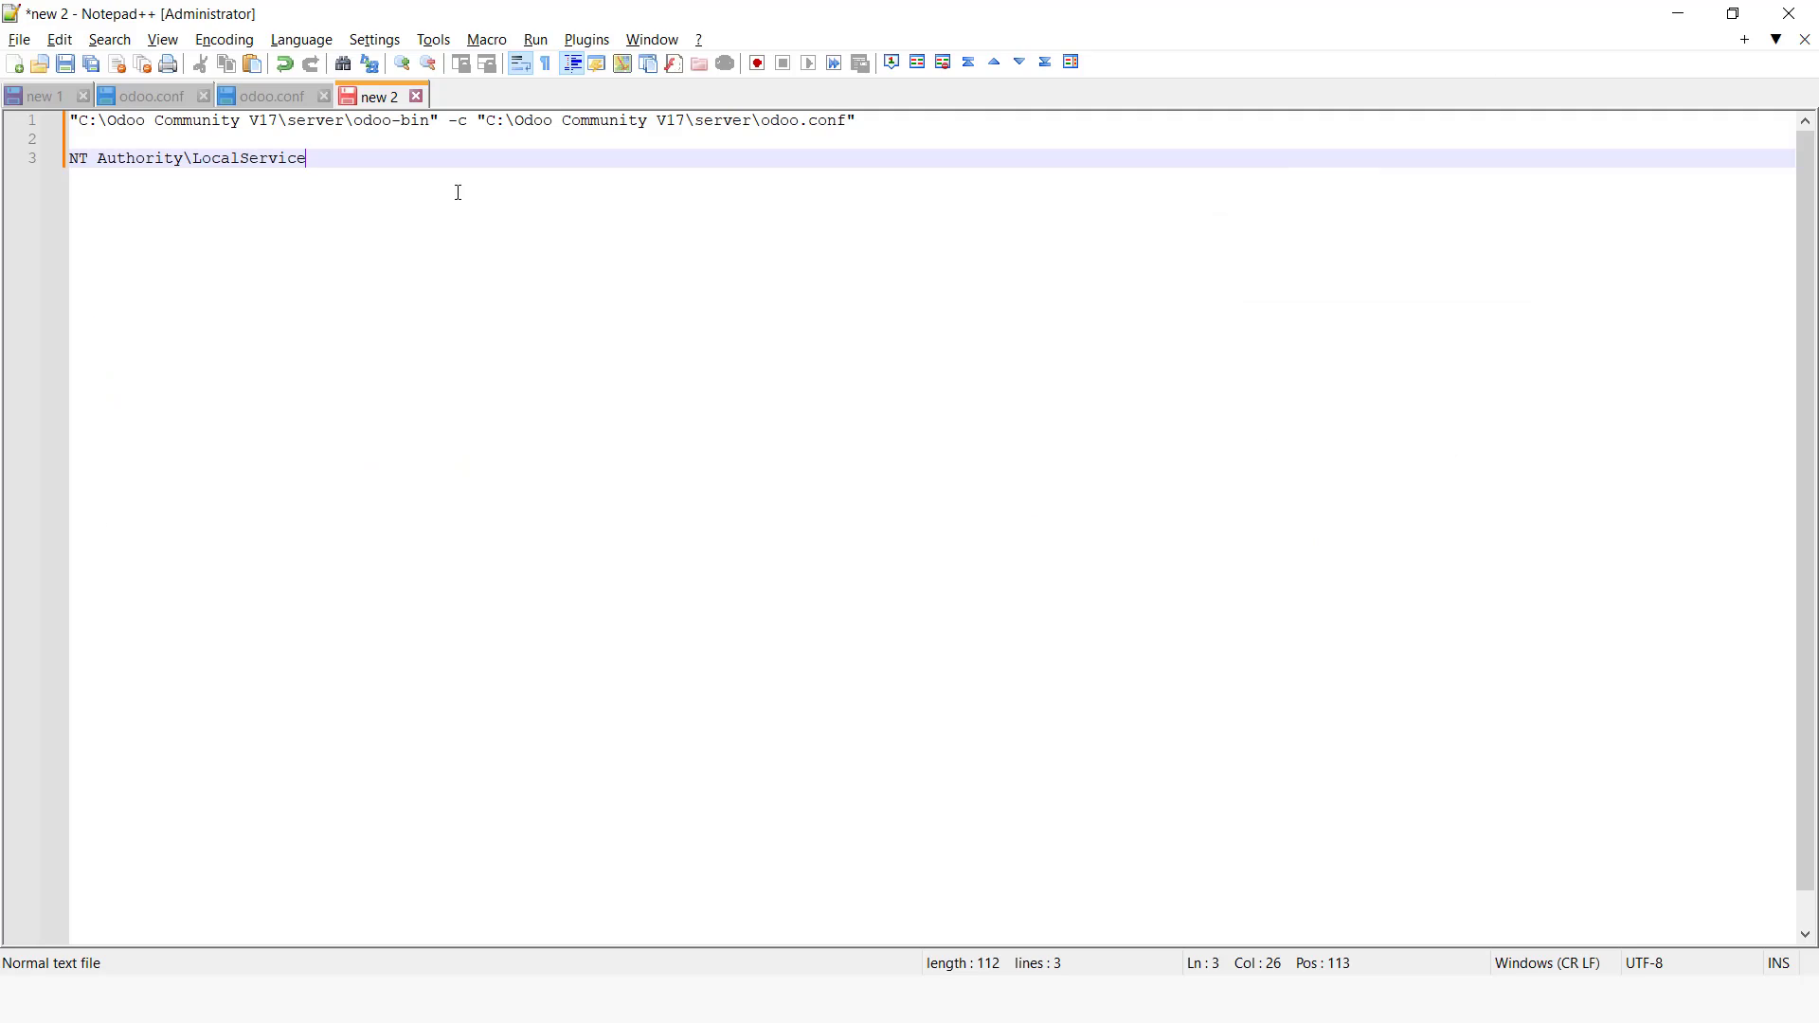
{"action": "left_click_drag", "start_coordinate": [879, 122], "coordinate": [69, 121]}
{"action": "right_click", "coordinate": [171, 126]}
{"action": "left_click", "coordinate": [223, 159]}
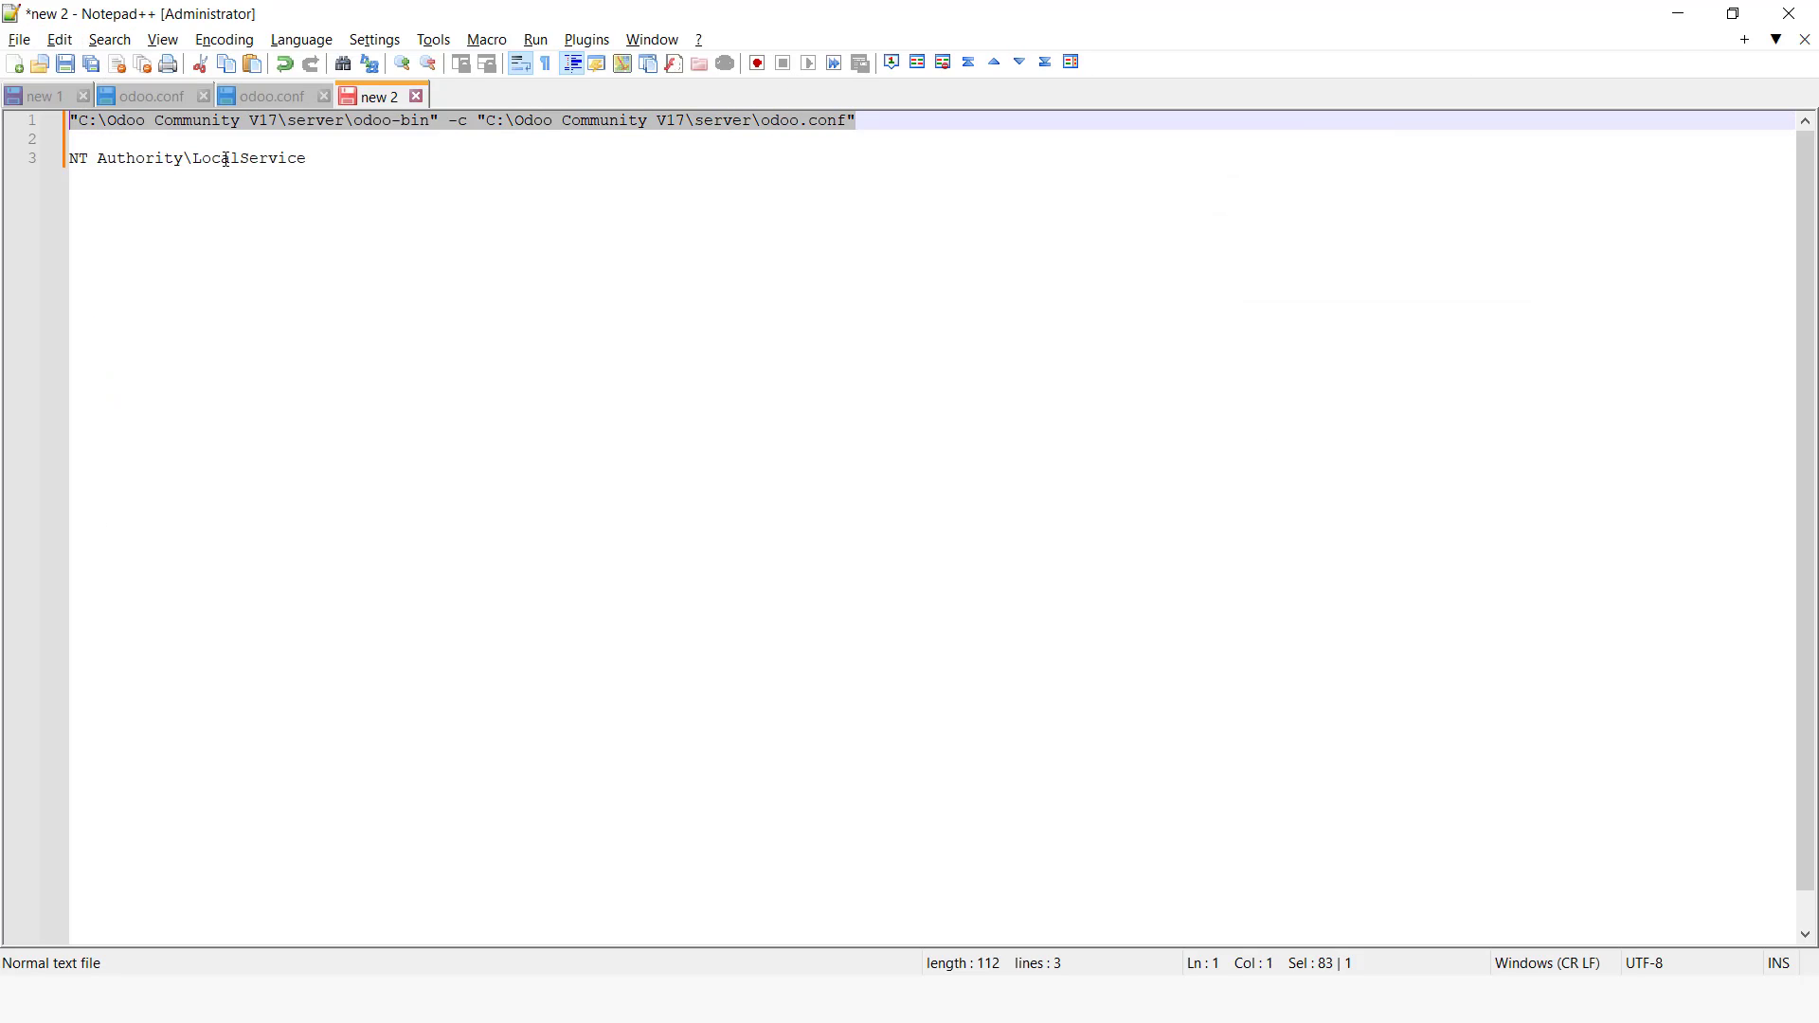
Step: Switch back to the service installer and paste the copied arguments into the Arguments field
{"action": "key", "text": "alt+Tab"}
{"action": "right_click", "coordinate": [862, 553]}
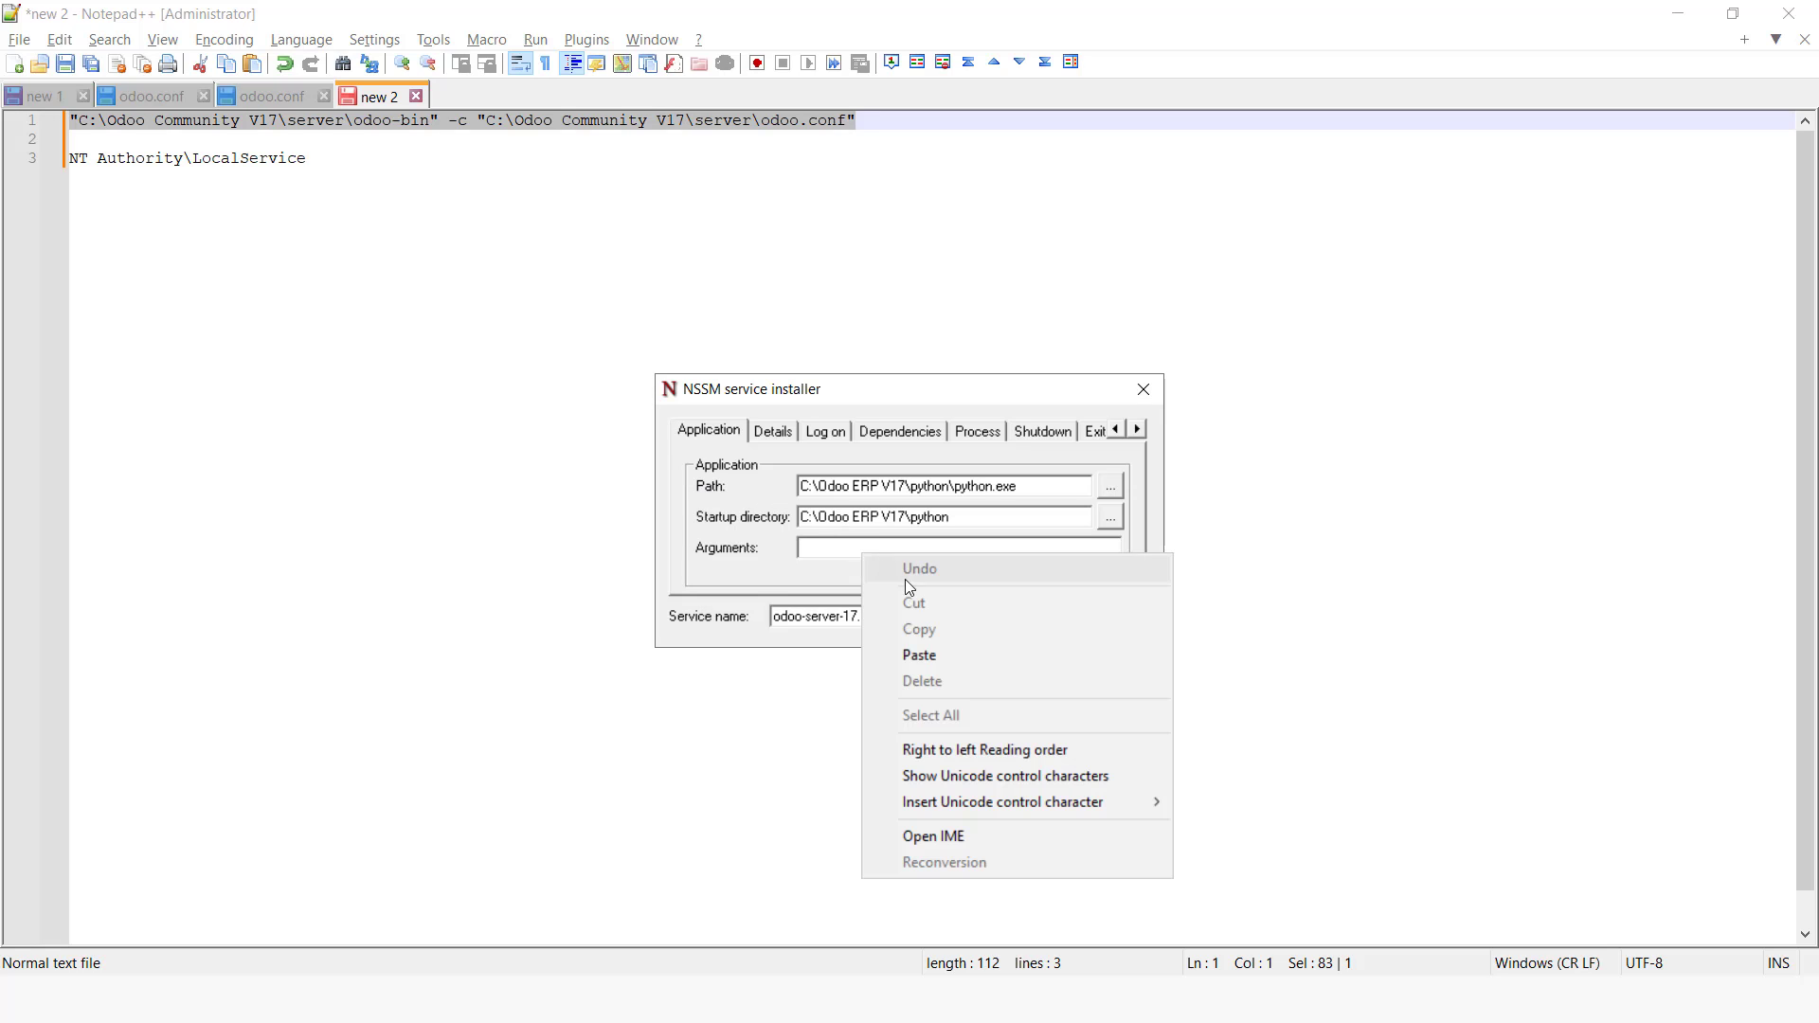
{"action": "left_click", "coordinate": [942, 654]}
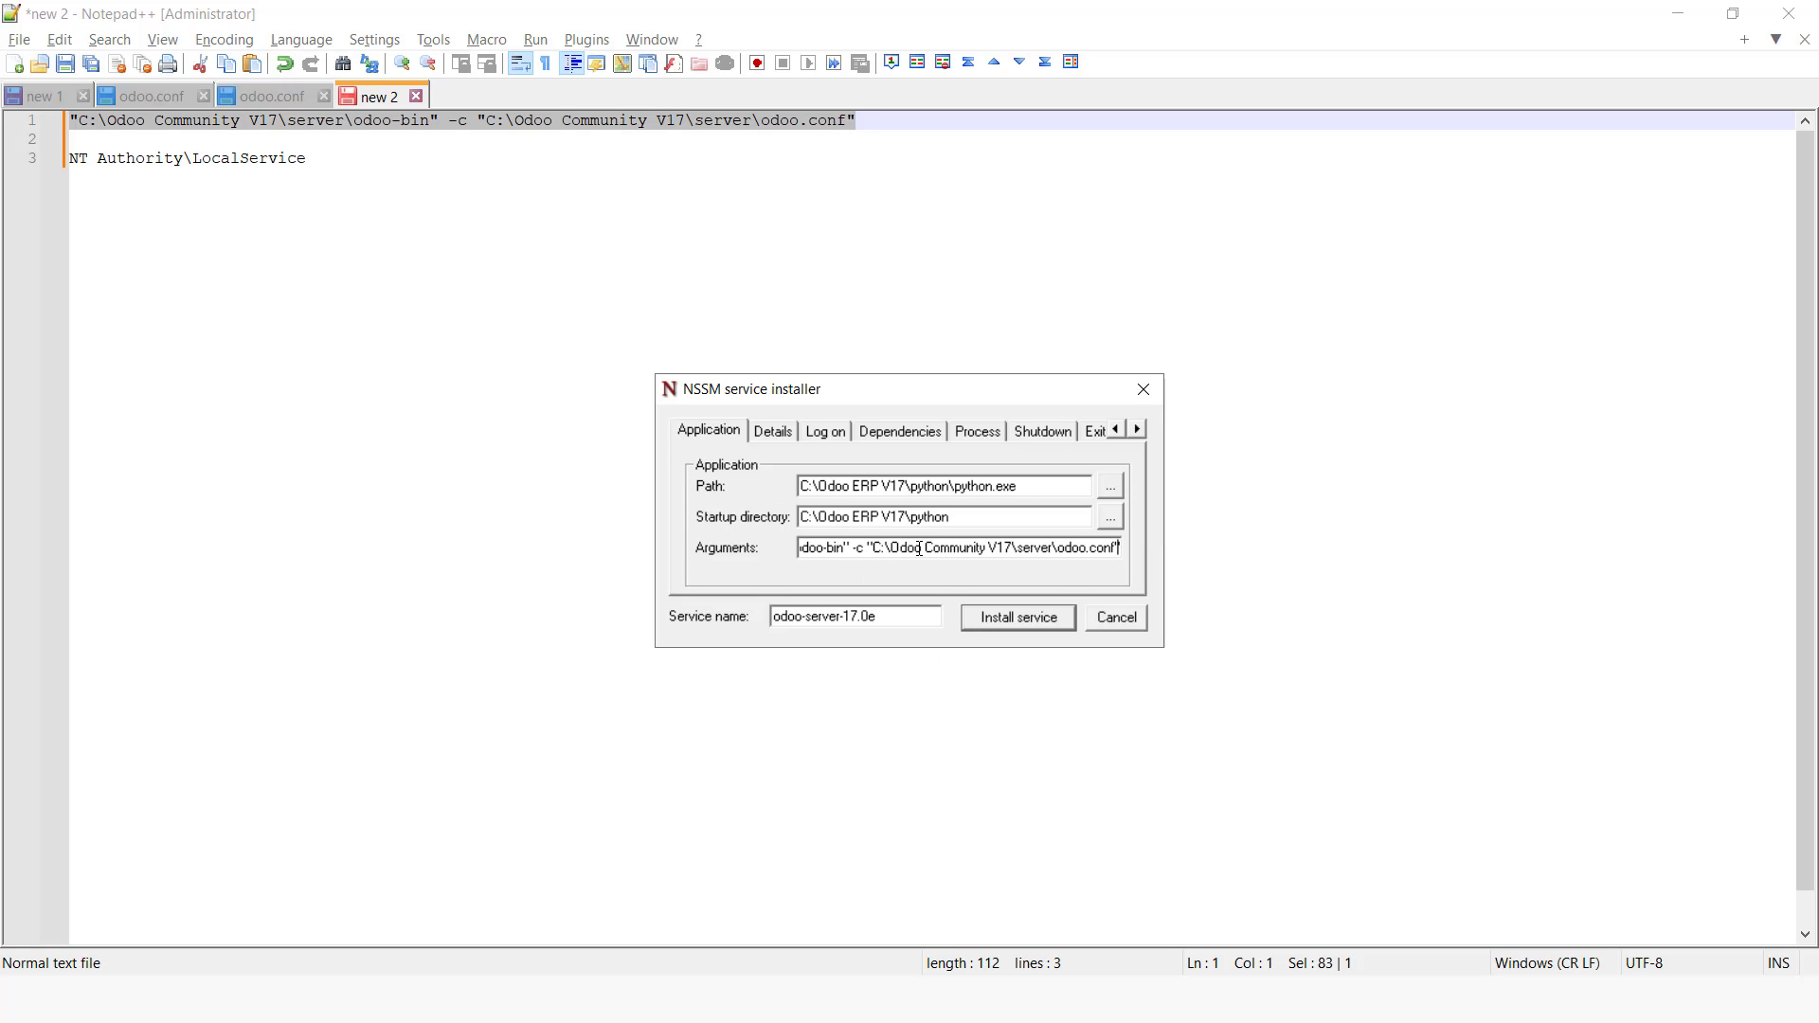
Step: Replace Community with ERP in both the odoo-bin path and the odoo.conf path of the arguments
{"action": "left_click_drag", "start_coordinate": [938, 542], "coordinate": [850, 551]}
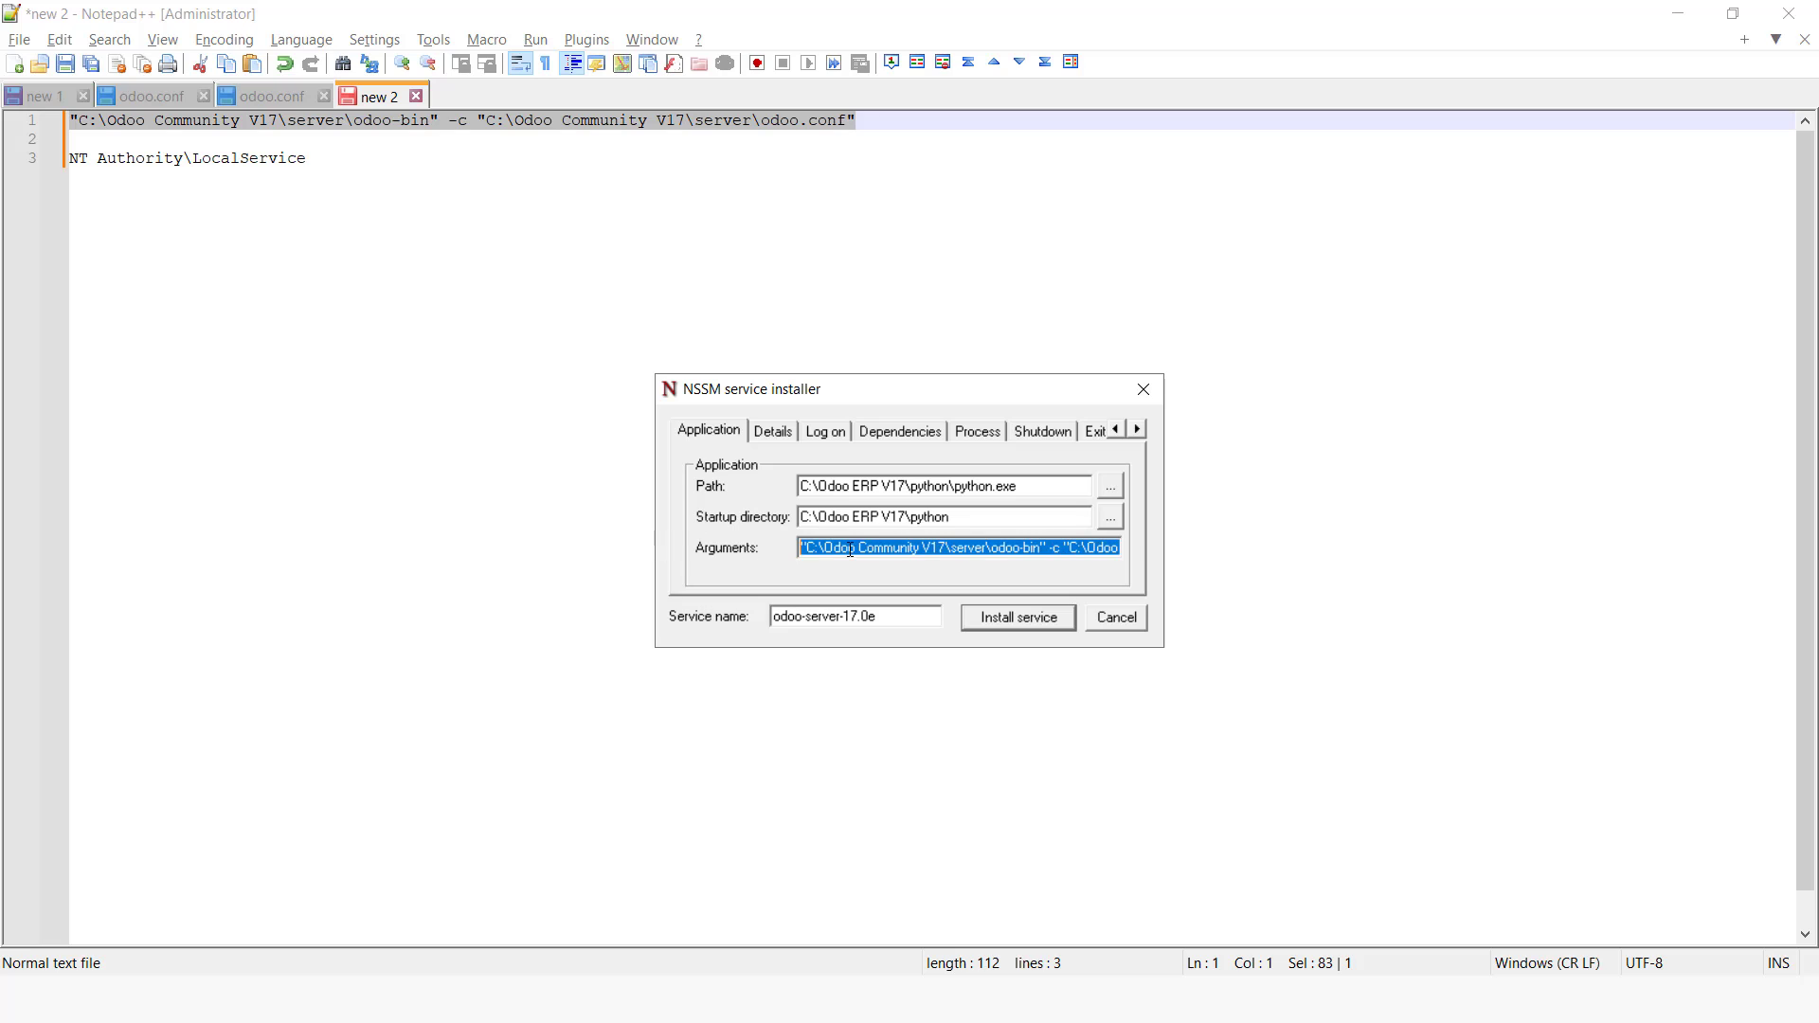
{"action": "left_click", "coordinate": [921, 548]}
{"action": "key", "text": "BackSpace"}
{"action": "key", "text": "BackSpace"}
{"action": "key", "text": "BackSpace"}
{"action": "key", "text": "BackSpace"}
{"action": "key", "text": "BackSpace"}
{"action": "key", "text": "BackSpace"}
{"action": "key", "text": "BackSpace"}
{"action": "key", "text": "BackSpace"}
{"action": "key", "text": "BackSpace"}
{"action": "key", "text": "BackSpace"}
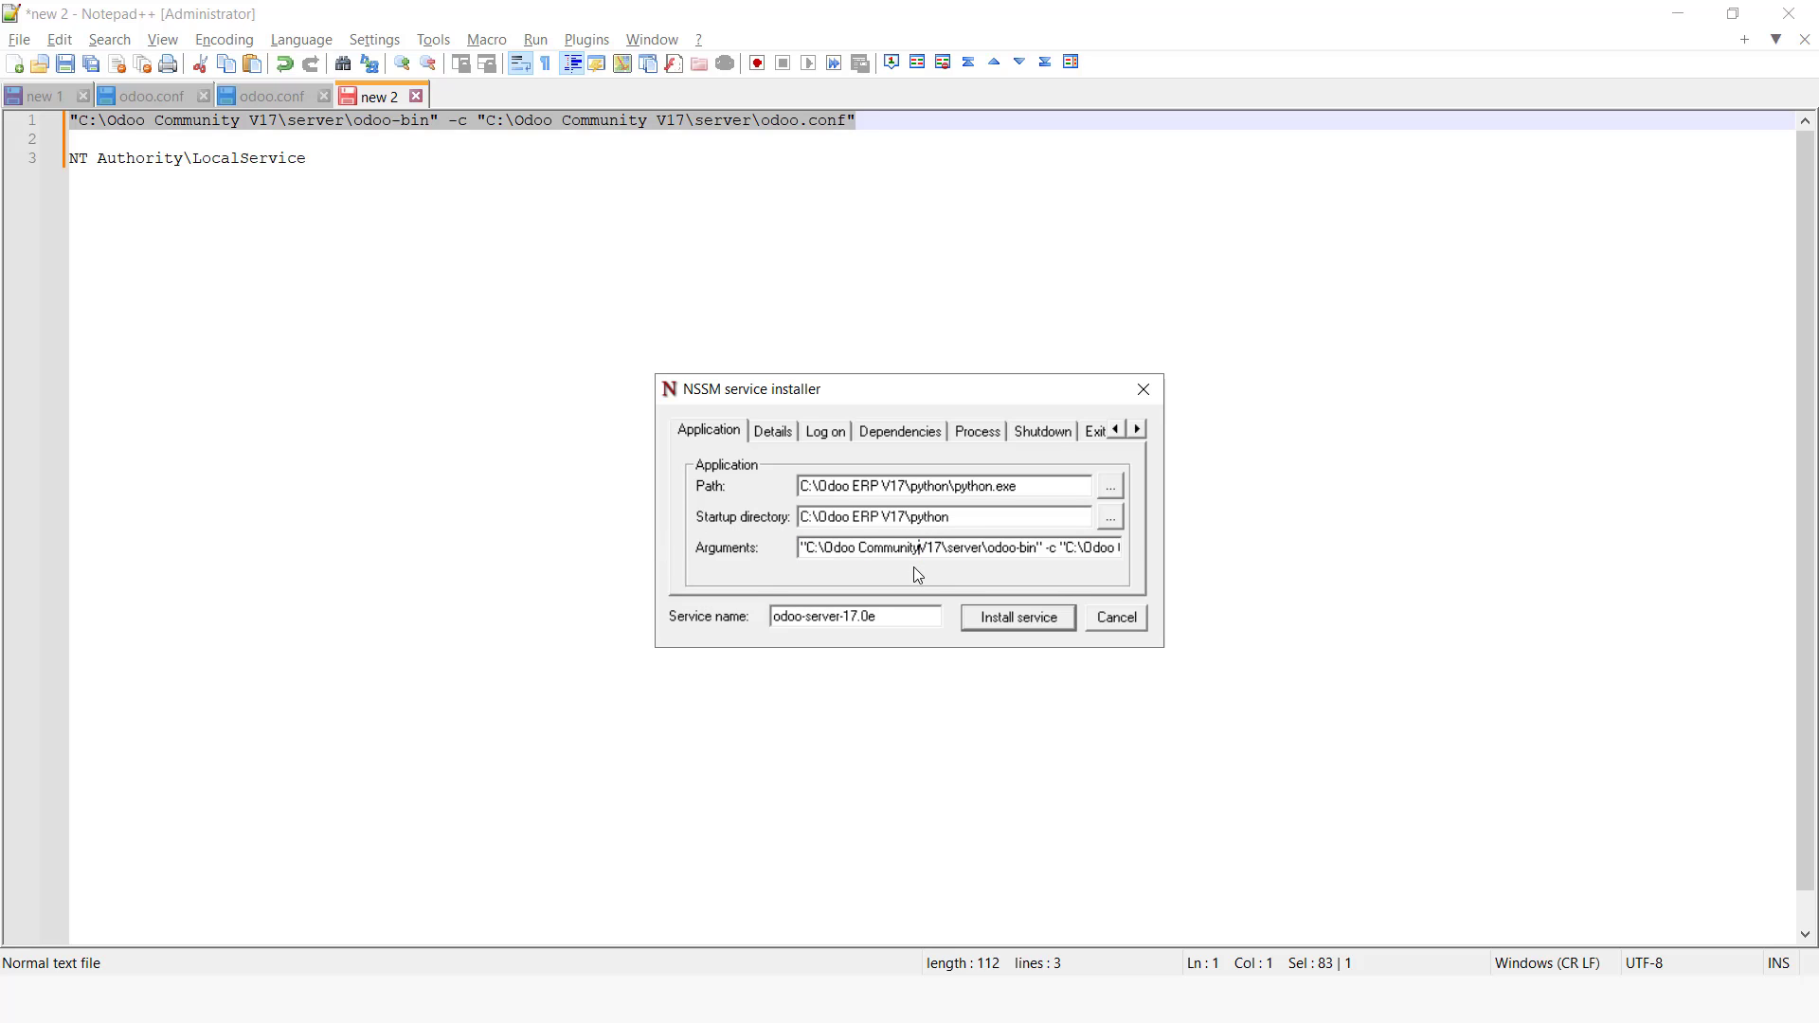
{"action": "key", "text": "BackSpace"}
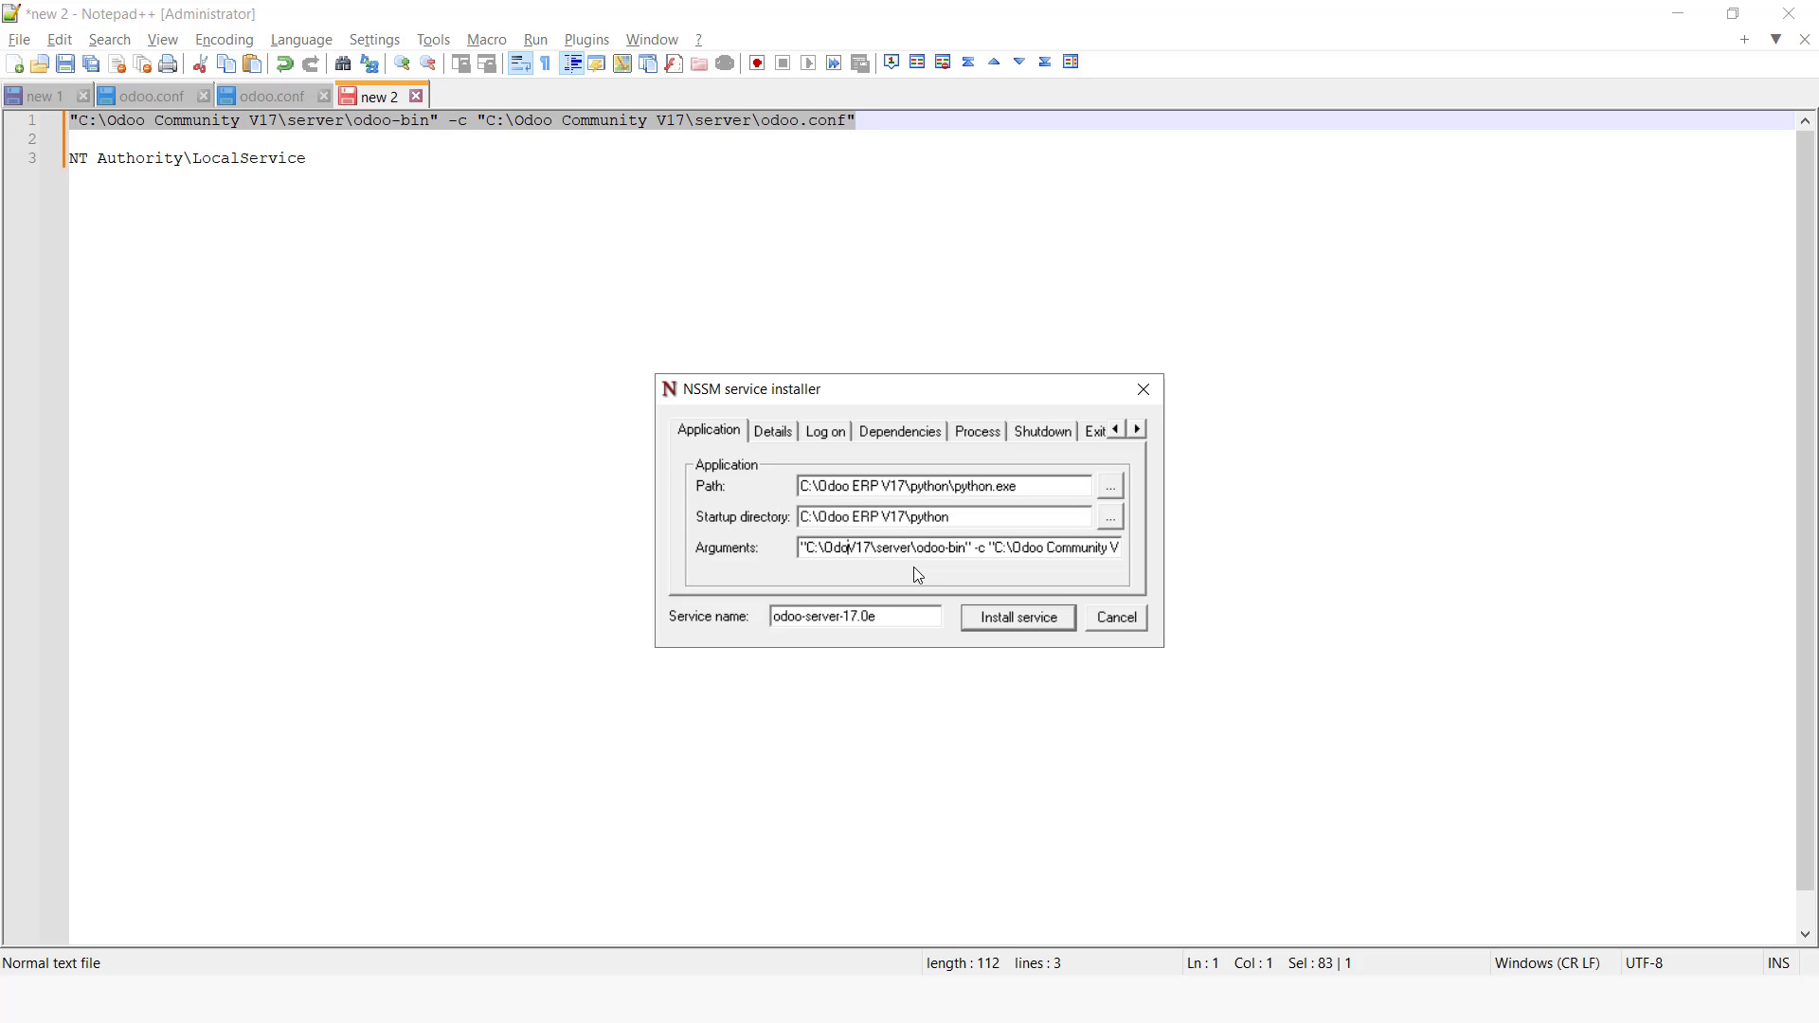
{"action": "type", "text": "o ERP"}
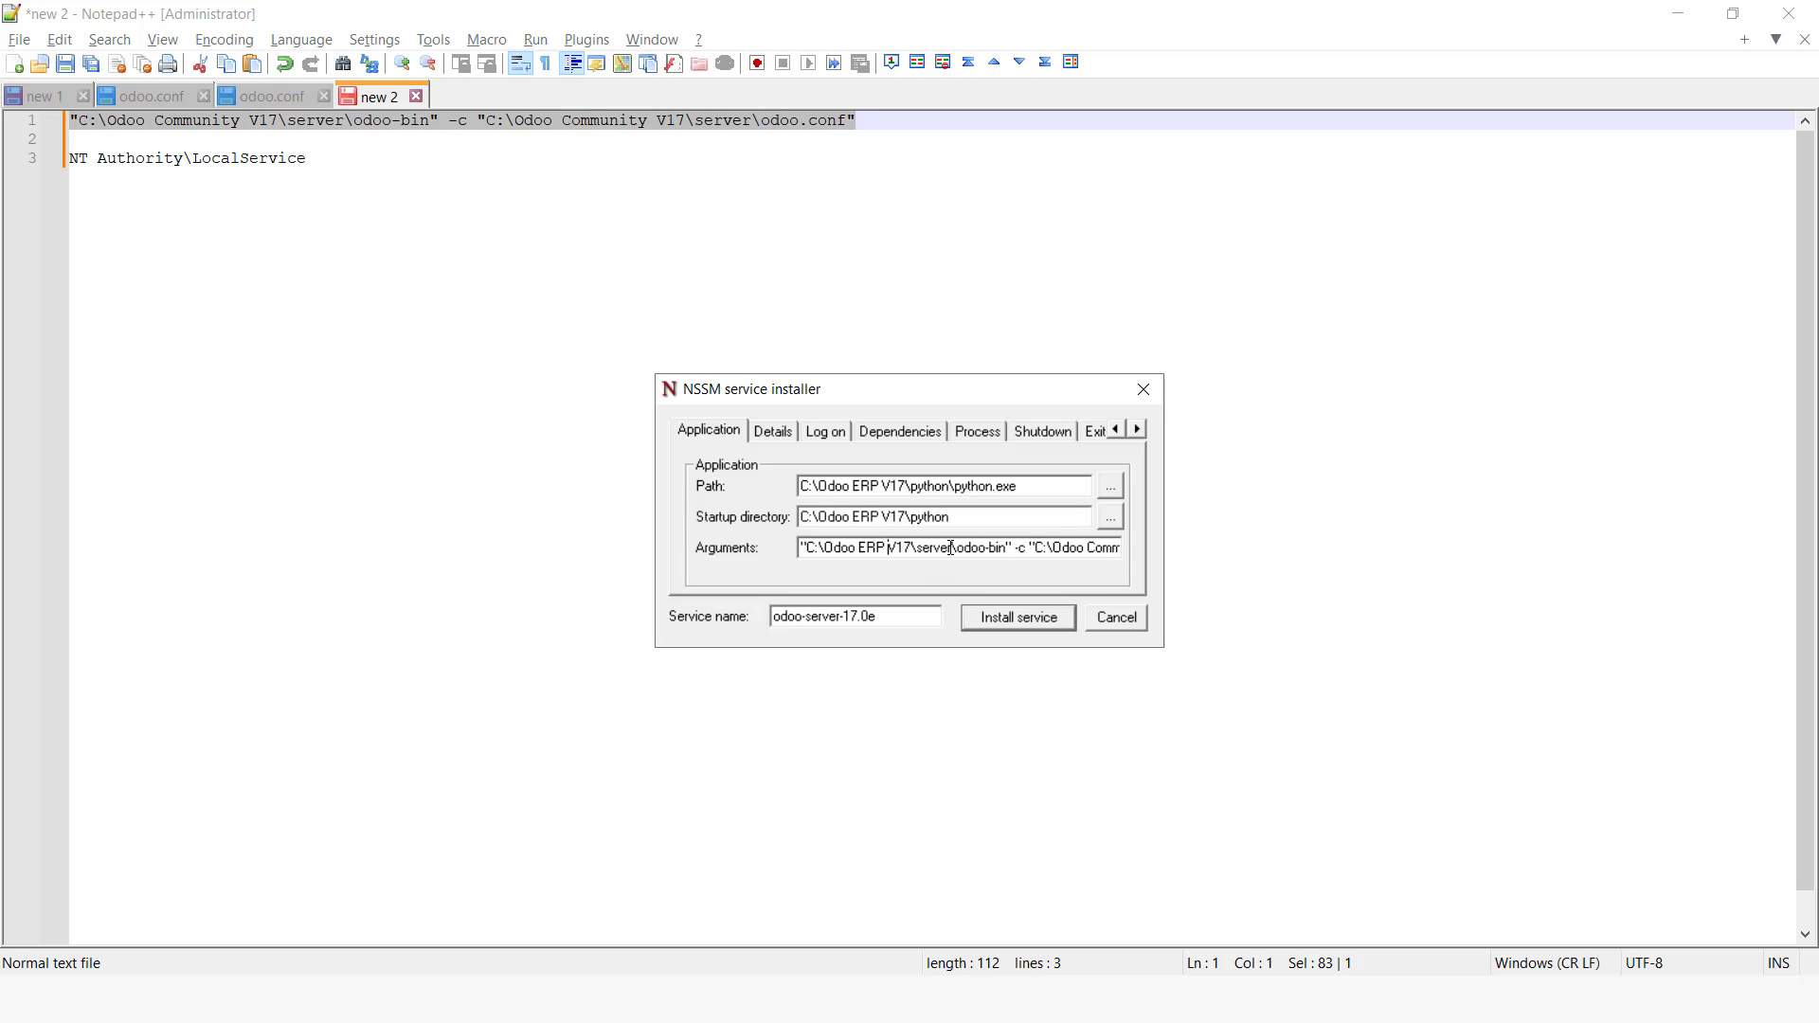
{"action": "left_click_drag", "start_coordinate": [1030, 553], "coordinate": [1194, 566]}
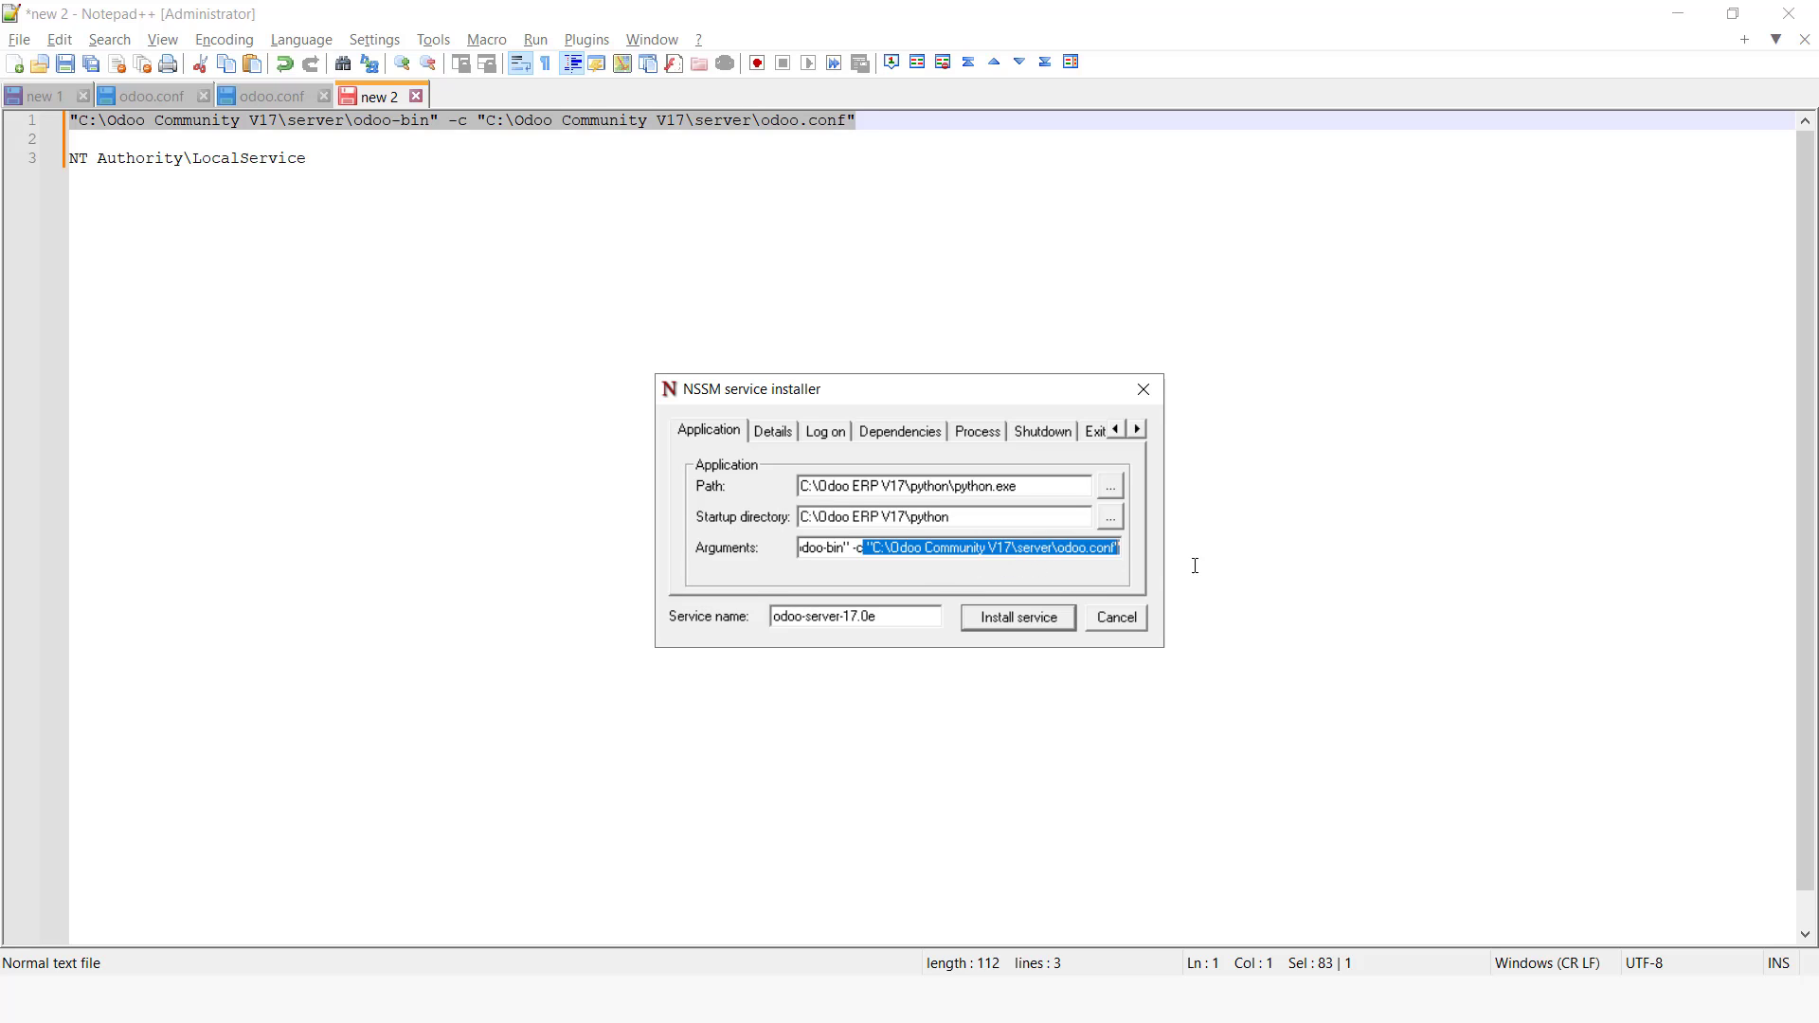
{"action": "left_click", "coordinate": [987, 550]}
{"action": "key", "text": "BackSpace"}
{"action": "key", "text": "BackSpace"}
{"action": "key", "text": "BackSpace"}
{"action": "key", "text": "BackSpace"}
{"action": "key", "text": "BackSpace"}
{"action": "key", "text": "BackSpace"}
{"action": "key", "text": "BackSpace"}
{"action": "key", "text": "BackSpace"}
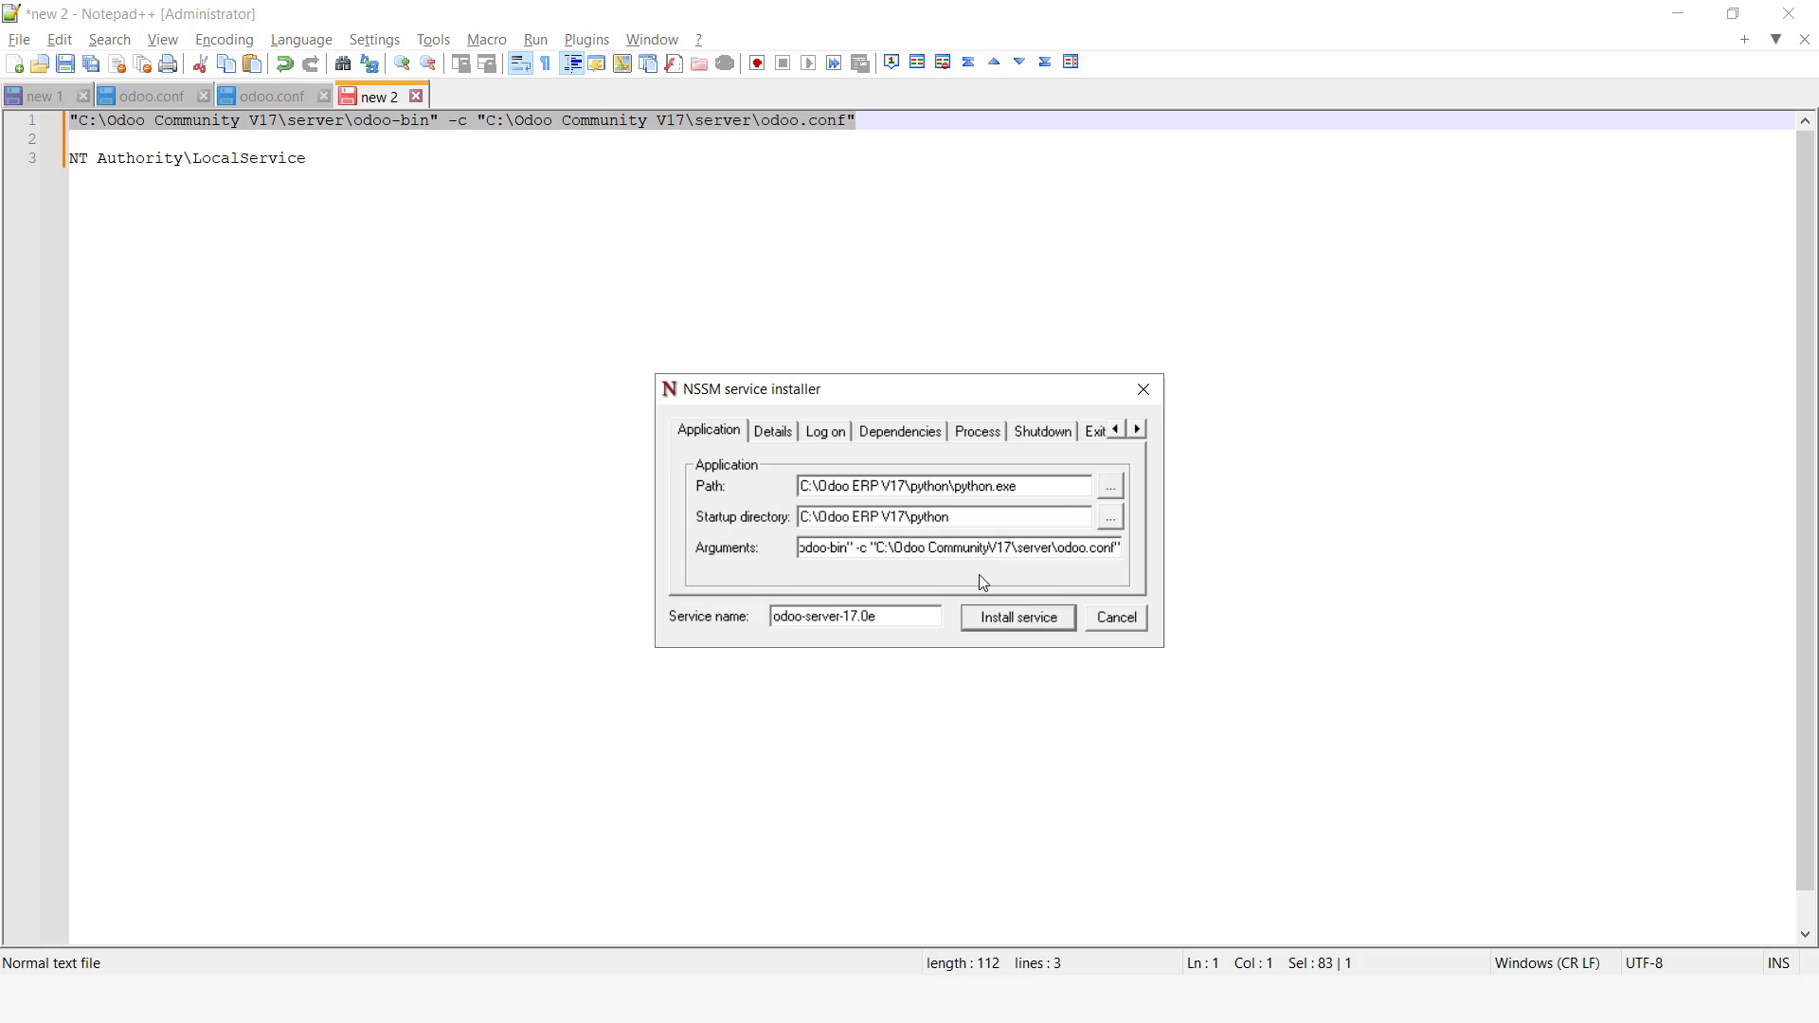
{"action": "key", "text": "BackSpace"}
{"action": "key", "text": "BackSpace"}
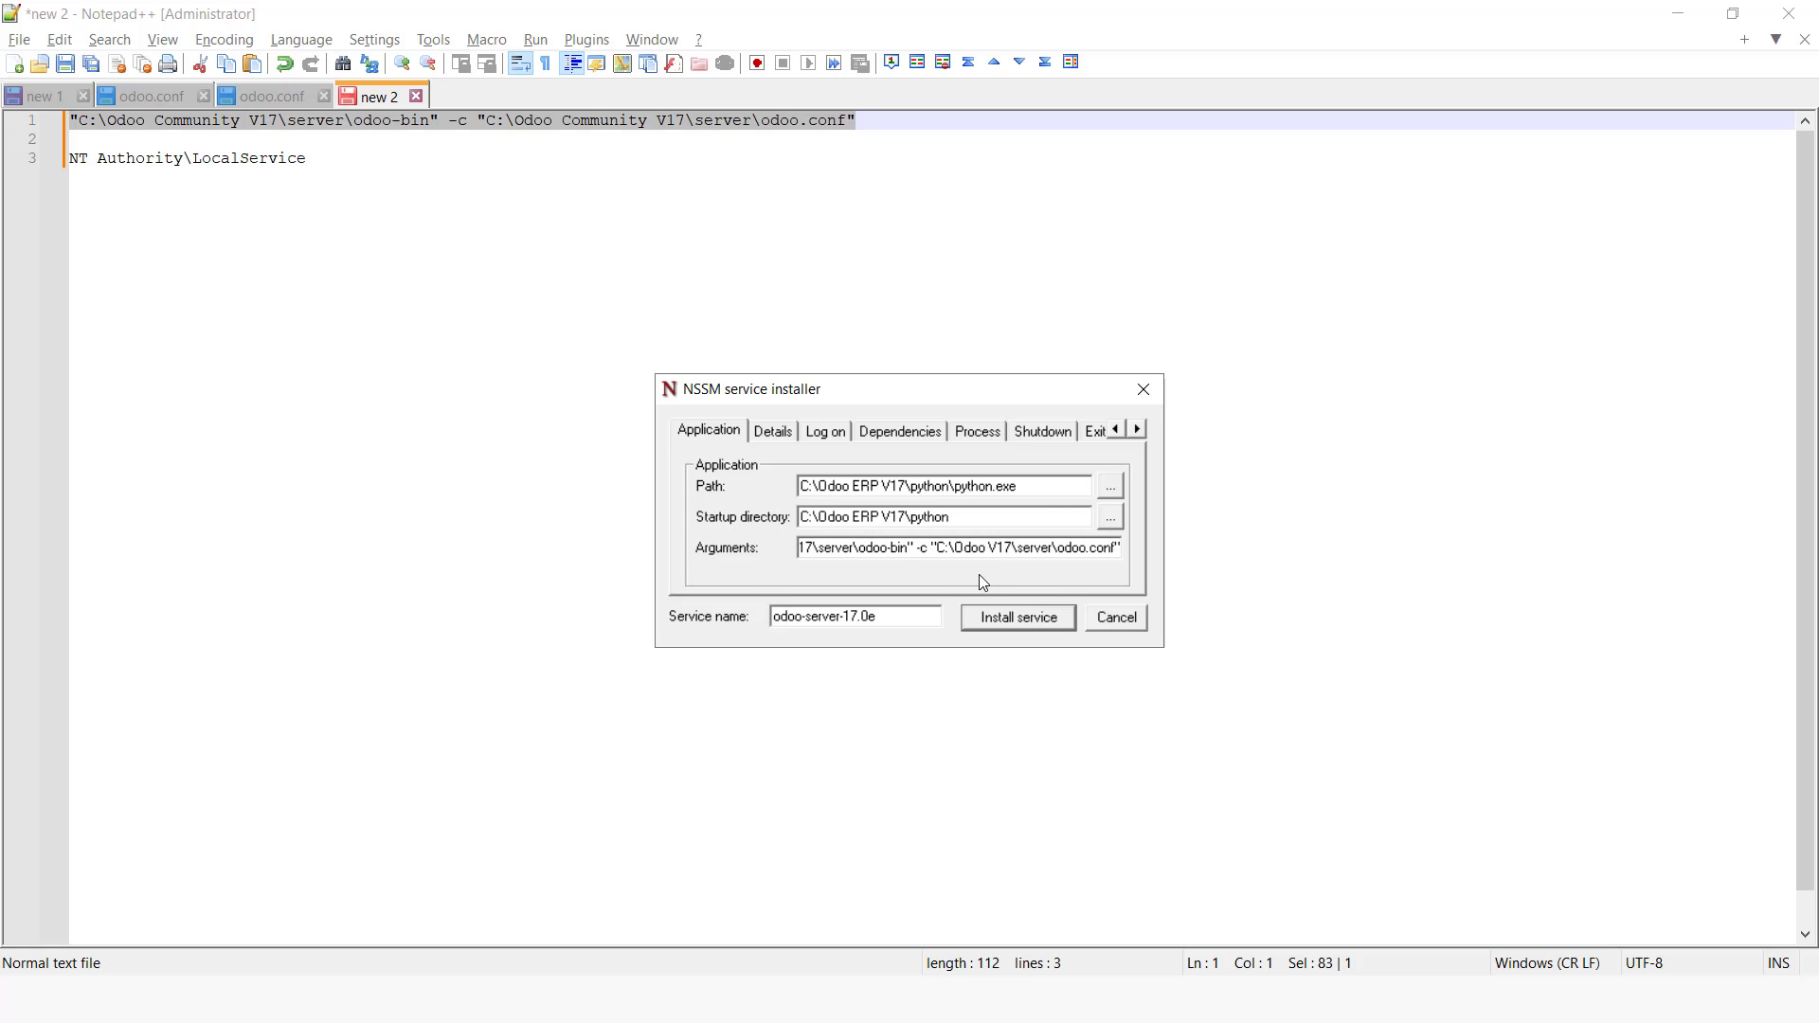
{"action": "type", "text": "ERP"}
Step: Set the service's display name to odoo-server
{"action": "left_click", "coordinate": [773, 431]}
{"action": "left_click", "coordinate": [828, 486]}
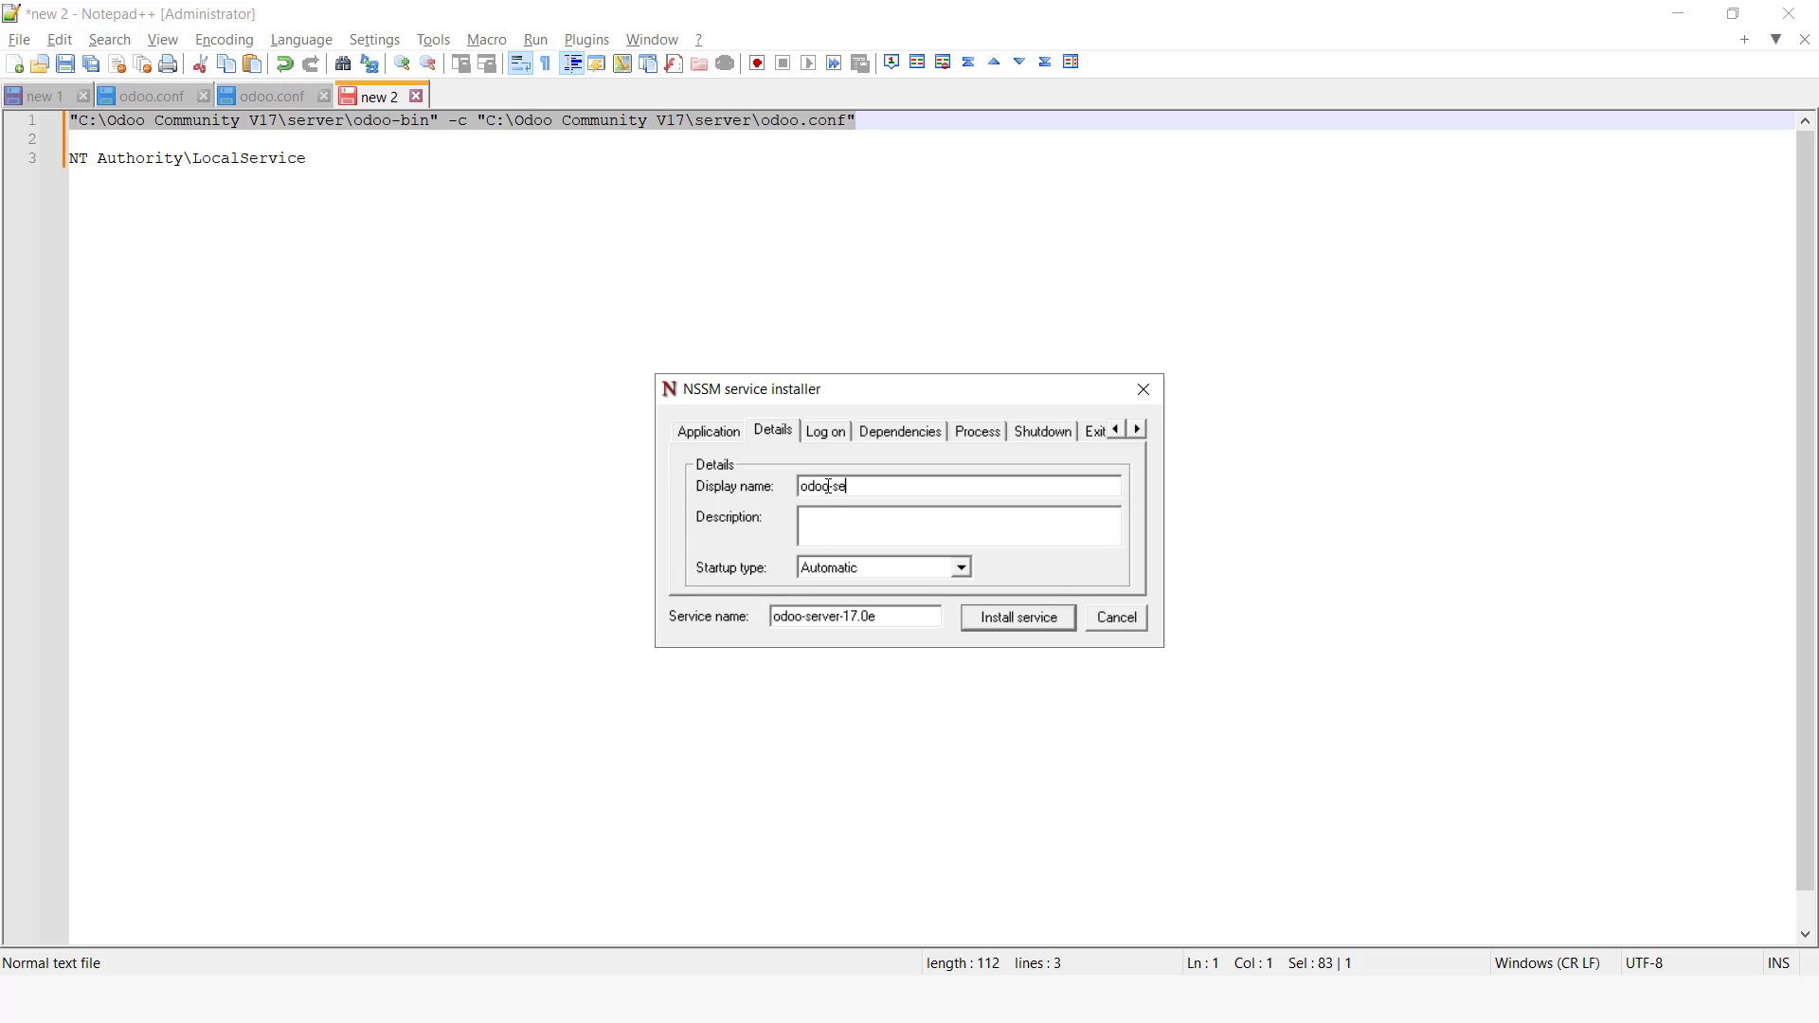
{"action": "type", "text": "odoo-server-17.0e"}
Step: Set the service to log on as this account, NT Authority\LocalService, copied from the Notepad++ note
{"action": "left_click", "coordinate": [826, 432]}
{"action": "left_click", "coordinate": [787, 511]}
{"action": "left_click", "coordinate": [818, 506]}
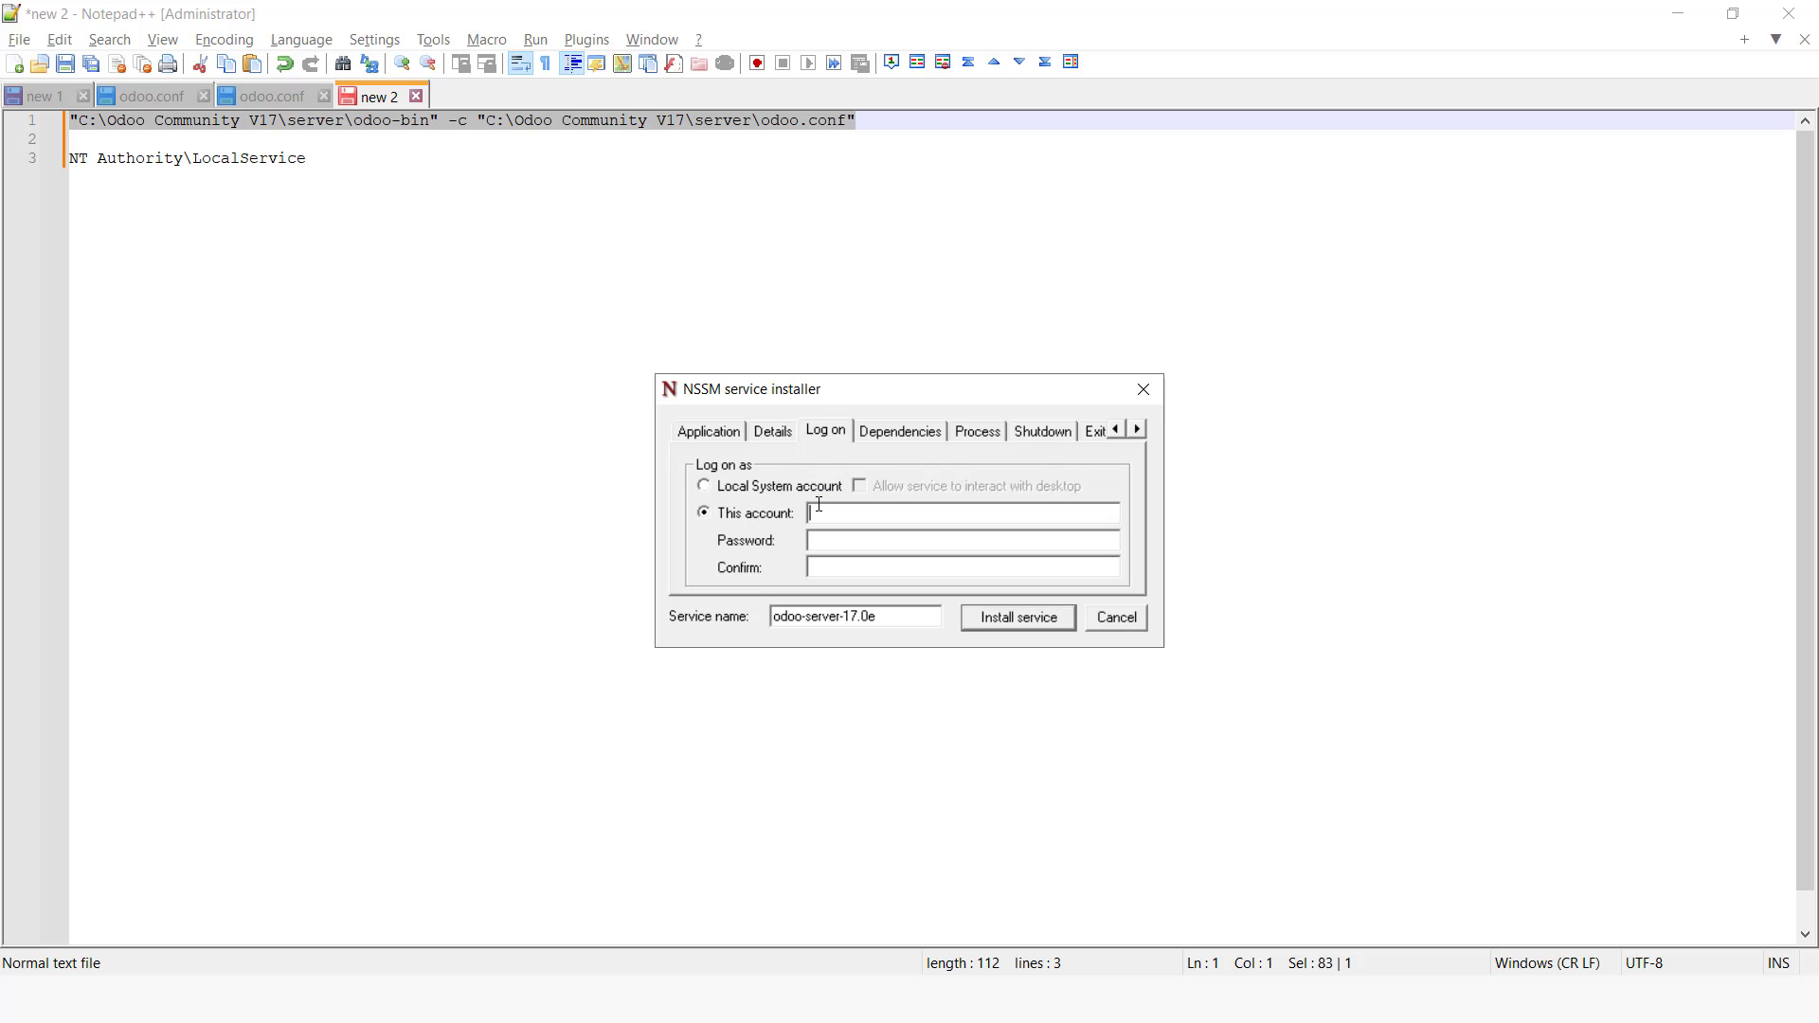
{"action": "left_click", "coordinate": [319, 172]}
{"action": "left_click_drag", "start_coordinate": [313, 160], "coordinate": [81, 171]}
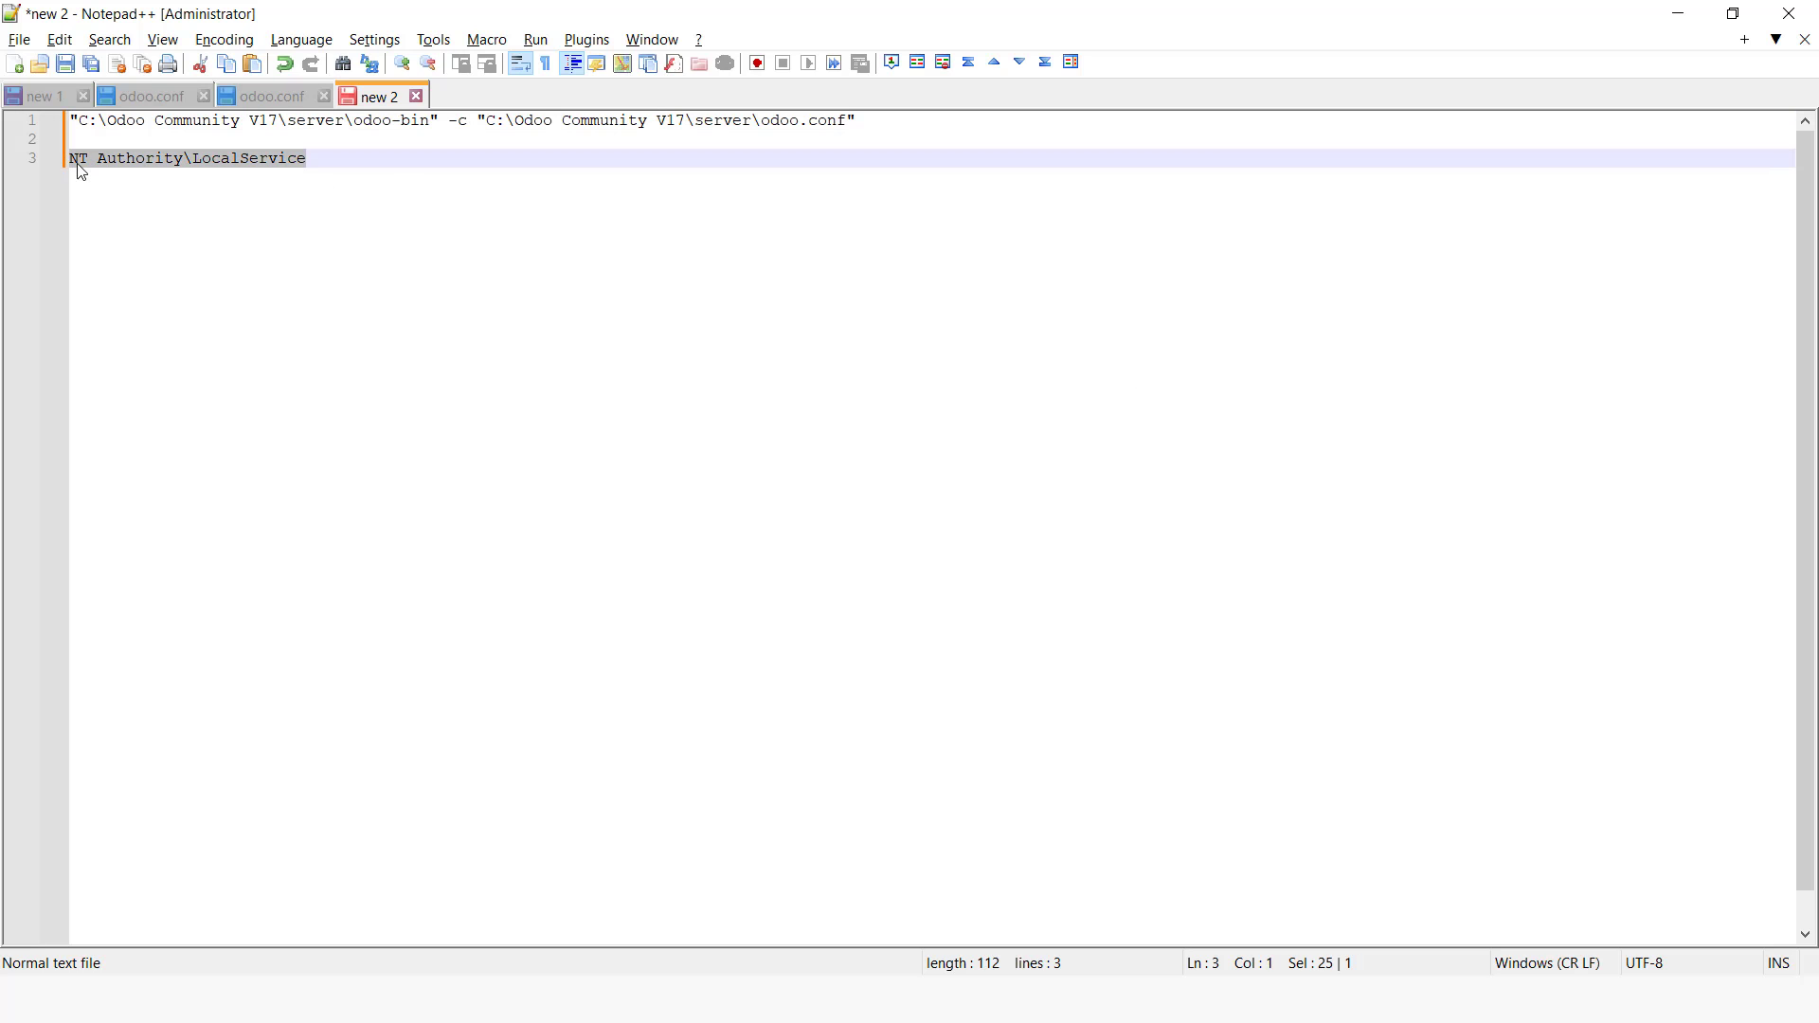
{"action": "right_click", "coordinate": [85, 165]}
{"action": "left_click", "coordinate": [161, 205]}
{"action": "key", "text": "alt+Tab"}
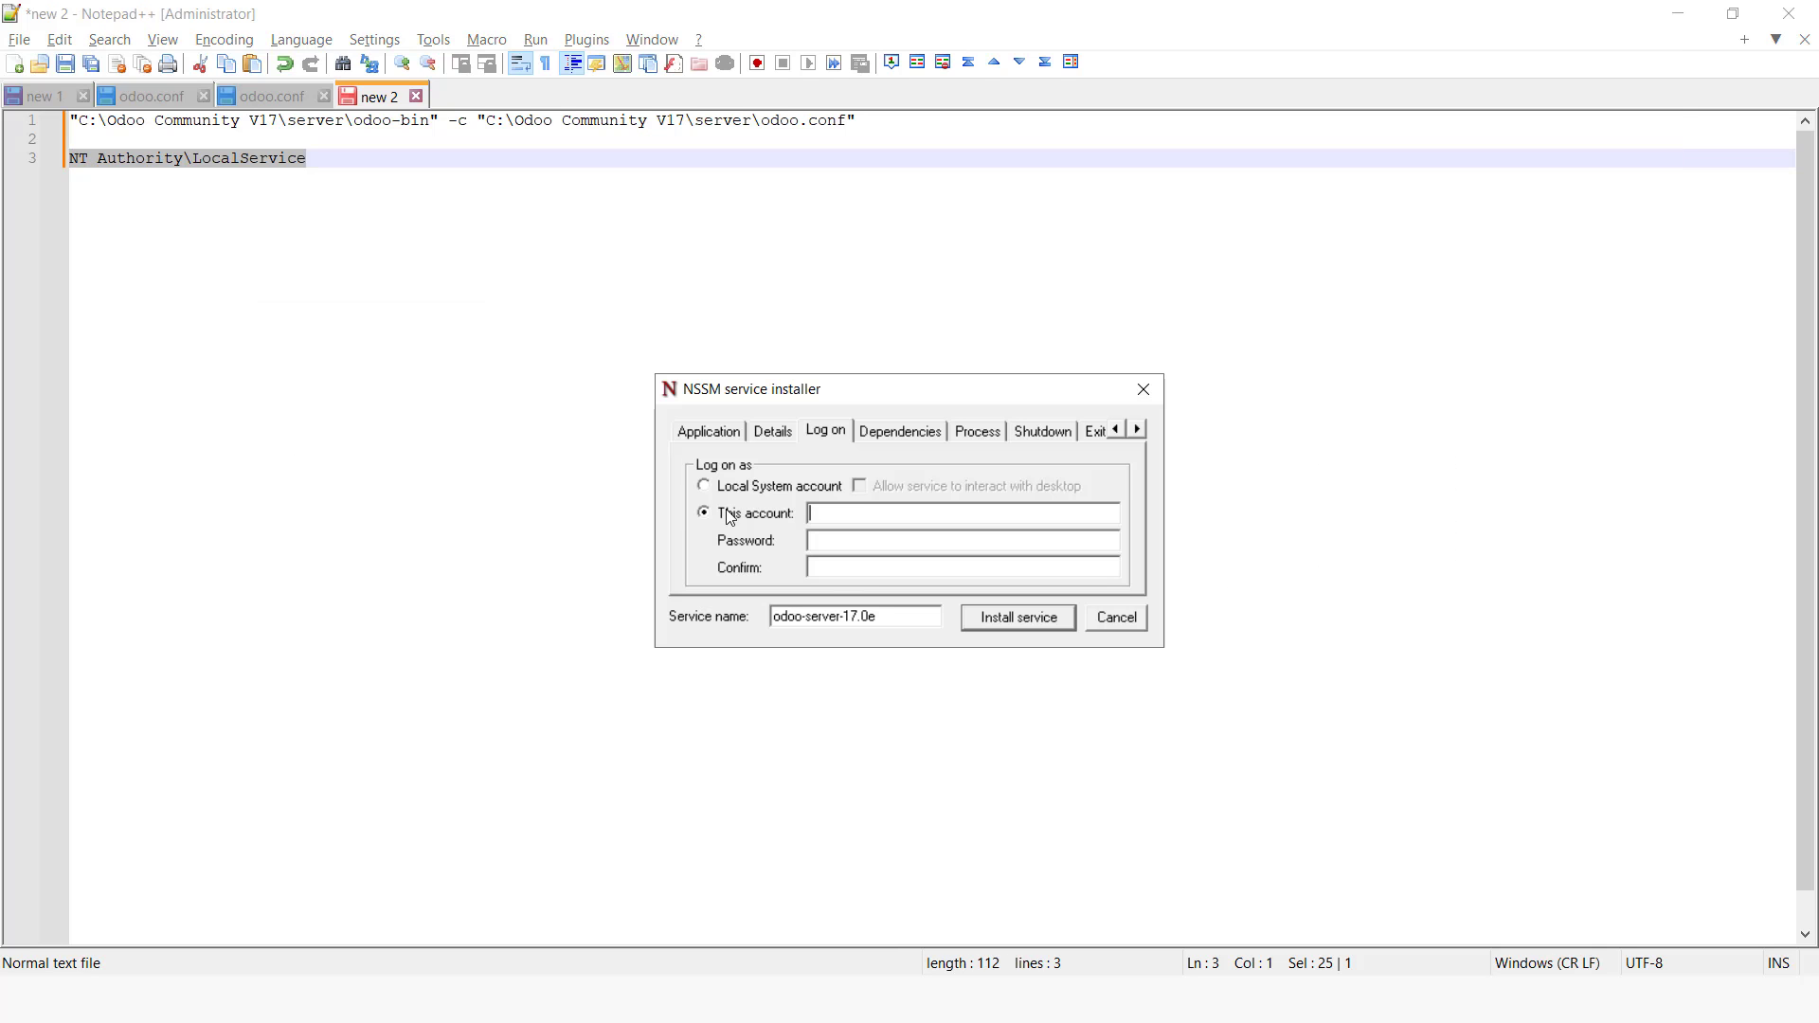
{"action": "right_click", "coordinate": [860, 517]}
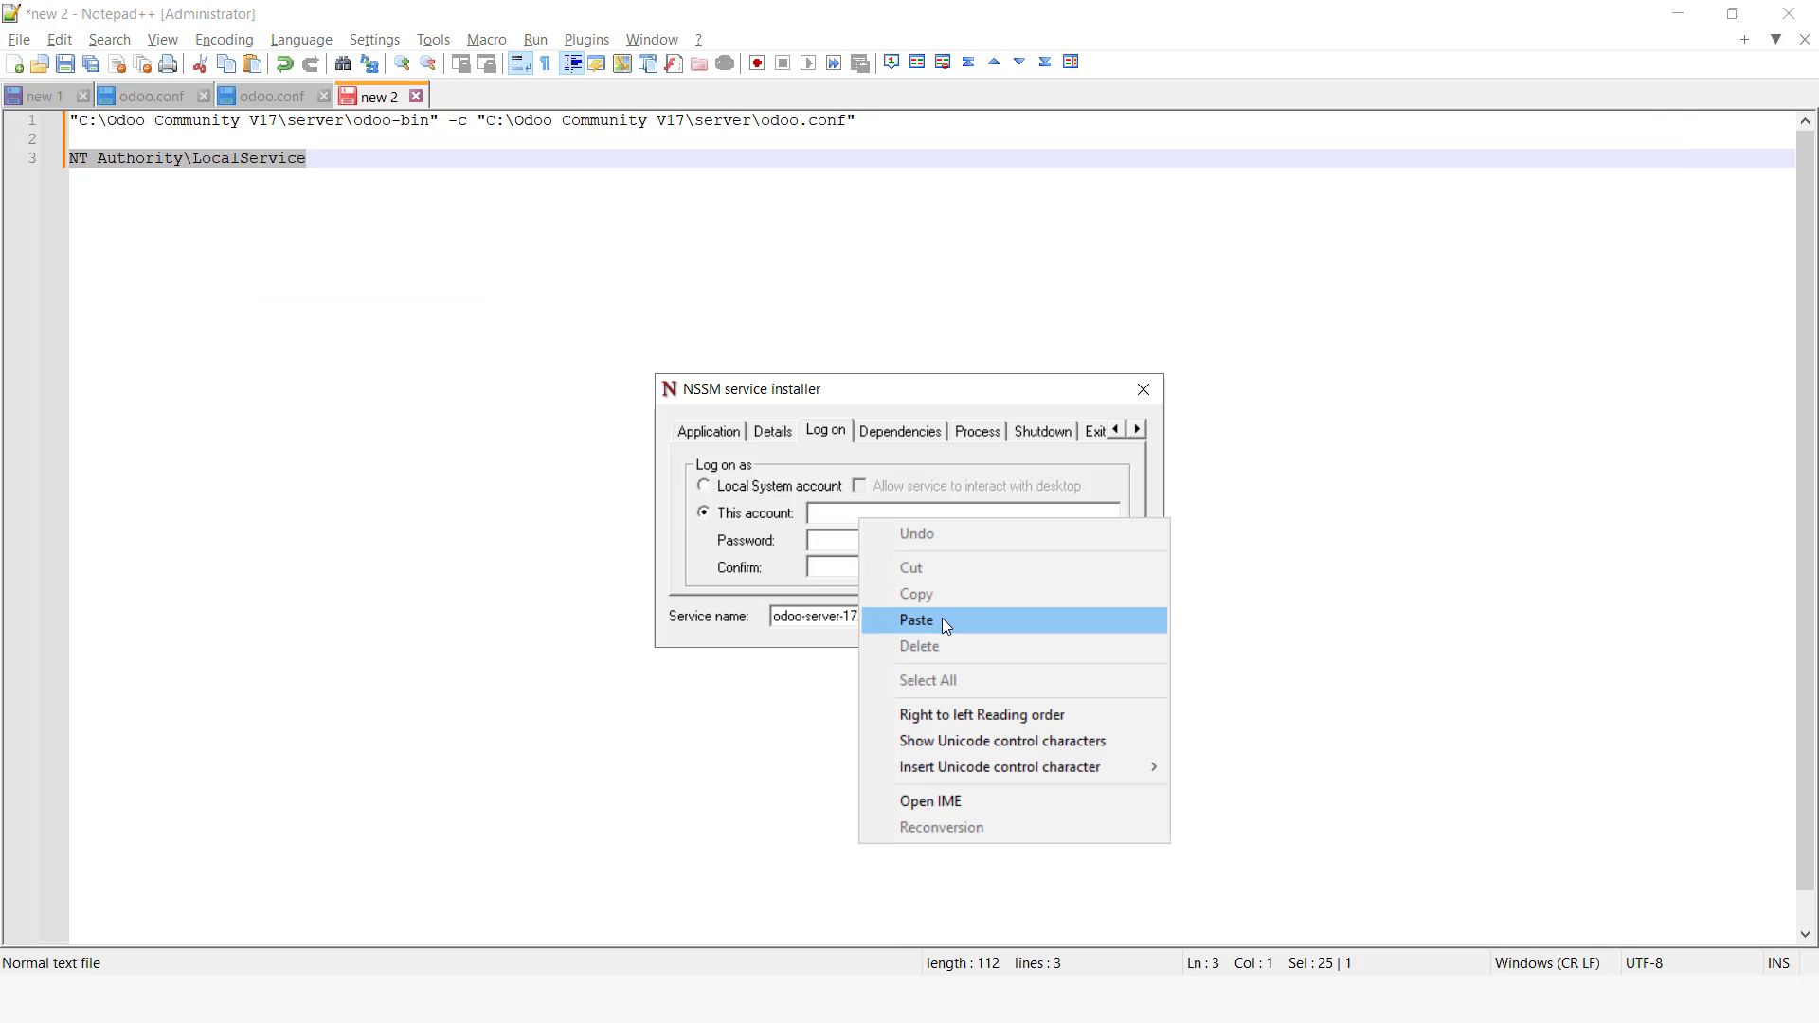
{"action": "left_click", "coordinate": [941, 617]}
Step: Review the arguments and install the odoo-server-17.0e service
{"action": "left_click", "coordinate": [711, 432]}
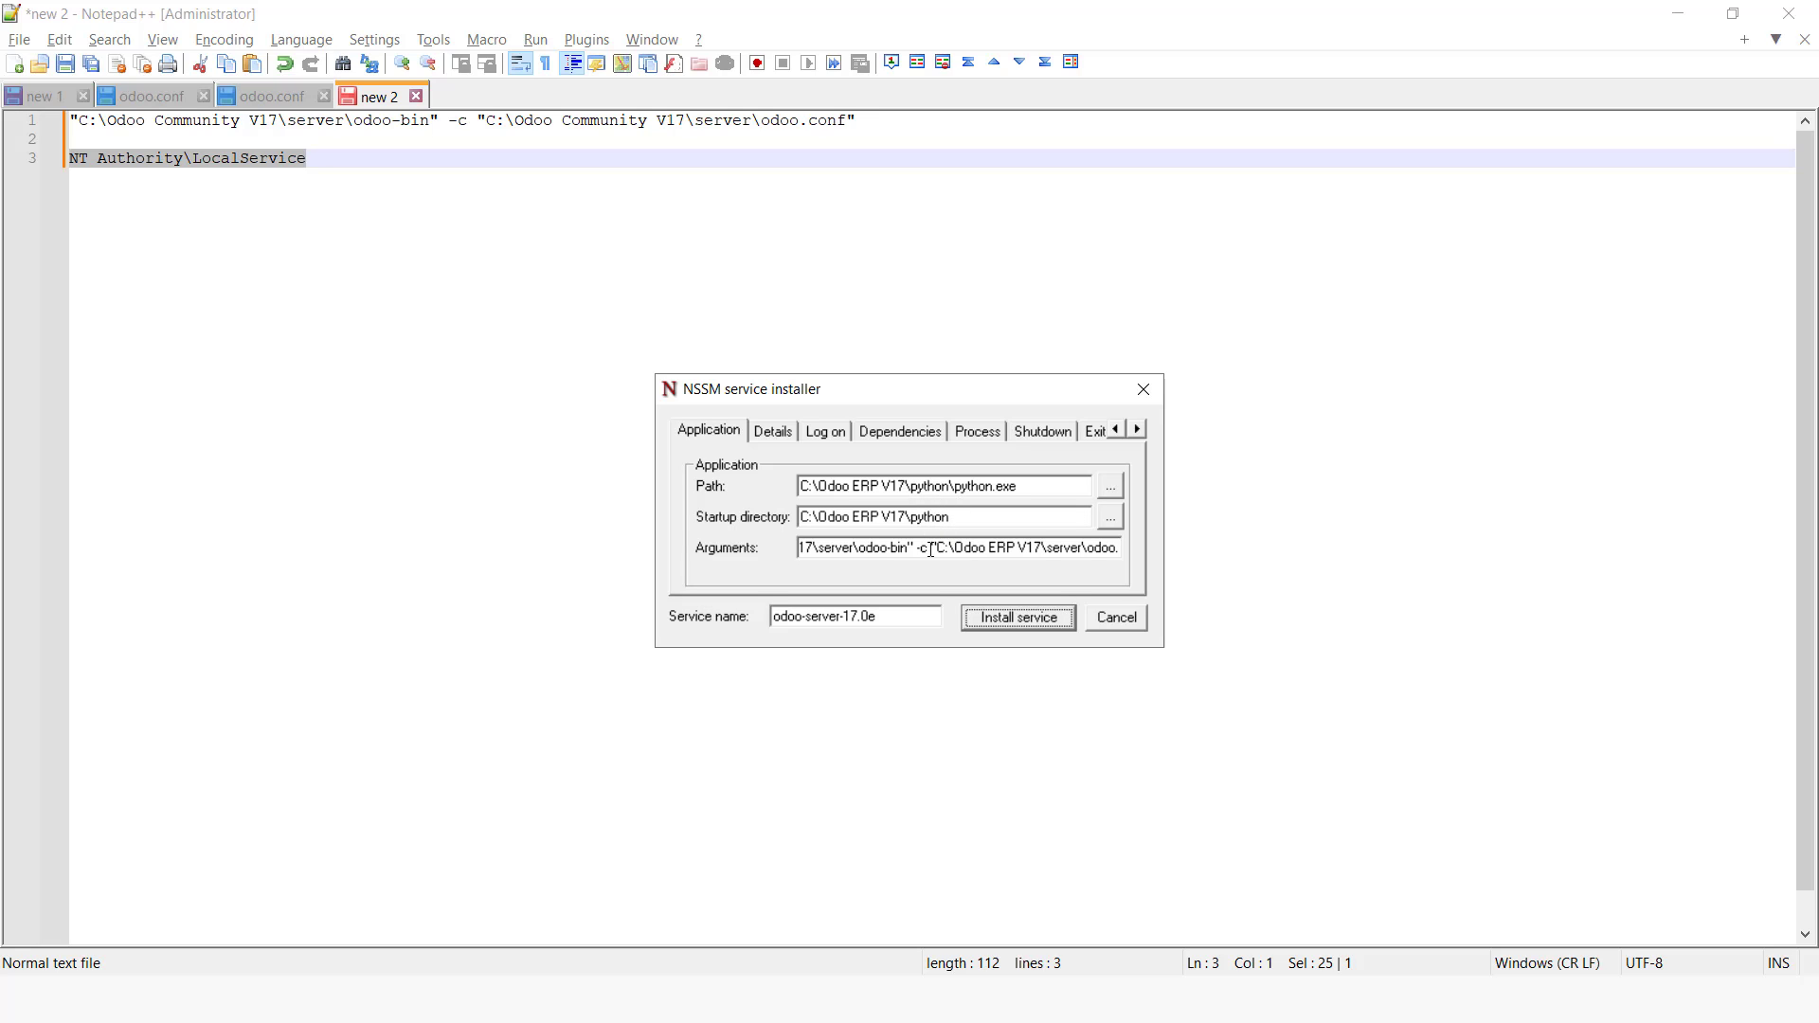
{"action": "left_click_drag", "start_coordinate": [911, 552], "coordinate": [799, 565]}
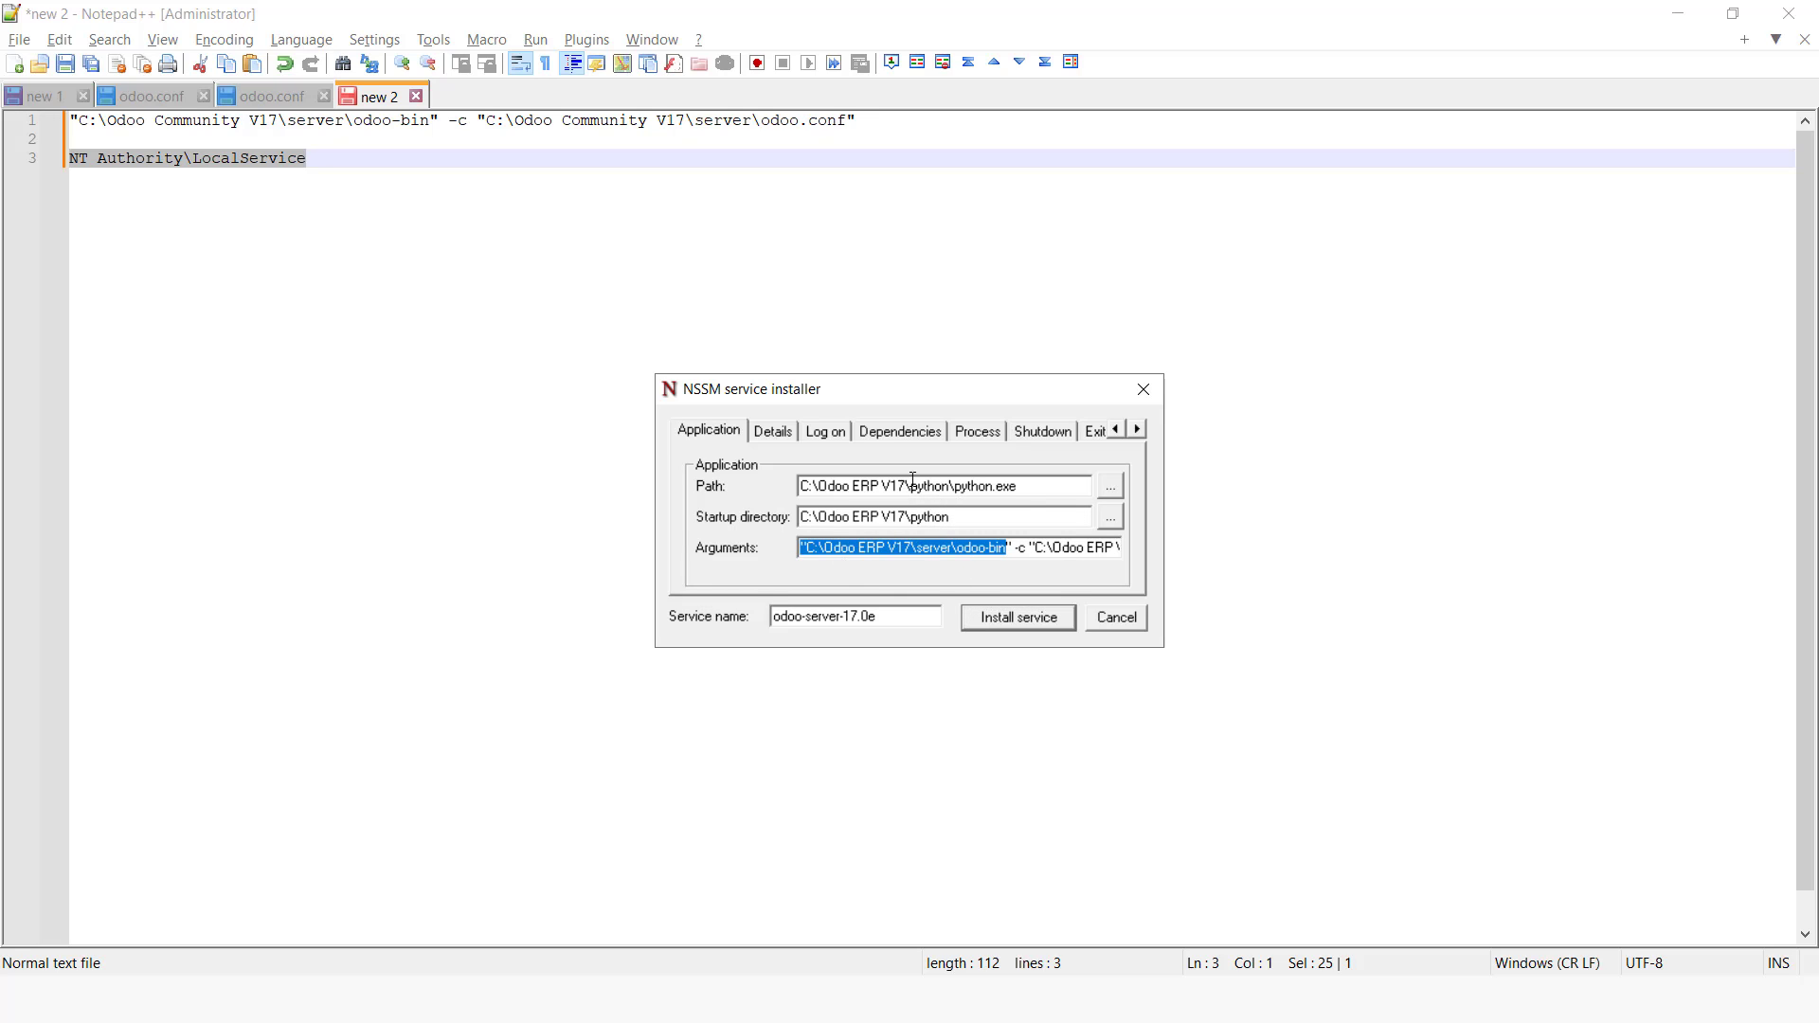
{"action": "left_click", "coordinate": [798, 431]}
{"action": "left_click", "coordinate": [815, 435]}
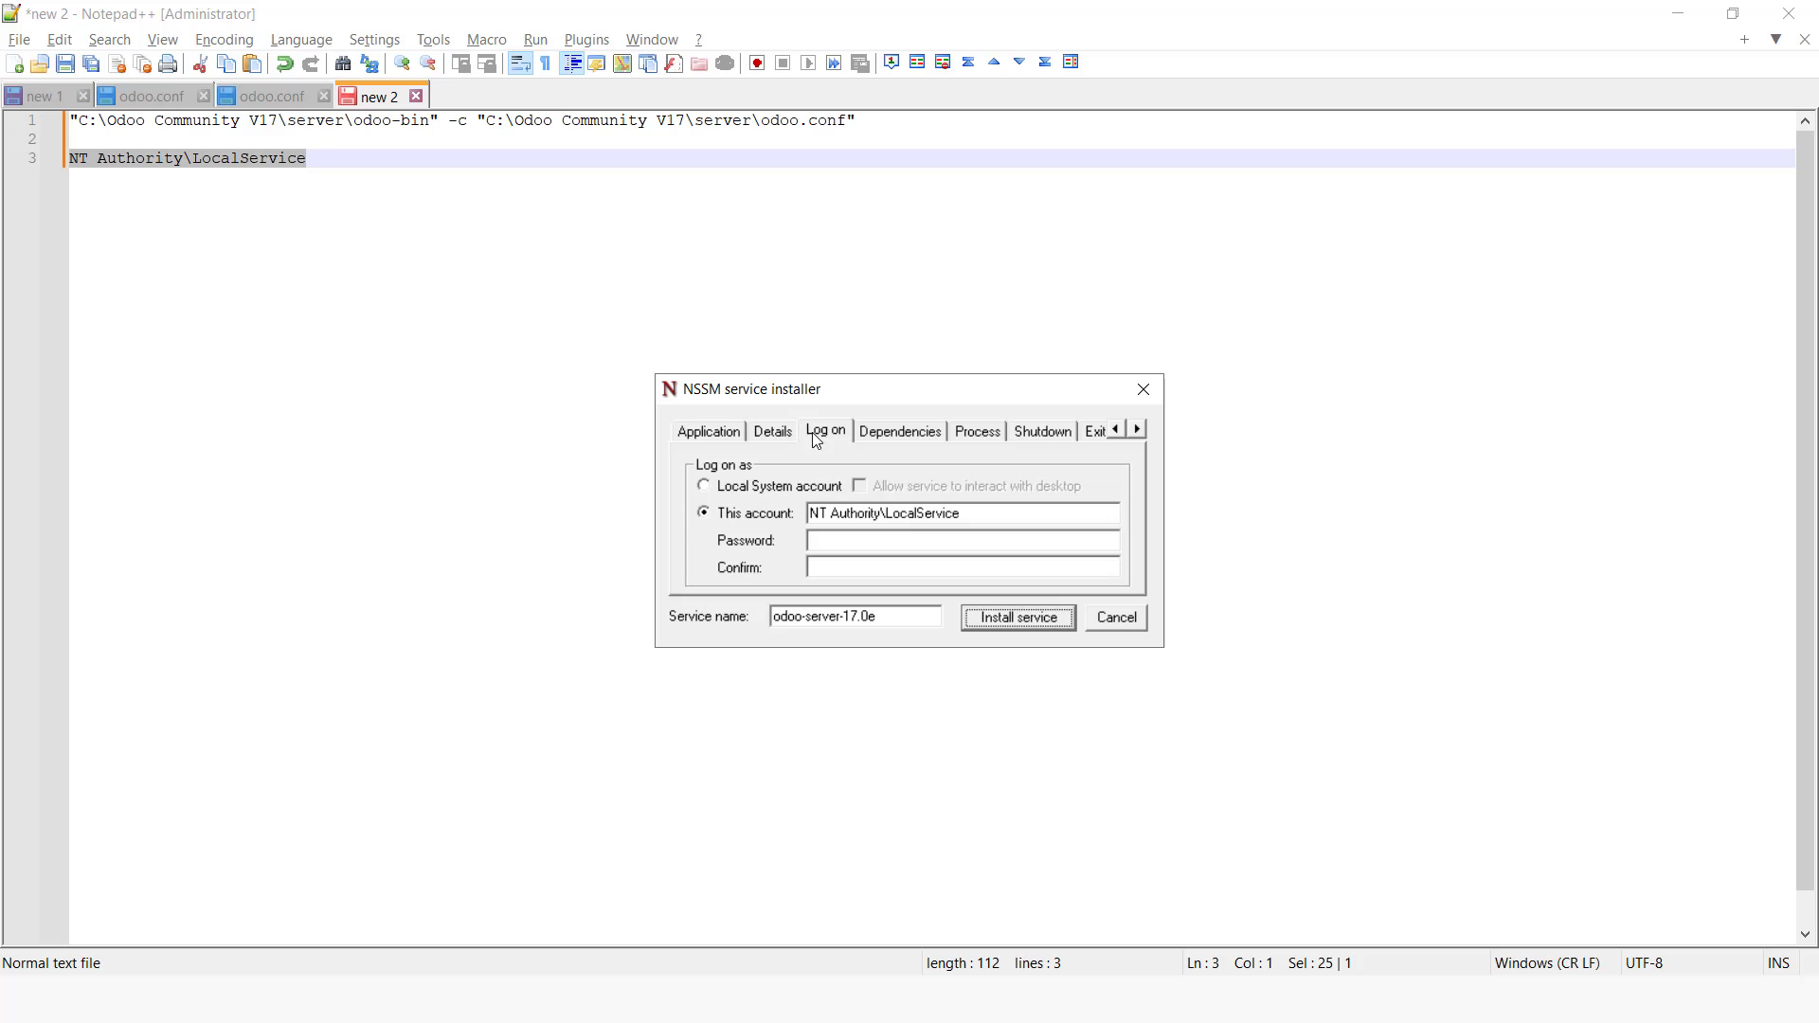
{"action": "left_click", "coordinate": [970, 614]}
{"action": "left_click", "coordinate": [1044, 575]}
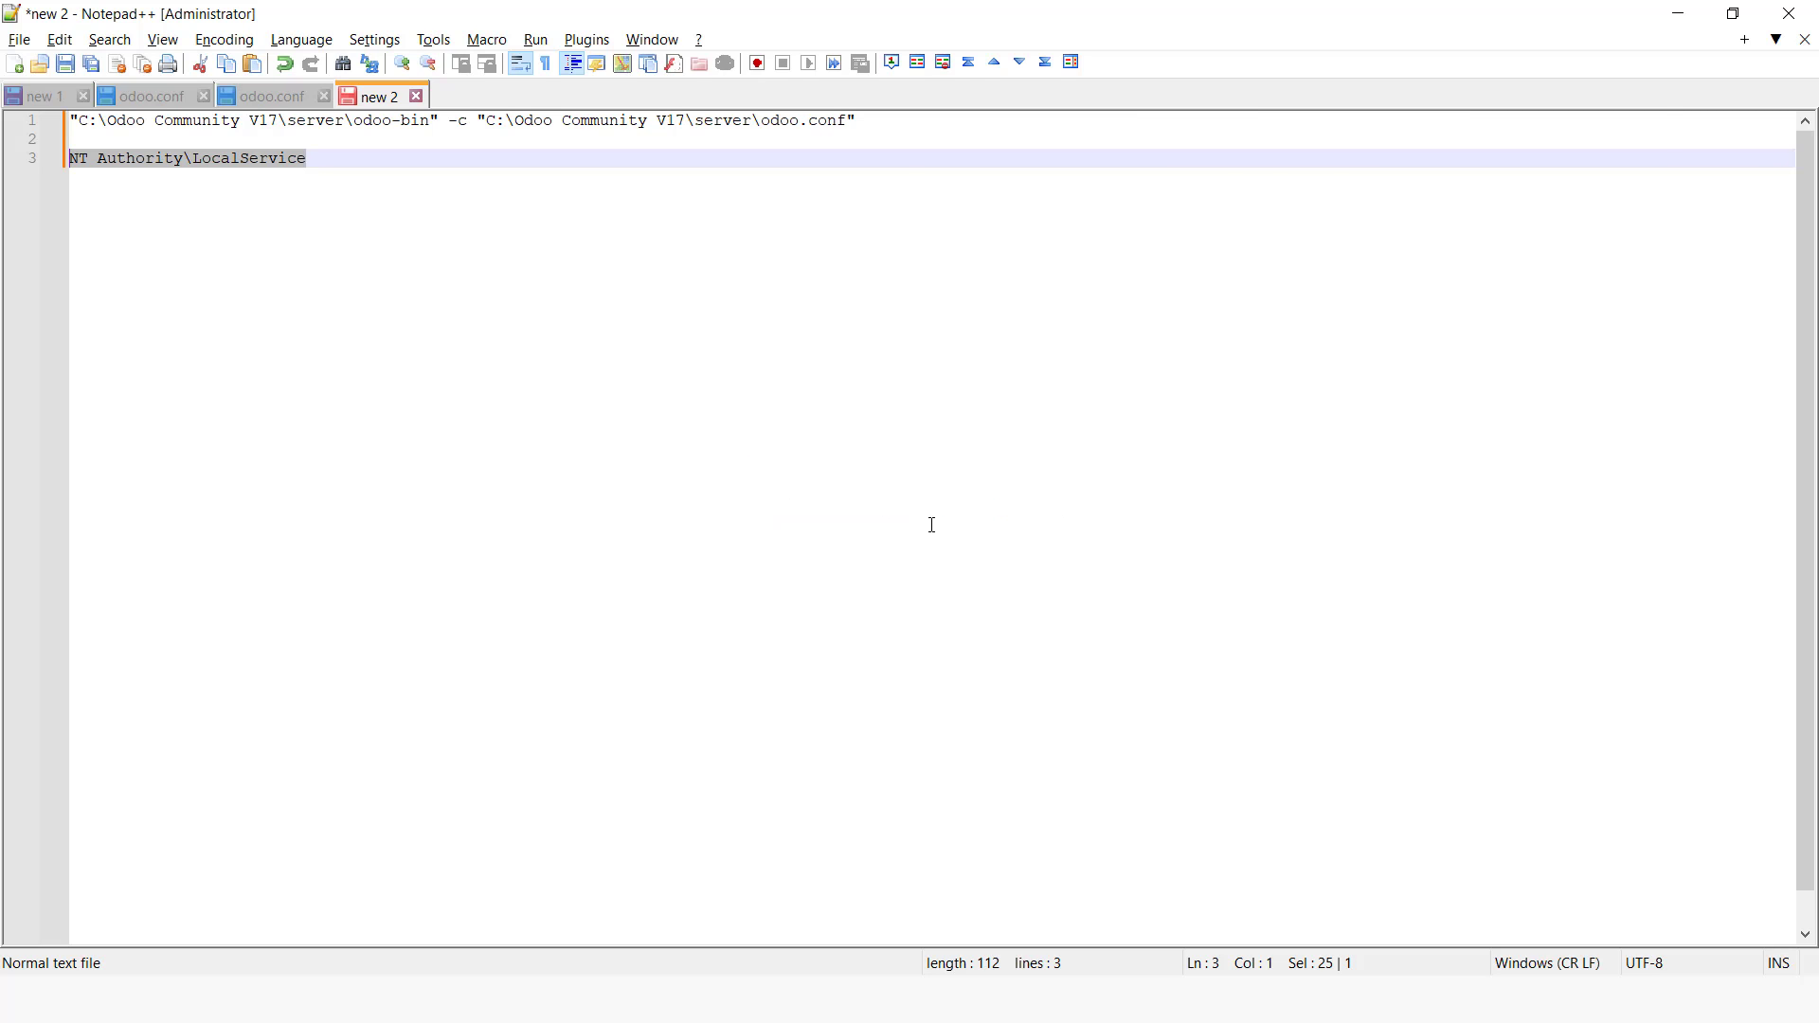
Step: Refresh the Services list and start the odoo-server-17.0e service
{"action": "key", "text": "alt+Tab"}
{"action": "left_click", "coordinate": [928, 523]}
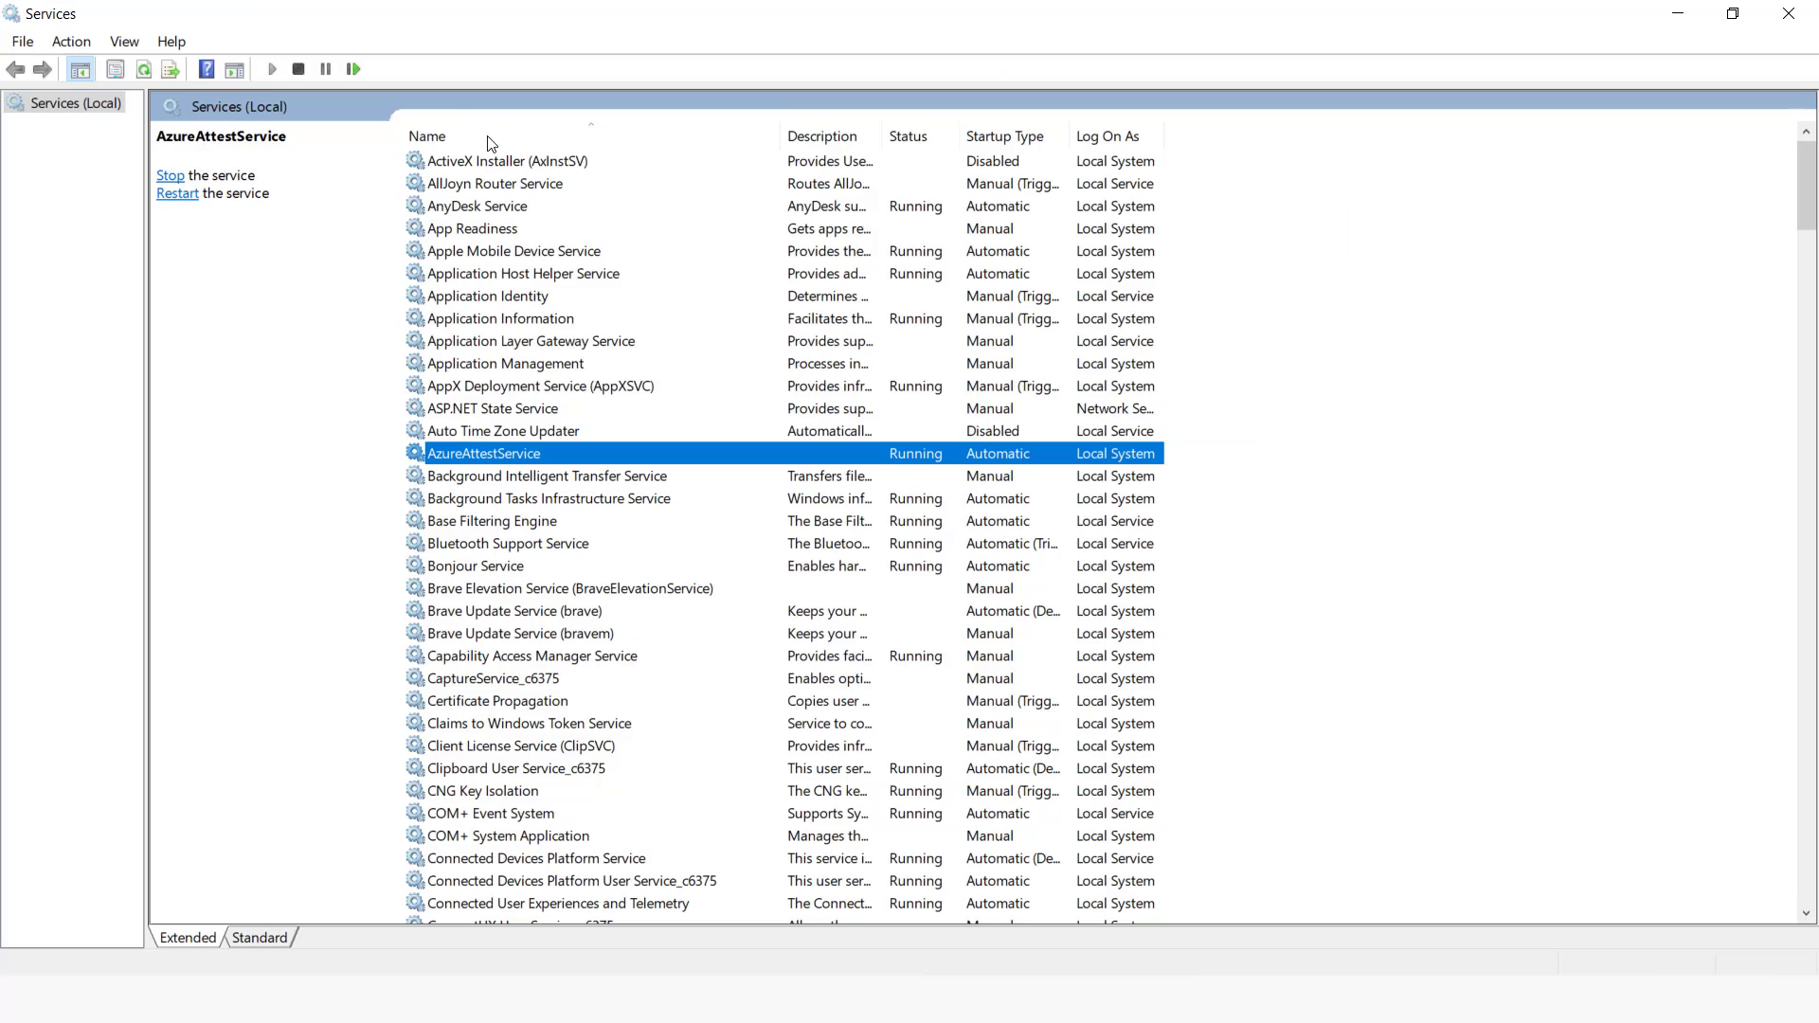
{"action": "left_click", "coordinate": [143, 71]}
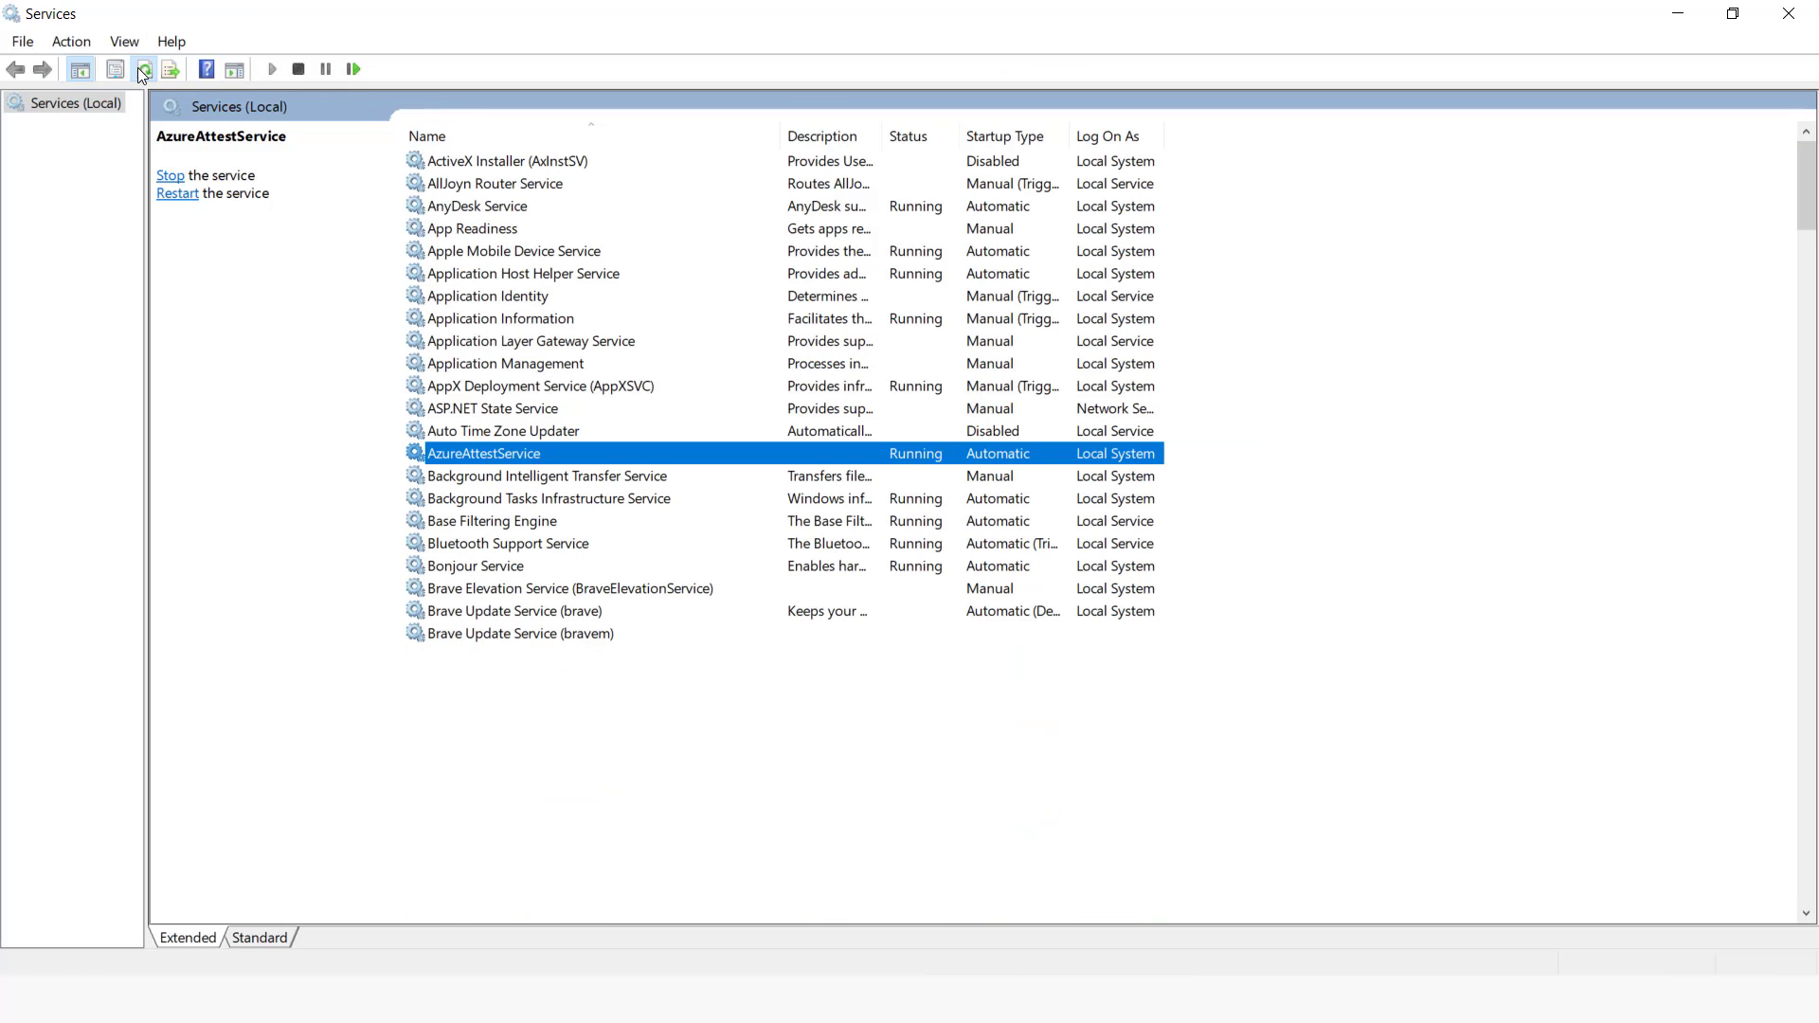
{"action": "left_click", "coordinate": [421, 273]}
{"action": "key", "text": "o"}
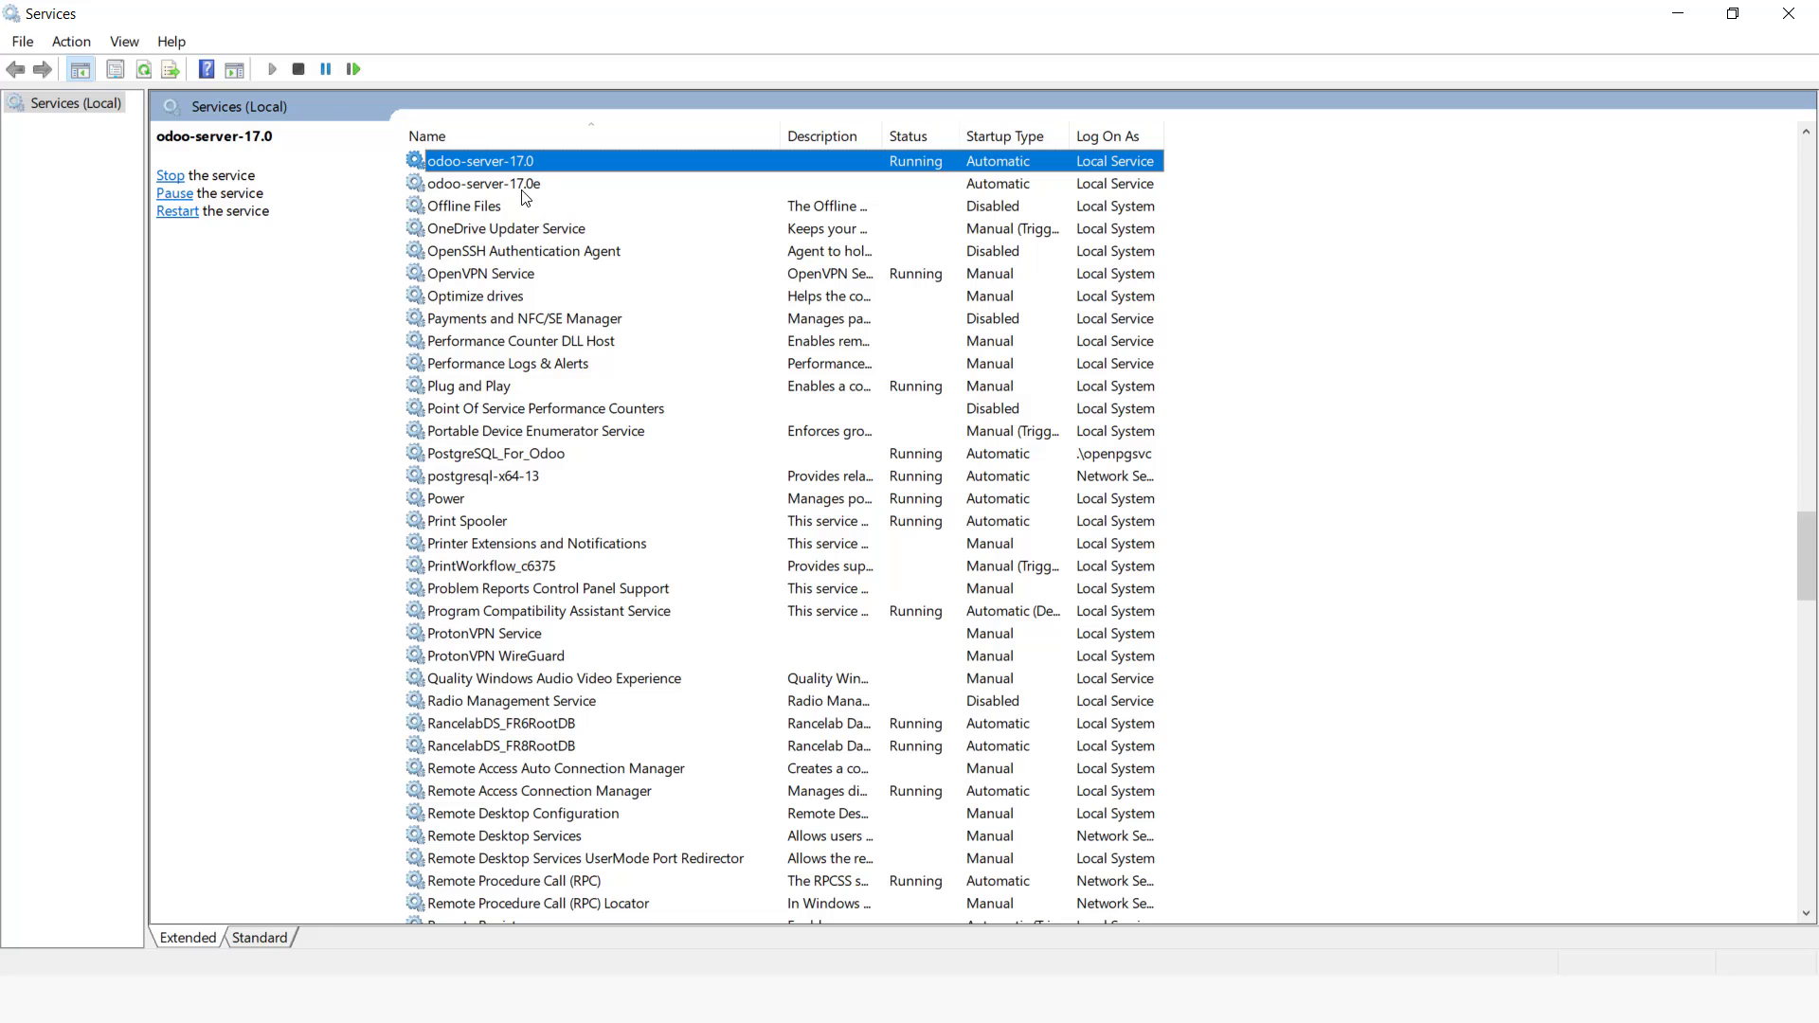
{"action": "right_click", "coordinate": [502, 184]}
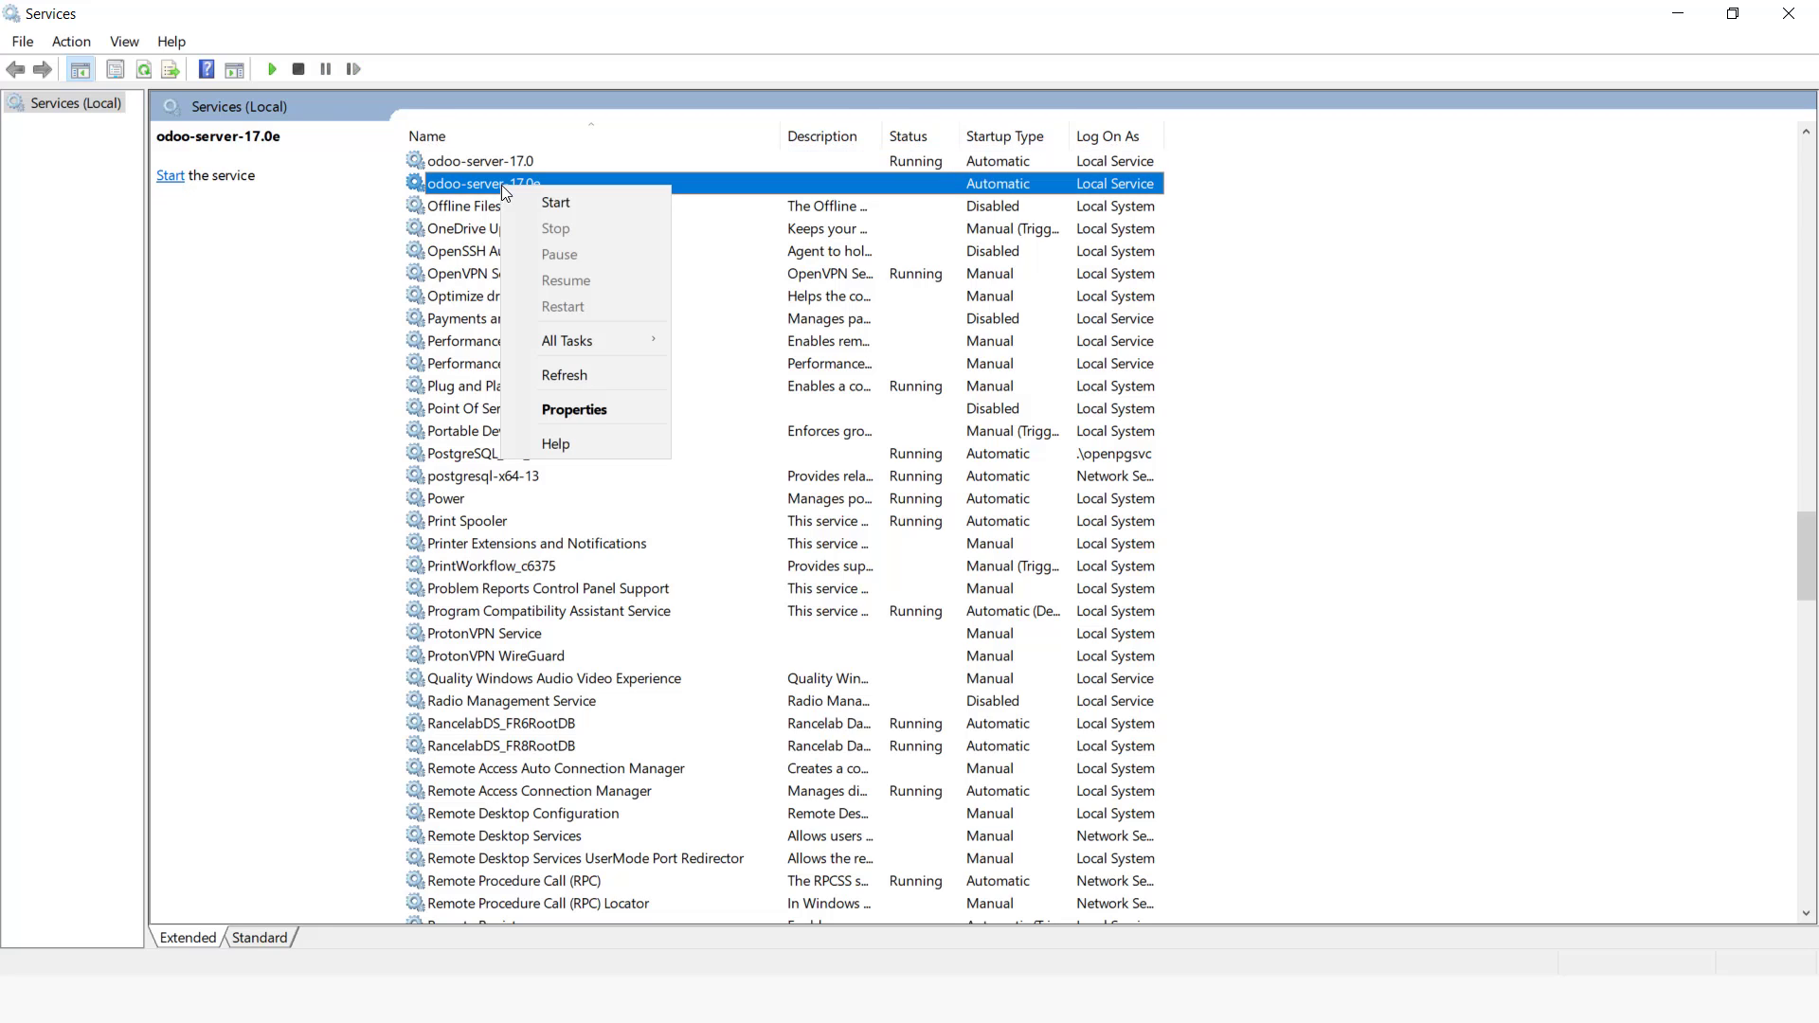
{"action": "left_click", "coordinate": [578, 201]}
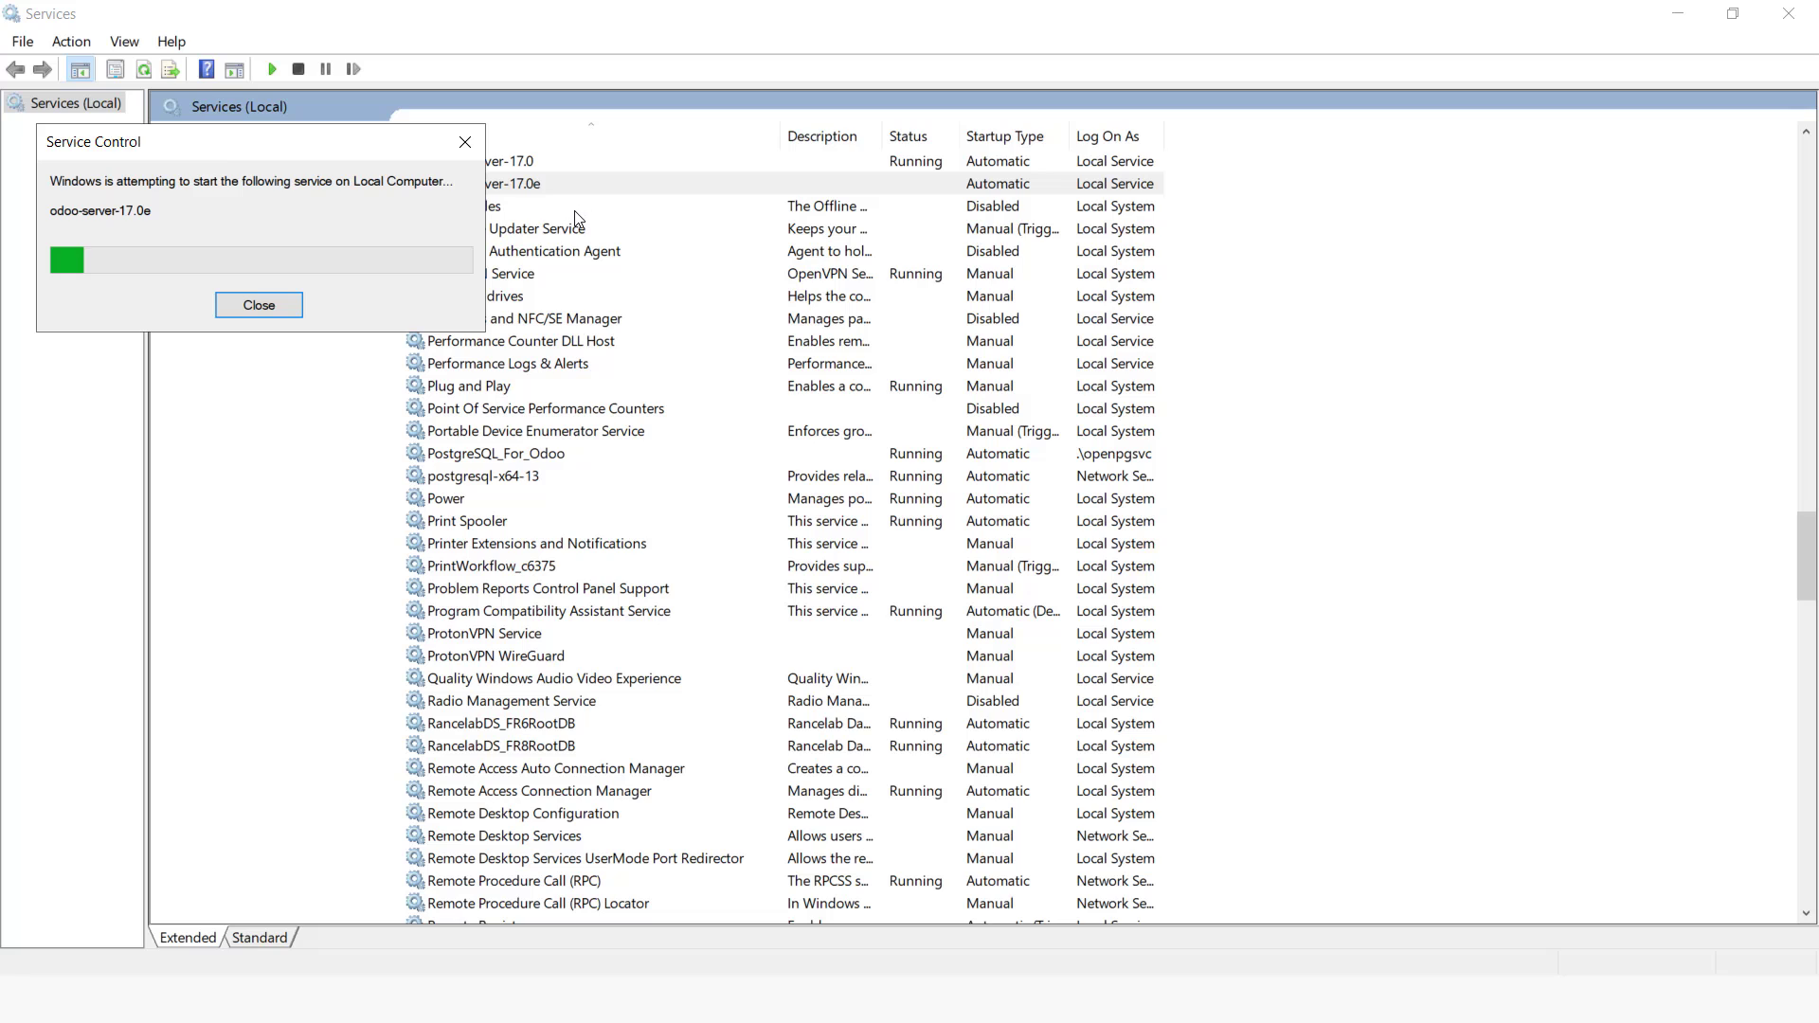
Step: Restart the odoo-server-17.0 and odoo-server-17.0e services
{"action": "right_click", "coordinate": [519, 162]}
{"action": "left_click", "coordinate": [577, 282]}
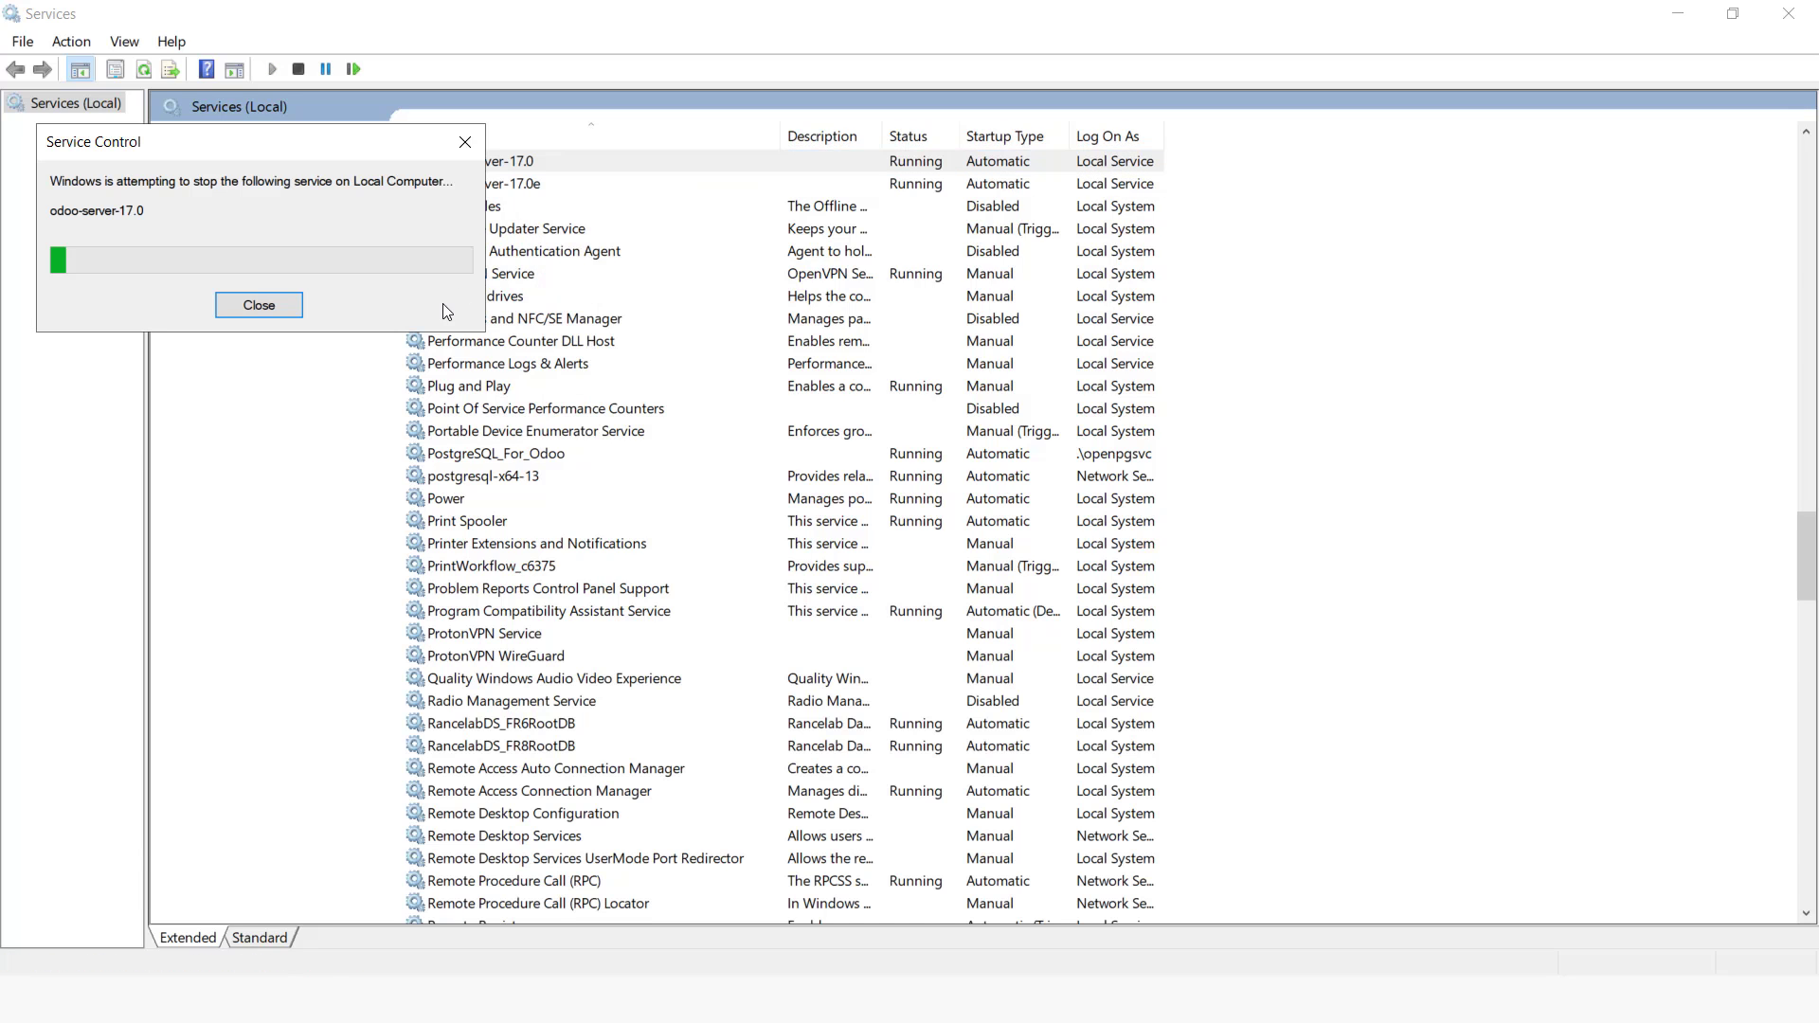
{"action": "right_click", "coordinate": [532, 186]}
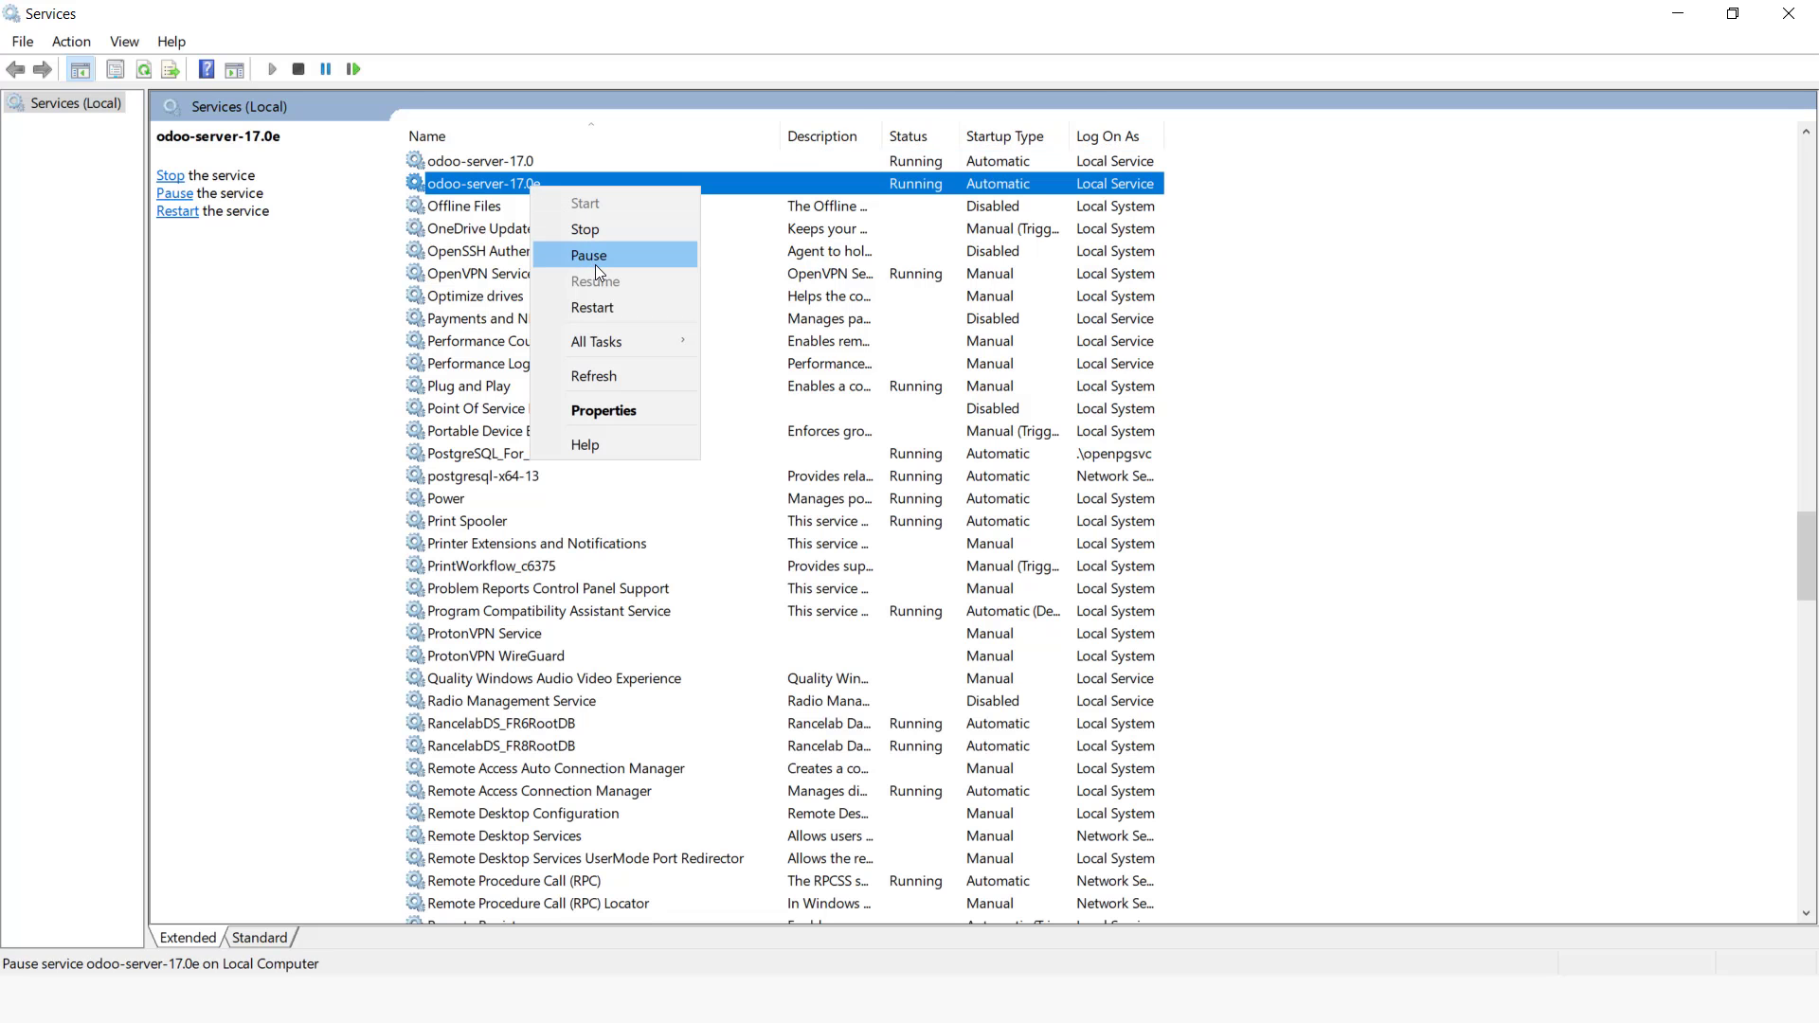
{"action": "left_click", "coordinate": [612, 308]}
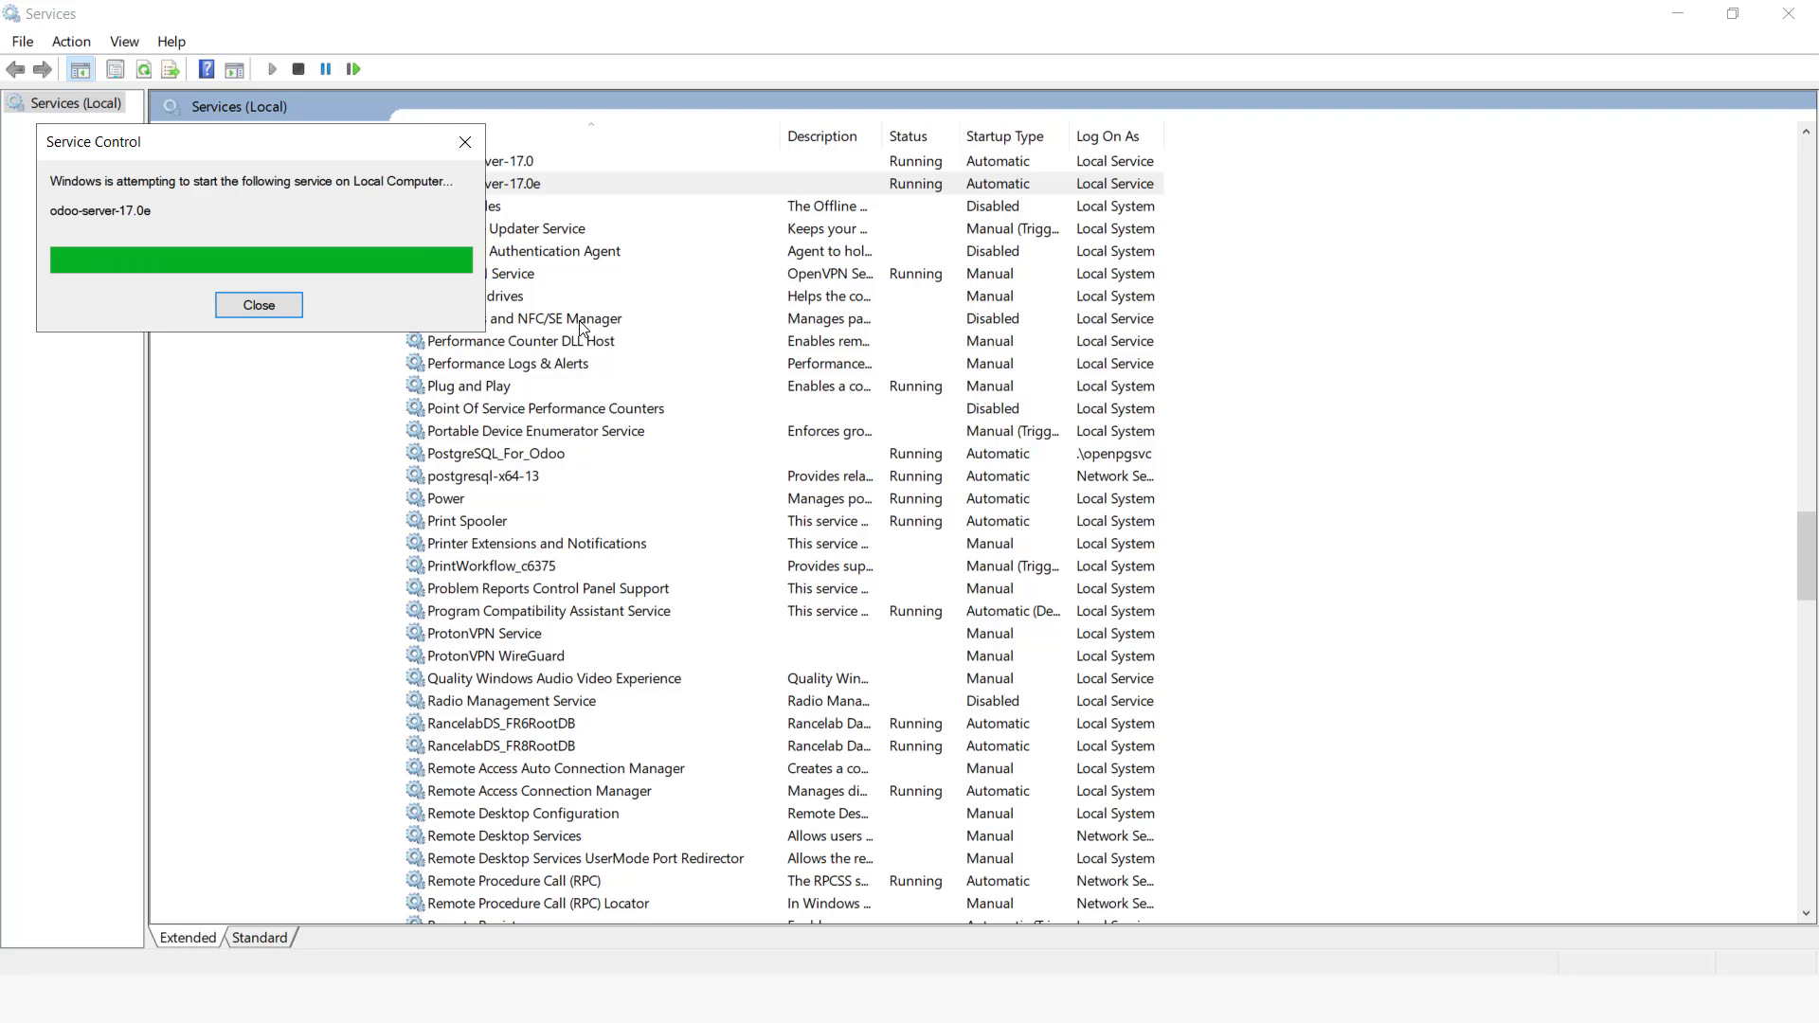
Step: Switch to the slide show, advance to the Task 6 login group role slide, and return to Services
{"action": "key", "text": "alt+Tab"}
{"action": "key", "text": "alt+Tab"}
{"action": "key", "text": "alt+Tab"}
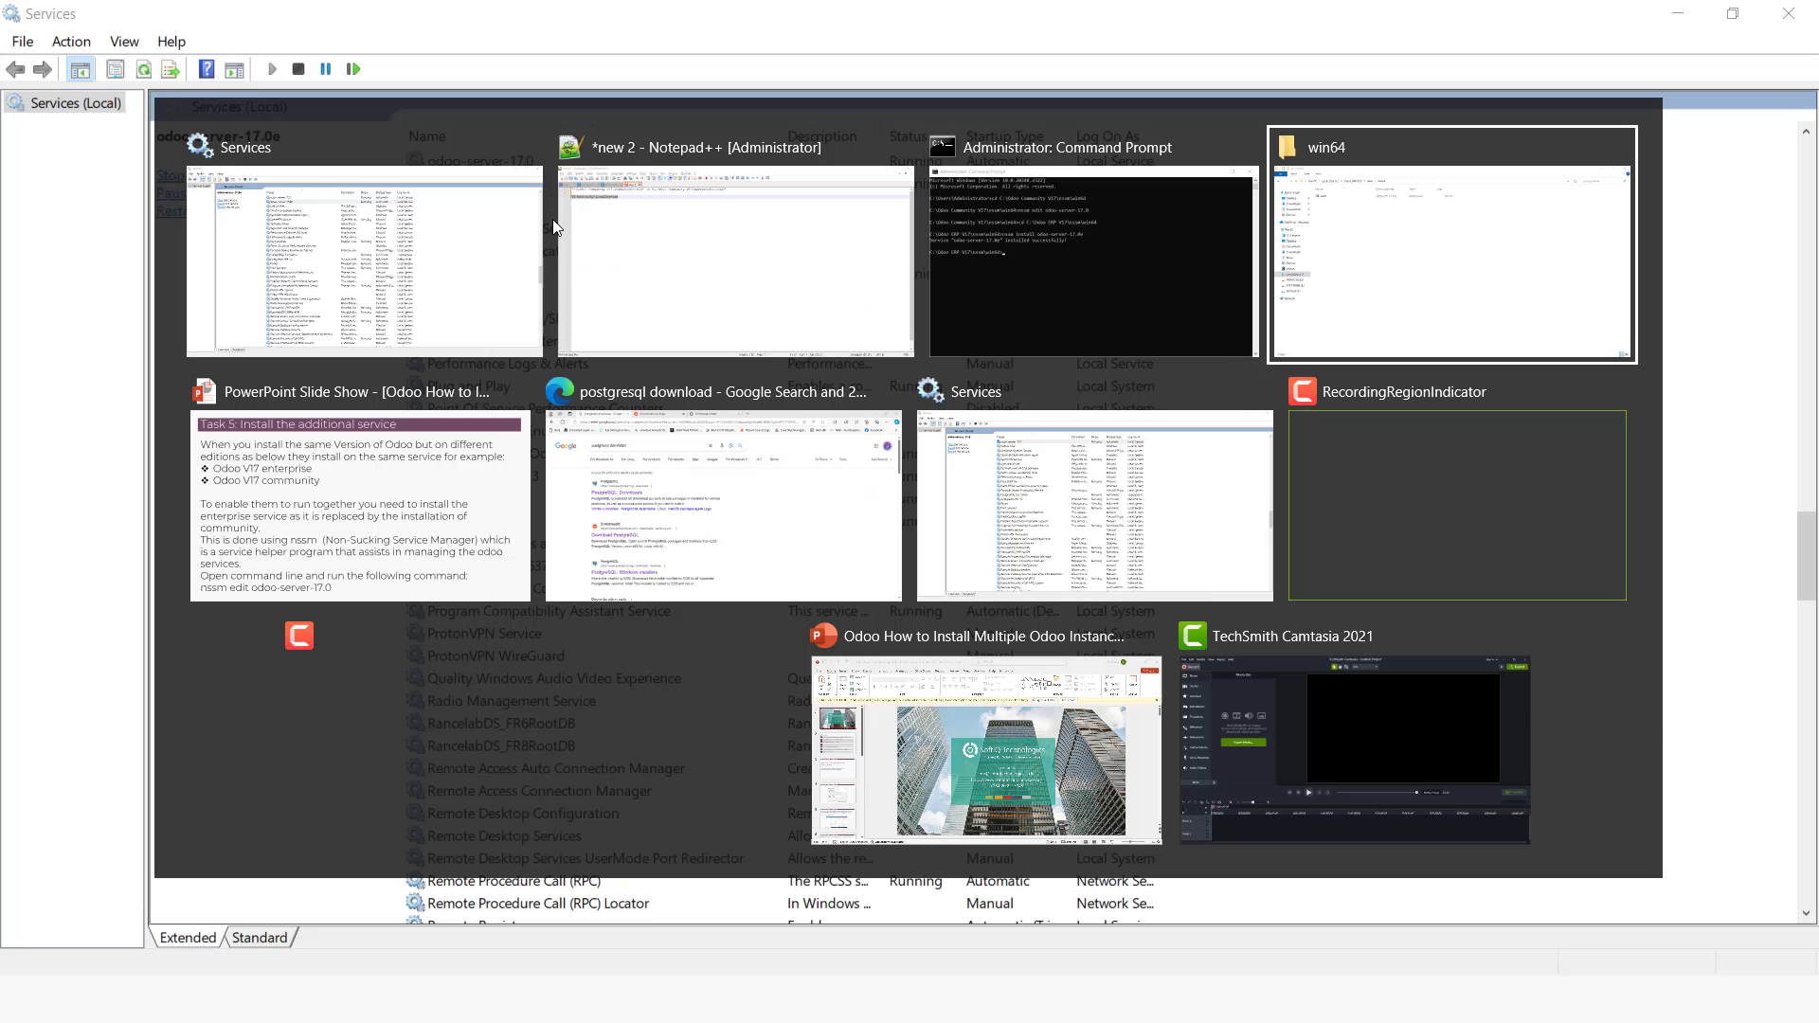
{"action": "key", "text": "alt+Tab"}
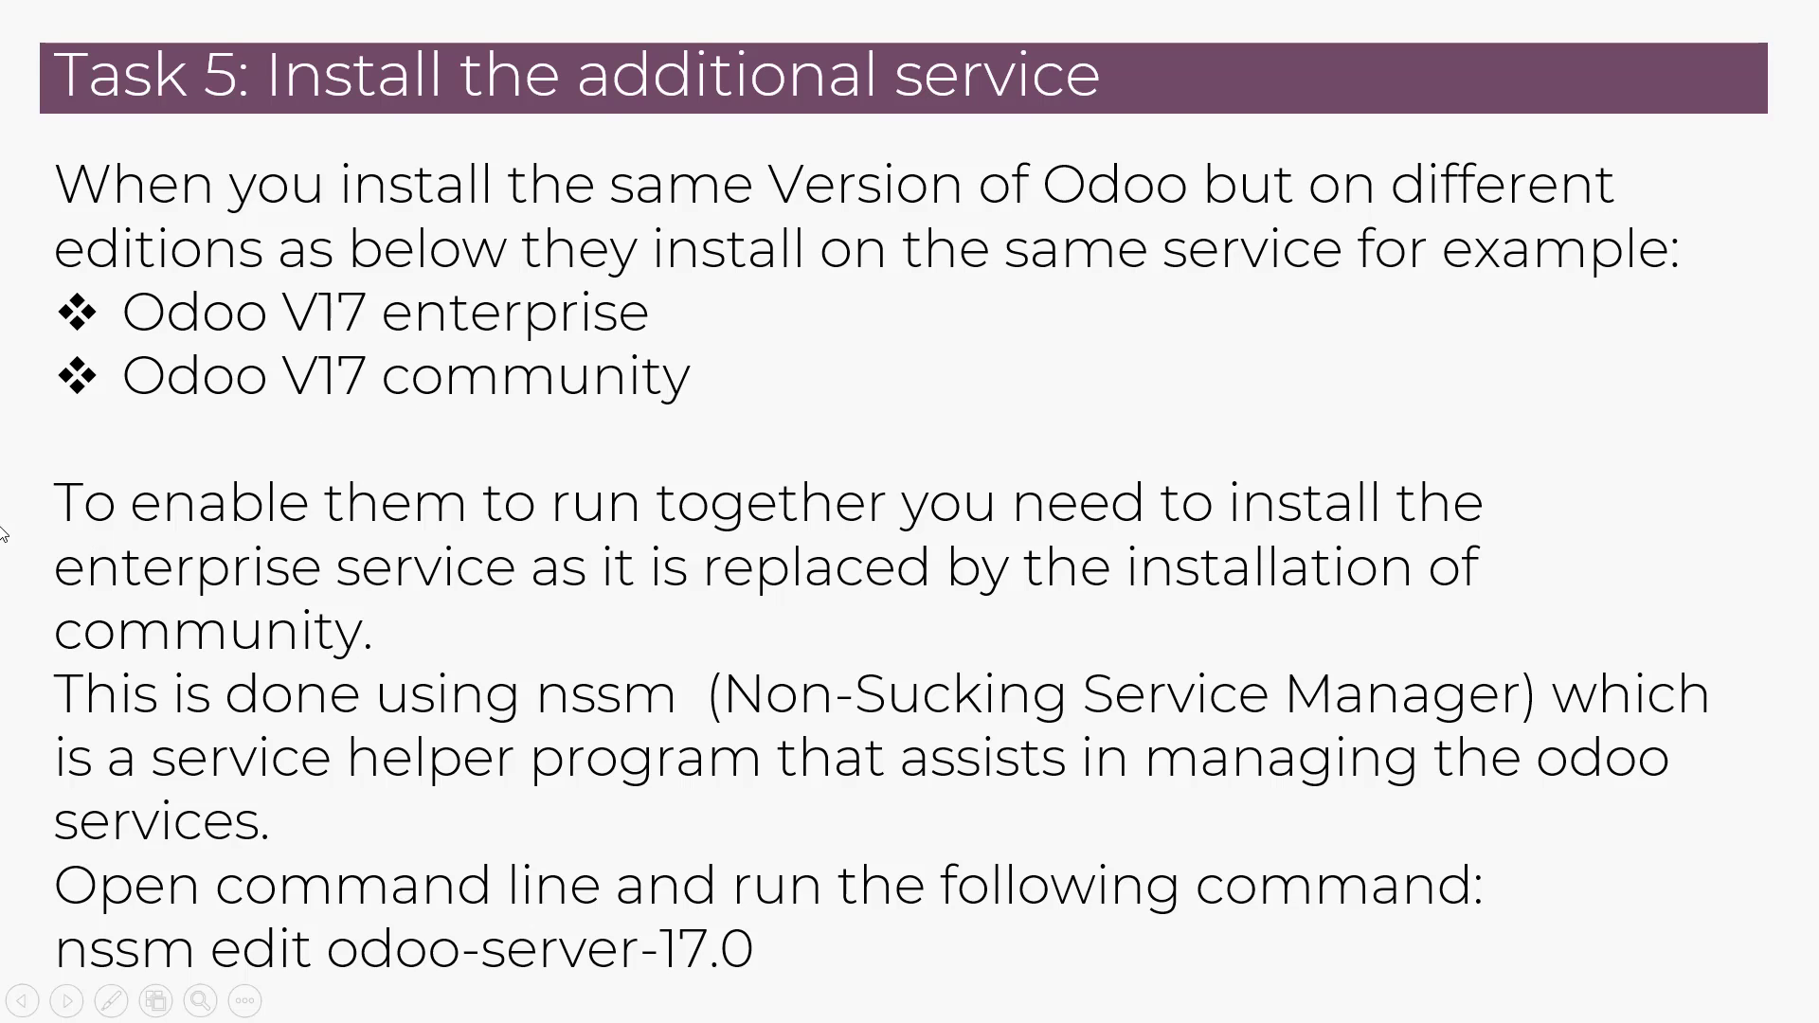
{"action": "key", "text": "Right"}
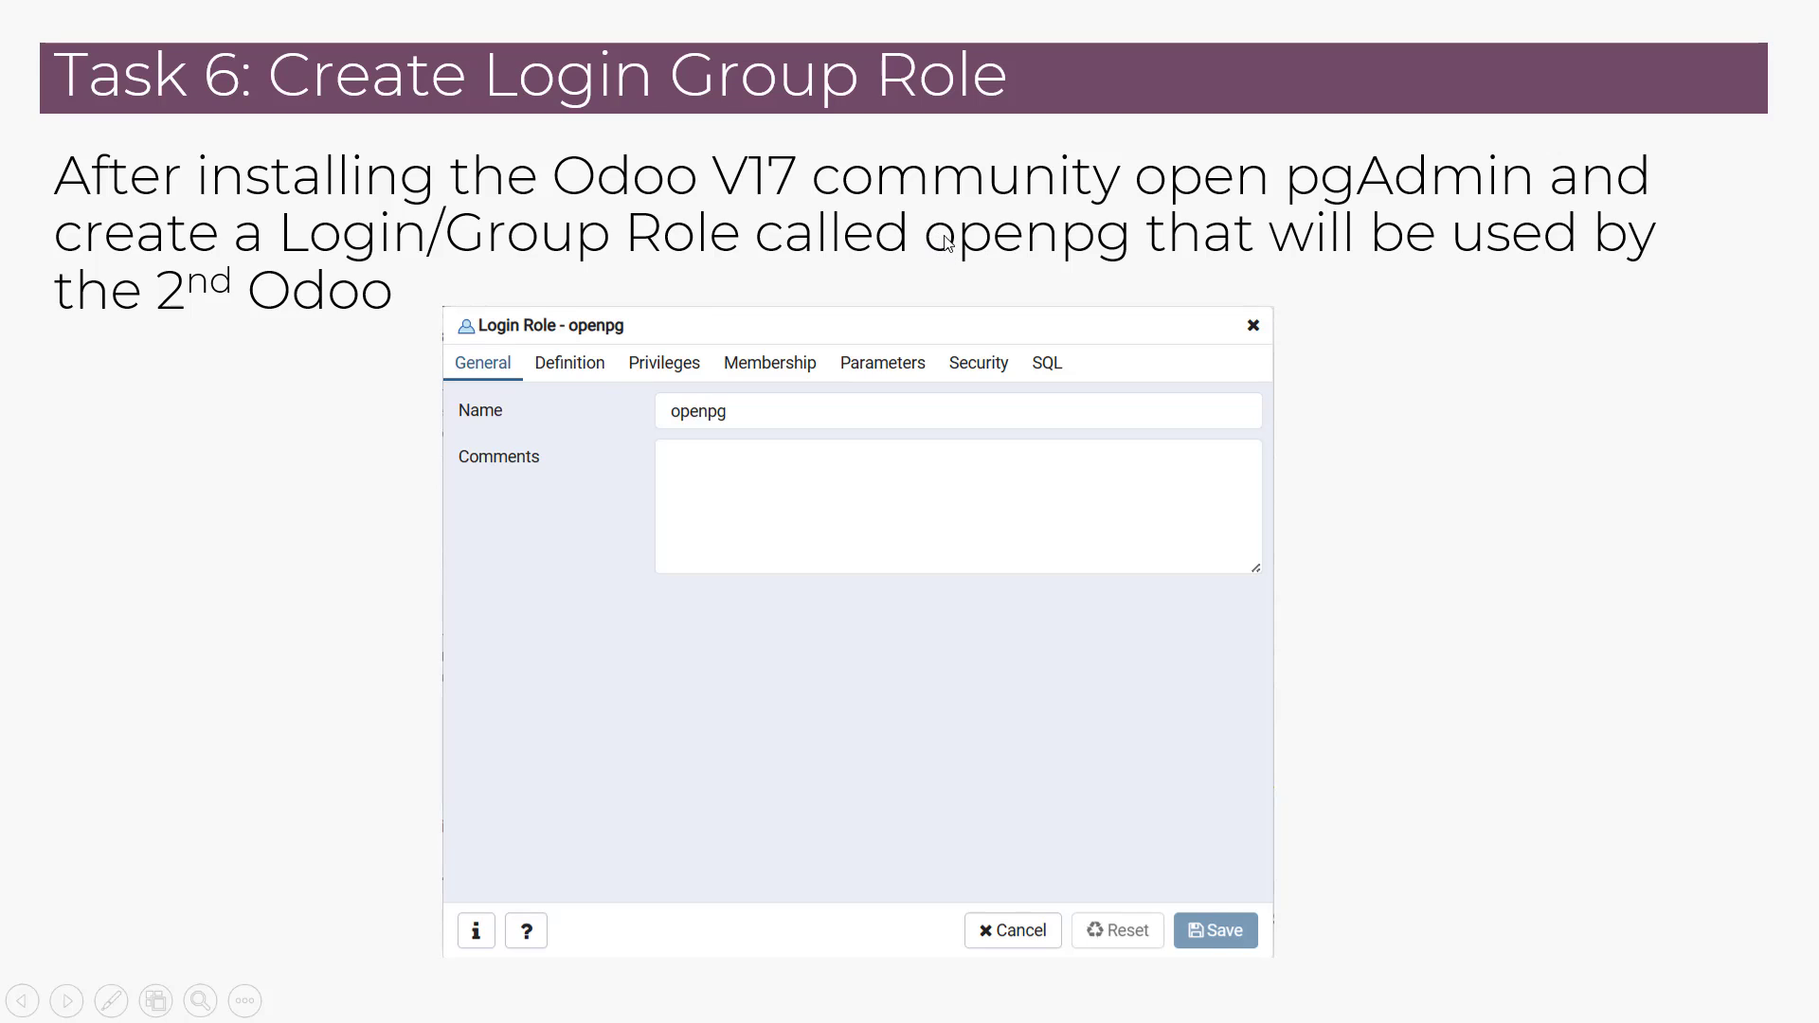
{"action": "key", "text": "alt+Tab"}
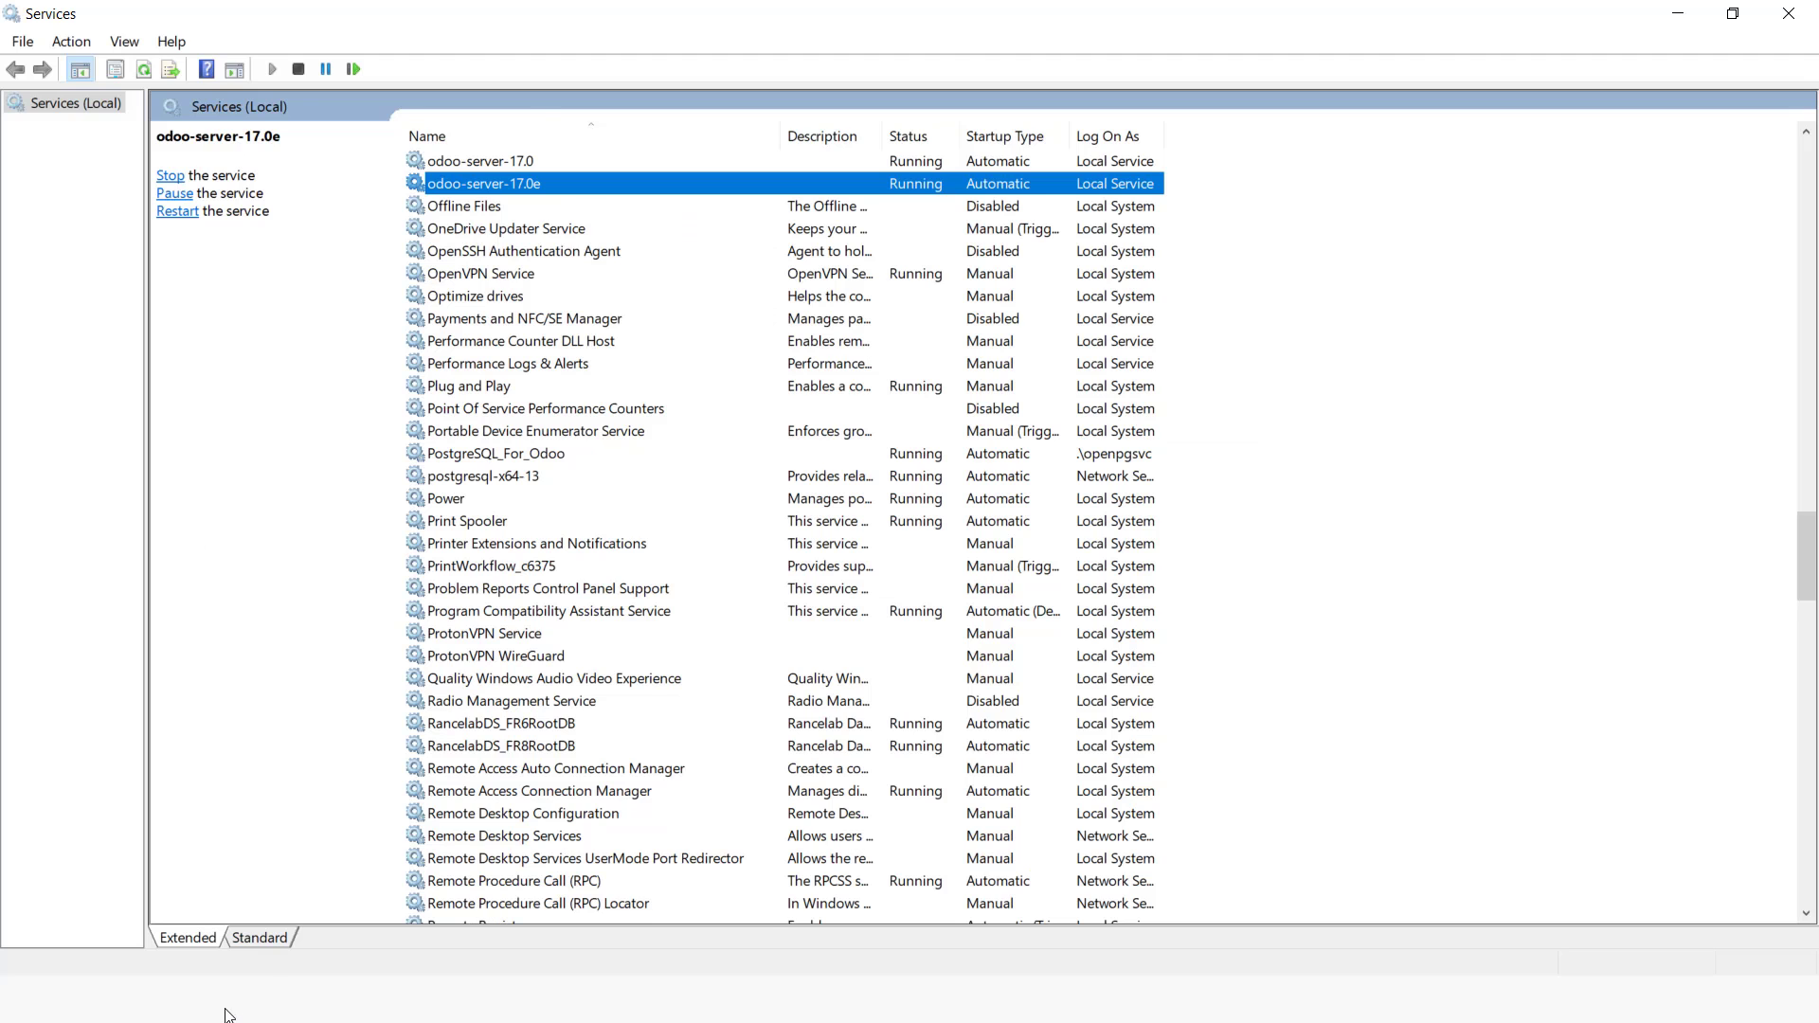
Step: Launch pgAdmin 4 from the Start search
{"action": "key", "text": "super"}
{"action": "type", "text": "p"}
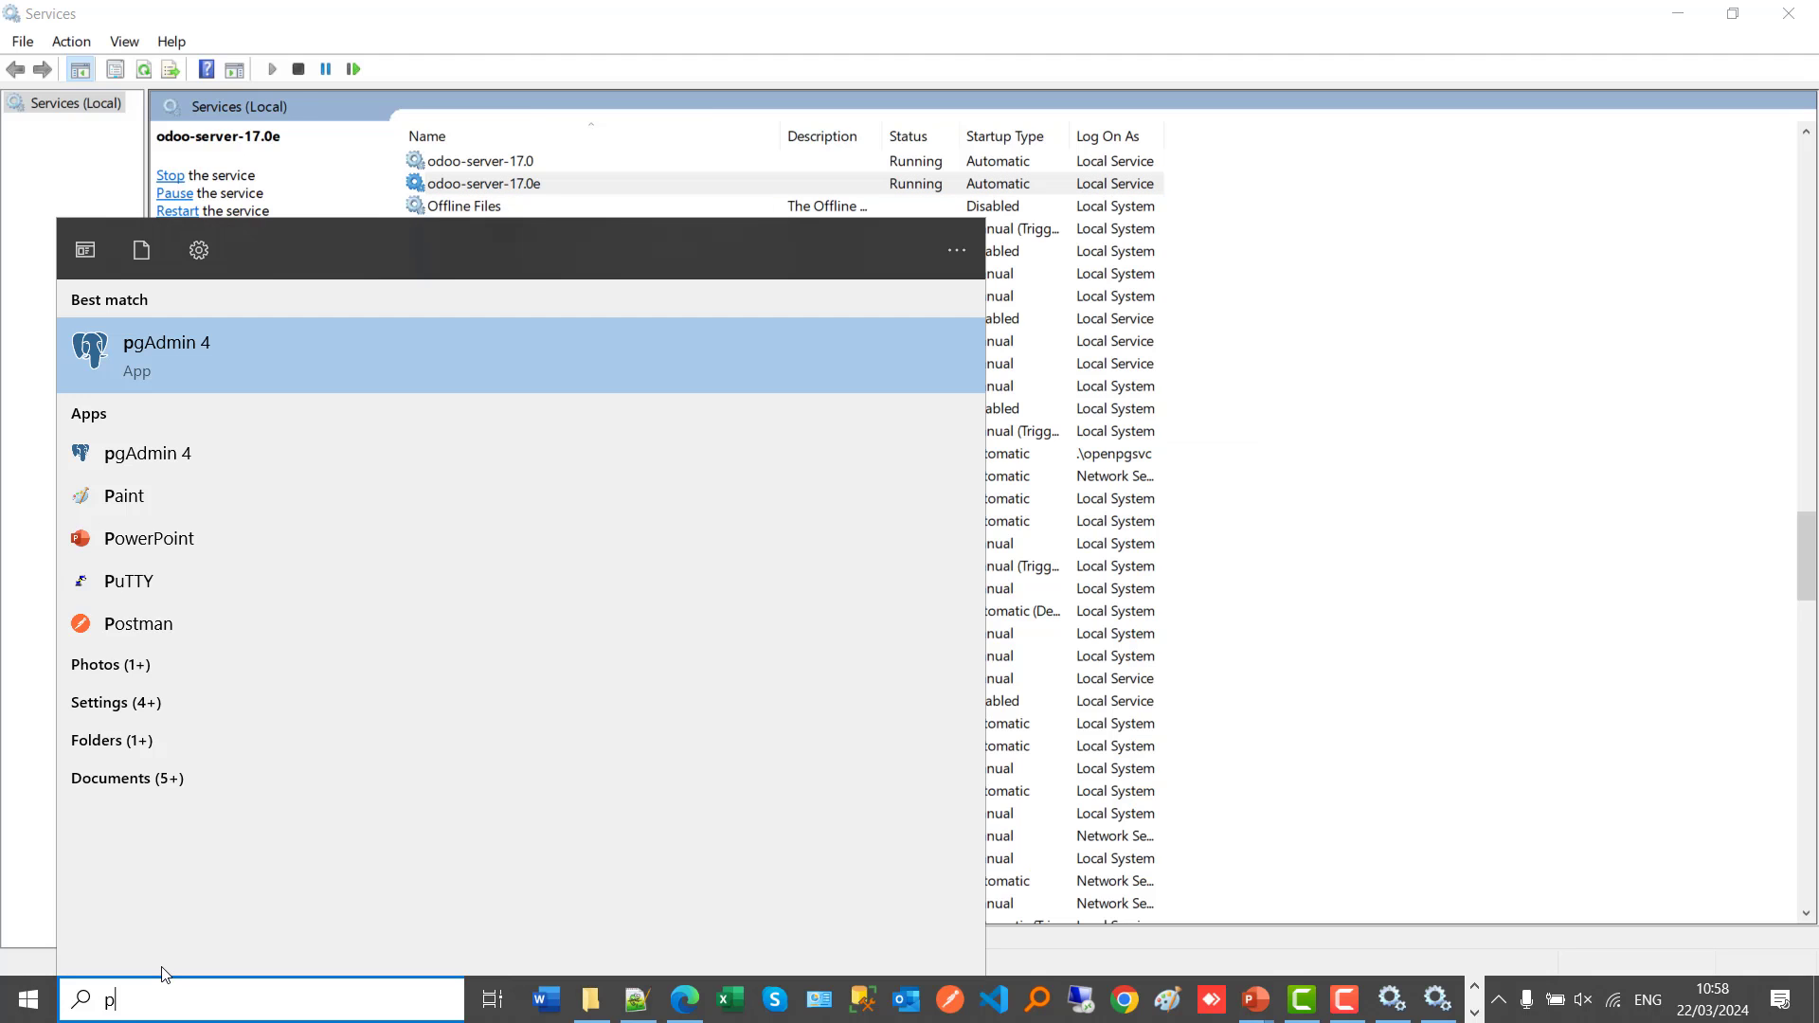
{"action": "type", "text": "gad"}
{"action": "left_click", "coordinate": [191, 383]}
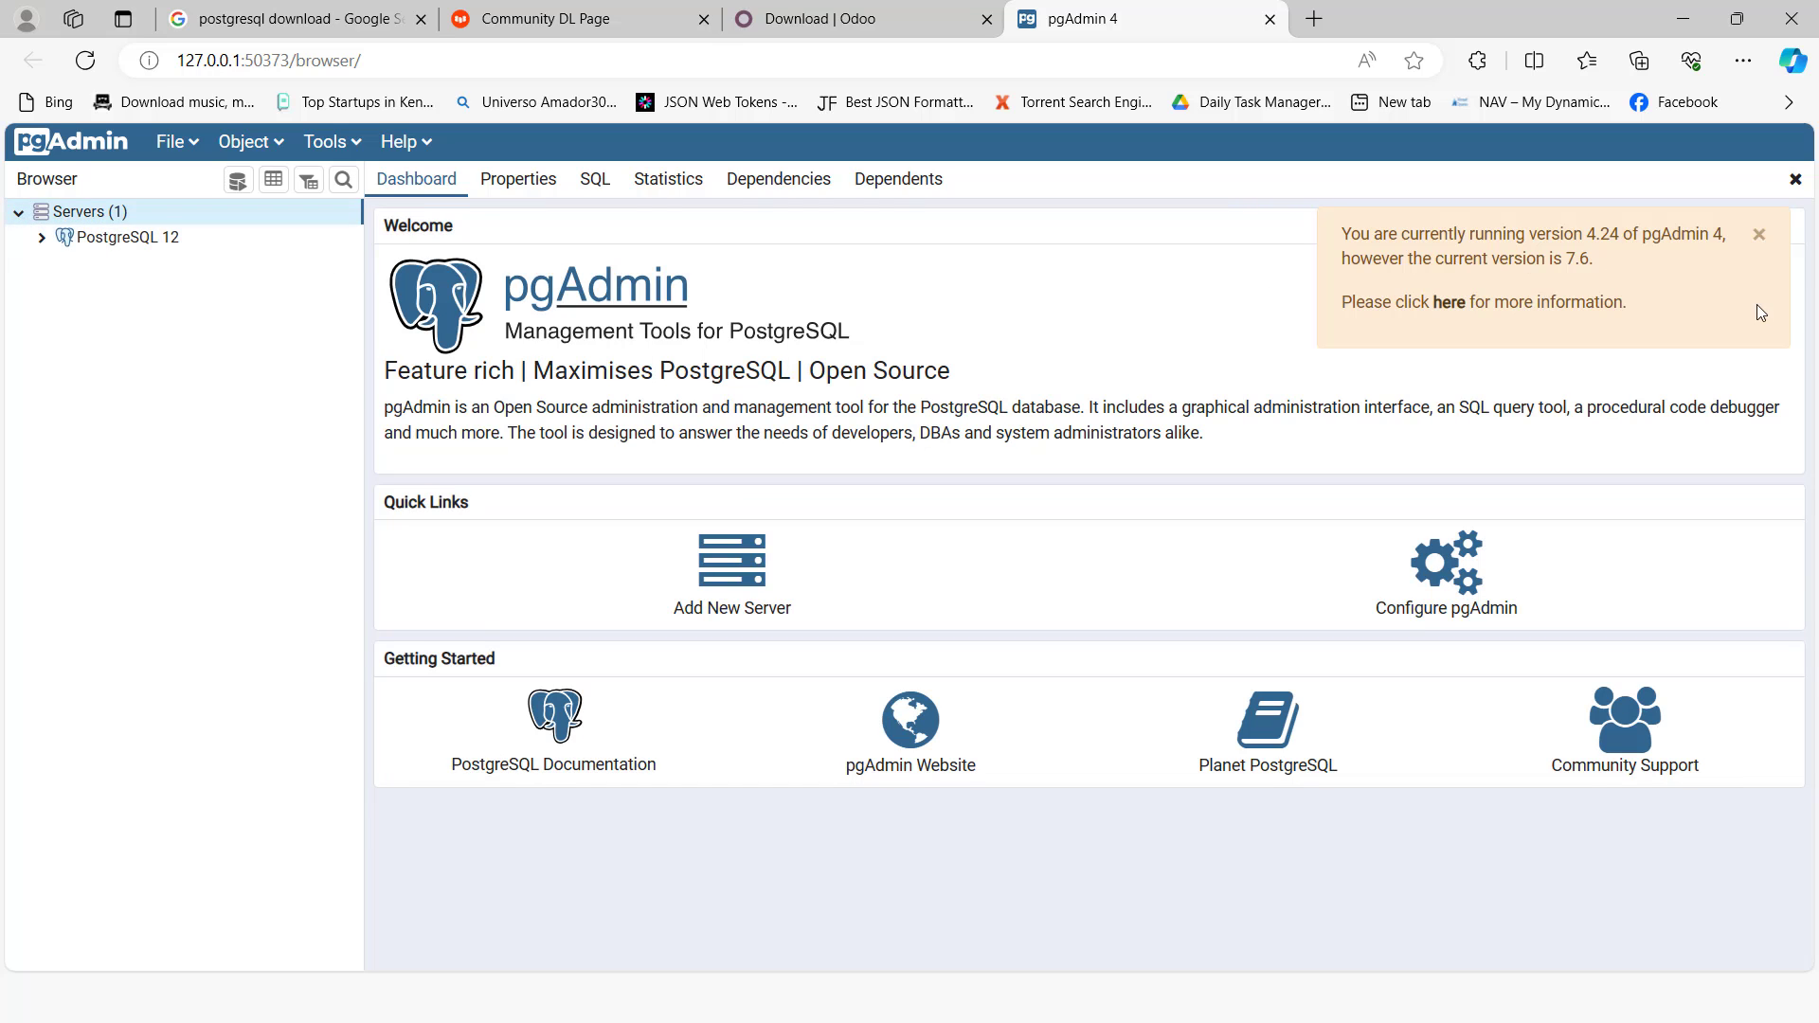
Step: Dismiss the version notice and expand the PostgreSQL 12 server in the browser tree
{"action": "left_click", "coordinate": [1758, 234]}
{"action": "left_click", "coordinate": [40, 243]}
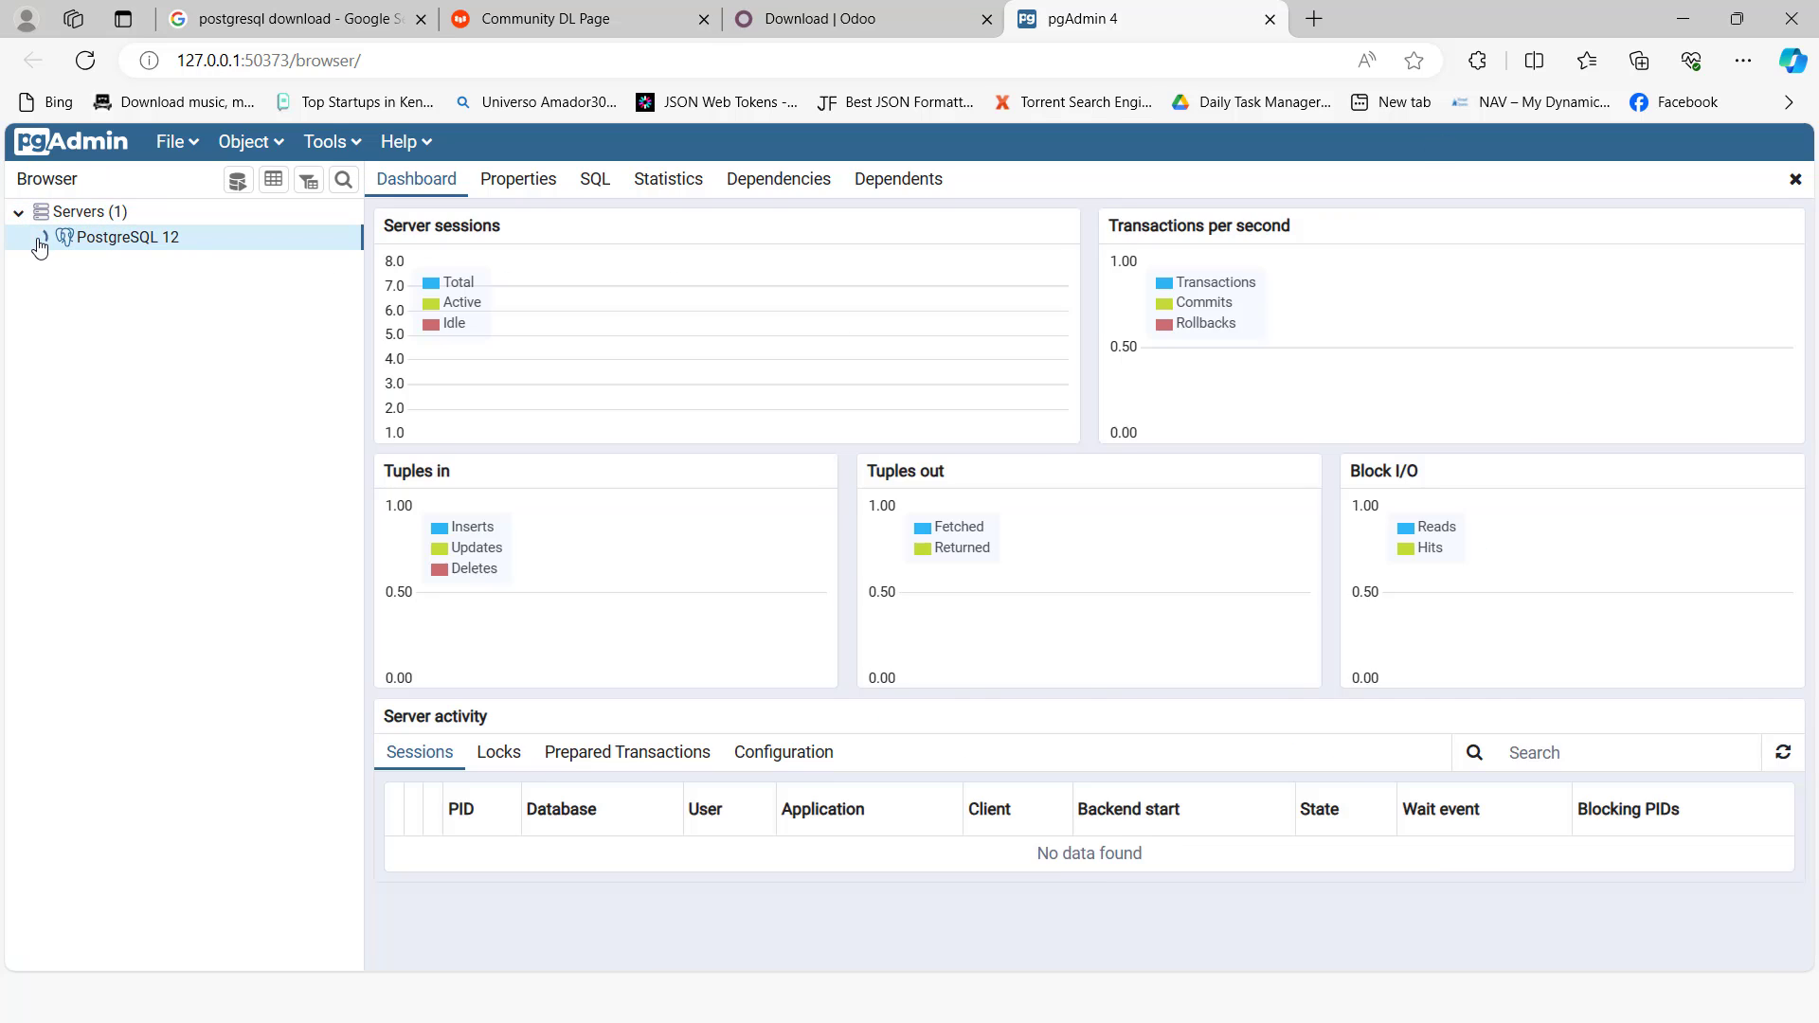
{"action": "left_click", "coordinate": [40, 237]}
{"action": "left_click", "coordinate": [36, 224]}
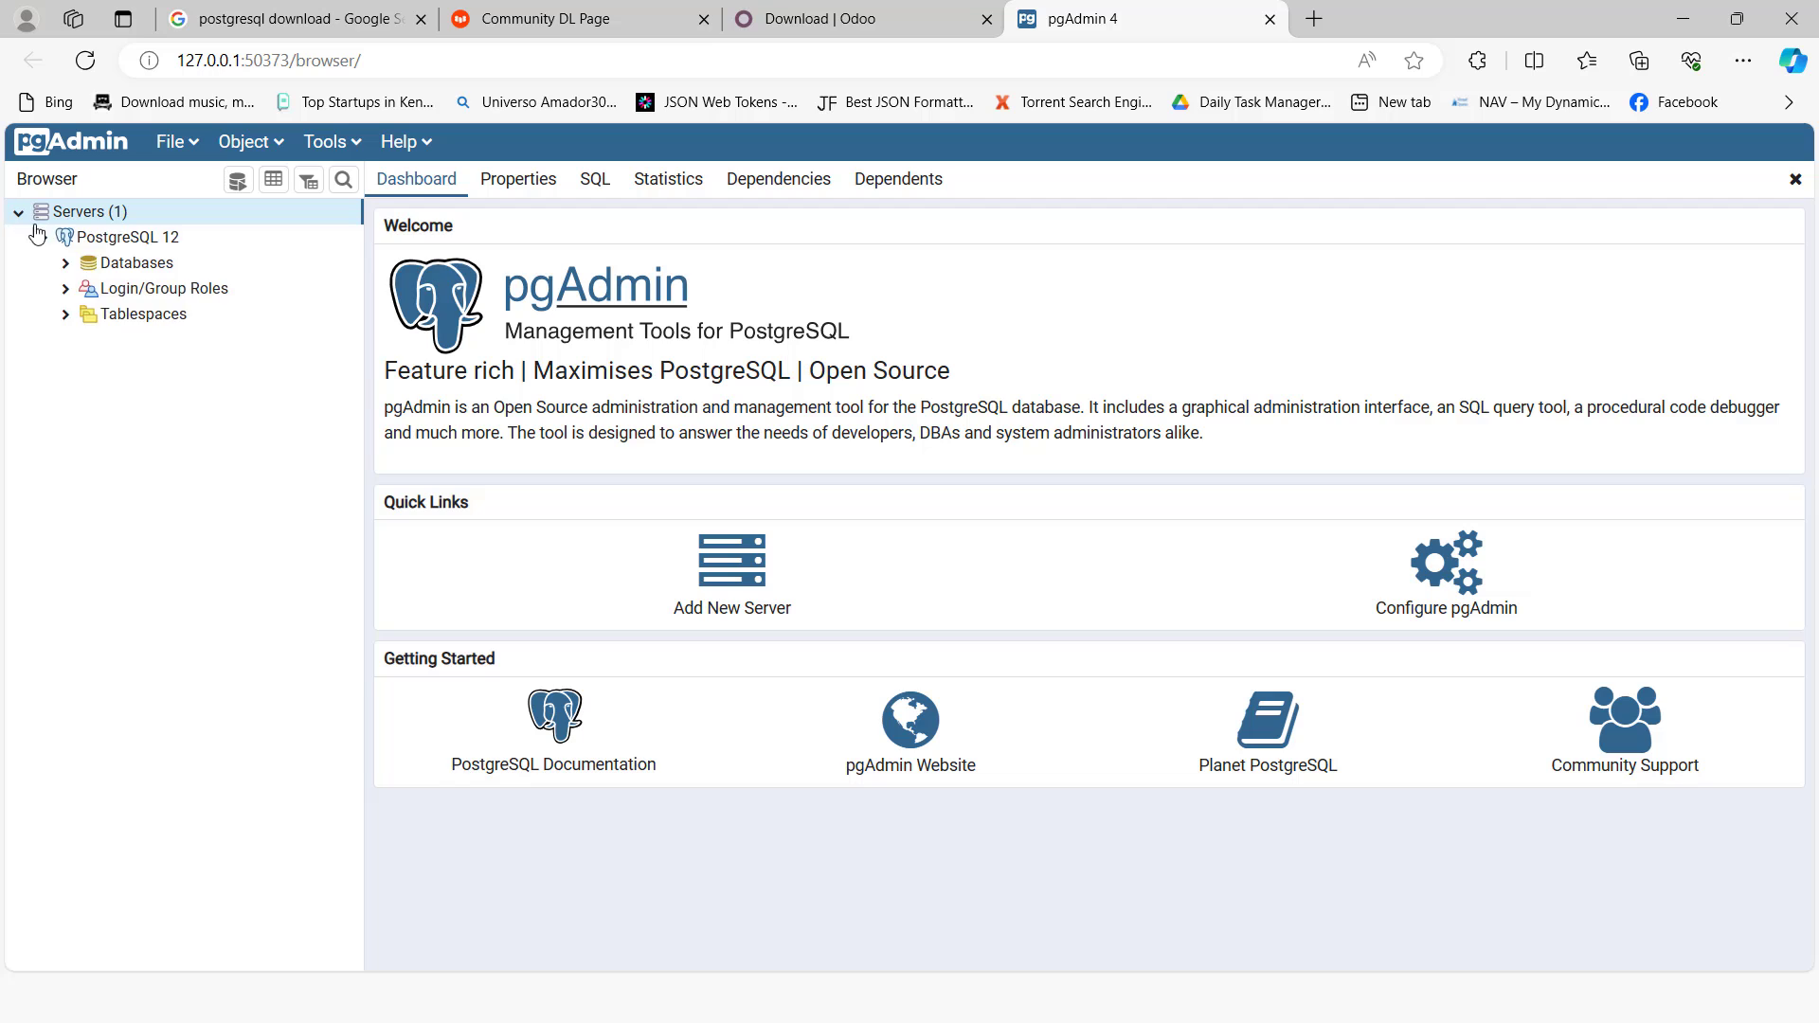
{"action": "left_click", "coordinate": [40, 237]}
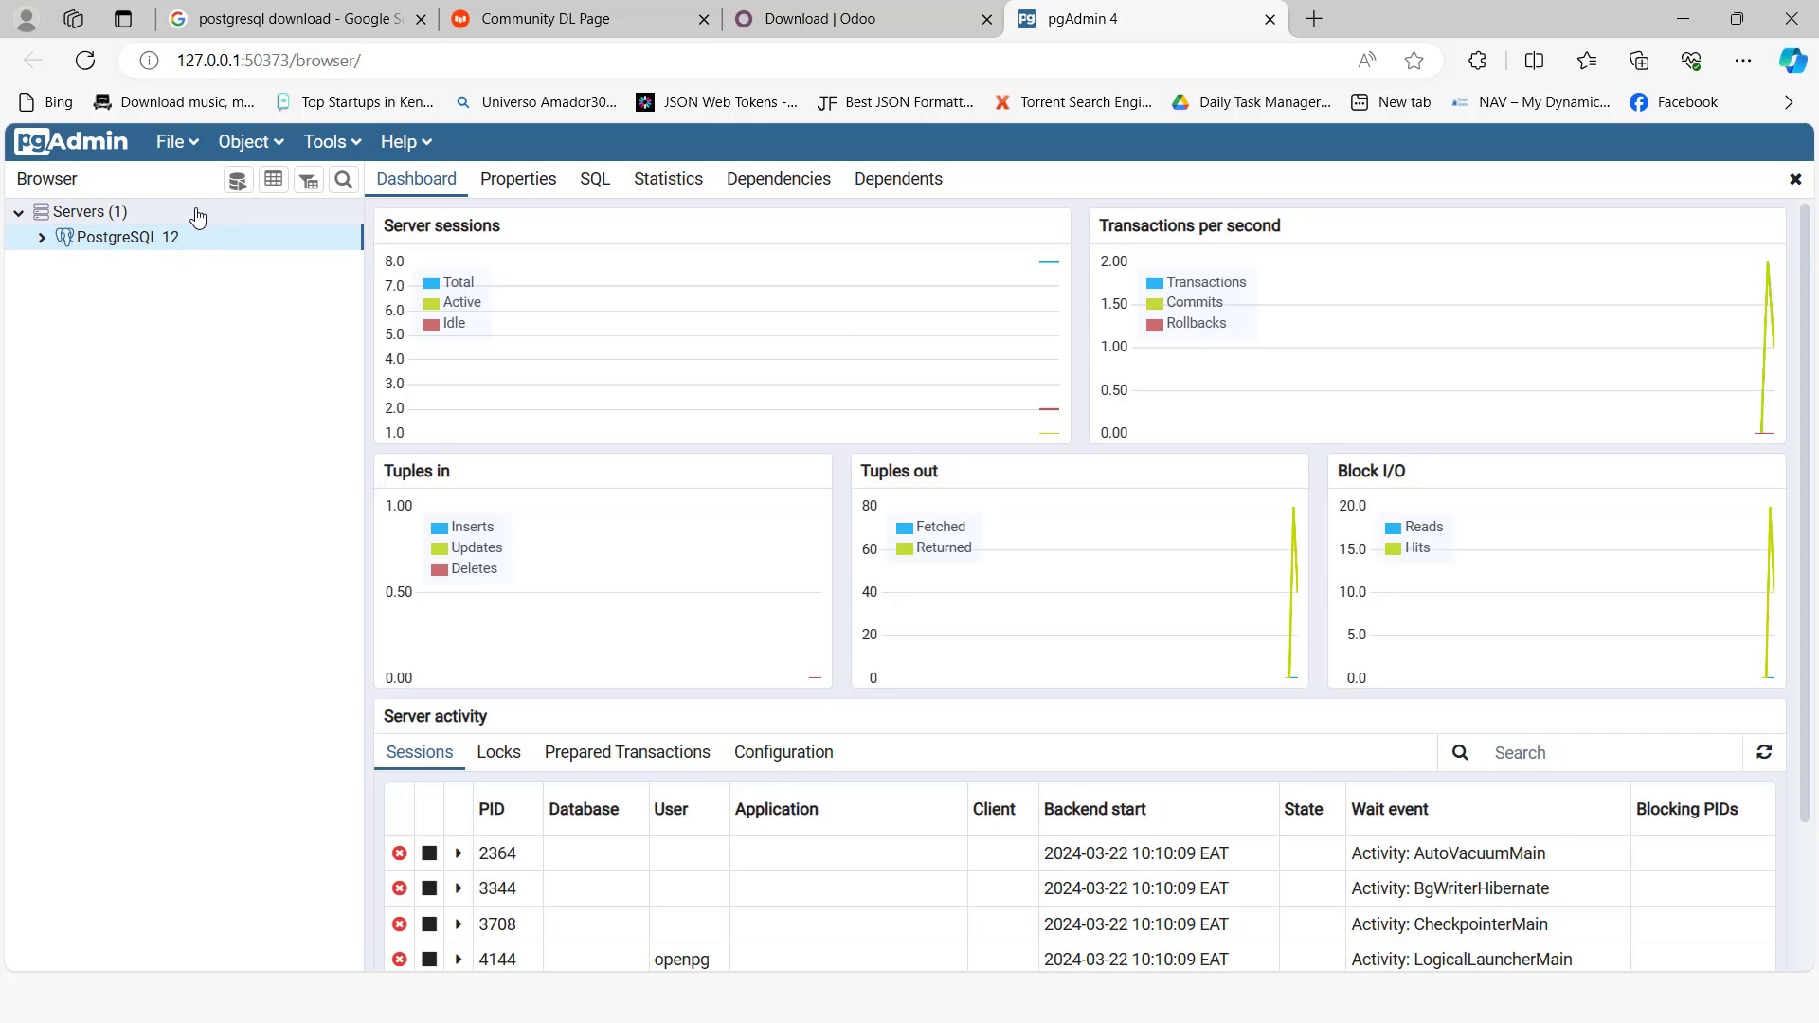
Step: Reload the pgAdmin page and re-expand the Servers tree down to the PostgreSQL 12 server
{"action": "left_click", "coordinate": [85, 60]}
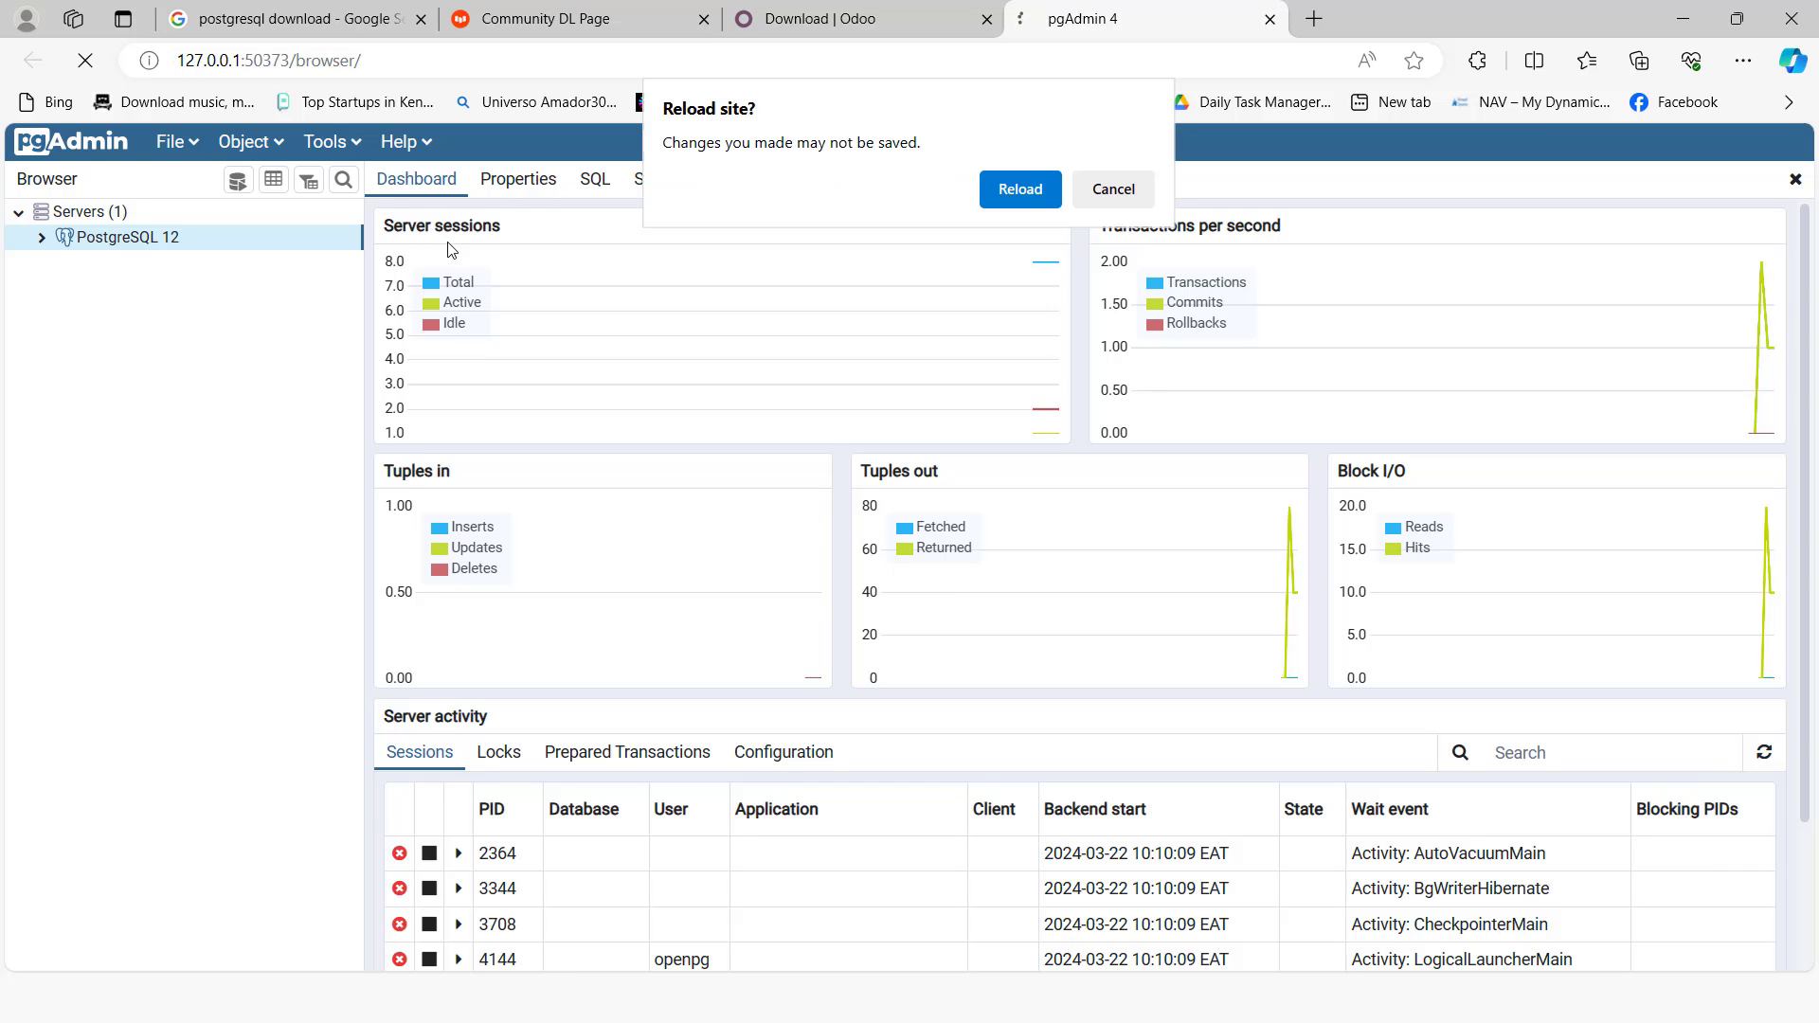
{"action": "left_click", "coordinate": [1016, 194]}
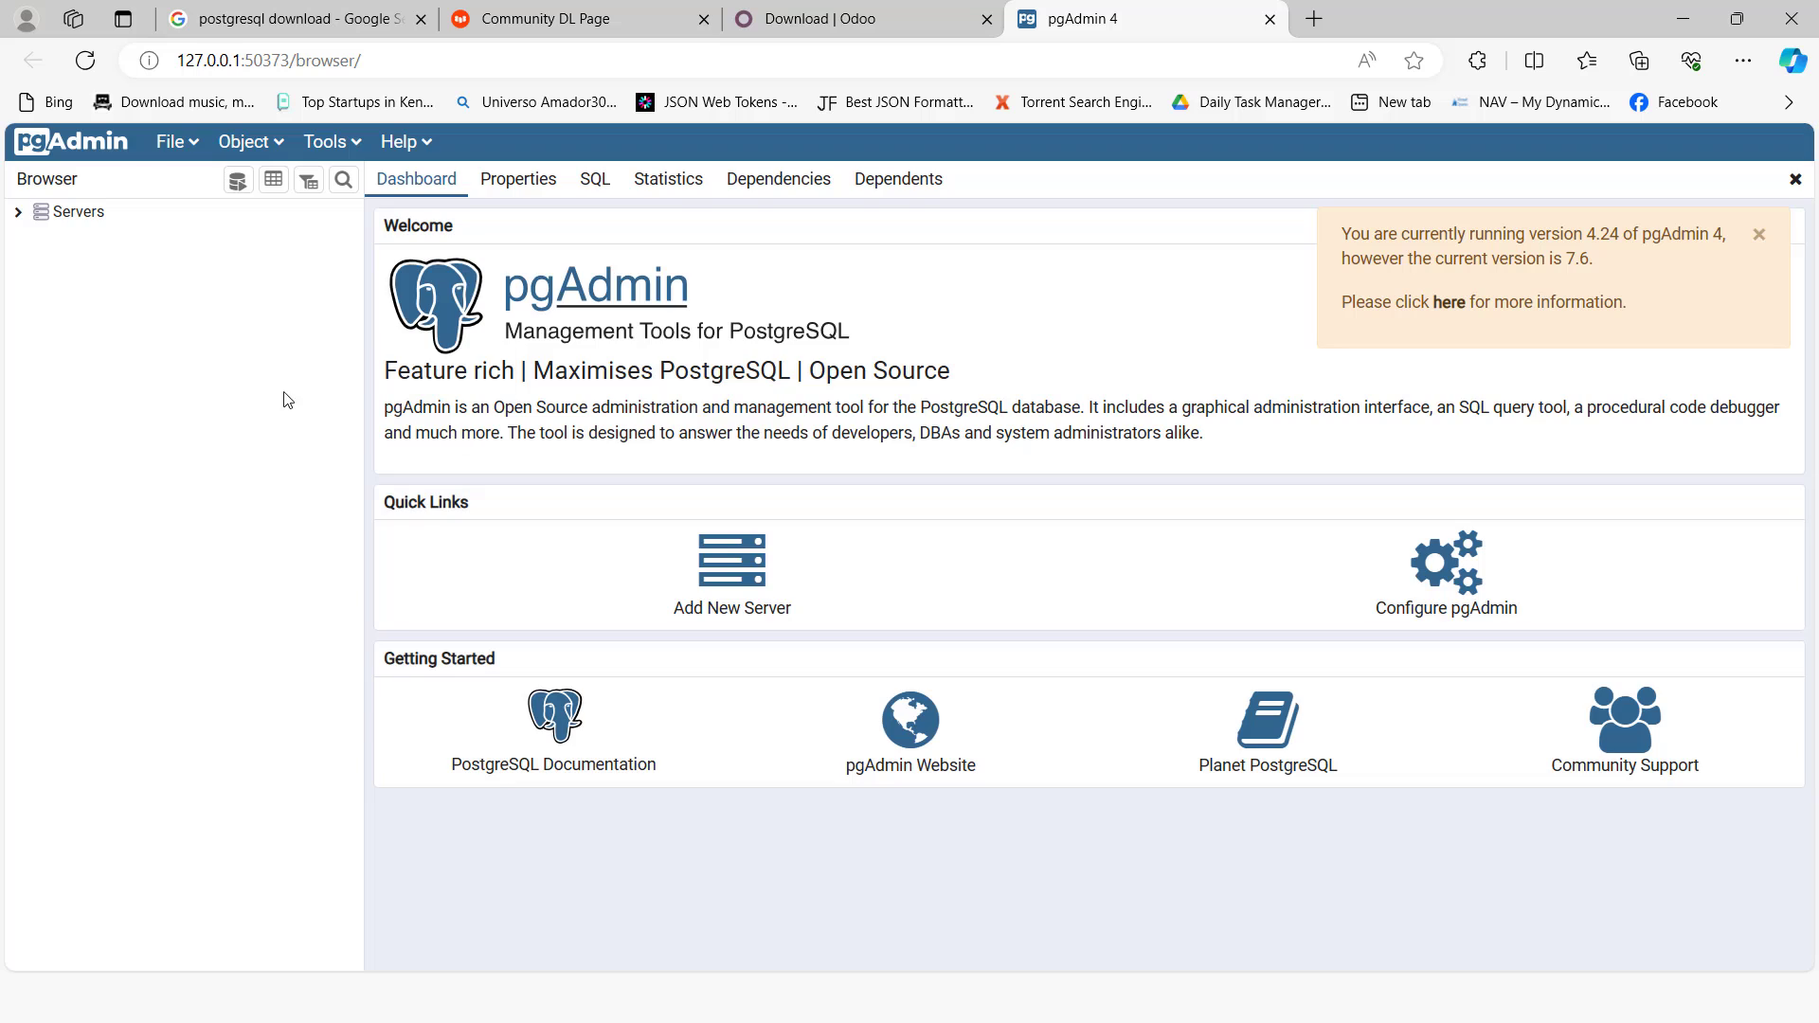
{"action": "left_click", "coordinate": [19, 212]}
{"action": "left_click", "coordinate": [43, 239]}
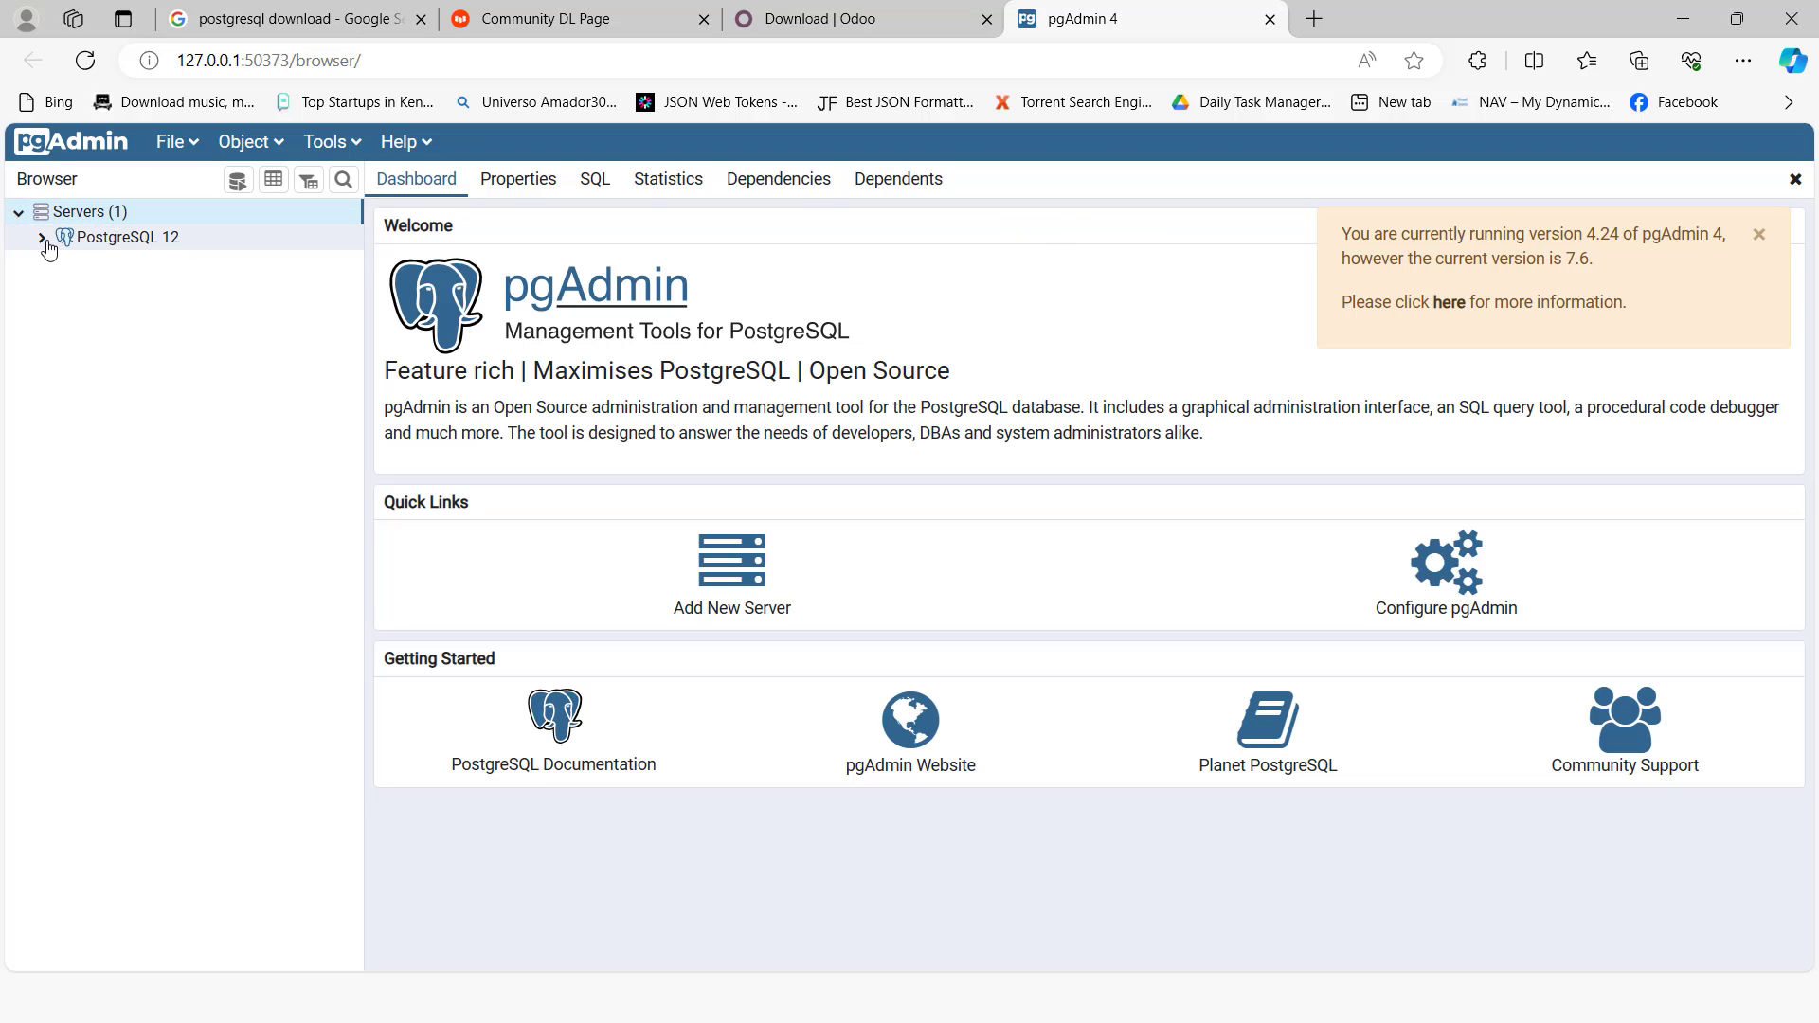
{"action": "left_click", "coordinate": [21, 216]}
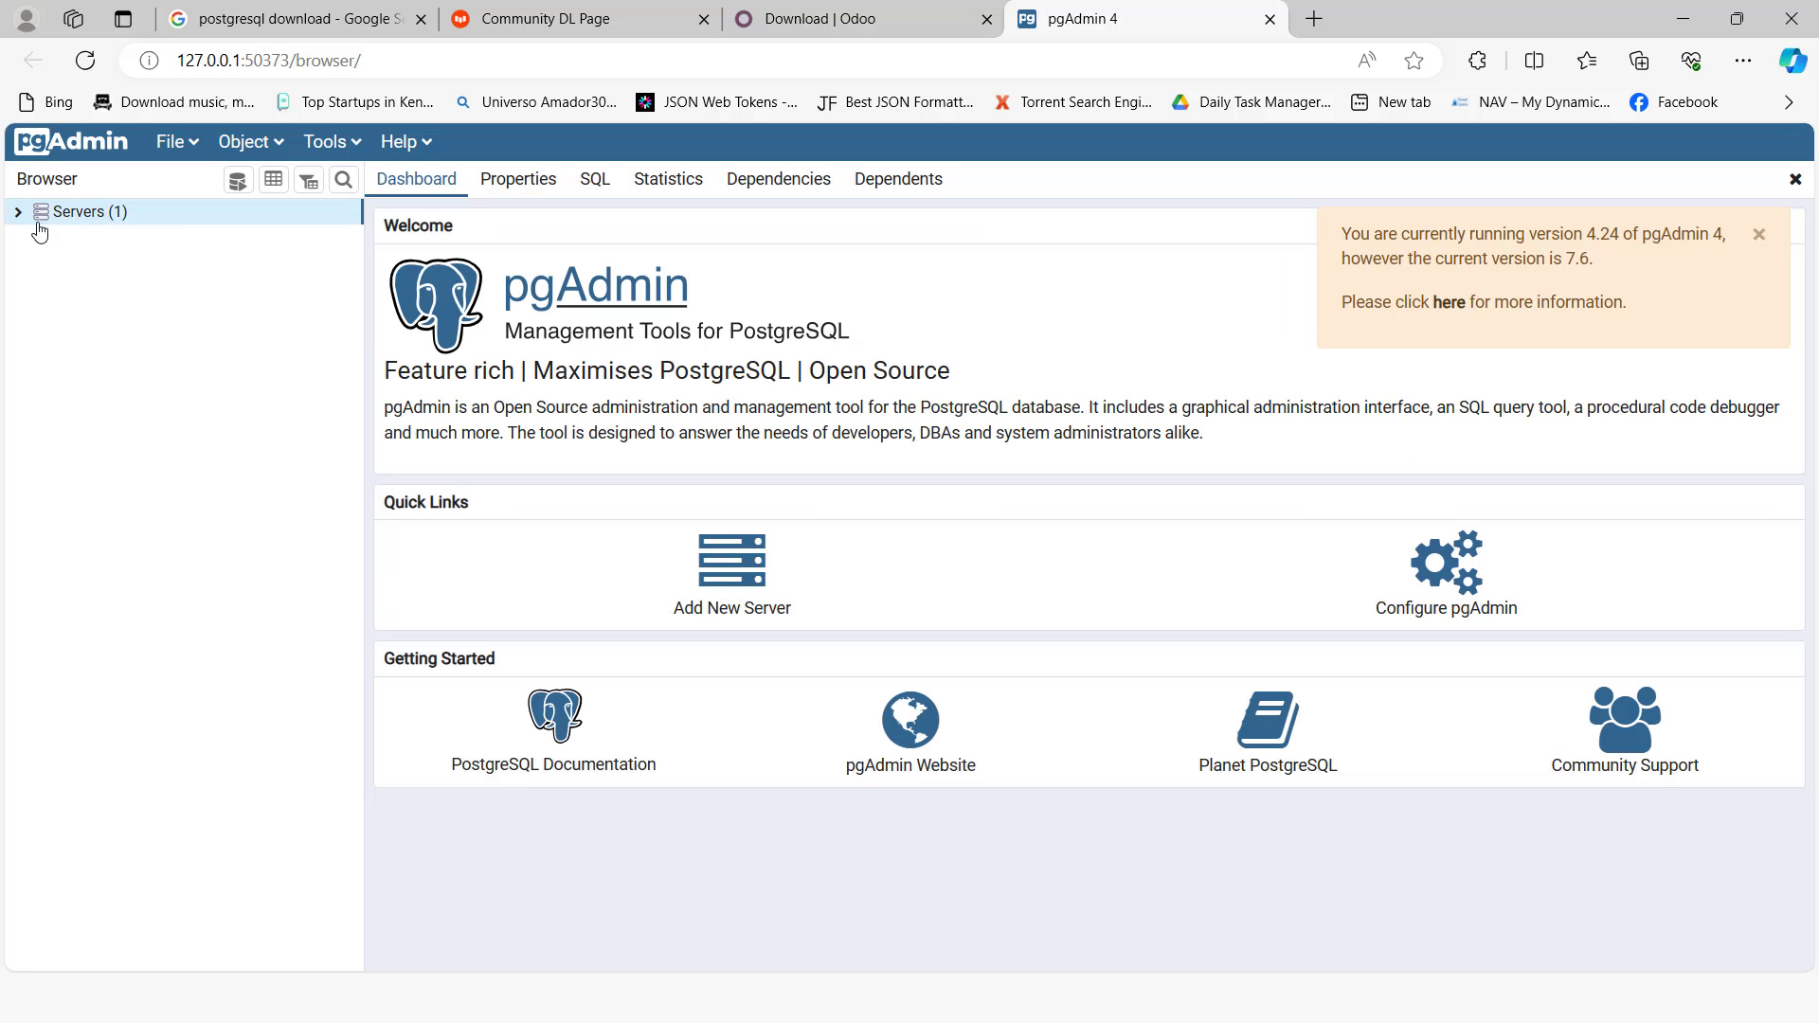
{"action": "left_click", "coordinate": [19, 212]}
{"action": "left_click", "coordinate": [42, 237]}
{"action": "left_click", "coordinate": [33, 236]}
{"action": "left_click", "coordinate": [19, 214]}
{"action": "left_click", "coordinate": [19, 212]}
{"action": "left_click", "coordinate": [43, 239]}
{"action": "left_click", "coordinate": [30, 238]}
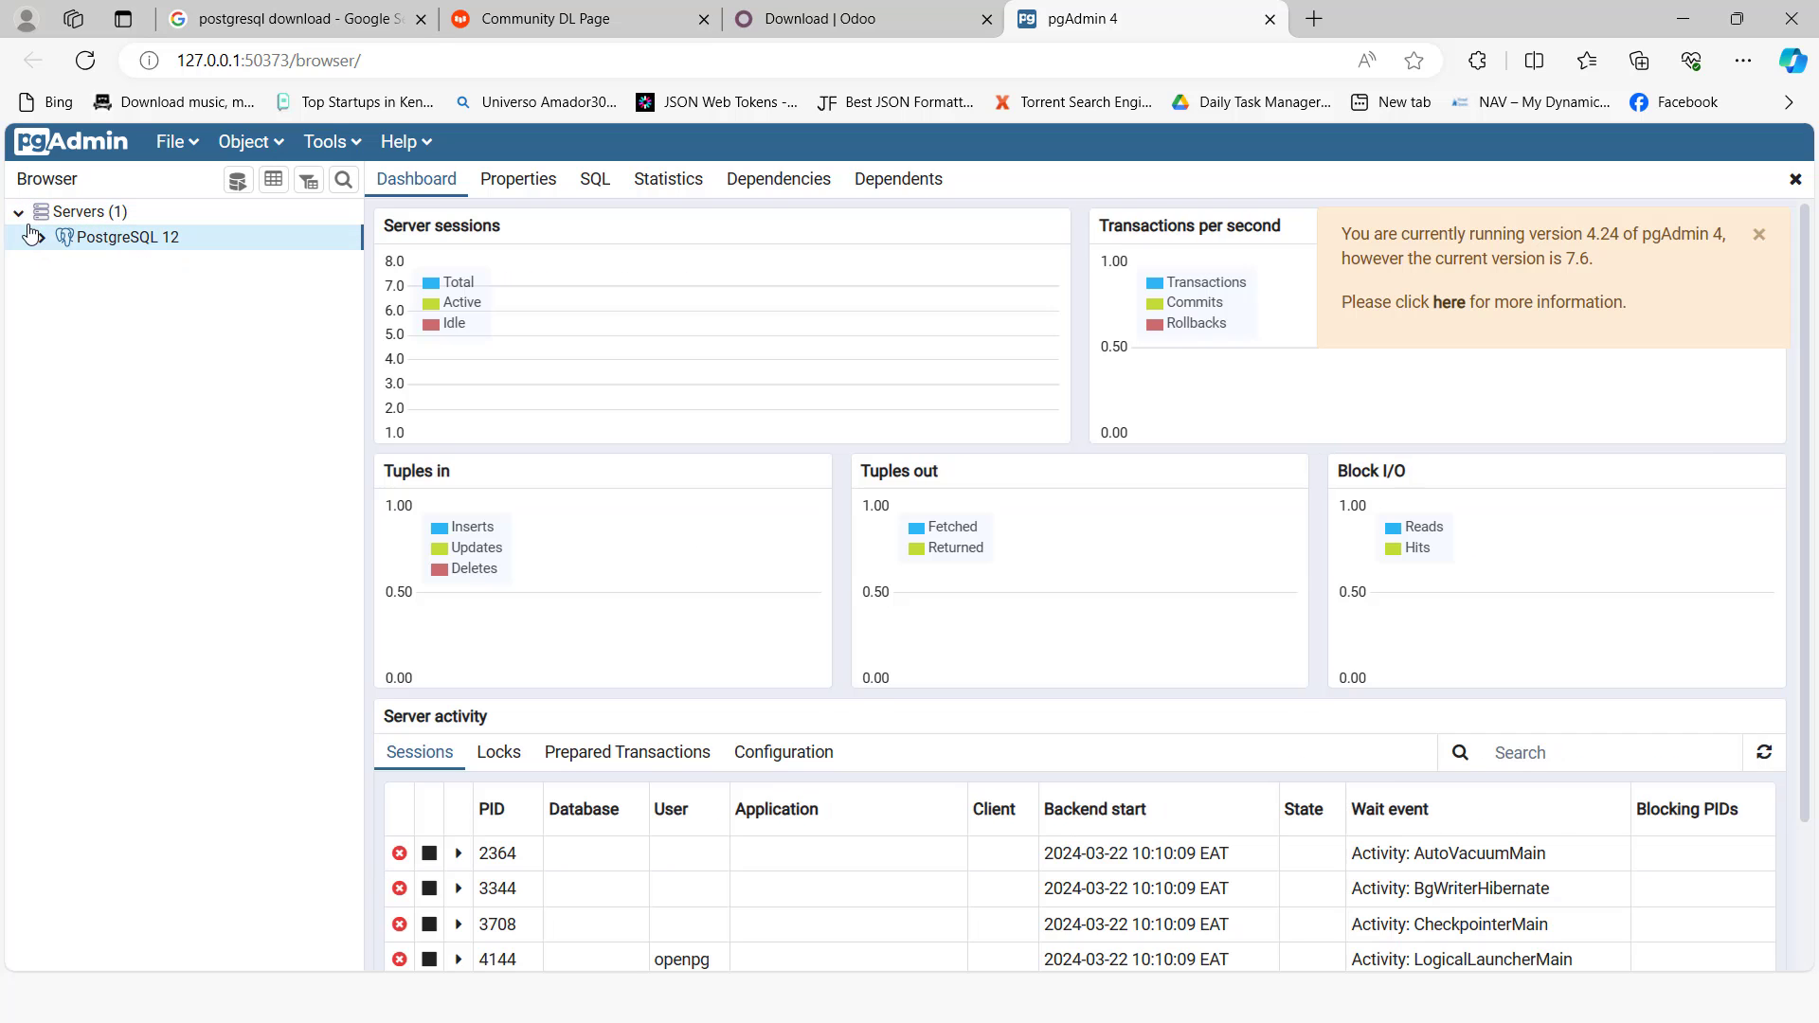
{"action": "left_click", "coordinate": [19, 214]}
{"action": "left_click", "coordinate": [19, 212]}
{"action": "left_click", "coordinate": [48, 236]}
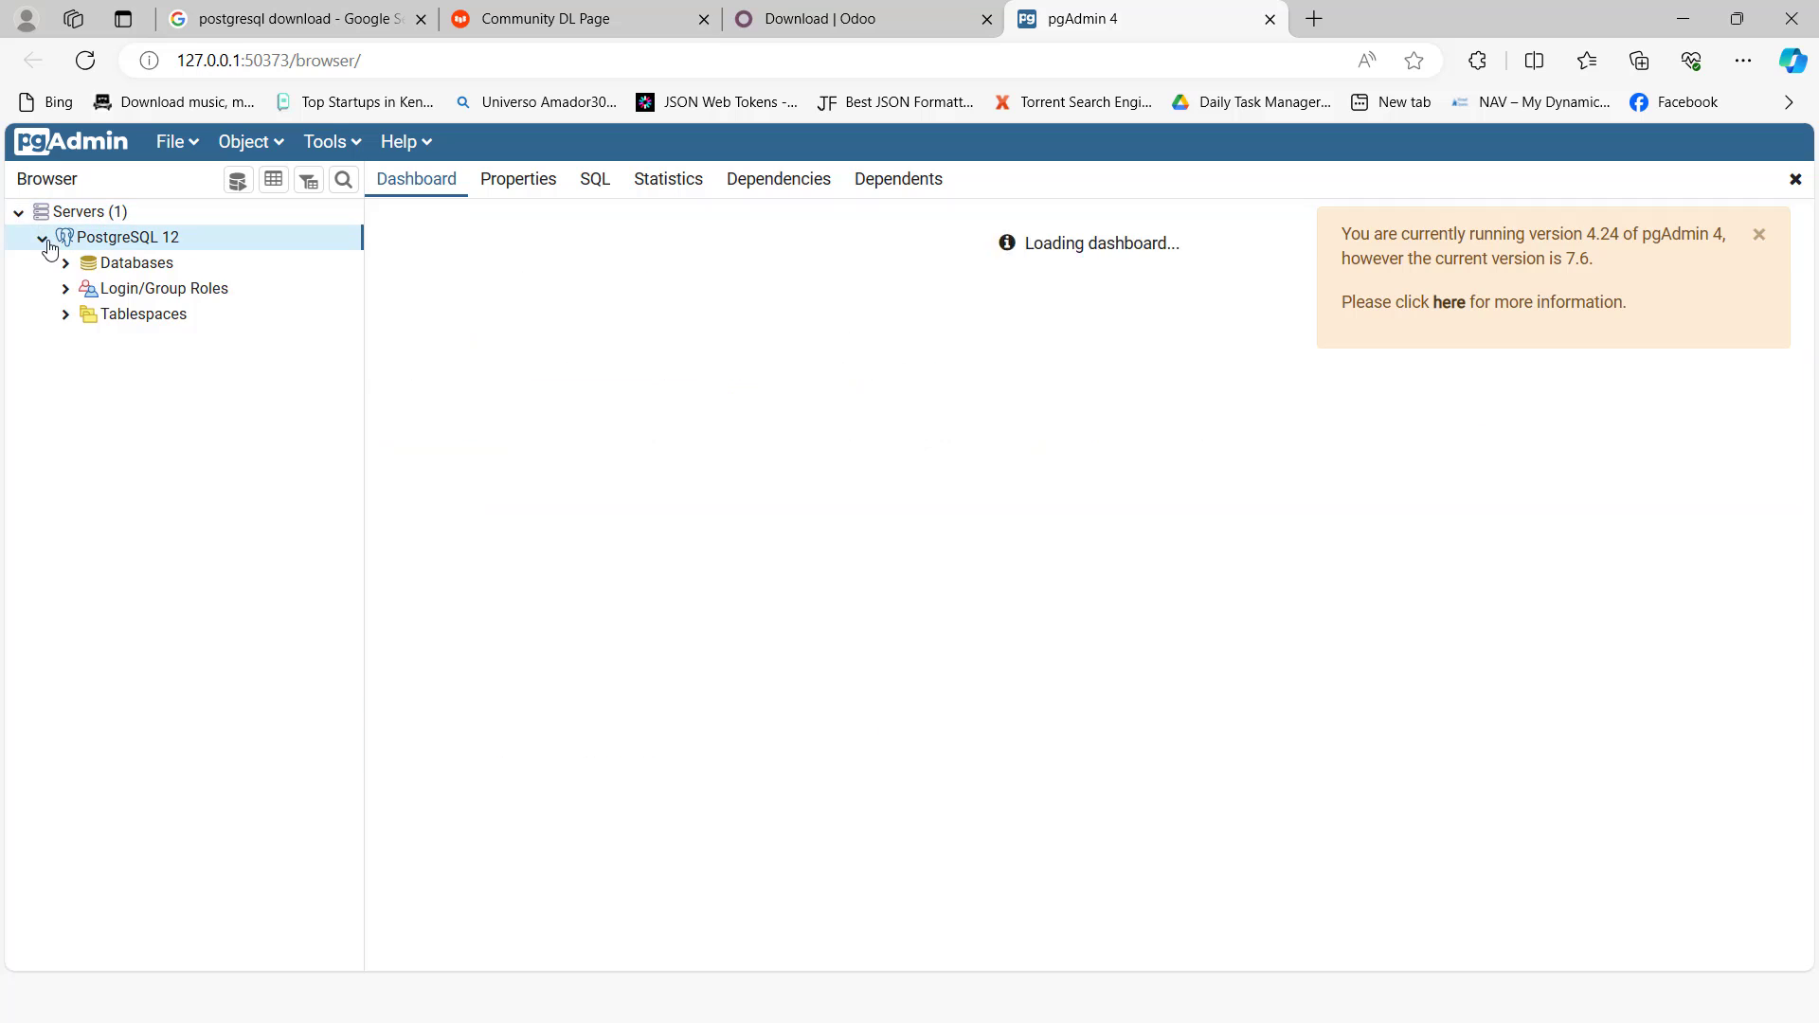
{"action": "left_click", "coordinate": [42, 237]}
{"action": "left_click", "coordinate": [42, 237]}
Step: Switch to Services and restart the PostgreSQL_For_Odoo service
{"action": "key", "text": "alt+Tab"}
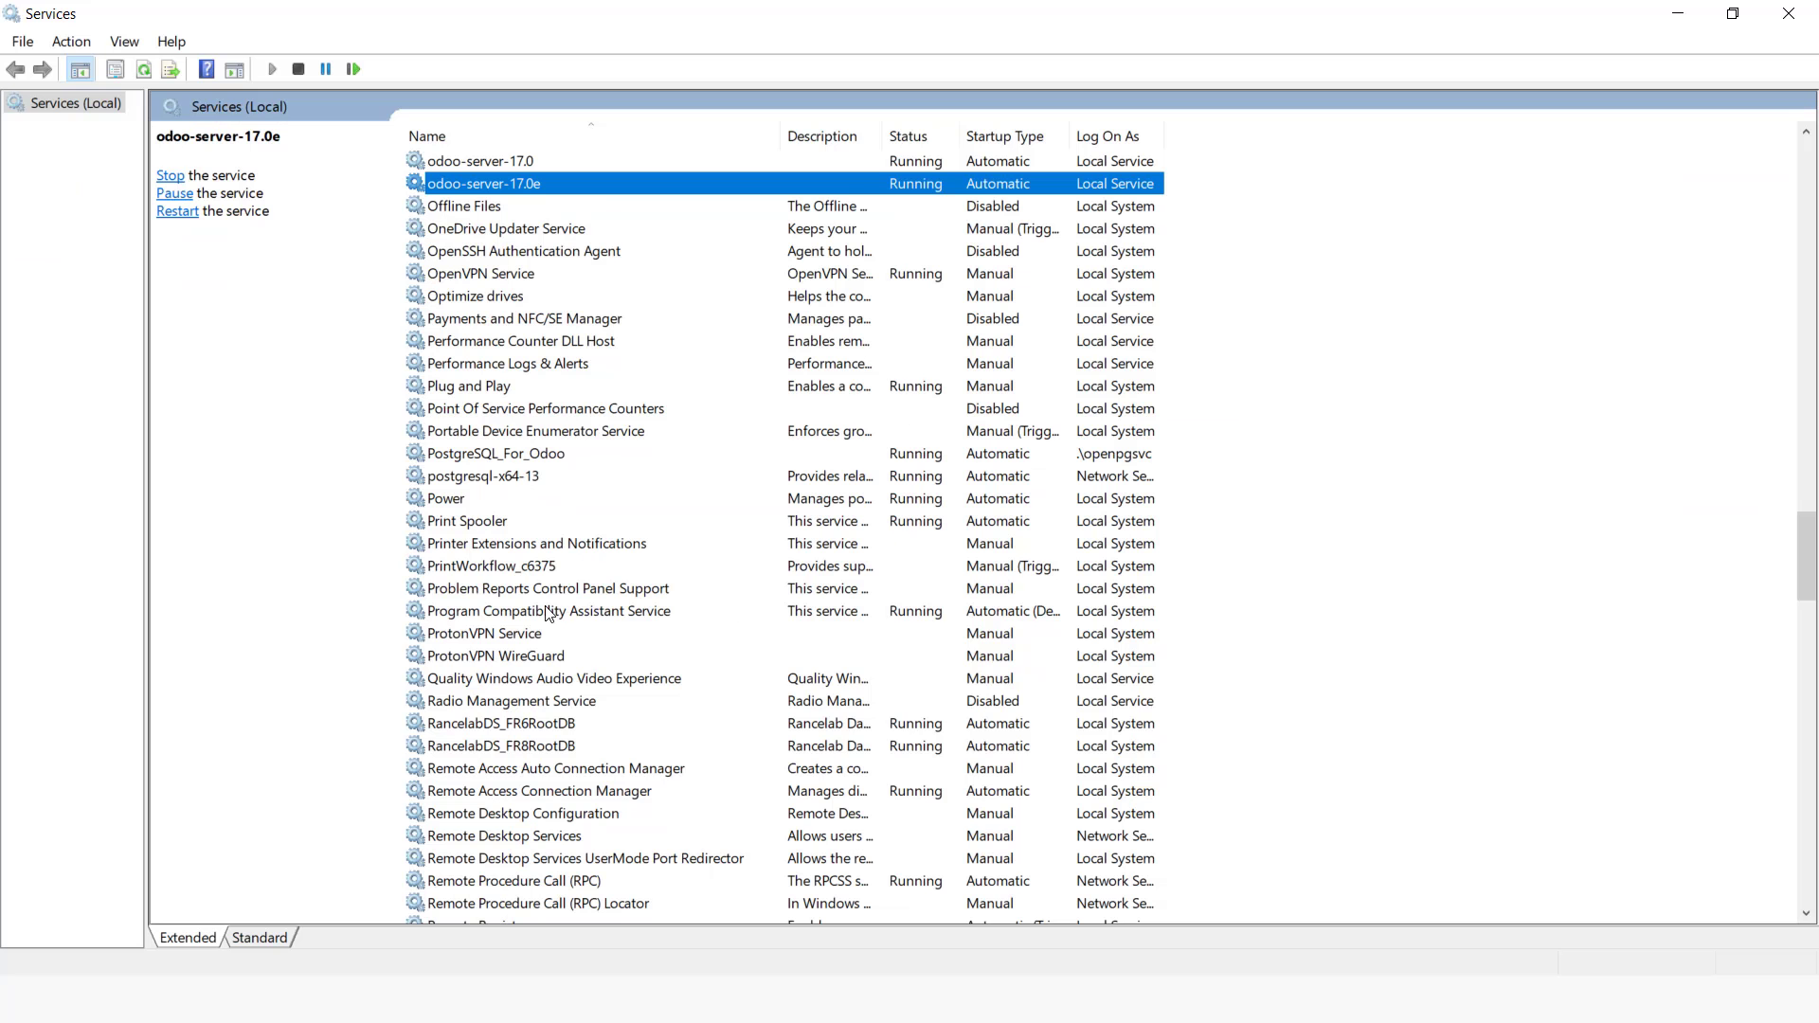
{"action": "left_click", "coordinate": [547, 612]}
{"action": "type", "text": "pos"}
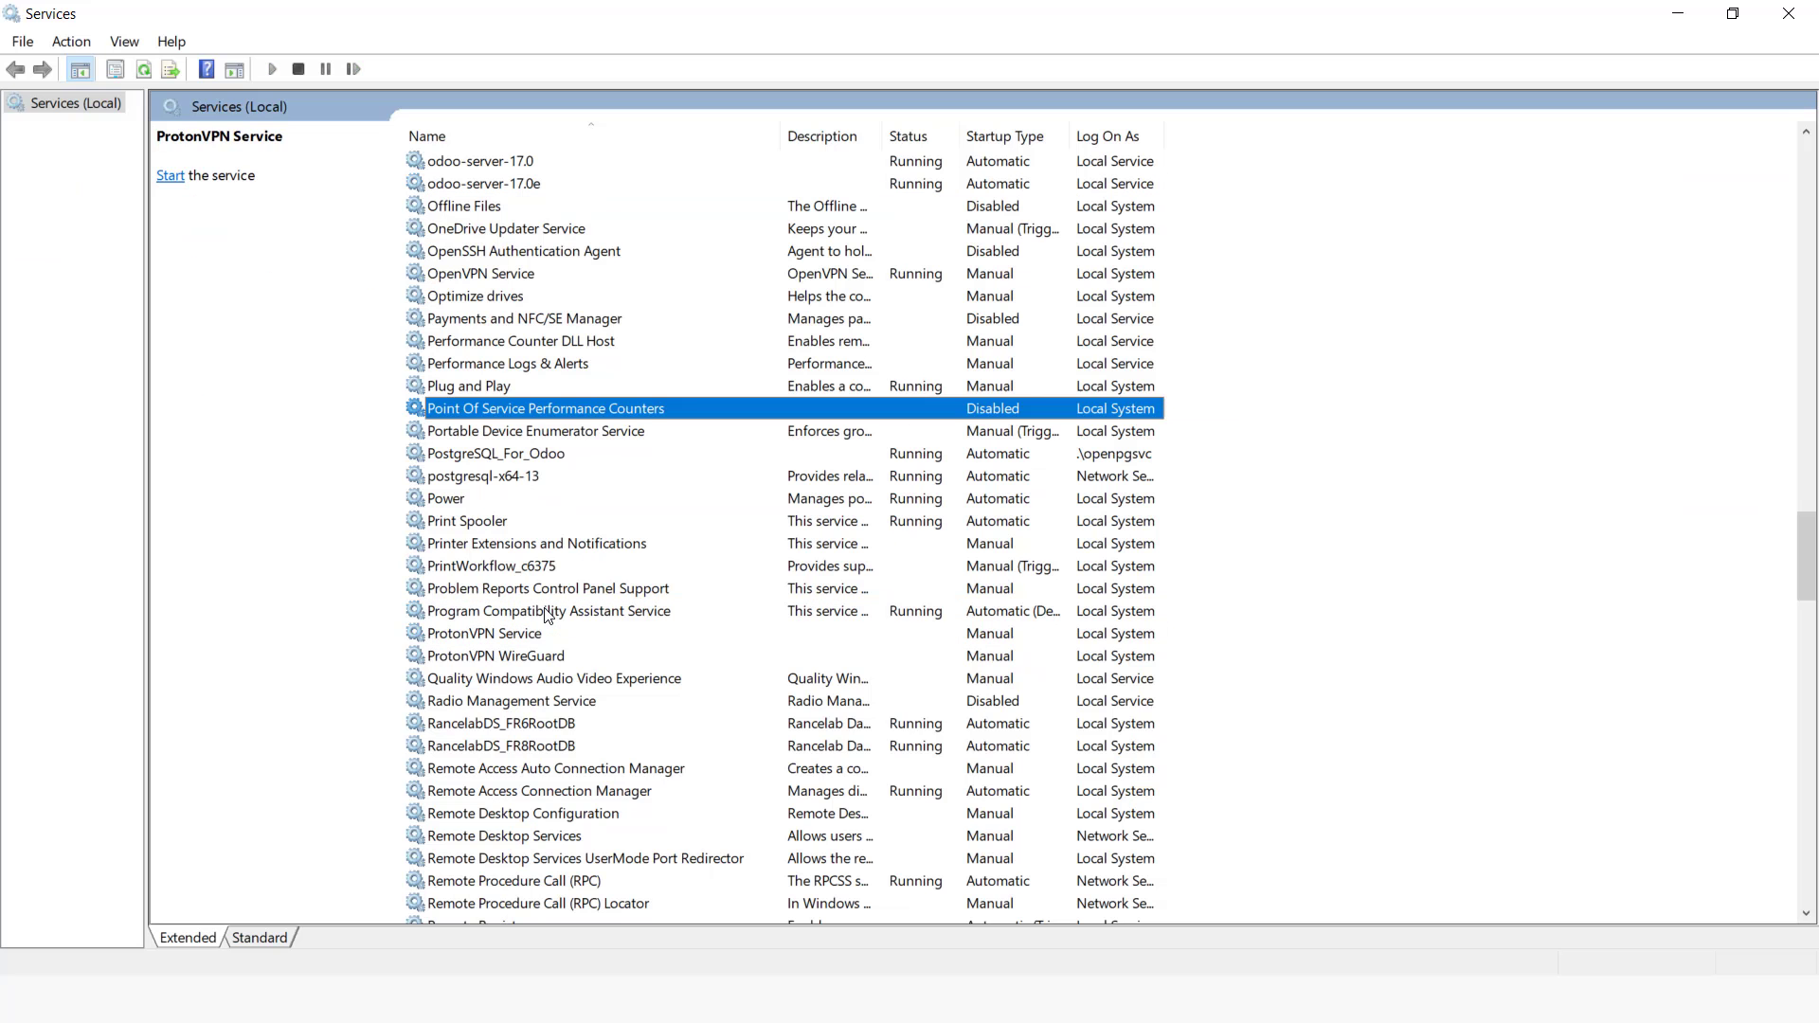
{"action": "right_click", "coordinate": [488, 468]}
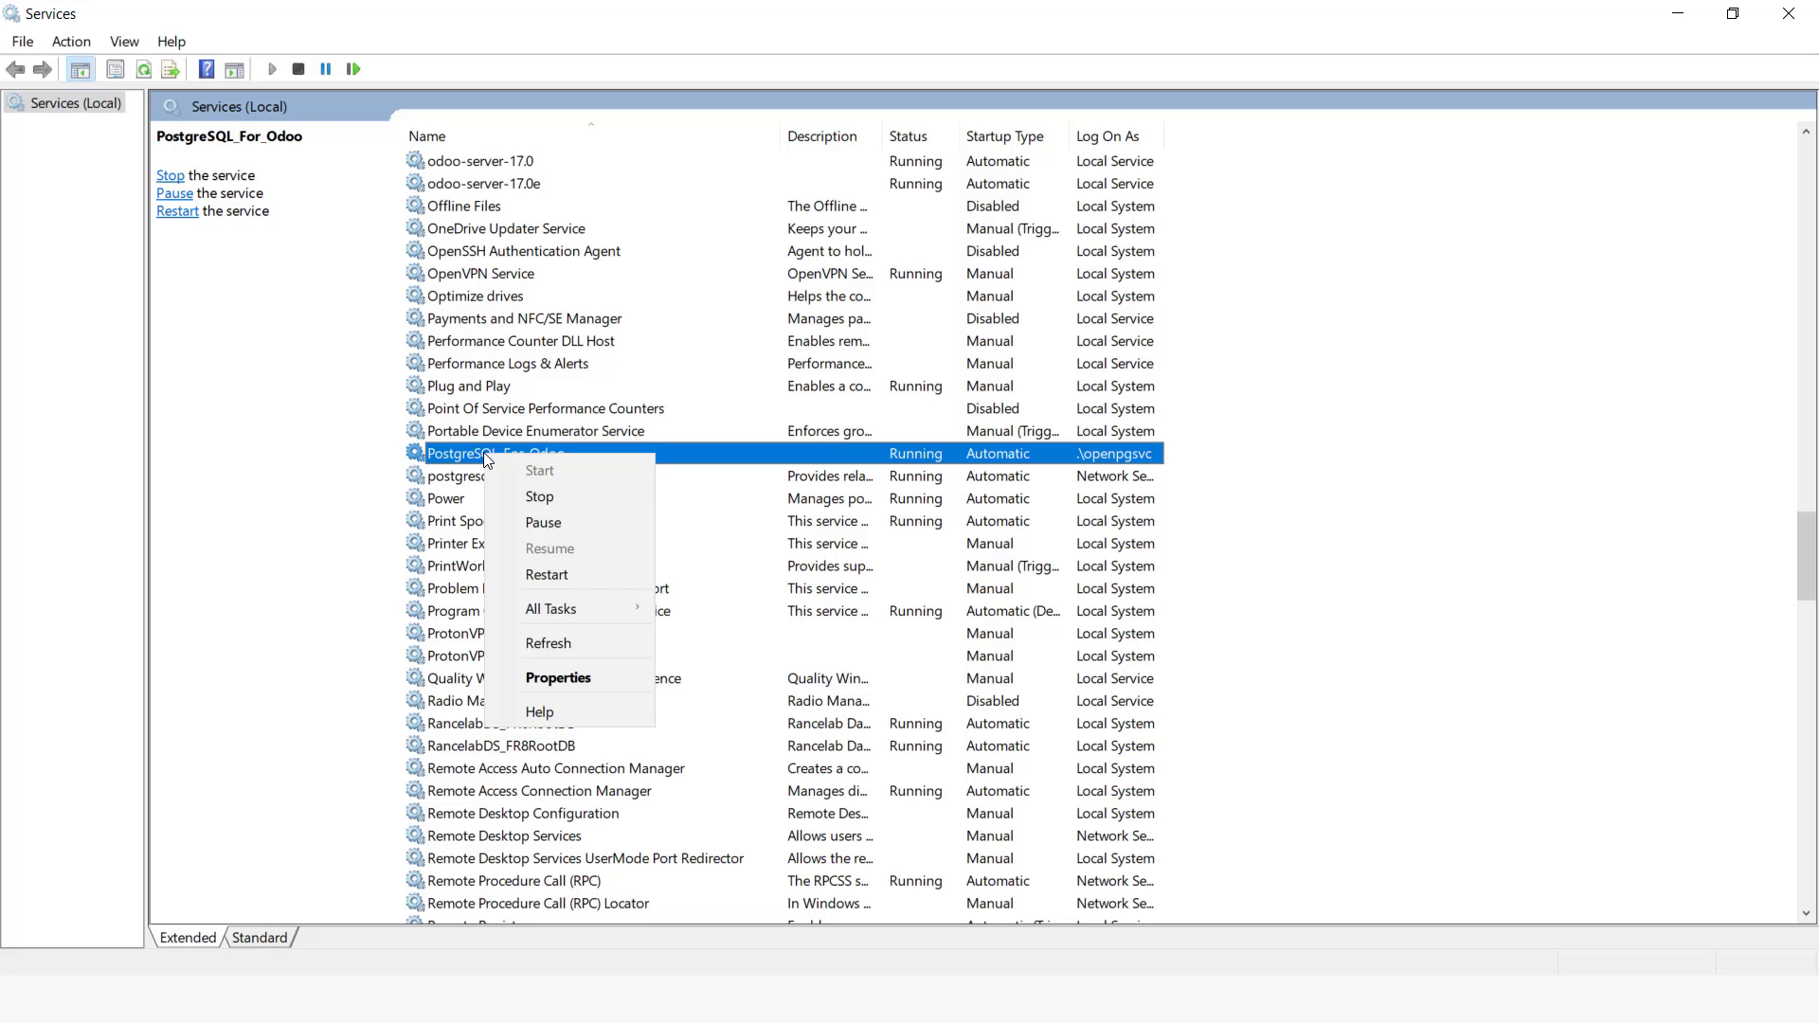
{"action": "left_click", "coordinate": [576, 572]}
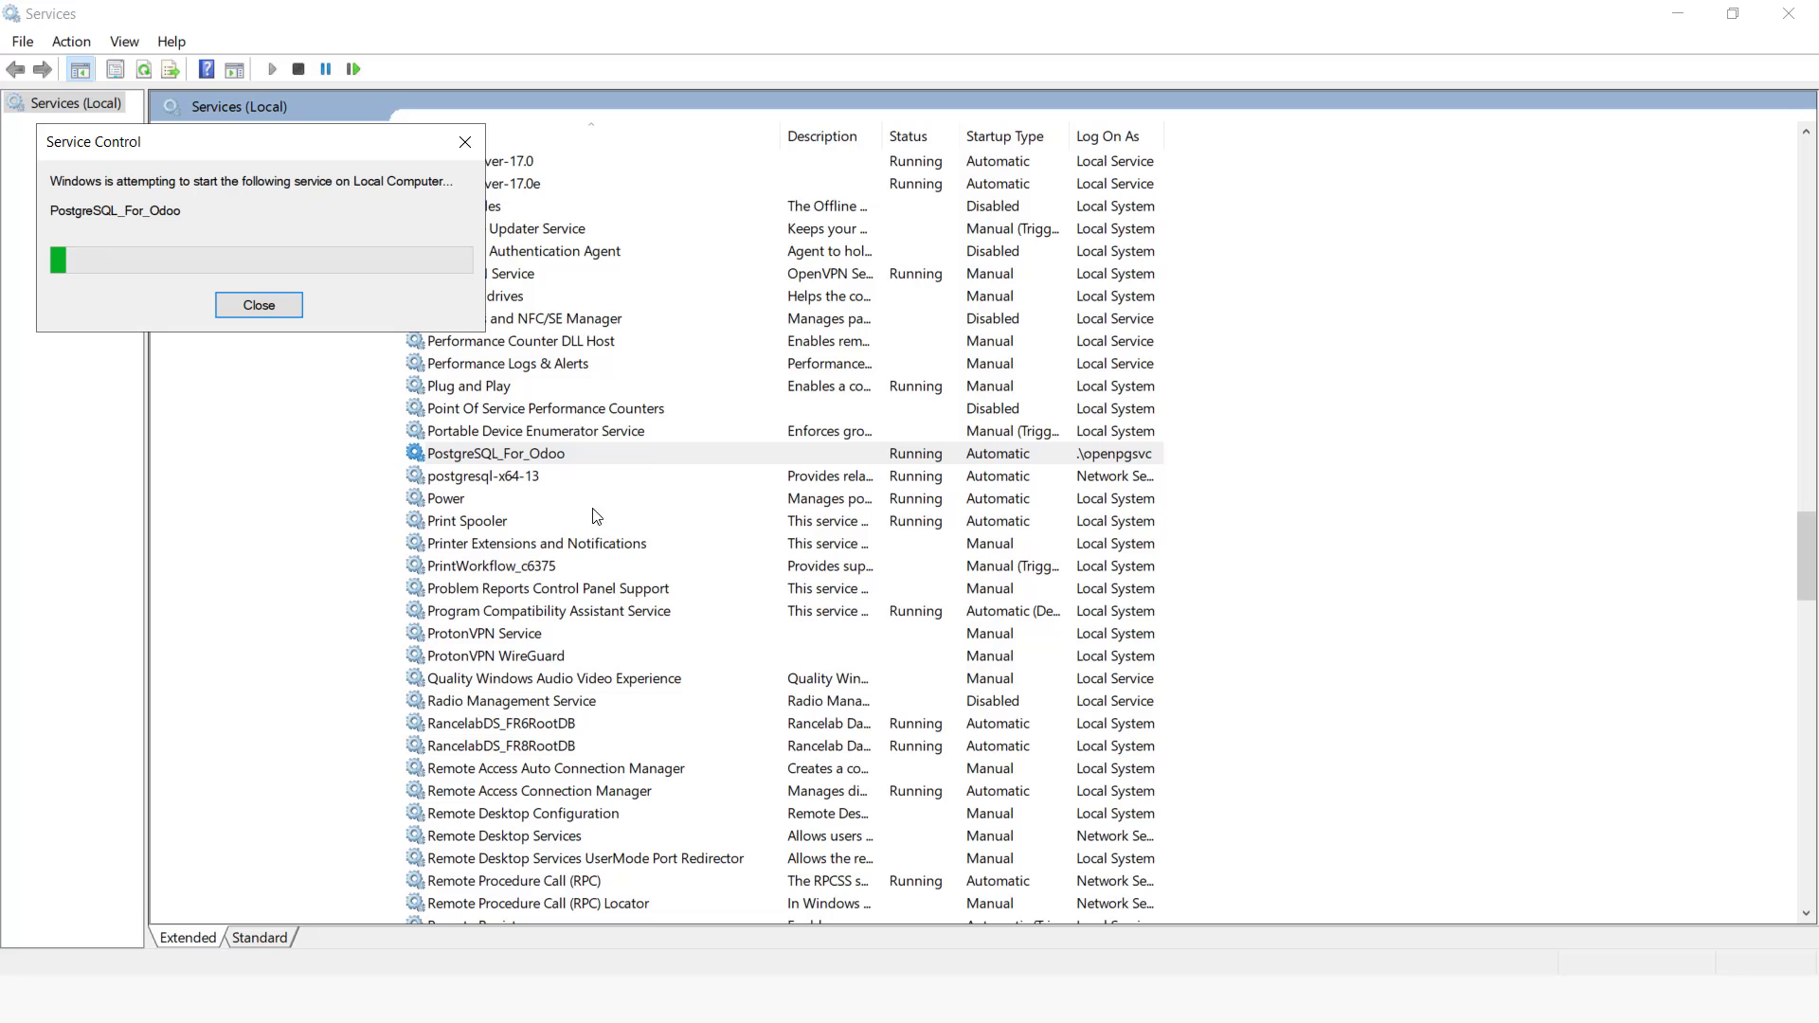
Step: Restart the postgresql-x64-13 service
{"action": "left_click", "coordinate": [509, 478]}
{"action": "right_click", "coordinate": [503, 476]}
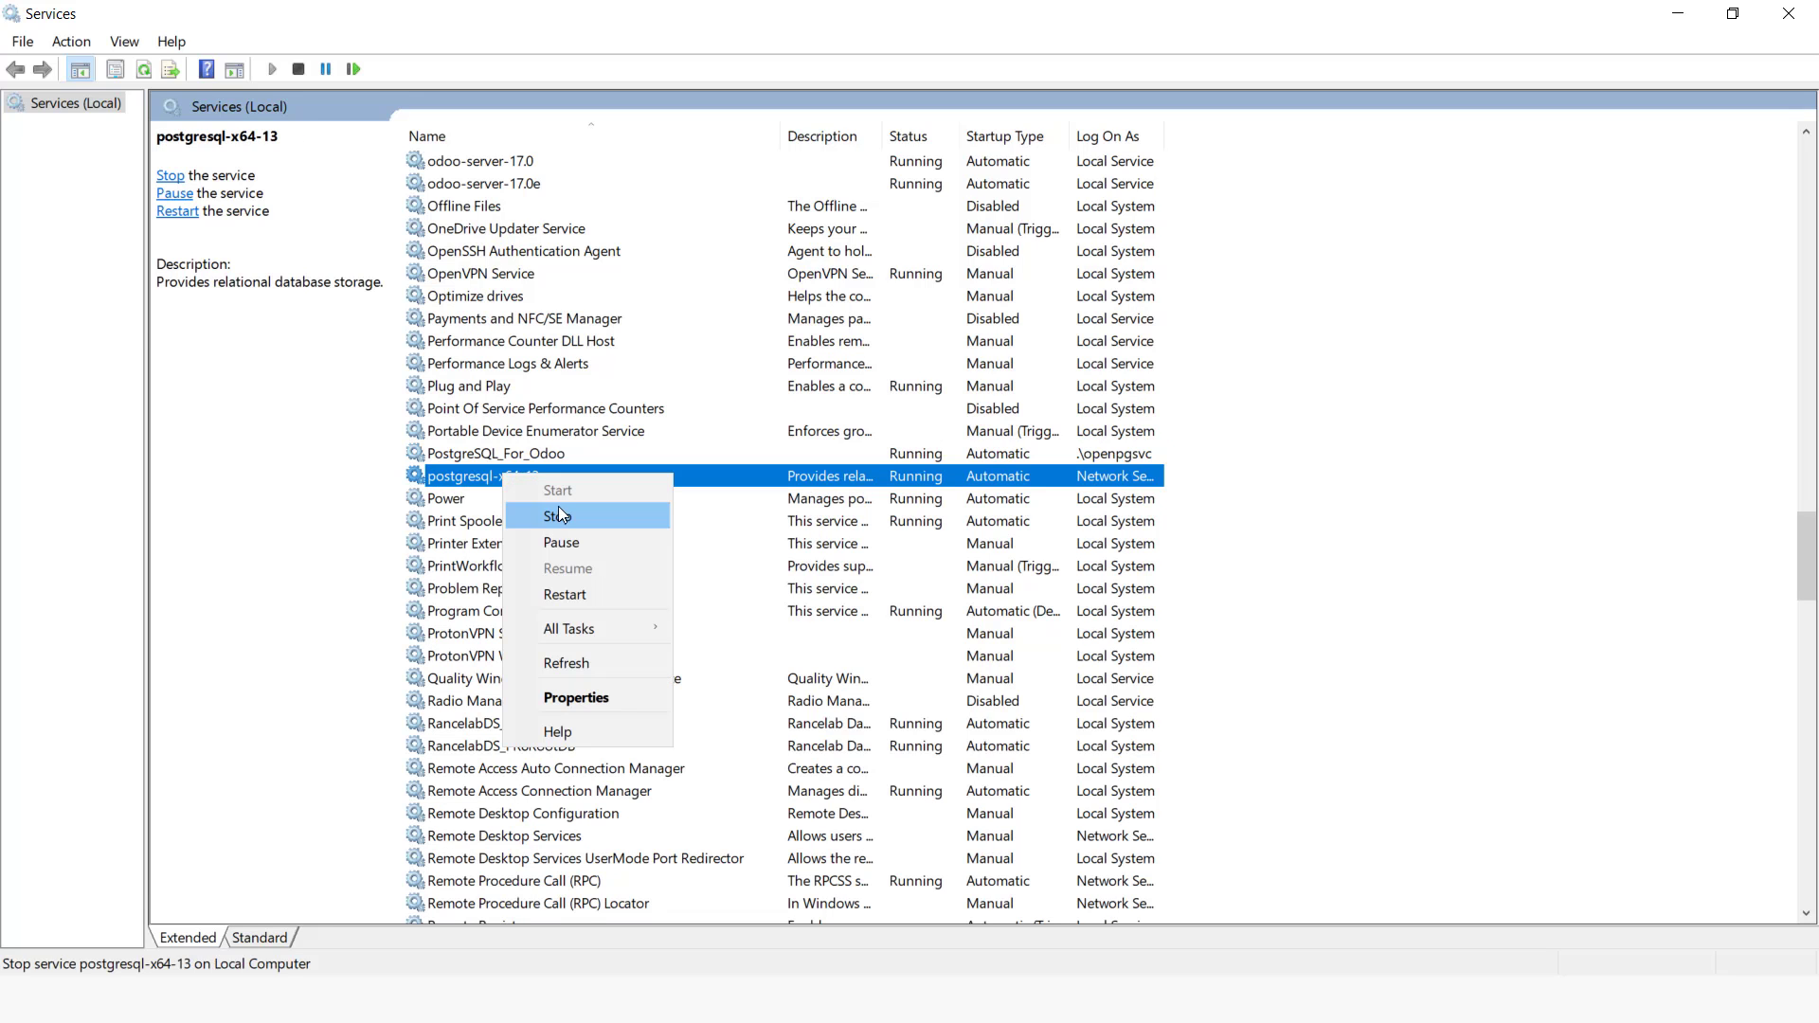
{"action": "left_click", "coordinate": [595, 589]}
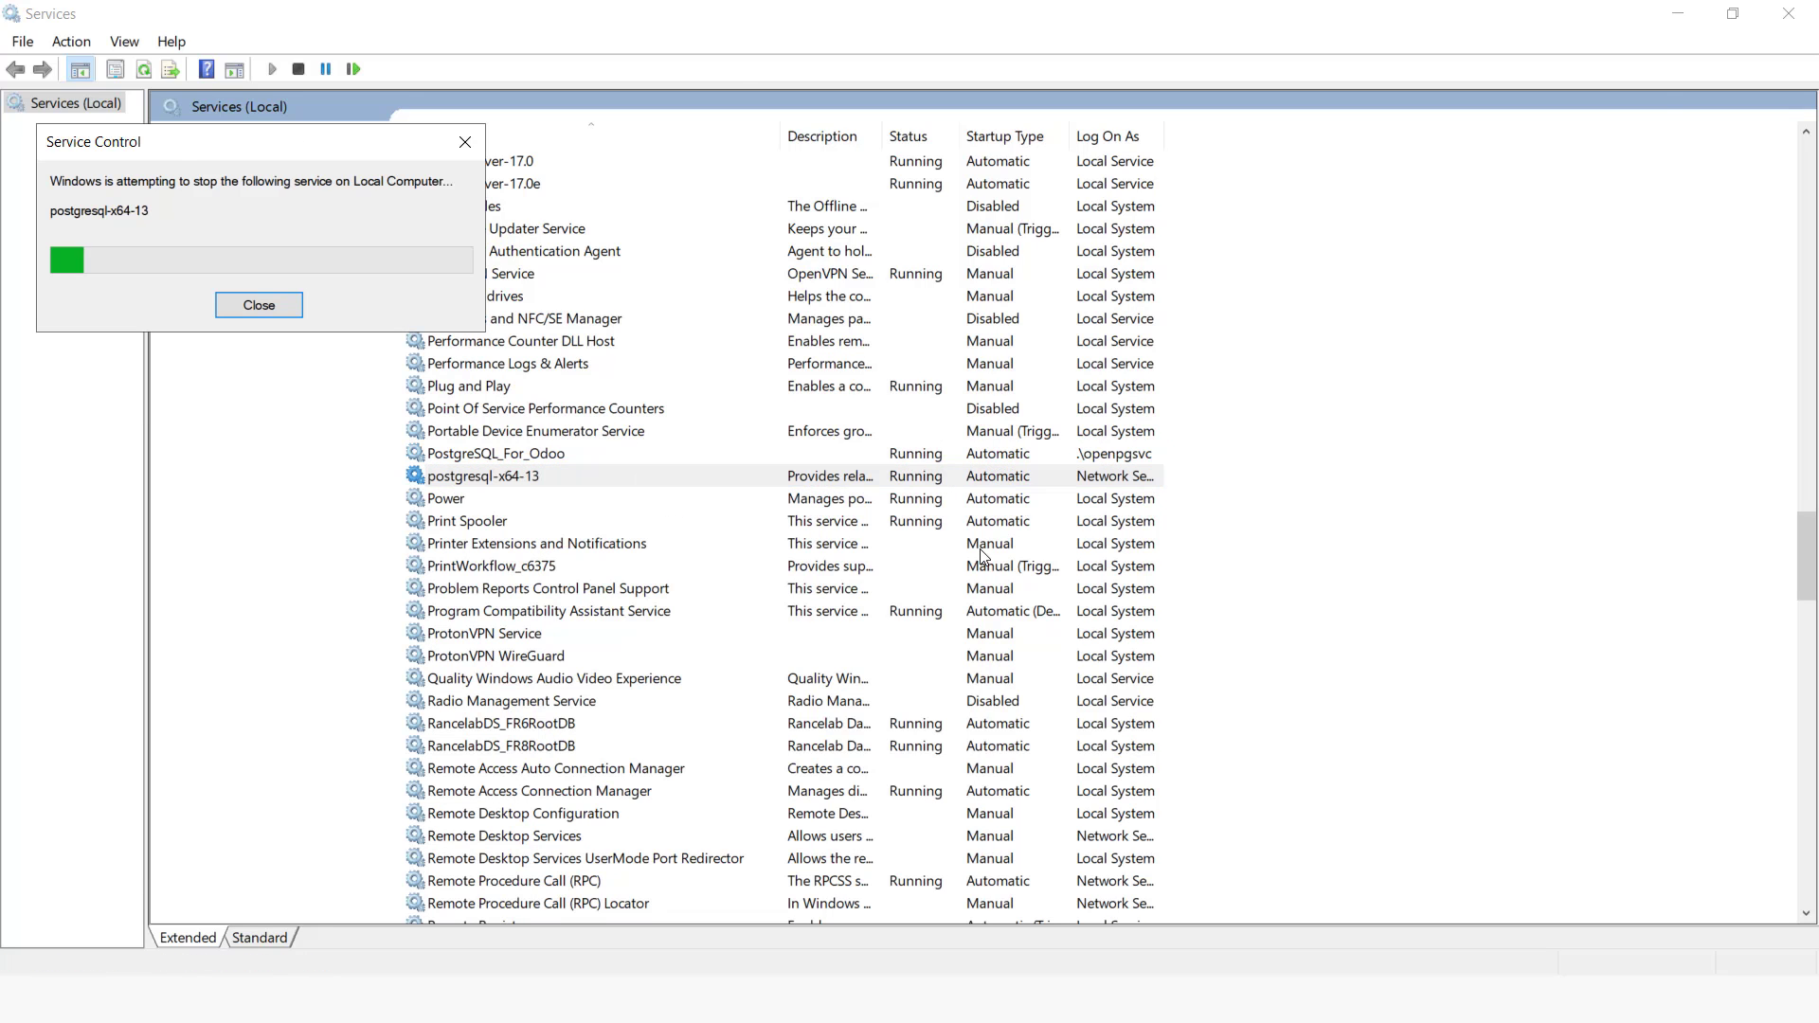
Step: Return to pgAdmin, reload the page and expand the Servers tree
{"action": "key", "text": "alt+Tab"}
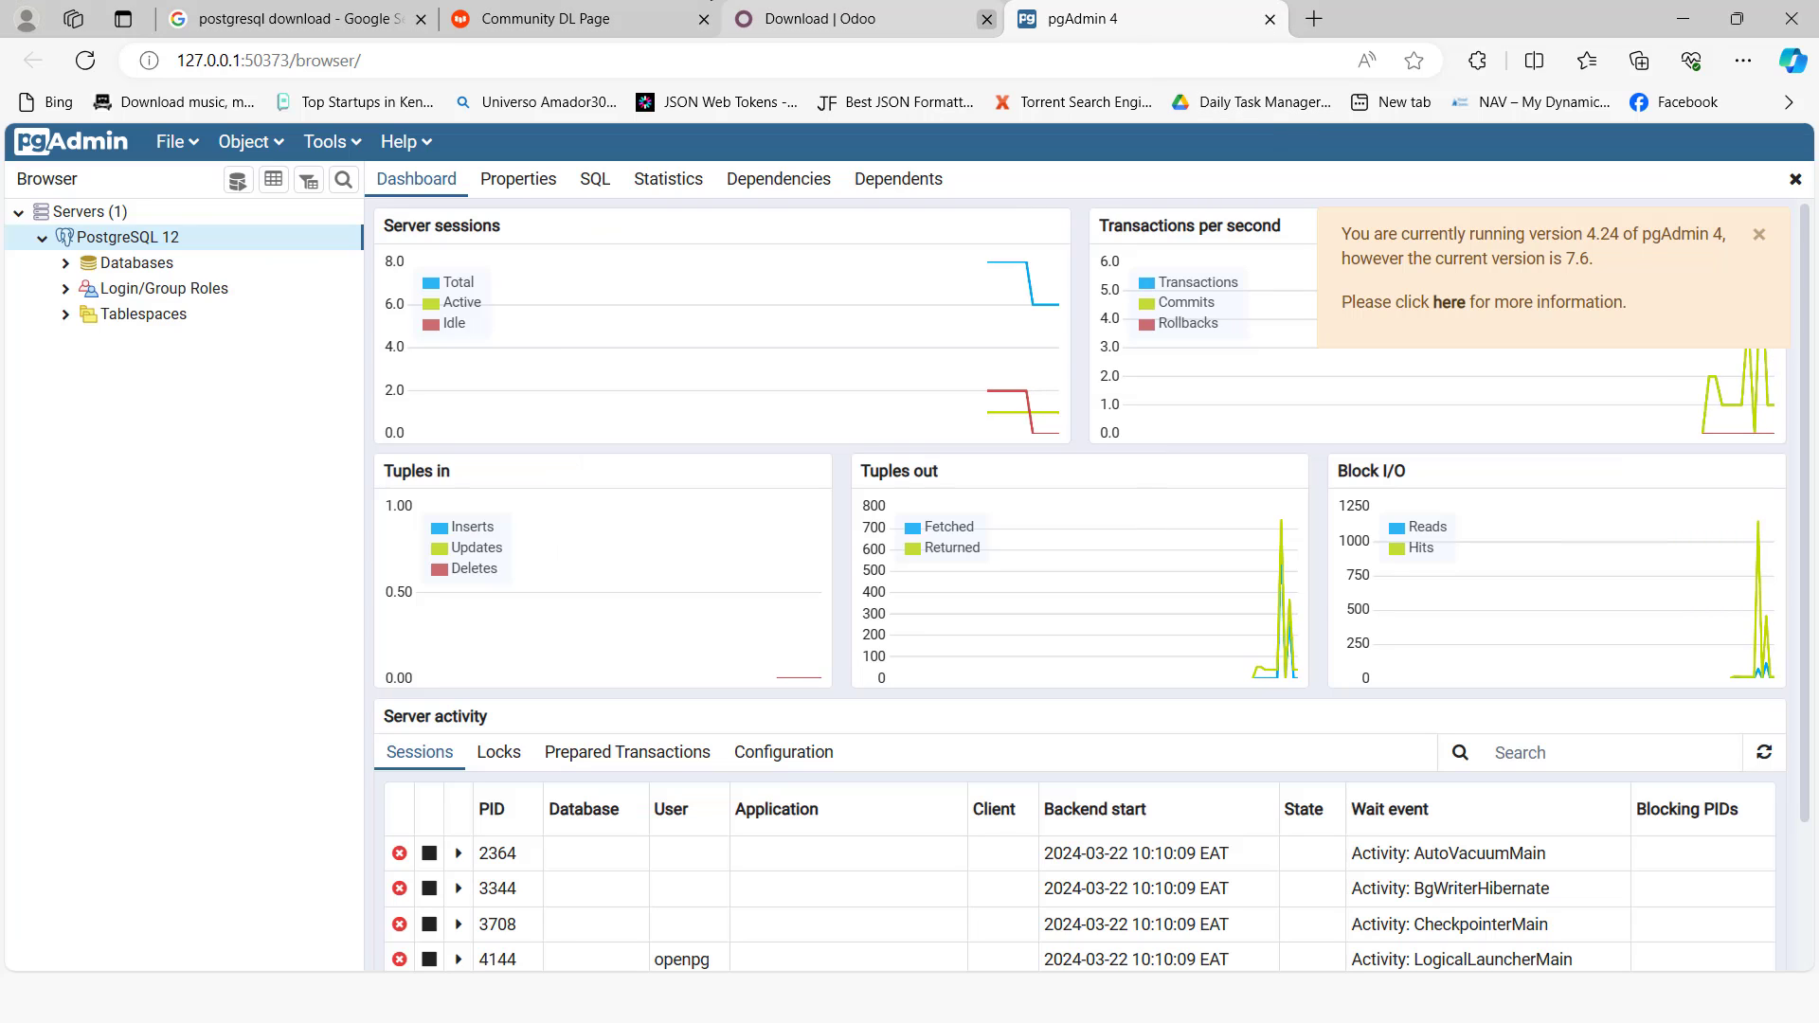
{"action": "left_click", "coordinate": [84, 61]}
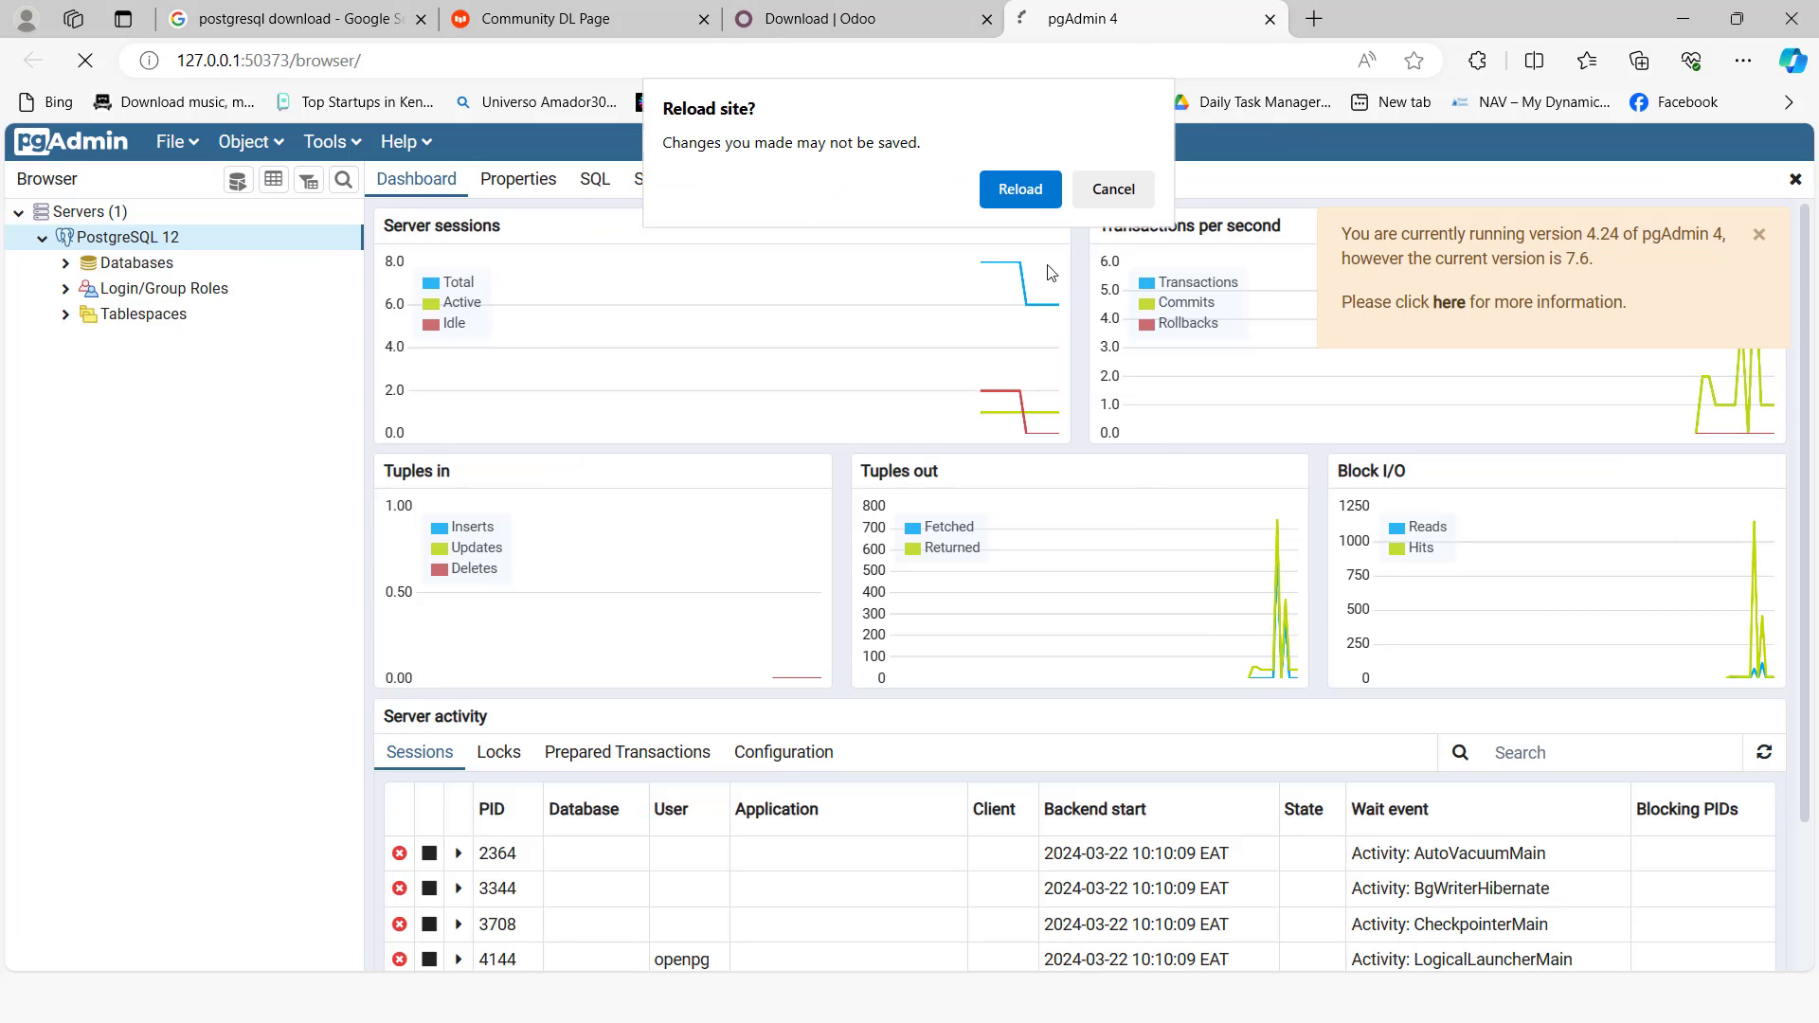
{"action": "left_click", "coordinate": [1020, 188]}
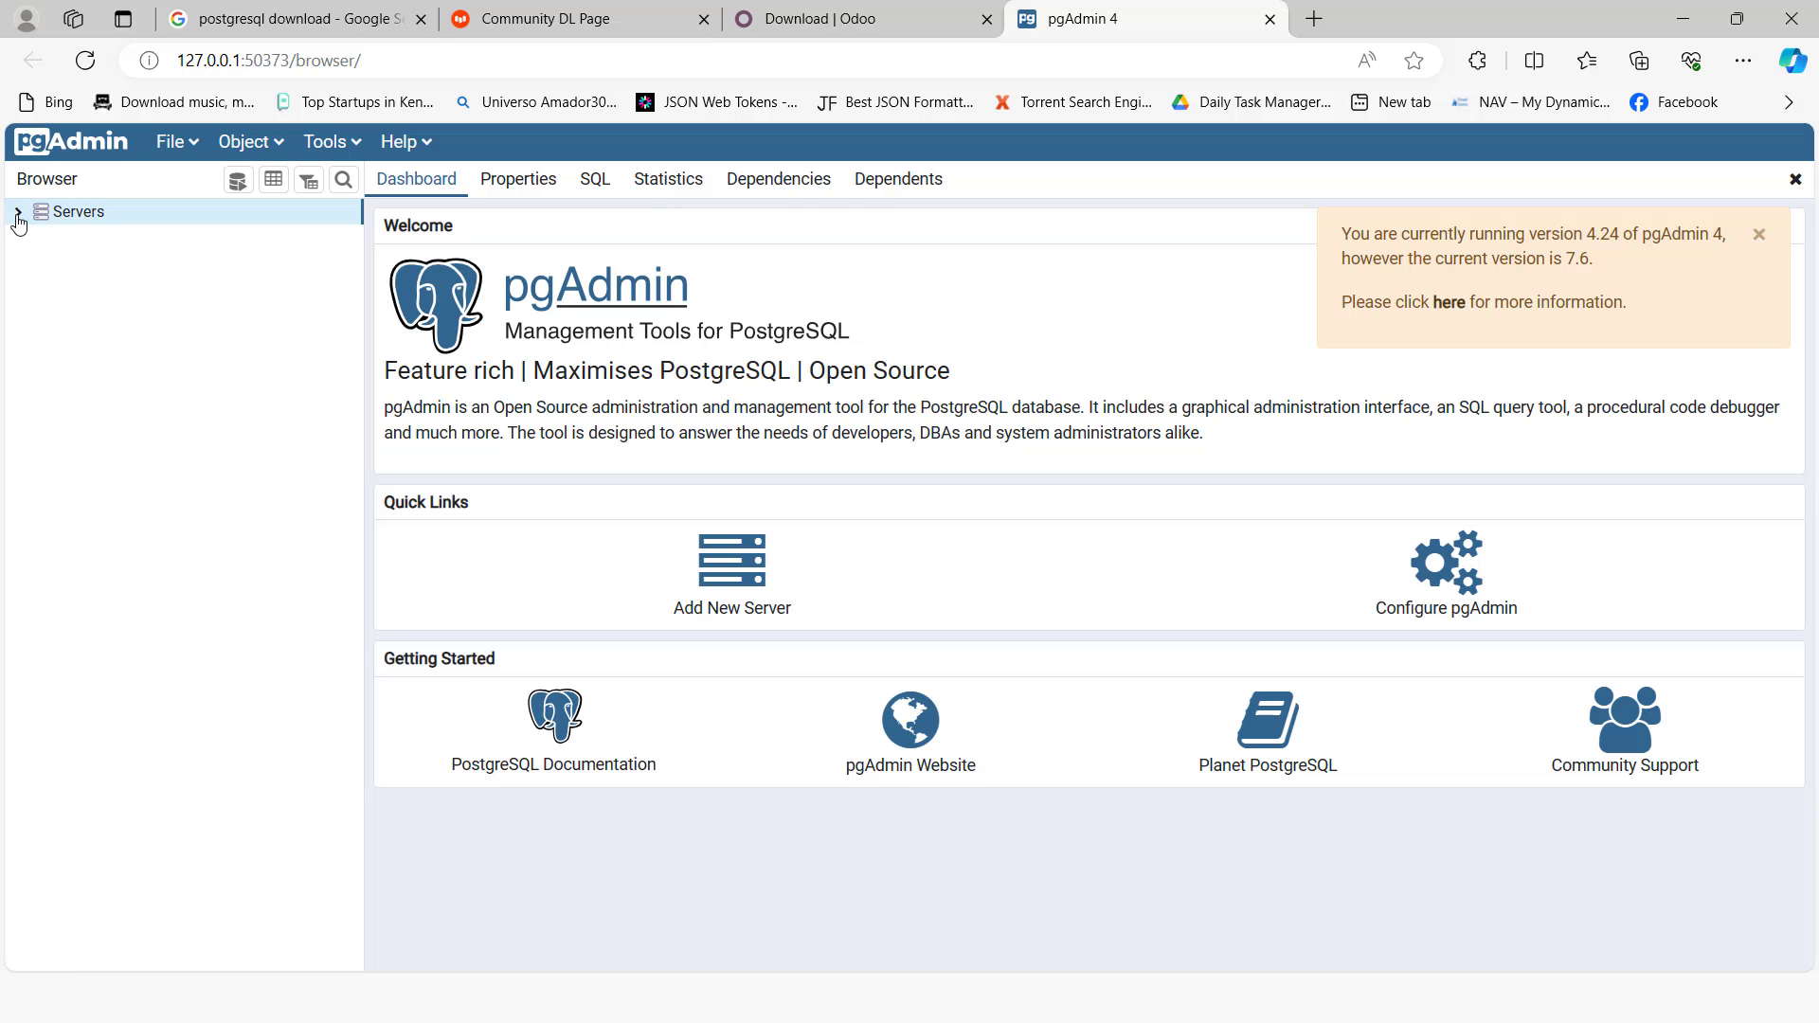
{"action": "left_click", "coordinate": [18, 215]}
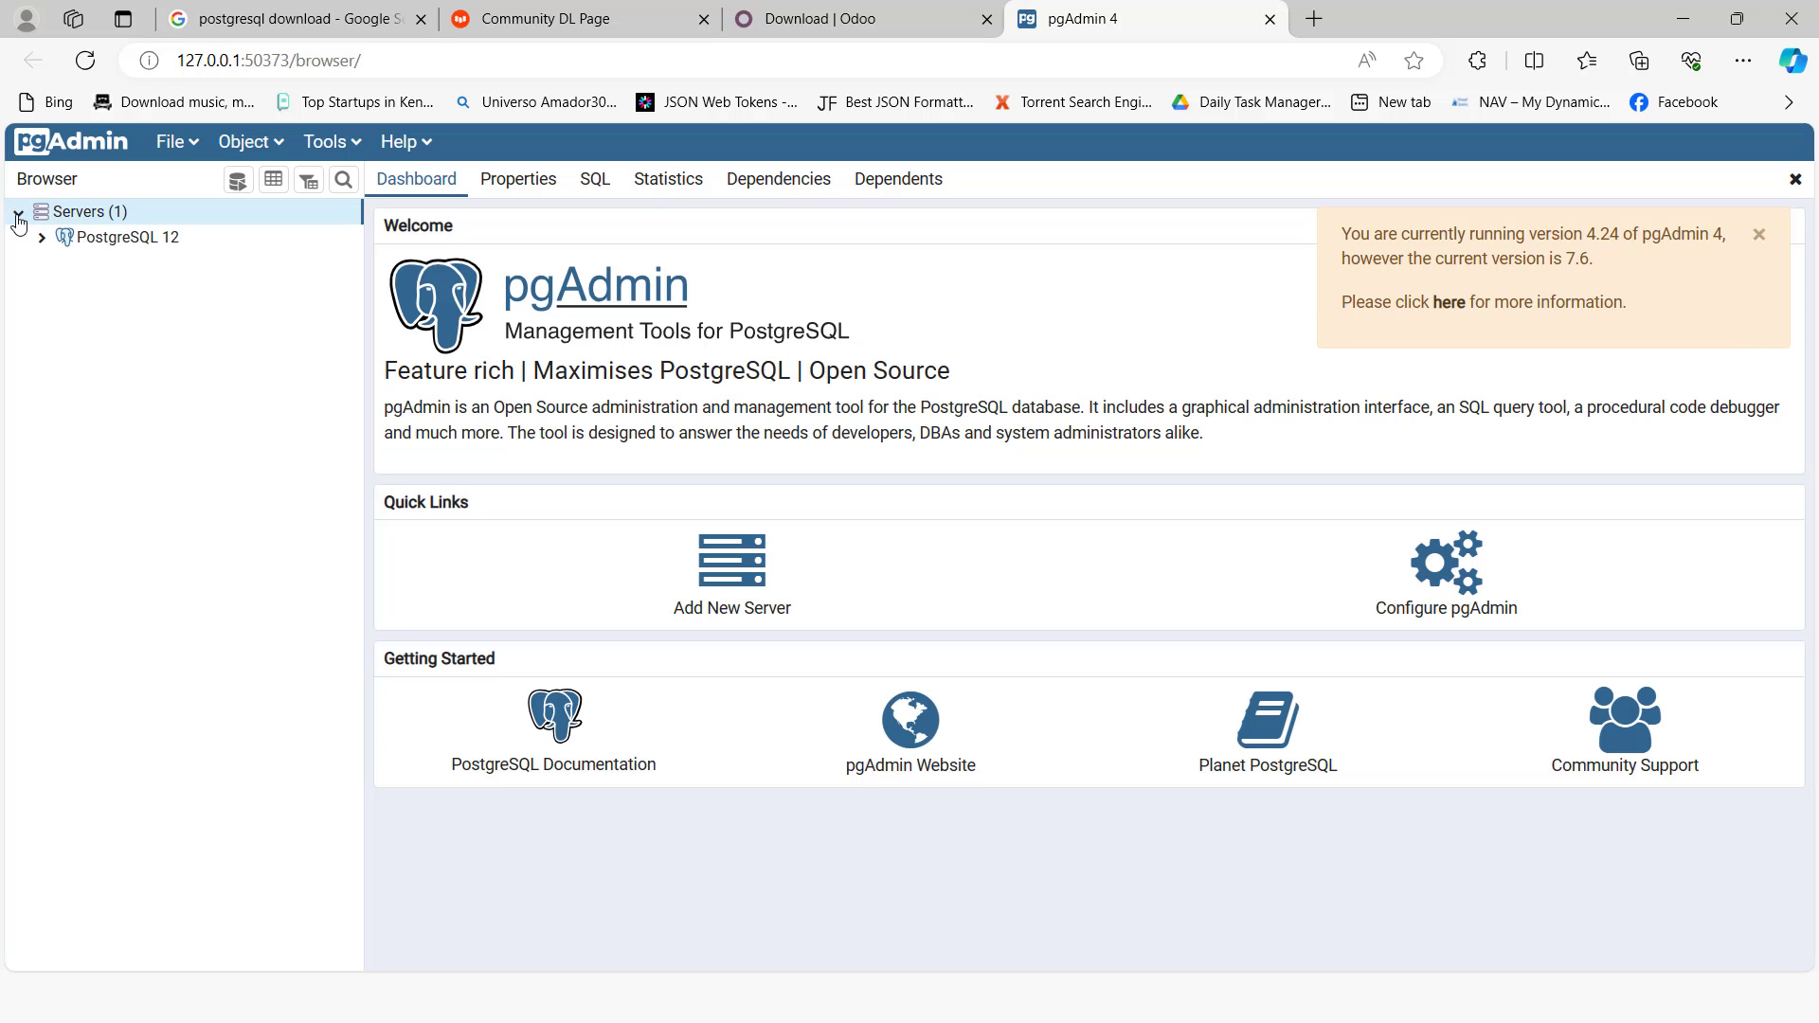
Step: Close the pgAdmin browser tab and relaunch pgAdmin 4 from the Start search
{"action": "left_click", "coordinate": [1269, 19]}
{"action": "left_click", "coordinate": [1023, 190]}
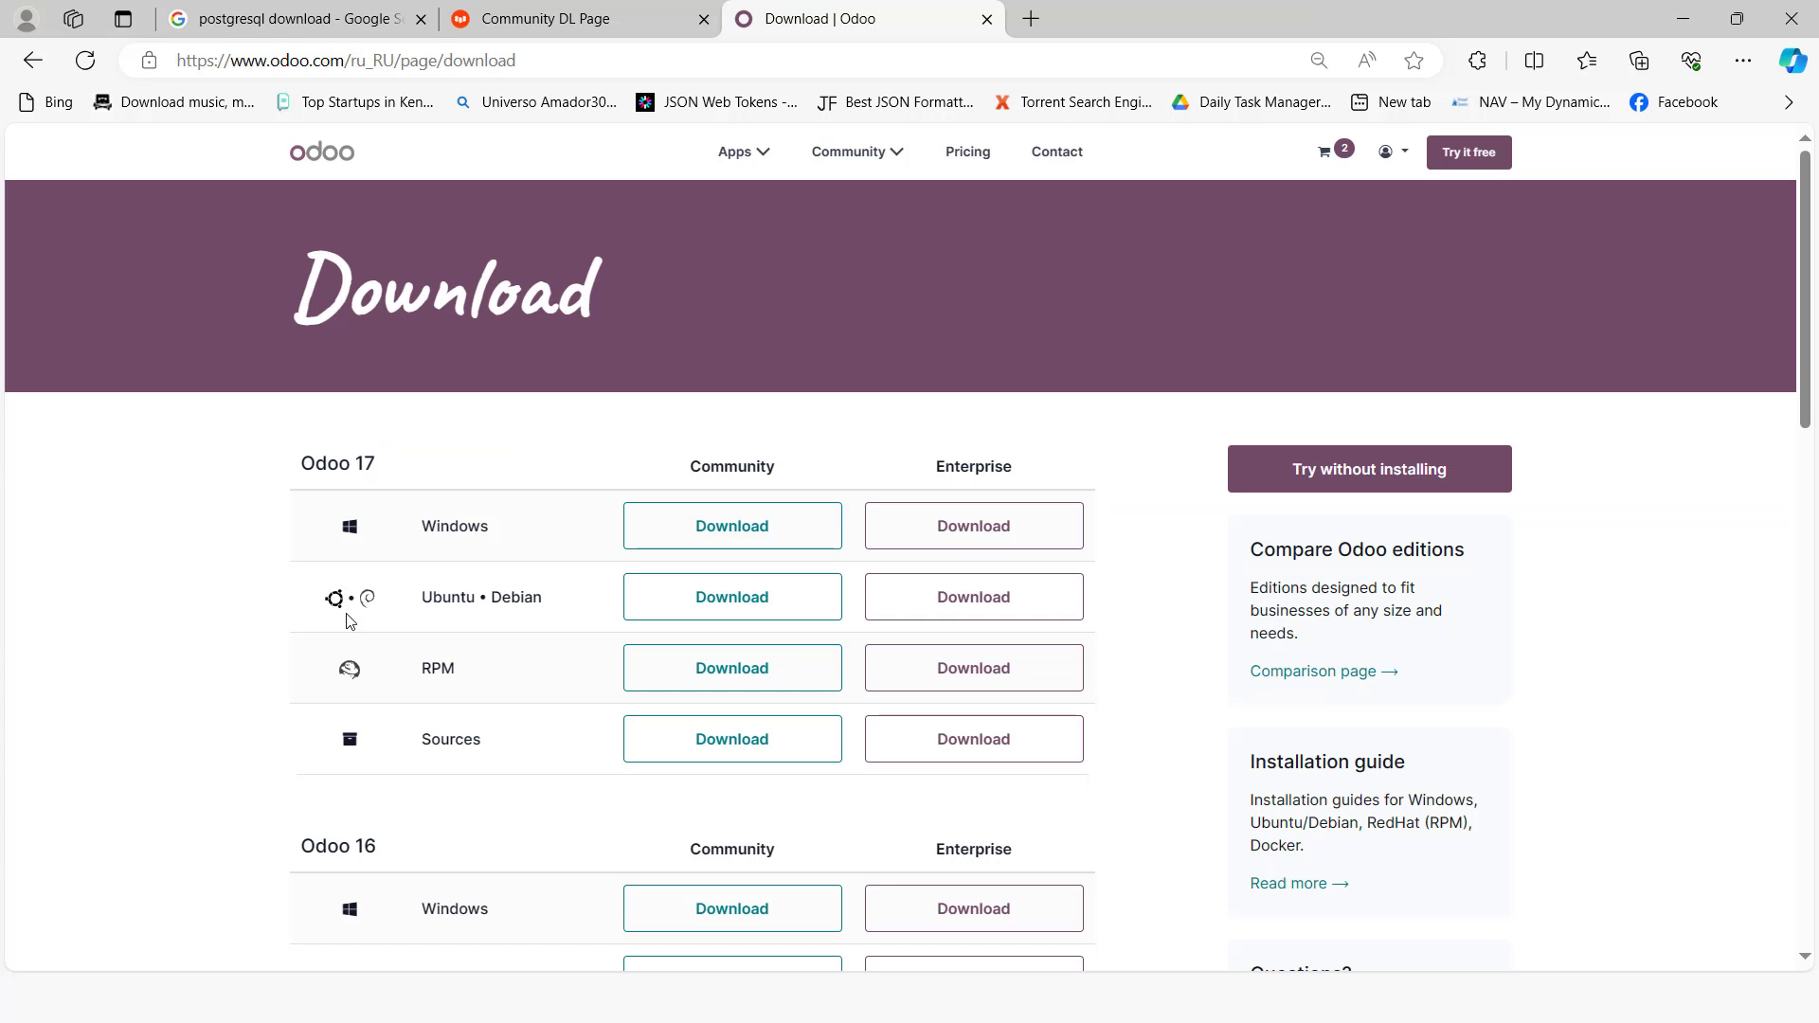
{"action": "key", "text": "super"}
{"action": "type", "text": "pga"}
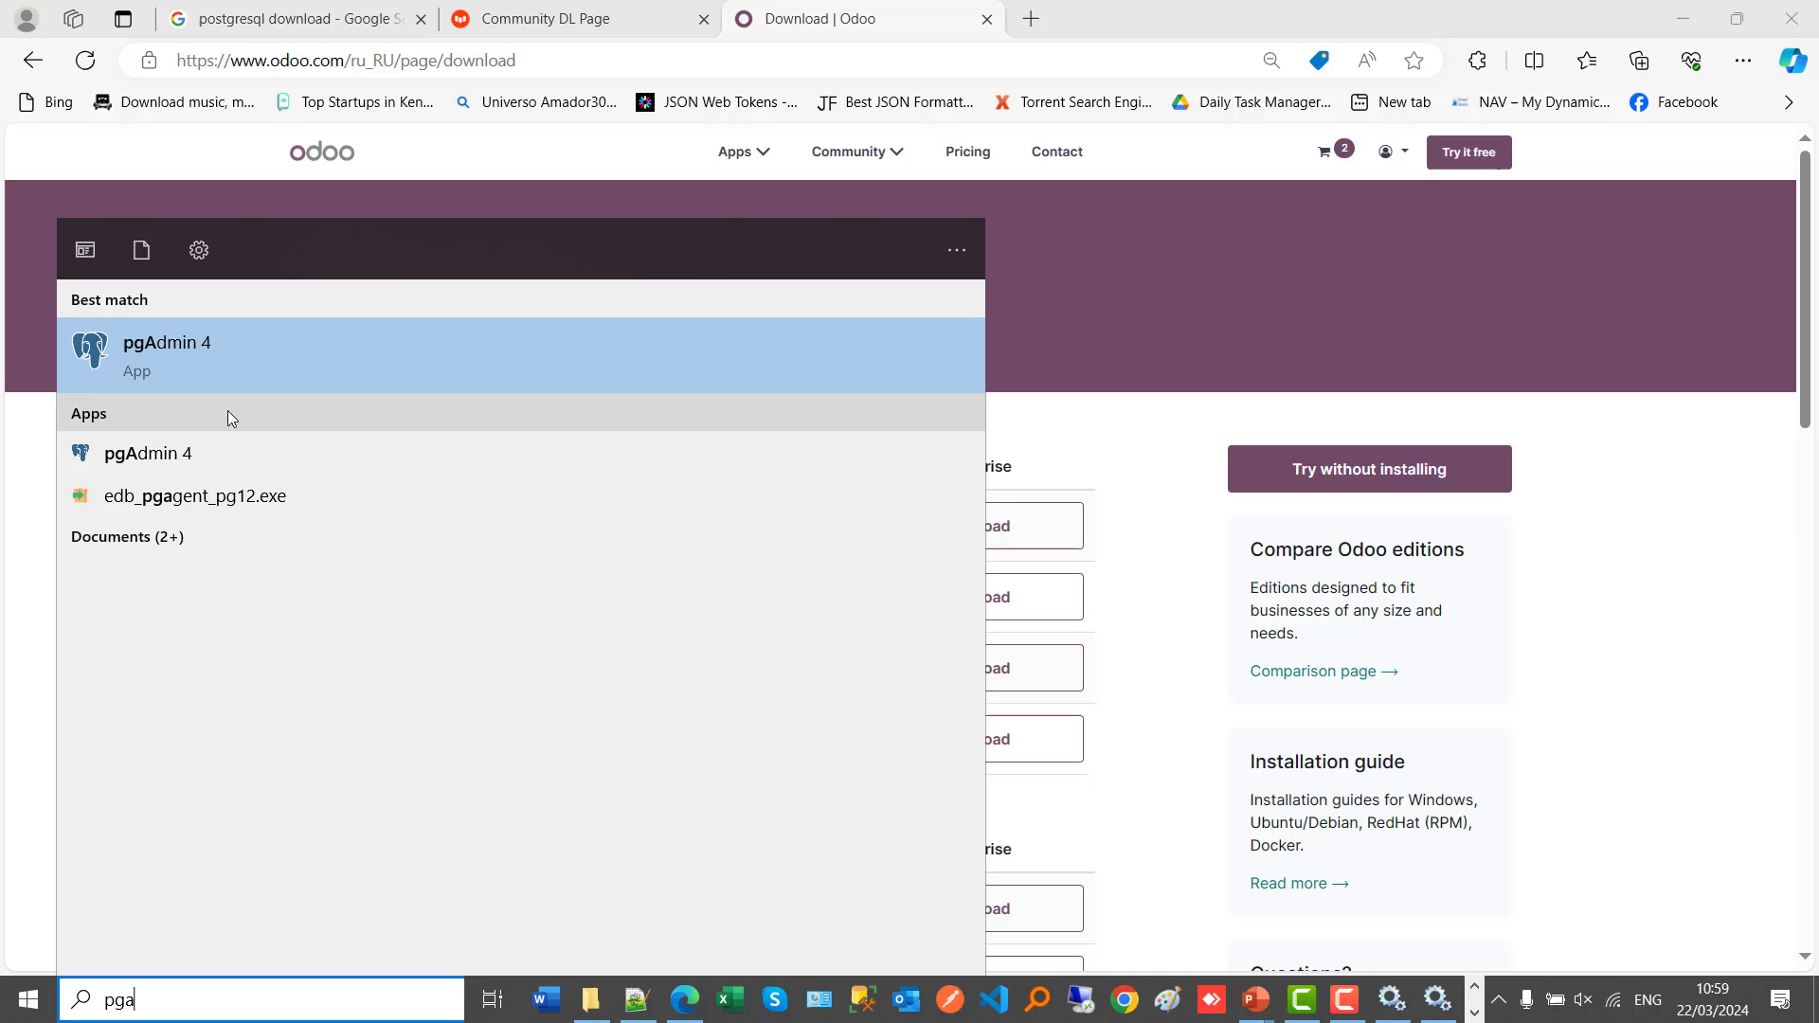
{"action": "left_click", "coordinate": [347, 450]}
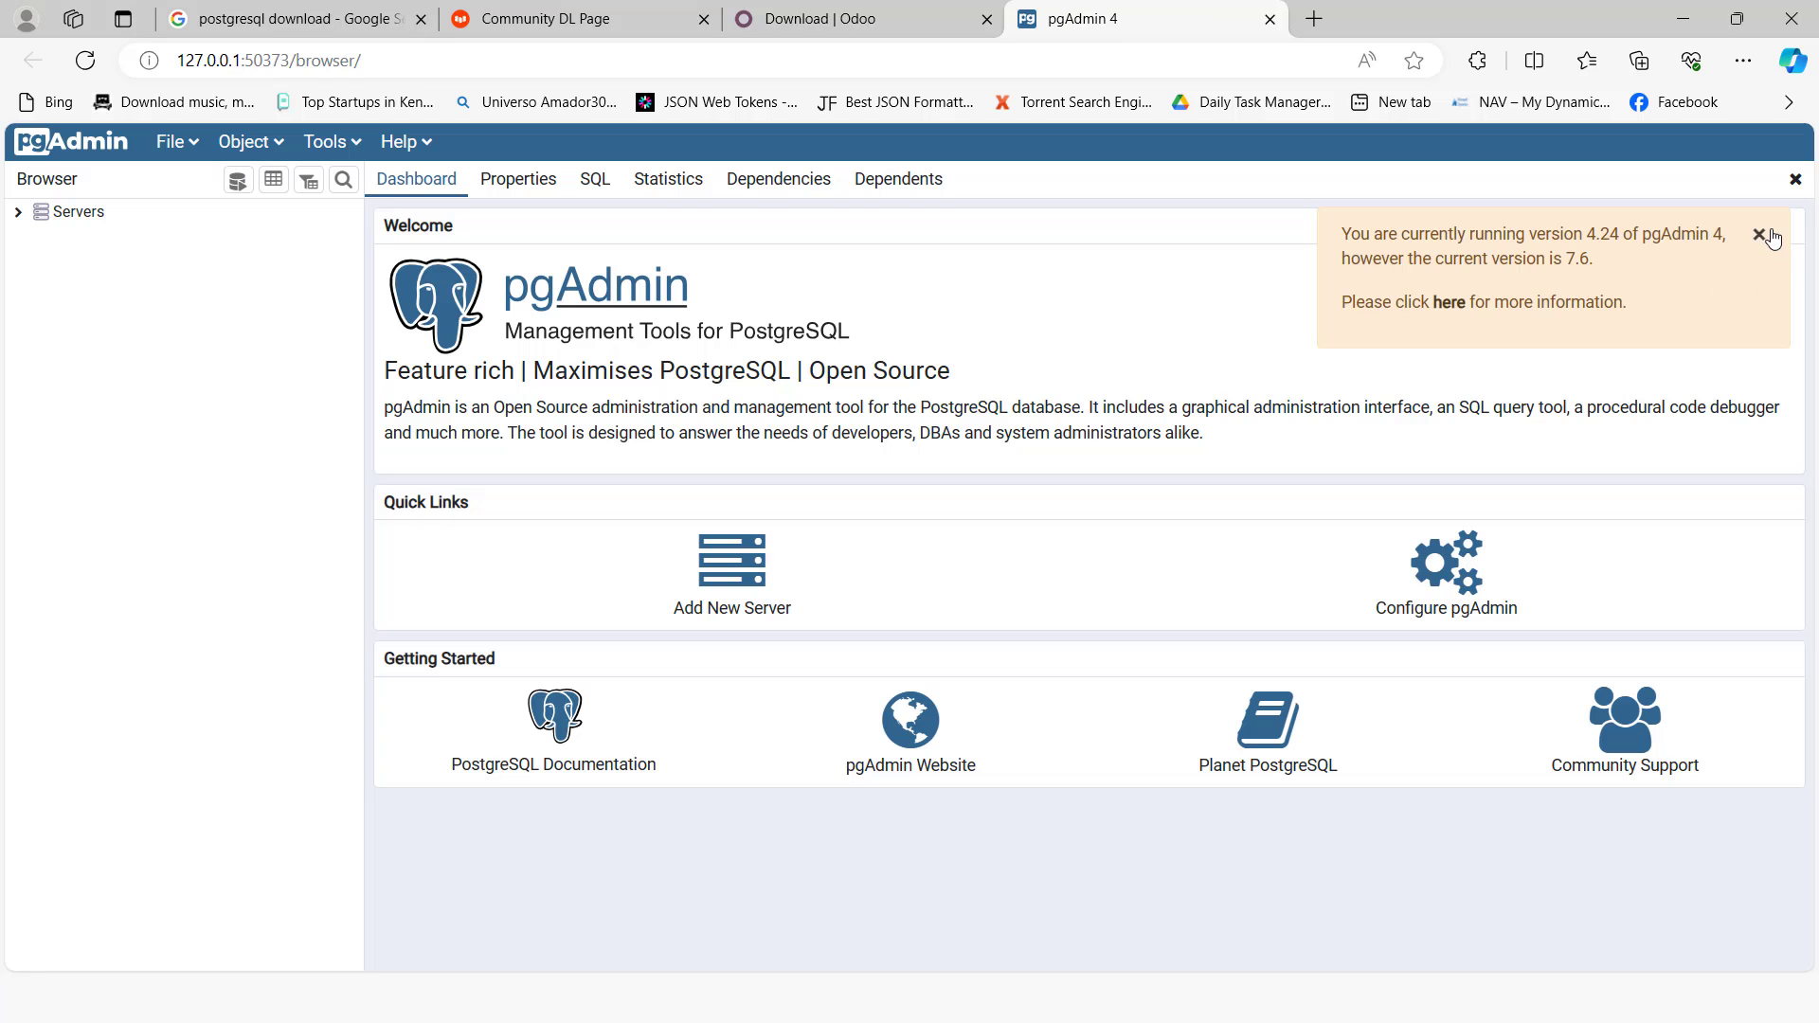
Step: Dismiss the version notice, expand the PostgreSQL 12 server, and refresh the Servers list
{"action": "left_click", "coordinate": [1758, 234]}
{"action": "left_click", "coordinate": [18, 213]}
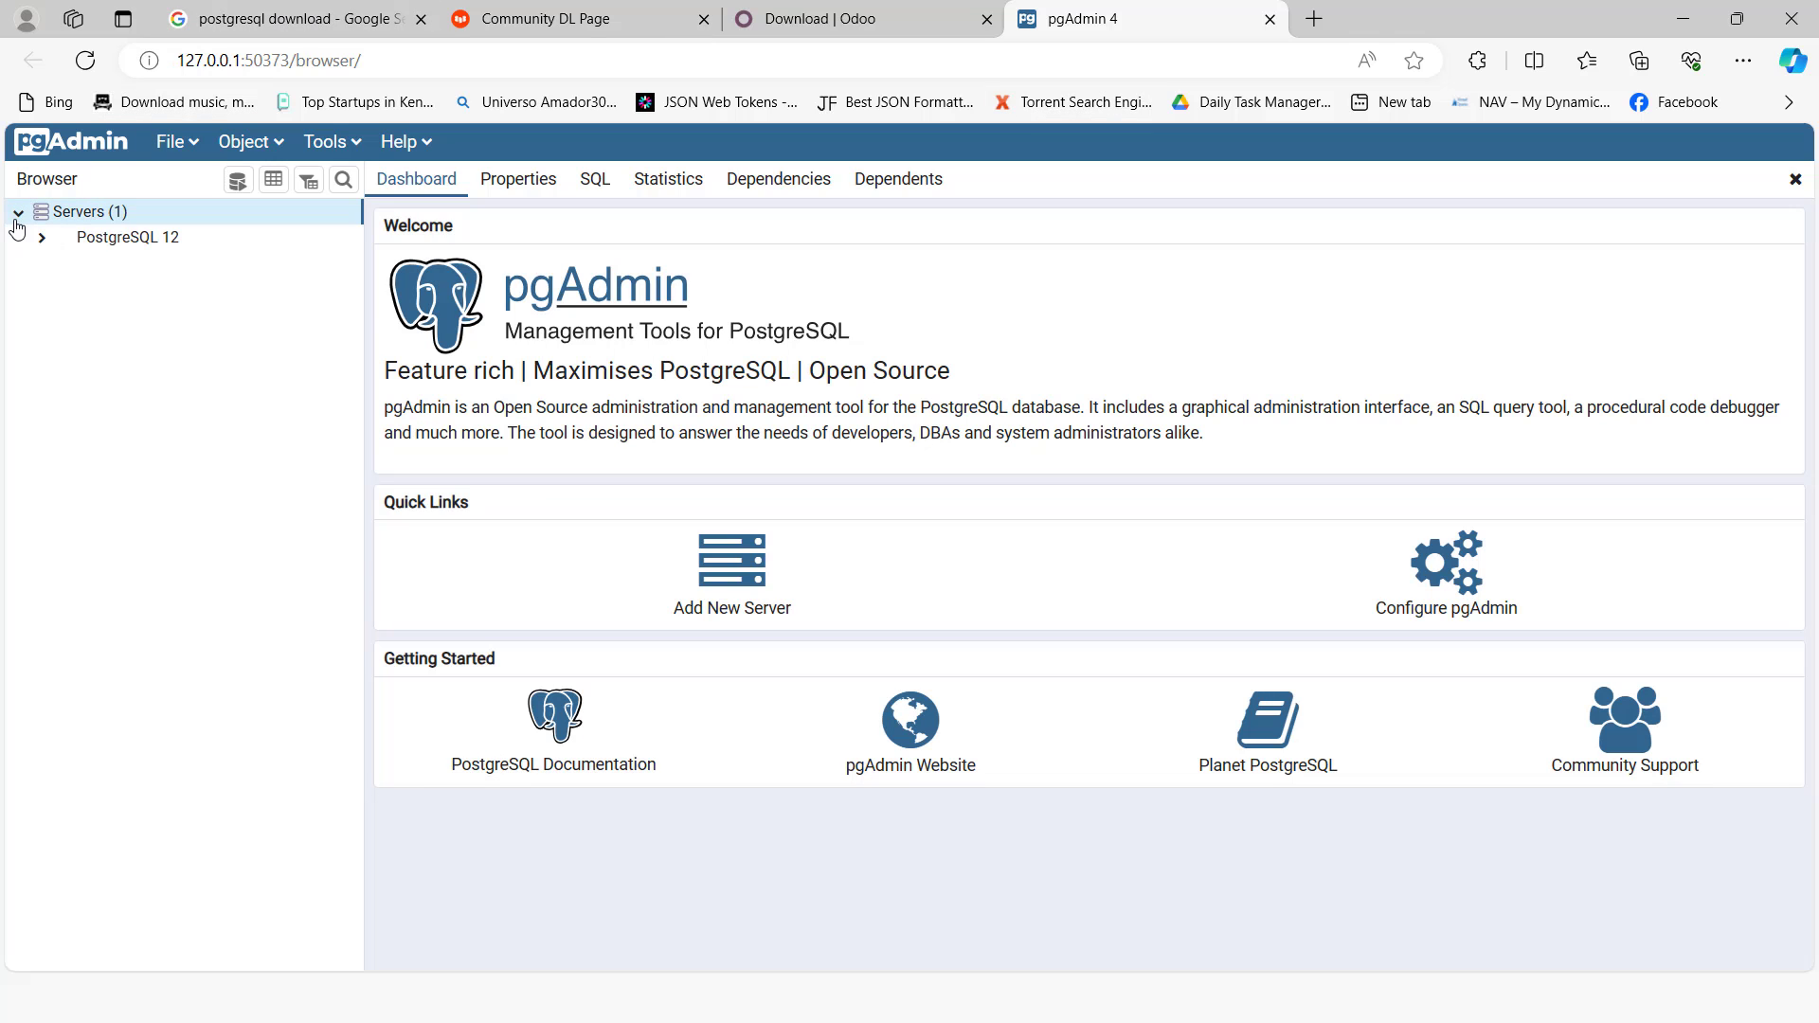
{"action": "left_click", "coordinate": [26, 238]}
{"action": "double_click", "coordinate": [41, 220]}
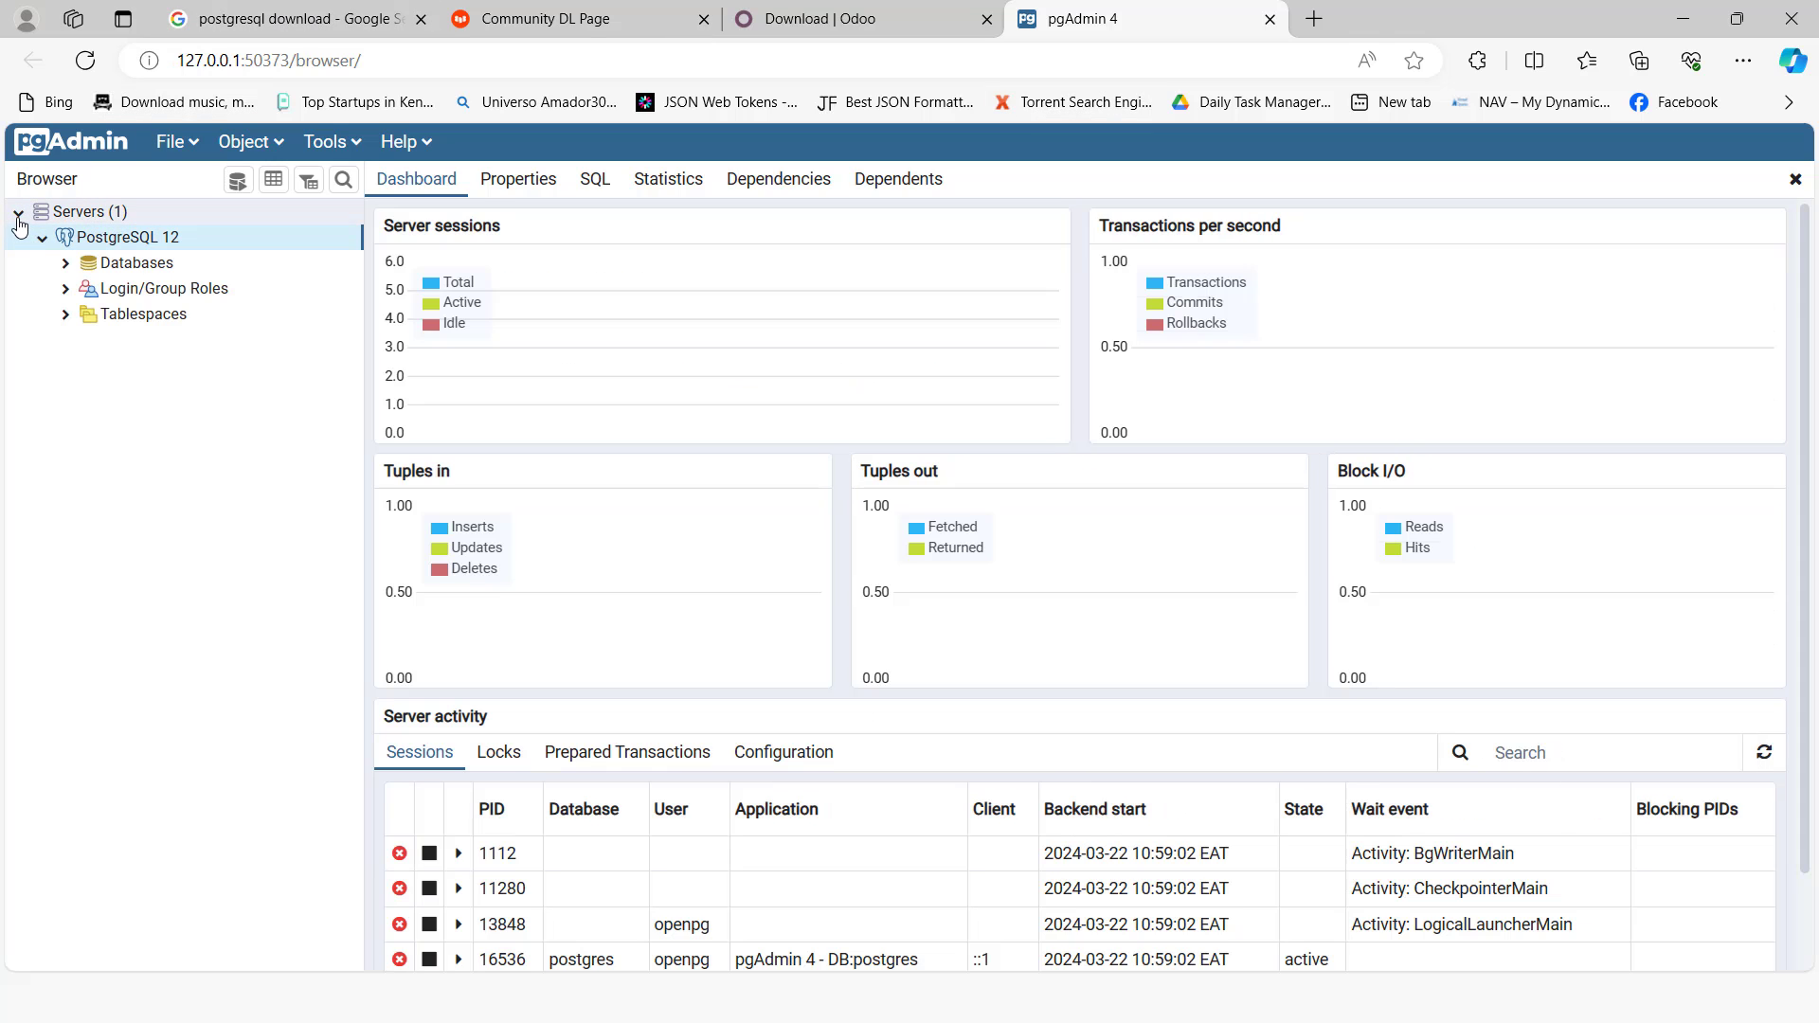
{"action": "right_click", "coordinate": [41, 220]}
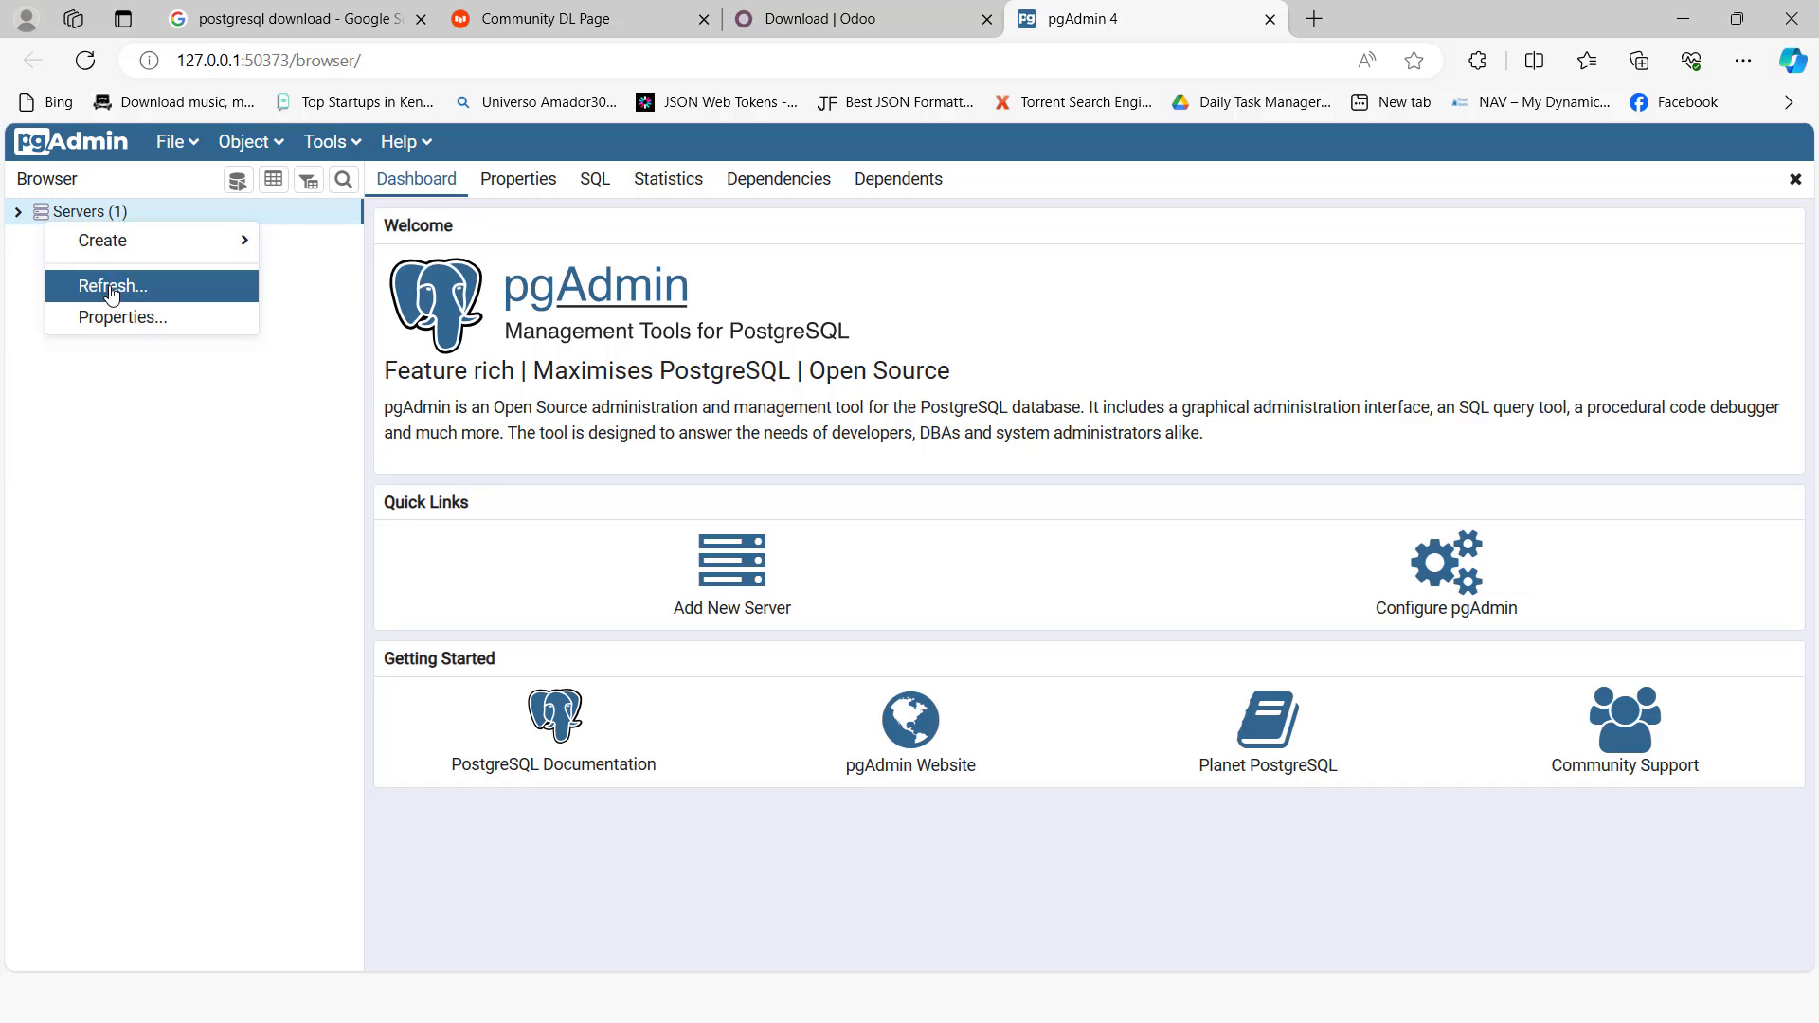
{"action": "left_click", "coordinate": [109, 282]}
{"action": "right_click", "coordinate": [88, 218]}
{"action": "left_click", "coordinate": [123, 281]}
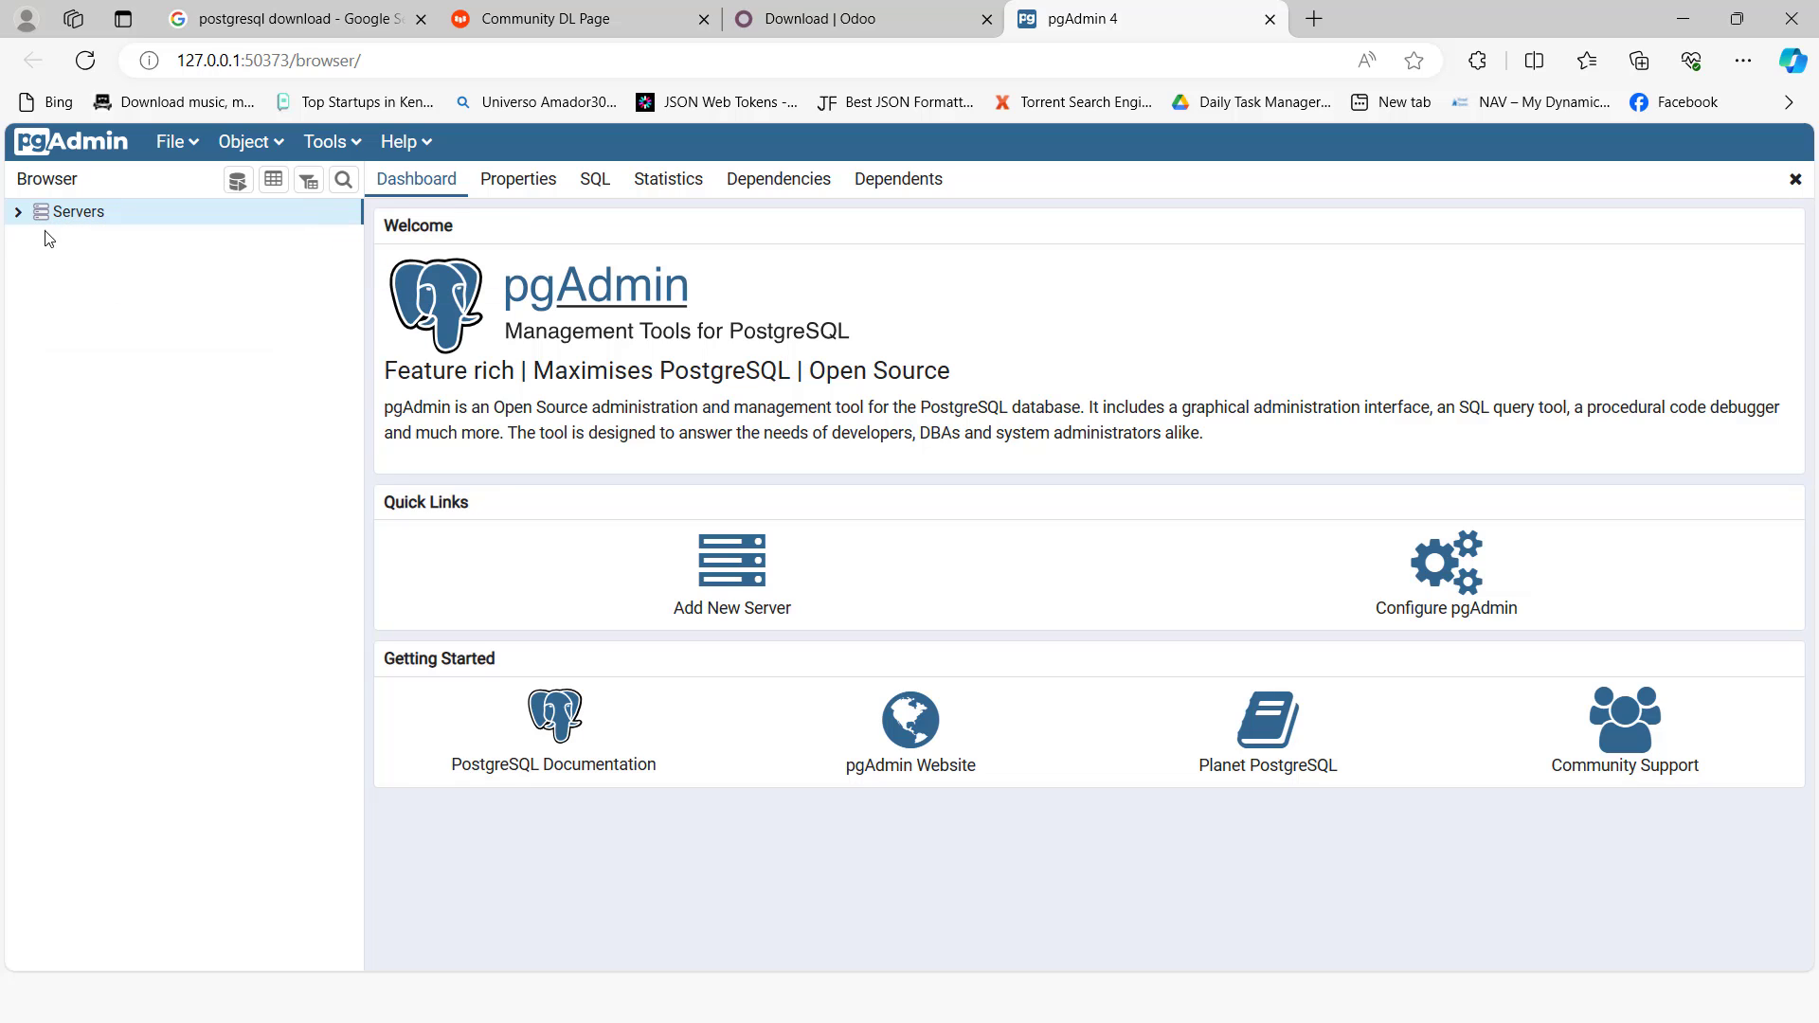
Step: Review the Task 6 login group role slide and return to the new pgAdmin window
{"action": "left_click", "coordinate": [21, 220]}
{"action": "double_click", "coordinate": [25, 232]}
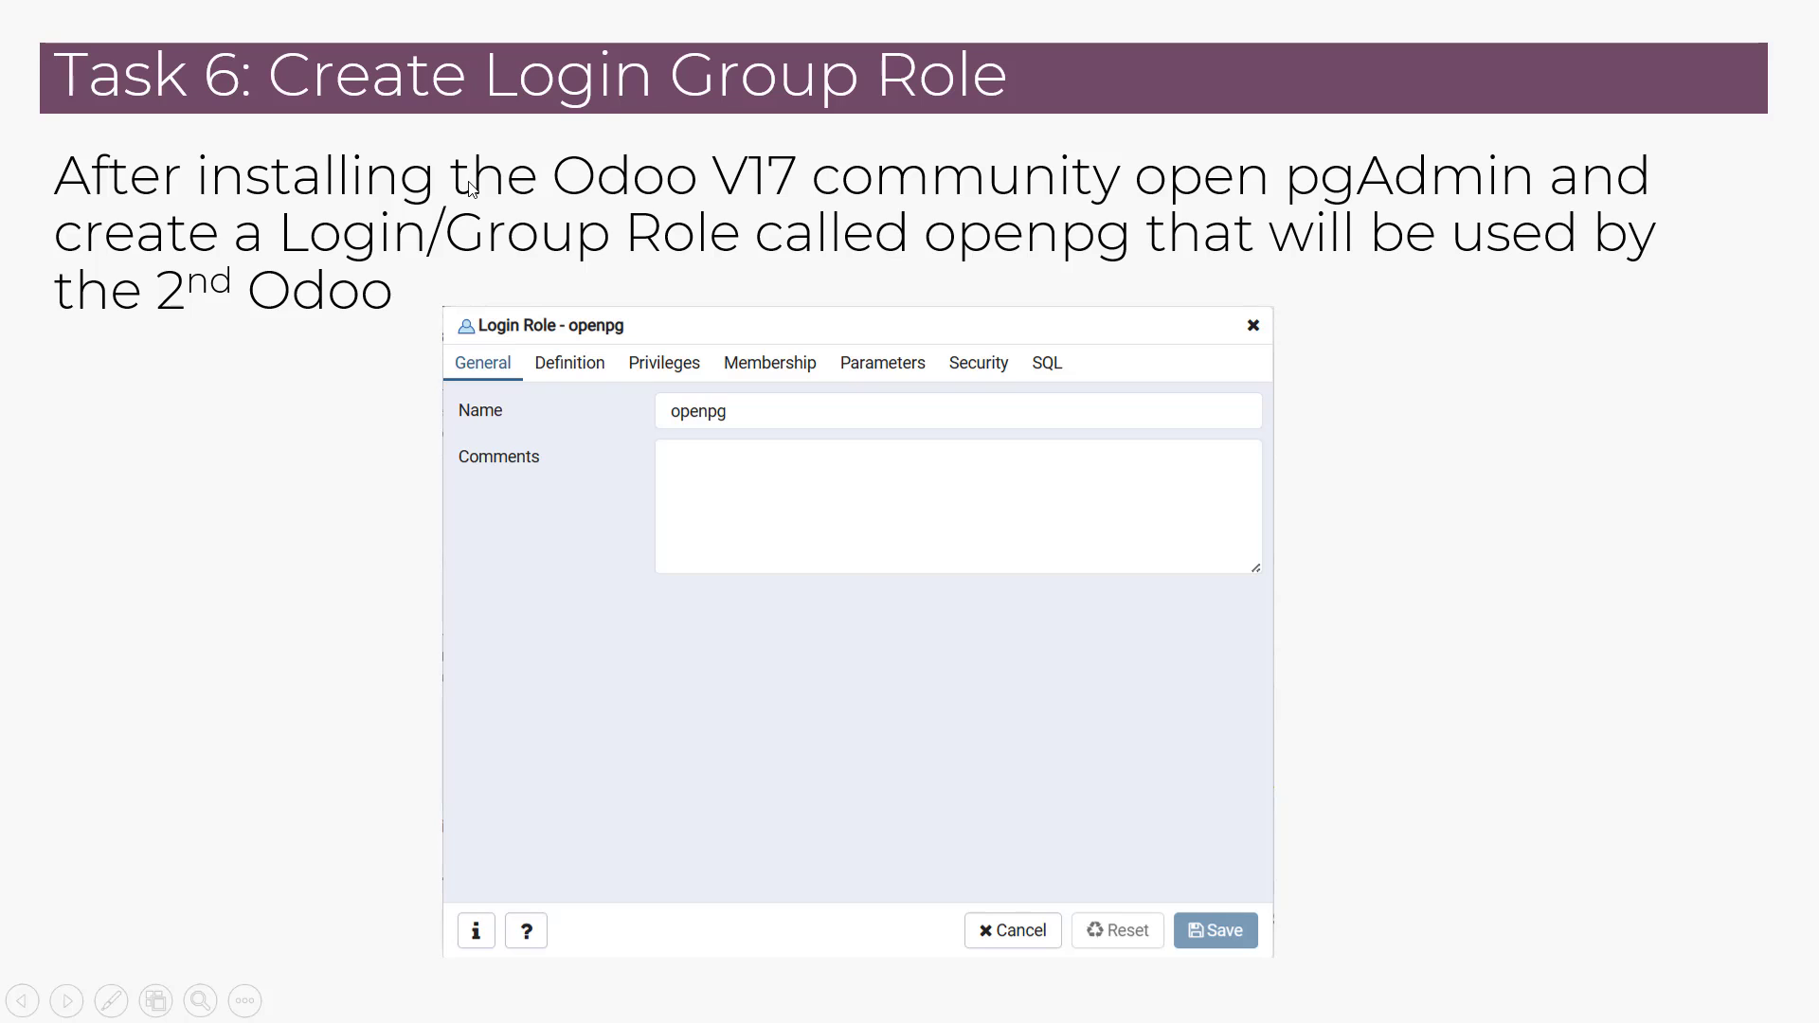
{"action": "key", "text": "alt+Tab"}
{"action": "key", "text": "alt+Tab"}
{"action": "key", "text": "alt+Tab"}
{"action": "key", "text": "alt+Tab"}
{"action": "key", "text": "alt+Tab"}
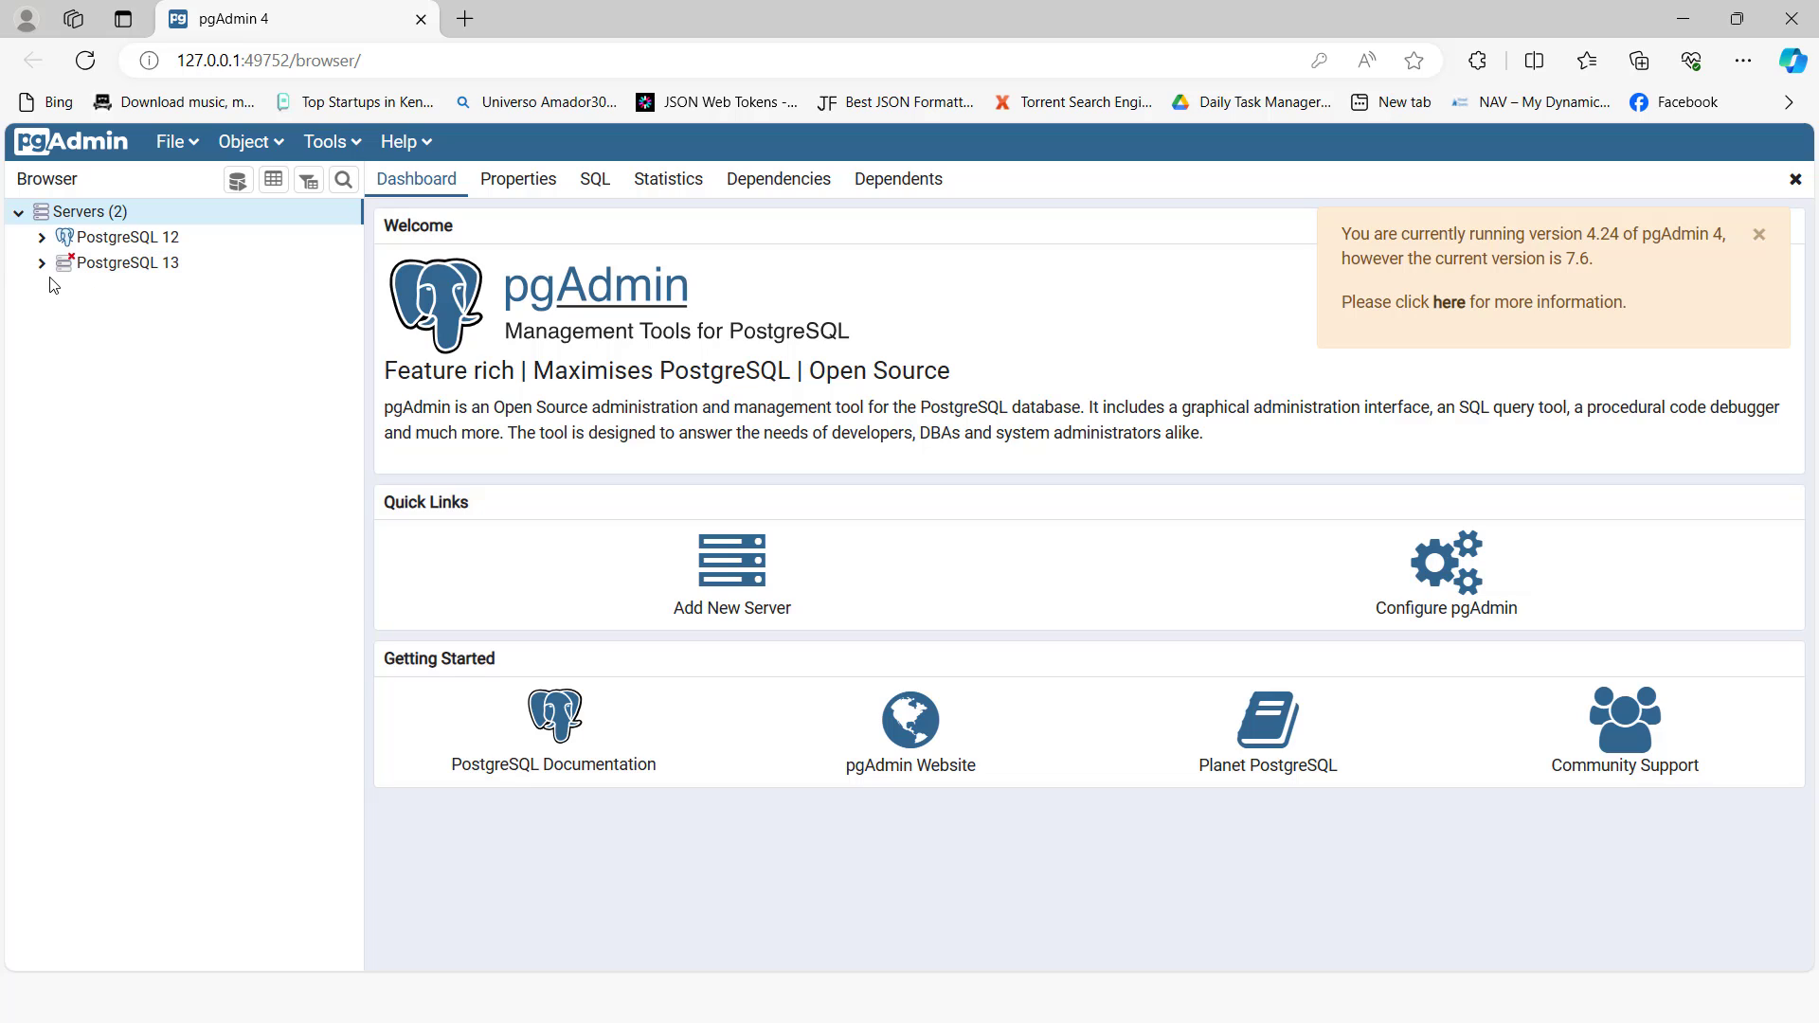
Step: Connect to the PostgreSQL 13 server by entering the postgres user's password
{"action": "left_click", "coordinate": [53, 269]}
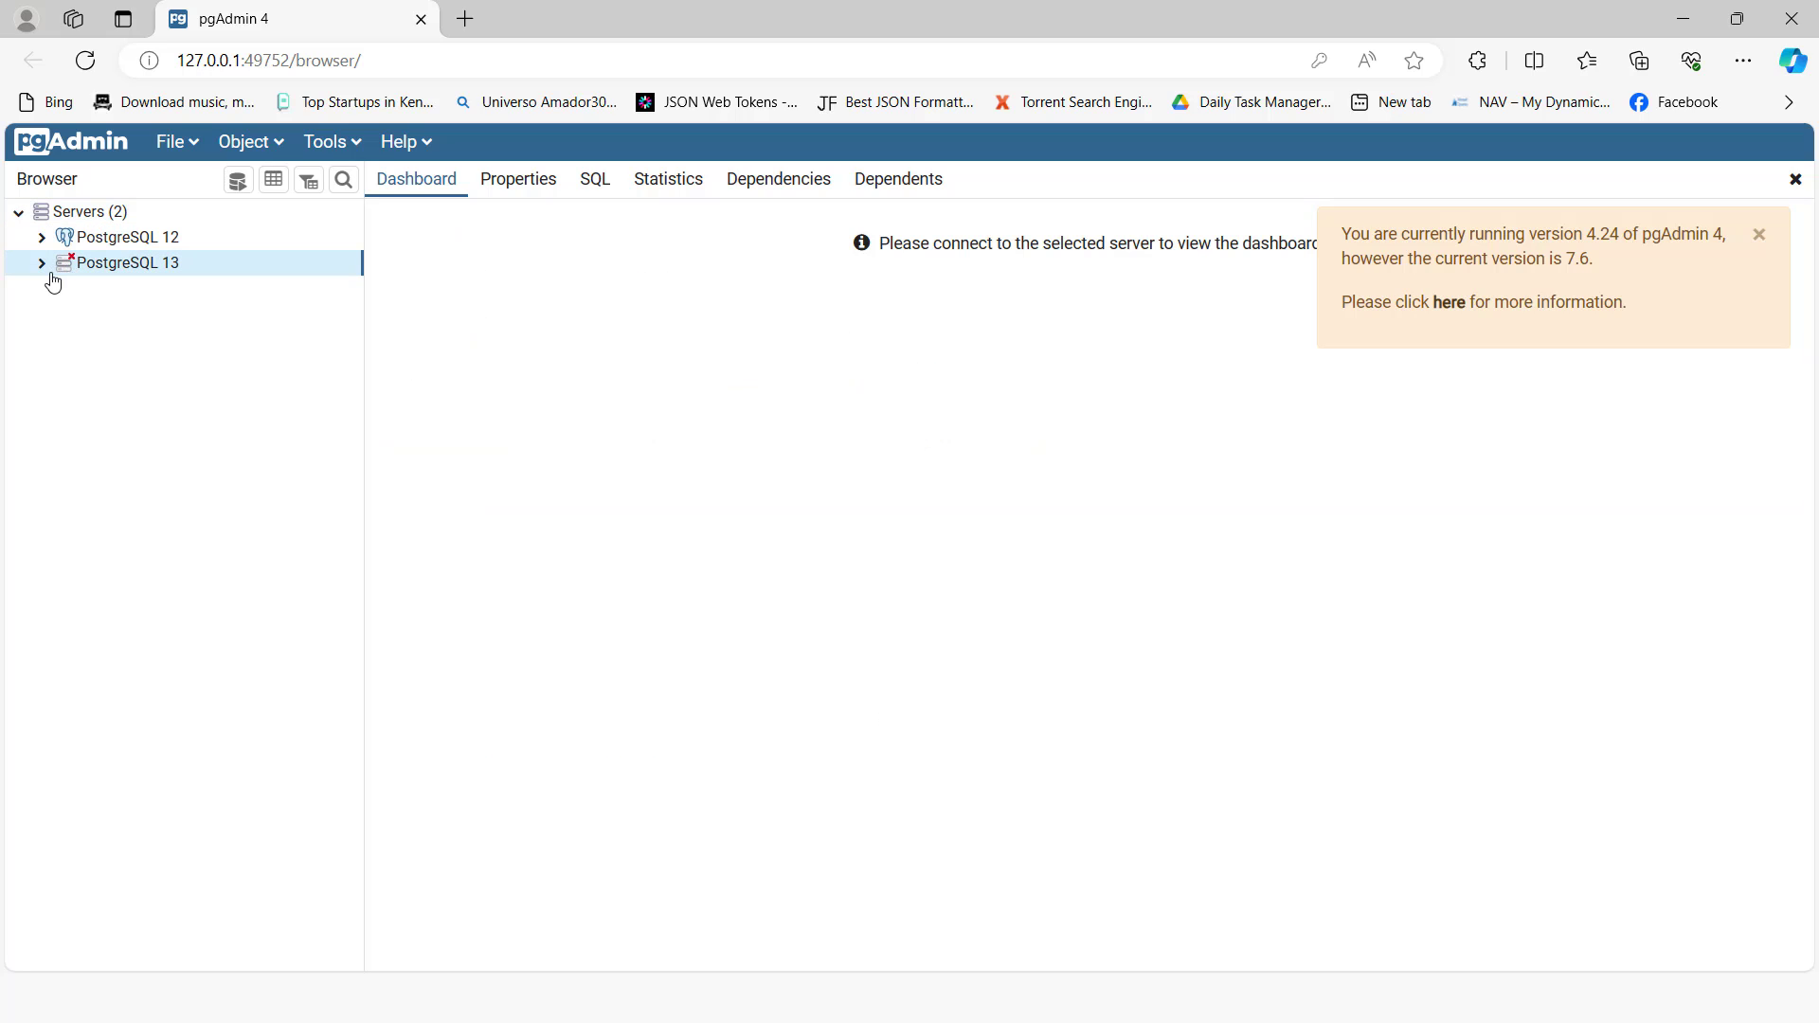
{"action": "left_click", "coordinate": [42, 268]}
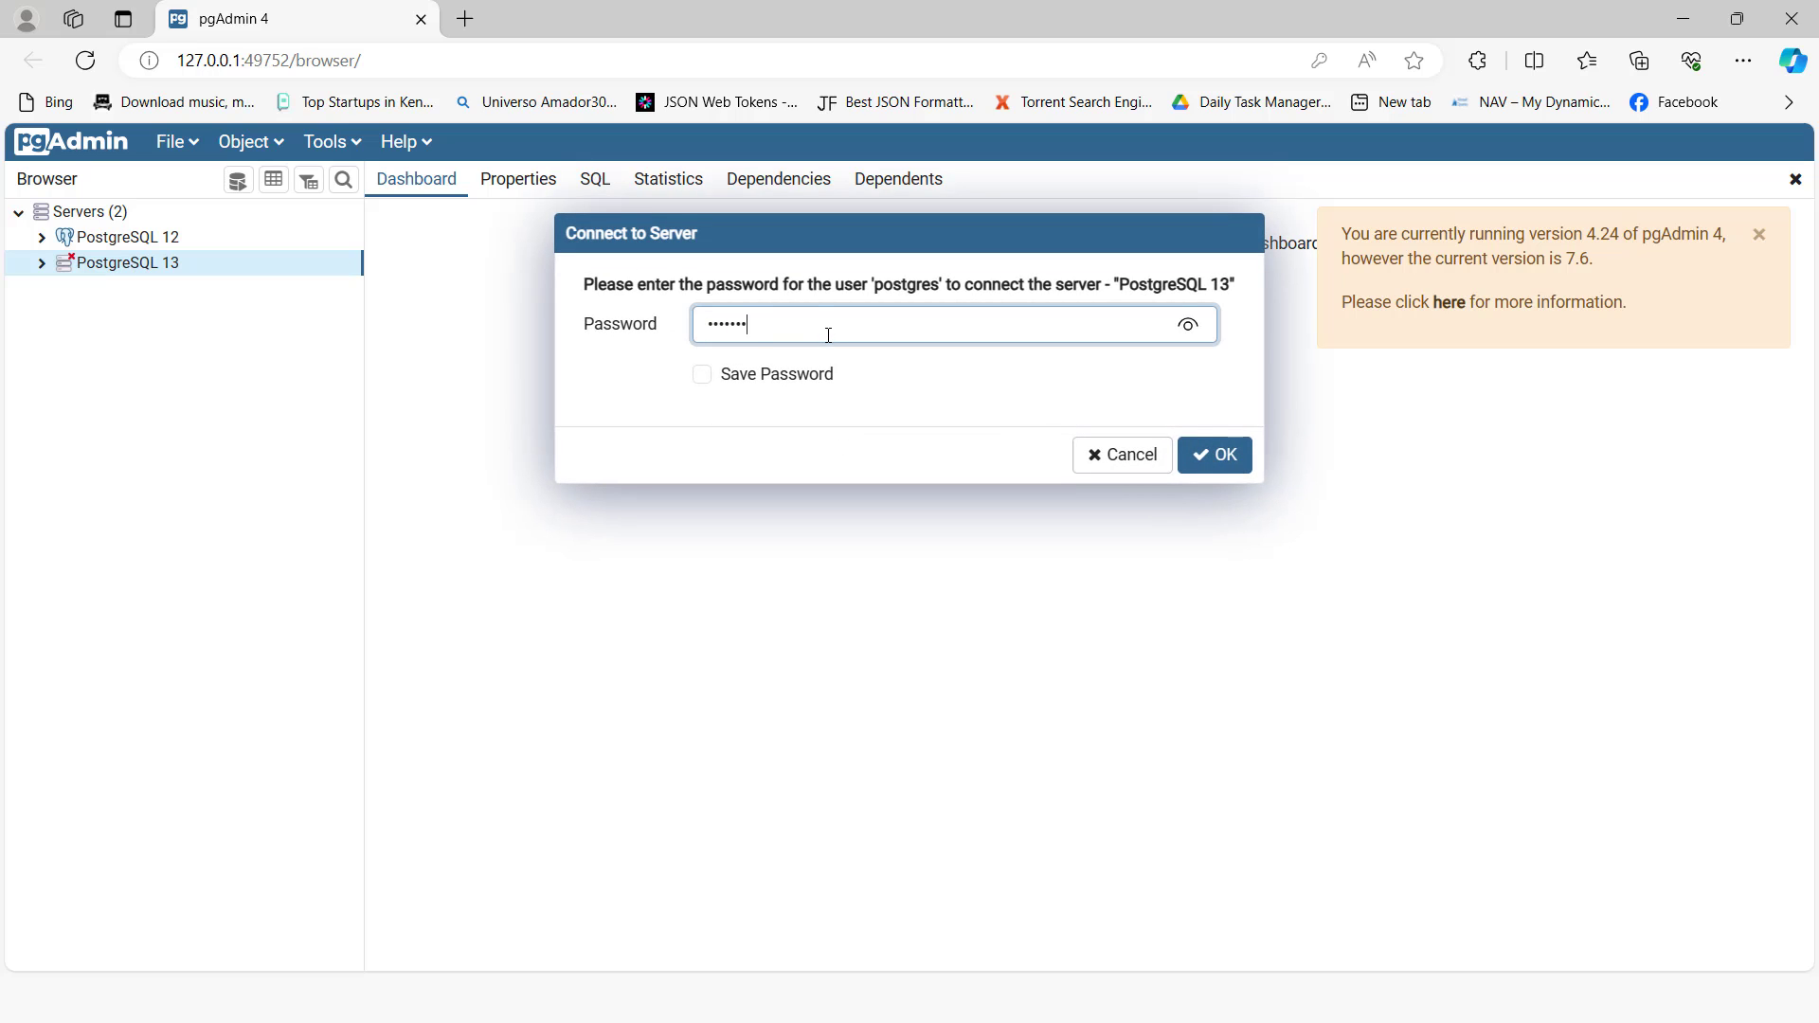
{"action": "key", "text": "Return"}
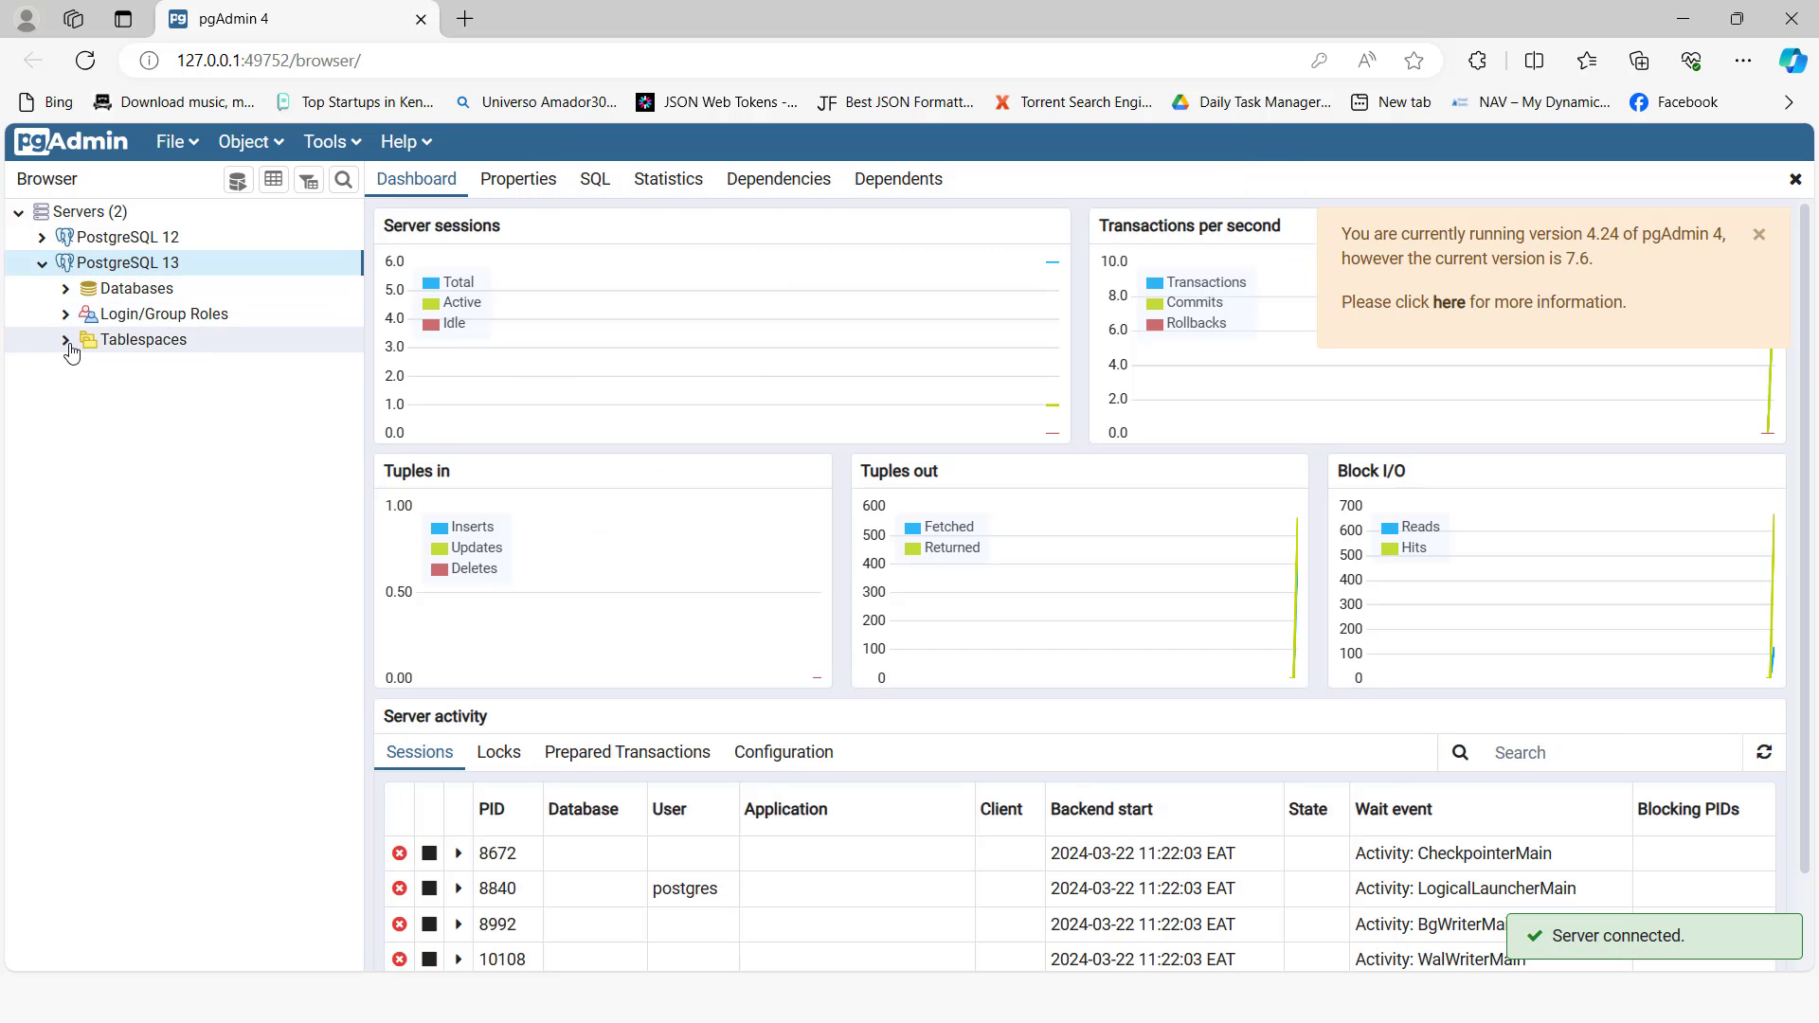
Step: Expand Login/Group Roles under PostgreSQL 13 and open the Create Login/Group Role dialog at its Name field
{"action": "left_click", "coordinate": [66, 314]}
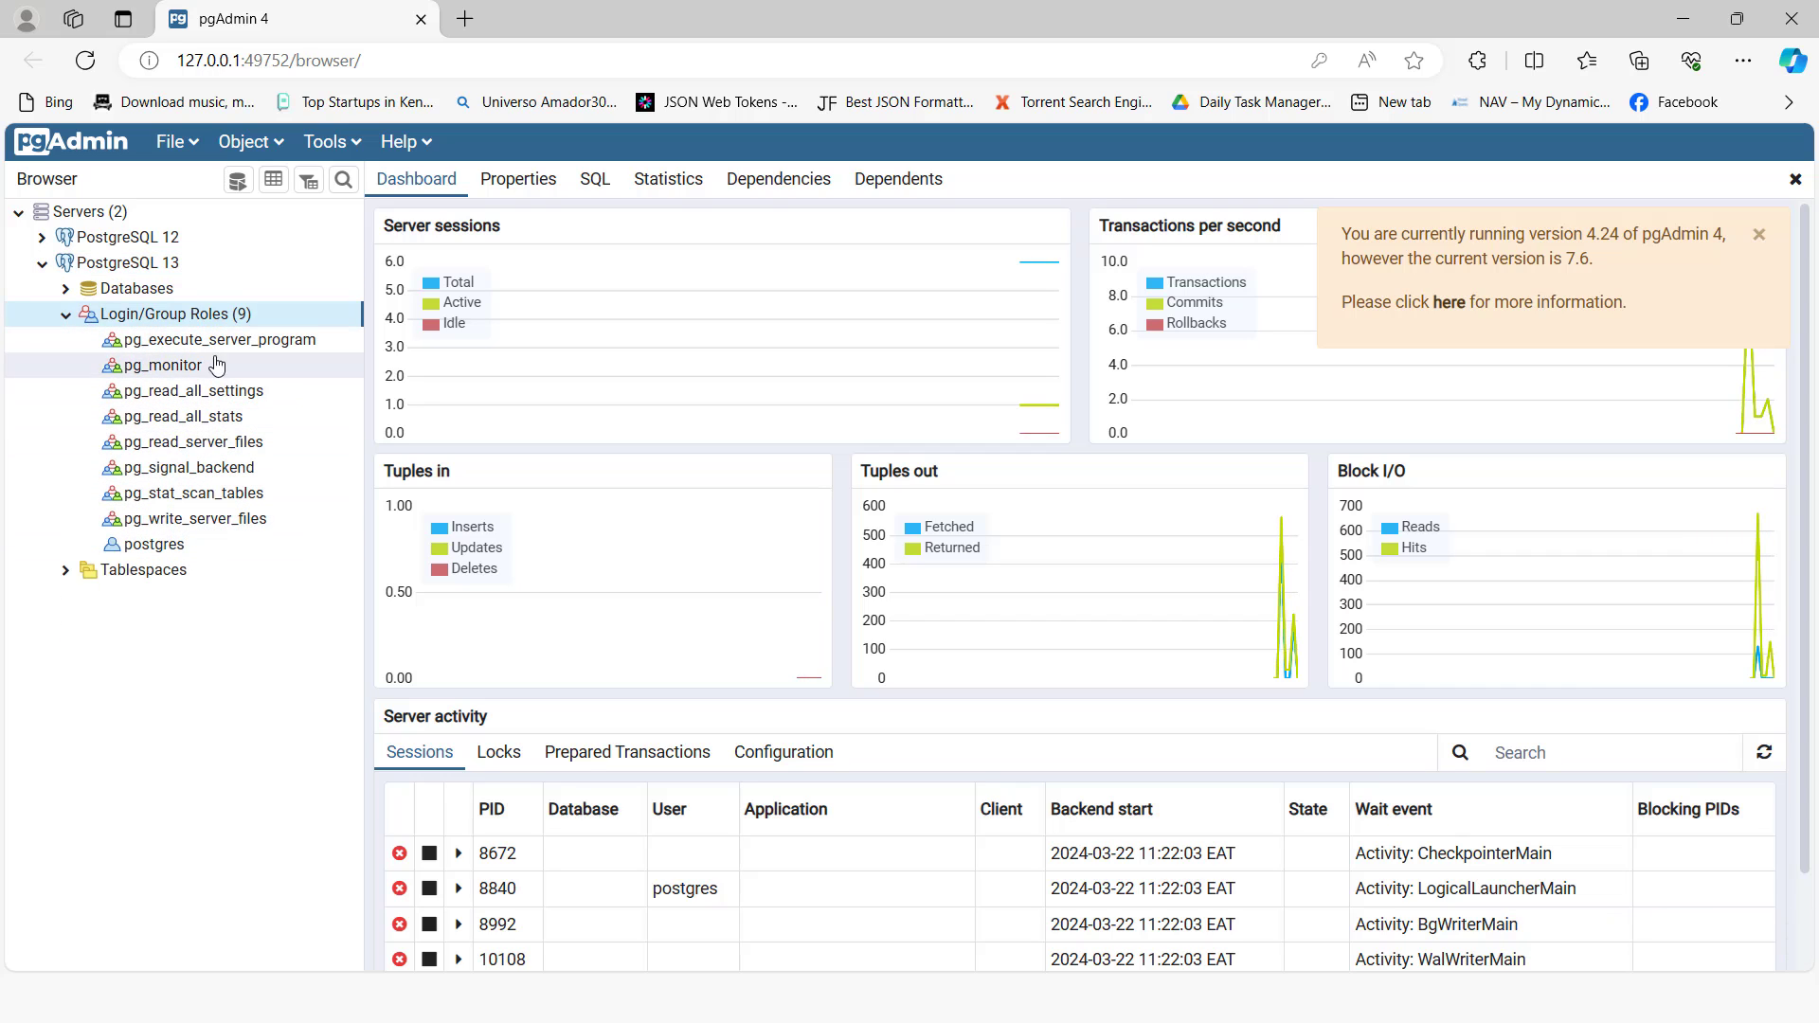
{"action": "right_click", "coordinate": [185, 319]}
{"action": "mouse_move", "coordinate": [297, 334]}
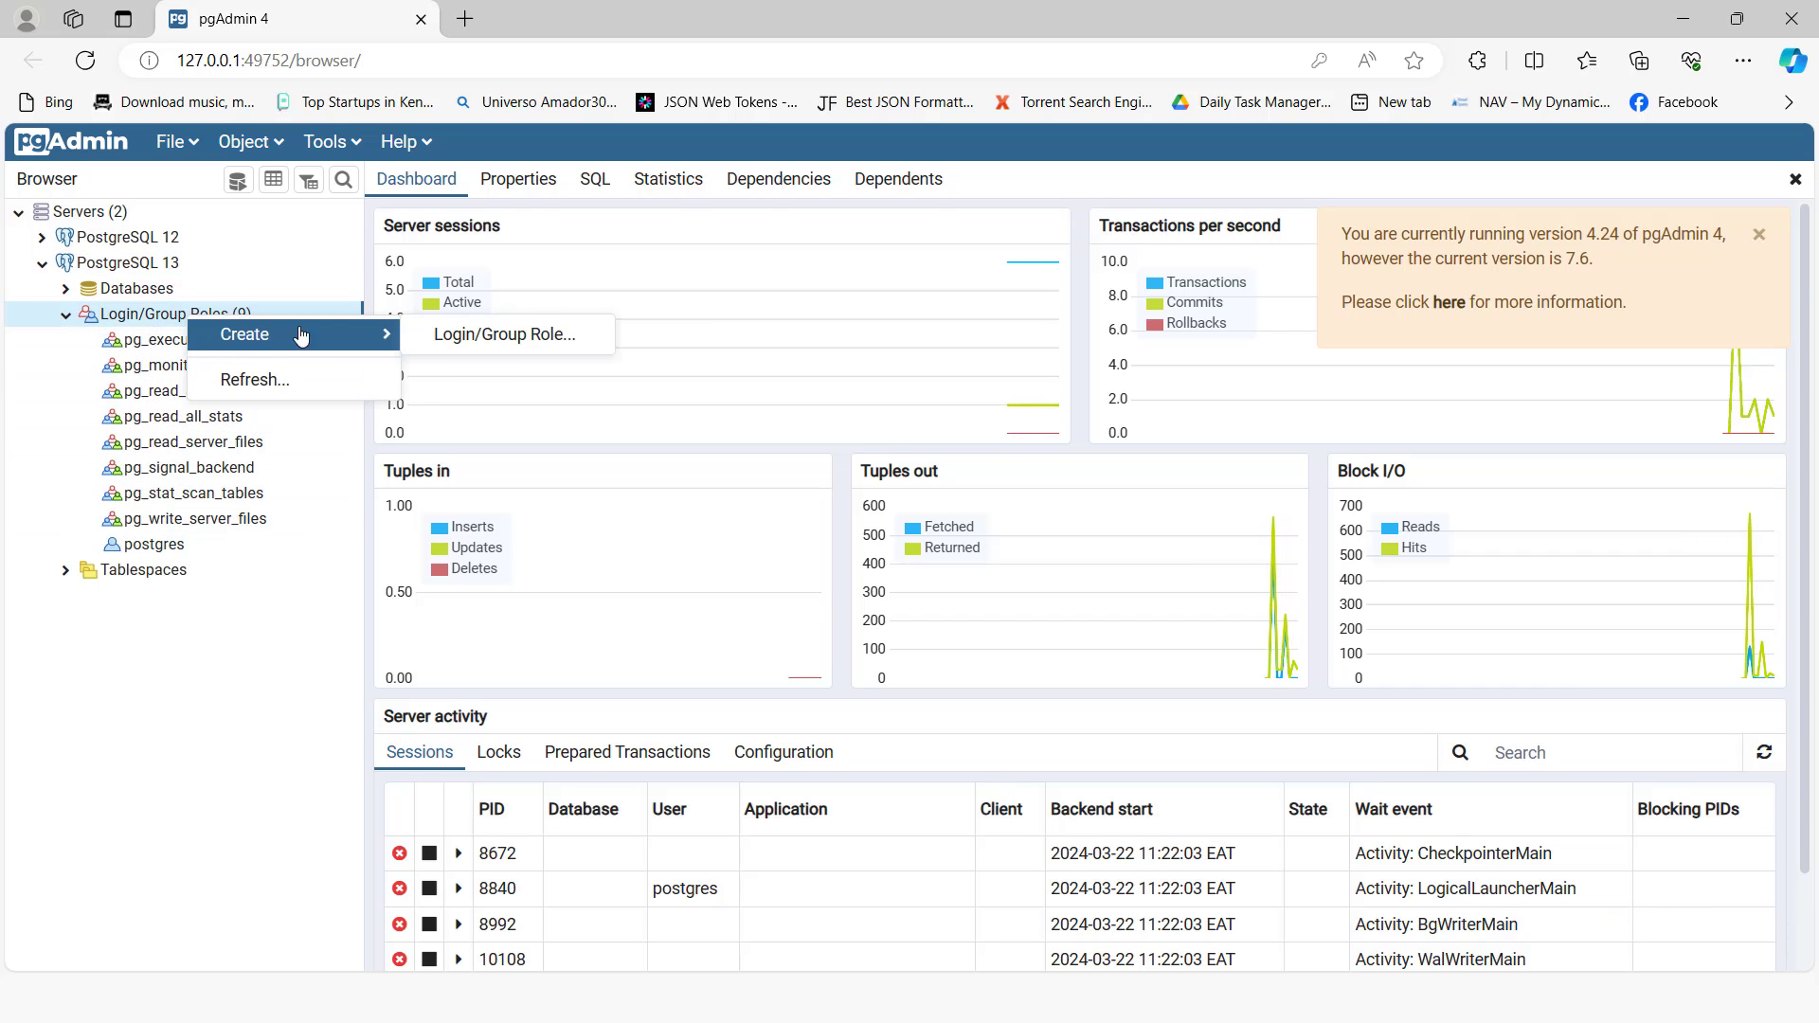
{"action": "left_click", "coordinate": [488, 341]}
{"action": "left_click", "coordinate": [776, 275]}
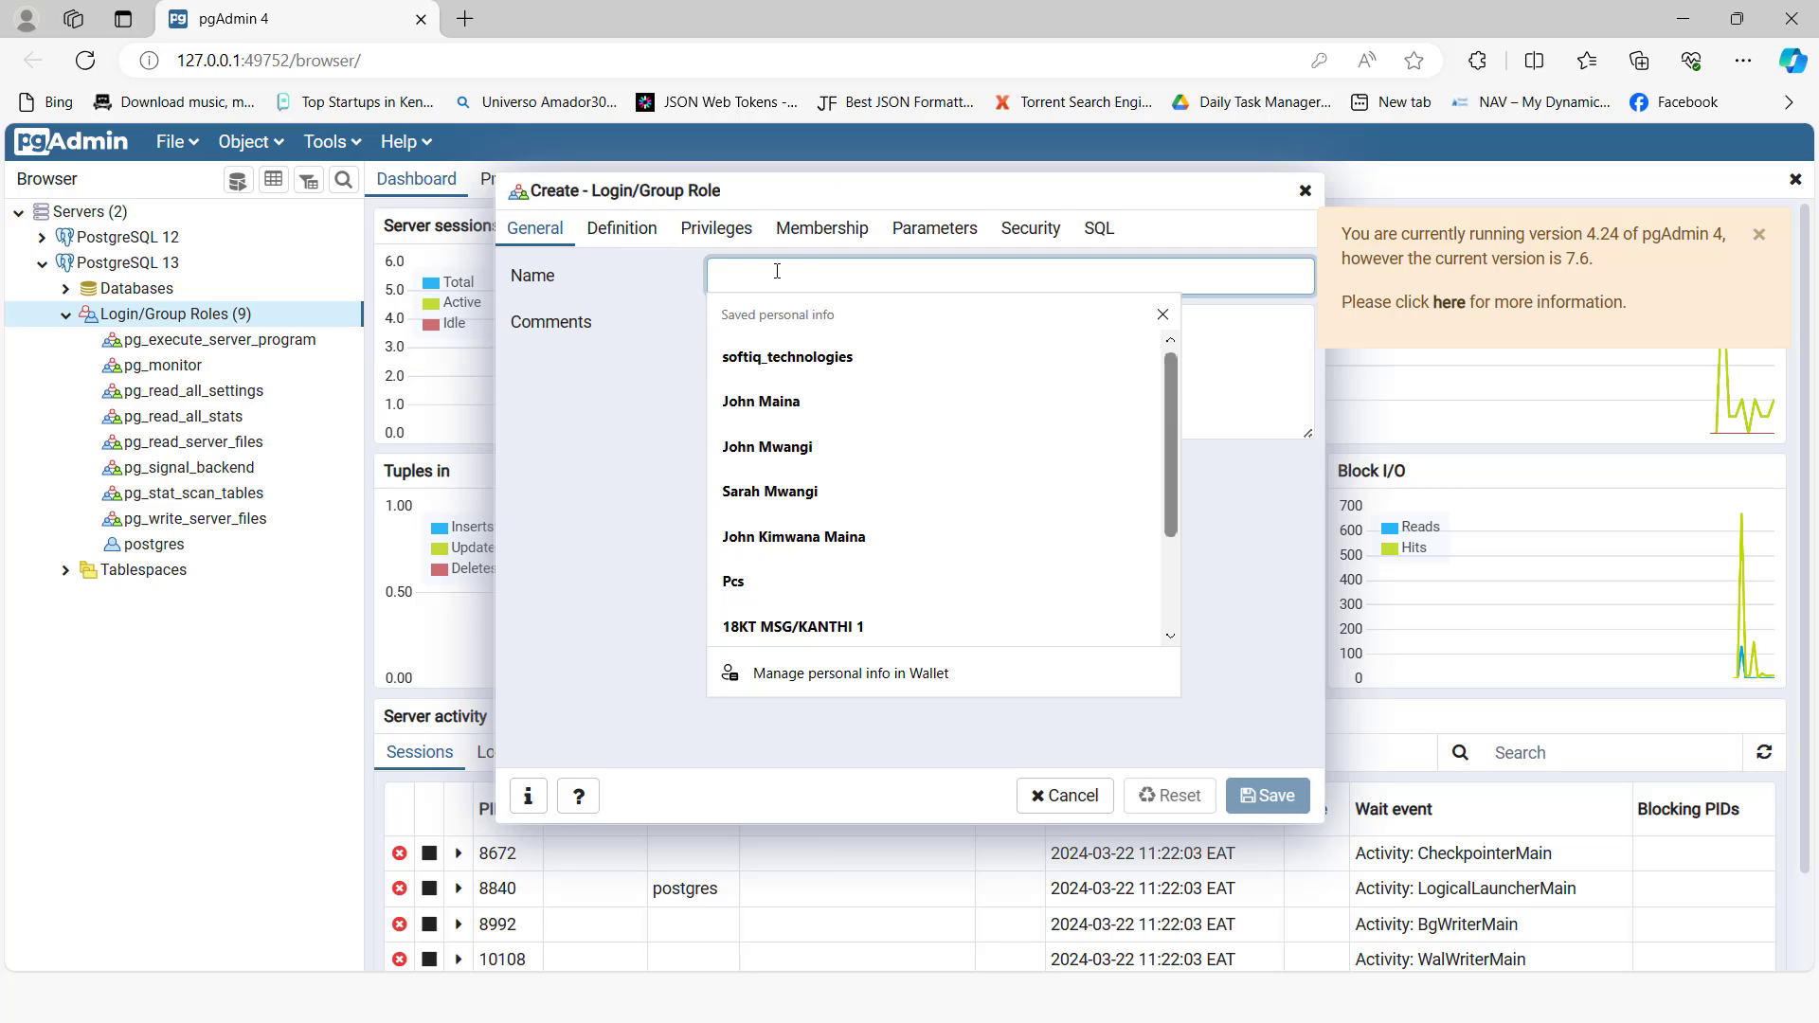
Step: Name the new login role openpg and enter the role's password
{"action": "type", "text": "openpg"}
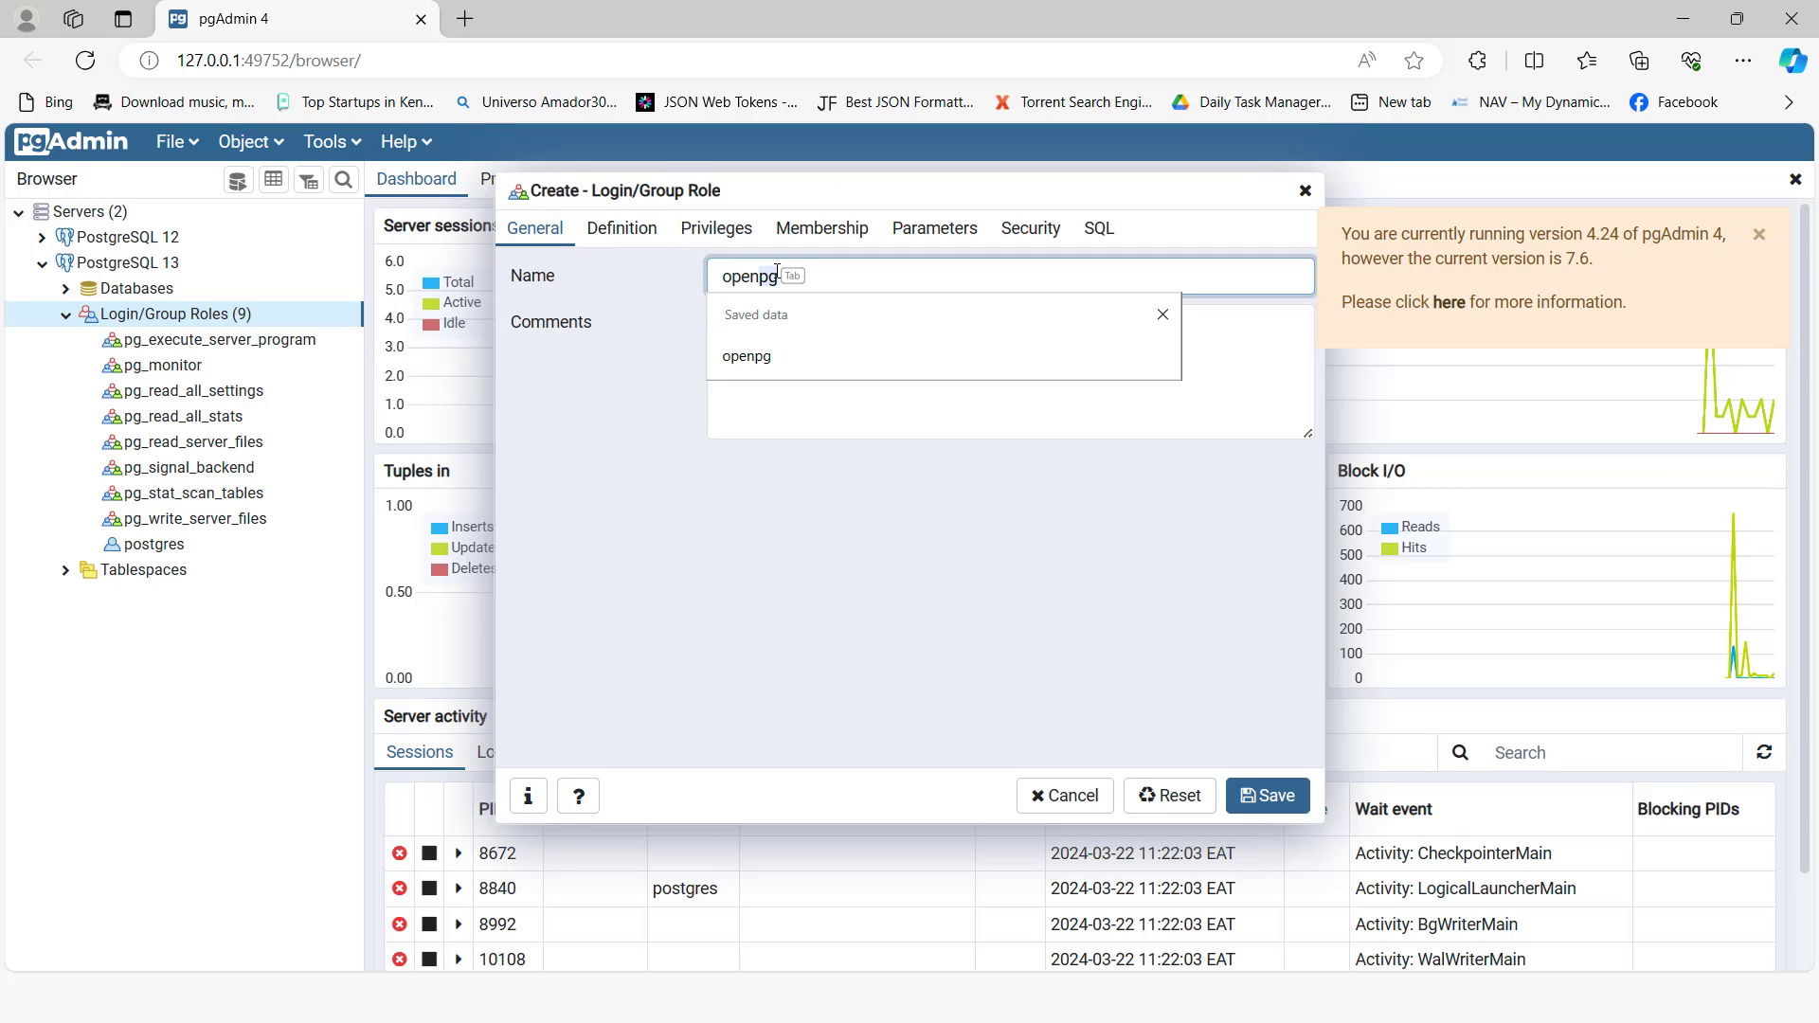
{"action": "key", "text": "Tab"}
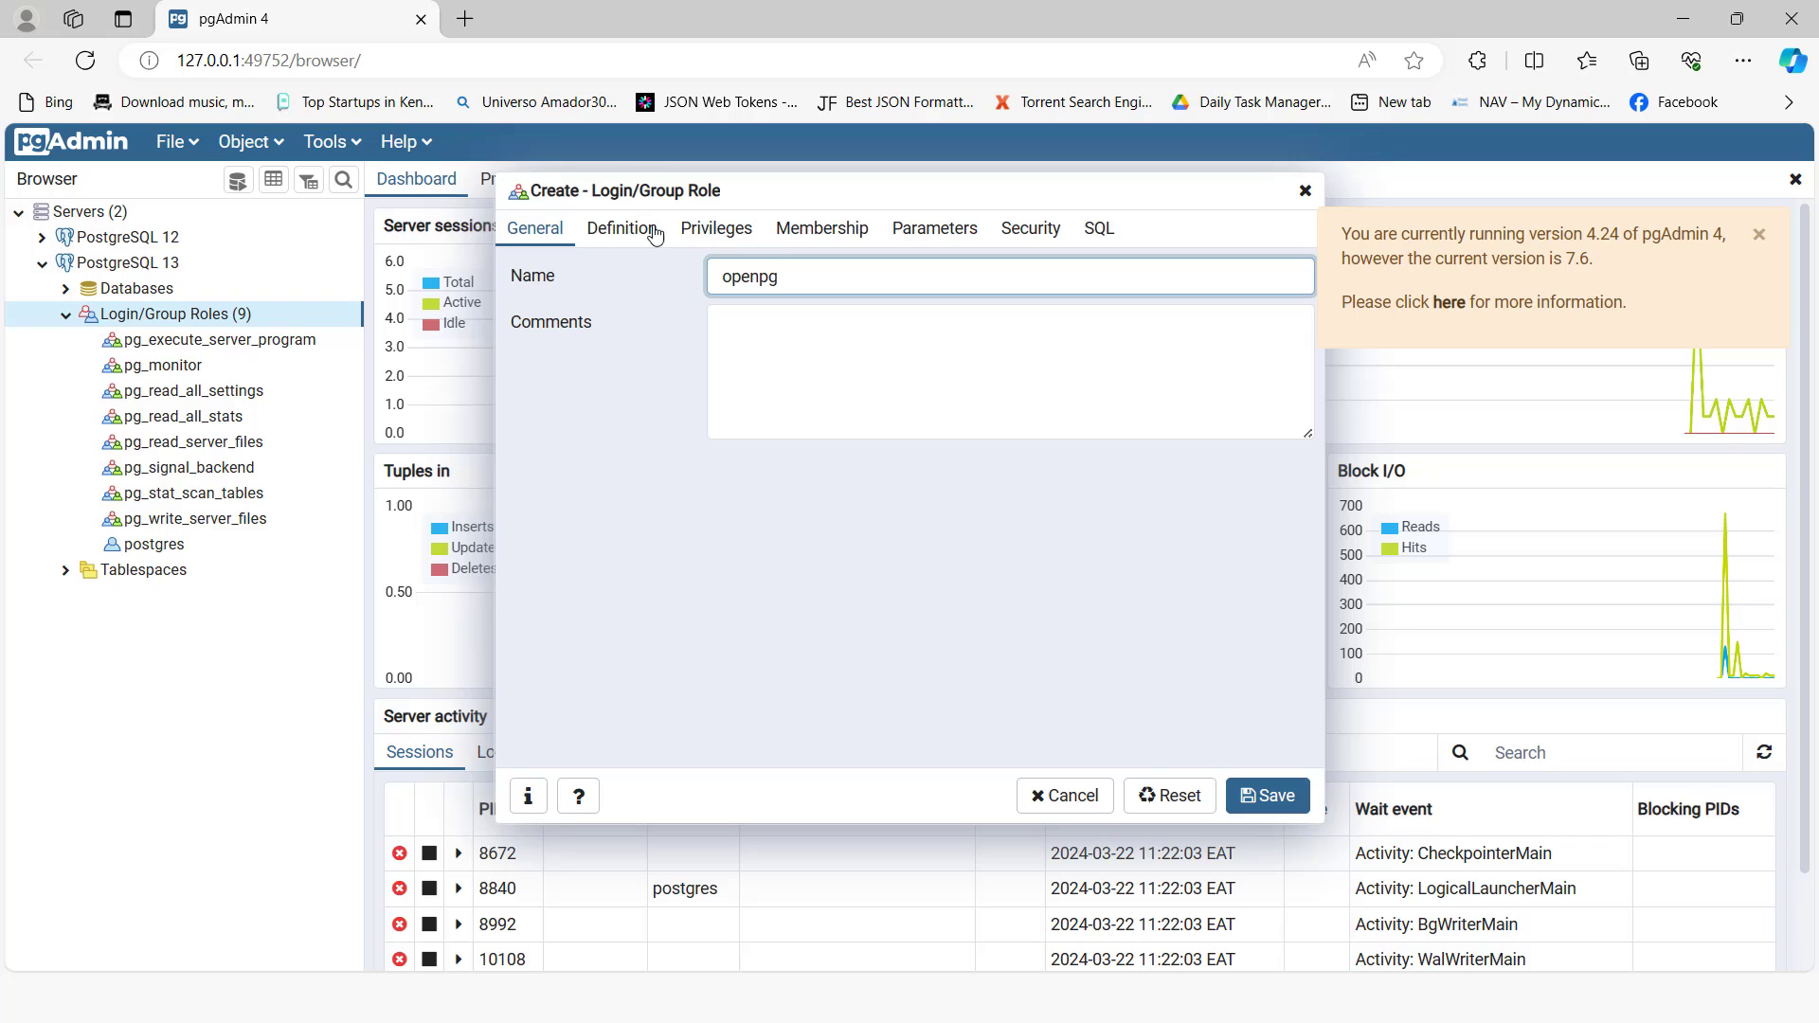
{"action": "left_click", "coordinate": [621, 228]}
{"action": "left_click", "coordinate": [749, 271]}
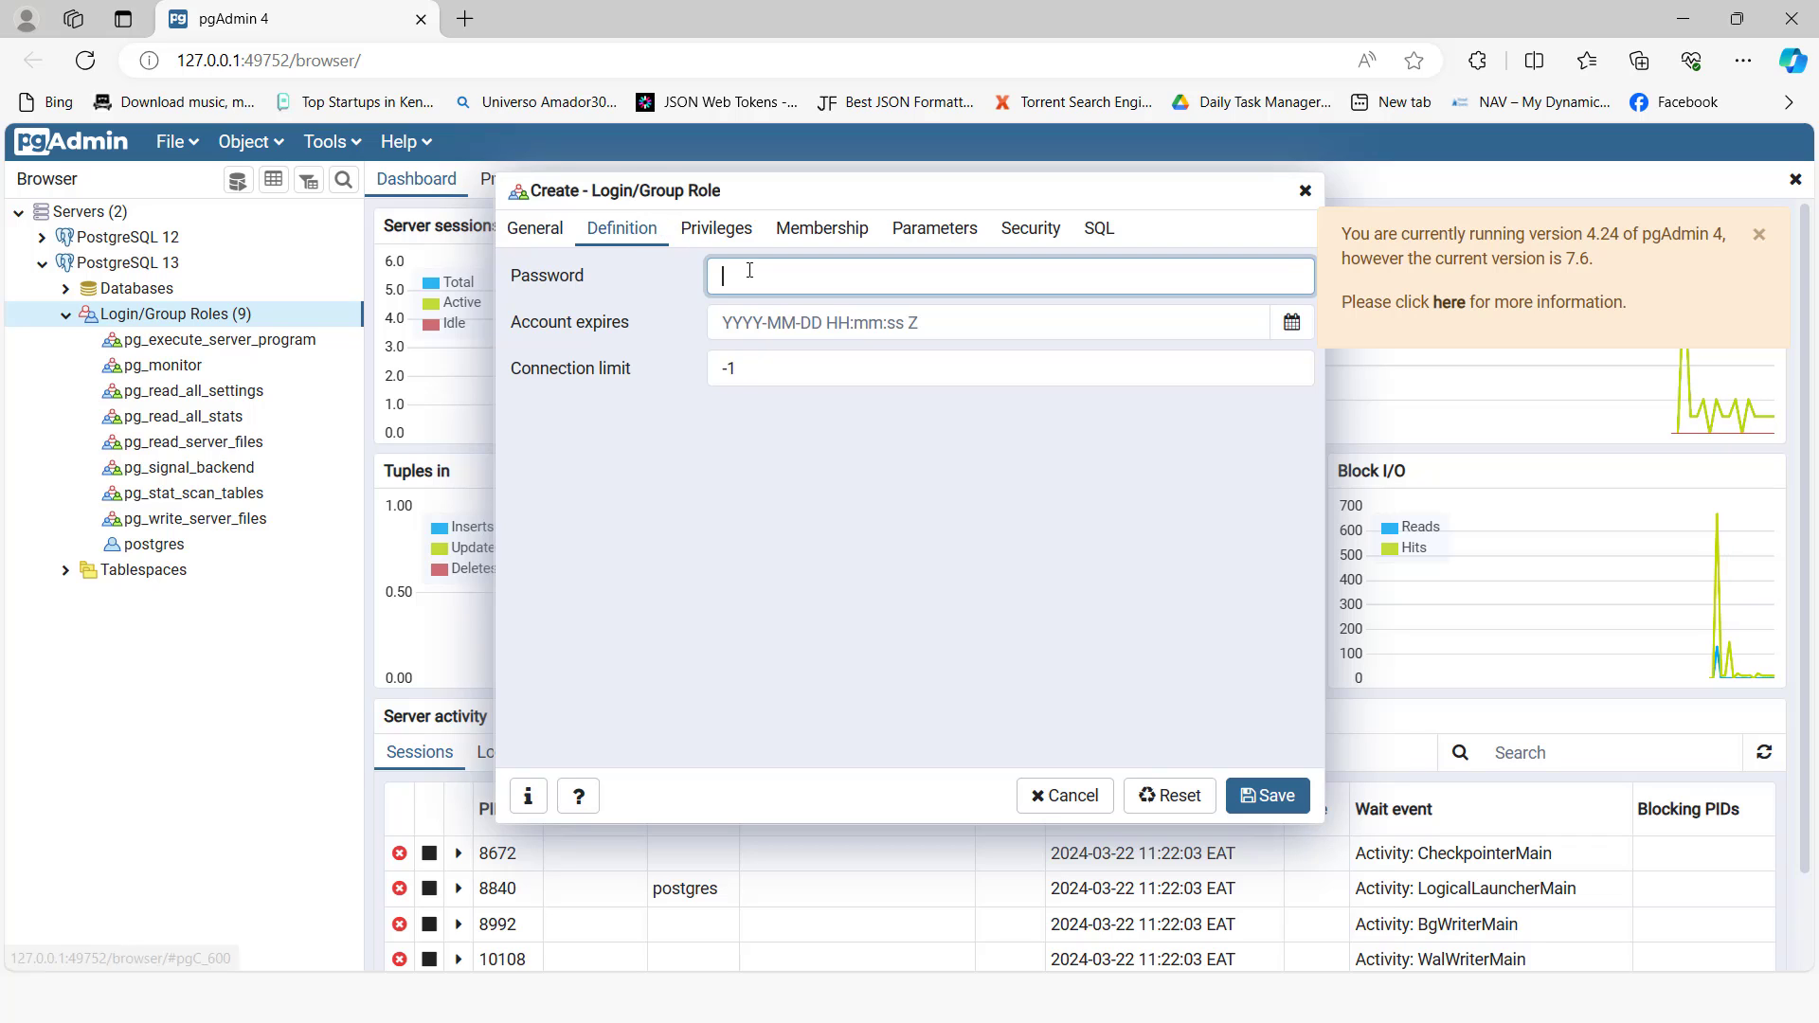
{"action": "type", "text": "passw"}
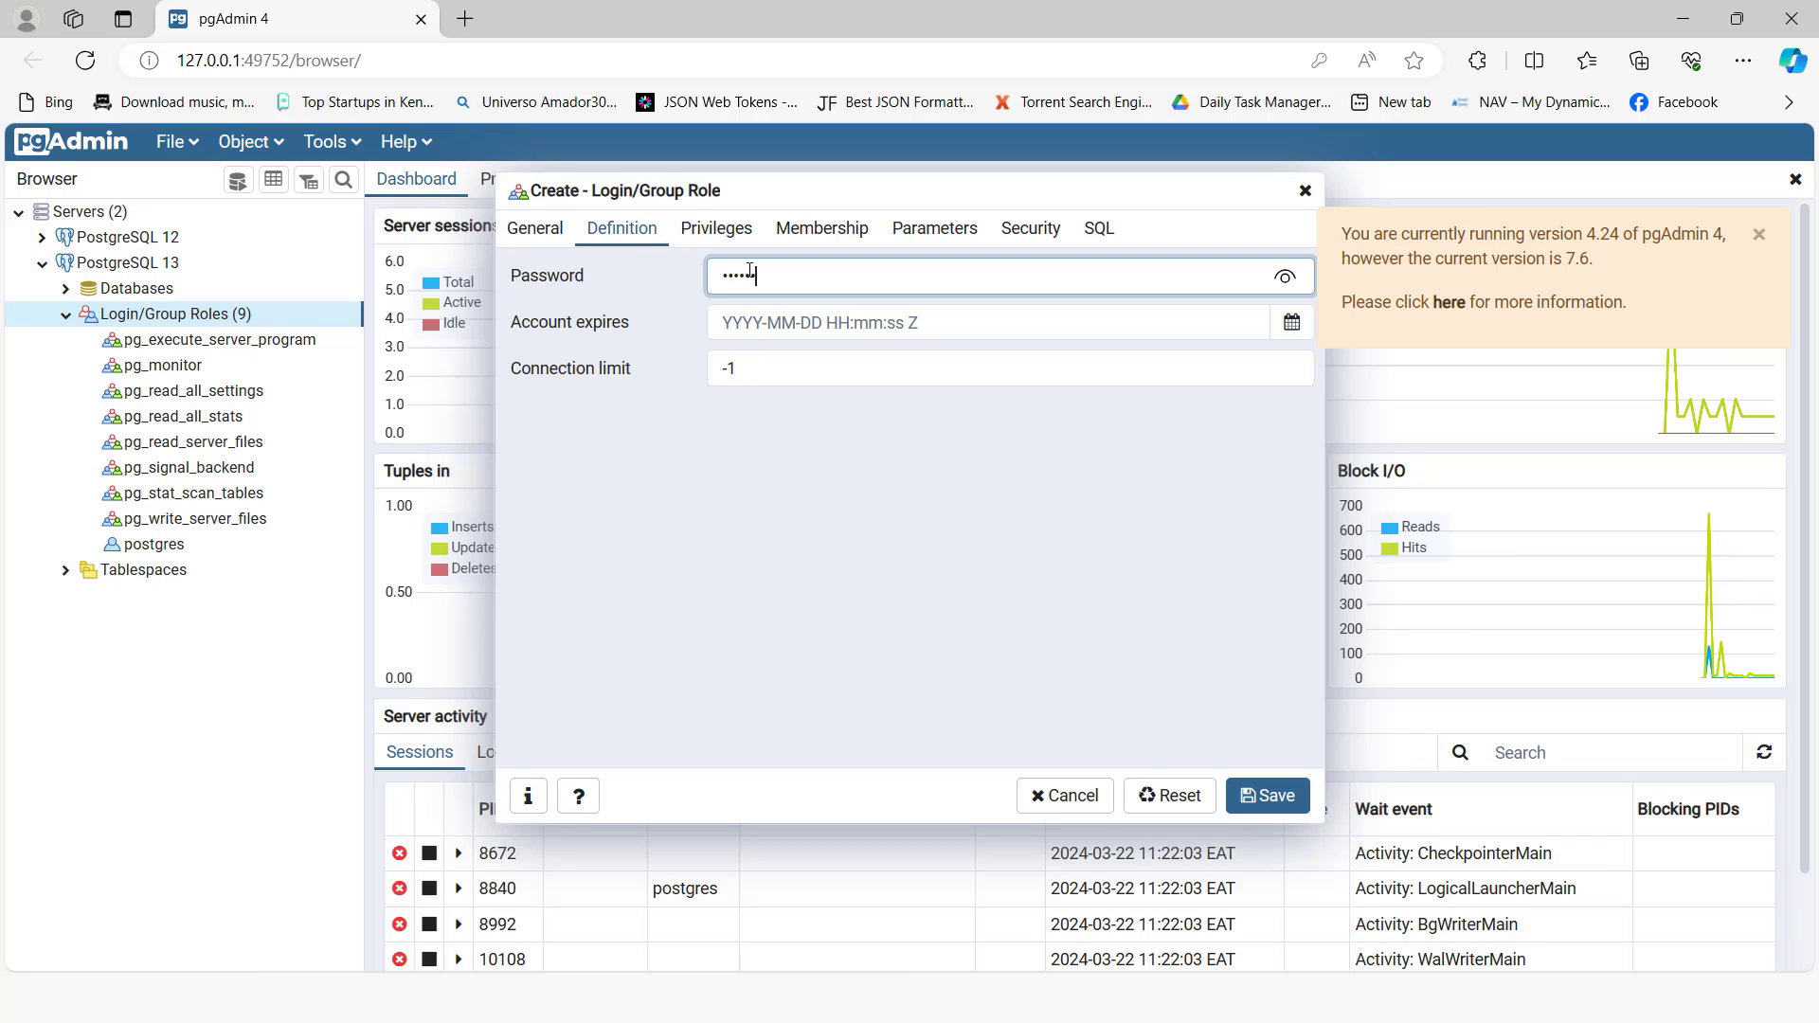
{"action": "type", "text": "o"}
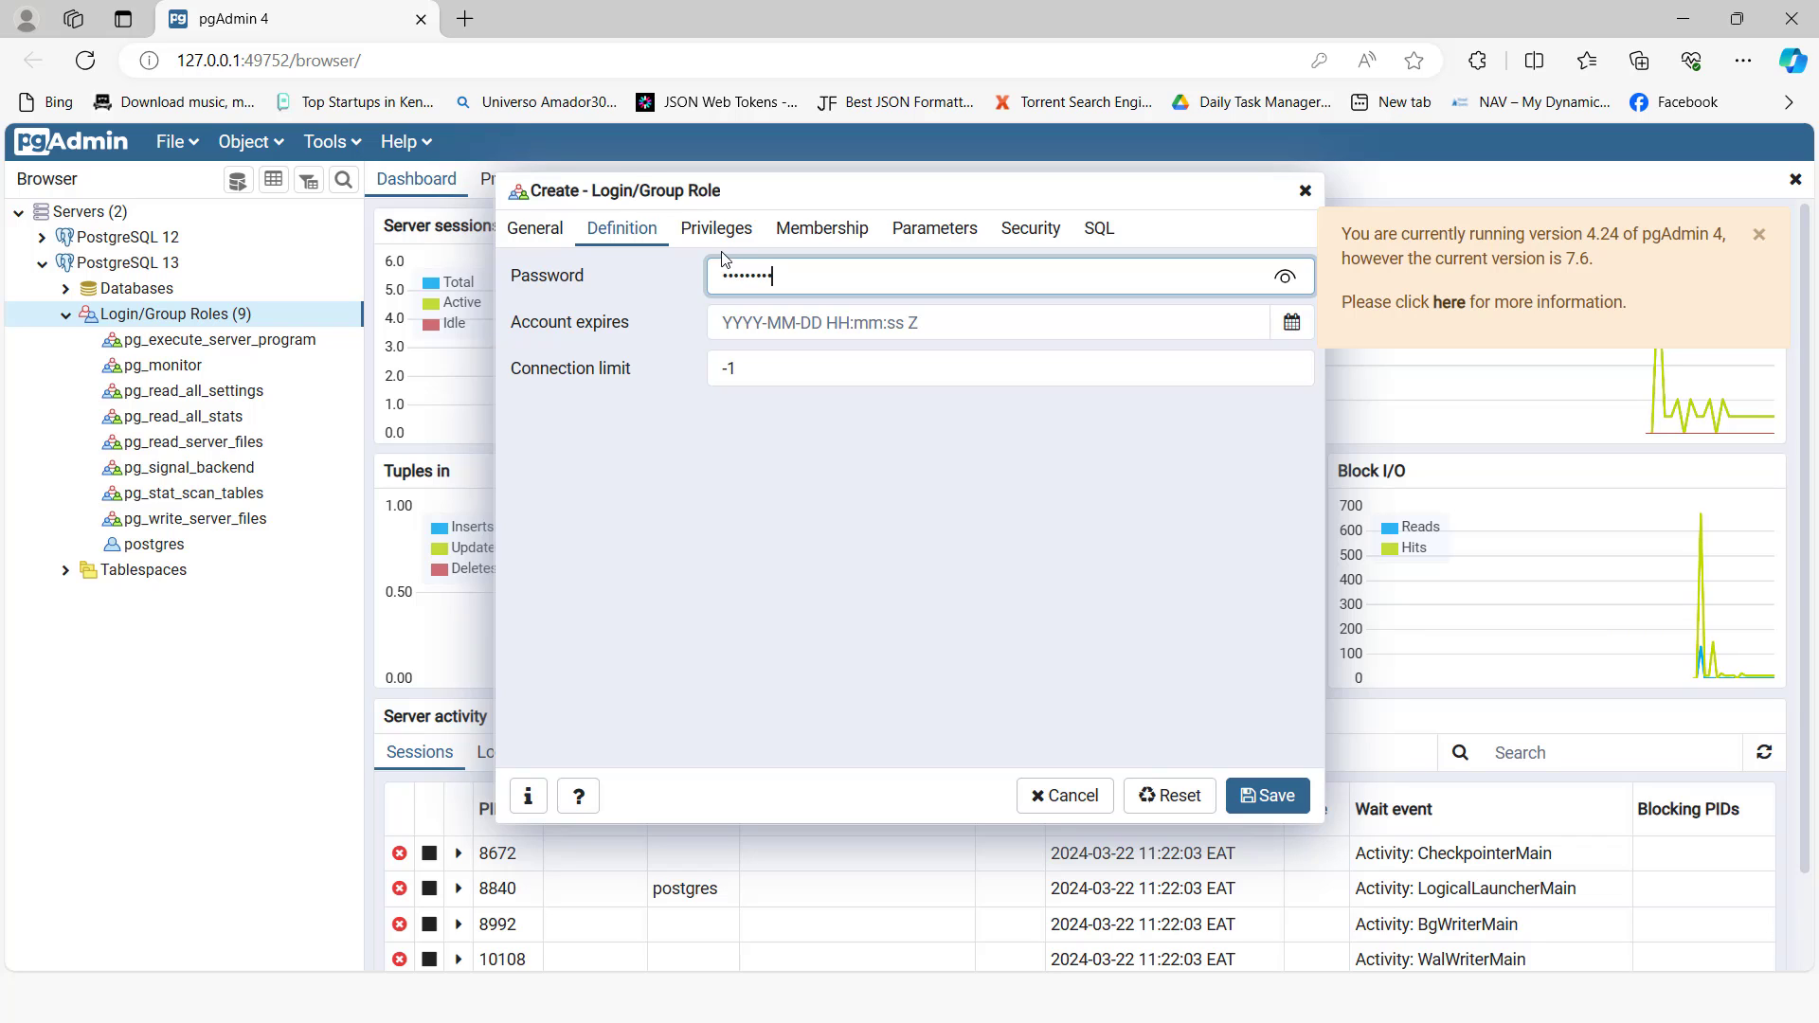
Step: Grant the role login, superuser and streaming replication privileges
{"action": "left_click", "coordinate": [716, 229]}
{"action": "left_click", "coordinate": [802, 274]}
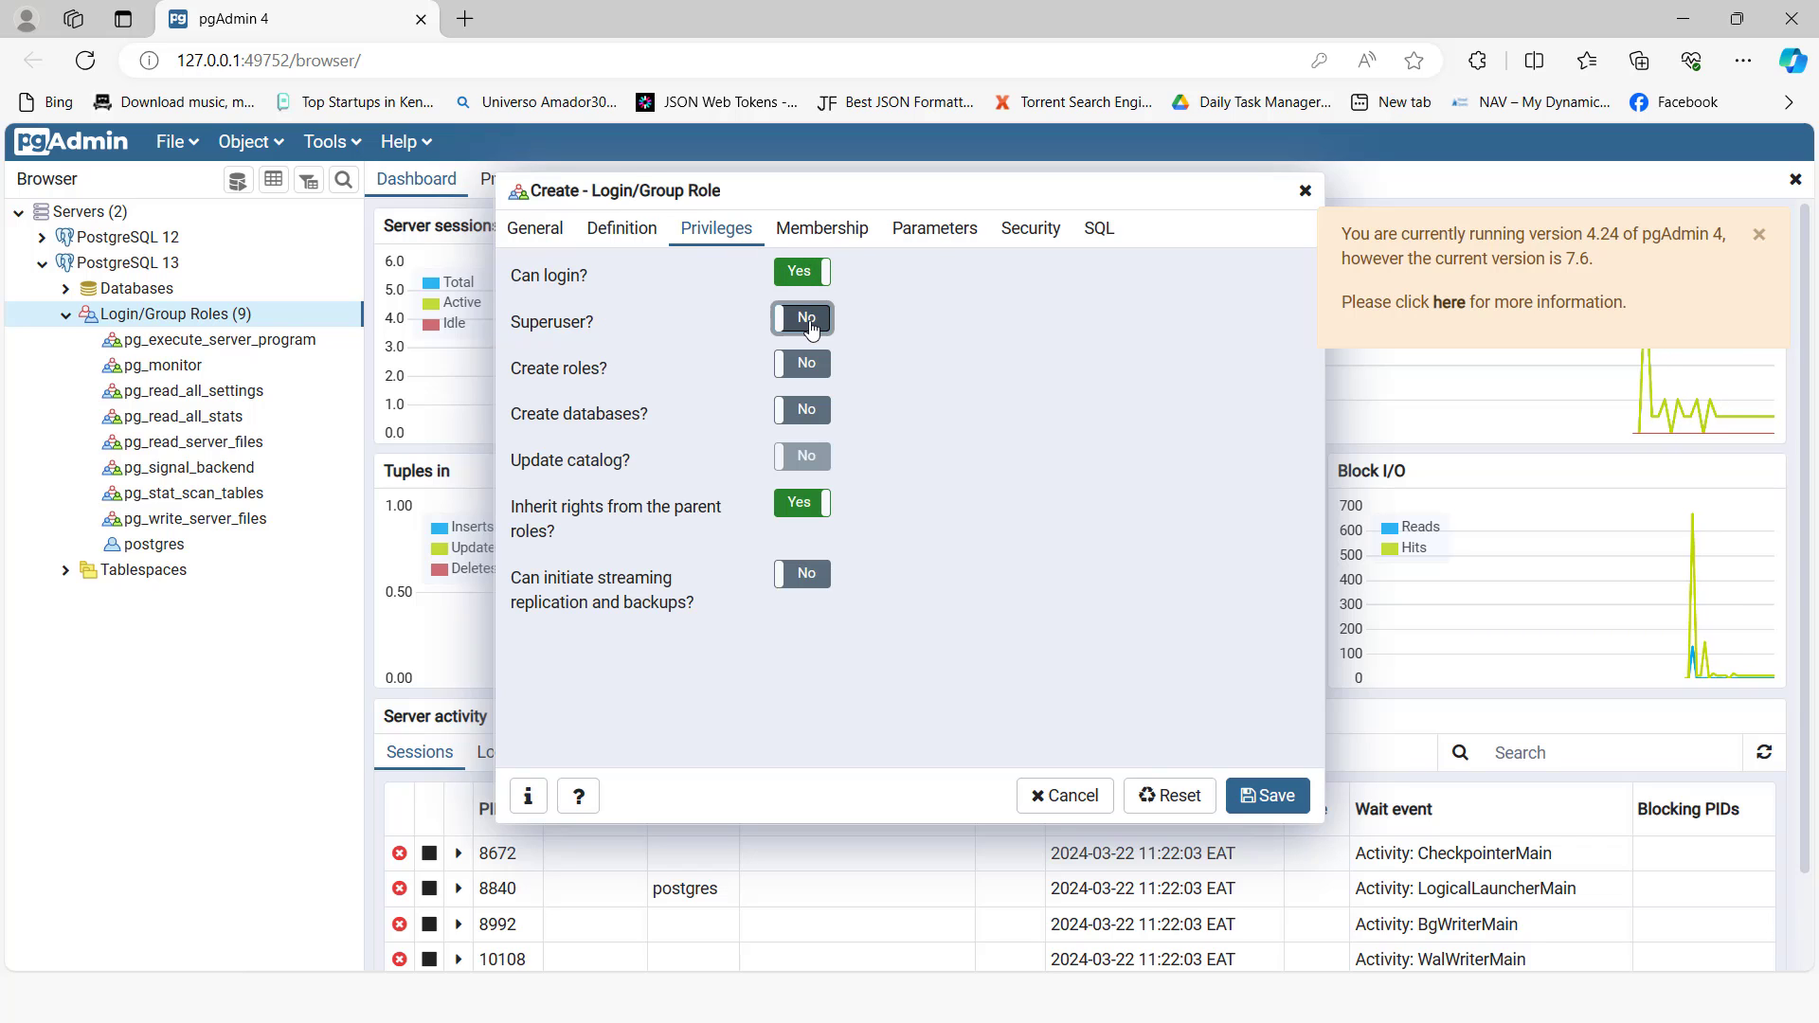
{"action": "left_click", "coordinate": [810, 325]}
{"action": "left_click", "coordinate": [803, 573]}
Step: Review the role's membership, parameters, security and generated SQL, then save the openpg role
{"action": "left_click", "coordinate": [821, 228]}
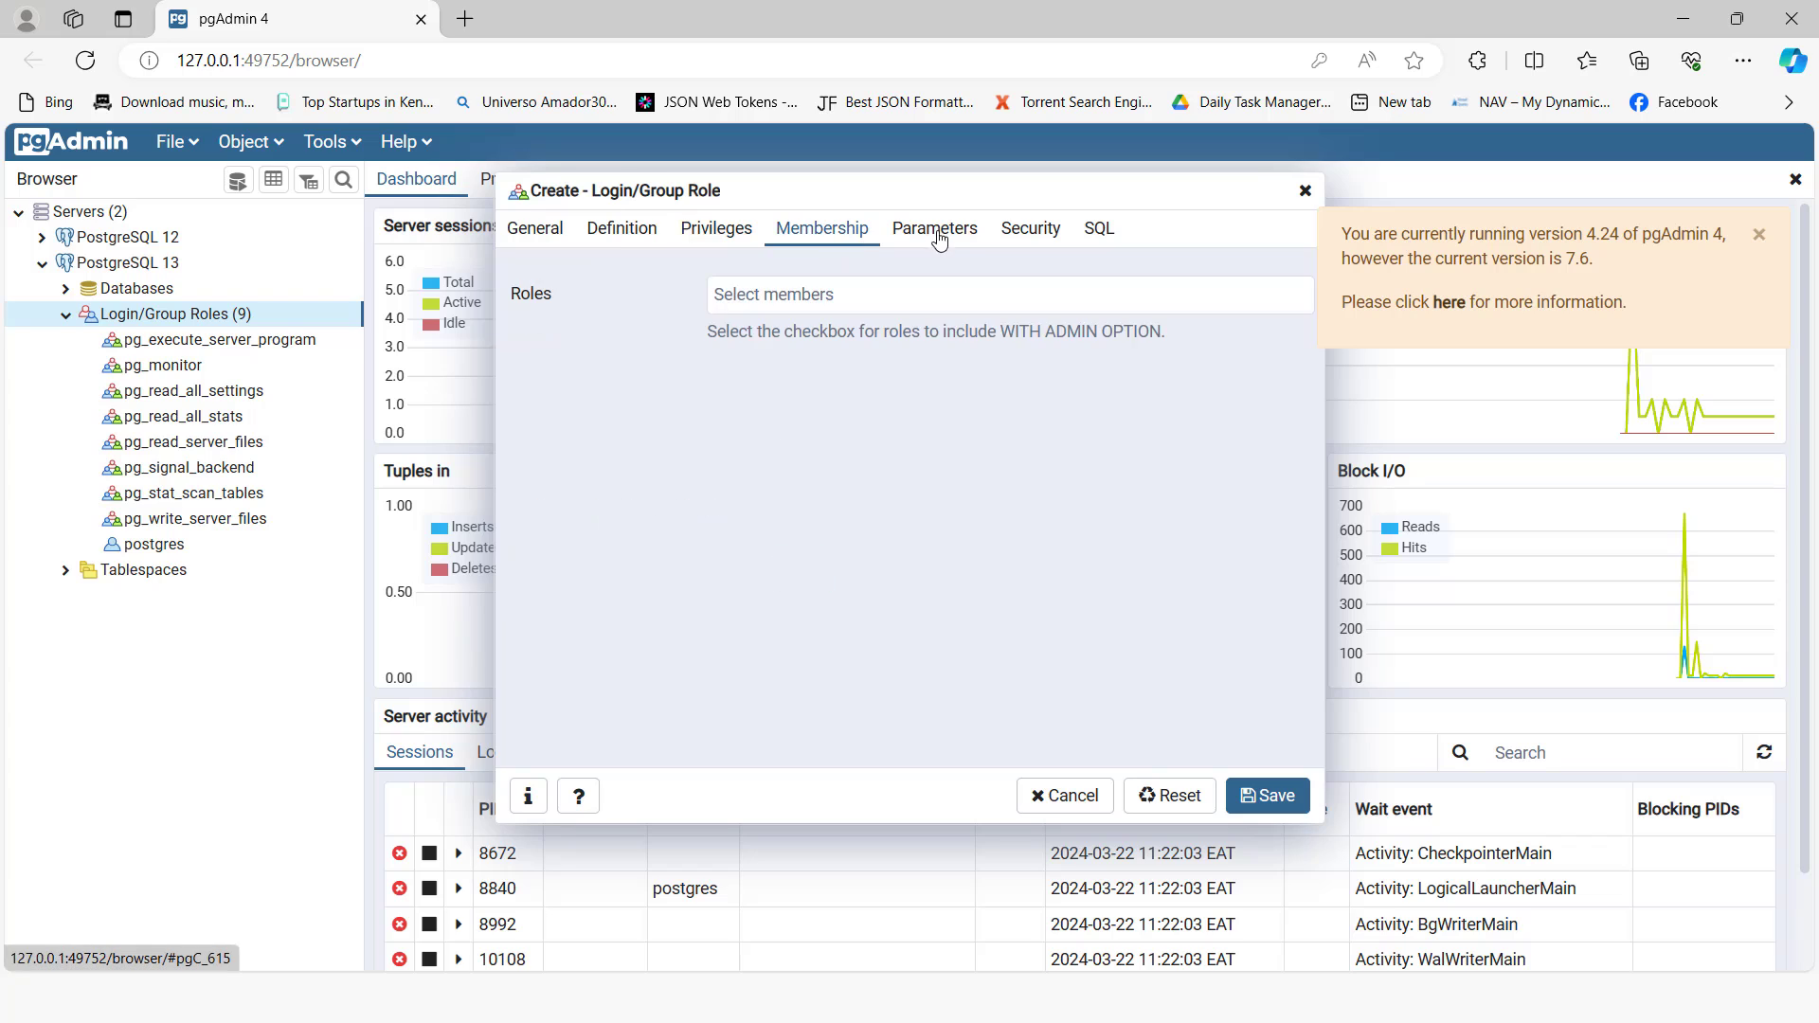
{"action": "left_click", "coordinate": [937, 237]}
{"action": "left_click", "coordinate": [1030, 232]}
{"action": "left_click", "coordinate": [1099, 231]}
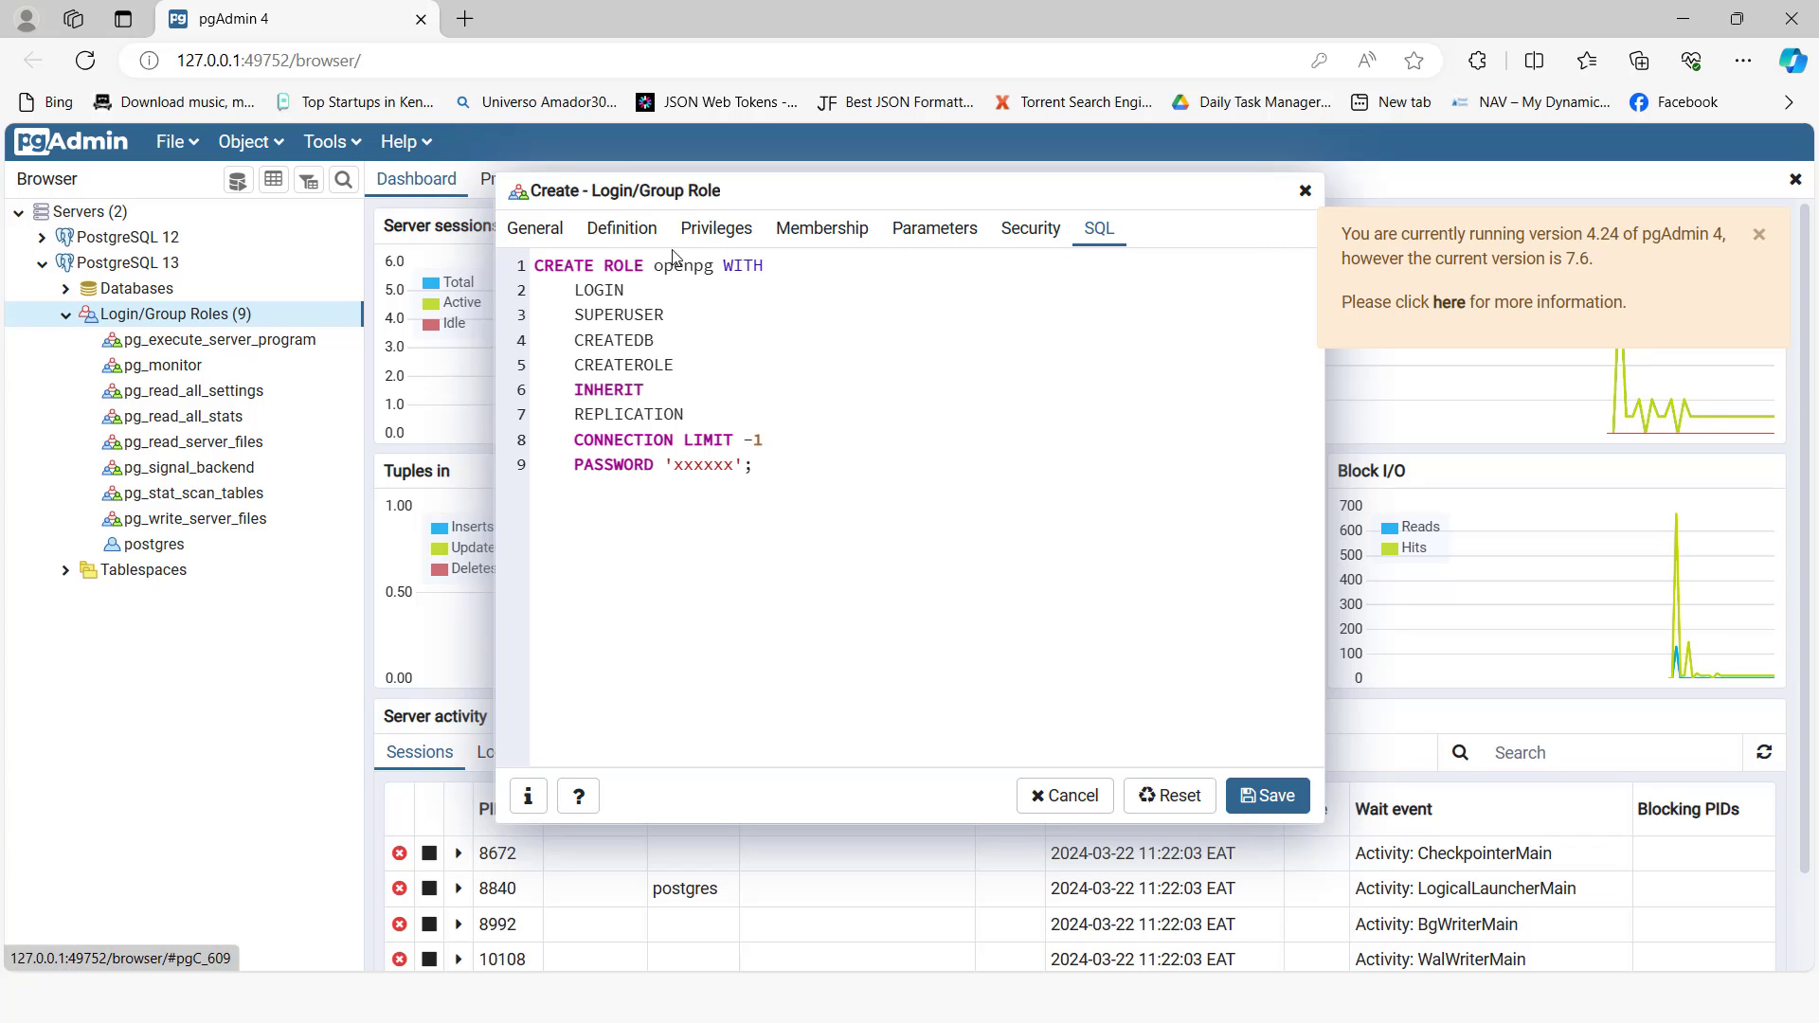
{"action": "left_click", "coordinate": [533, 231]}
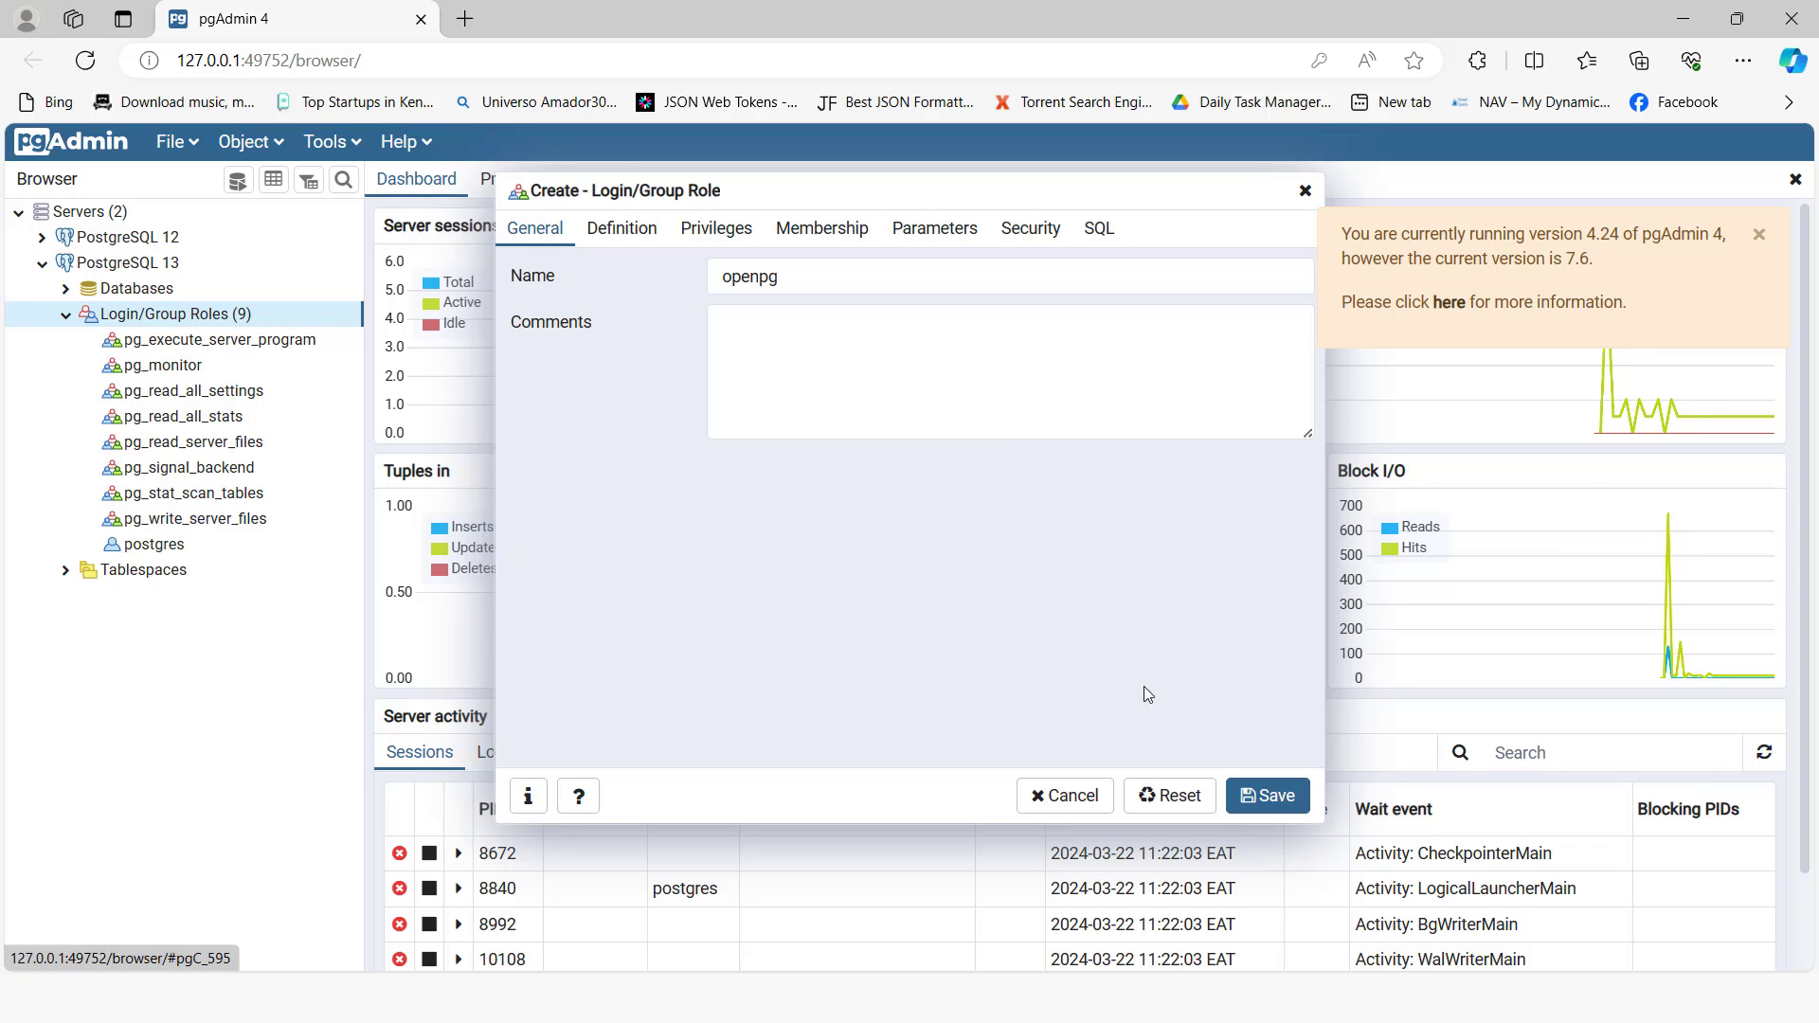
{"action": "left_click", "coordinate": [1267, 795]}
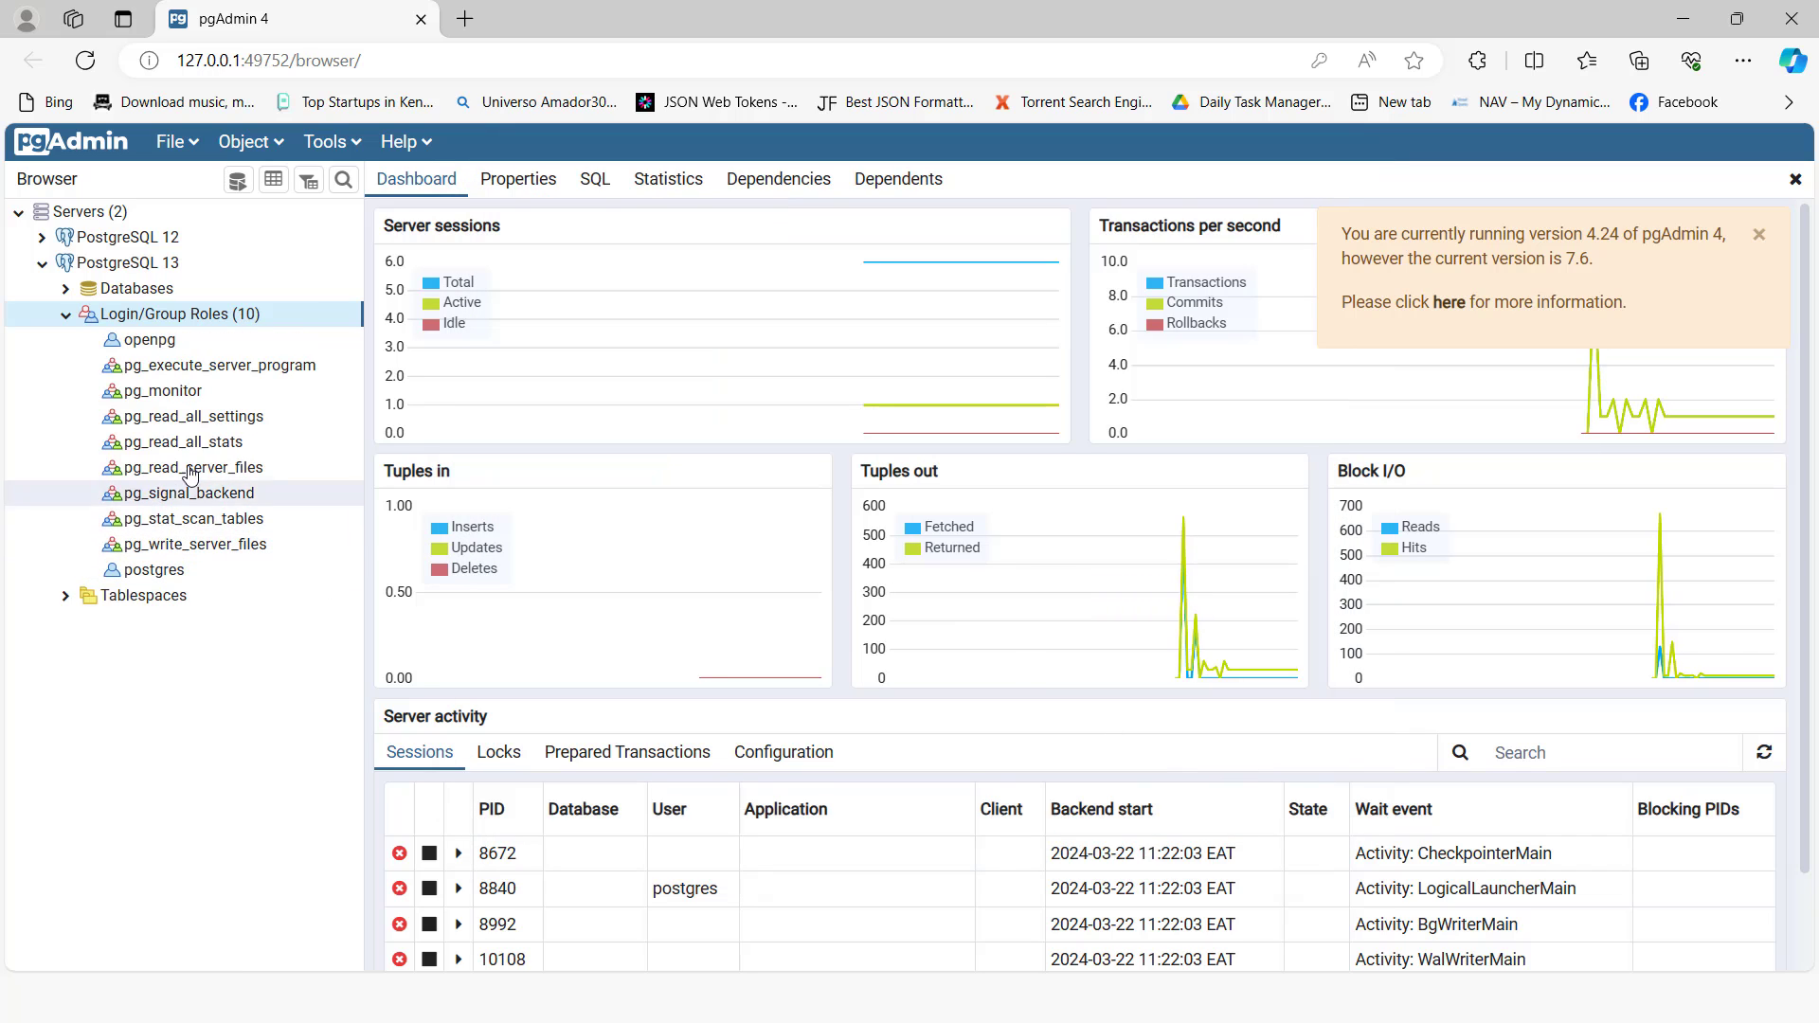
Step: Change the owner of the pg_default tablespace on PostgreSQL 13 to openpg
{"action": "left_click", "coordinate": [67, 598]}
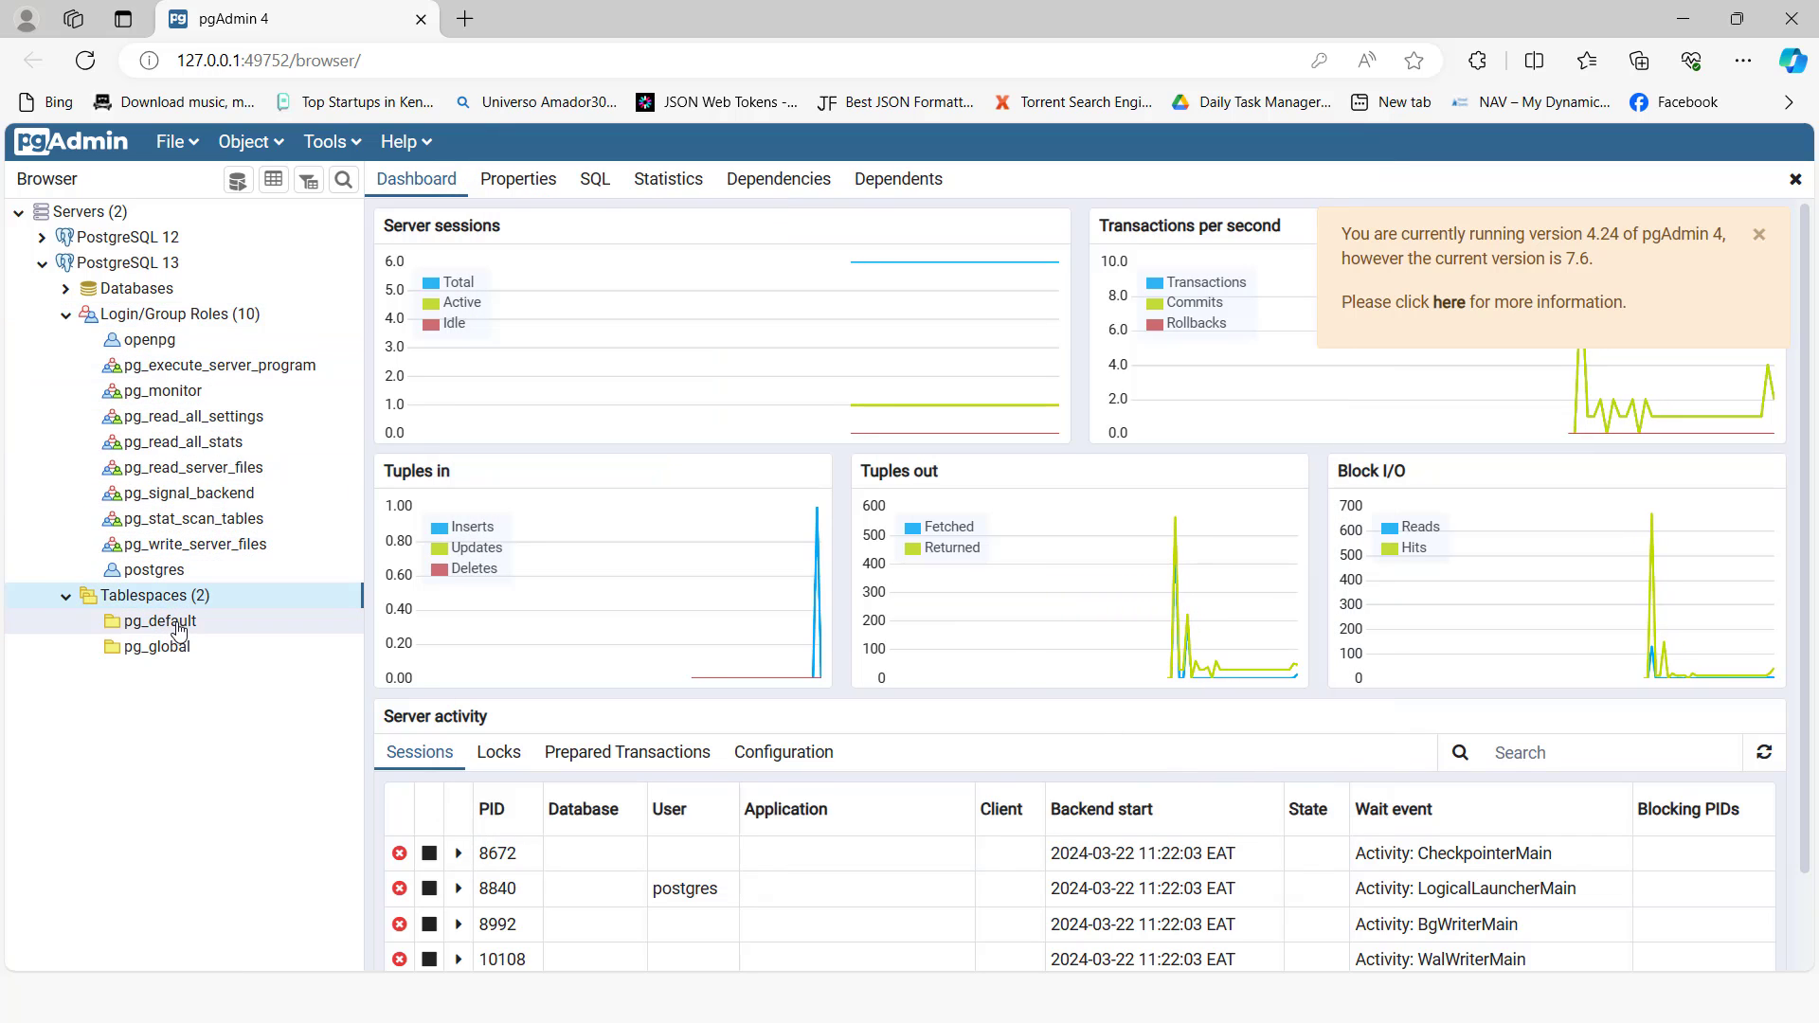
{"action": "right_click", "coordinate": [179, 625]}
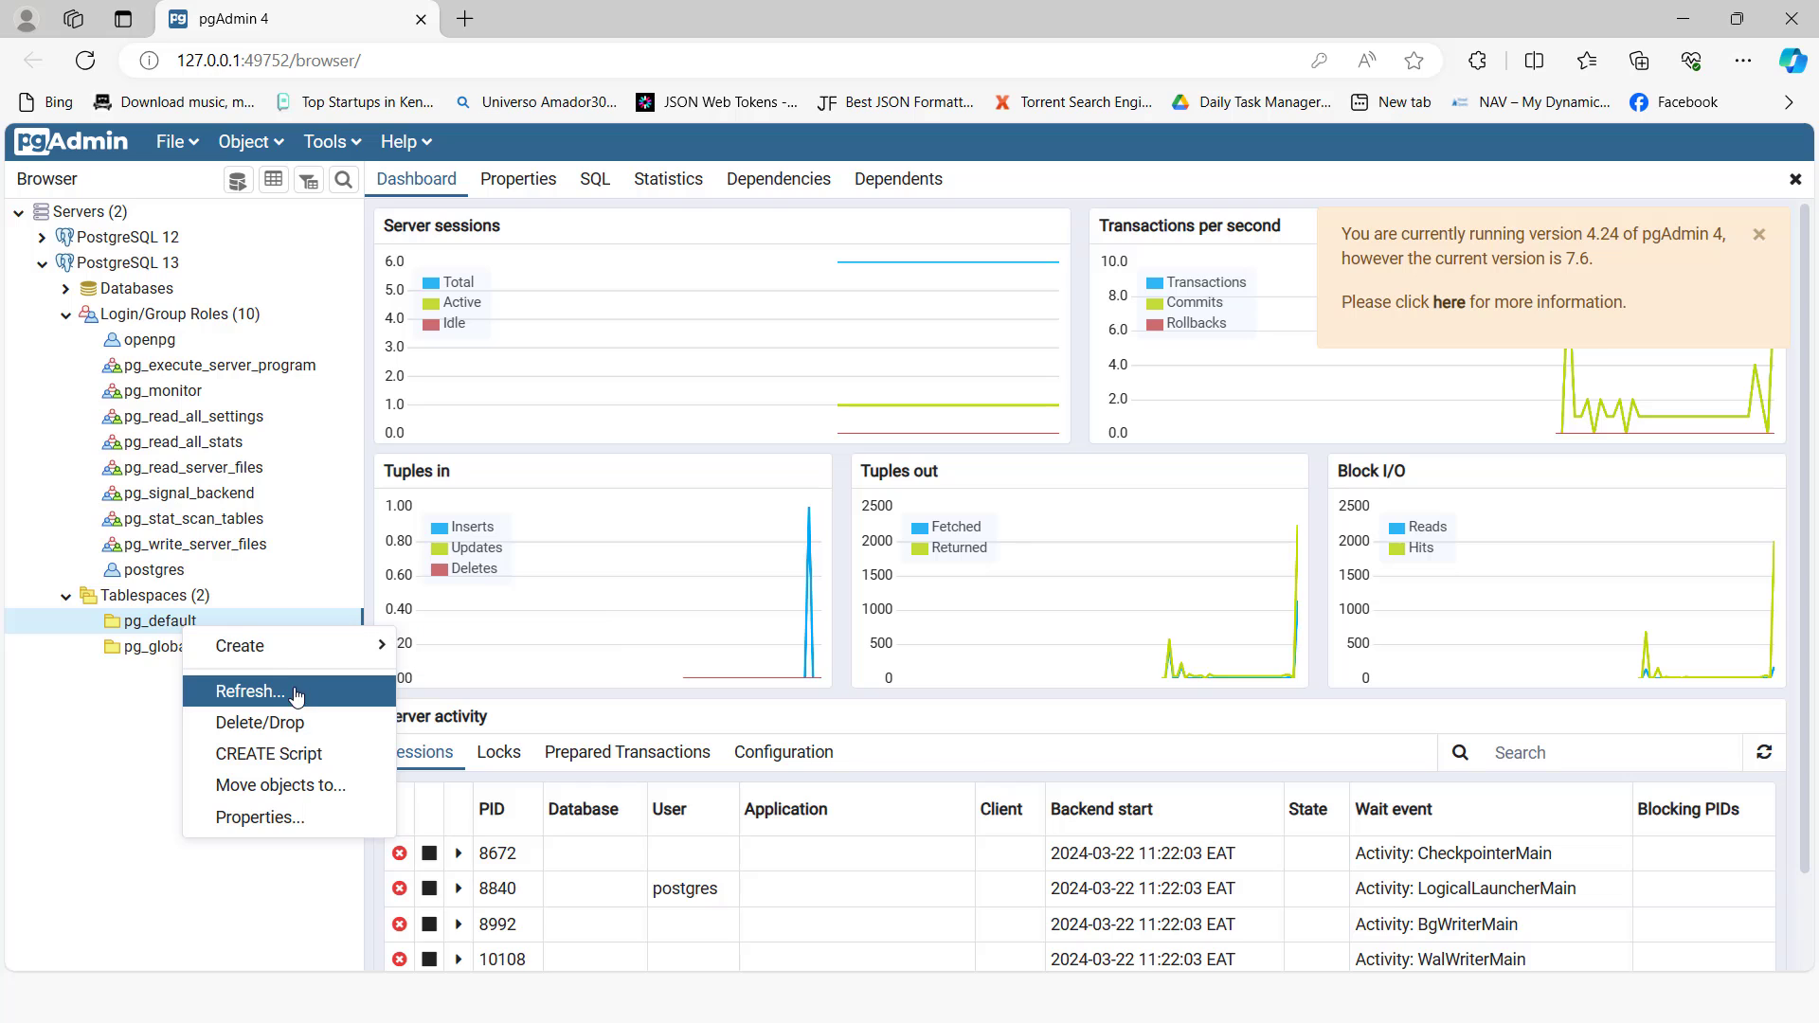
{"action": "left_click", "coordinate": [276, 818]}
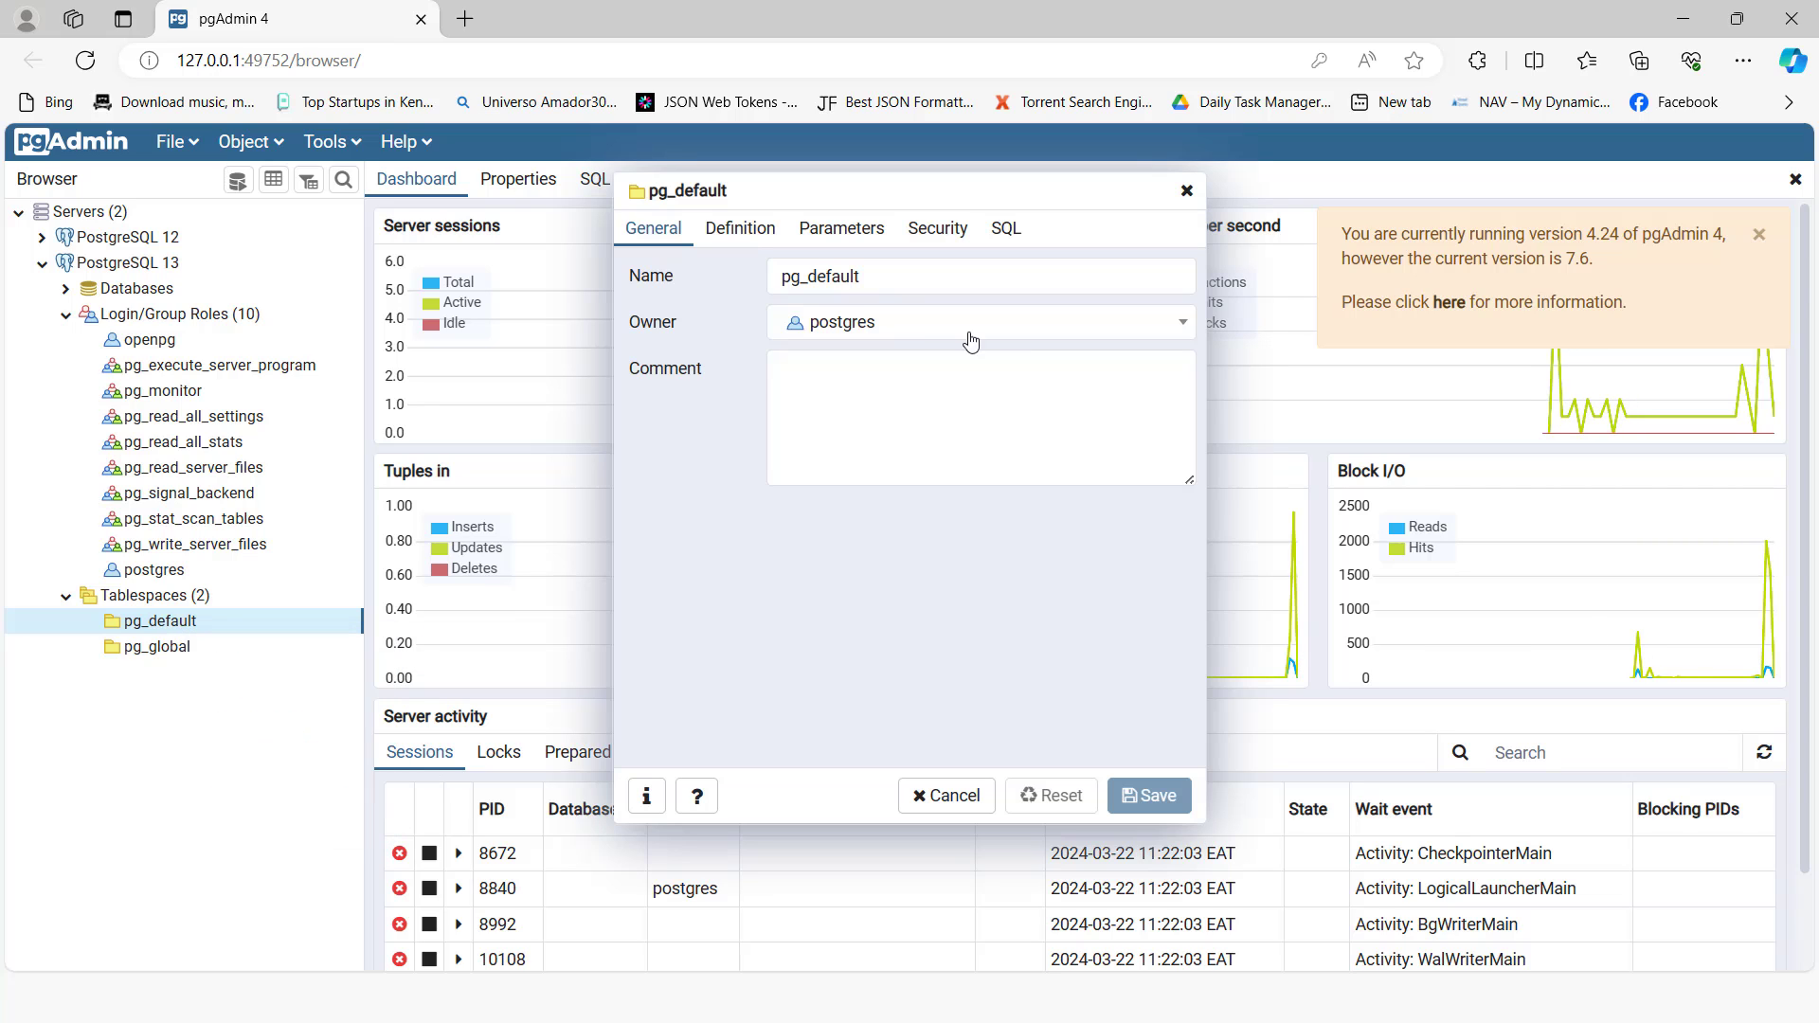
{"action": "left_click", "coordinate": [927, 333]}
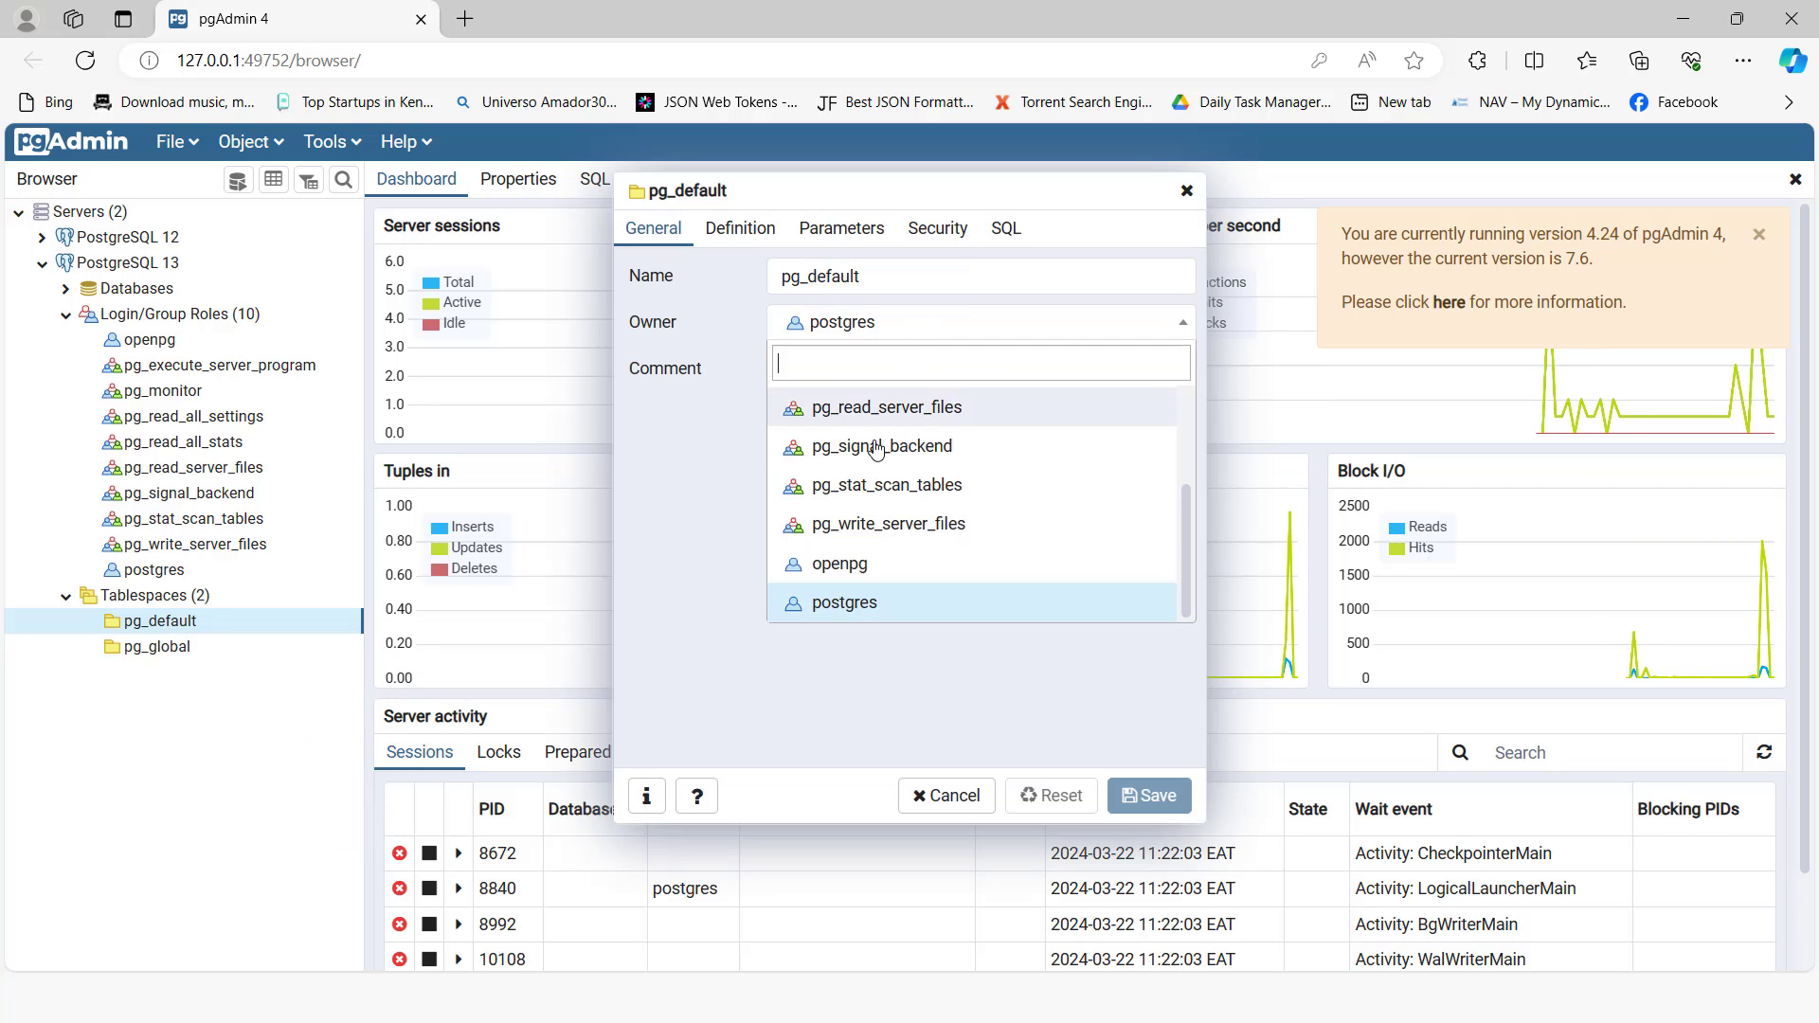
{"action": "left_click", "coordinate": [859, 566]}
{"action": "left_click", "coordinate": [1153, 800]}
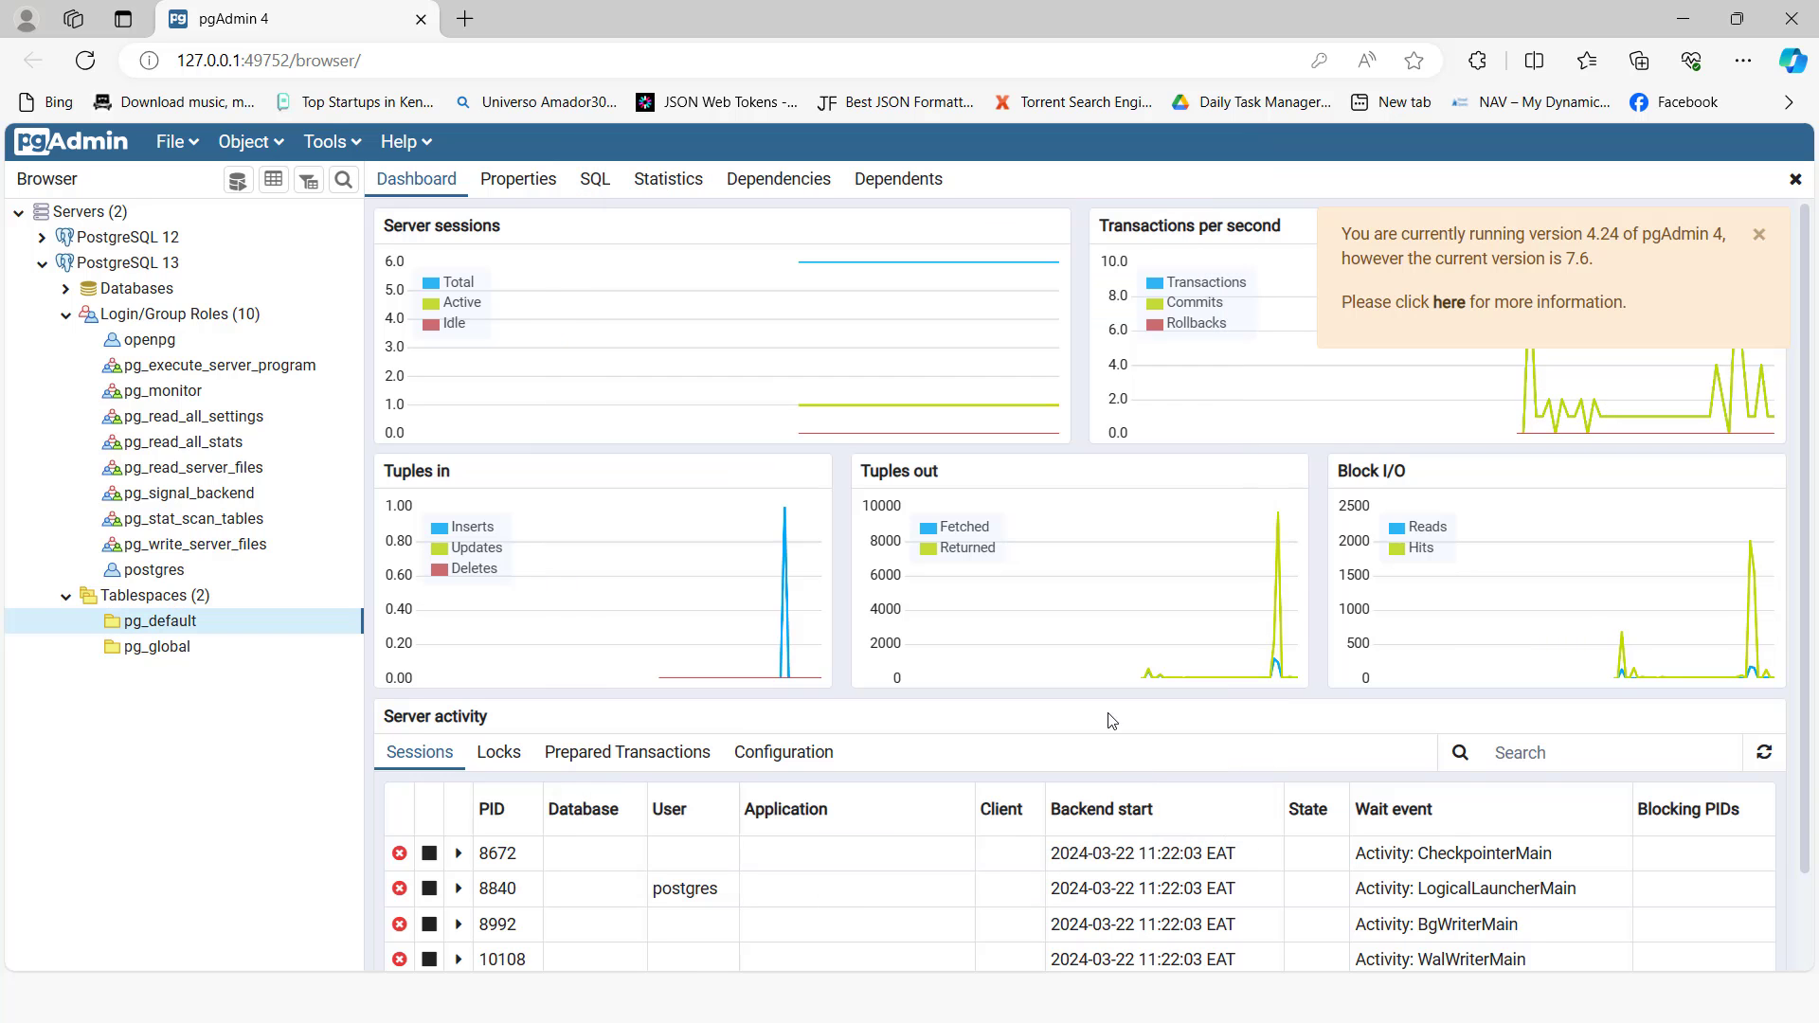
Step: Open the Odoo database manager at localhost:8069 in a new tab and open the softiq_technologies database
{"action": "left_click", "coordinate": [464, 19]}
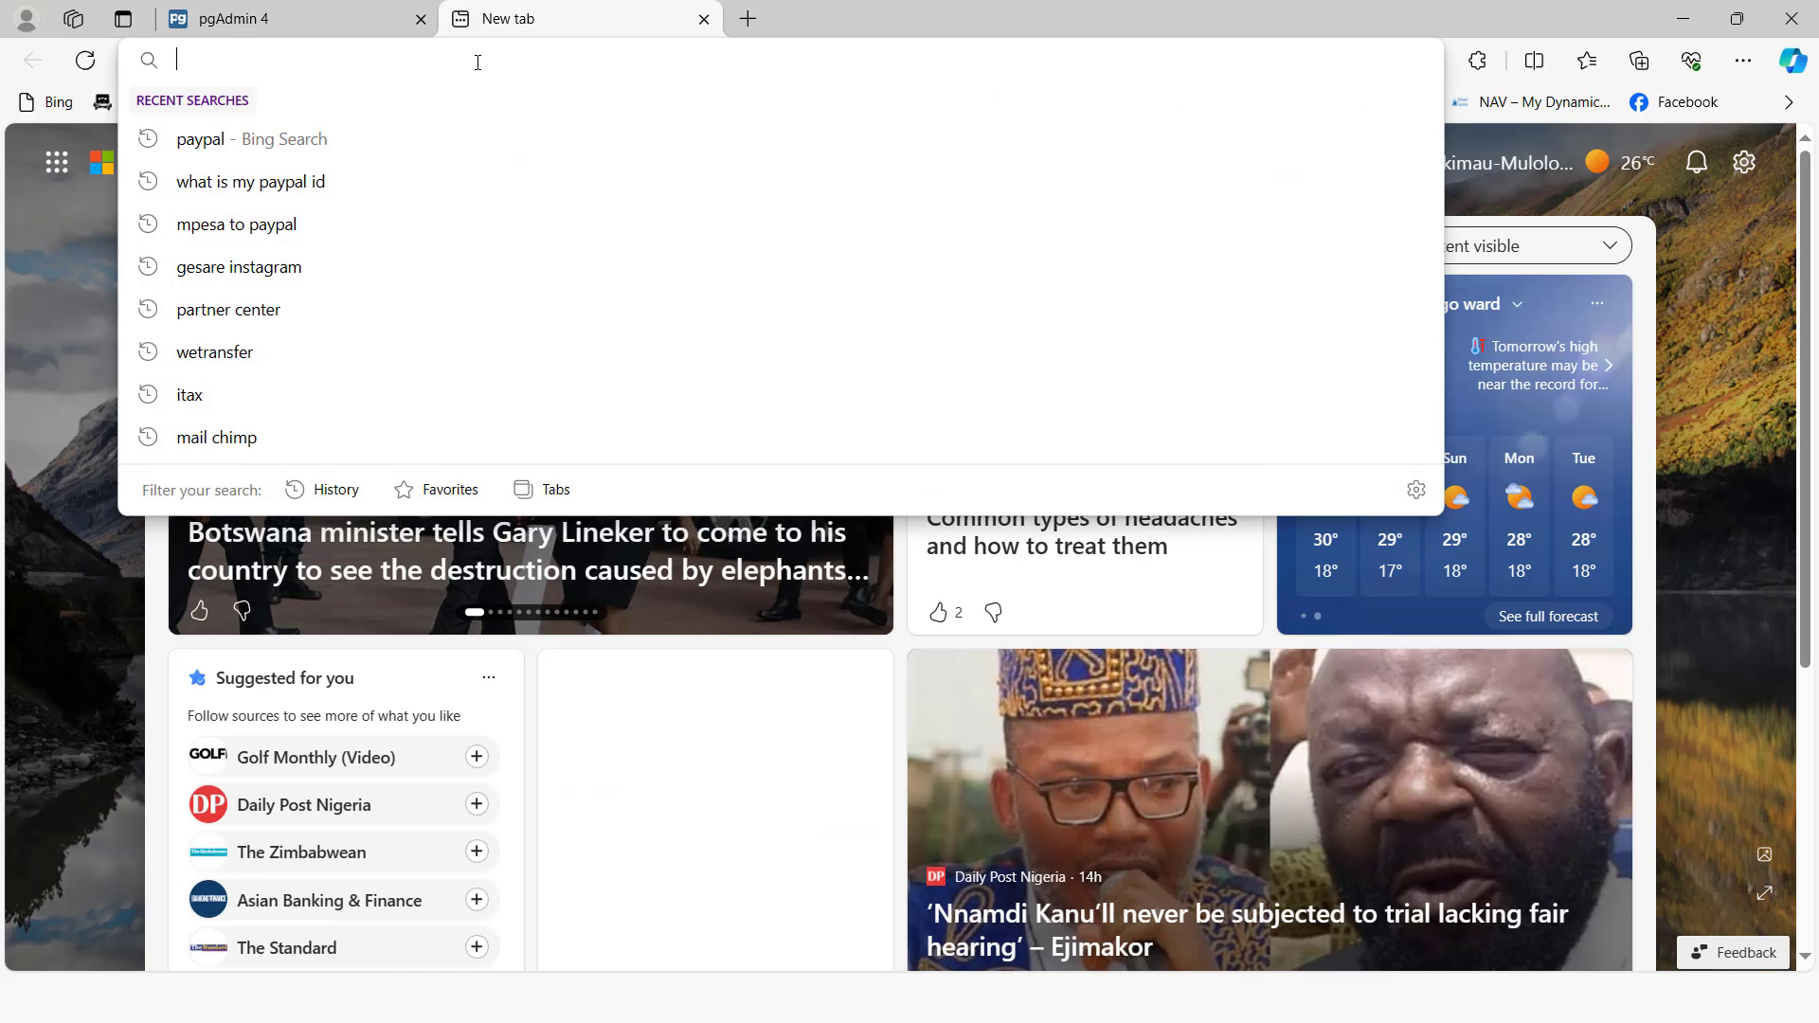
{"action": "type", "text": "8069"}
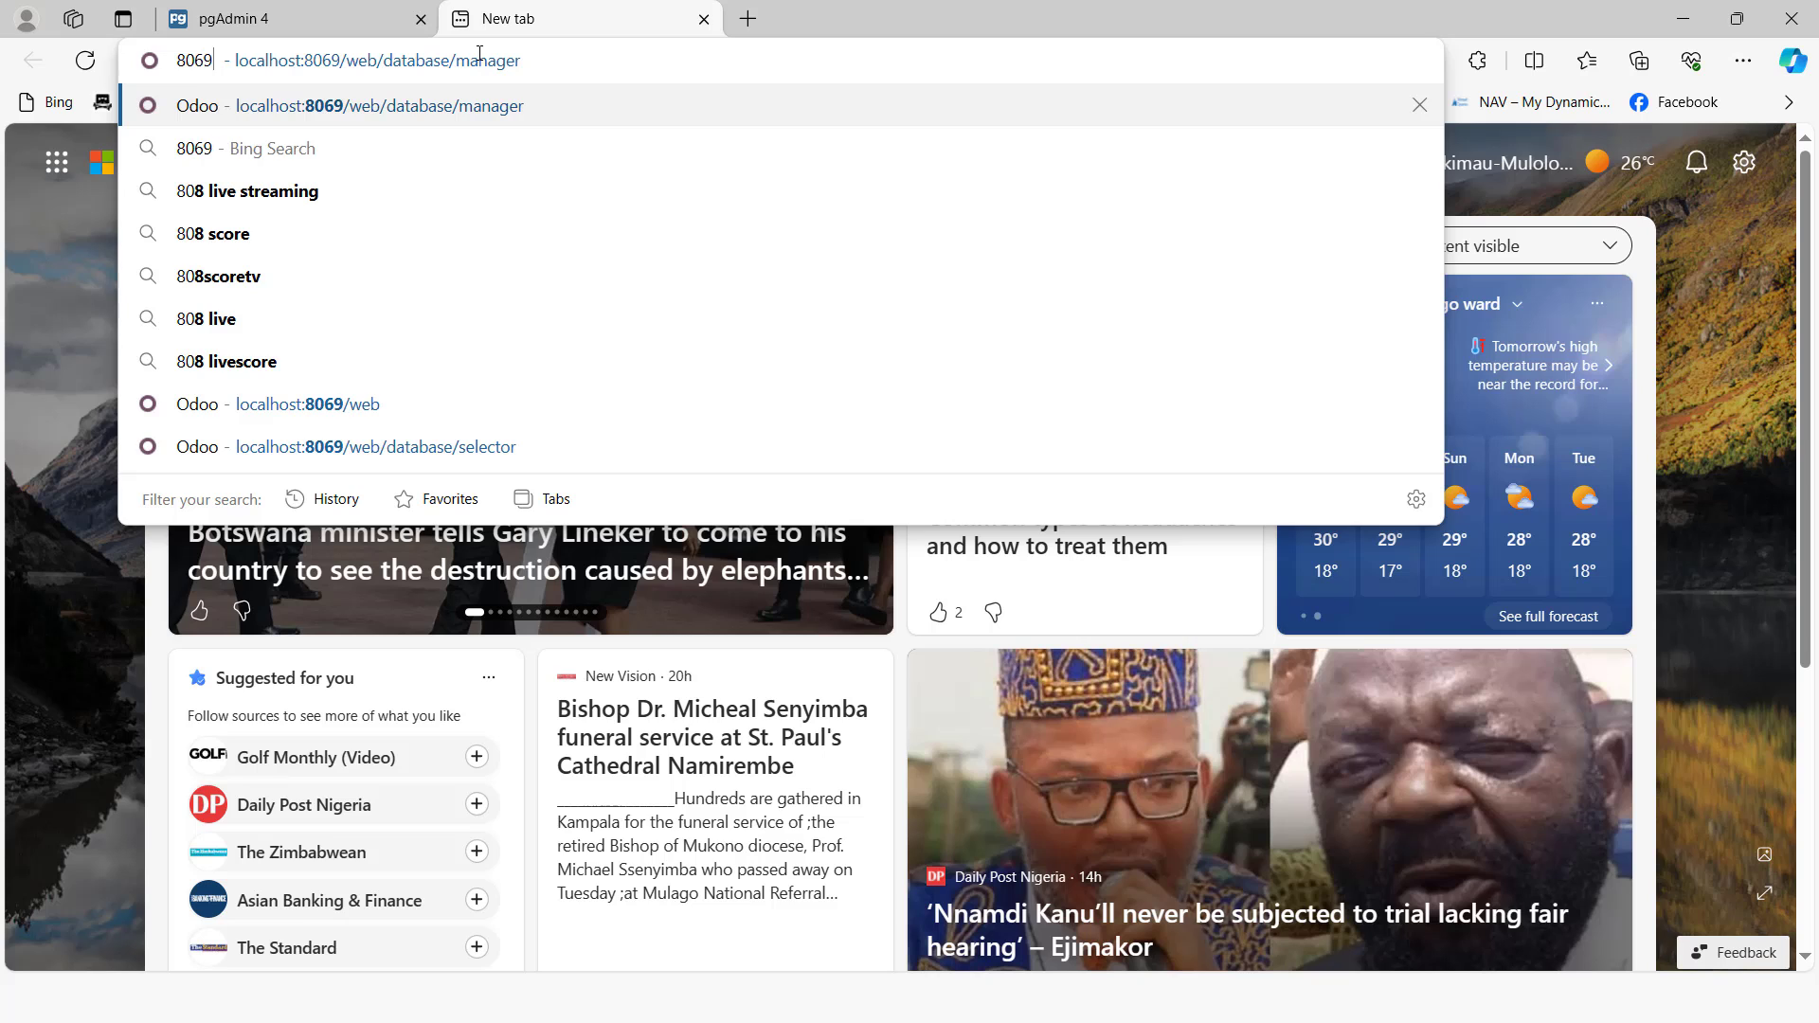
{"action": "key", "text": "Return"}
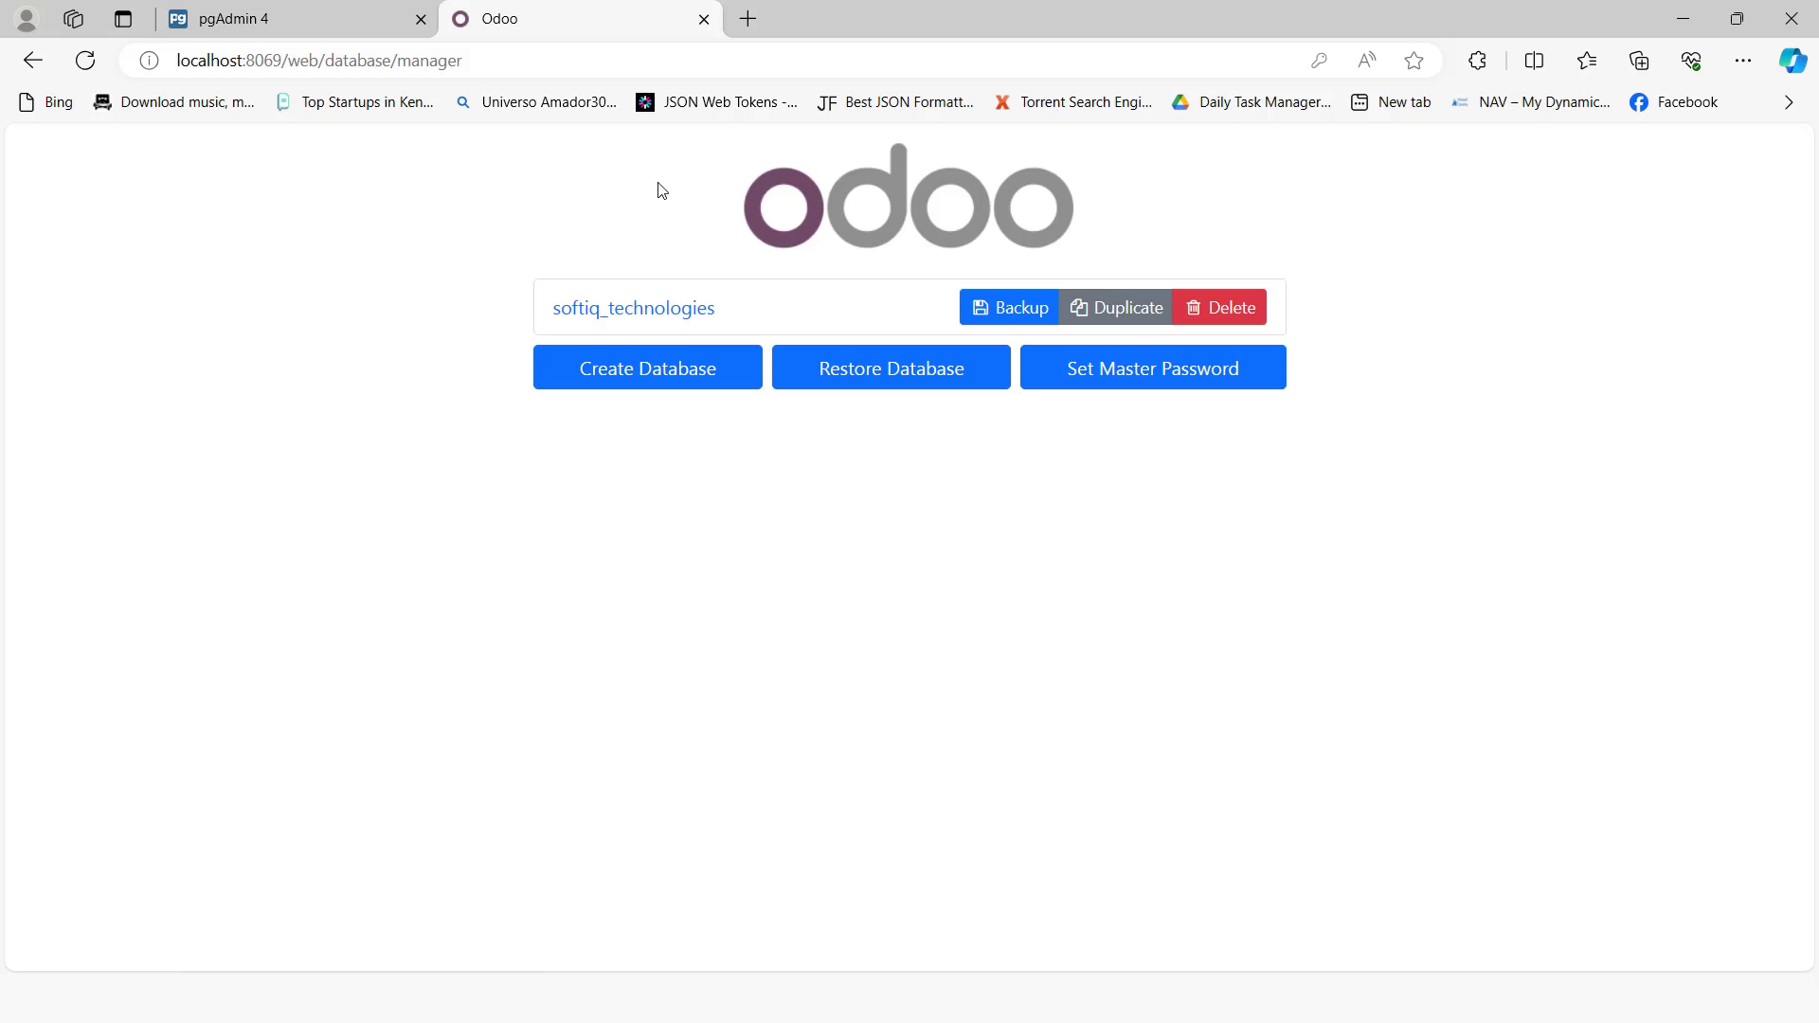
{"action": "left_click", "coordinate": [650, 311]}
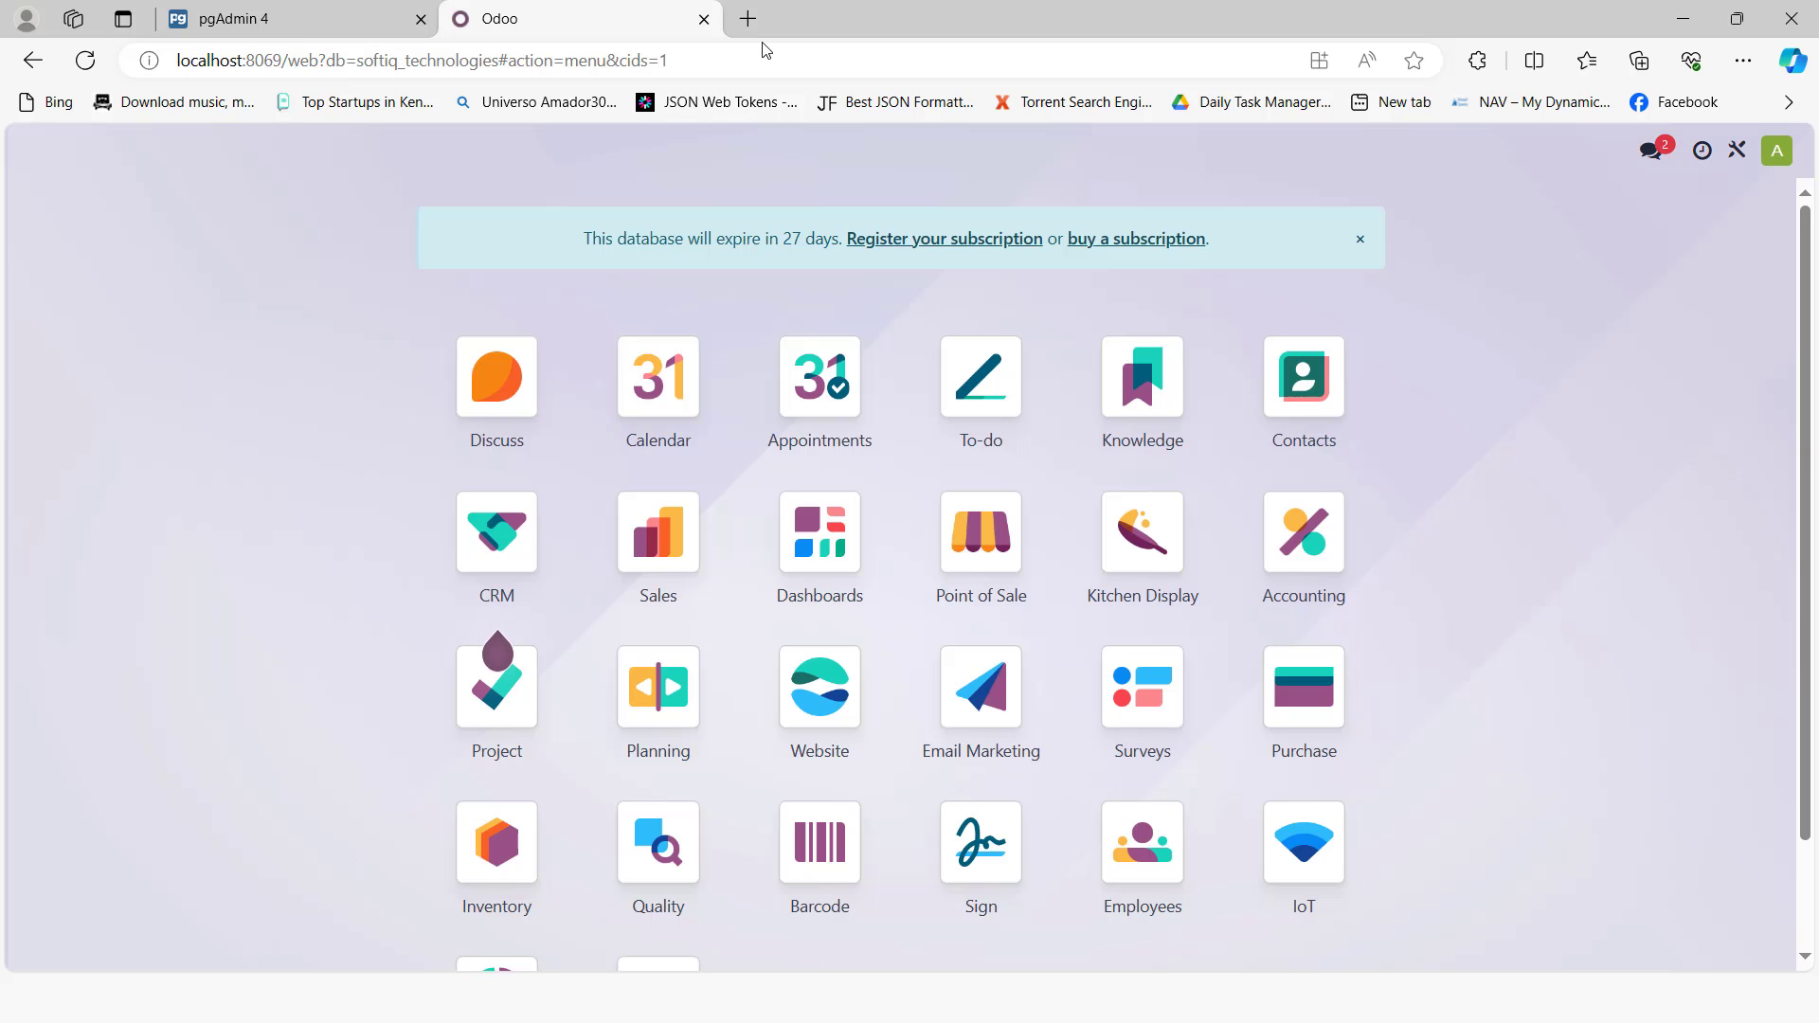
Step: Open the Odoo database manager at localhost:8079 in another tab and replace the generated master password
{"action": "left_click", "coordinate": [748, 19]}
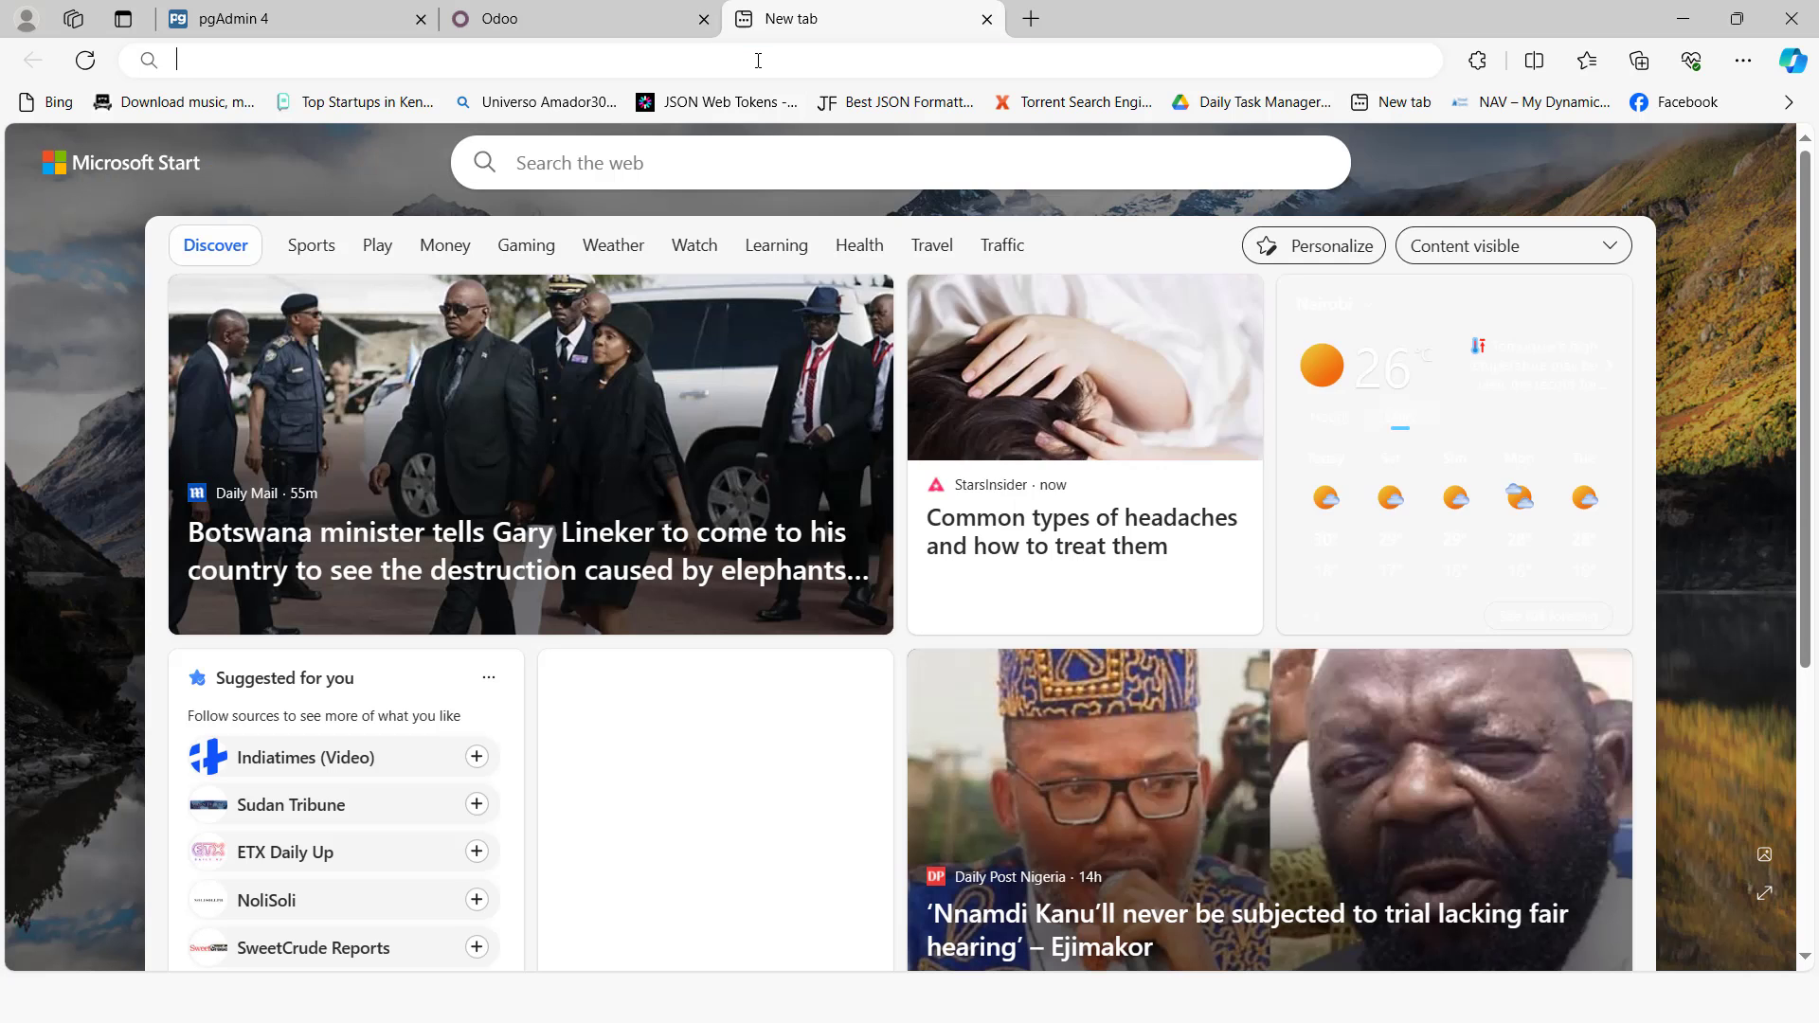
{"action": "left_click", "coordinate": [758, 59]}
{"action": "type", "text": "8079"}
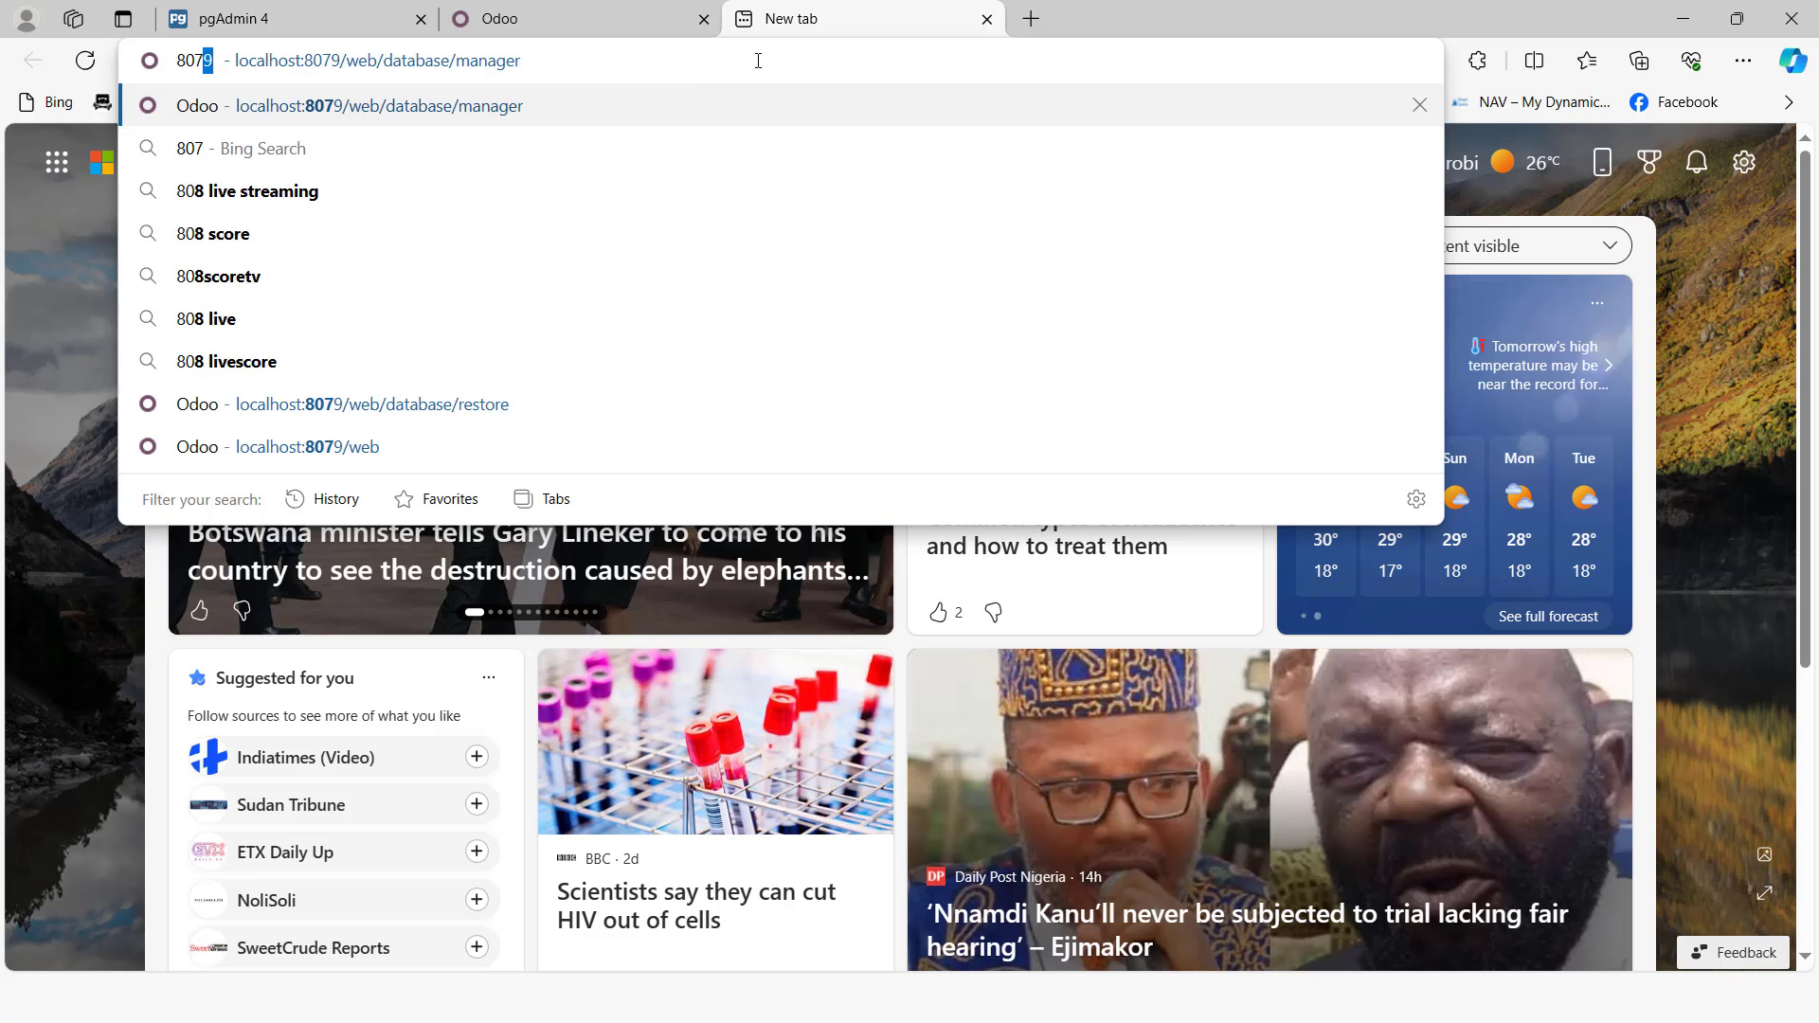
{"action": "key", "text": "Return"}
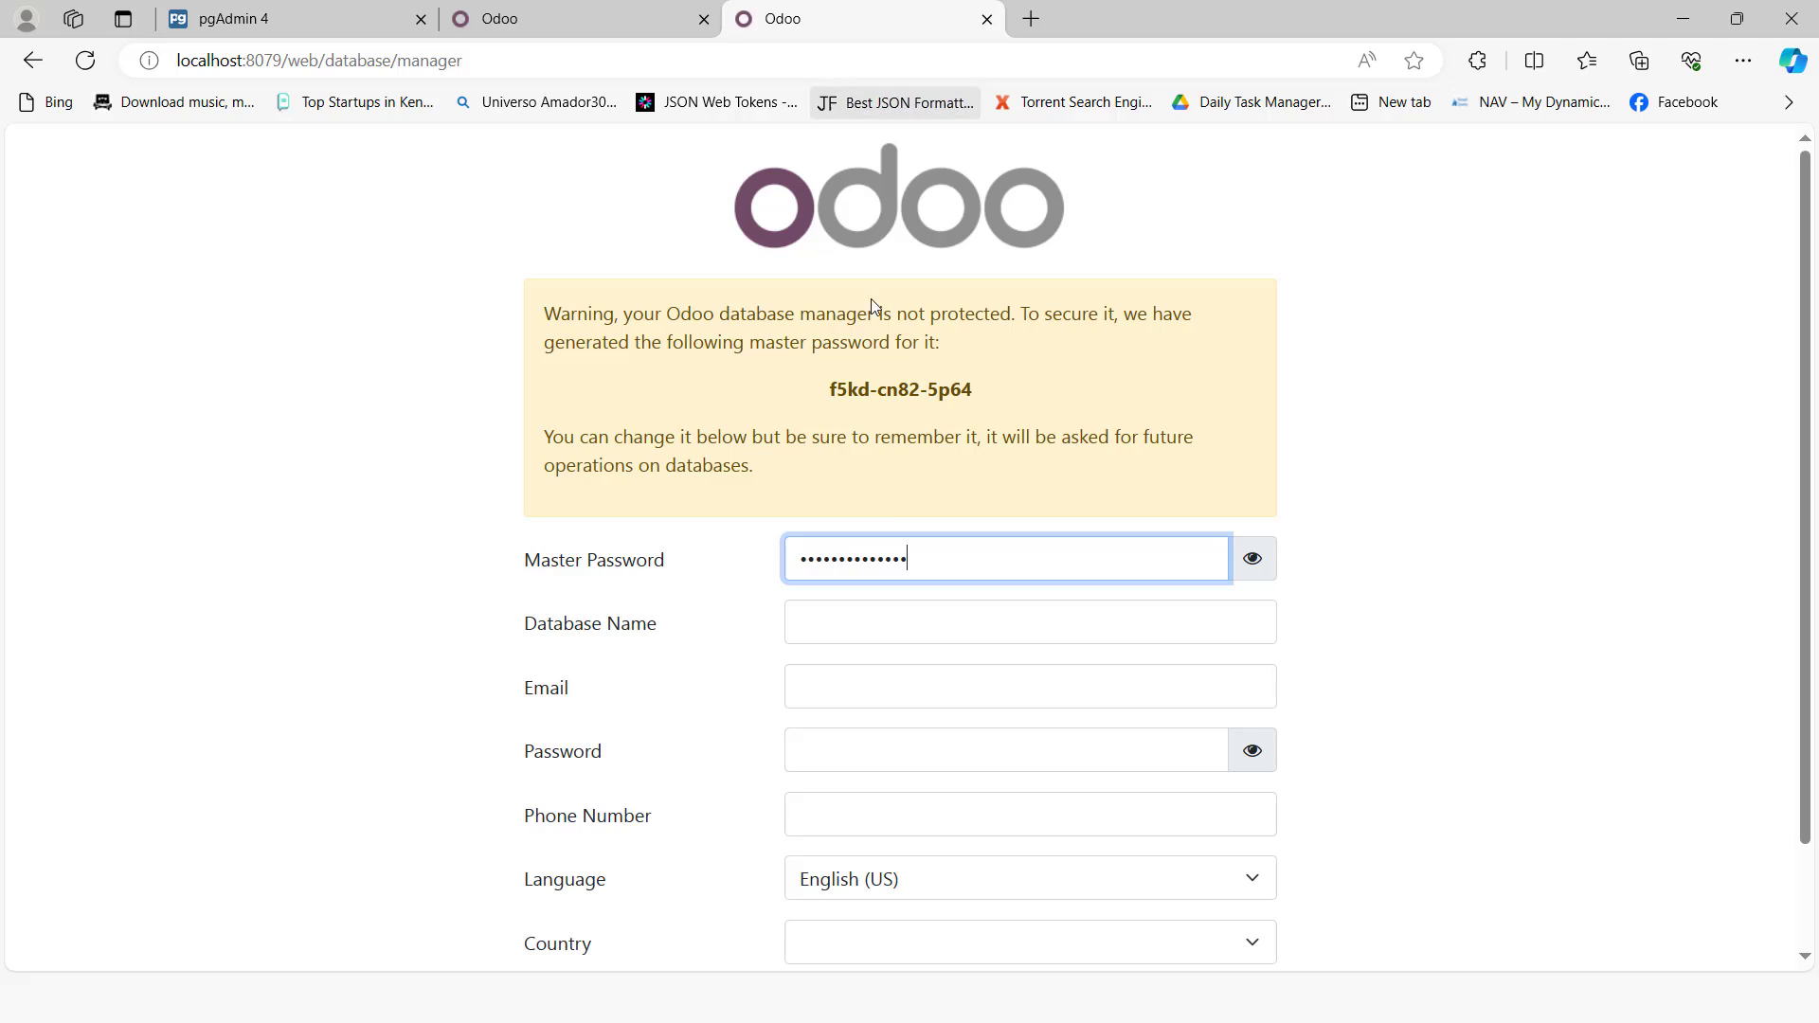
{"action": "left_click_drag", "start_coordinate": [938, 555], "coordinate": [704, 526]}
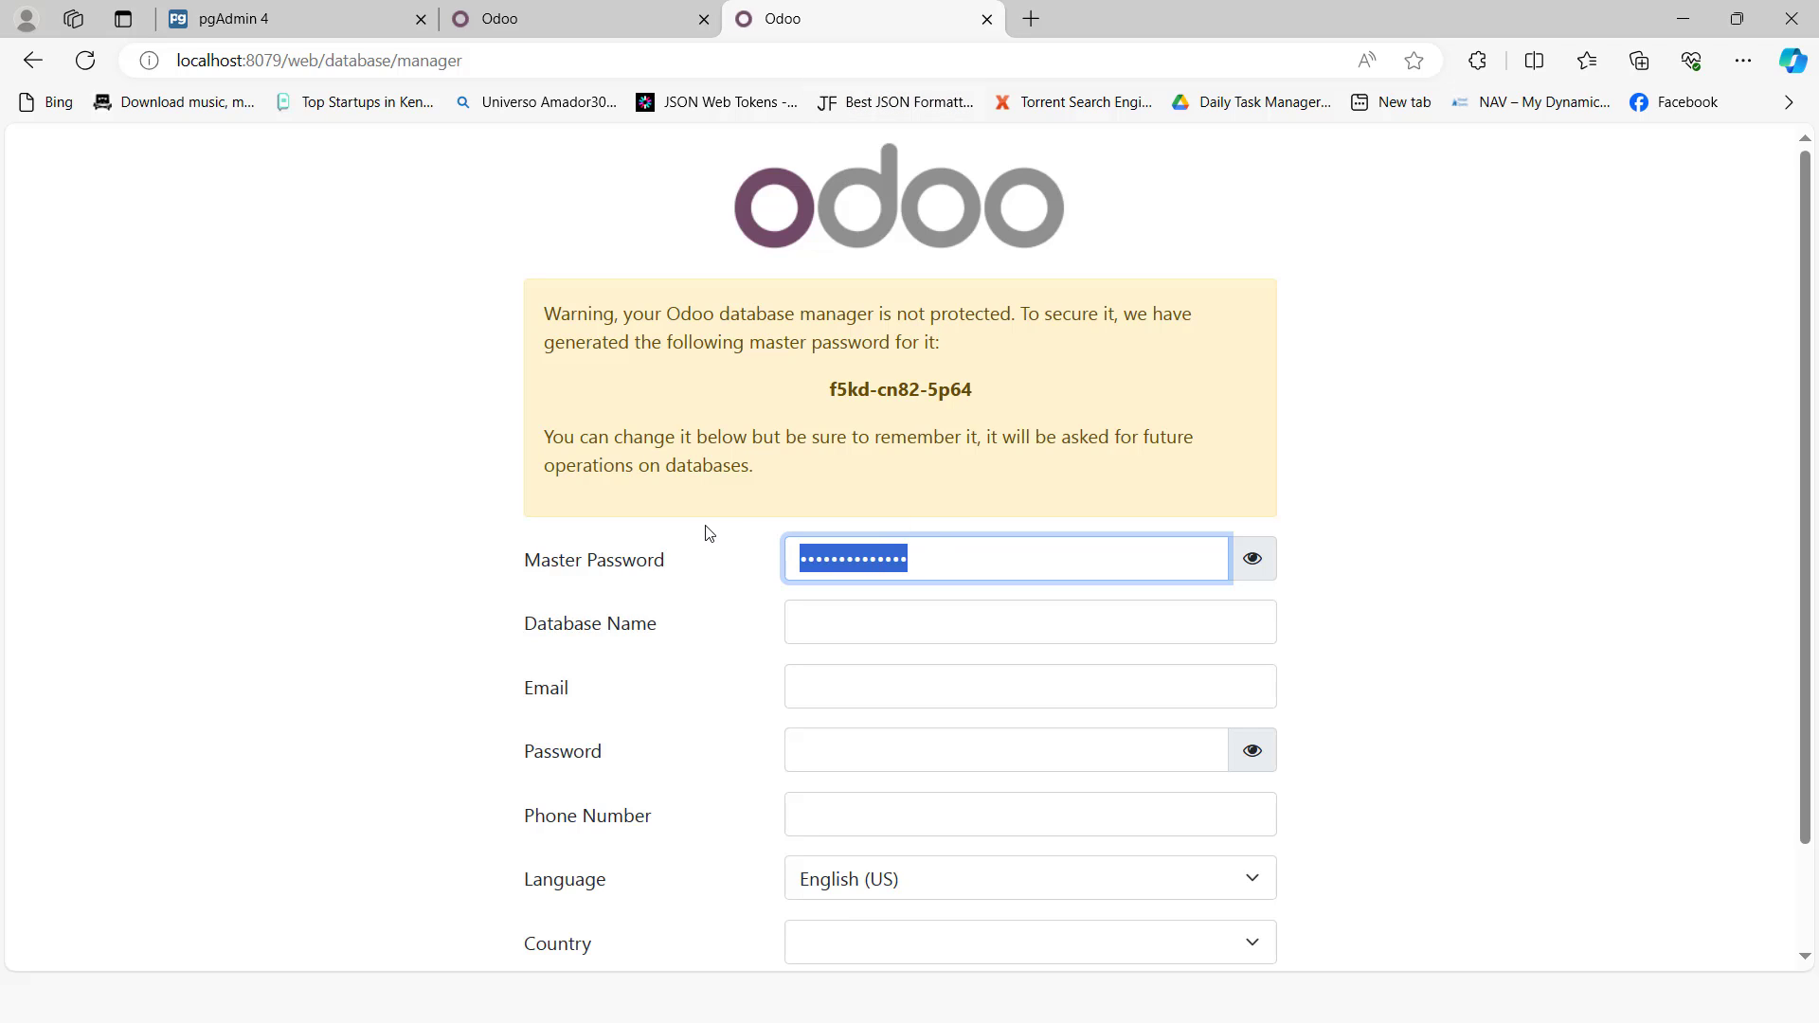
{"action": "type", "text": "•"}
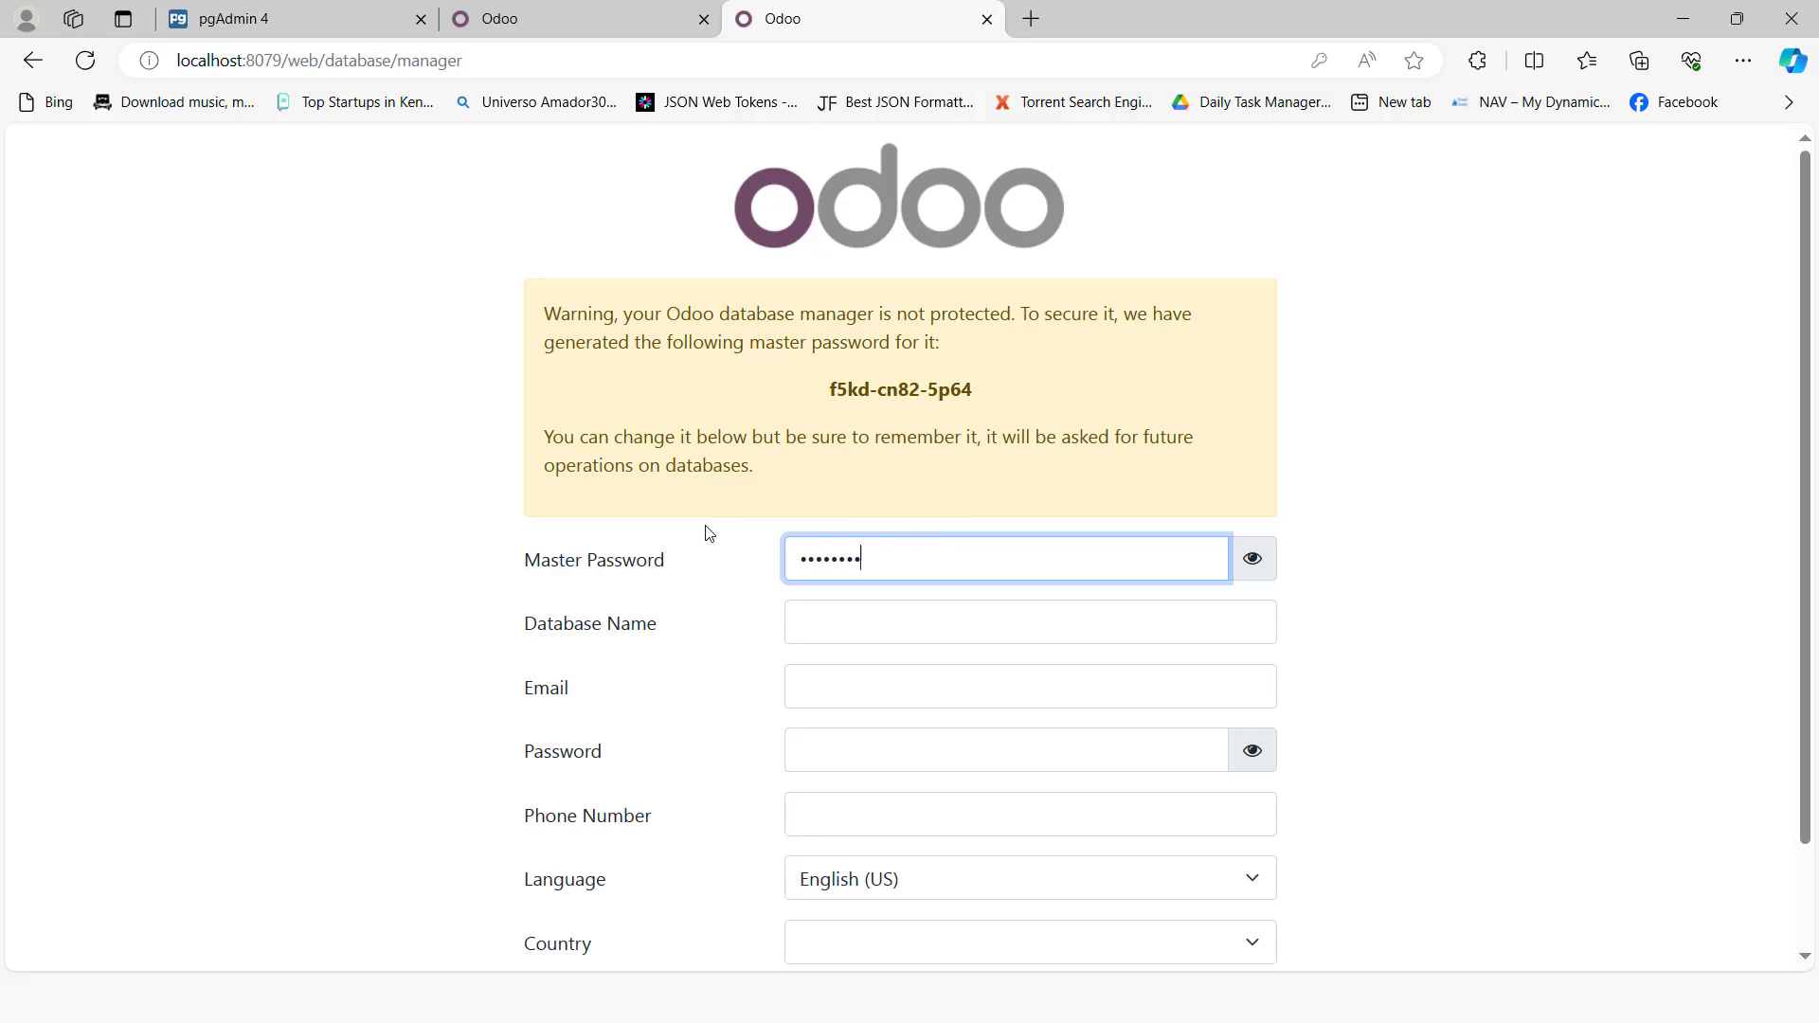
Step: Create the softiq_technologies database, filling in the admin email, password, phone number and Kenya as country
{"action": "left_click", "coordinate": [829, 622]}
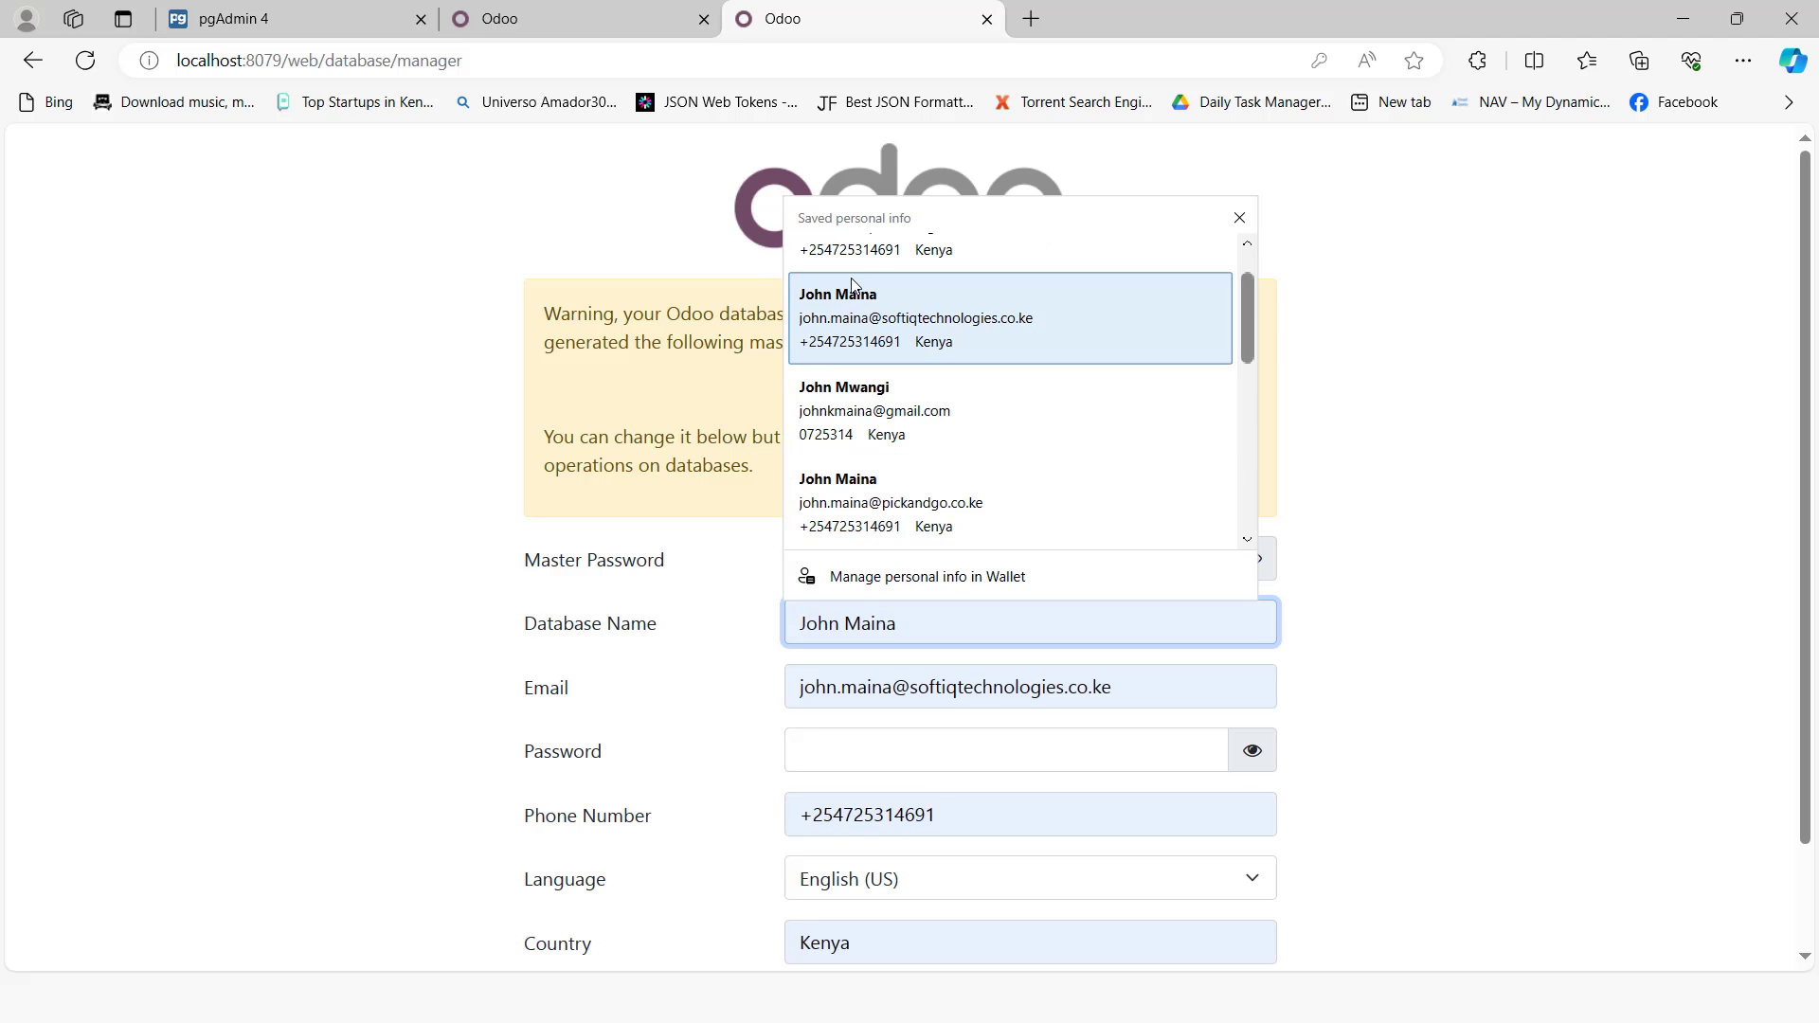
{"action": "left_click", "coordinate": [862, 294]}
{"action": "left_click", "coordinate": [837, 748]}
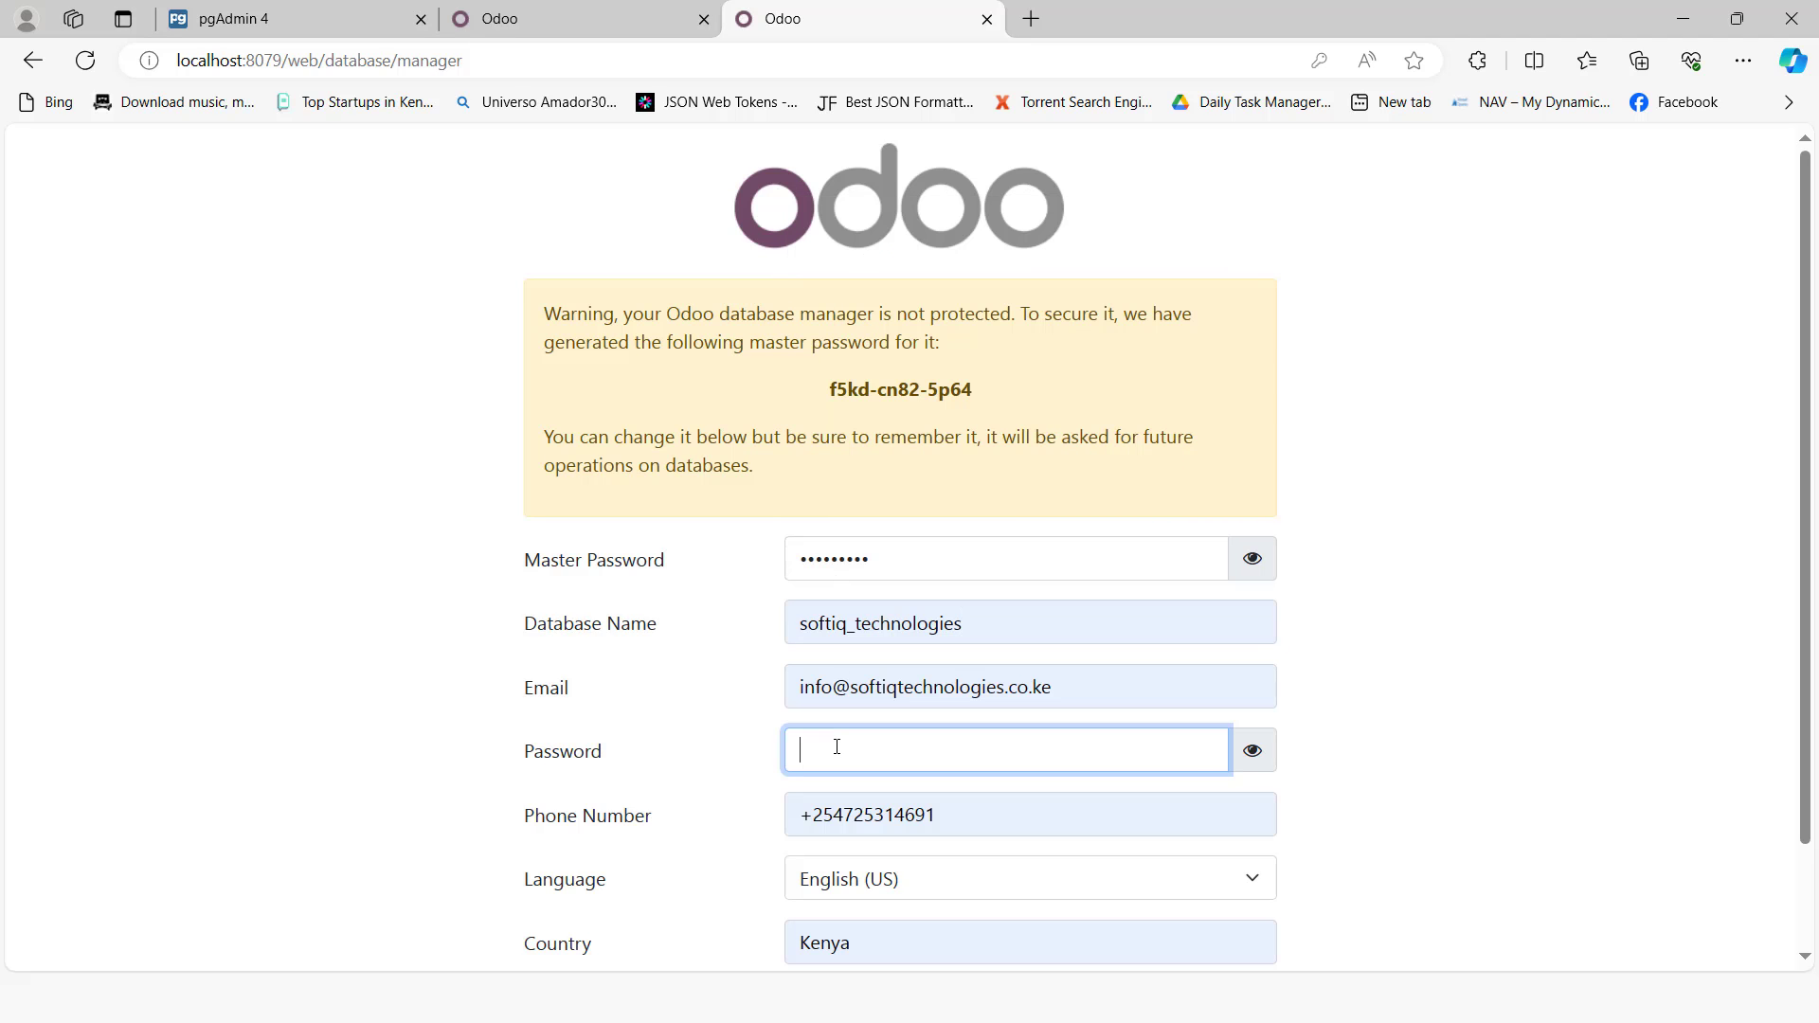
{"action": "type", "text": "•••••••••"}
{"action": "scroll", "coordinate": [831, 753], "scroll_direction": "down", "scroll_amount": 1}
{"action": "left_click", "coordinate": [604, 948]}
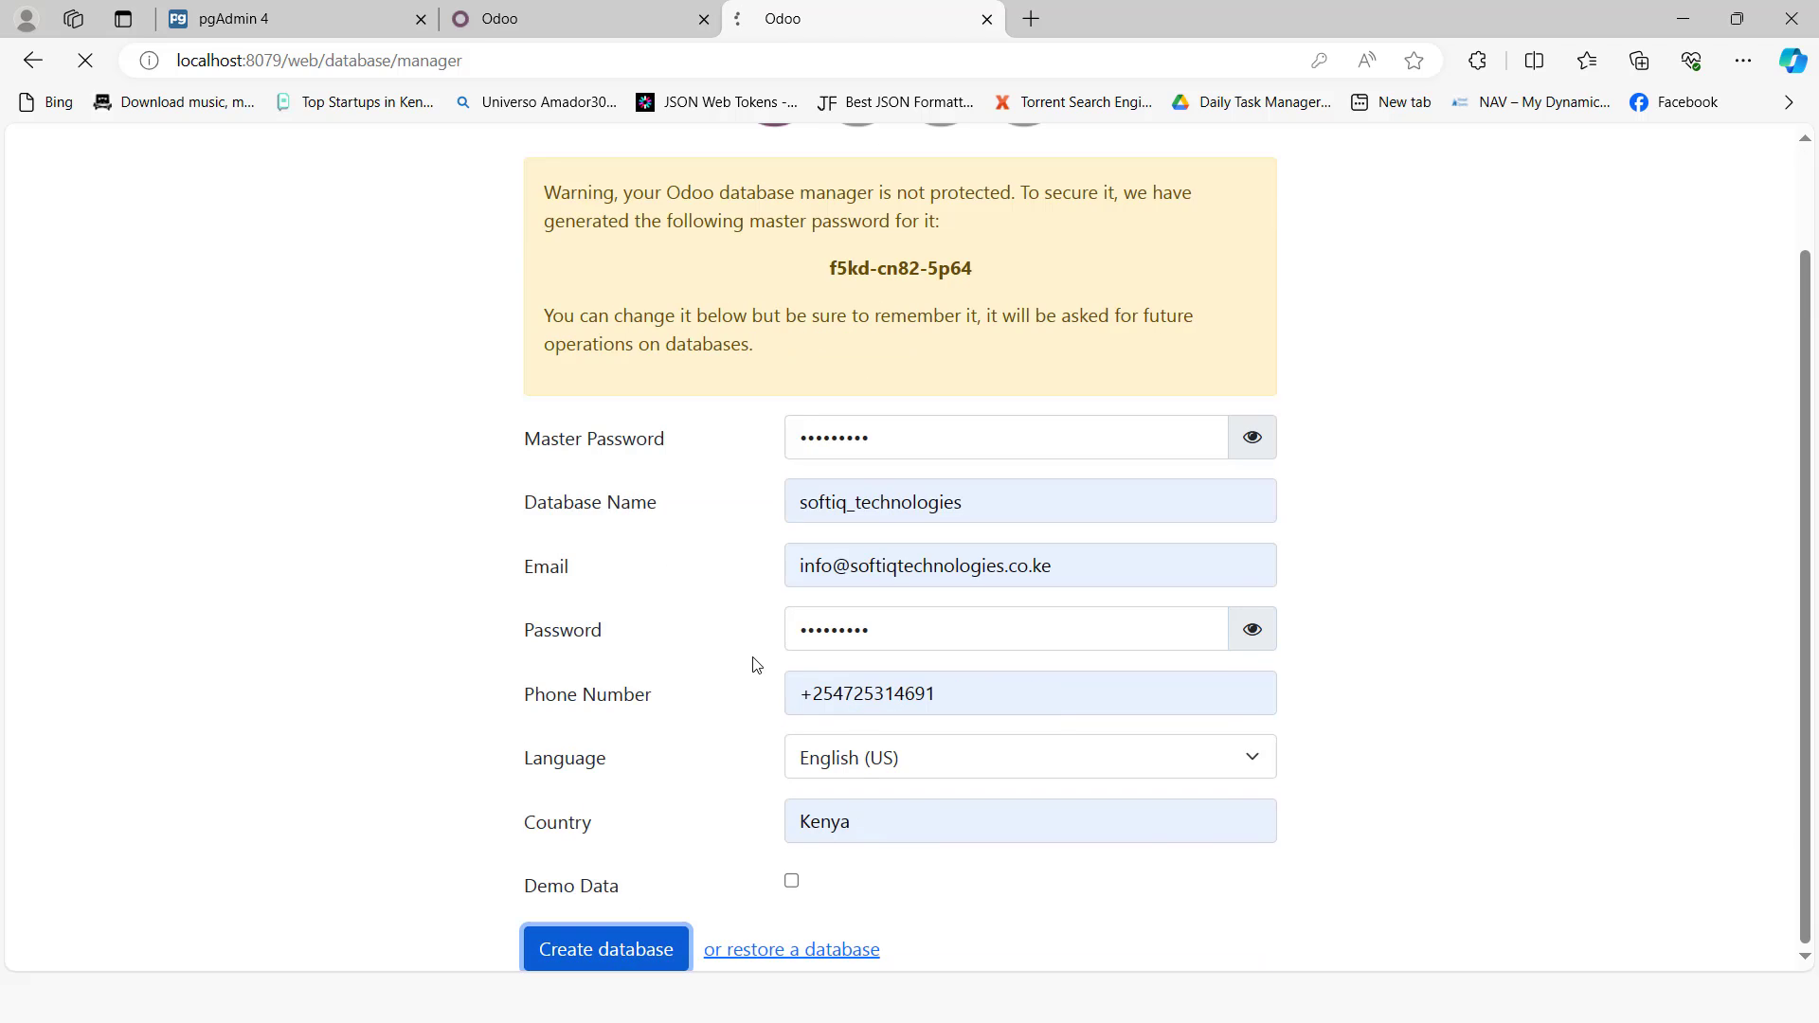
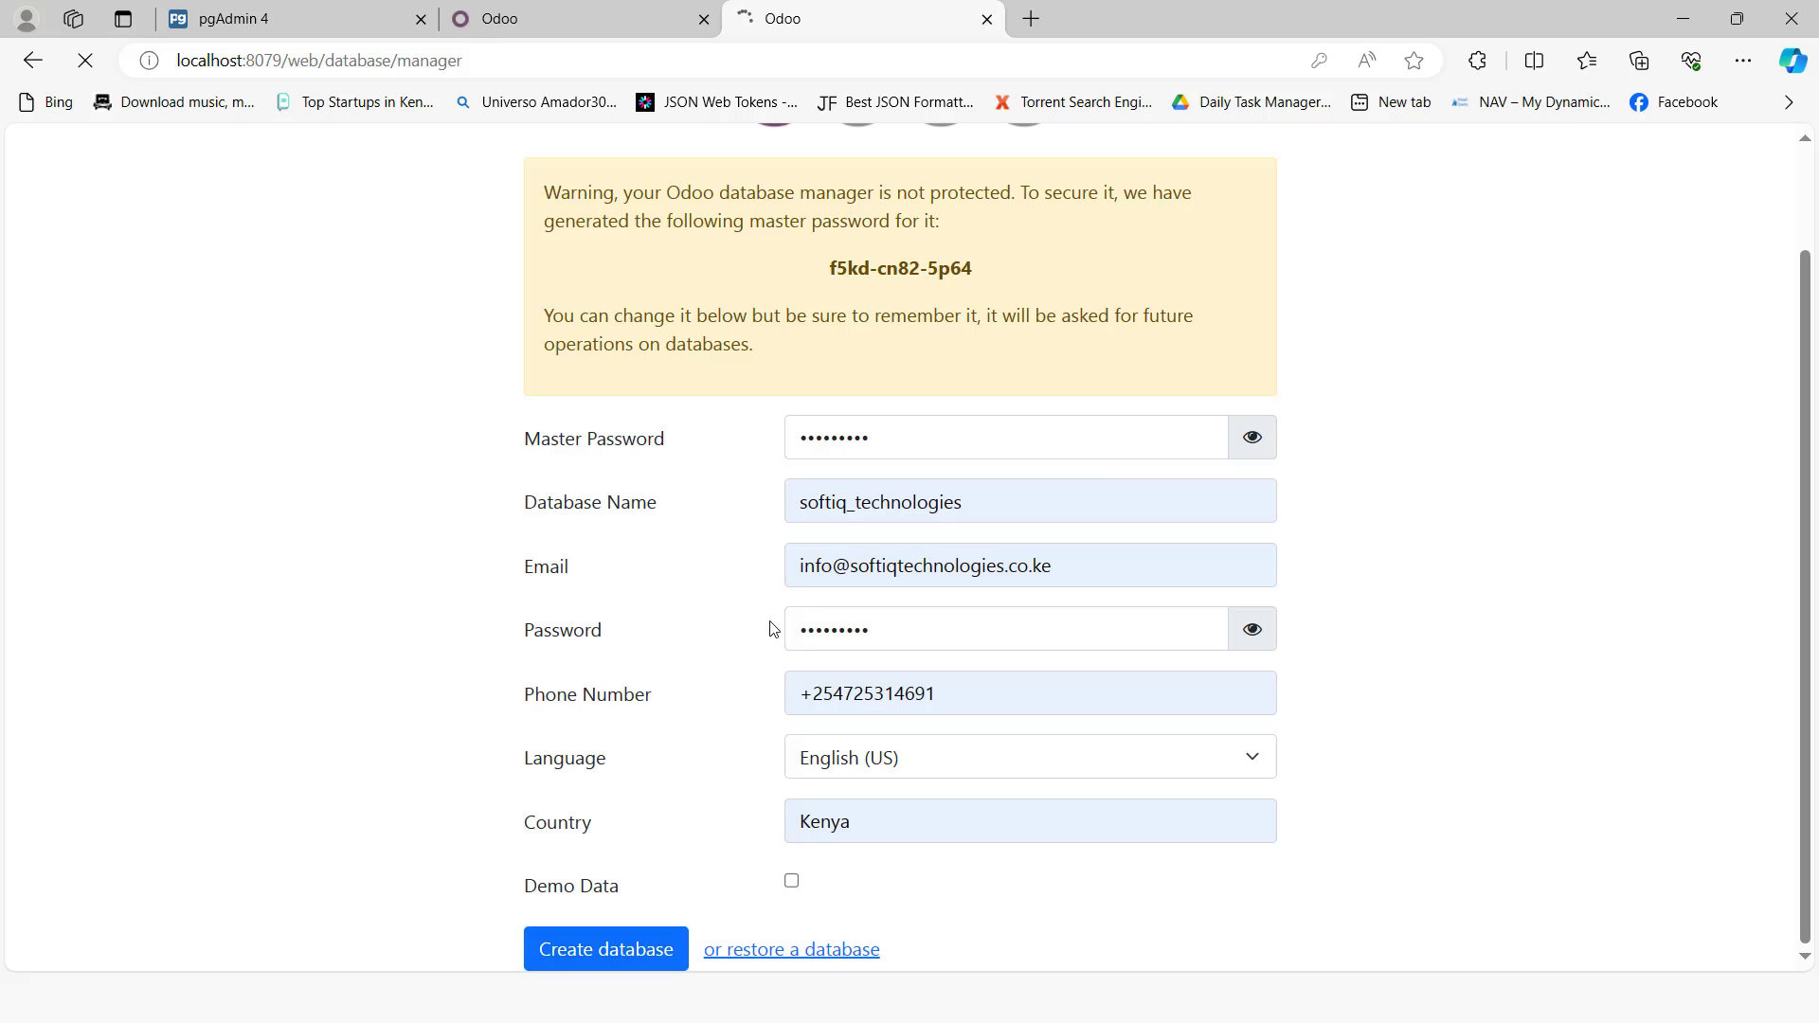
Step: Log in to the new 8079 database using the saved admin email and the admin password
{"action": "left_click", "coordinate": [922, 348]}
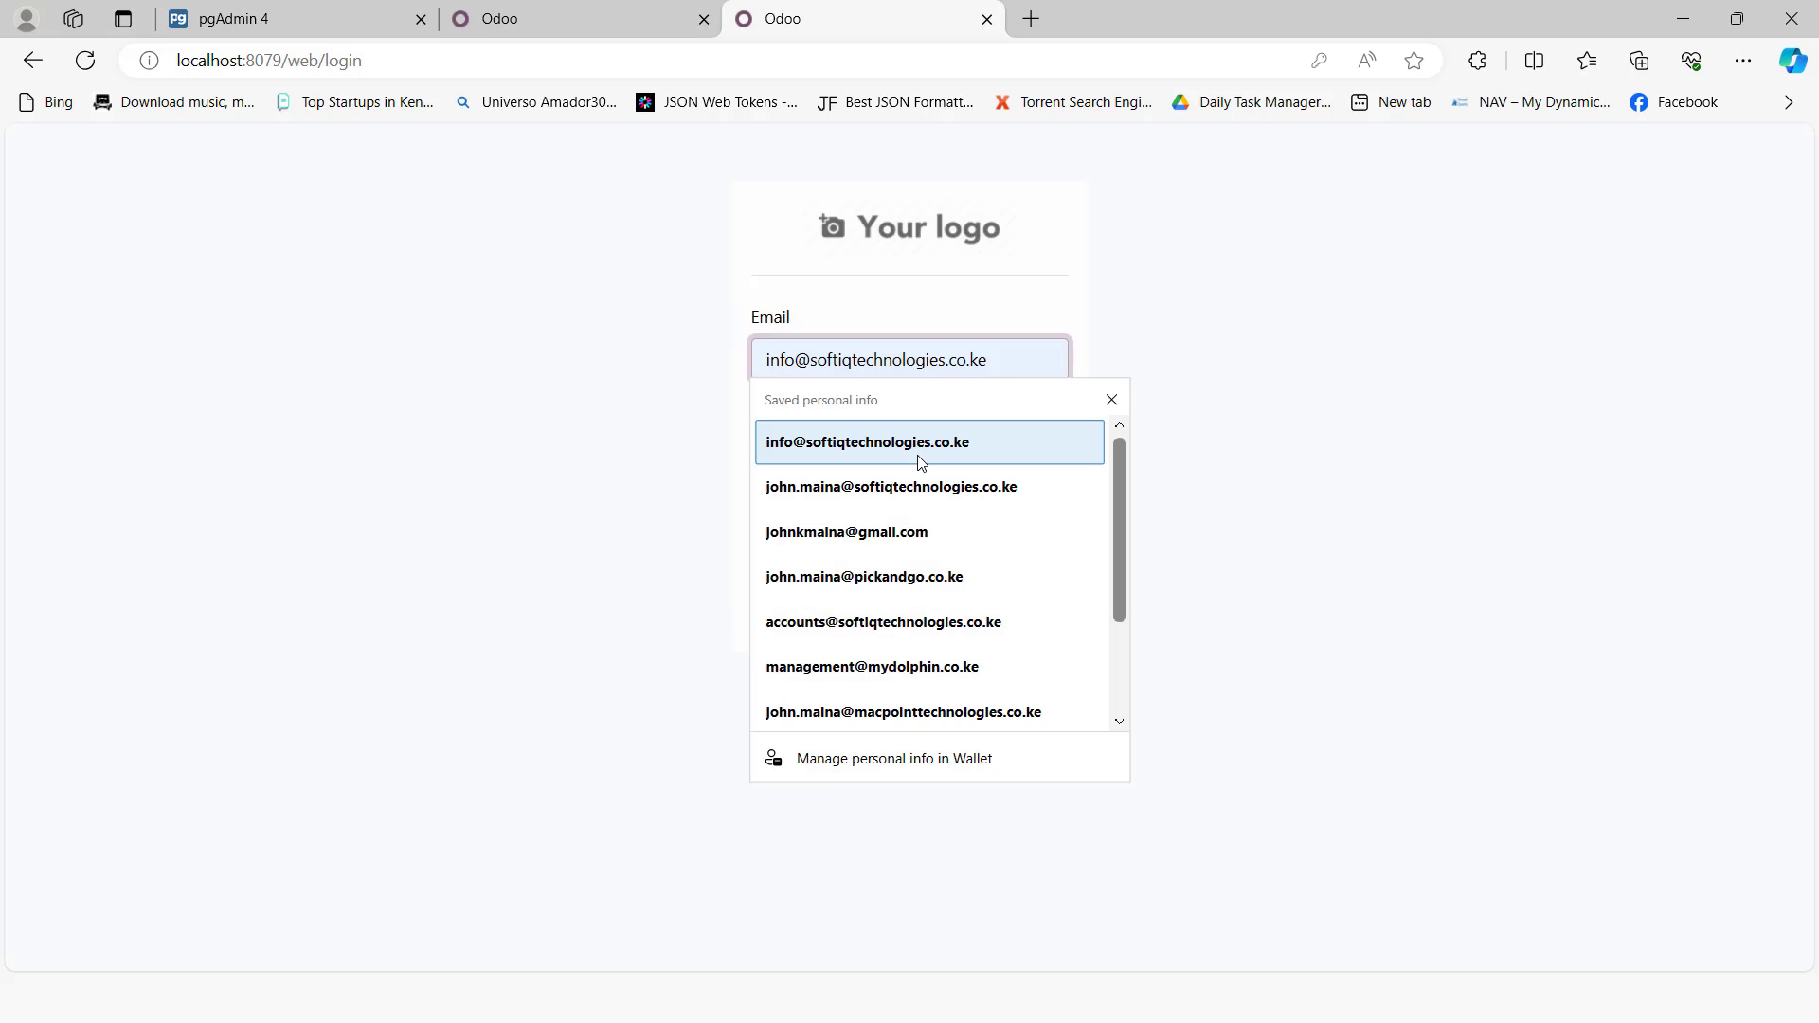
{"action": "left_click", "coordinate": [914, 453]}
{"action": "left_click", "coordinate": [863, 454]}
{"action": "type", "text": "•"}
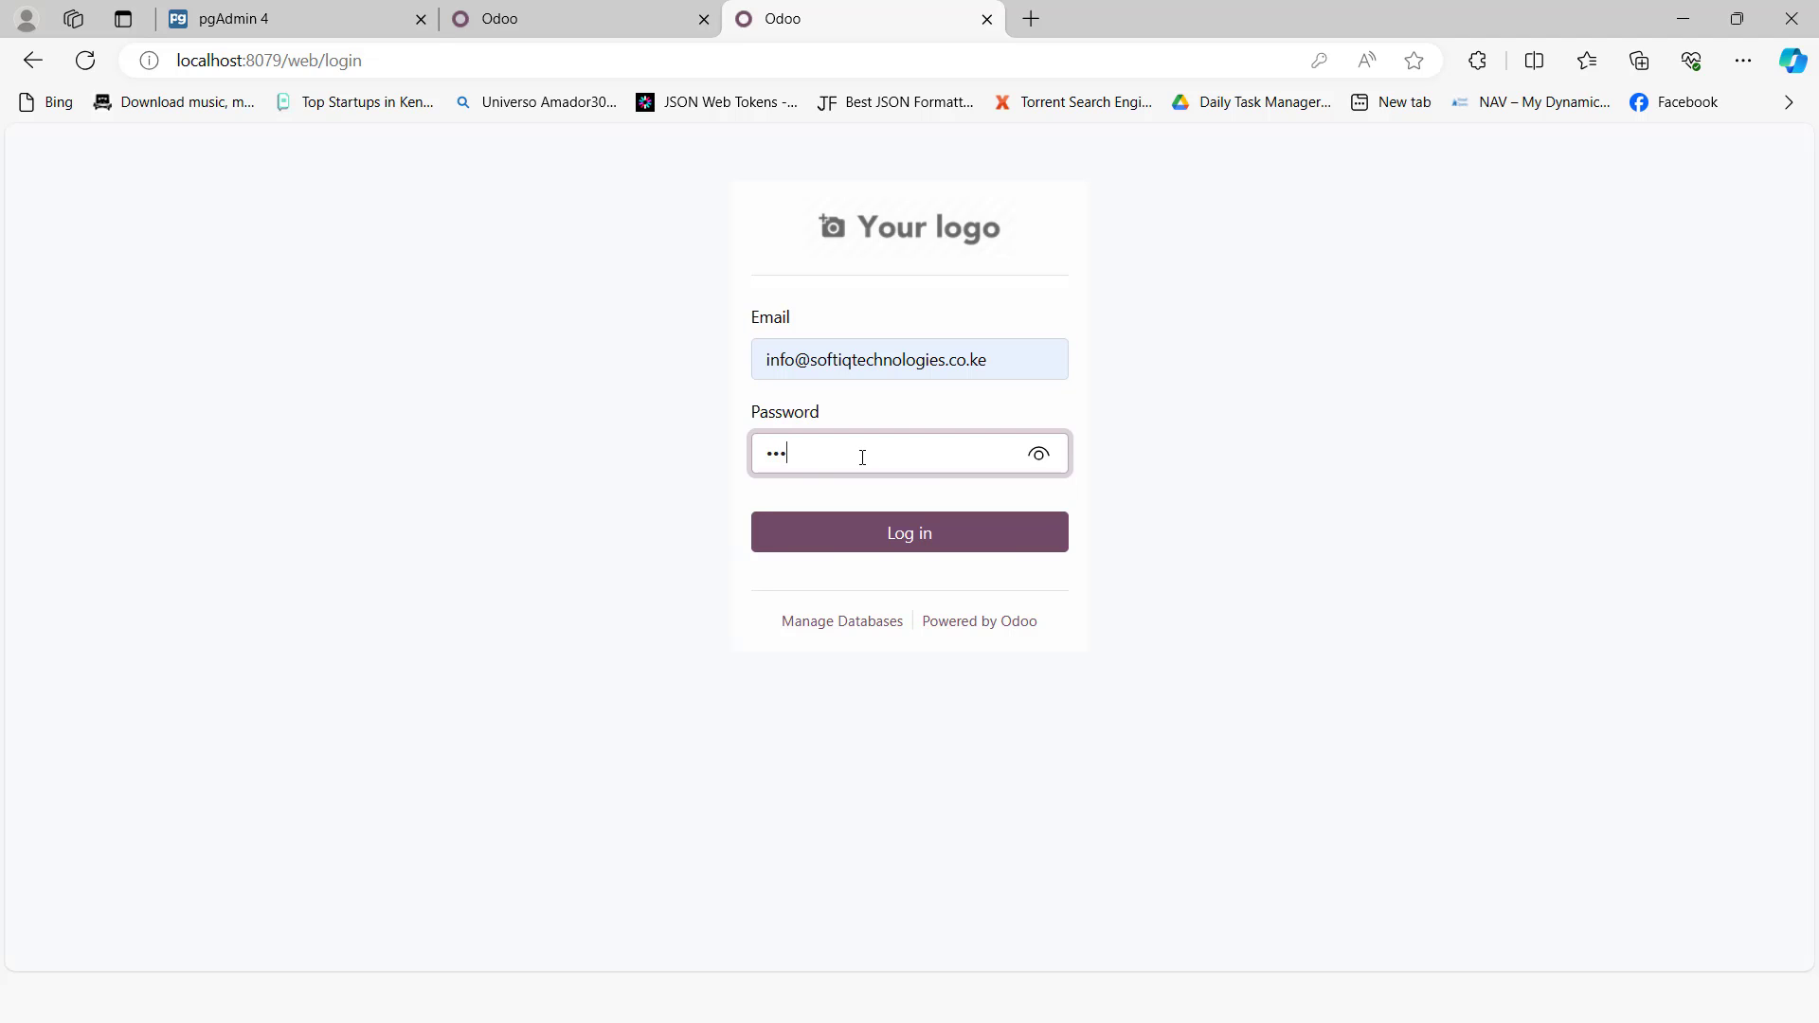
{"action": "left_click", "coordinate": [858, 532]}
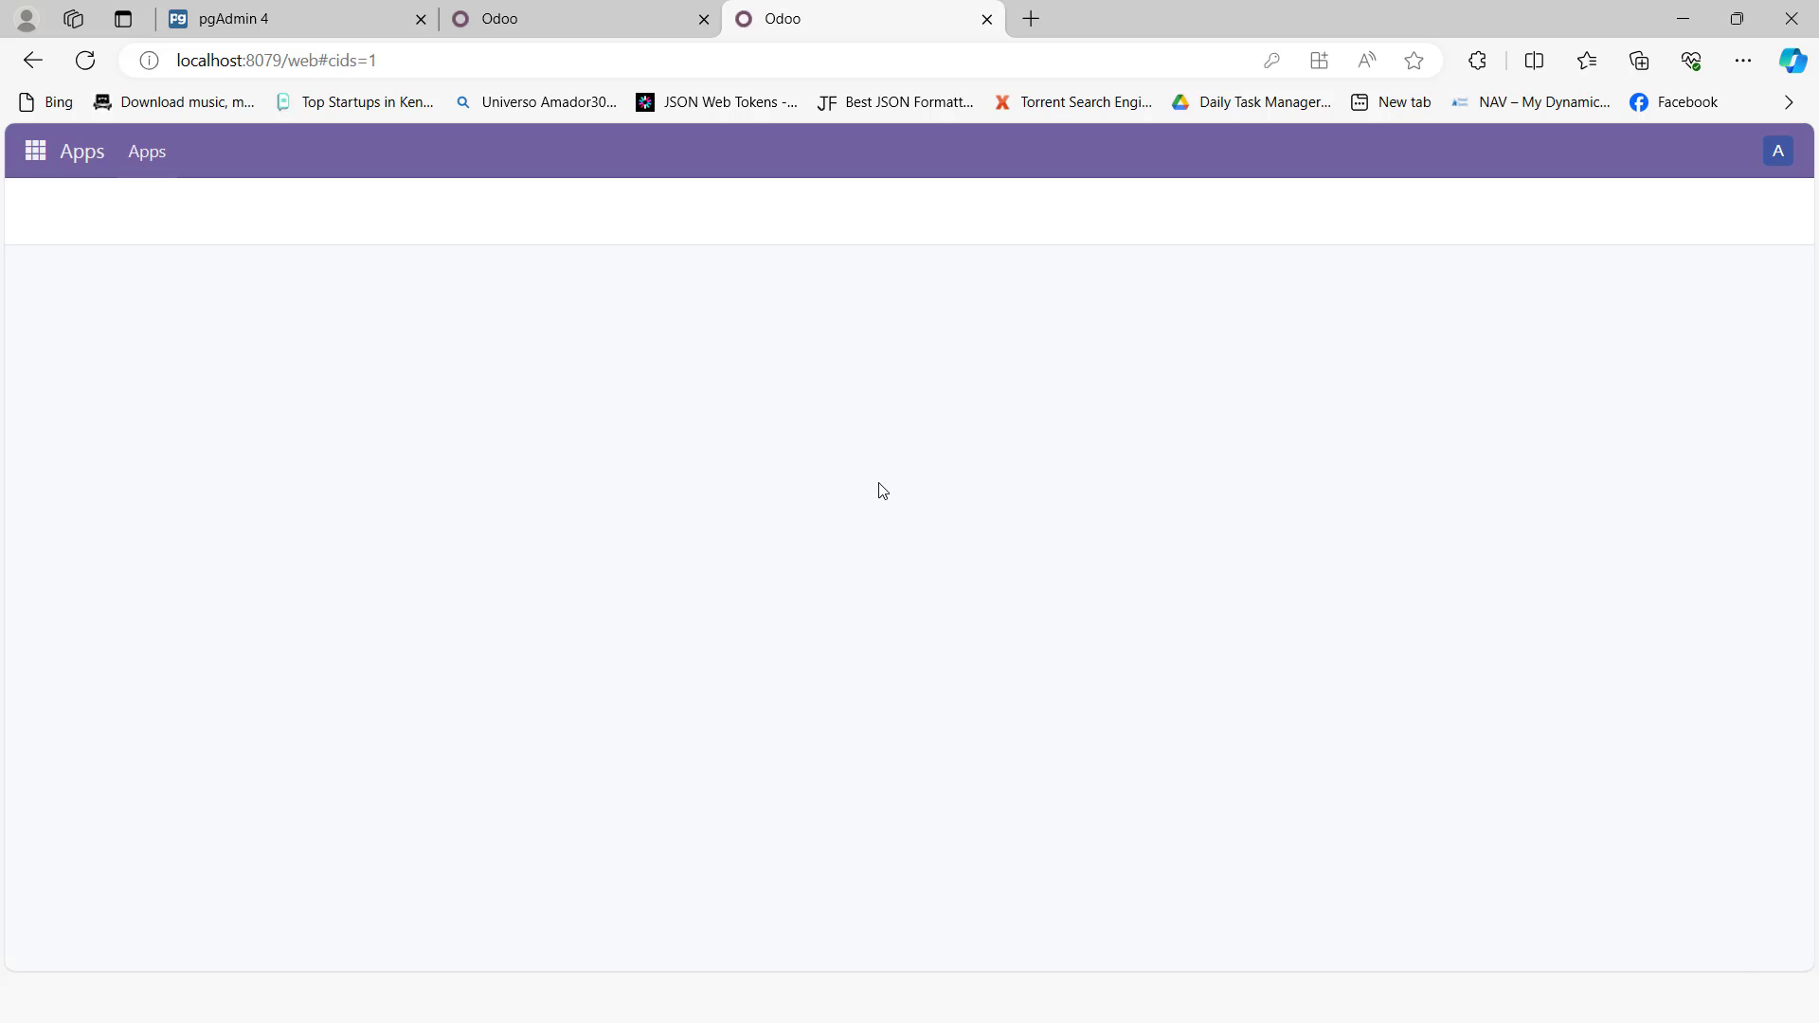
Step: Switch between the 8069 and 8079 Odoo tabs to compare both running instances
{"action": "left_click", "coordinate": [559, 19]}
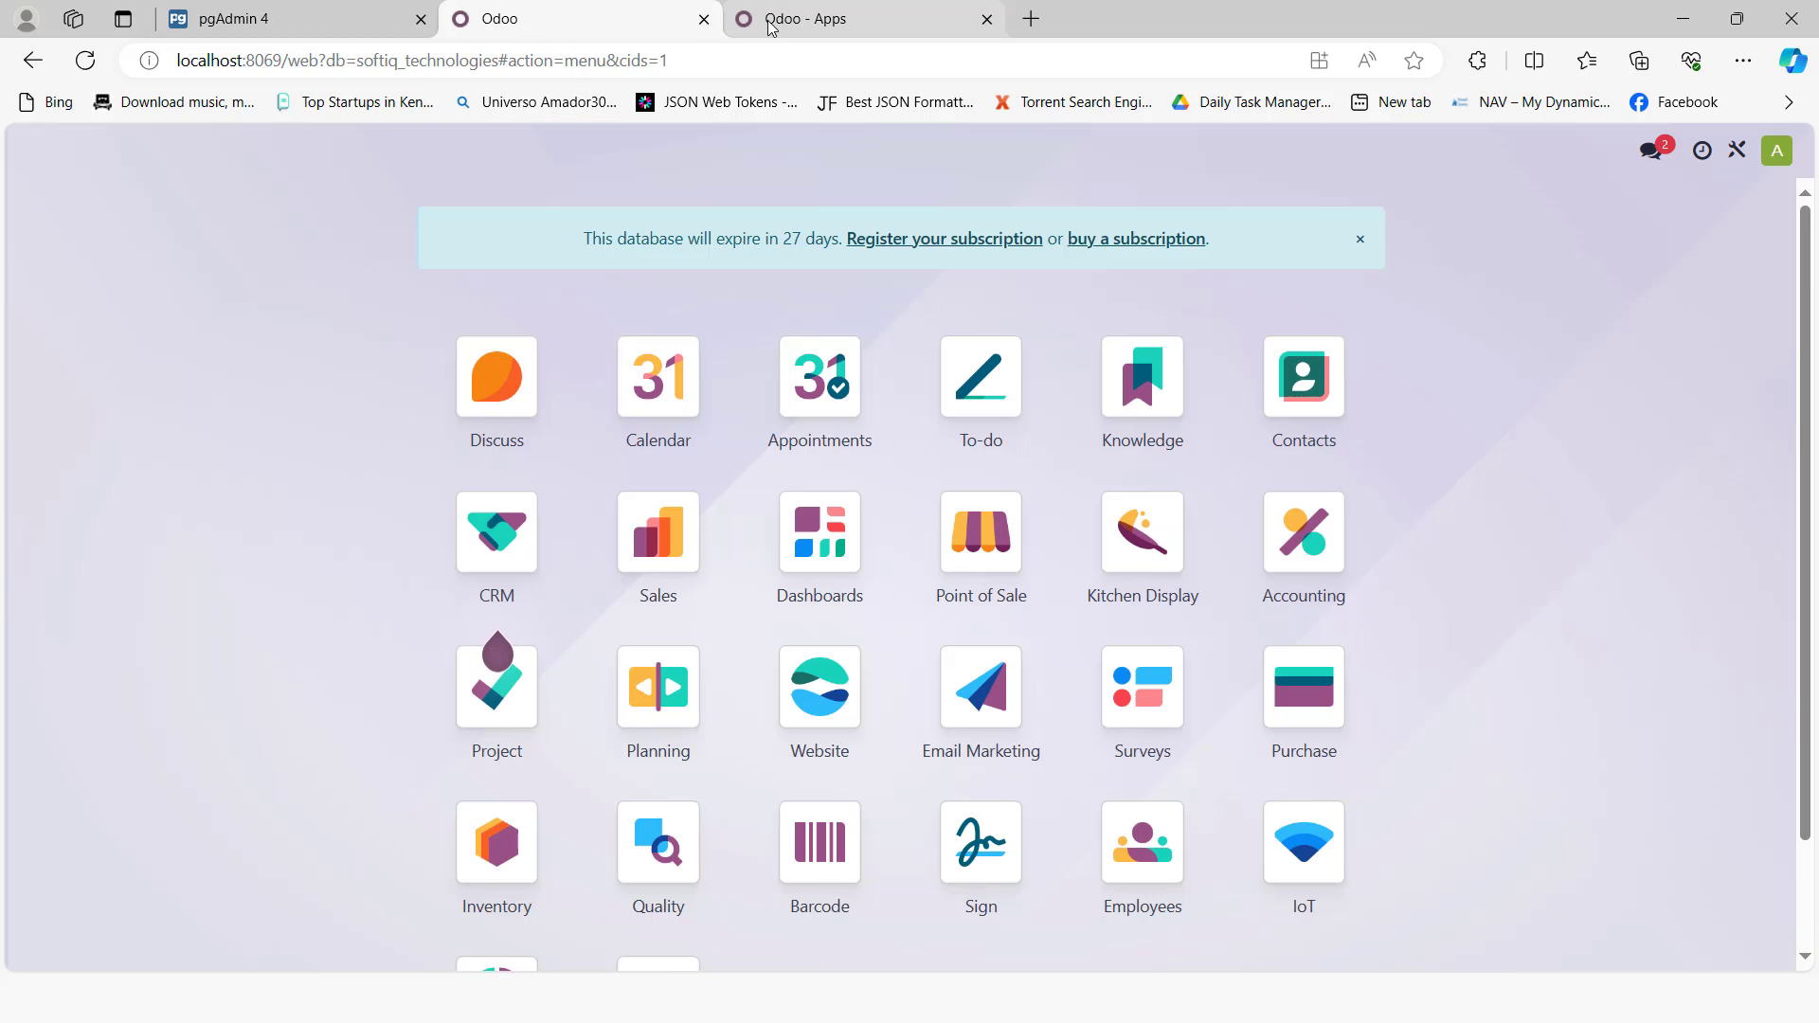
{"action": "left_click", "coordinate": [824, 19]}
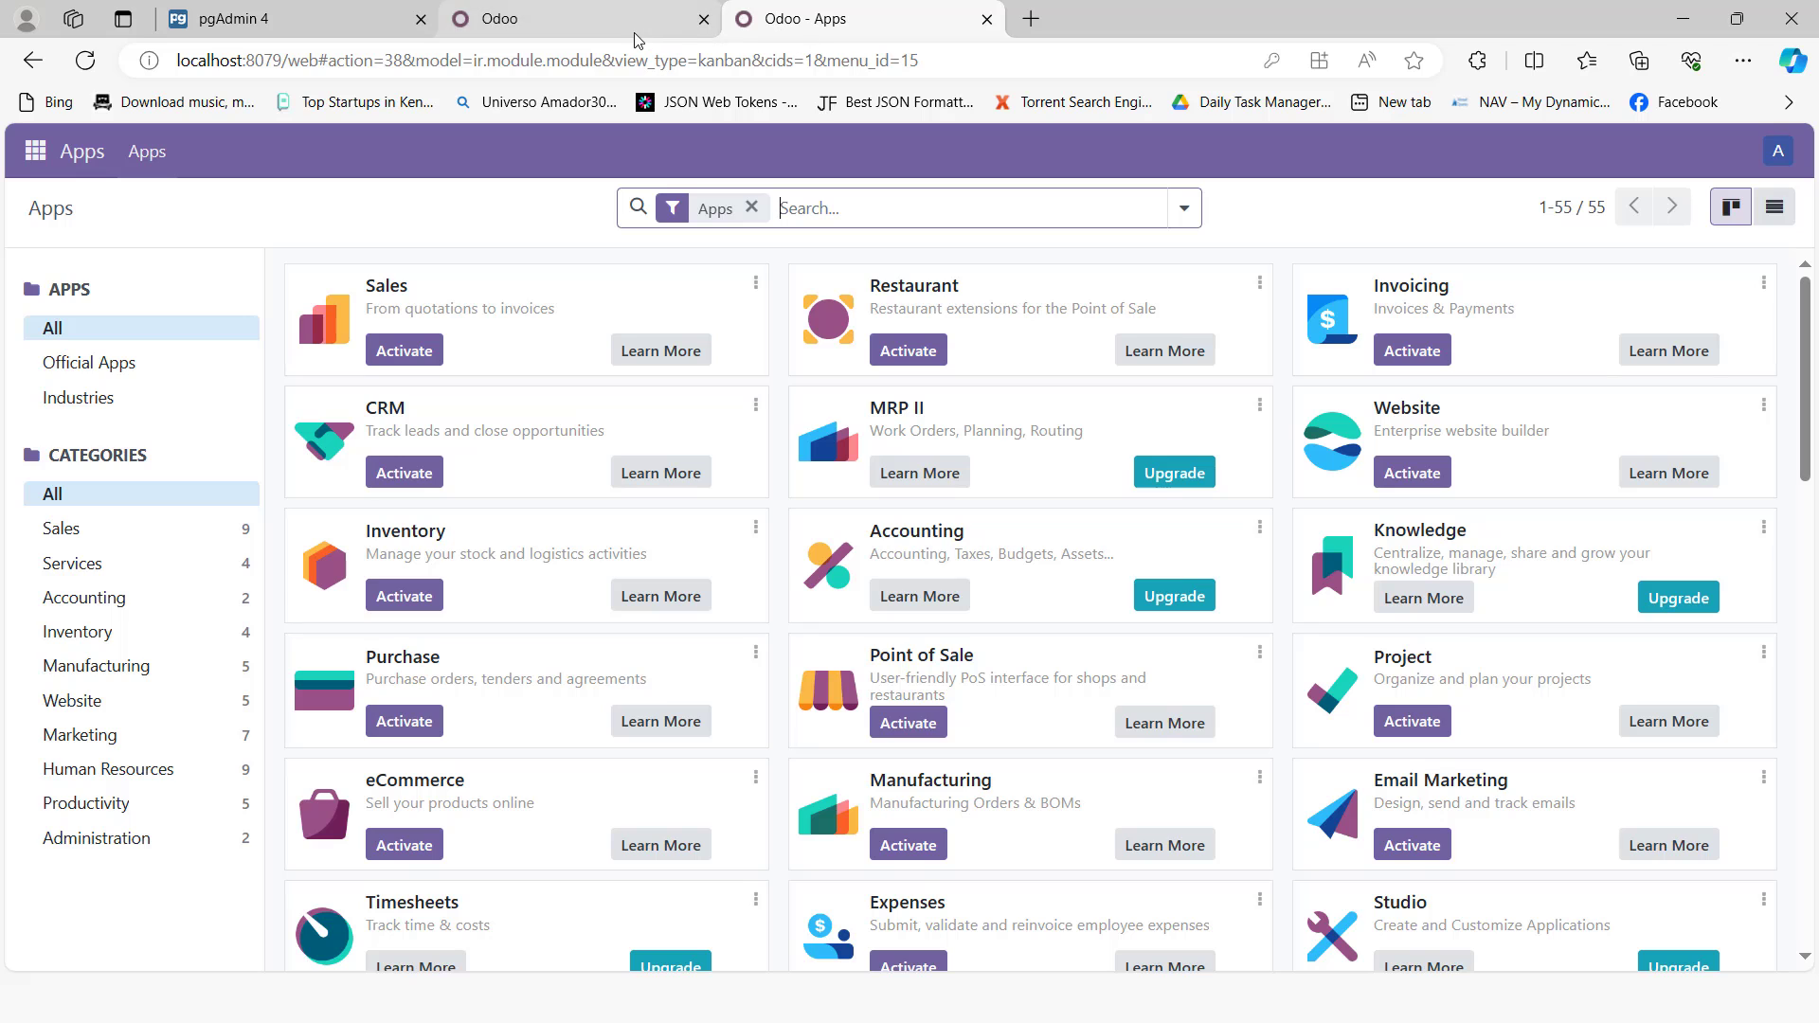
{"action": "key", "text": "alt+Tab"}
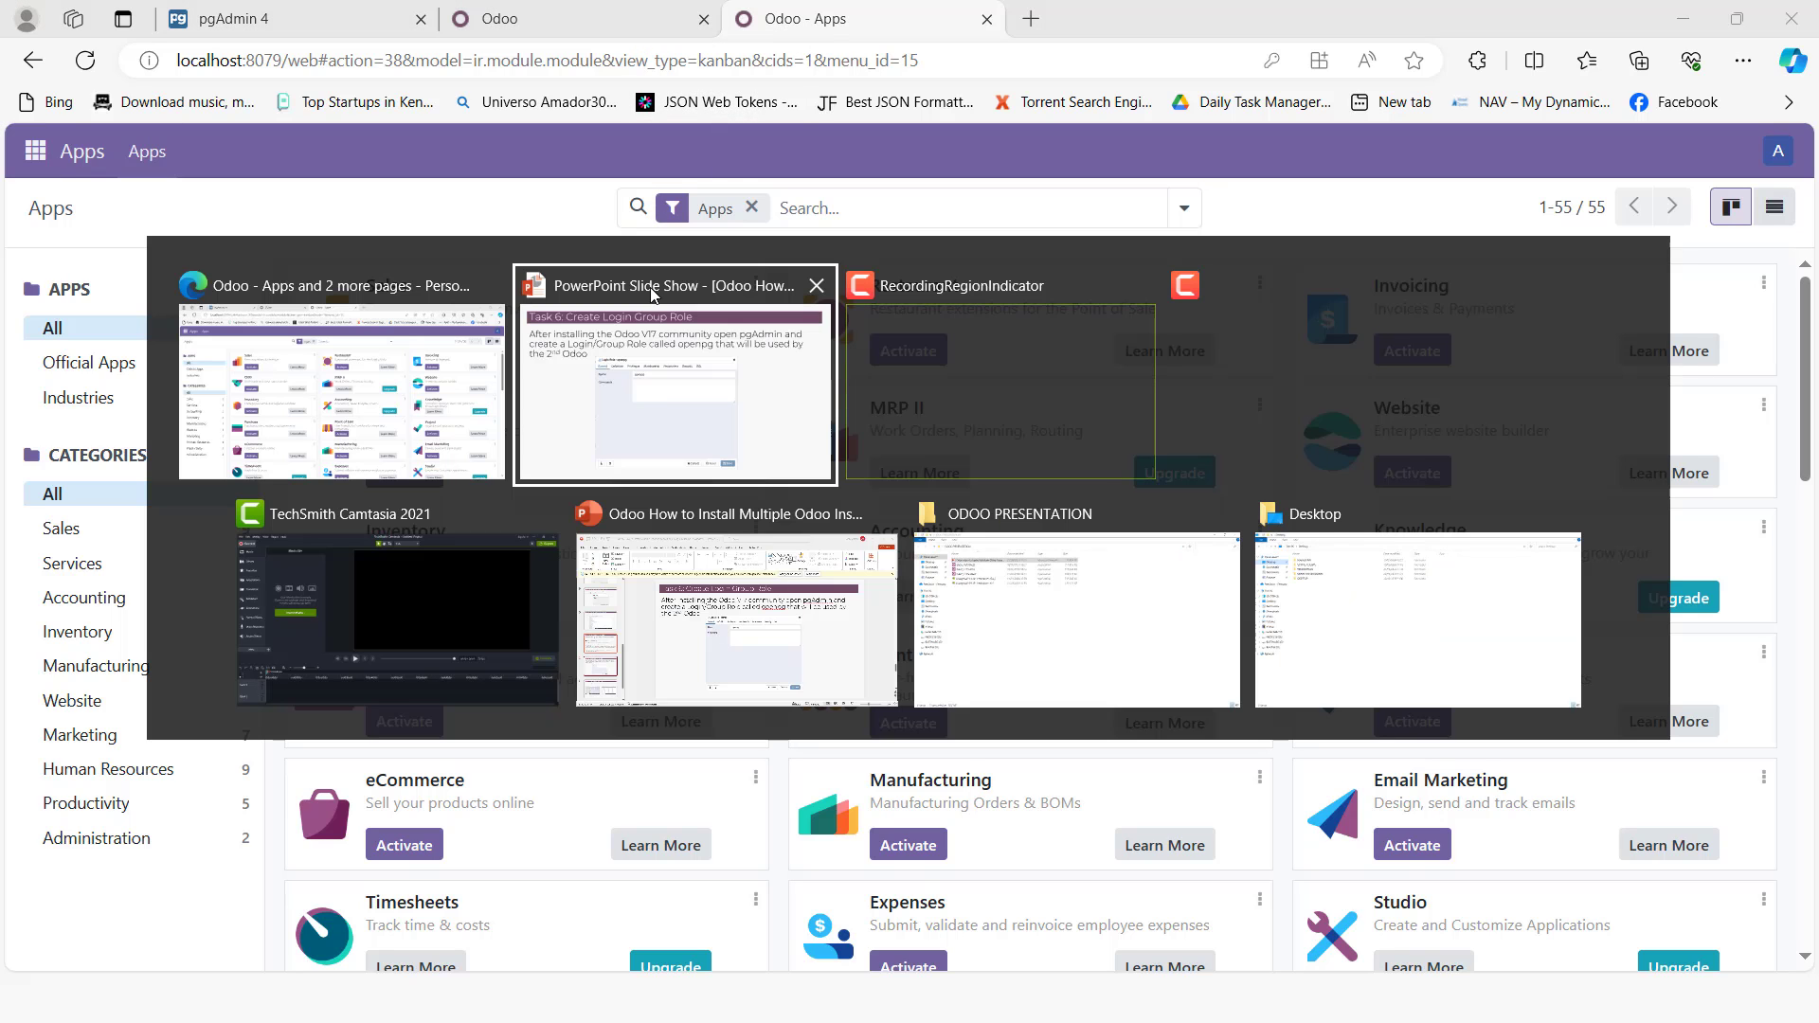
{"action": "key", "text": "alt+Tab"}
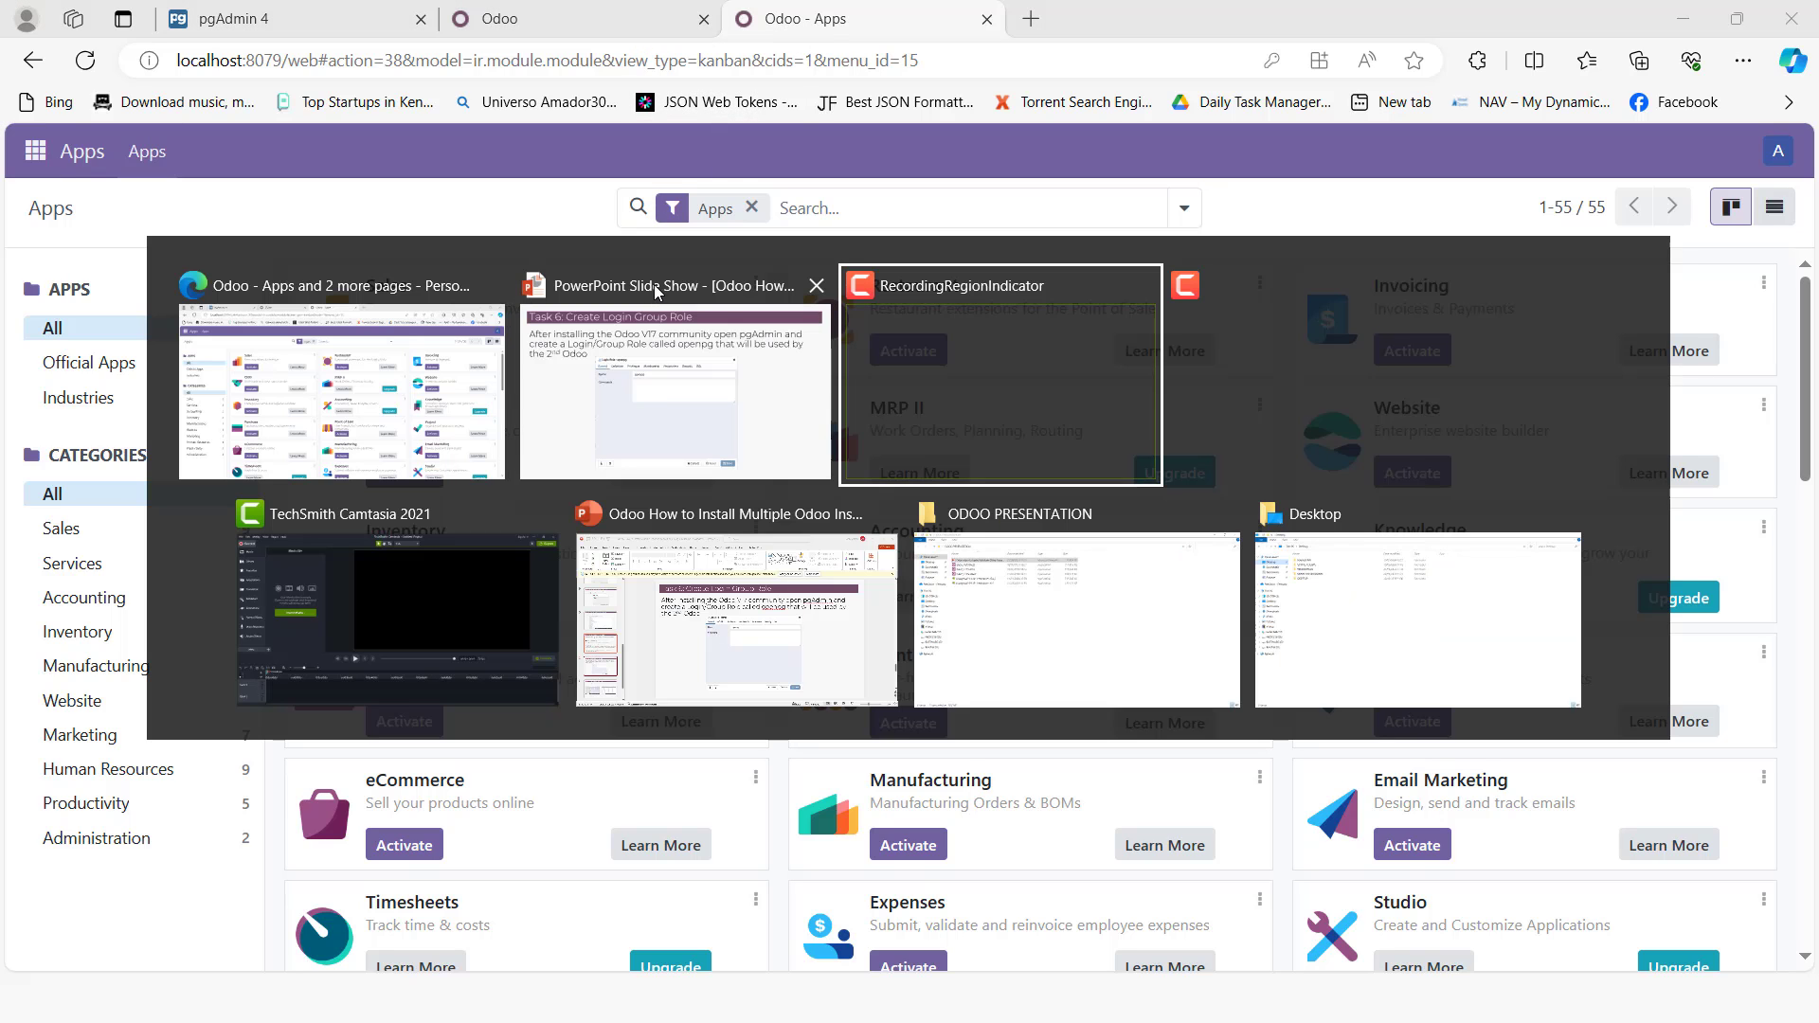
{"action": "left_click", "coordinate": [461, 406]}
Step: Examine the databases under the PostgreSQL 13 and PostgreSQL 12 servers in pgAdmin
{"action": "left_click", "coordinate": [294, 18]}
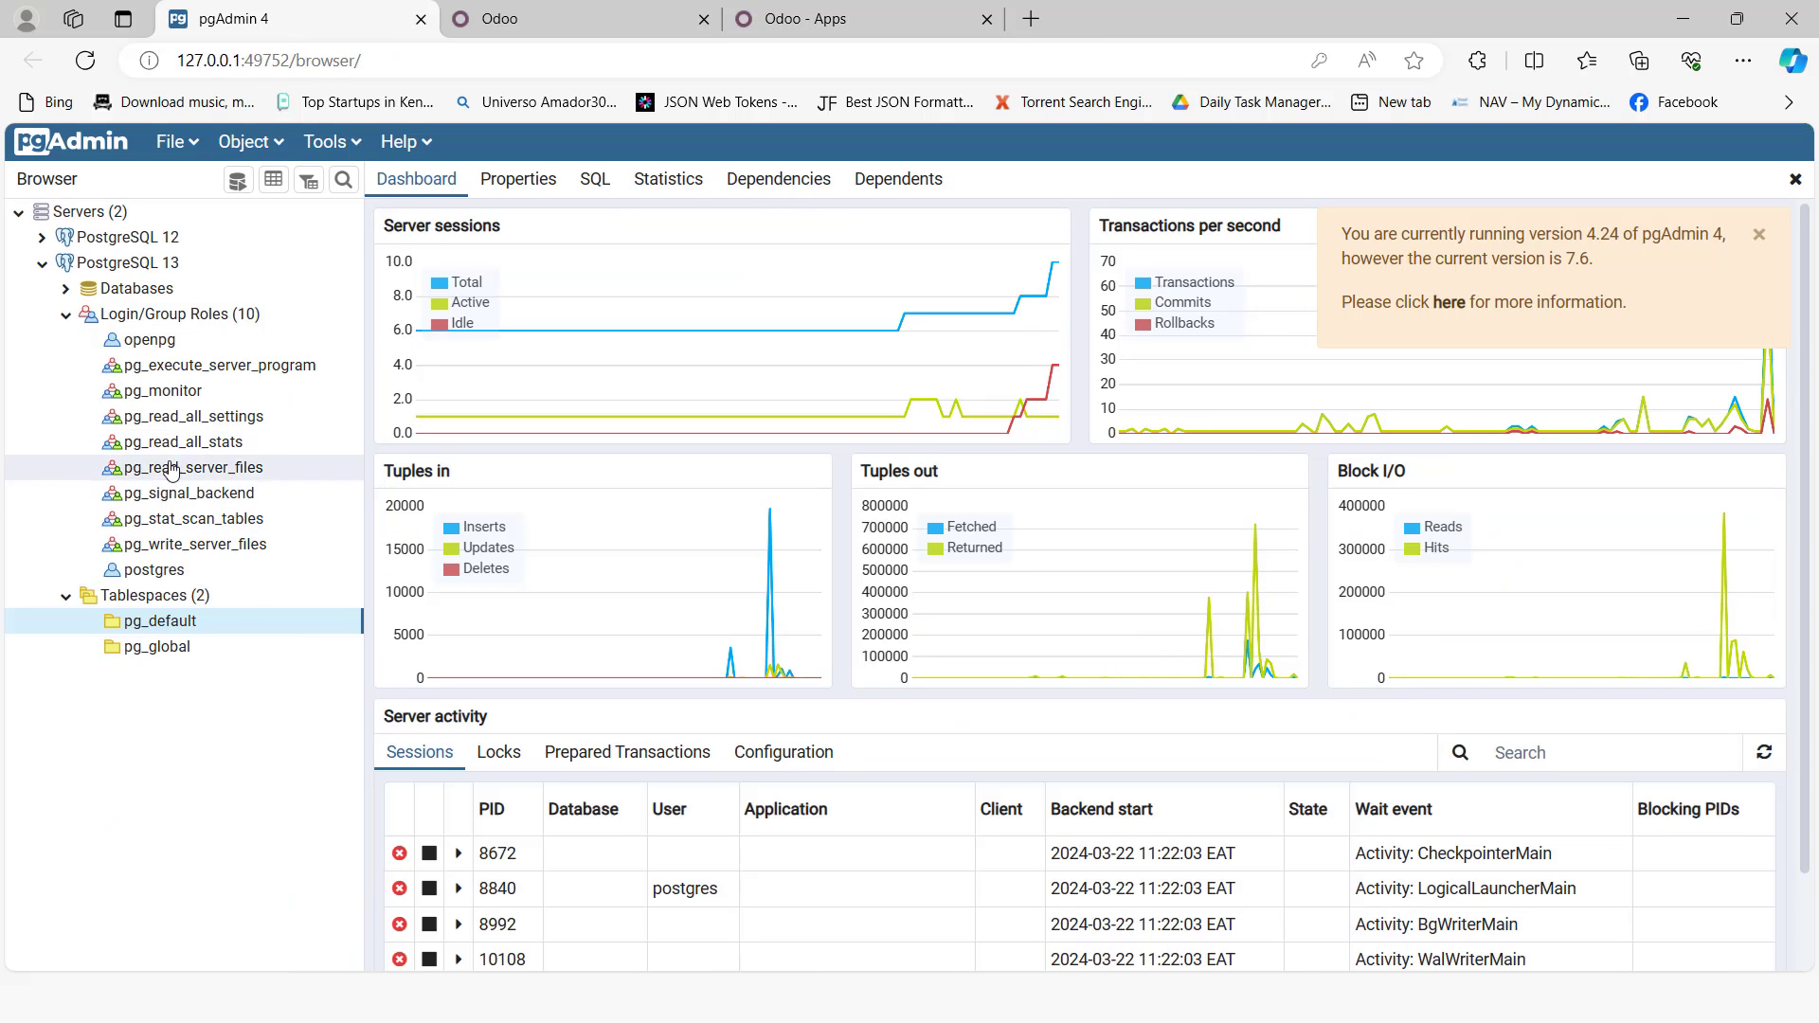
{"action": "left_click", "coordinate": [64, 316]}
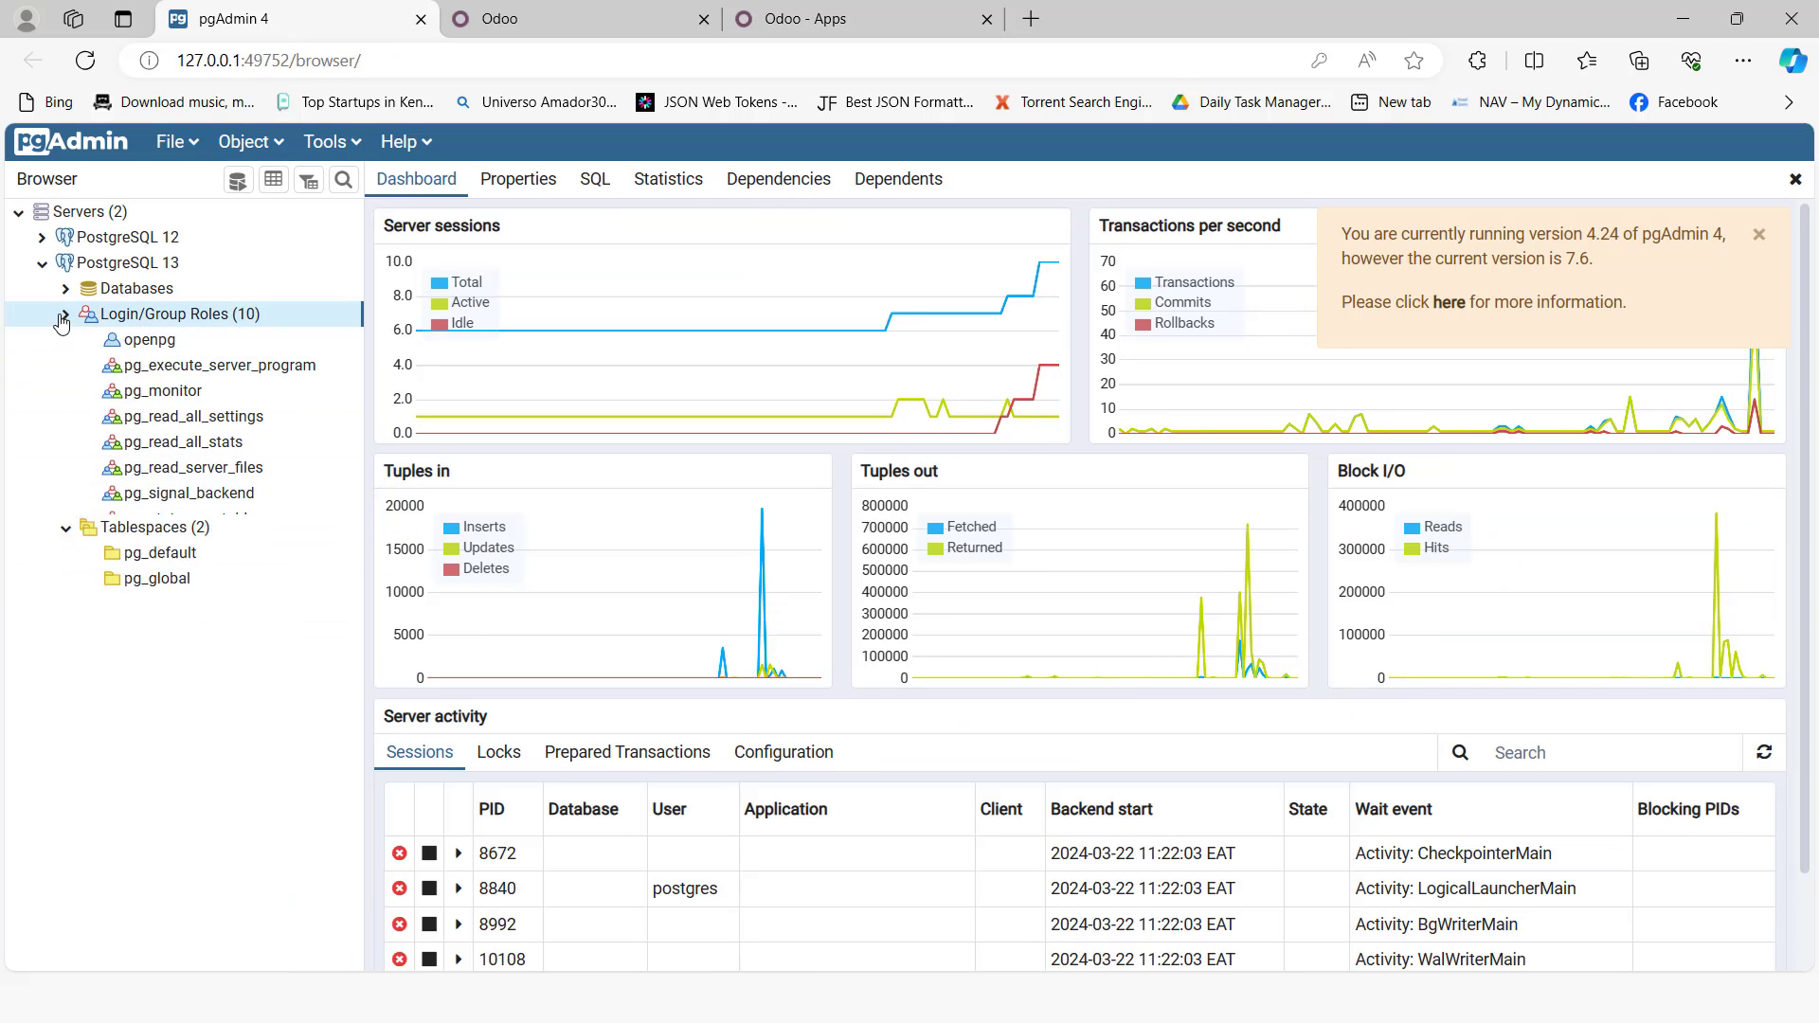
{"action": "left_click", "coordinate": [65, 288]}
{"action": "left_click", "coordinate": [128, 343]}
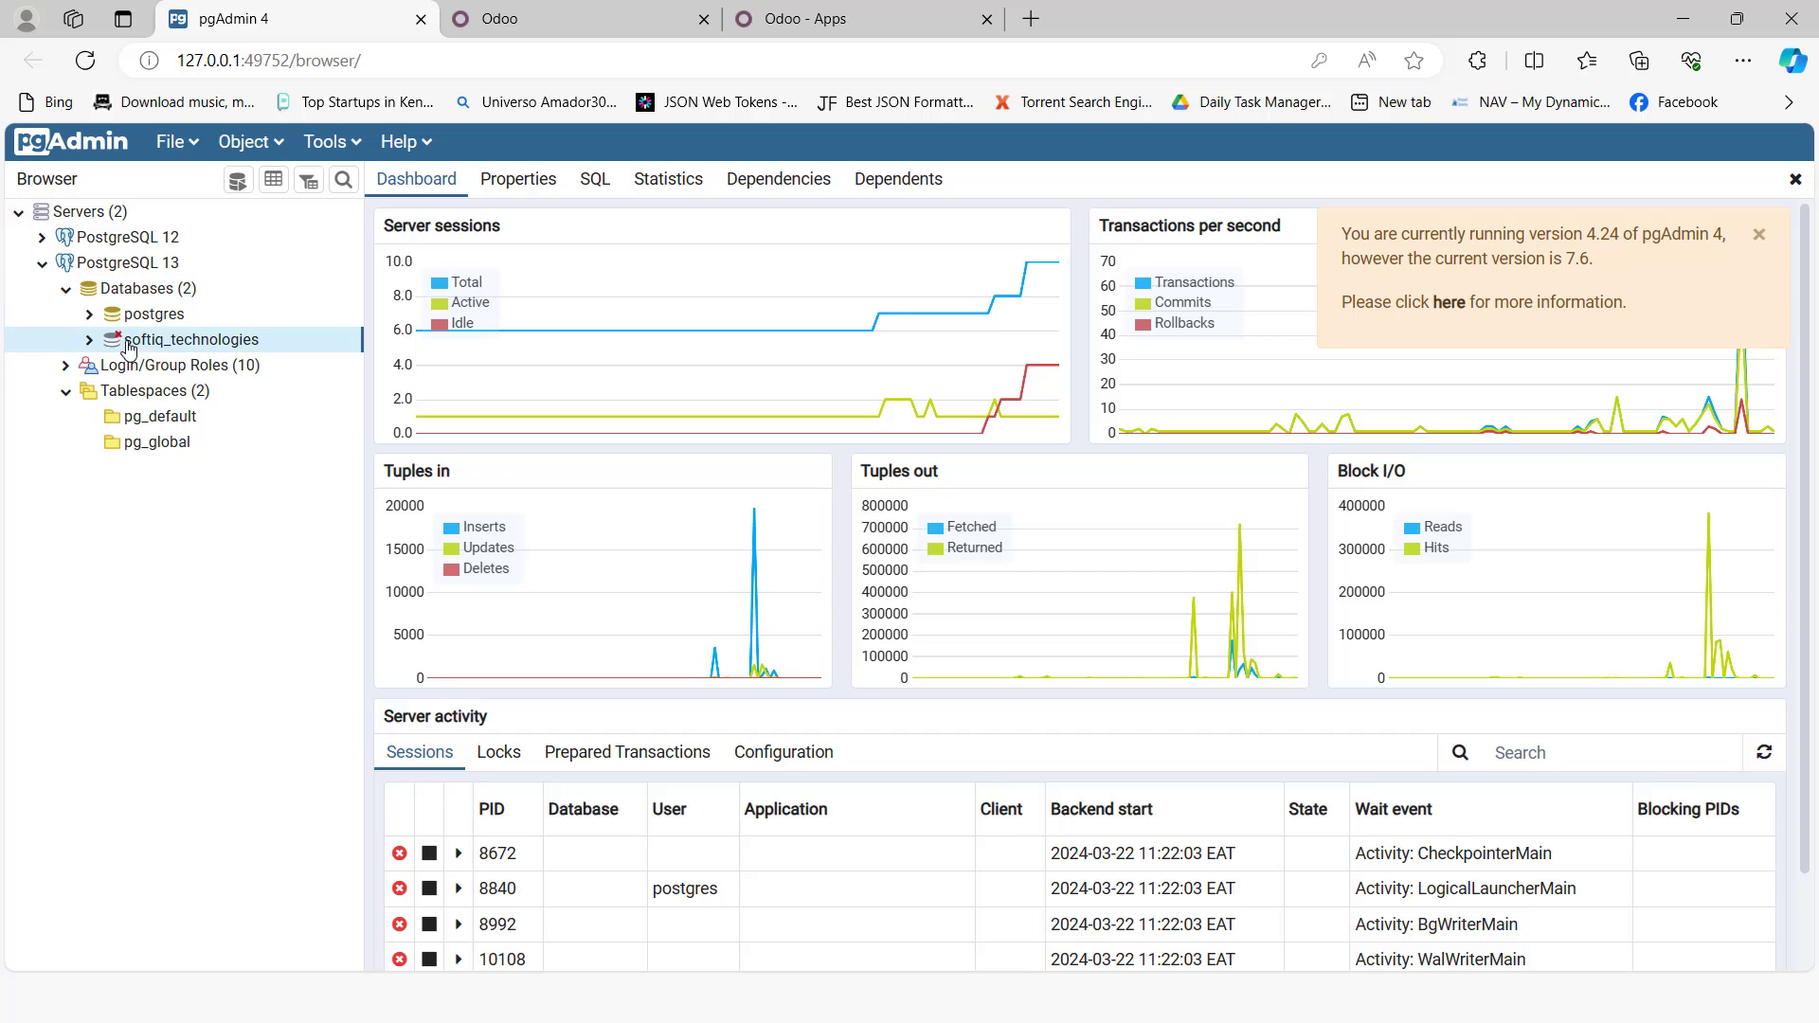
{"action": "left_click", "coordinate": [41, 239]}
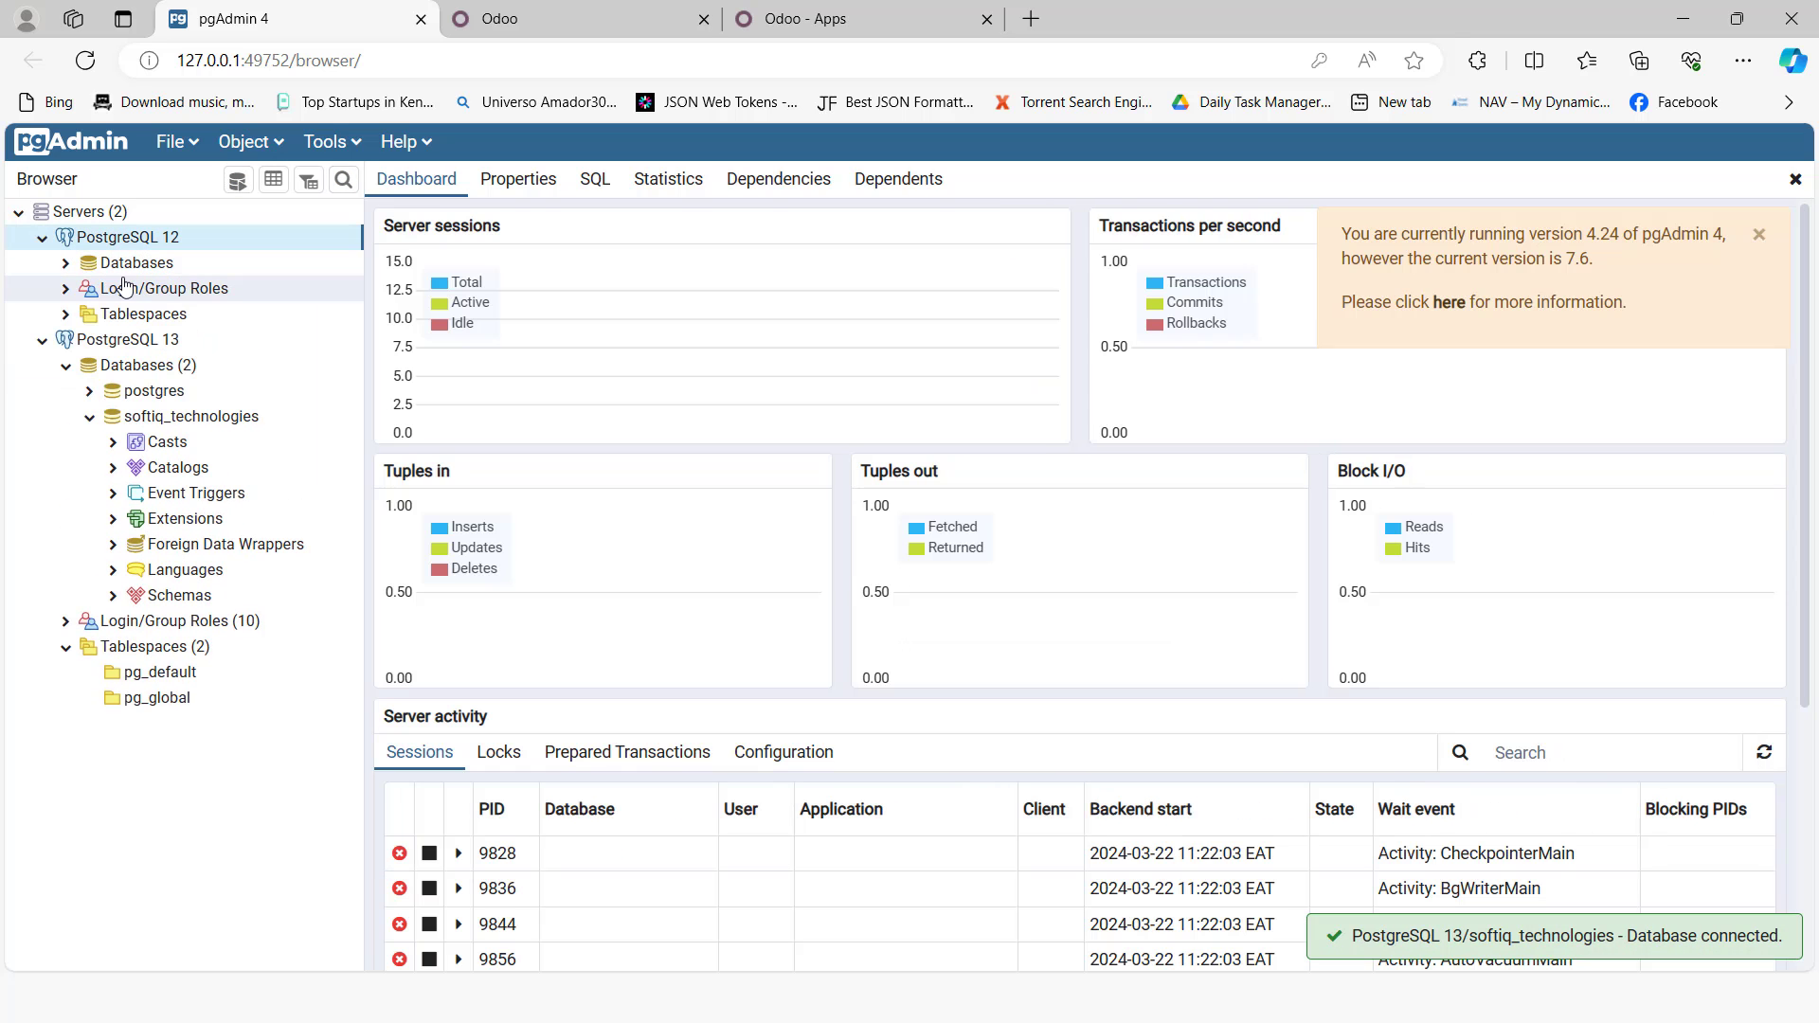
{"action": "left_click", "coordinate": [66, 262]}
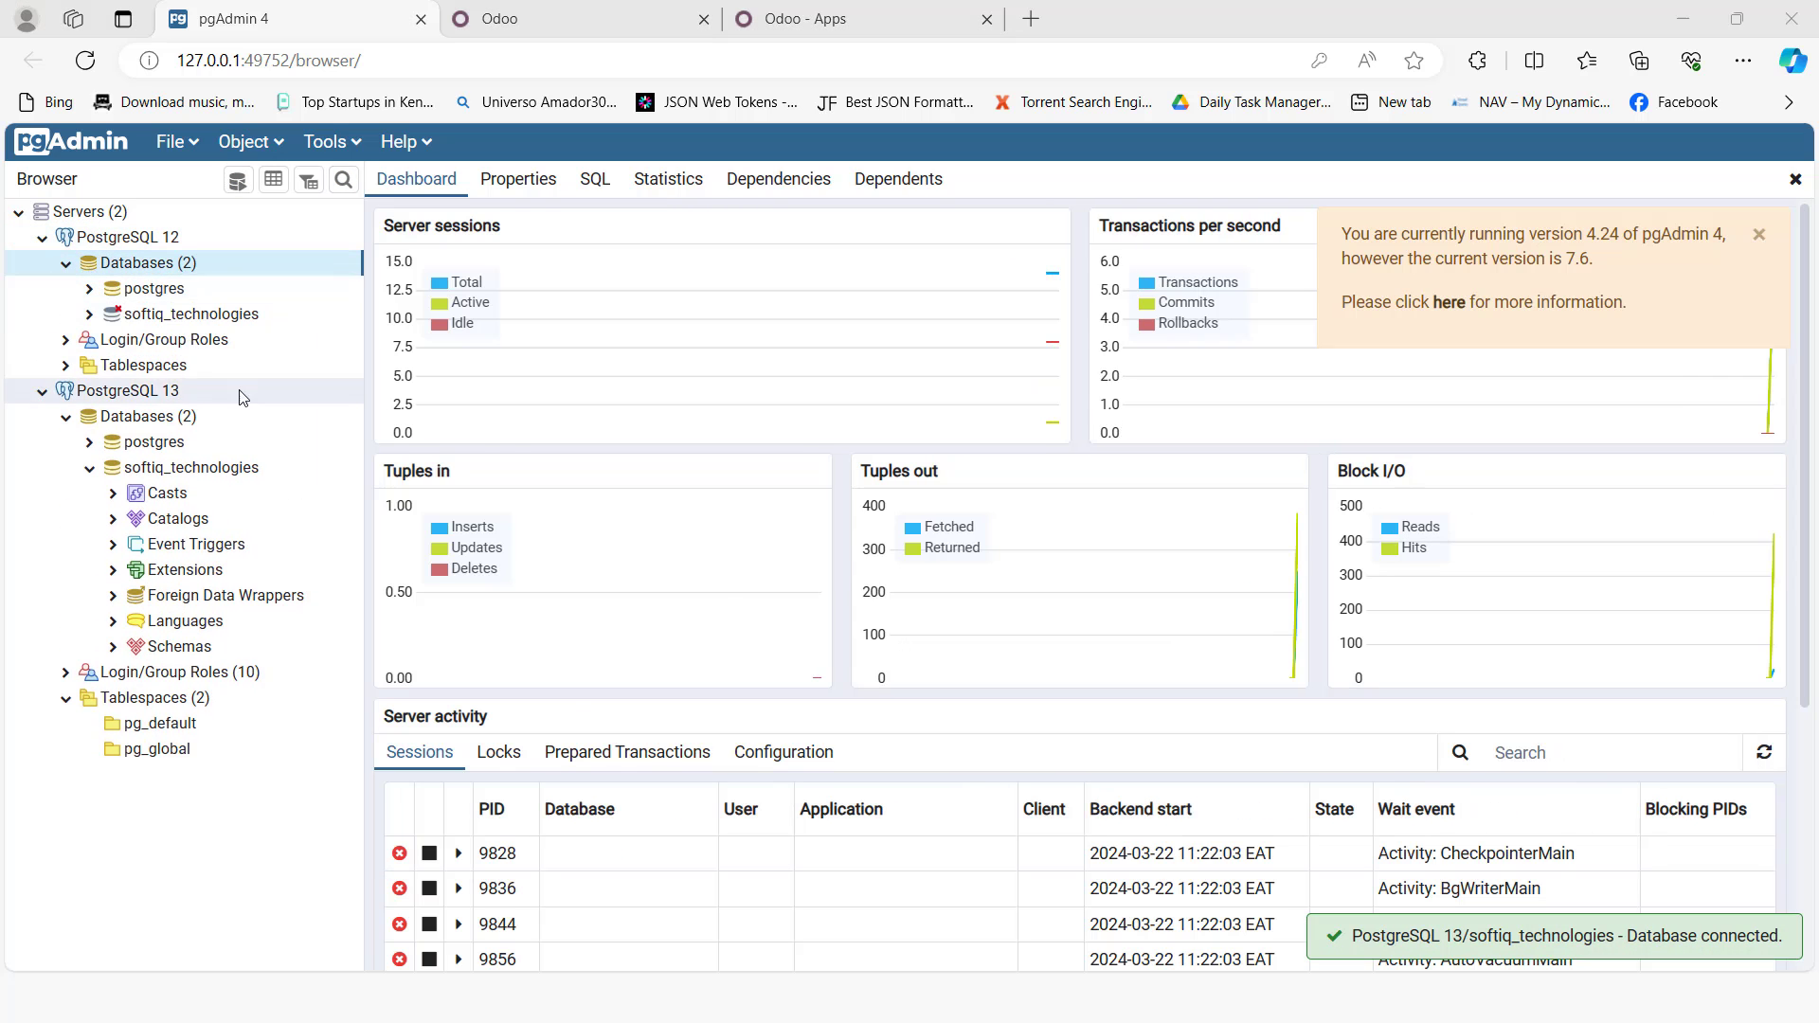
{"action": "key", "text": "alt+Tab"}
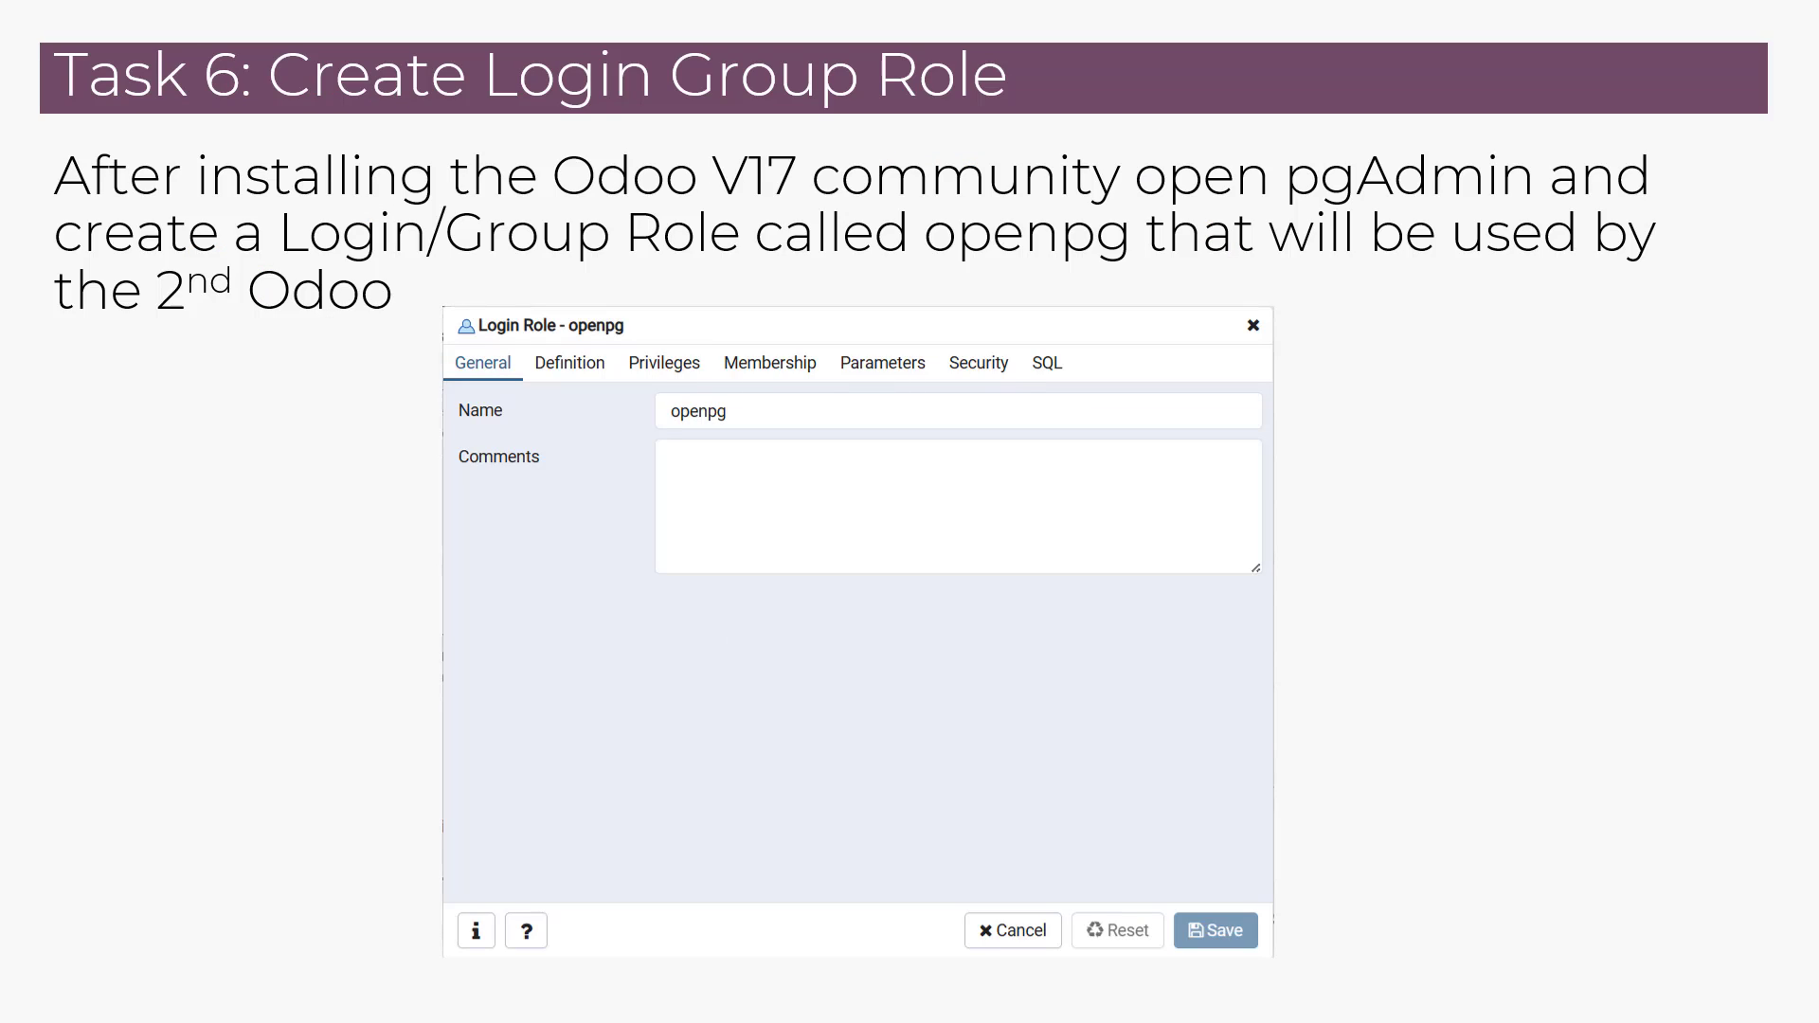
{"action": "key", "text": "Right"}
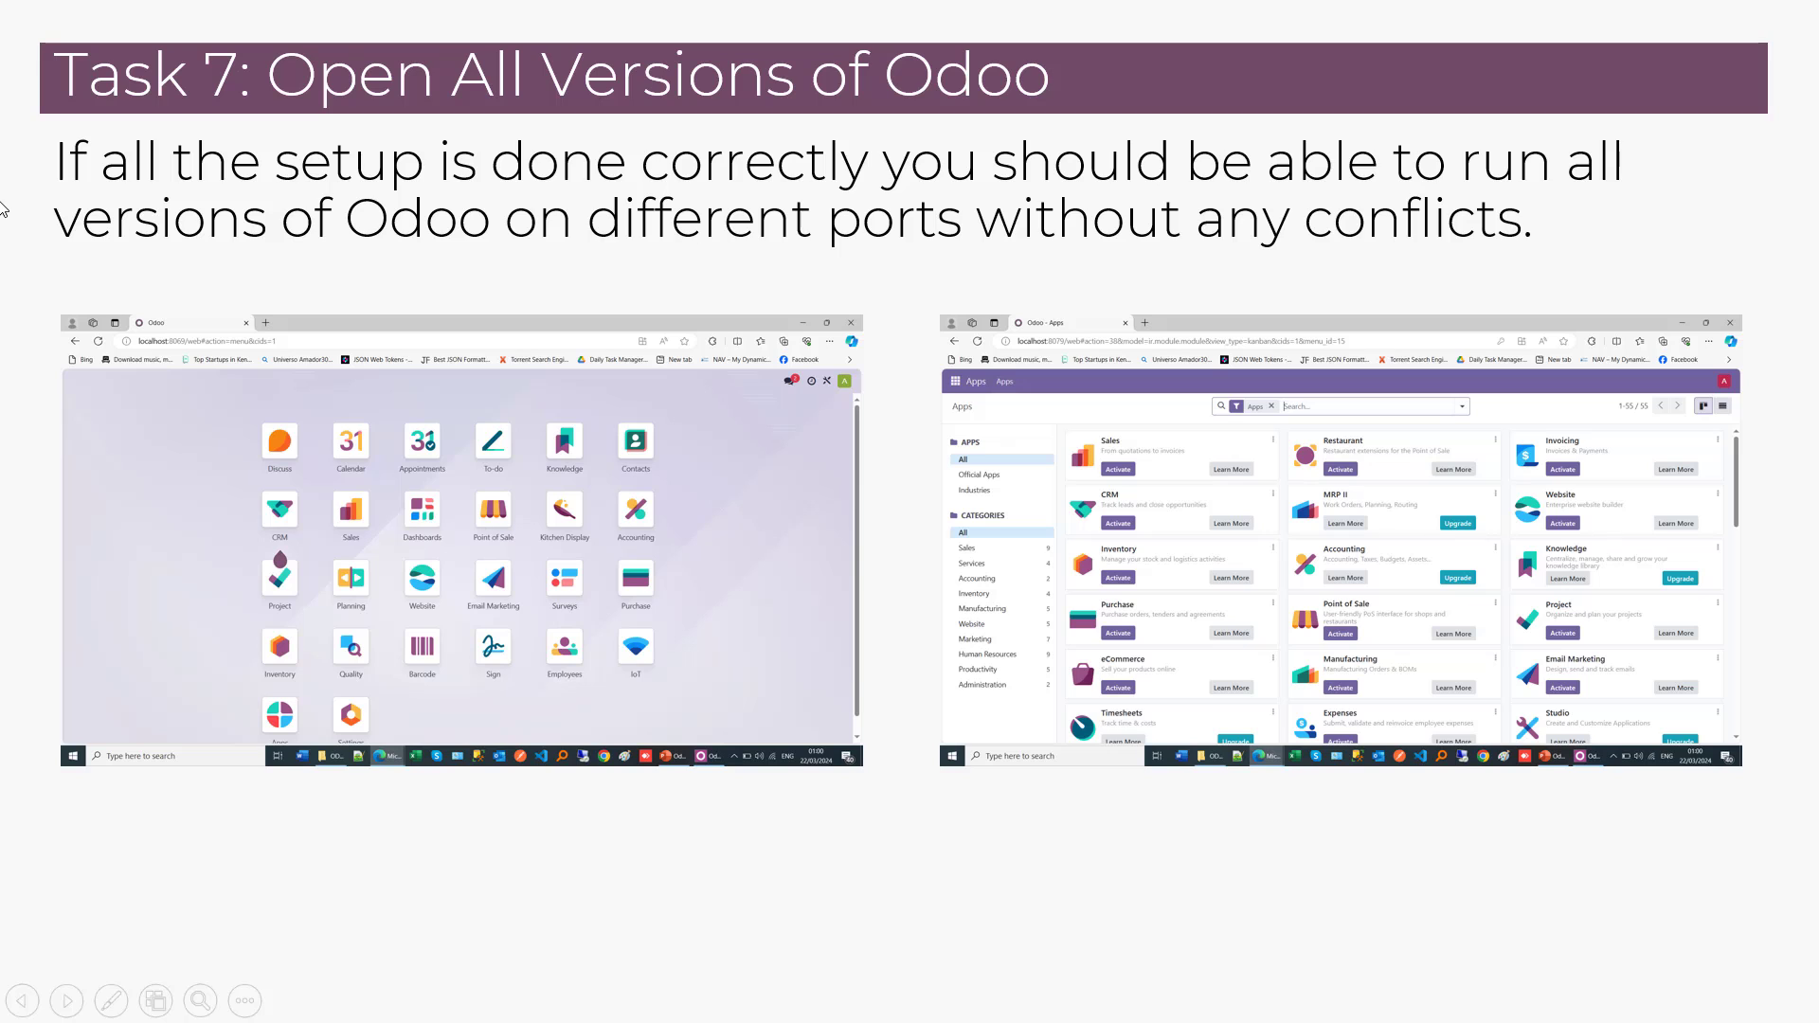
{"action": "key", "text": "Right"}
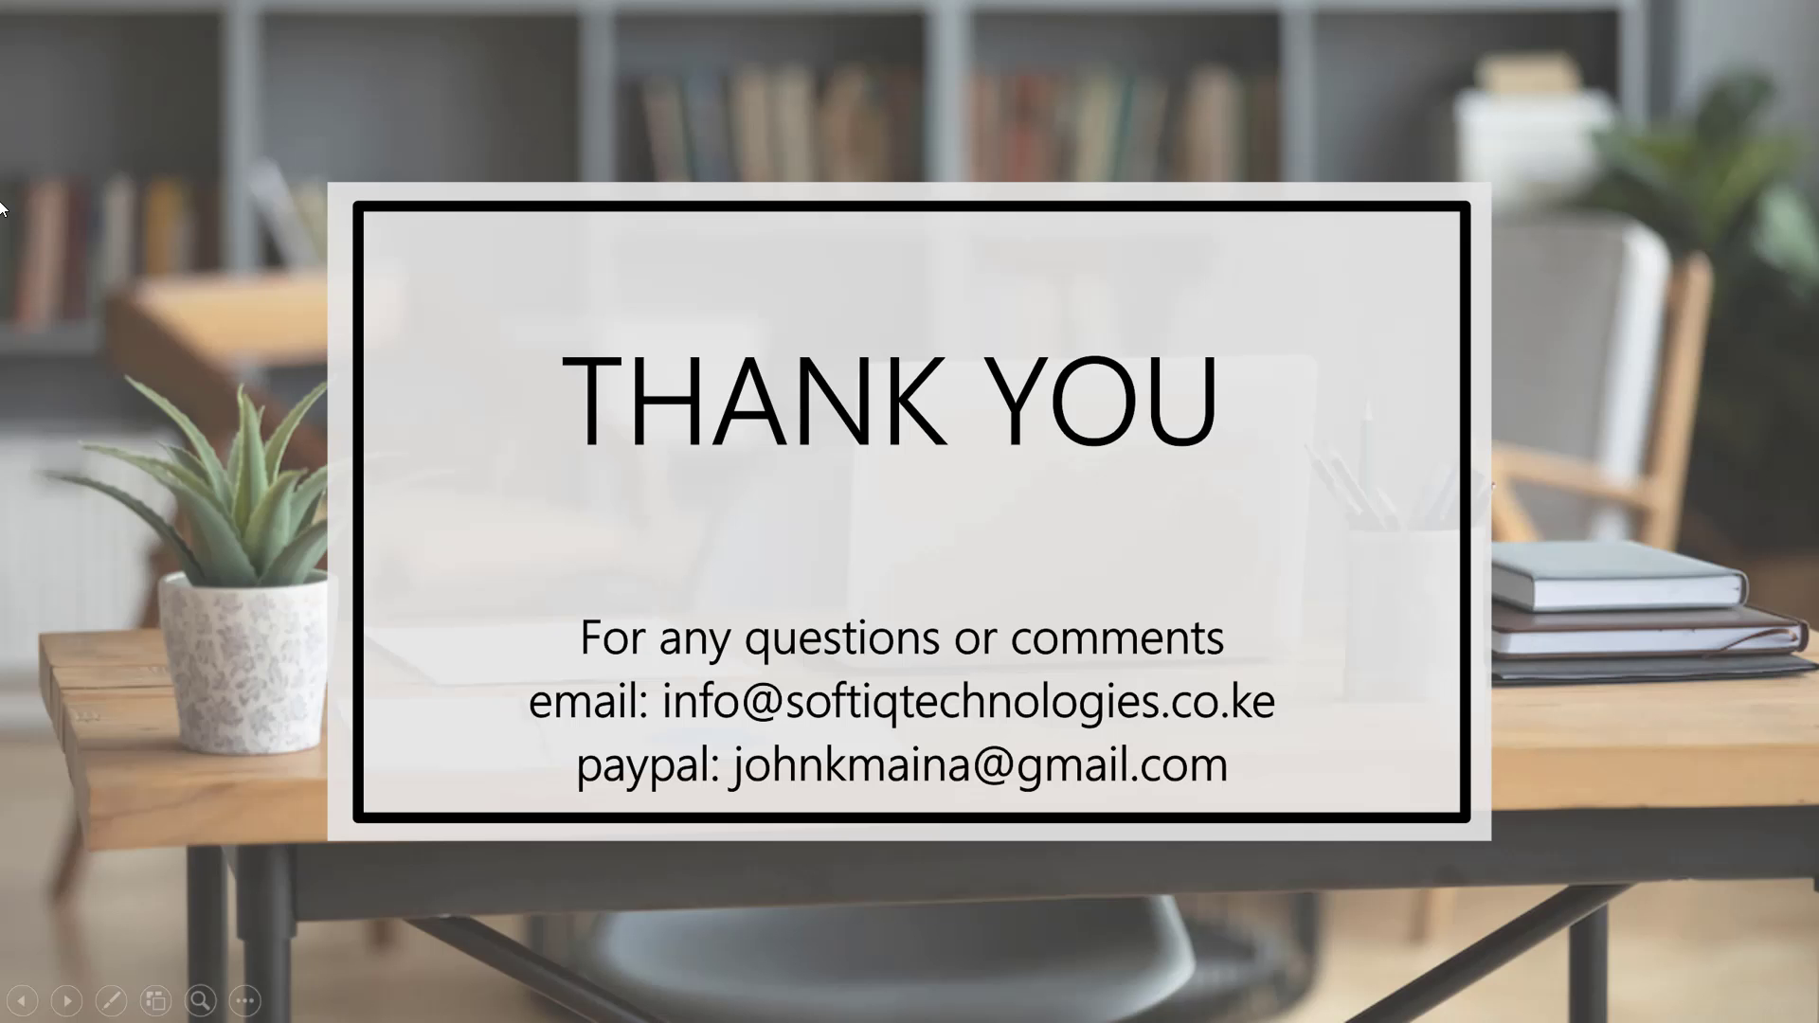